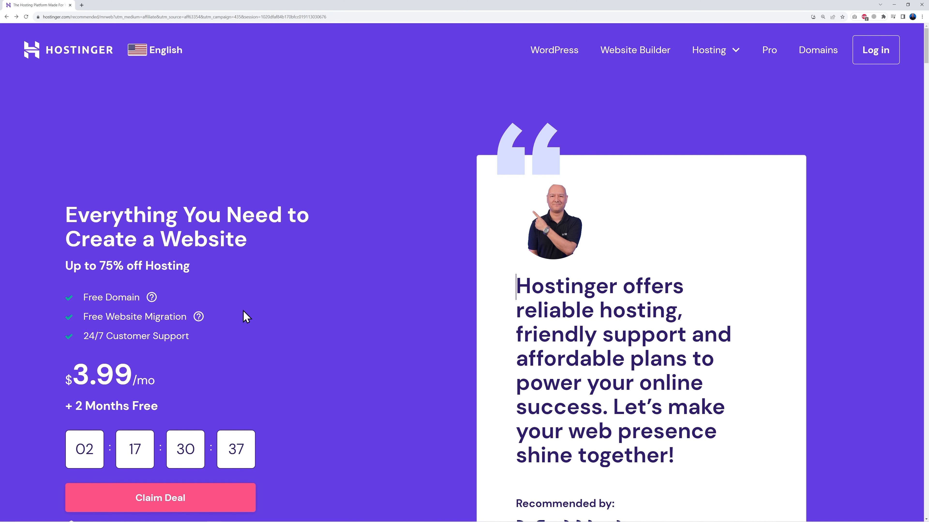
Browse the hosting plans and add the Premium plan to the cart
scroll(385, 292, "down", 10)
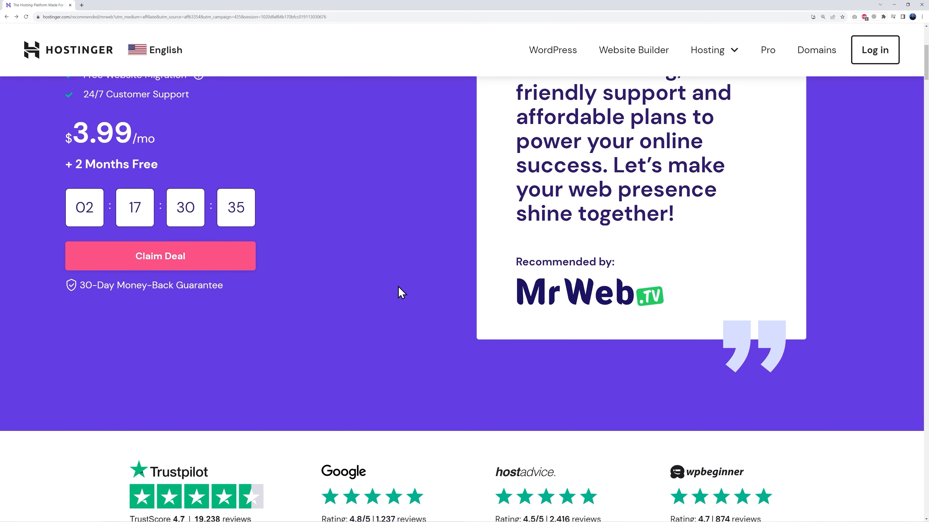
scroll(401, 288, "down", 8)
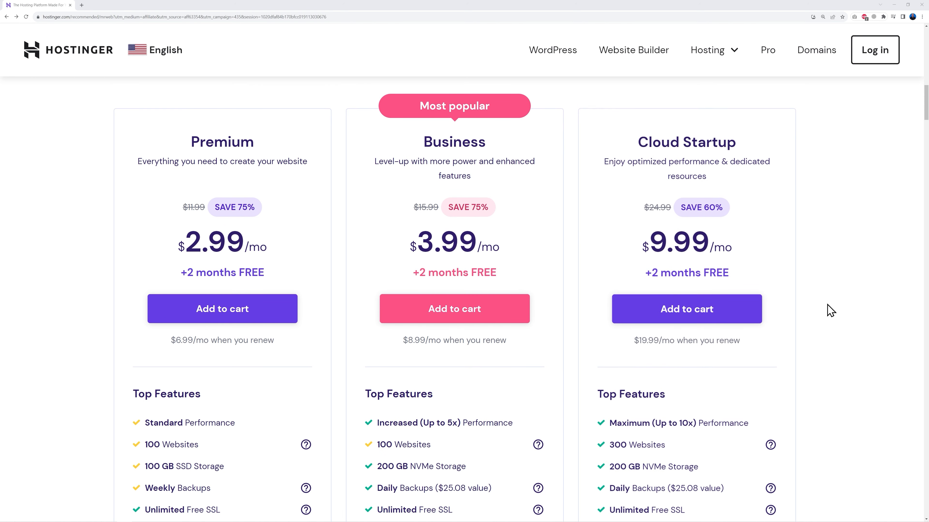
scroll(820, 311, "down", 5)
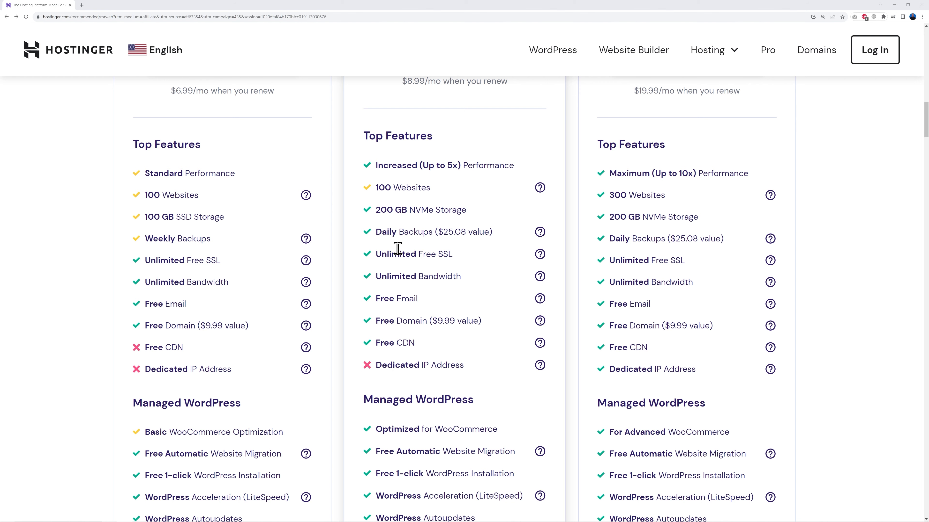
scroll(477, 305, "up", 5)
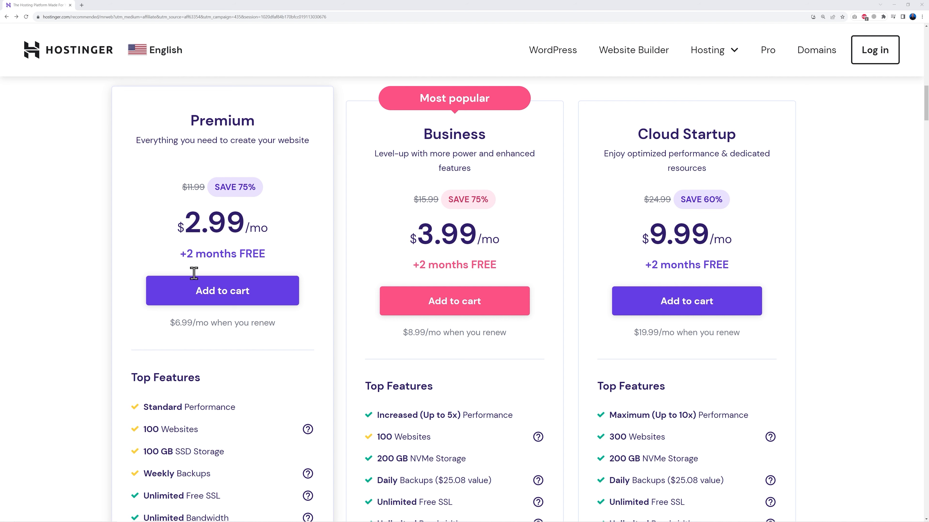
left_click(226, 297)
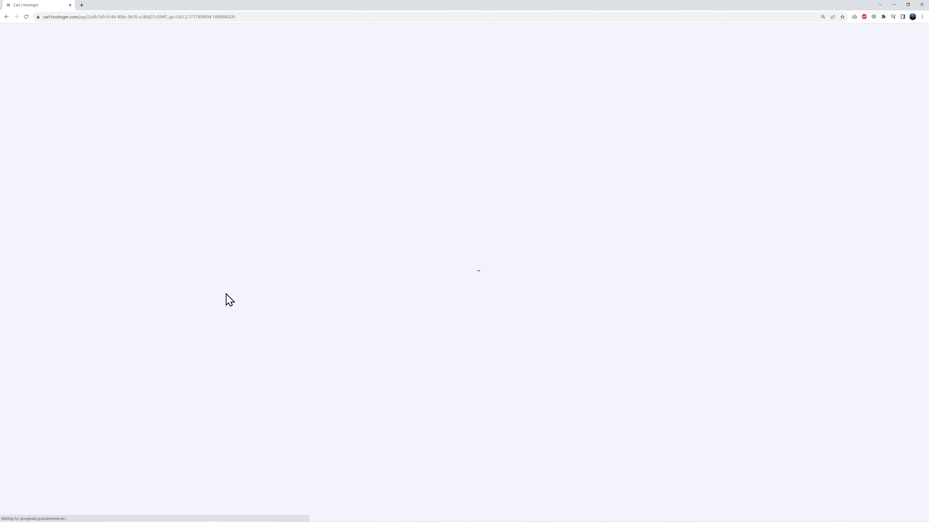
Apply the coupon code MRWEB to the Premium Web Hosting 48-month order
scroll(798, 335, "down", 5)
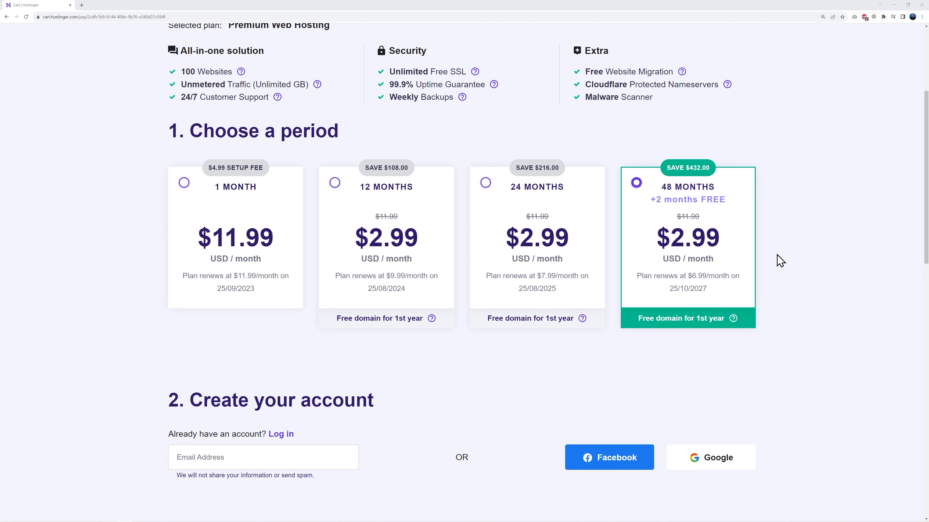
scroll(792, 251, "down", 8)
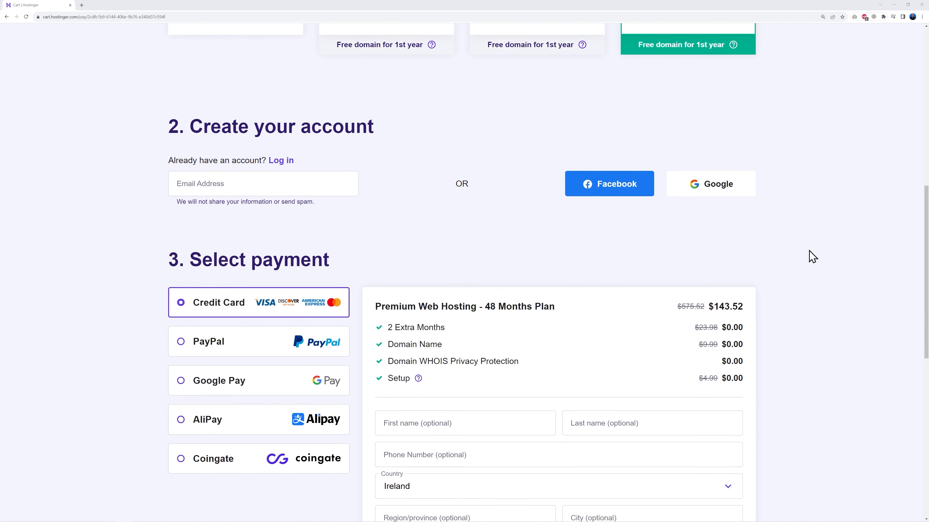
scroll(457, 273, "down", 2)
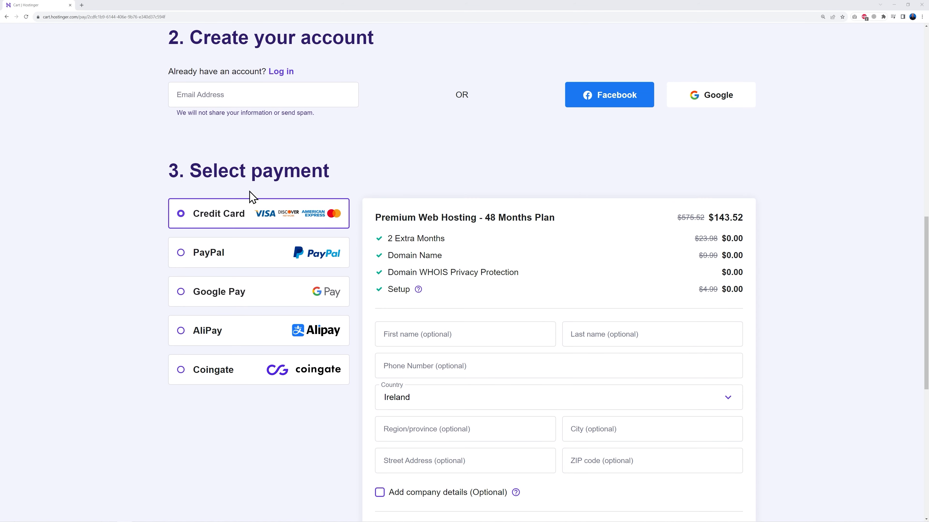
scroll(786, 377, "down", 4)
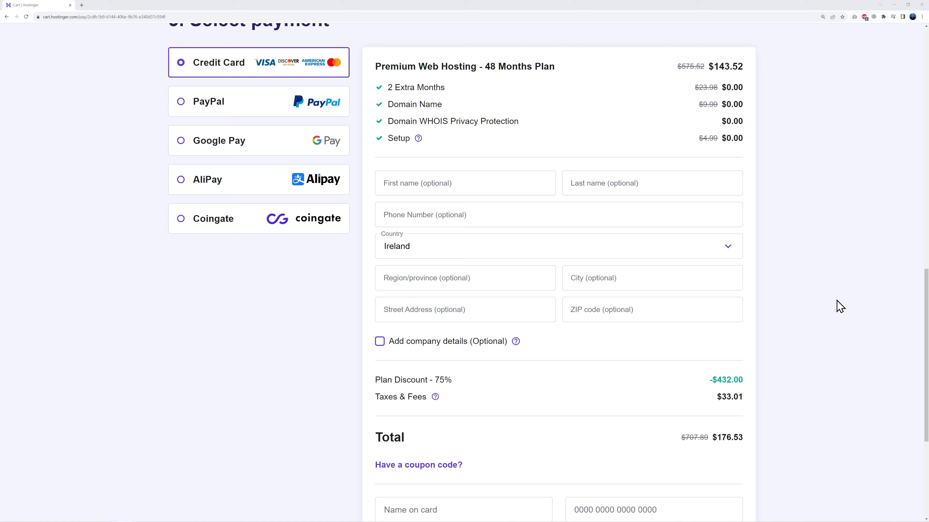
scroll(779, 372, "down", 5)
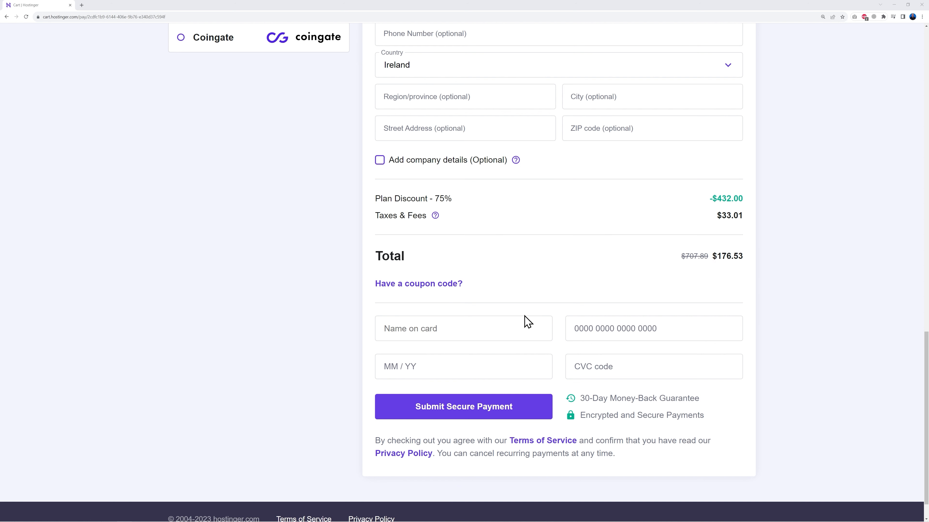
left_click(452, 287)
left_click(482, 315)
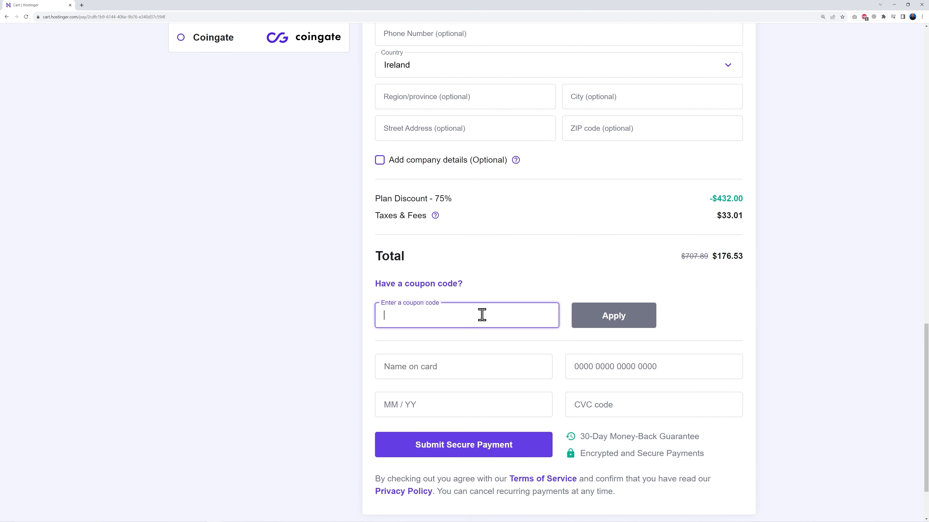
type("MRWEB")
left_click(561, 290)
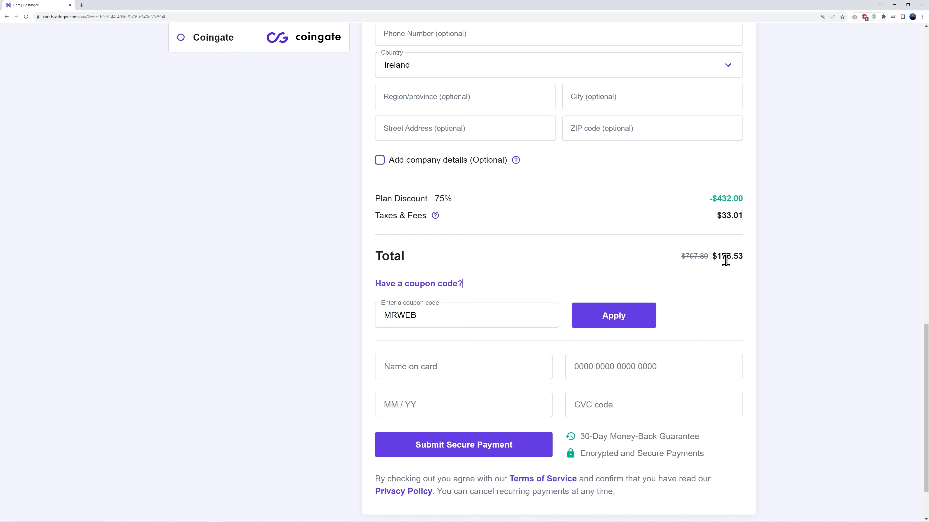
left_click(613, 322)
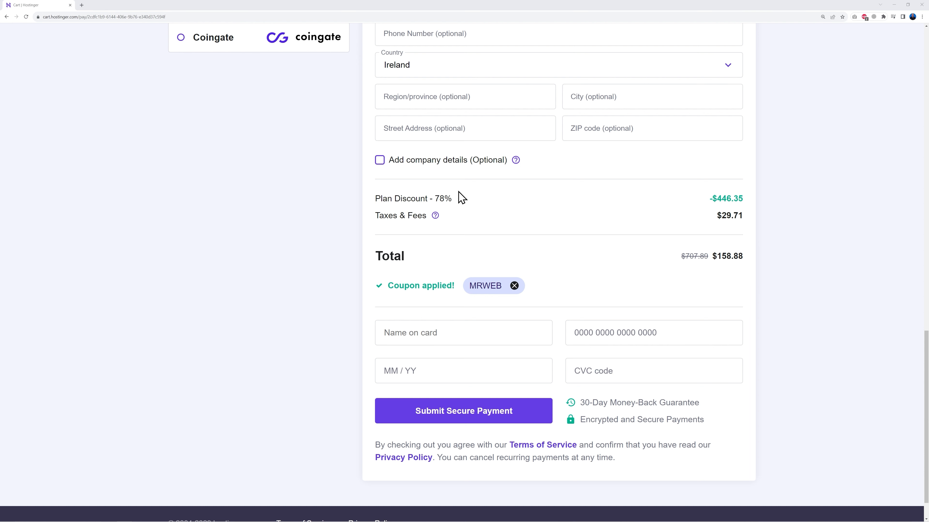
Log in to the Hosting account using the saved email and password
left_click_drag(435, 199, 459, 205)
left_click(502, 219)
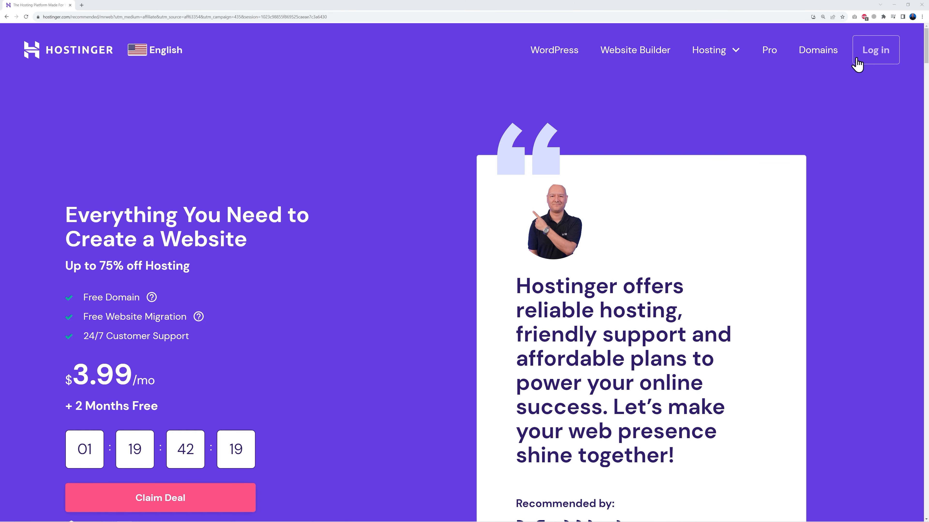
left_click(862, 55)
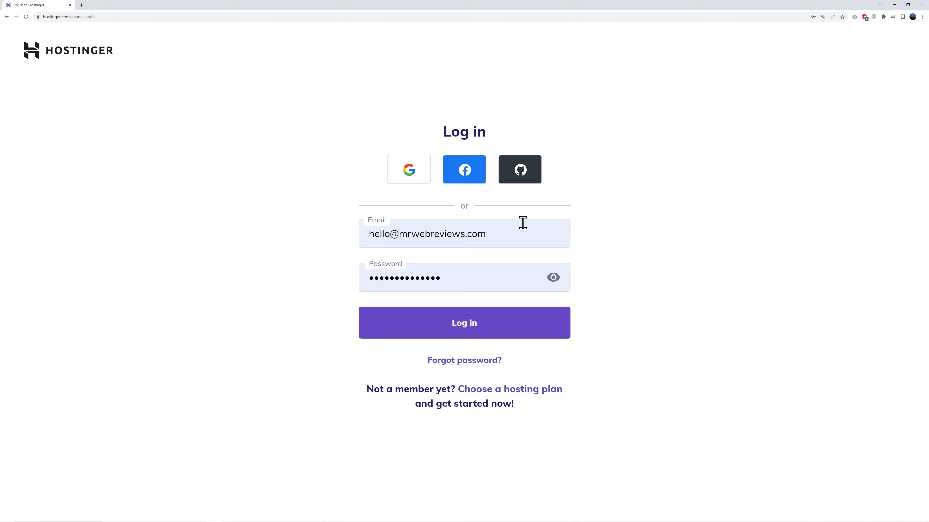
left_click(474, 333)
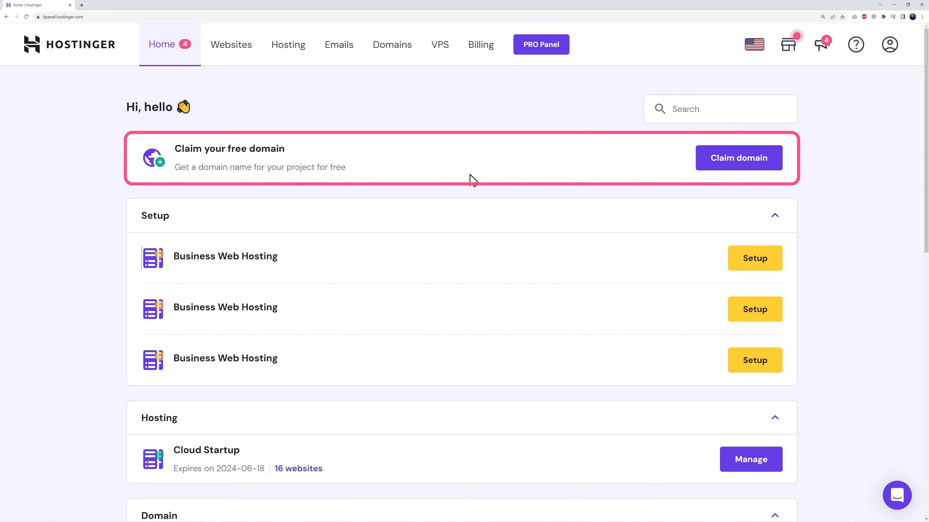
Open the free domain claim and check availability of yourdomainname with the .com extension
left_click(736, 165)
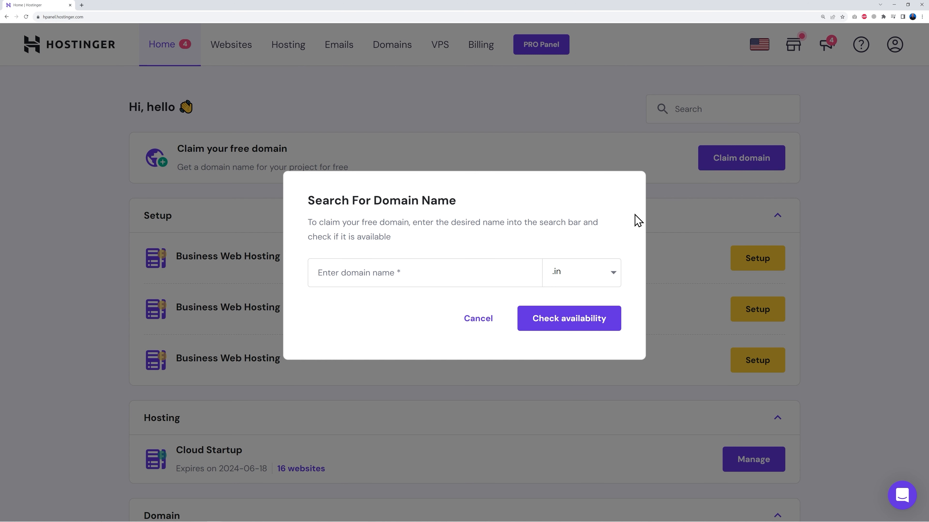
left_click(390, 272)
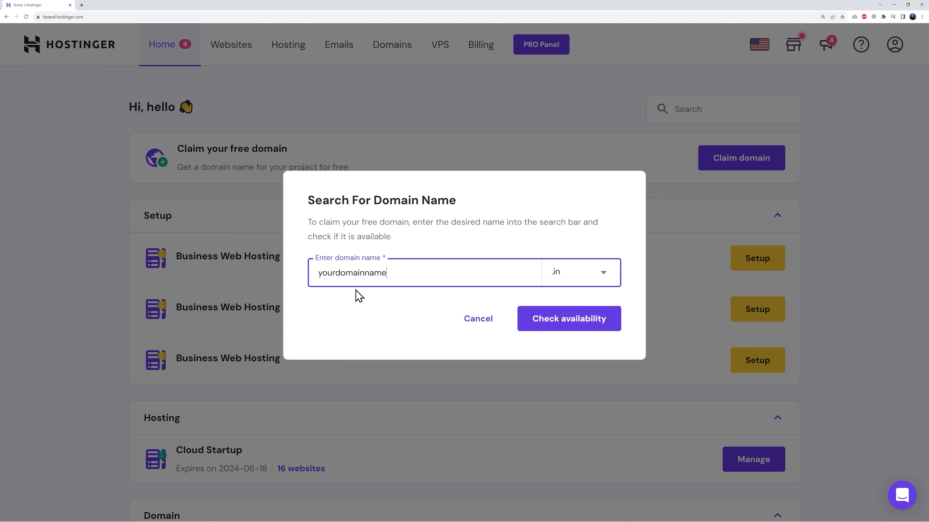
left_click(574, 278)
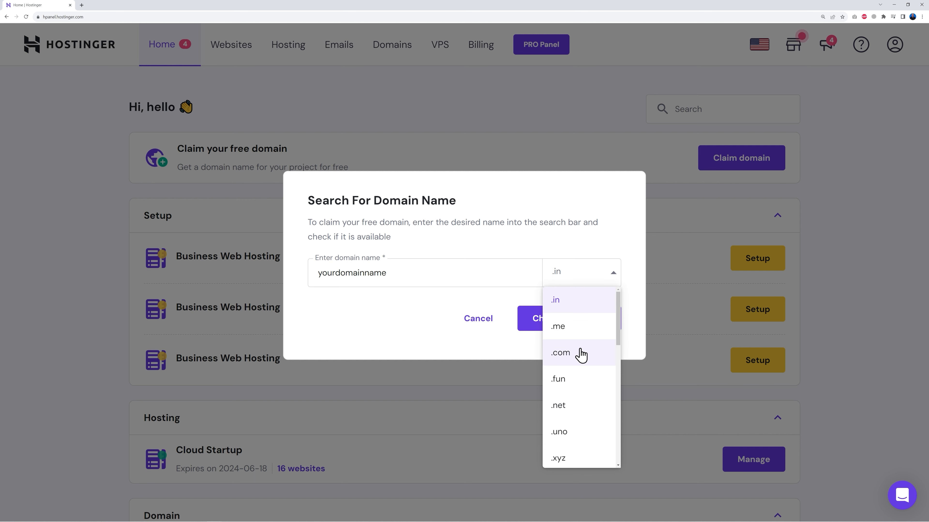
scroll(585, 398, "down", 3)
scroll(585, 399, "down", 7)
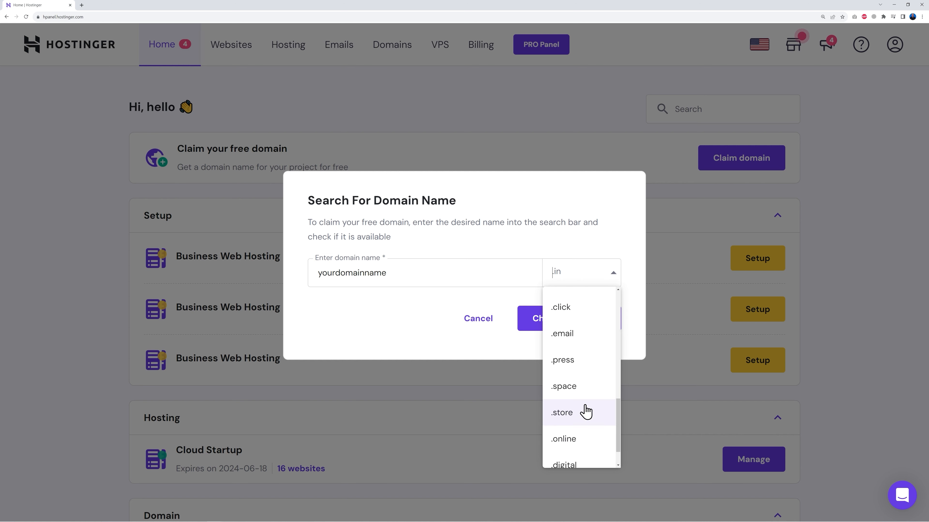
scroll(586, 418, "down", 1)
scroll(586, 419, "up", 10)
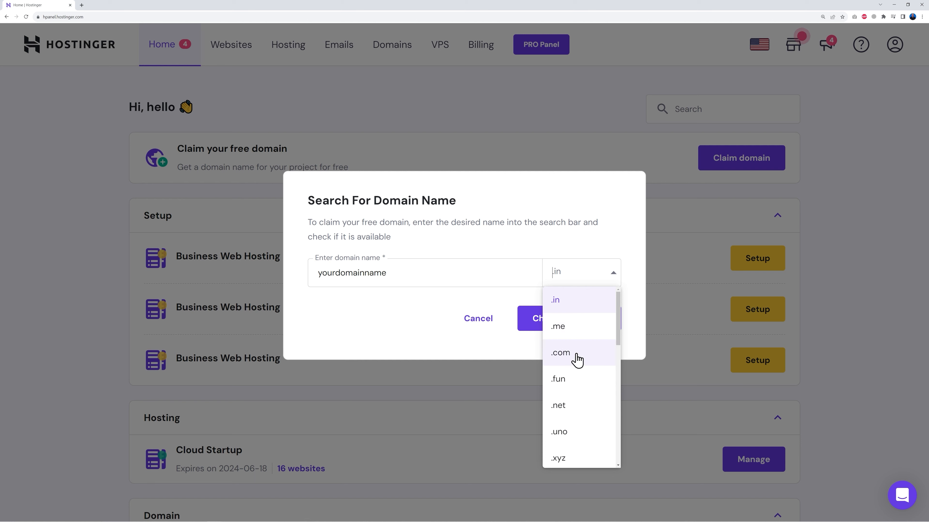
left_click(577, 360)
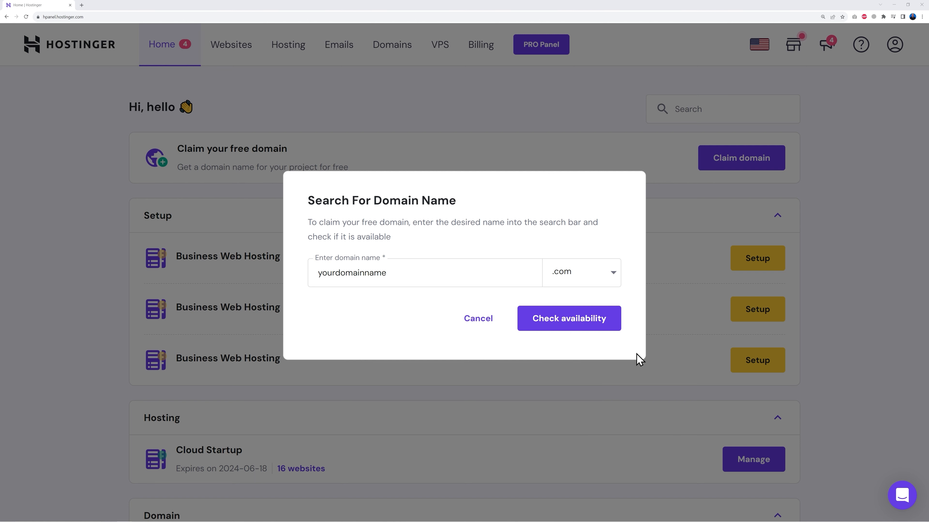
left_click(570, 330)
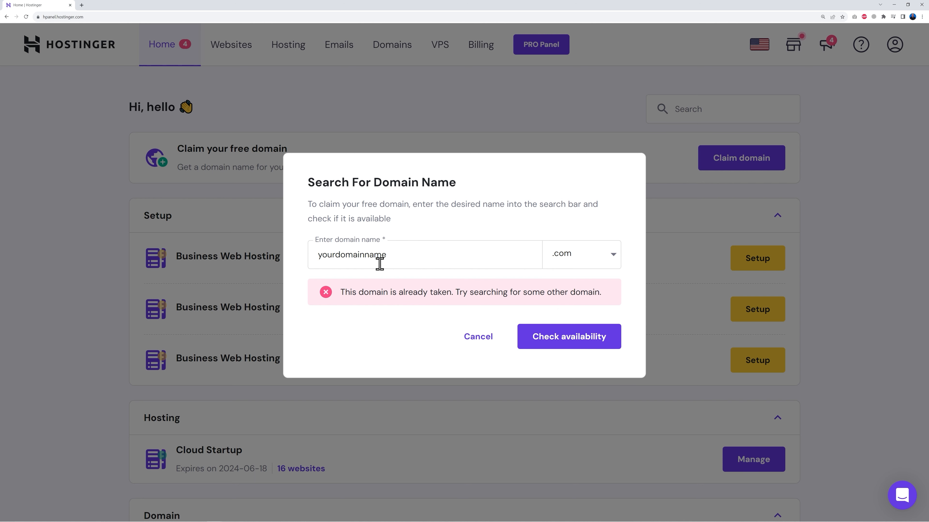
Replace the domain name with learnwithmrweb and check its availability again
left_click_drag(317, 257, 428, 292)
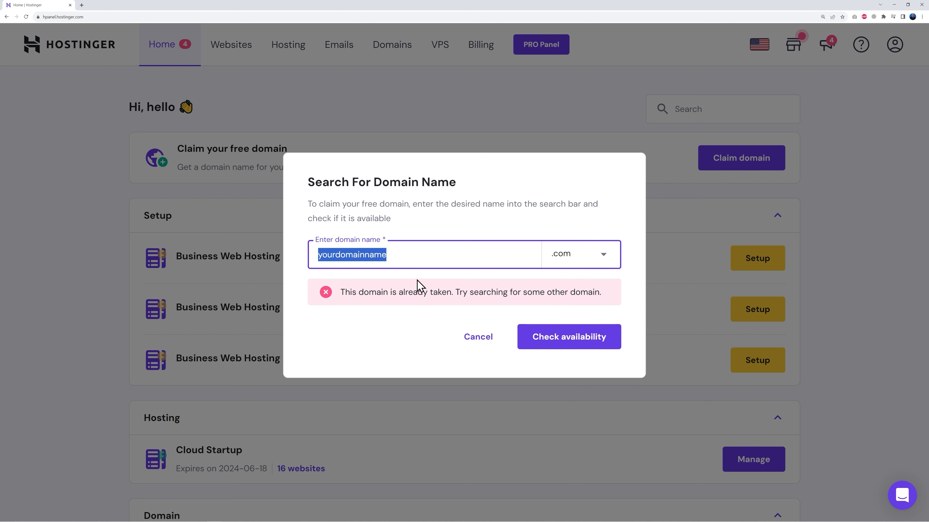
type("learnwithmrweb")
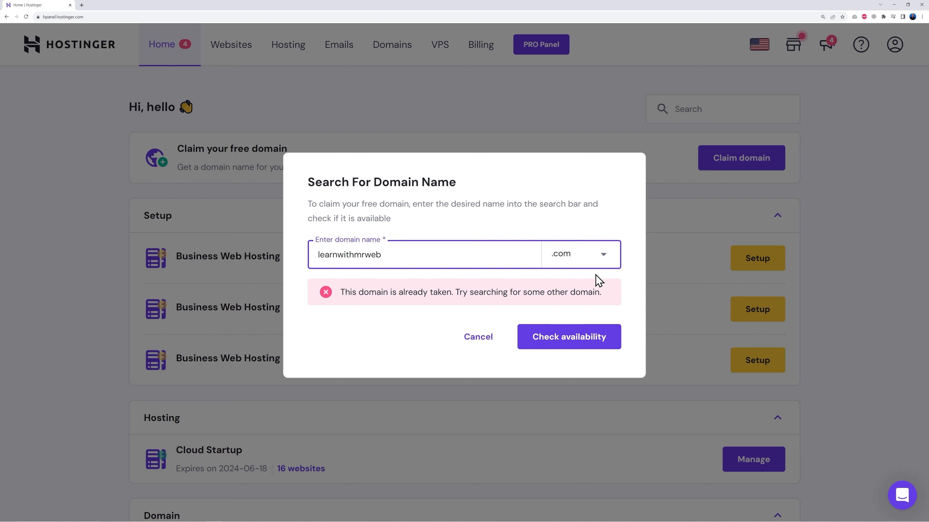
left_click(565, 348)
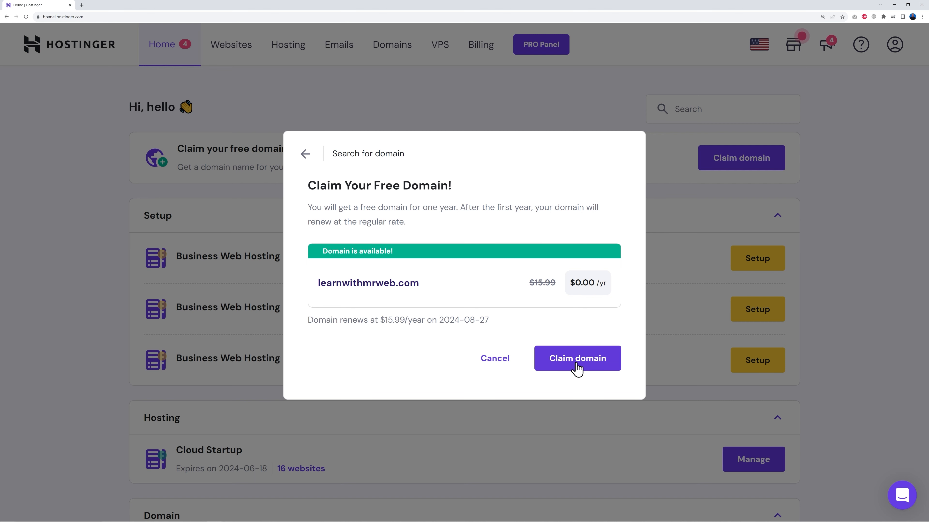
Claim learnwithmrweb.com as the free domain and finish its registration with the prefilled Ireland company contact details
left_click(576, 369)
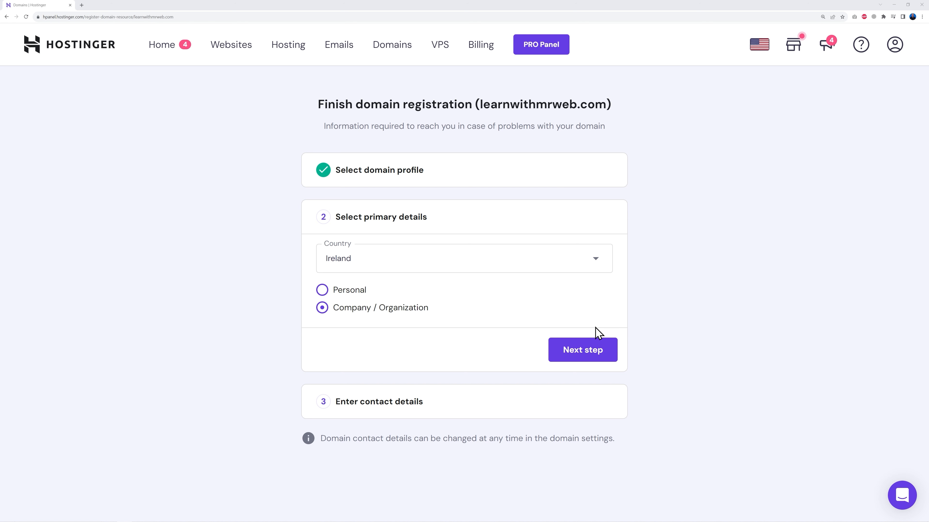
left_click(592, 357)
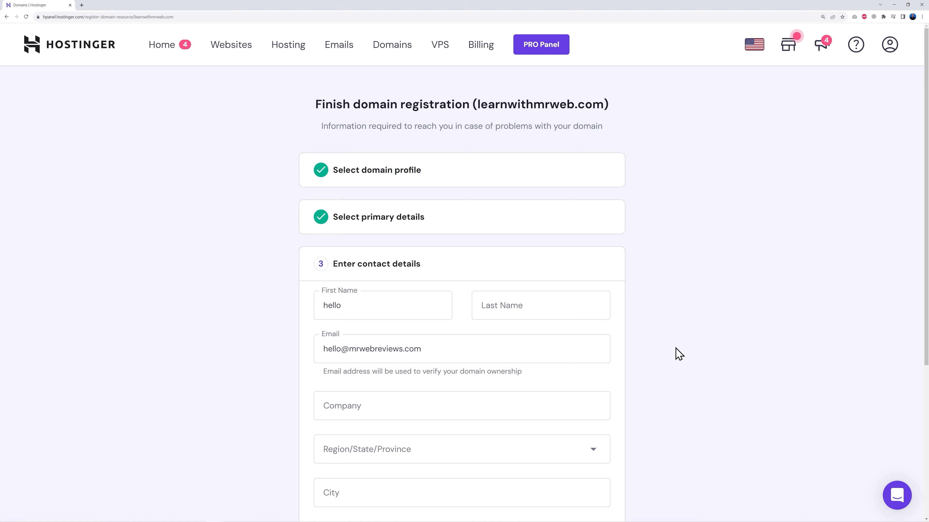
scroll(678, 354, "down", 5)
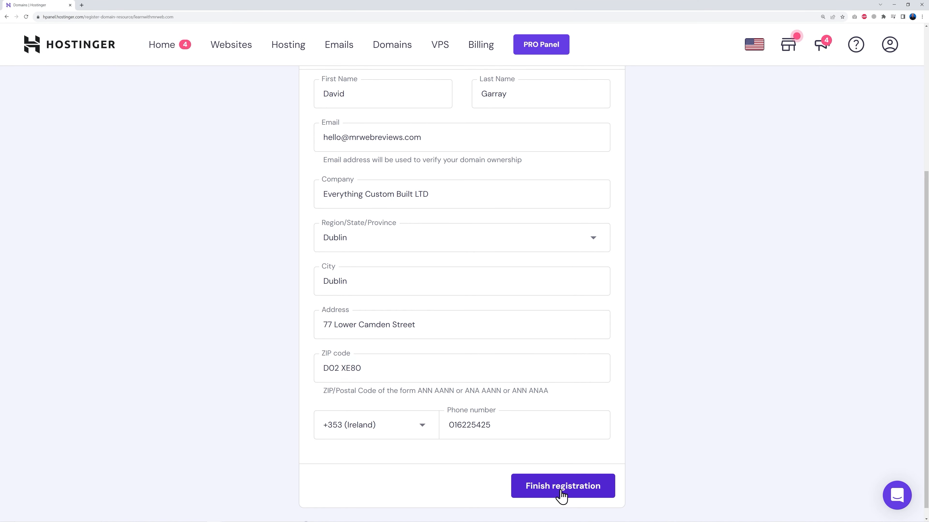
left_click(562, 486)
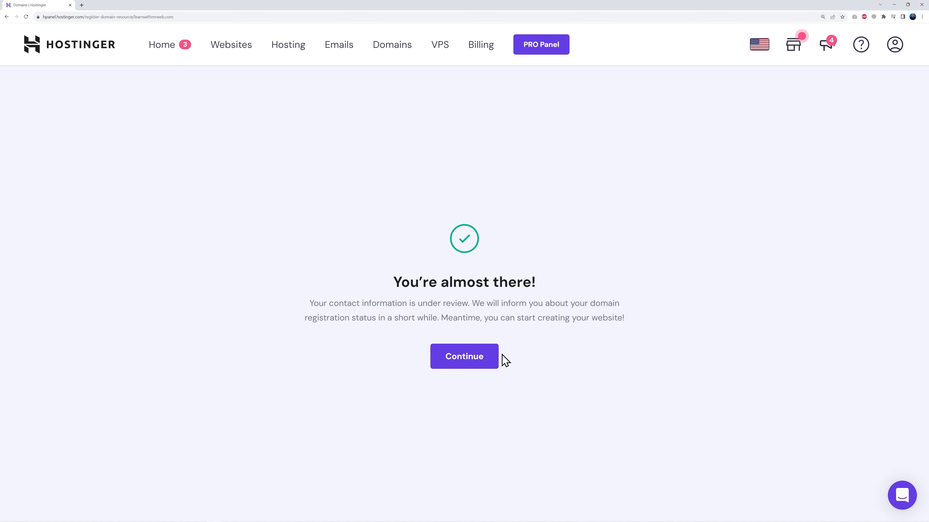
left_click(465, 360)
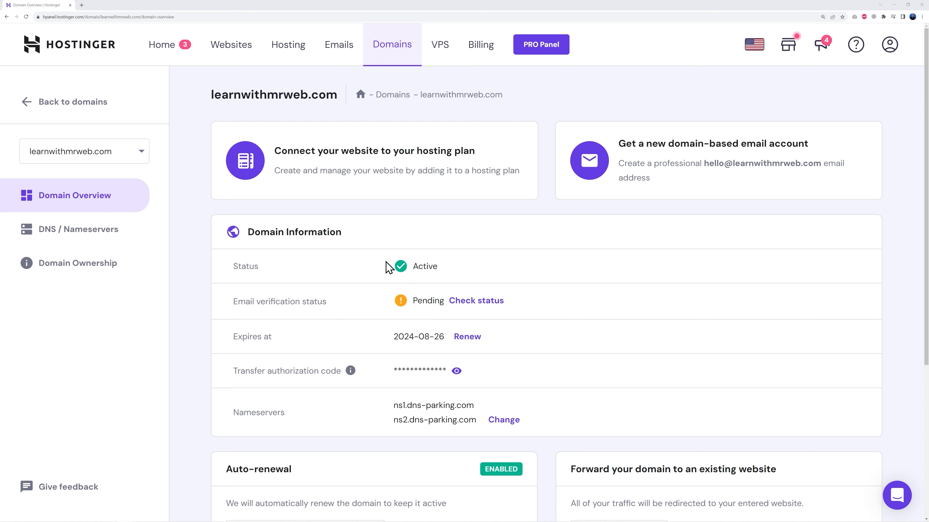
Start the setup wizard for the first Business Web Hosting plan from the home dashboard
left_click(26, 16)
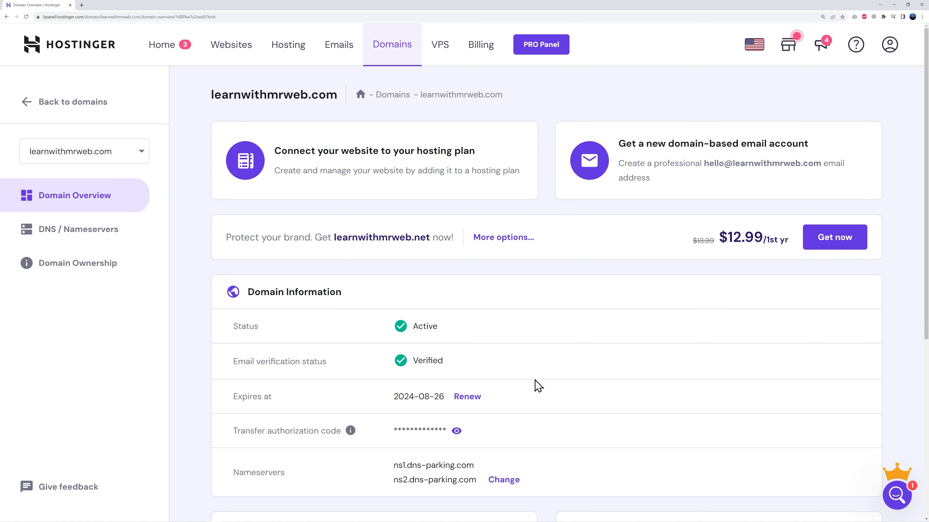
left_click(174, 53)
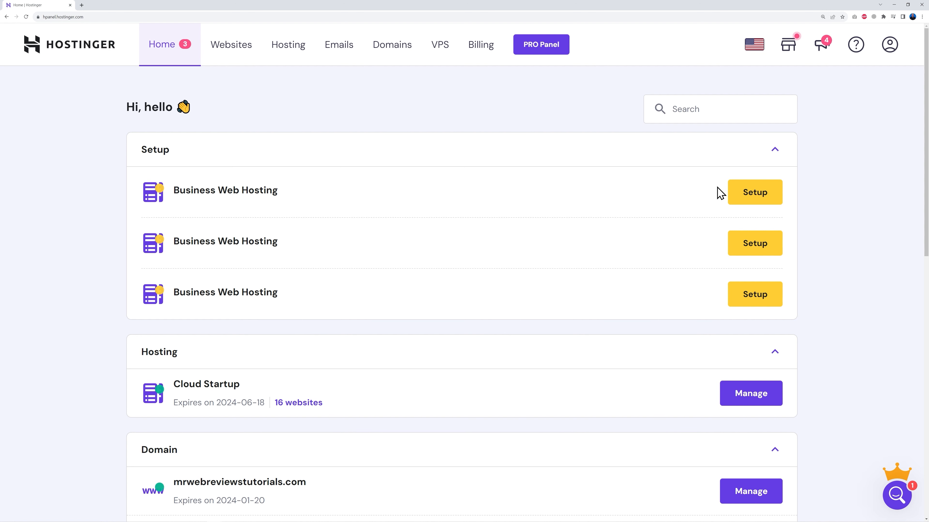
left_click(758, 199)
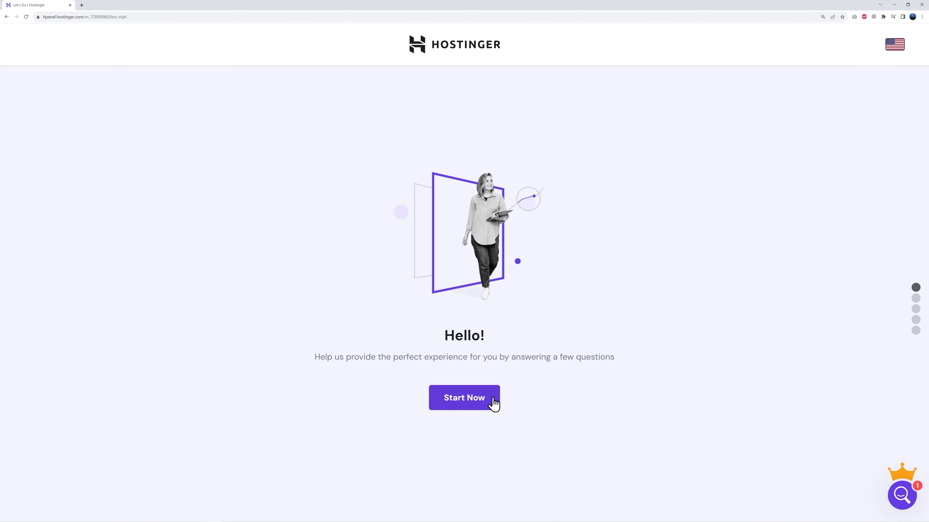
left_click(478, 405)
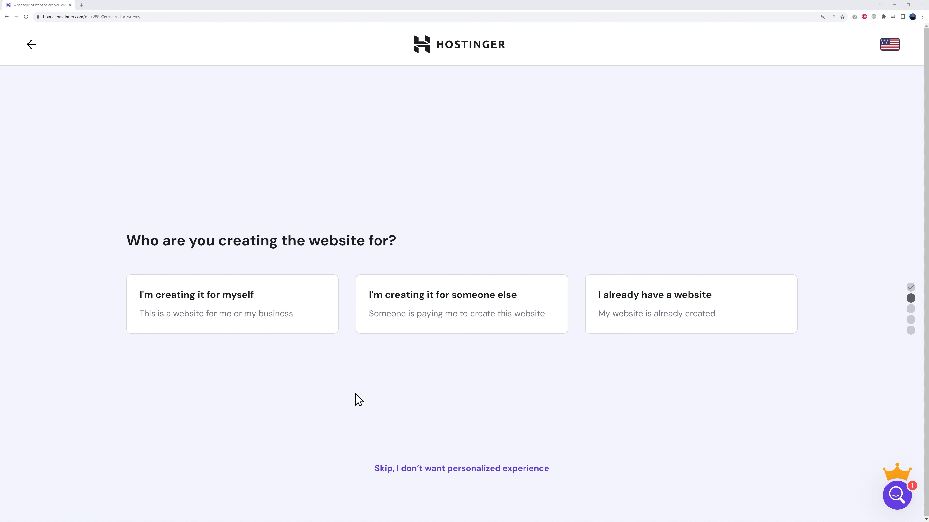
Skip the personalization survey and choose to create a new website starting from scratch
left_click(449, 472)
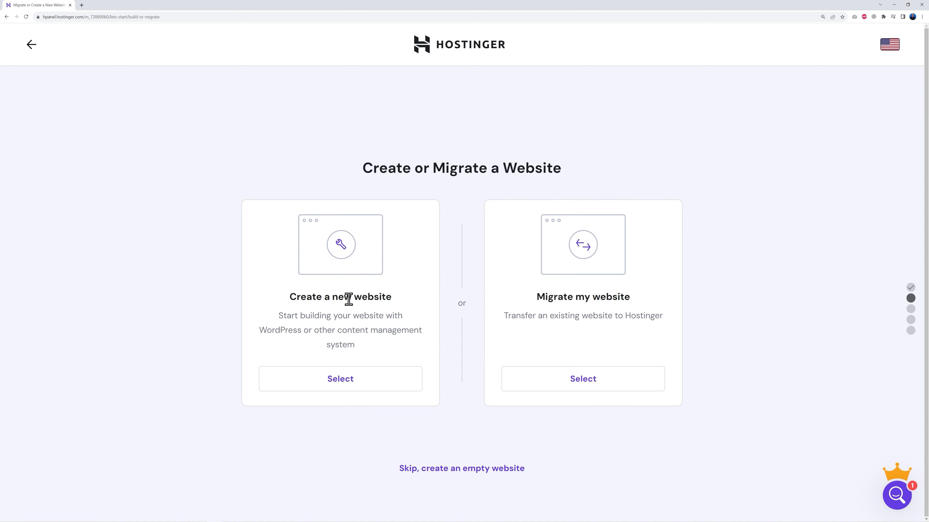
left_click(345, 386)
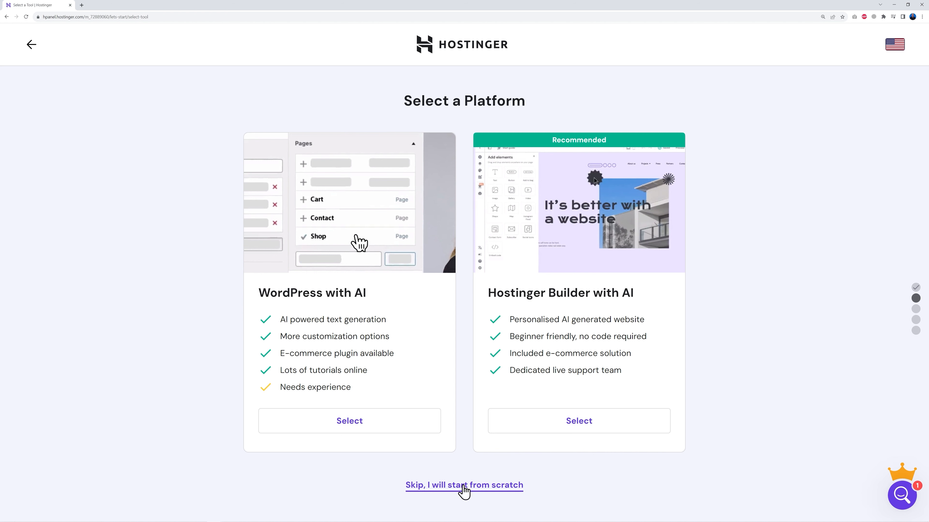
left_click(464, 486)
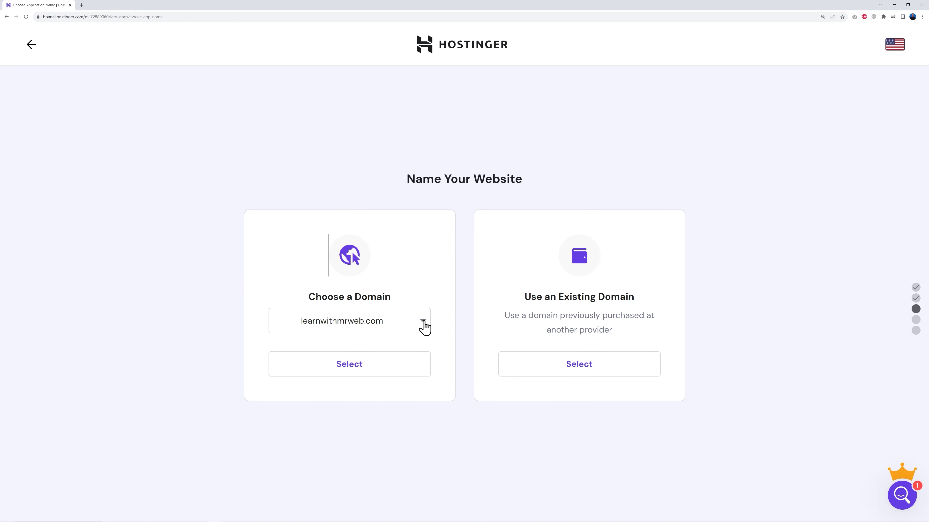
Choose learnwithmrweb.com as the domain for the new website
left_click(399, 323)
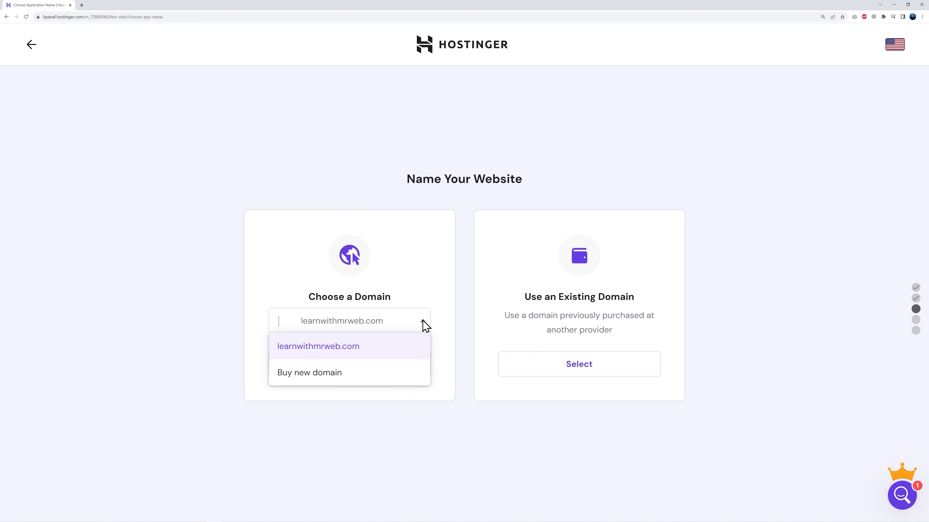
left_click(355, 346)
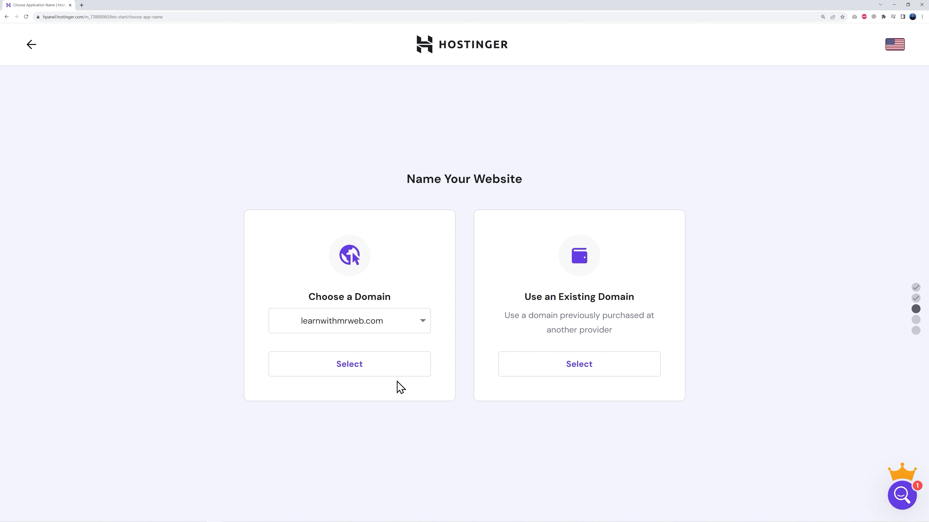
left_click(353, 374)
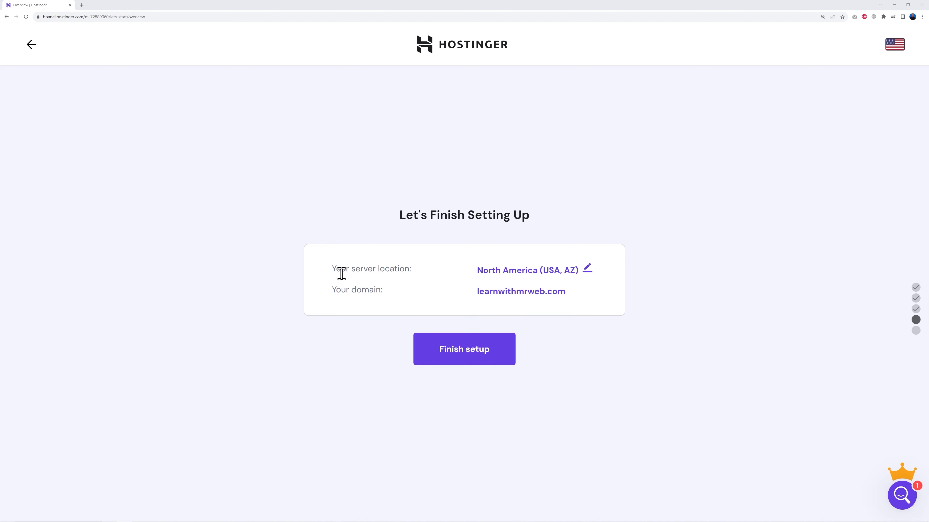
Change the server location to Europe (United Kingdom) and finish the website setup
left_click(587, 269)
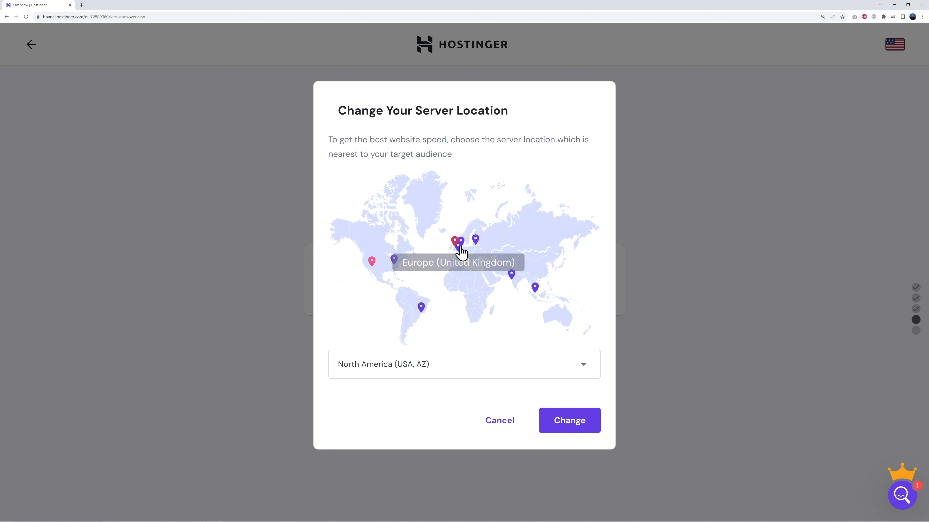
left_click(581, 366)
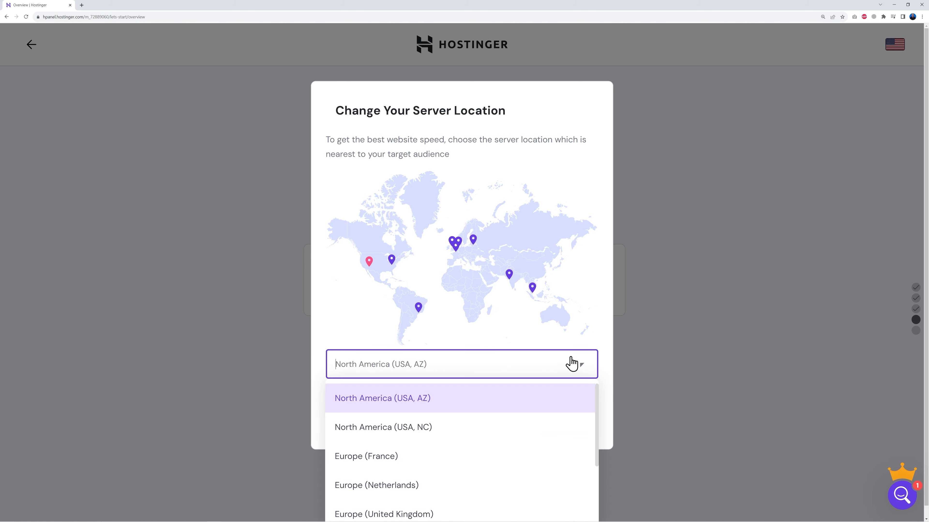
scroll(524, 448, "down", 2)
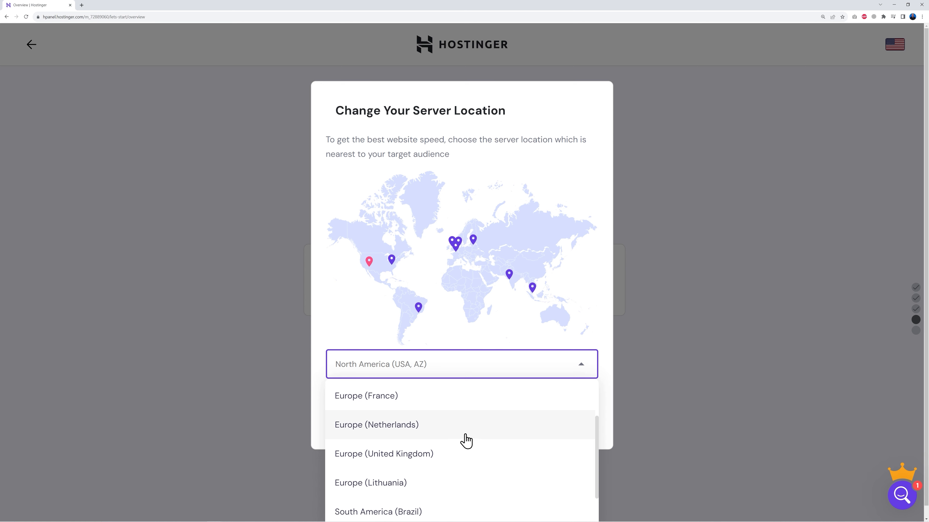
left_click(412, 457)
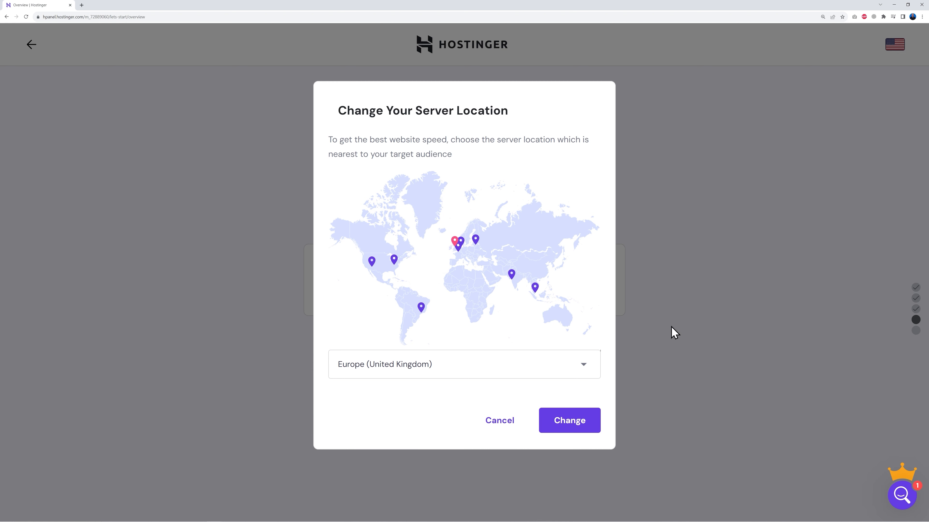
left_click(569, 428)
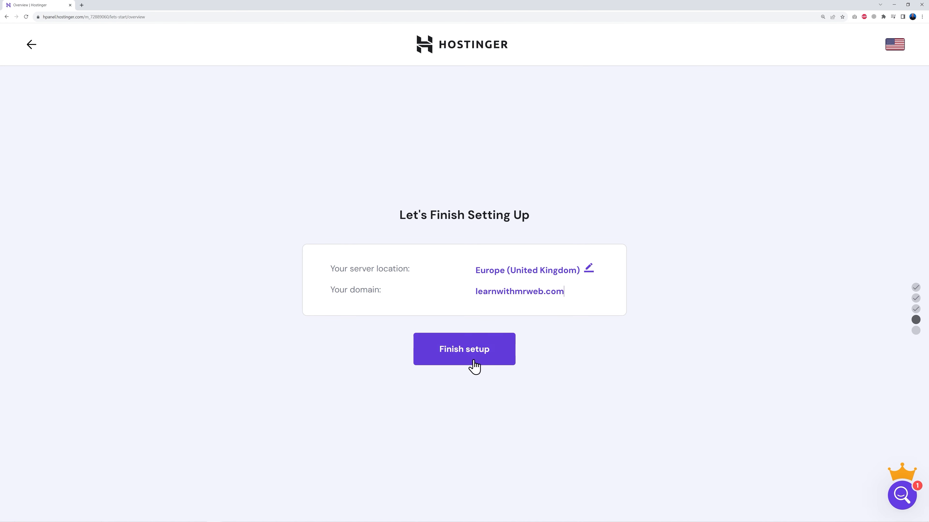
left_click(465, 352)
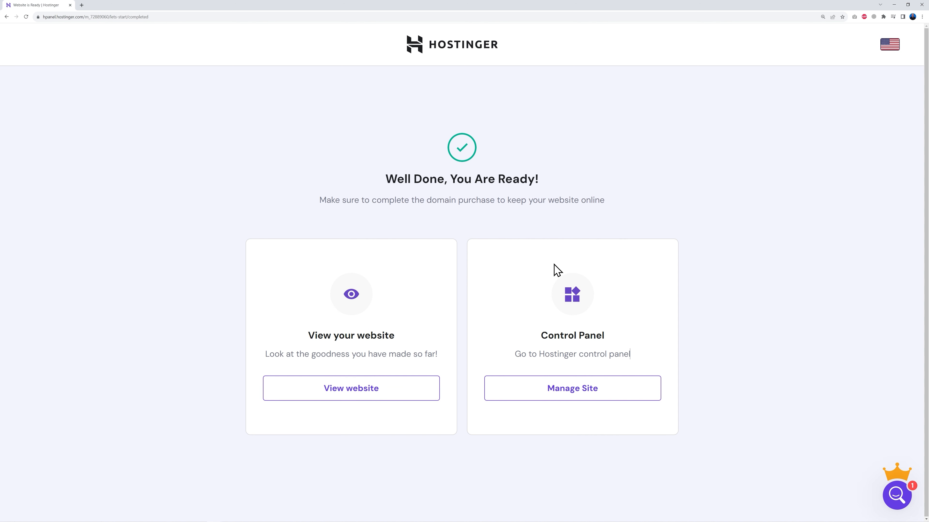
Open the site's control panel, start the free email setup, and select the Titan Free Email plan
left_click(579, 395)
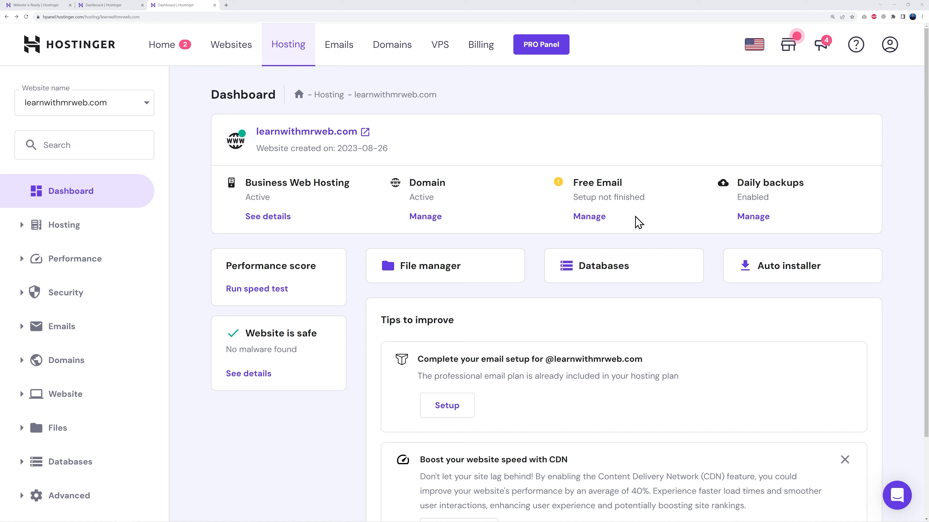
left_click(593, 220)
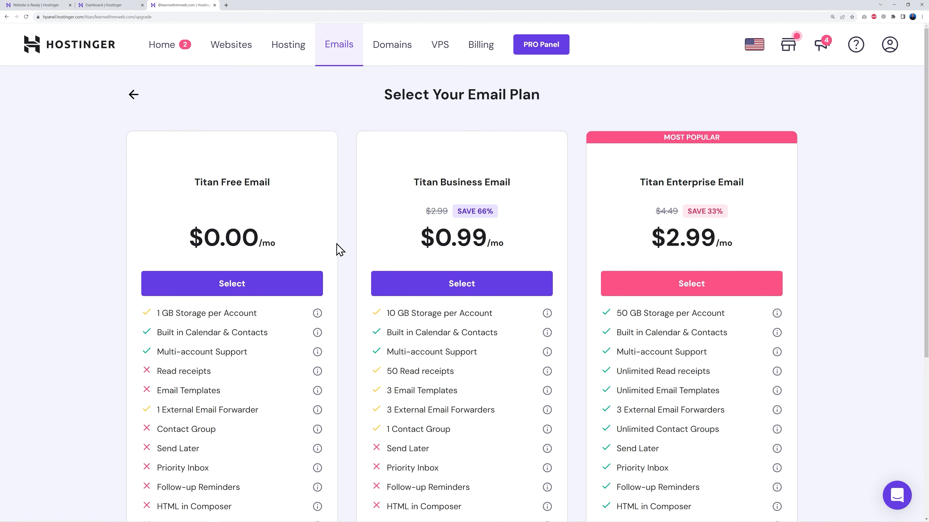
left_click(231, 284)
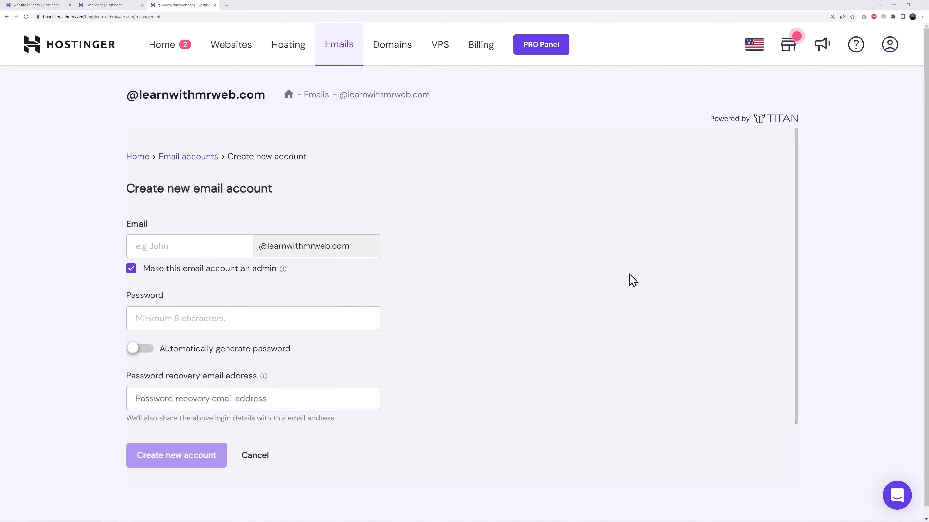
left_click(184, 242)
type("info")
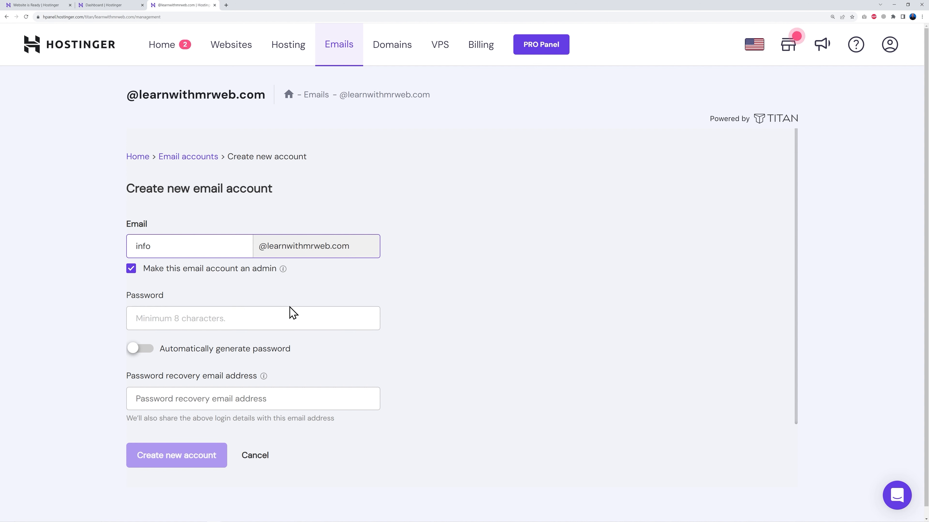
left_click(289, 312)
key("ctrl+v")
left_click(277, 401)
type("he")
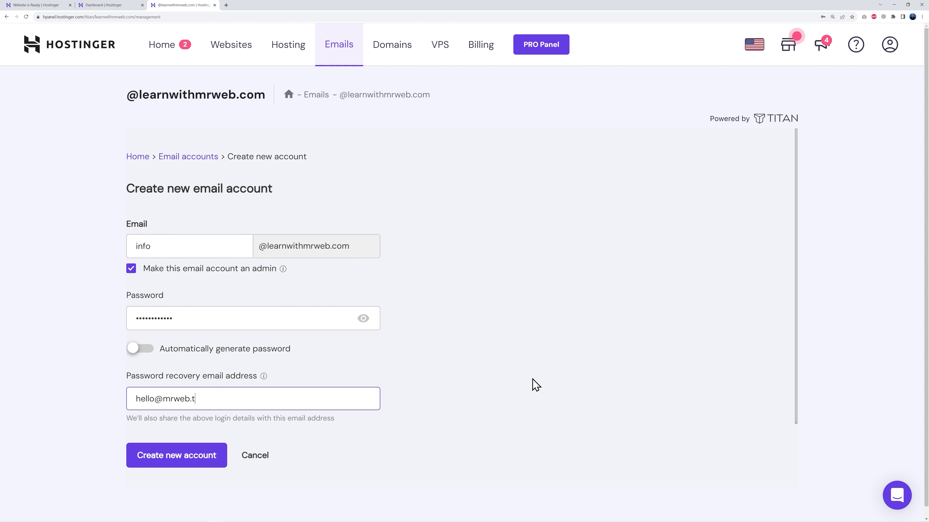
left_click(189, 465)
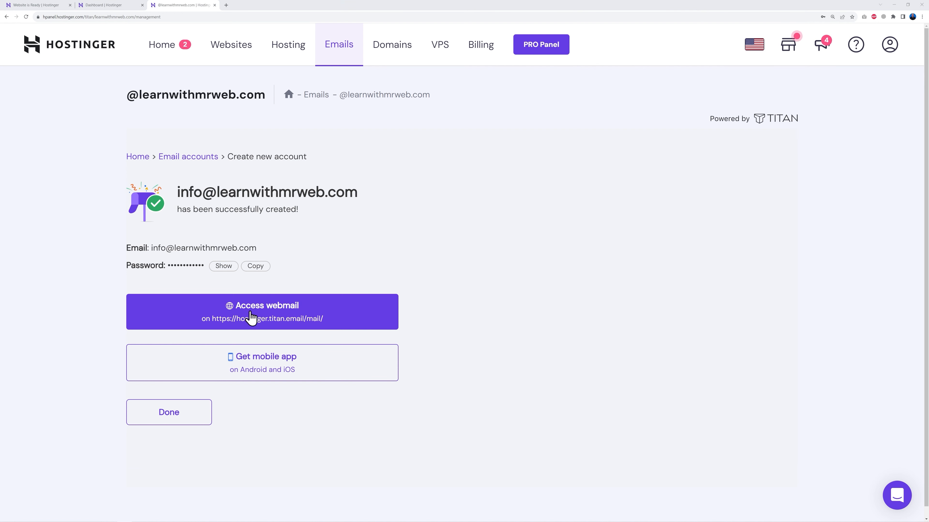
left_click(284, 313)
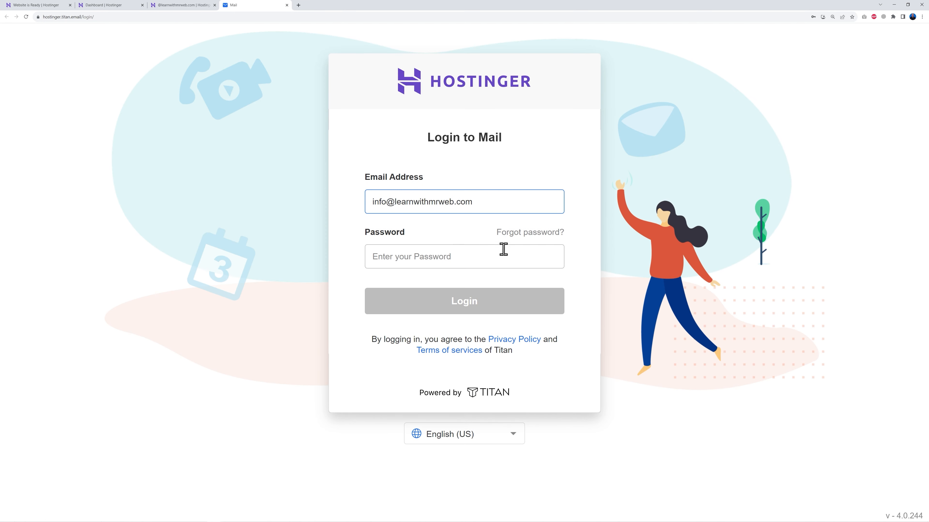
left_click(416, 252)
left_click(450, 278)
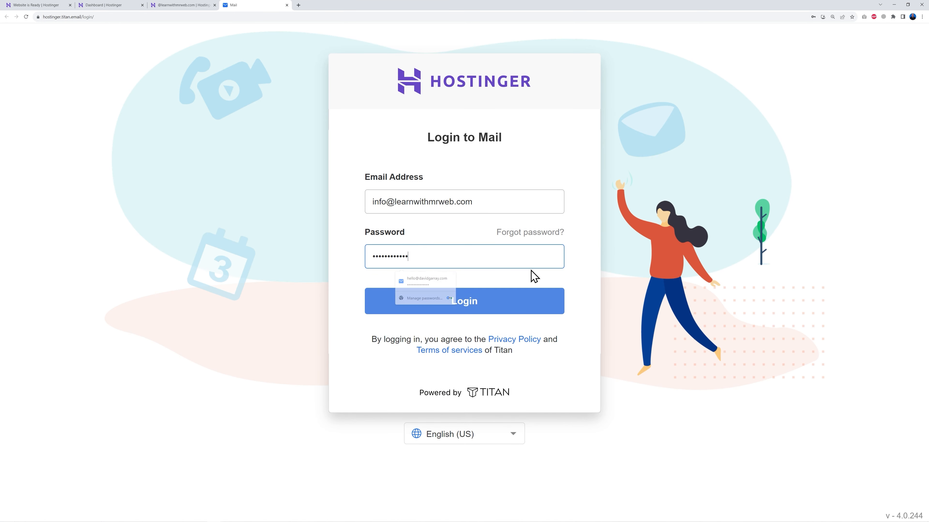
left_click(483, 308)
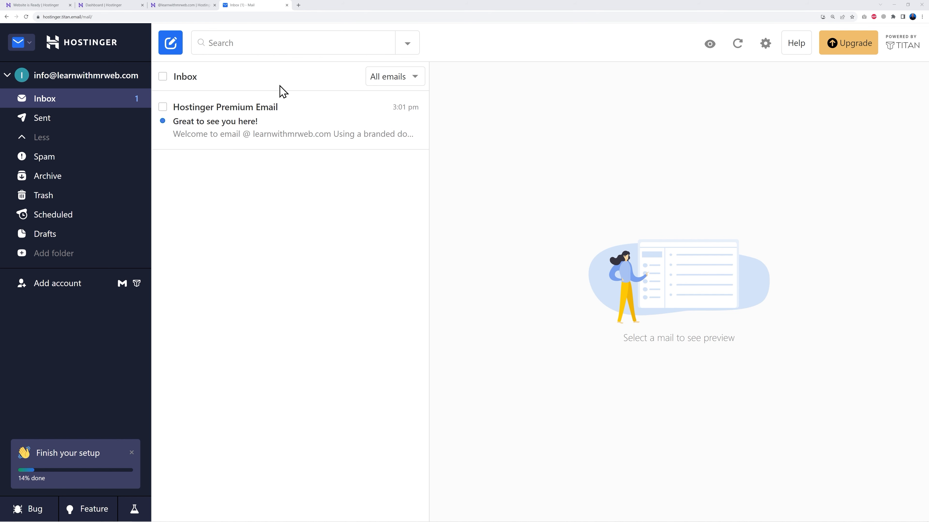
Return to the hosting dashboard and open the Auto Installer under Website
left_click(109, 5)
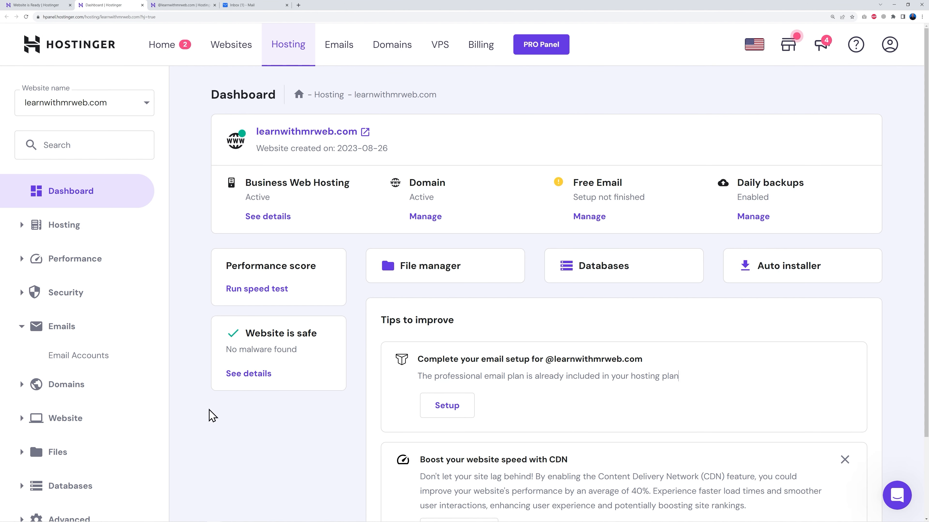
scroll(259, 421, "down", 3)
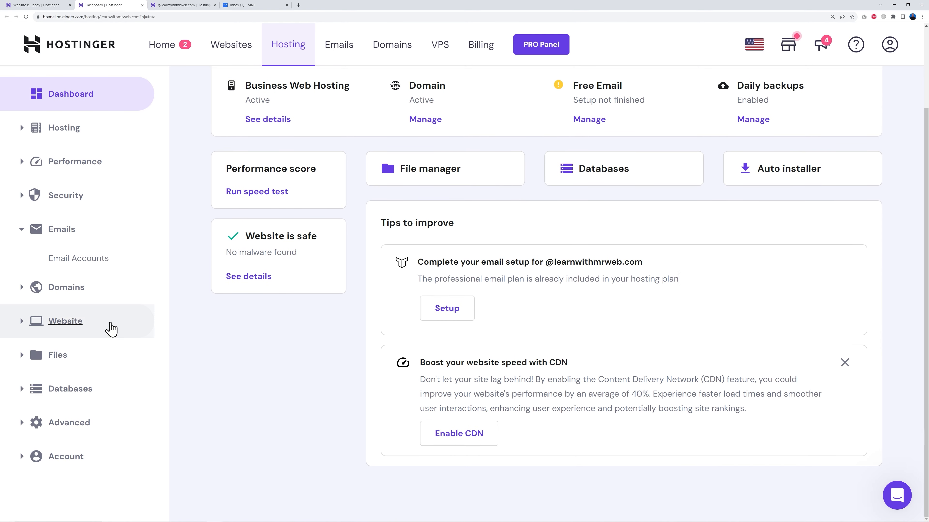
left_click(20, 322)
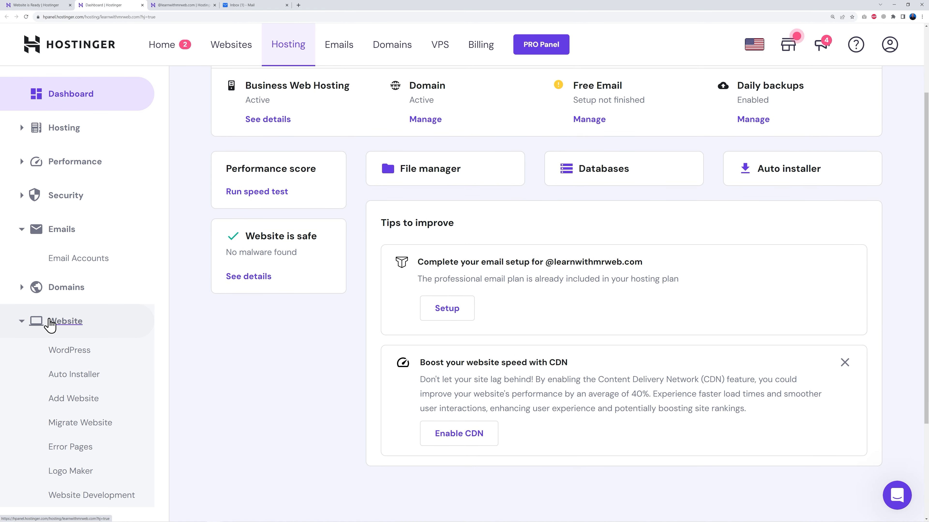
scroll(218, 341, "down", 3)
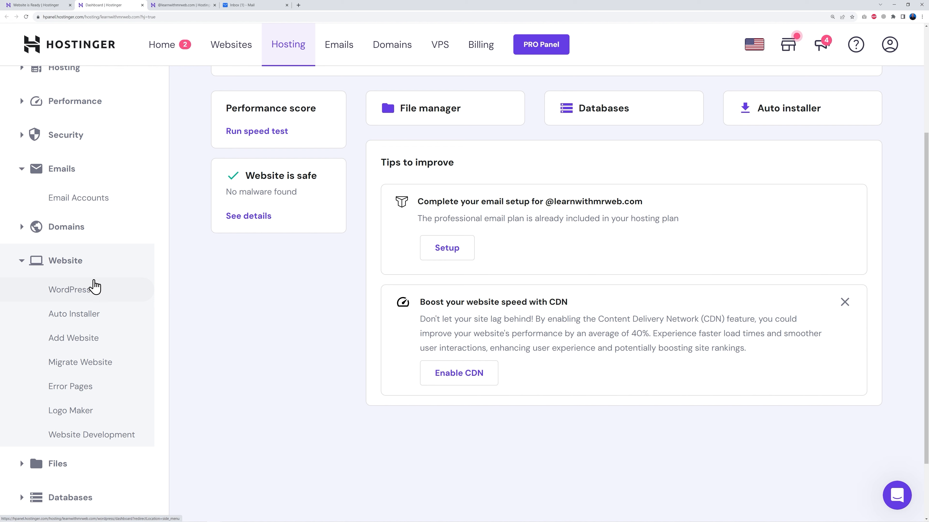
left_click(75, 316)
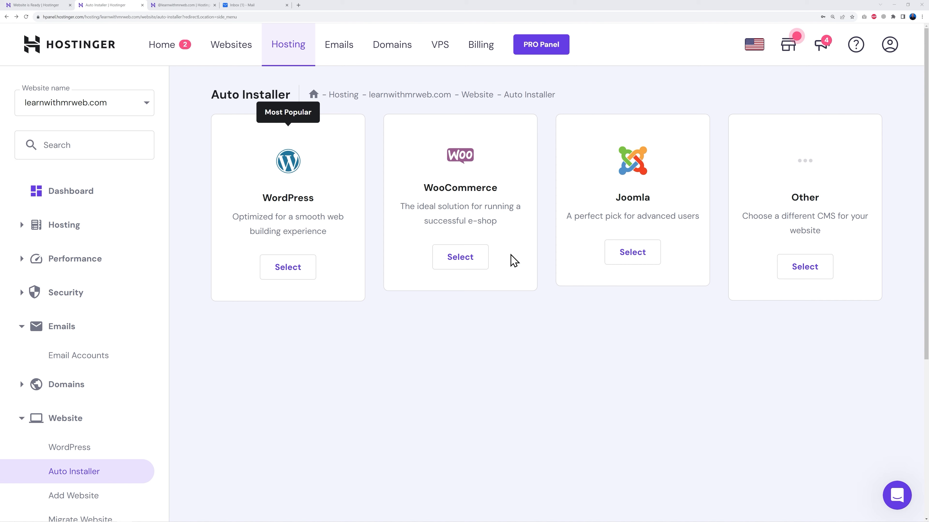
Start a WooCommerce installation with the website title Learn with Mr Web
left_click(462, 264)
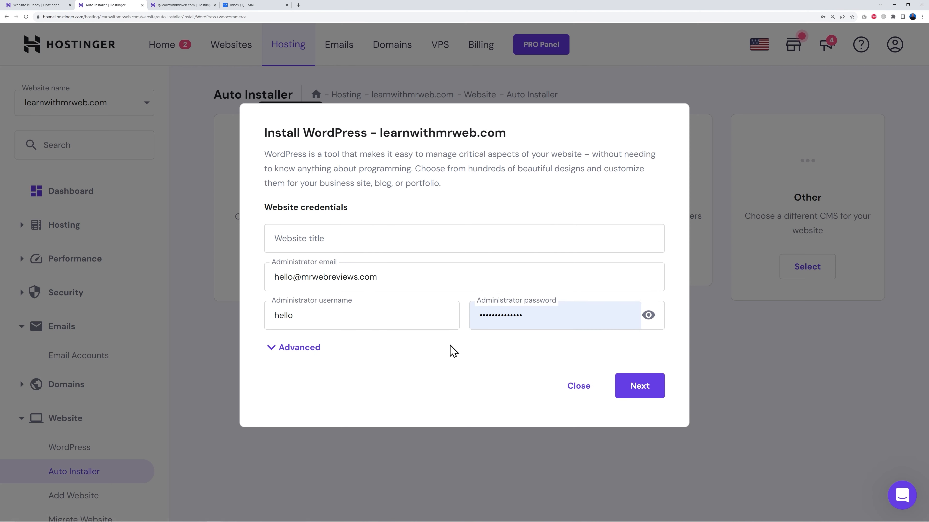
left_click(351, 242)
type("Learn with Mr Web")
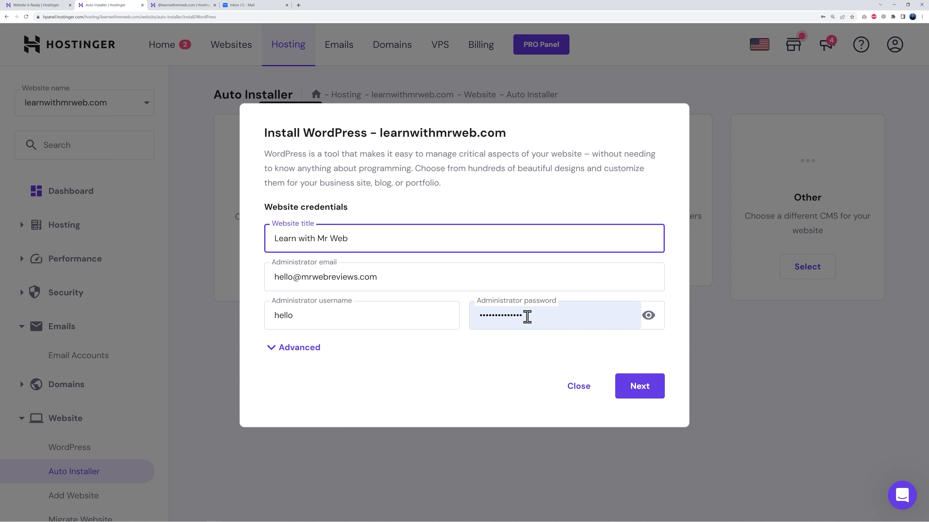
left_click(641, 389)
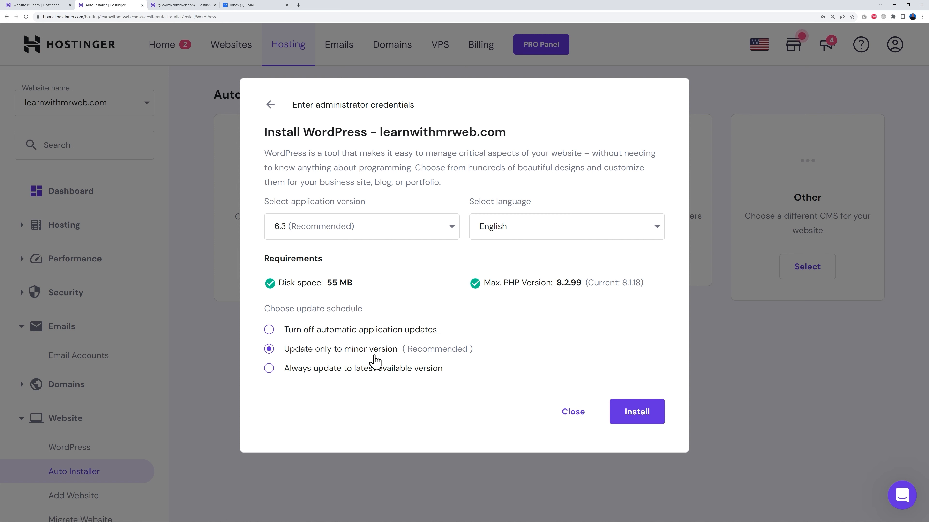
Set updates to always use the latest available version and install WordPress
left_click(270, 370)
left_click(649, 411)
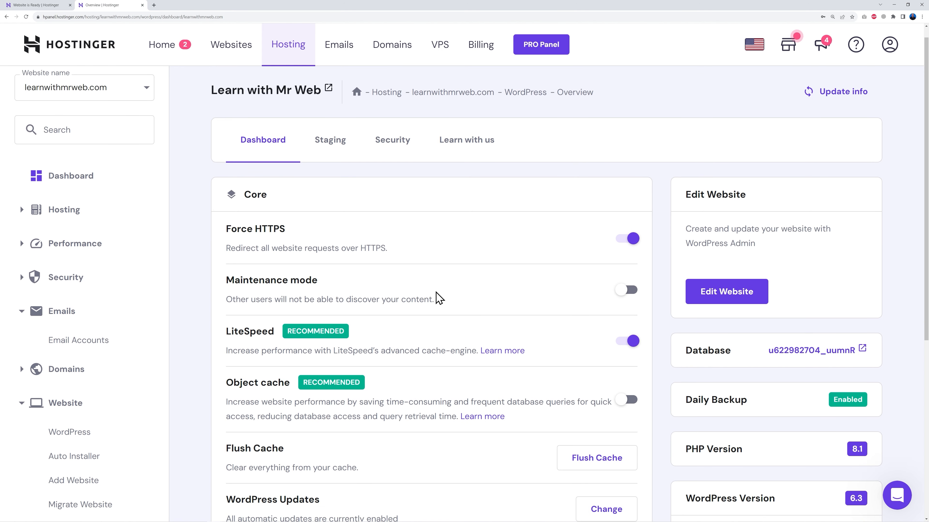
Review the new site's overview page and open its WordPress admin
scroll(438, 299, "down", 6)
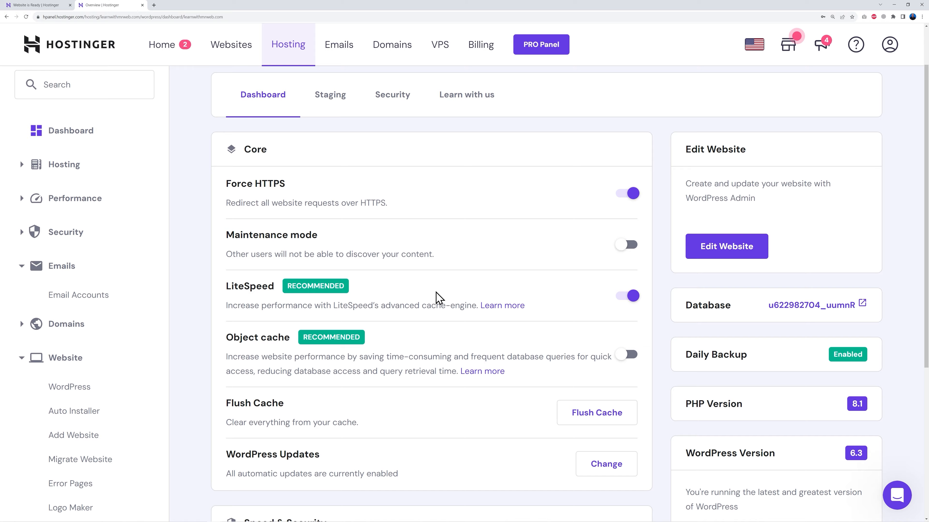
scroll(445, 303, "up", 4)
scroll(464, 310, "up", 1)
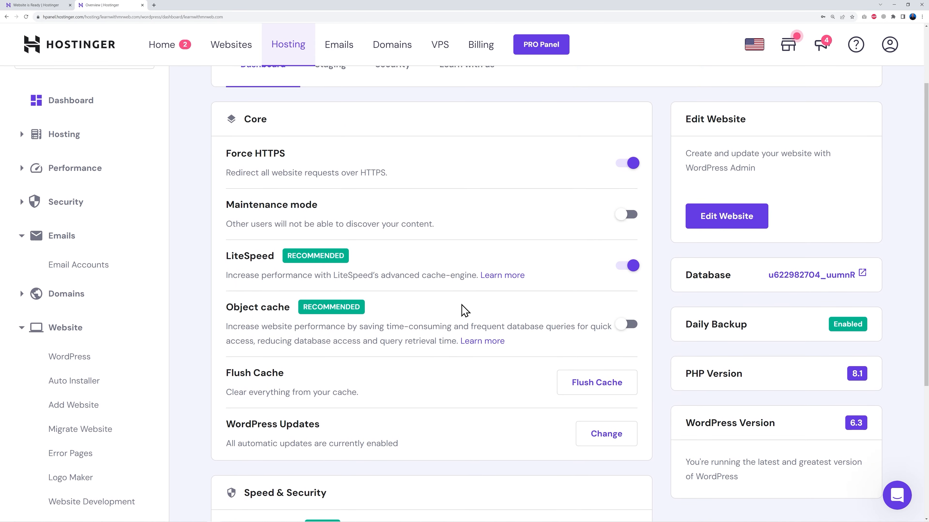
scroll(463, 310, "down", 6)
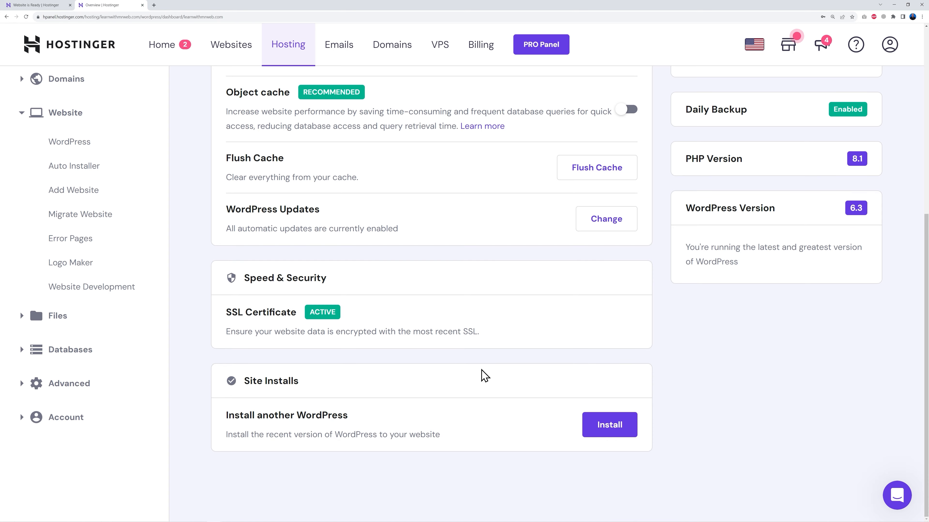
scroll(483, 375, "up", 8)
scroll(469, 335, "down", 1)
scroll(469, 336, "up", 1)
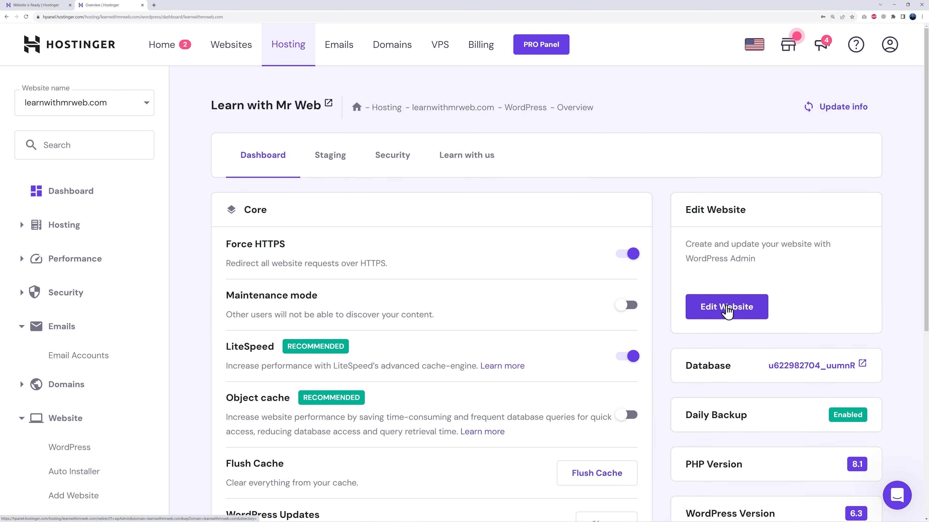
left_click(727, 313)
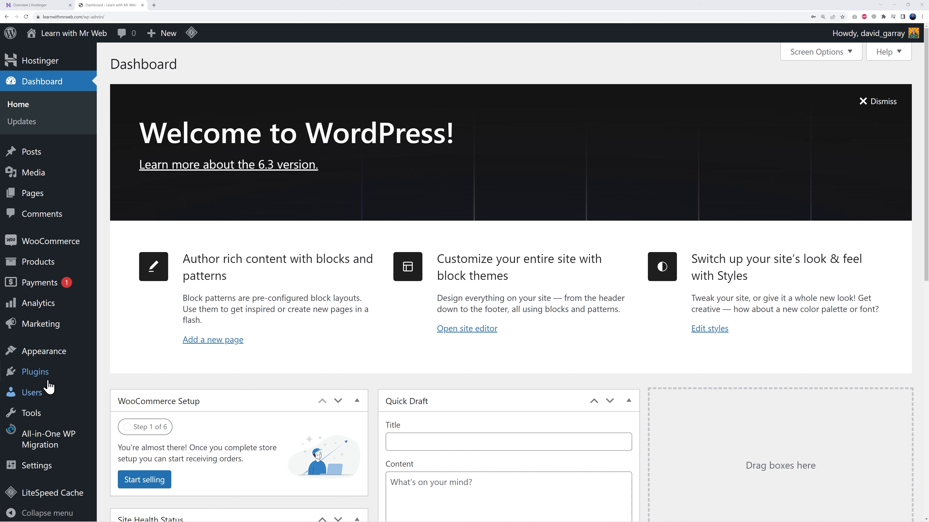
Deactivate All-in-One WP Migration, then bulk-delete the Akismet Anti-Spam, All-in-One WP Migration and Hello Dolly plugins
left_click(39, 373)
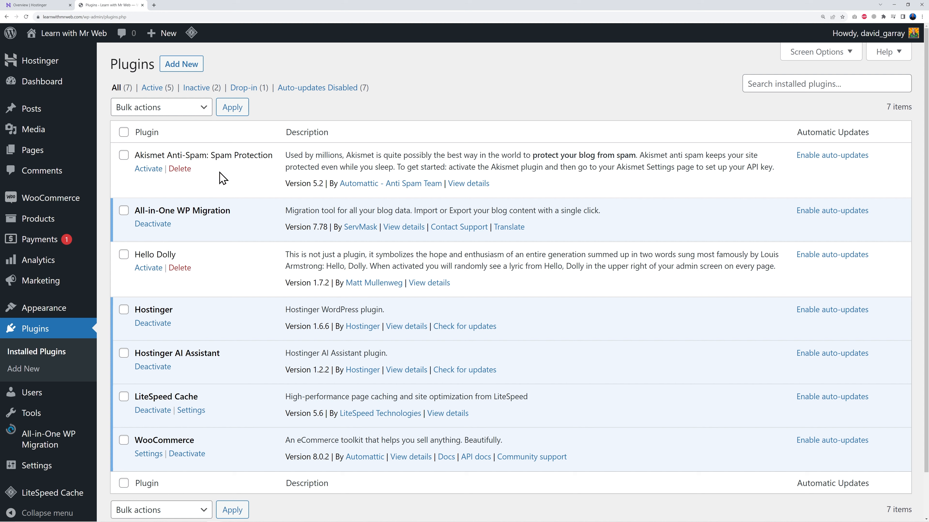
left_click(161, 223)
left_click(123, 191)
left_click(123, 246)
left_click(124, 290)
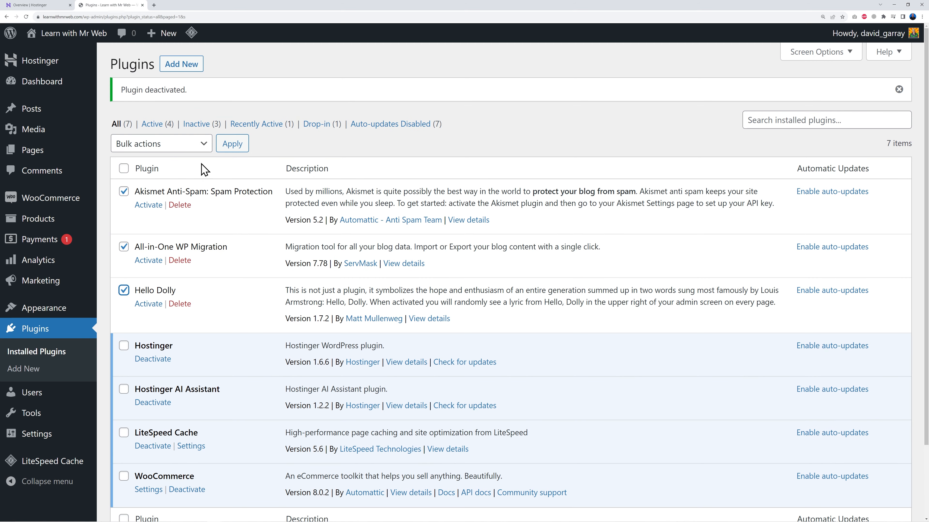
left_click(190, 145)
left_click(157, 206)
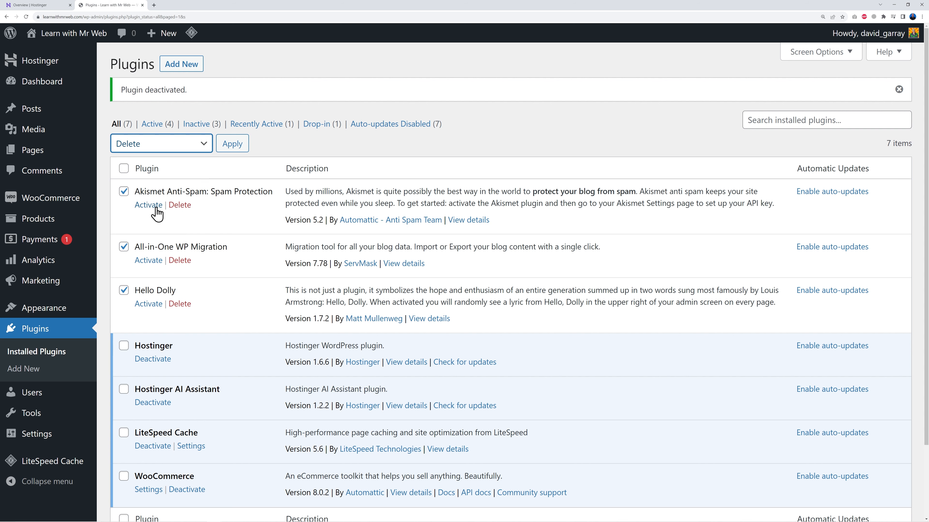
left_click(231, 144)
left_click(493, 58)
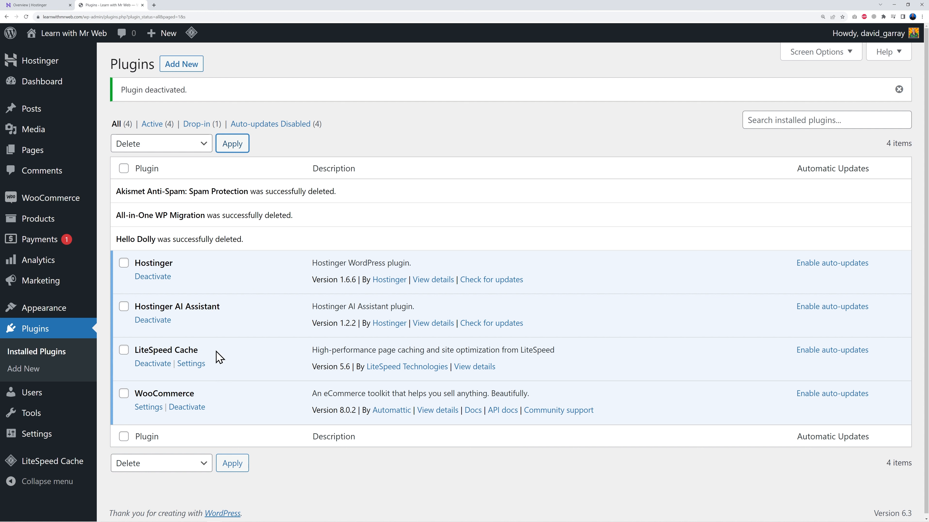
Deactivate the LiteSpeed Cache plugin
left_click(153, 364)
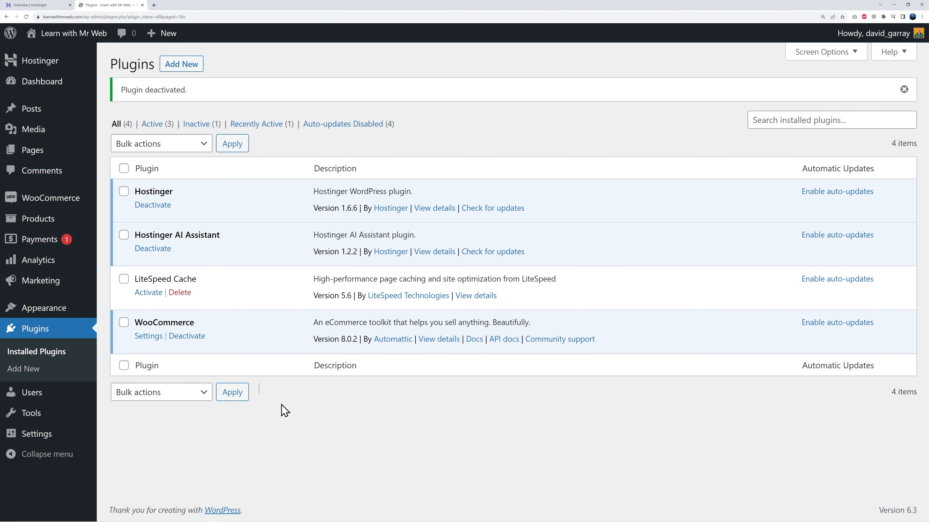
mouse_move(41, 435)
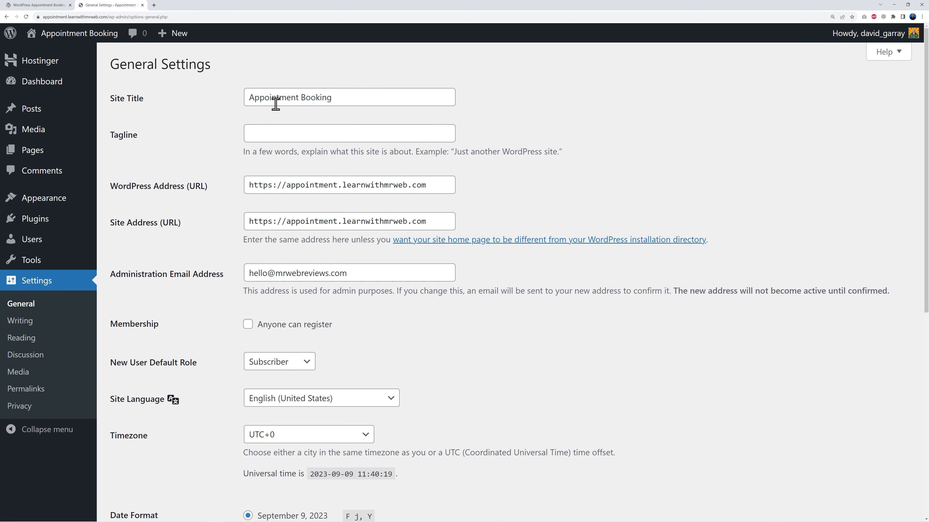
Set the site tagline to Book Your Appointment Now and save the general settings
left_click_drag(250, 98, 351, 97)
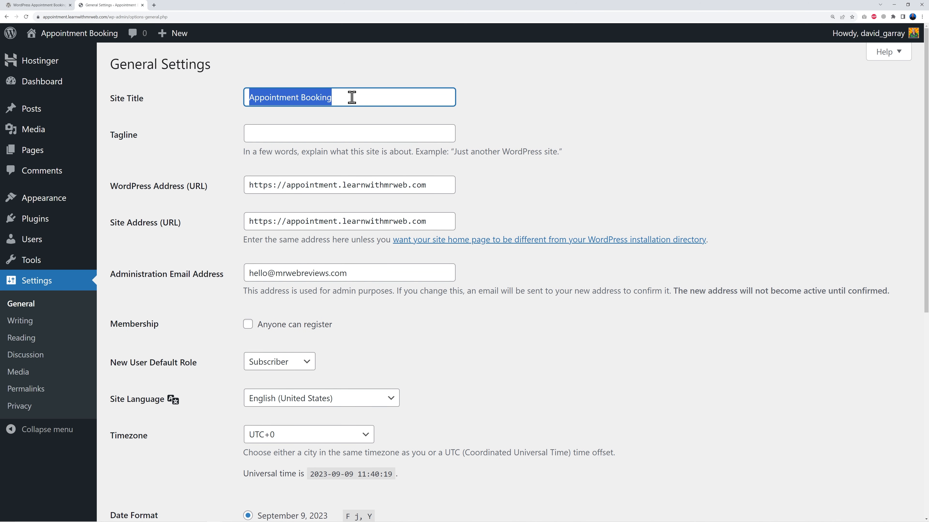
left_click(514, 117)
left_click(405, 133)
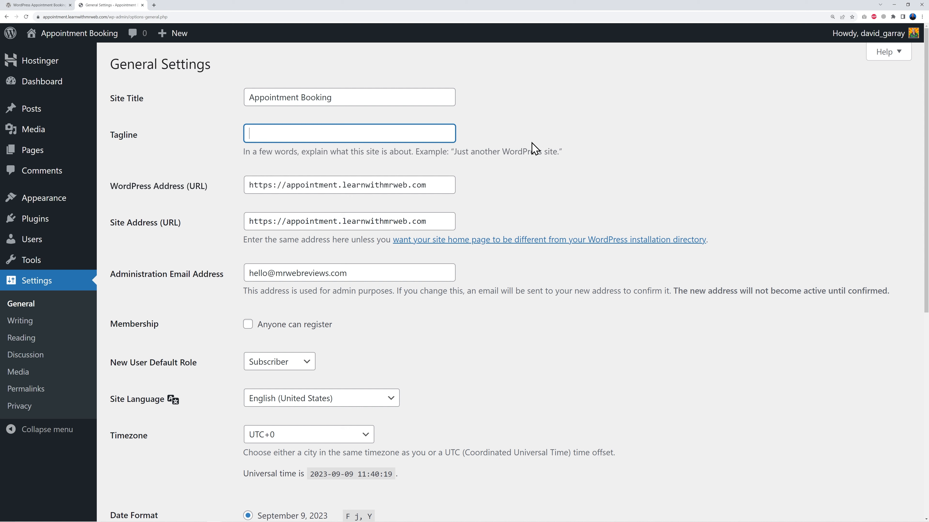
left_click(262, 136)
type("Book Your Appointment Now")
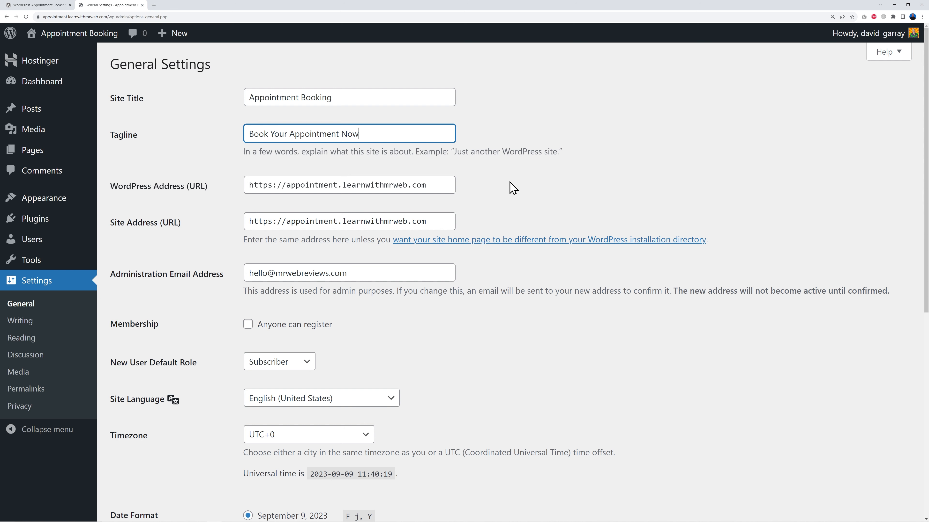
scroll(522, 200, "down", 2)
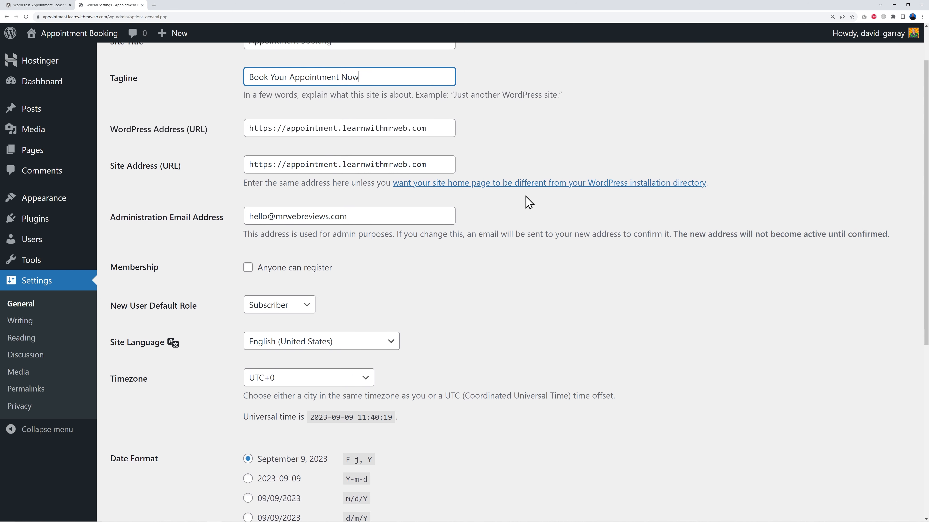
left_click_drag(245, 213, 366, 211)
left_click(456, 289)
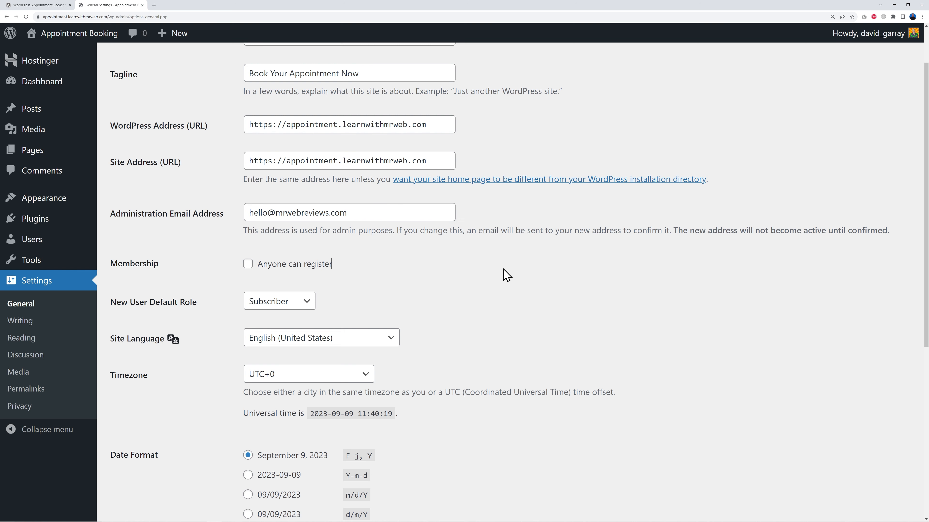
scroll(543, 322, "down", 6)
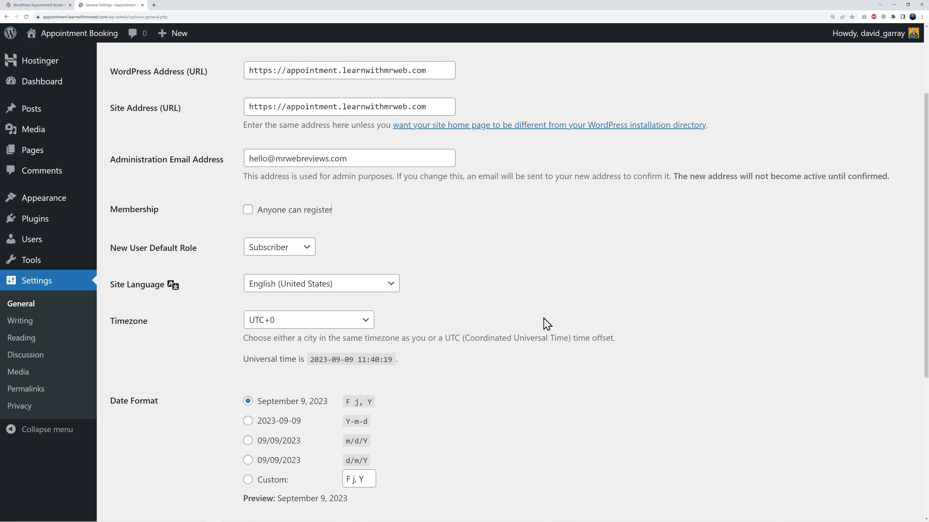
scroll(547, 324, "down", 2)
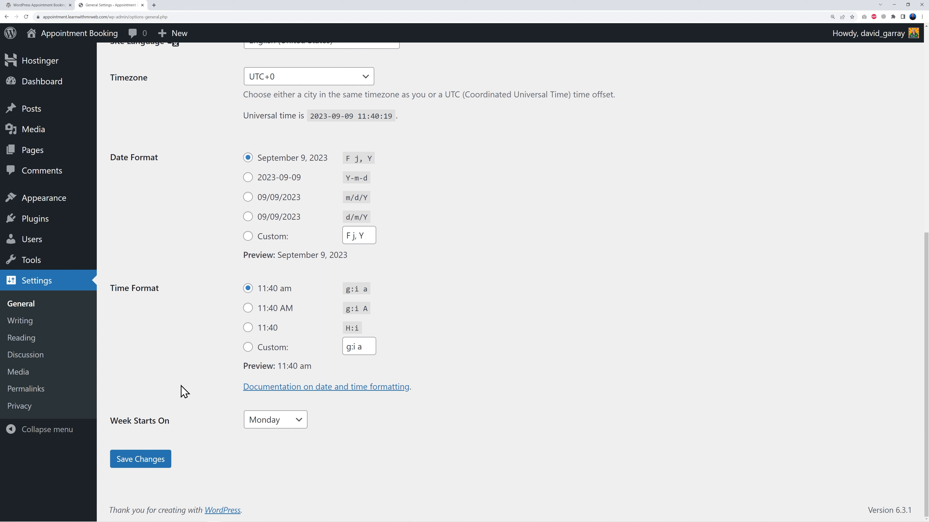
left_click(160, 461)
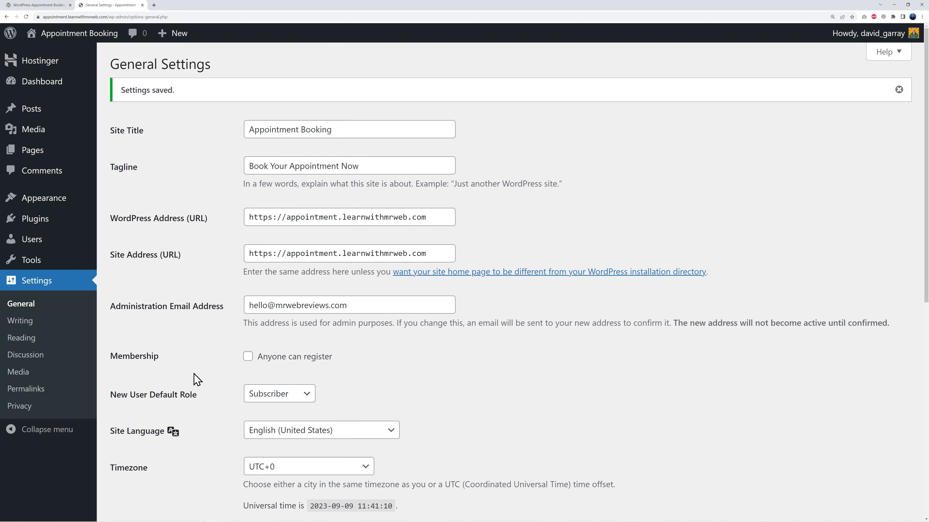
Switch the permalink structure to Post name and save the change
left_click(15, 389)
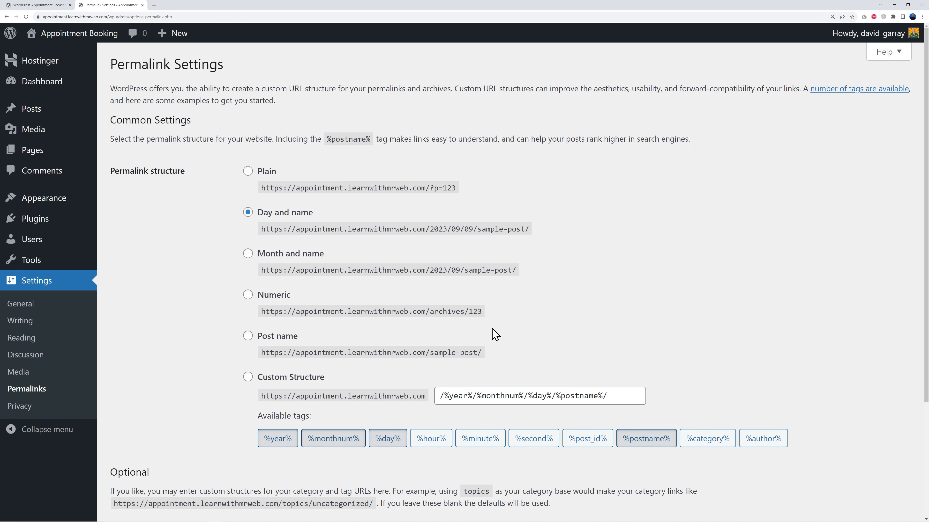
left_click(247, 337)
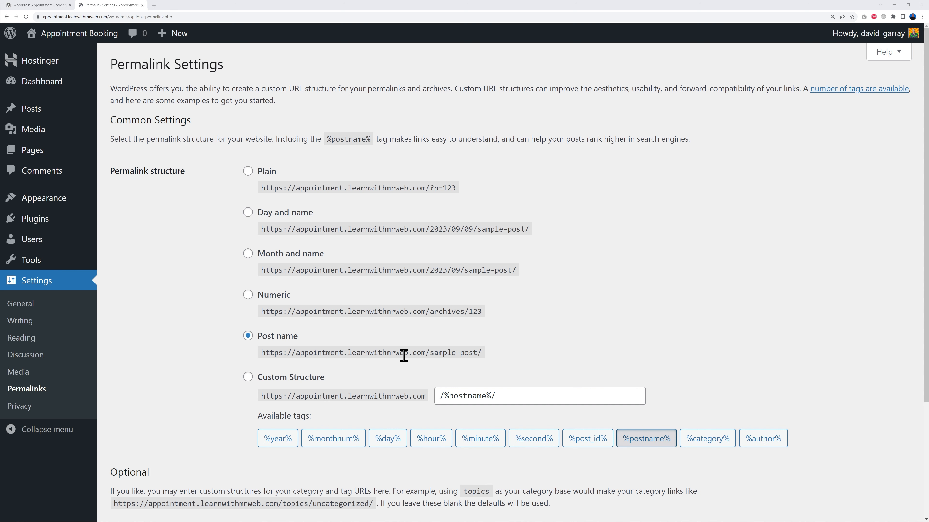
scroll(403, 355, "down", 3)
left_click(160, 459)
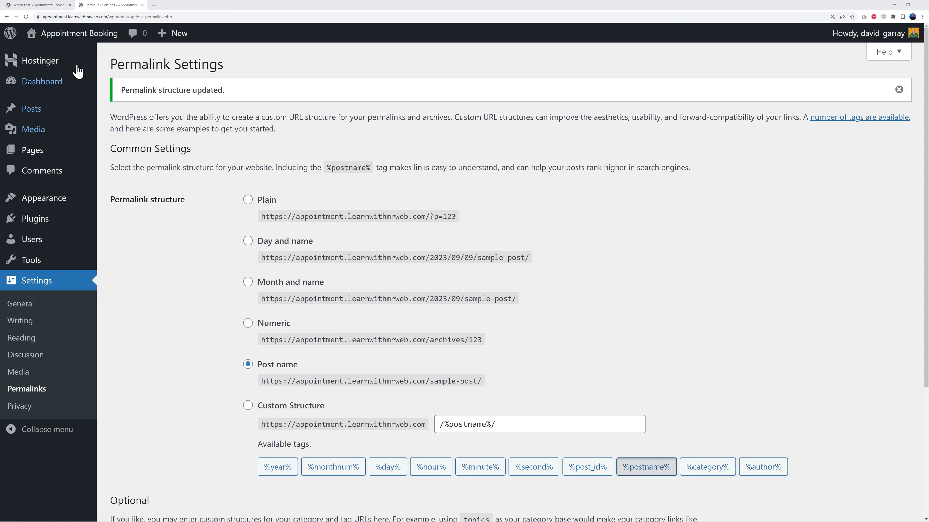
Open the live site in a new tab and look over its front page
mouse_move(48, 38)
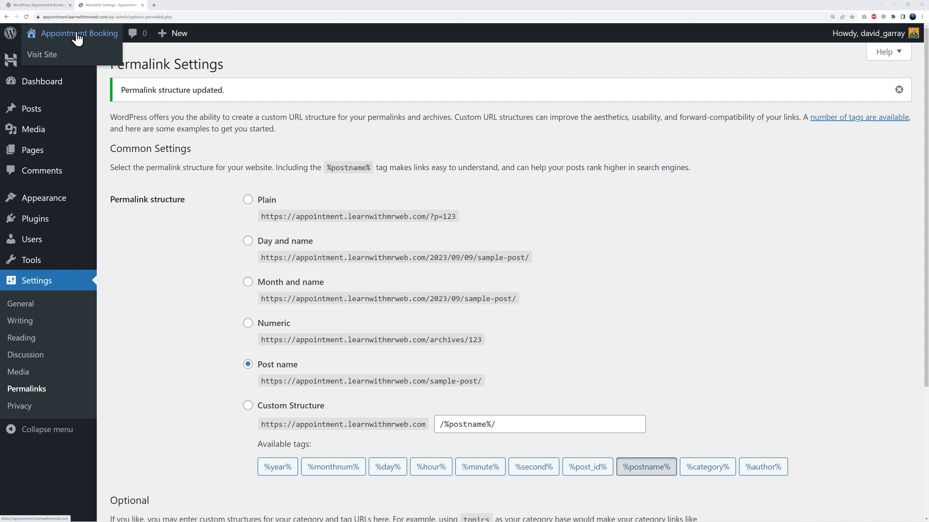
right_click(46, 55)
left_click(69, 63)
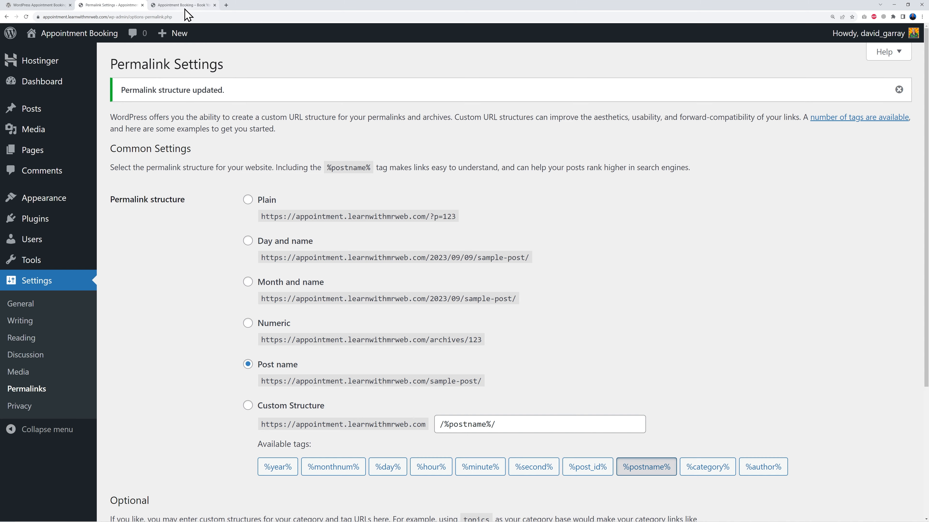
left_click(185, 7)
scroll(470, 292, "down", 6)
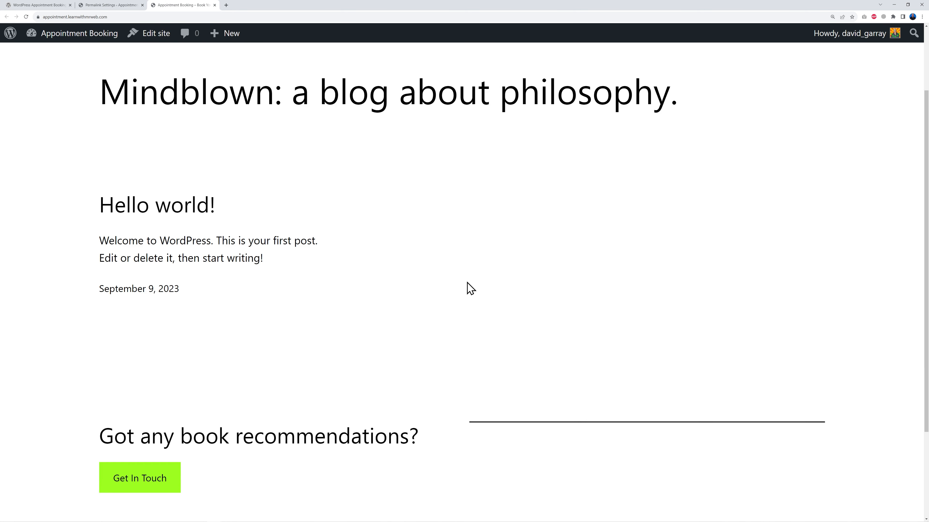
scroll(443, 341, "up", 6)
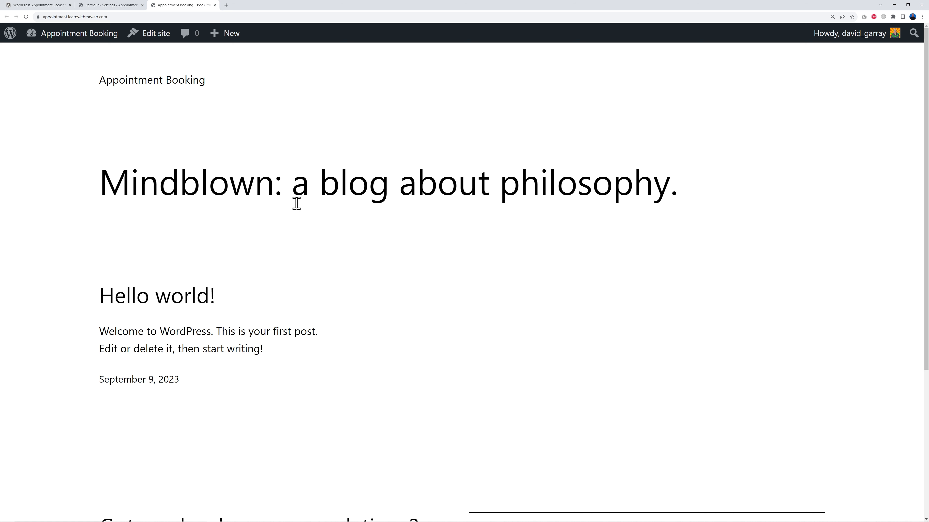
Search the theme directory for astra and install and activate the Astra theme
left_click(121, 7)
mouse_move(18, 202)
left_click(121, 200)
left_click(226, 69)
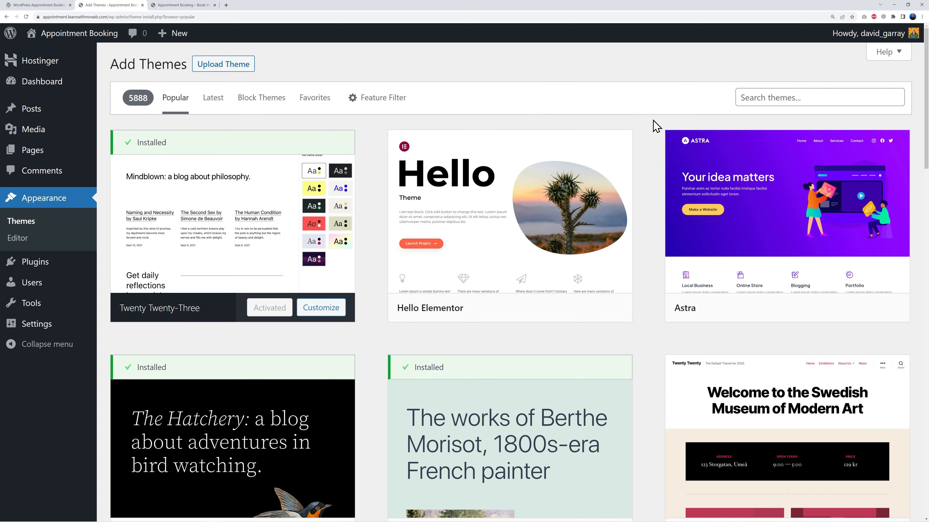
mouse_move(753, 260)
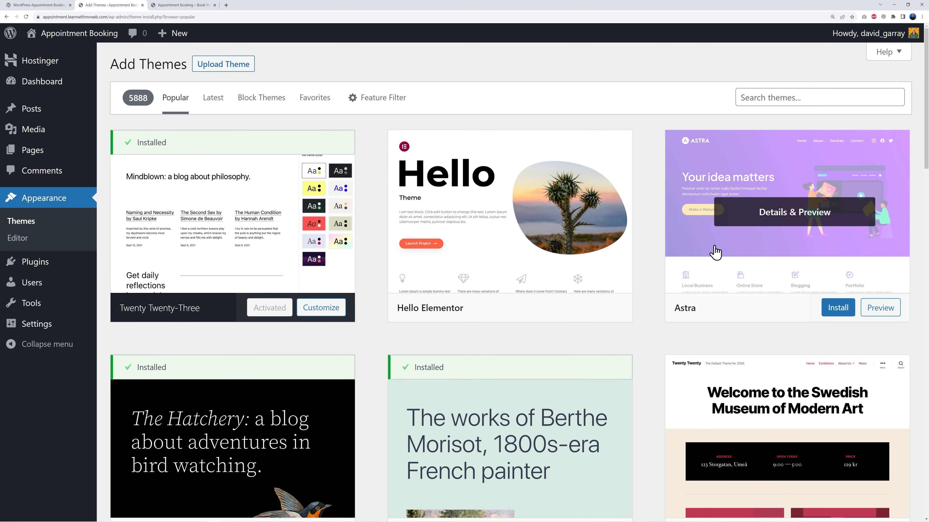
left_click(780, 98)
type("astra")
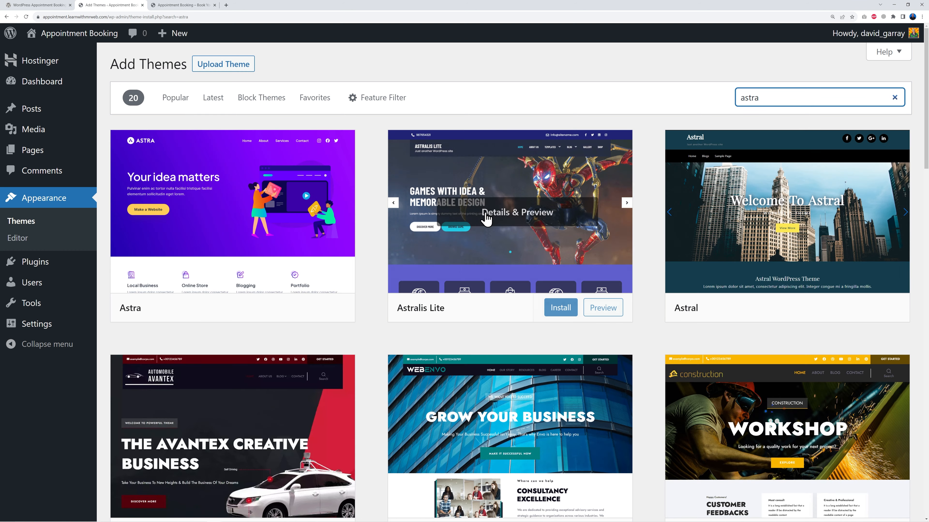
mouse_move(352, 206)
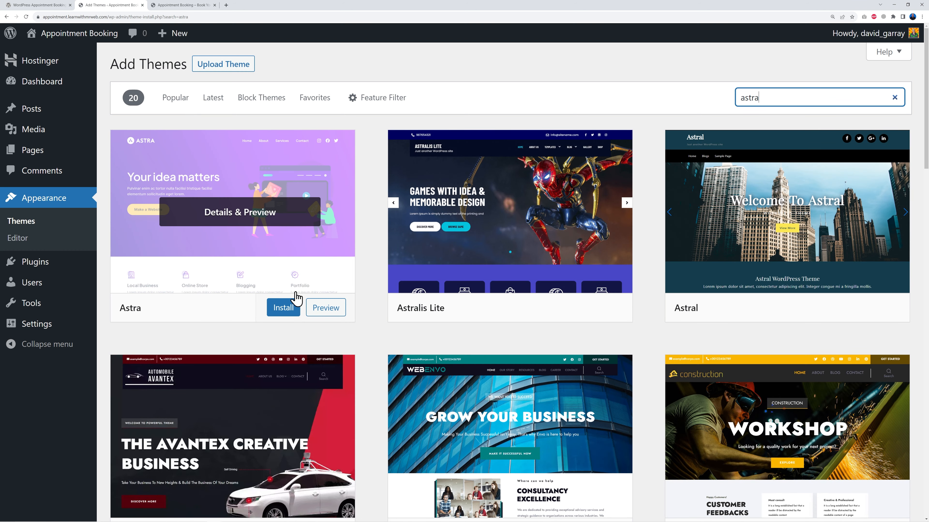
left_click(283, 310)
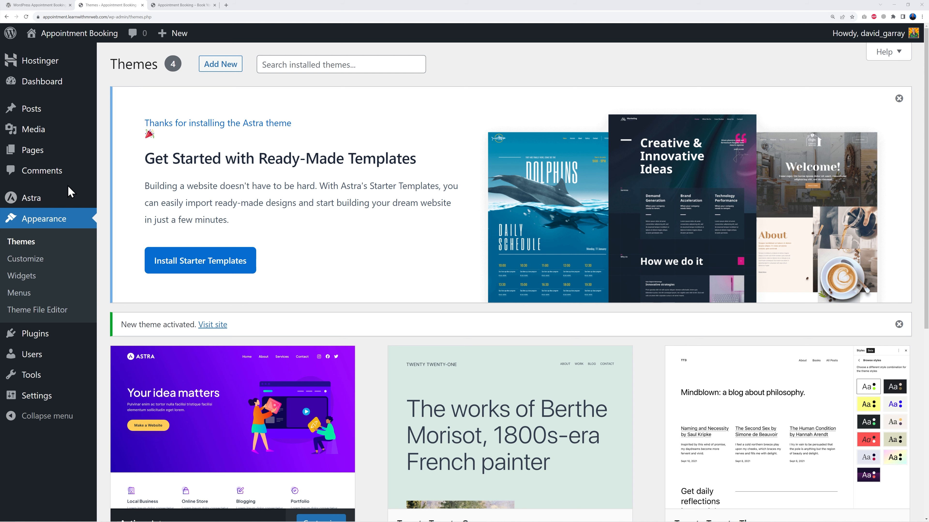
Install and activate Starter Templates from the Astra dashboard and choose Block Editor as the page builder
left_click(31, 197)
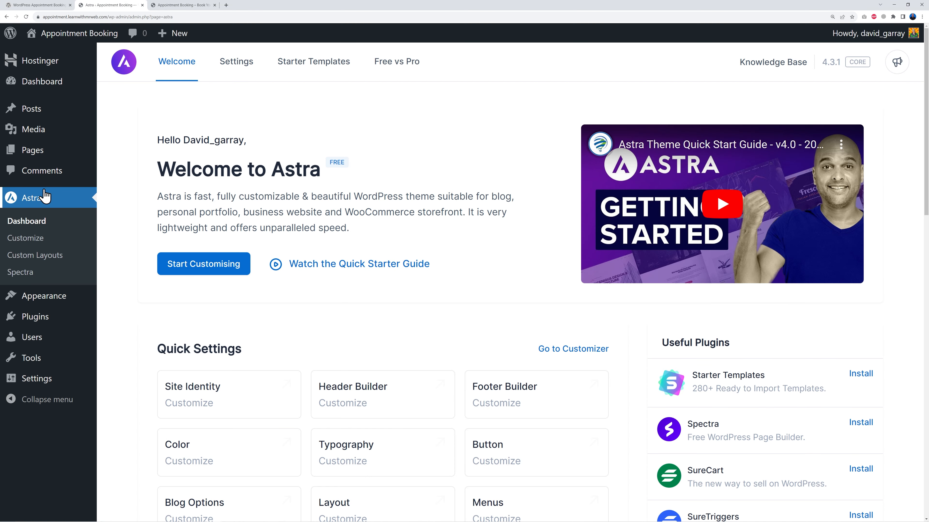
left_click(328, 70)
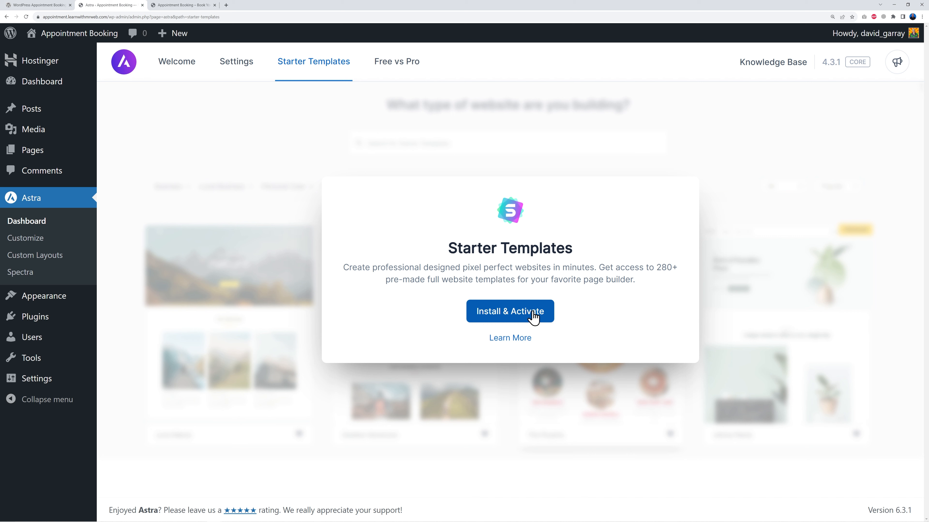
left_click(517, 317)
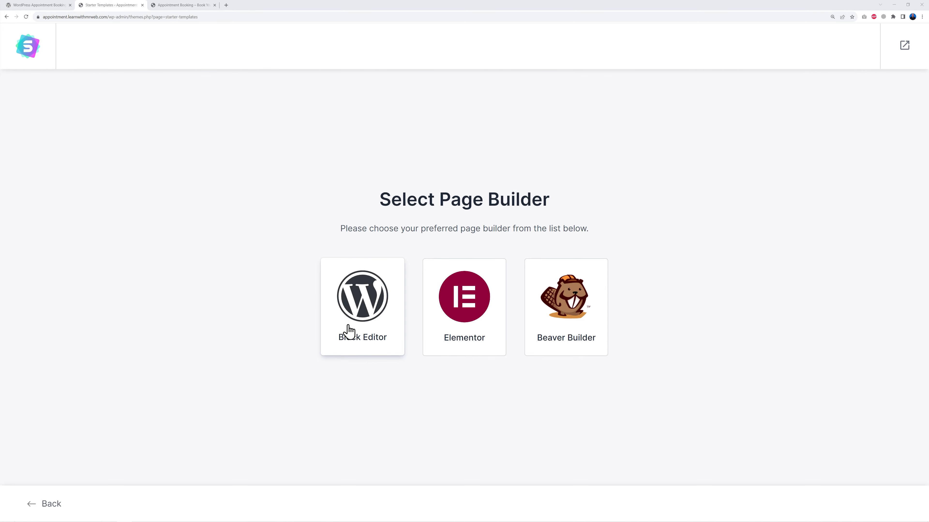
left_click(358, 328)
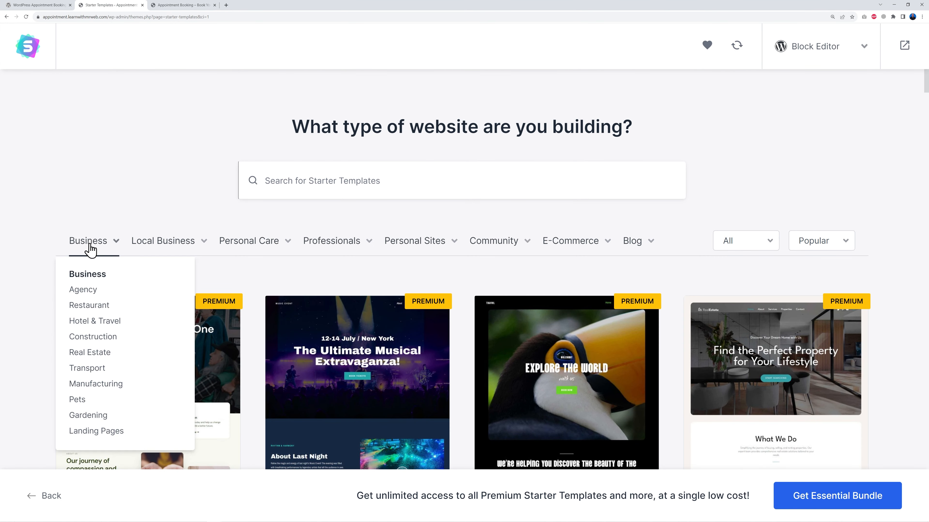
Browse the starter template category menus for a suitable website type
mouse_move(277, 252)
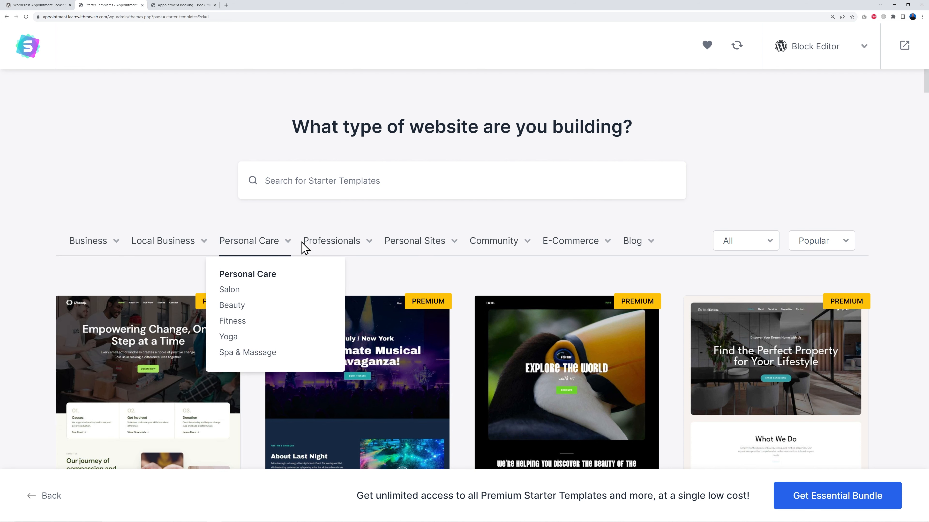
mouse_move(138, 249)
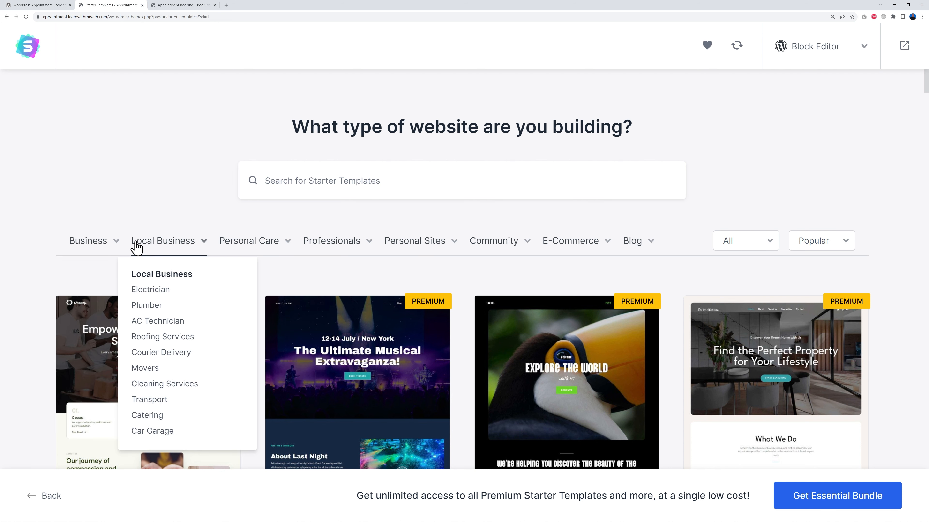
mouse_move(315, 243)
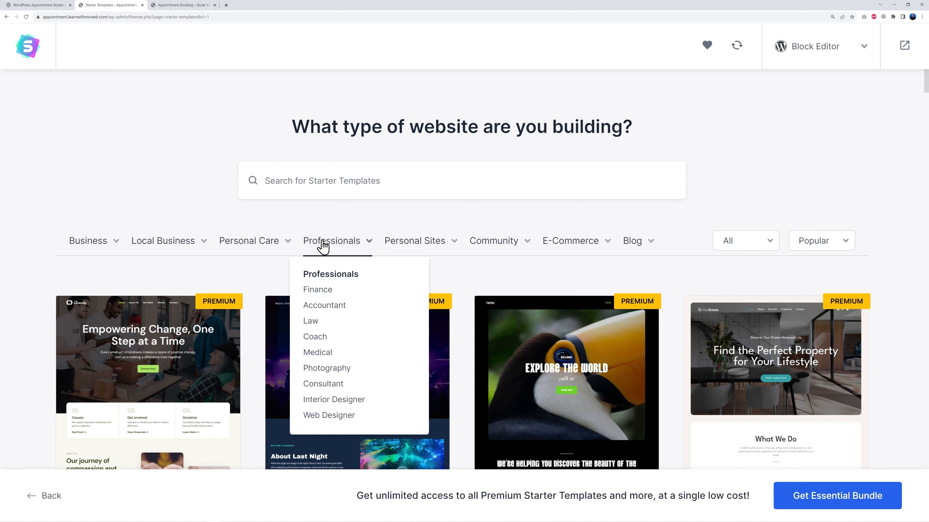
mouse_move(430, 250)
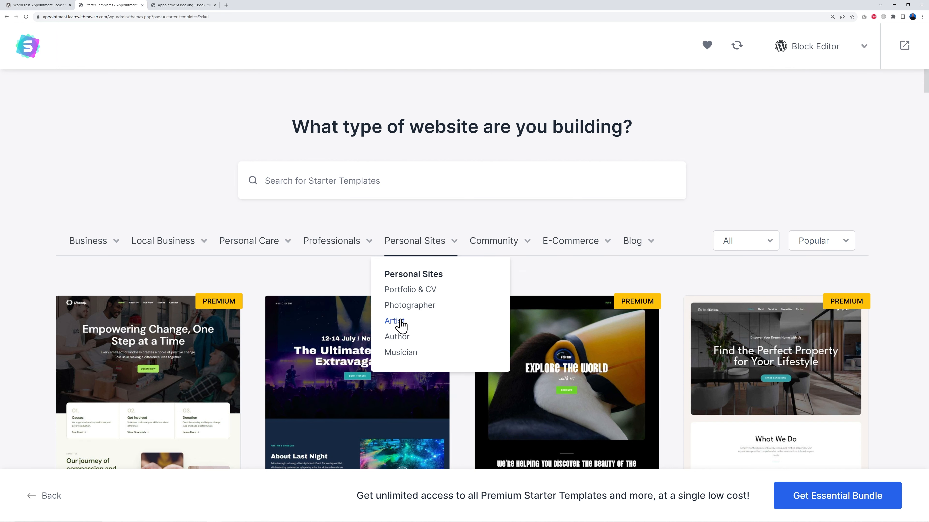
mouse_move(344, 250)
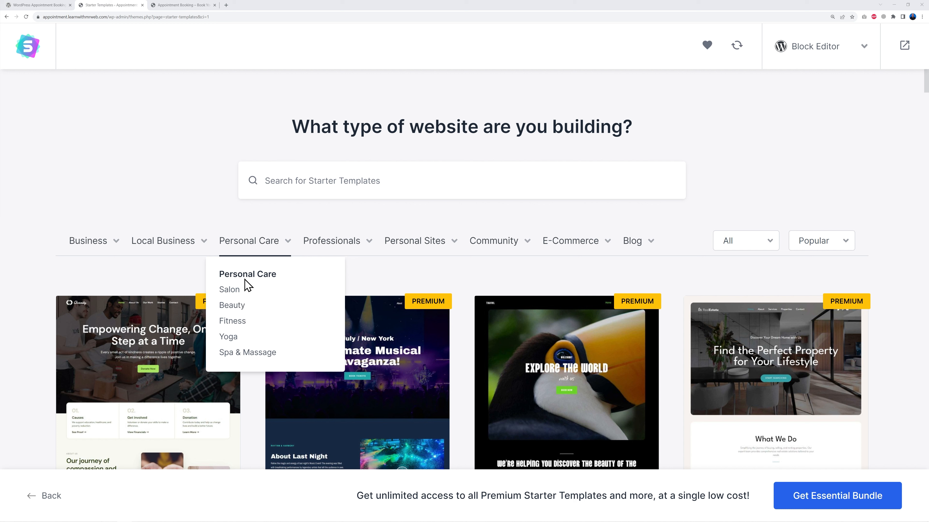
Scroll through the starter template gallery looking for a suitable appointment-style template
mouse_move(183, 247)
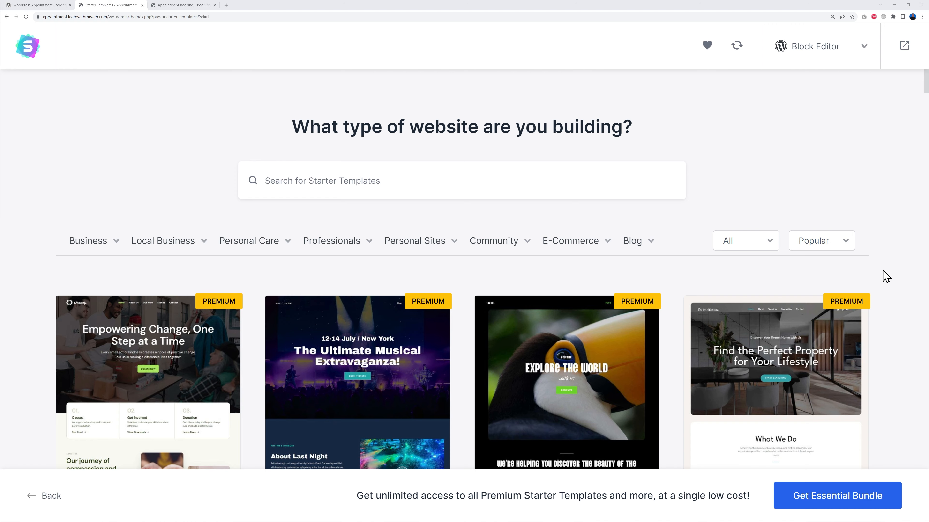
scroll(886, 273, "down", 3)
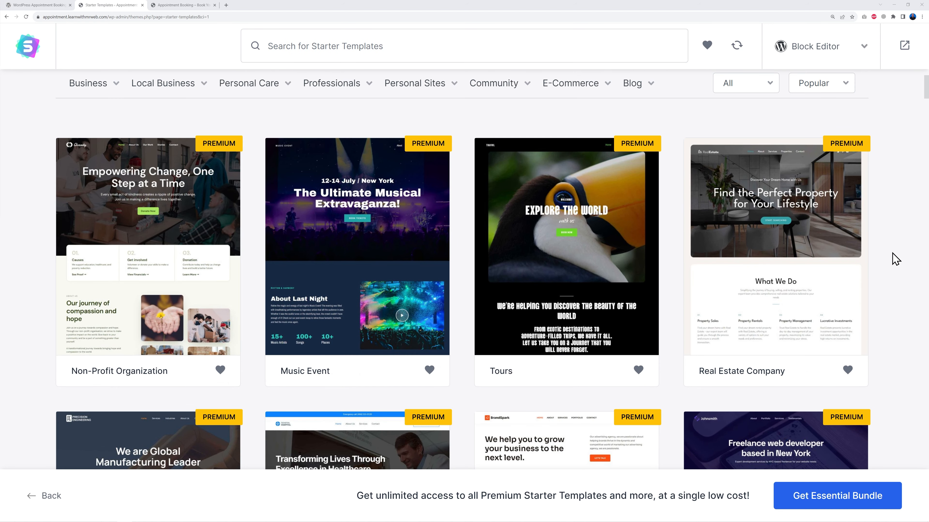
scroll(910, 258, "down", 14)
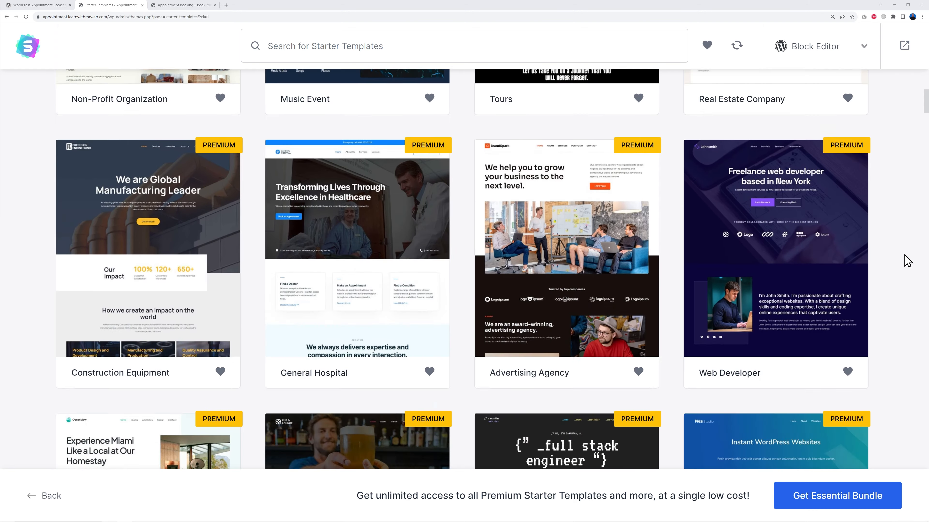
scroll(908, 261, "down", 12)
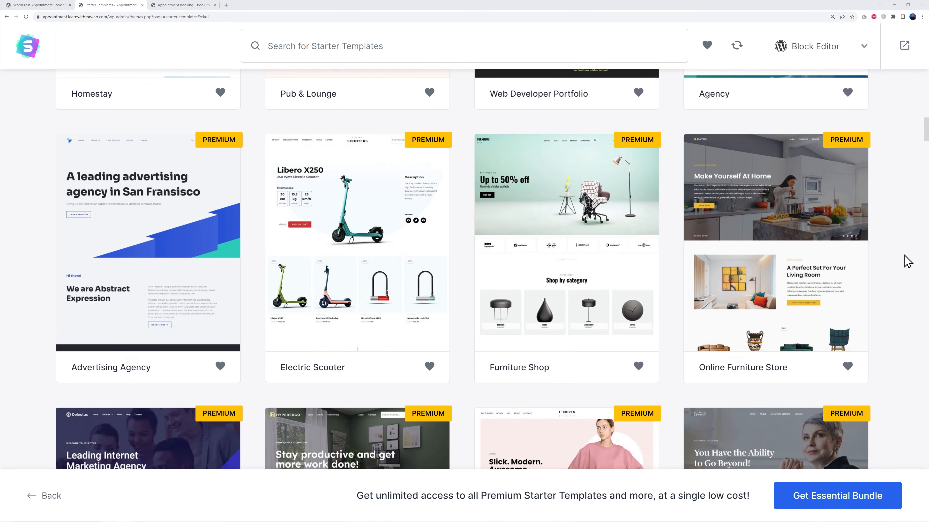
scroll(908, 261, "down", 16)
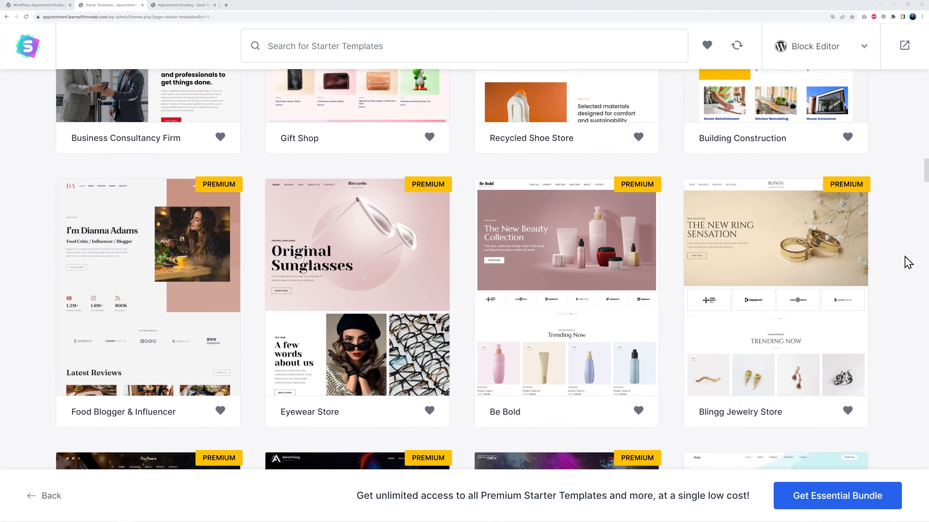
scroll(908, 261, "down", 2)
scroll(908, 260, "up", 1)
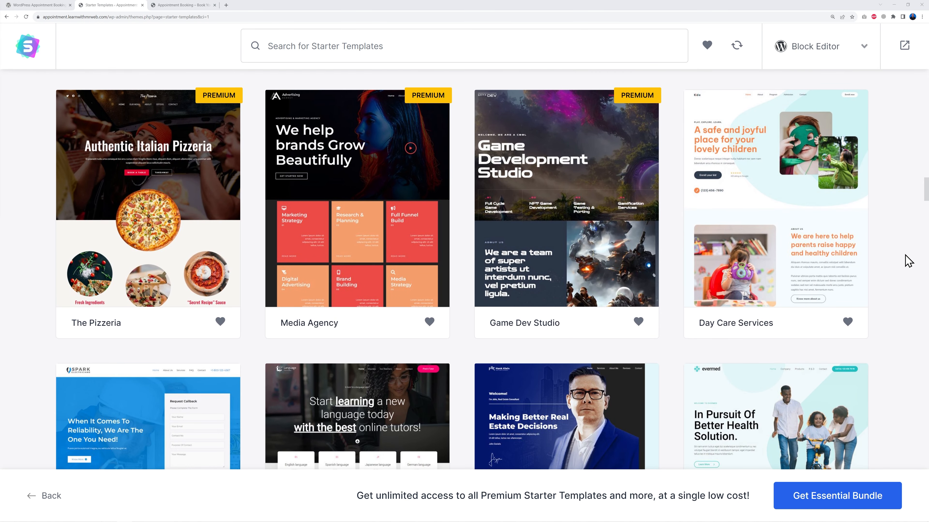
scroll(813, 260, "down", 6)
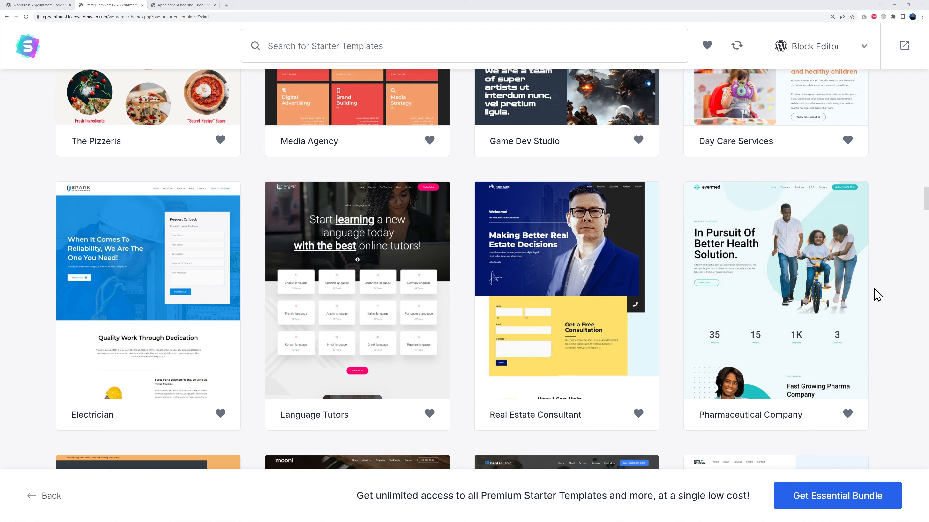
scroll(877, 294, "down", 2)
scroll(878, 295, "up", 1)
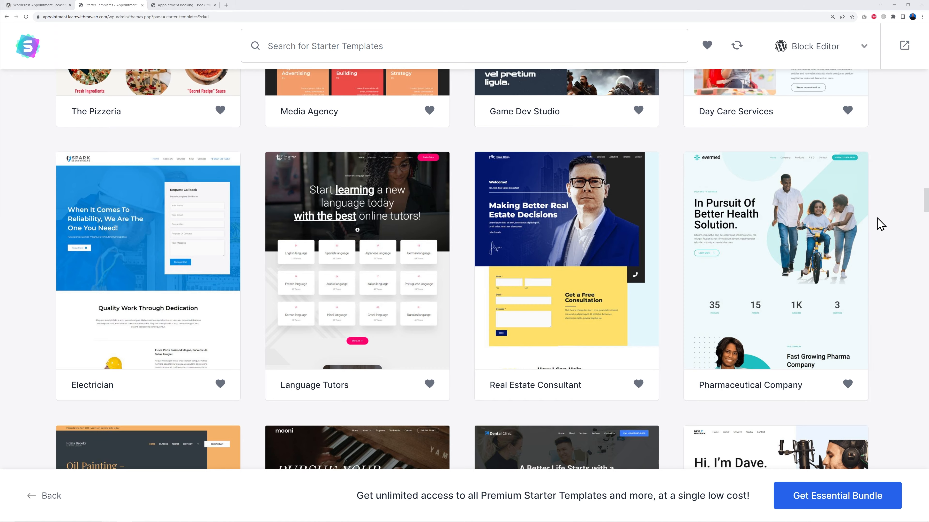
scroll(892, 227, "down", 3)
scroll(892, 244, "down", 5)
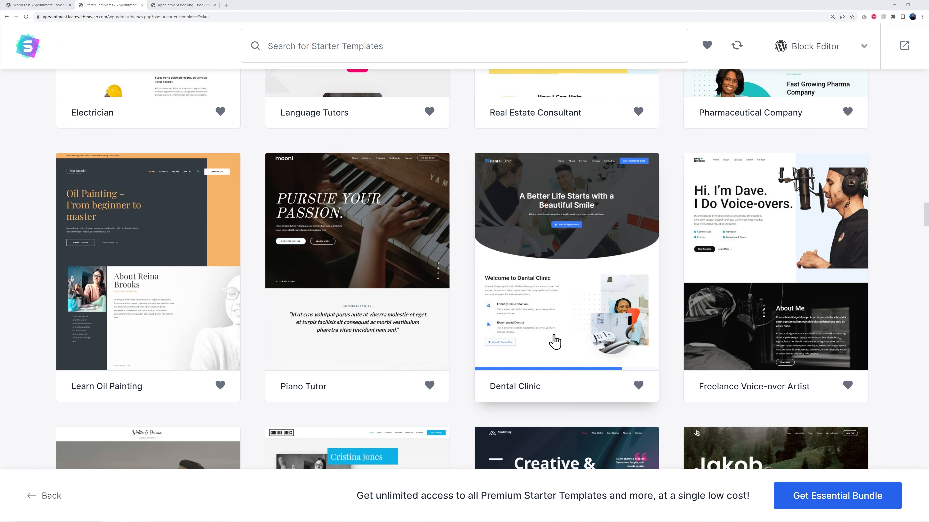
scroll(555, 340, "down", 5)
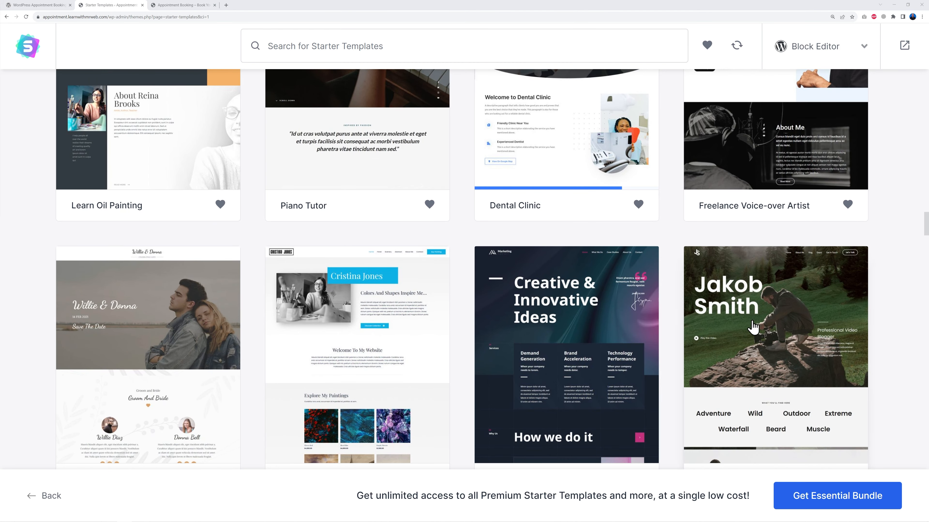
scroll(458, 386, "up", 5)
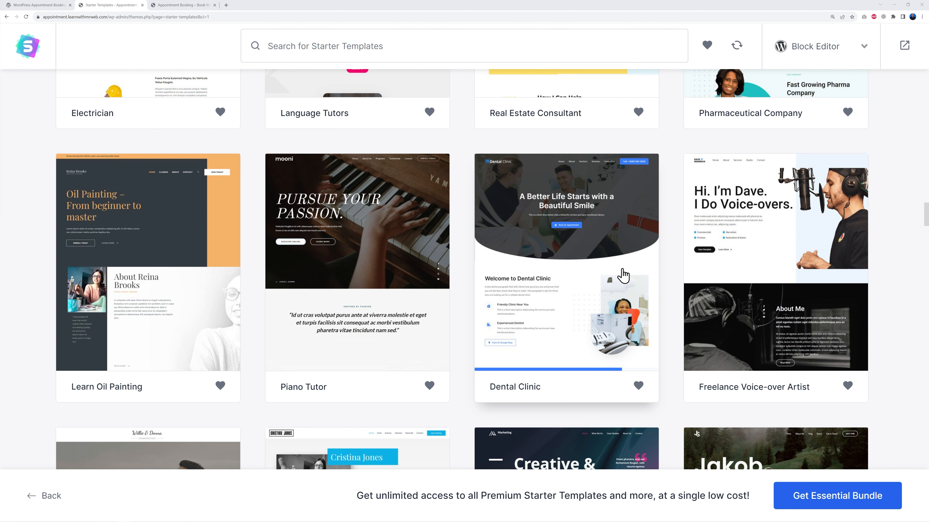
Choose the Dental Clinic template, preview its pages, and skip the logo upload
left_click(548, 277)
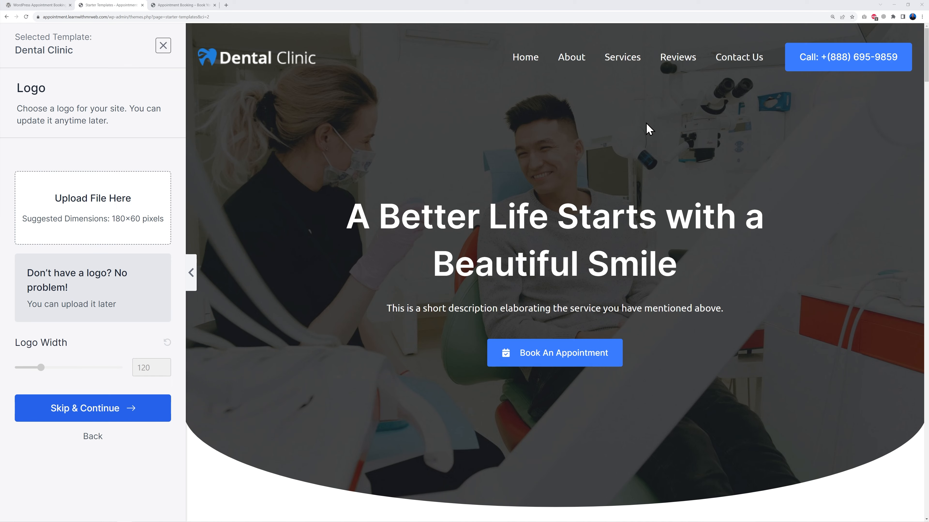
scroll(815, 260, "down", 12)
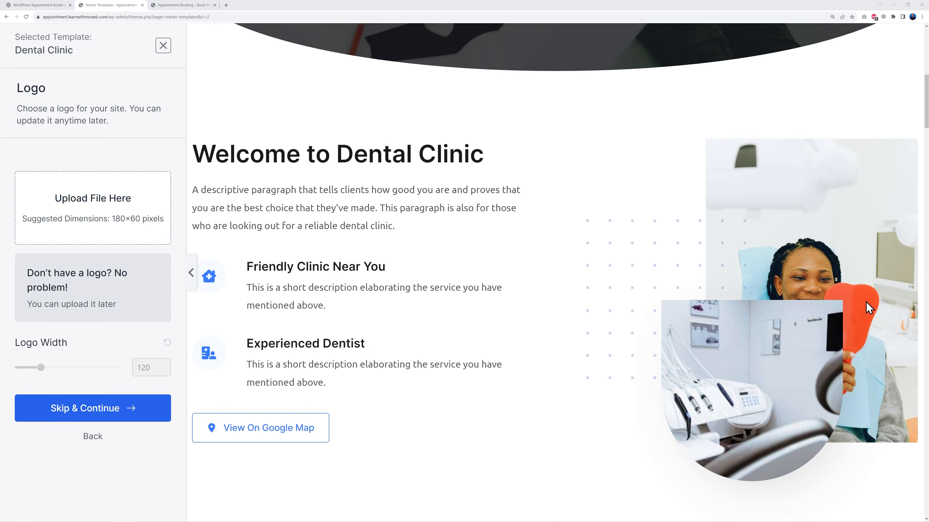
scroll(868, 310, "down", 12)
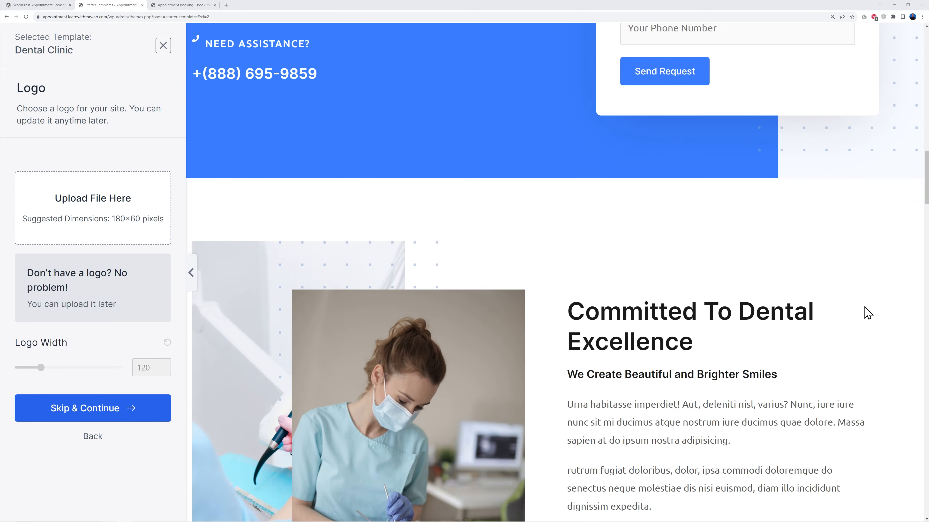
scroll(868, 313, "up", 20)
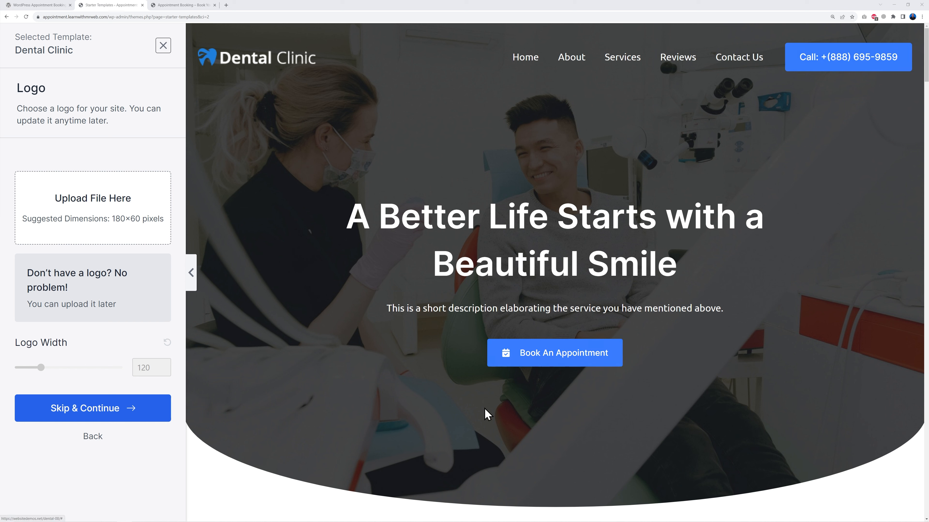
left_click(100, 413)
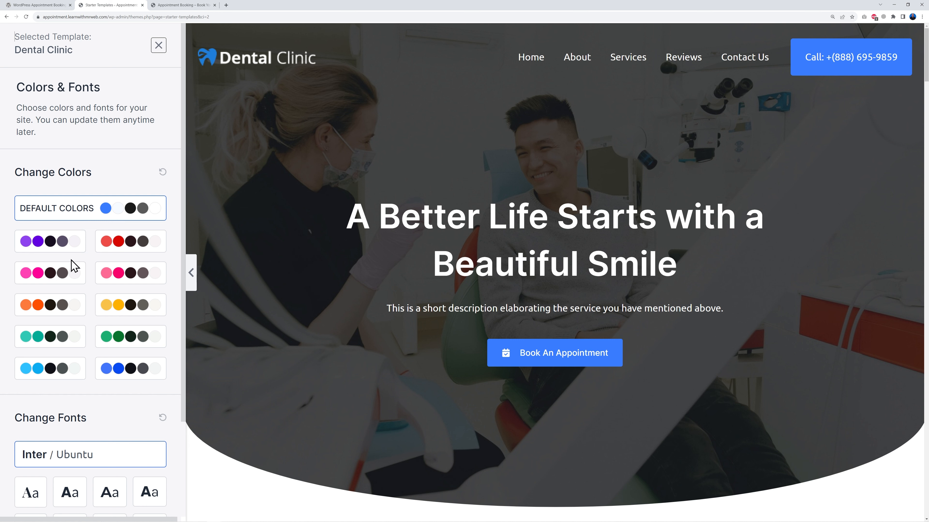
Preview several colour palettes on the template and return to the default colours
left_click(126, 244)
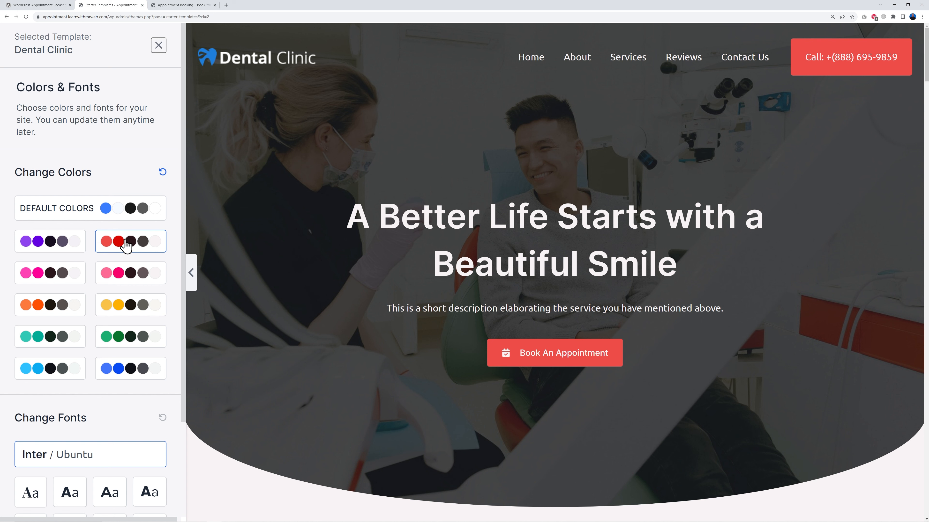
left_click(132, 306)
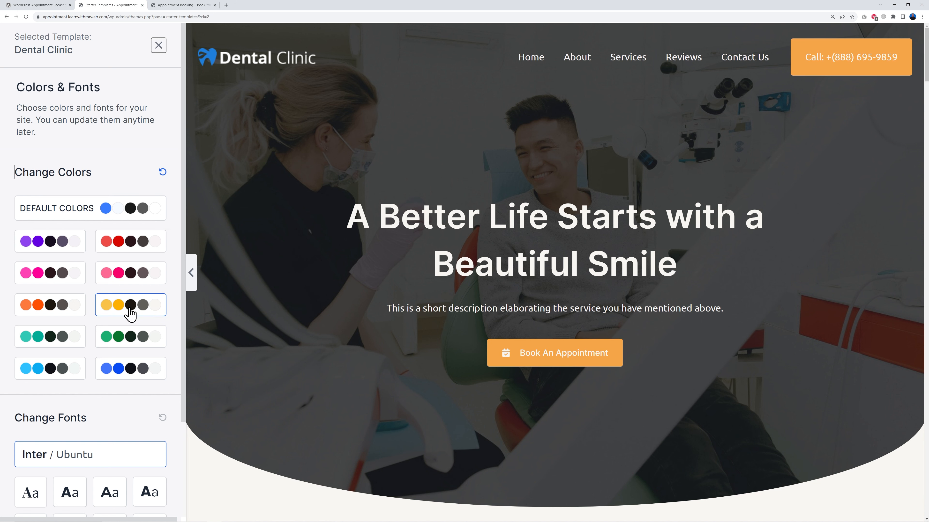
left_click(67, 315)
left_click(117, 337)
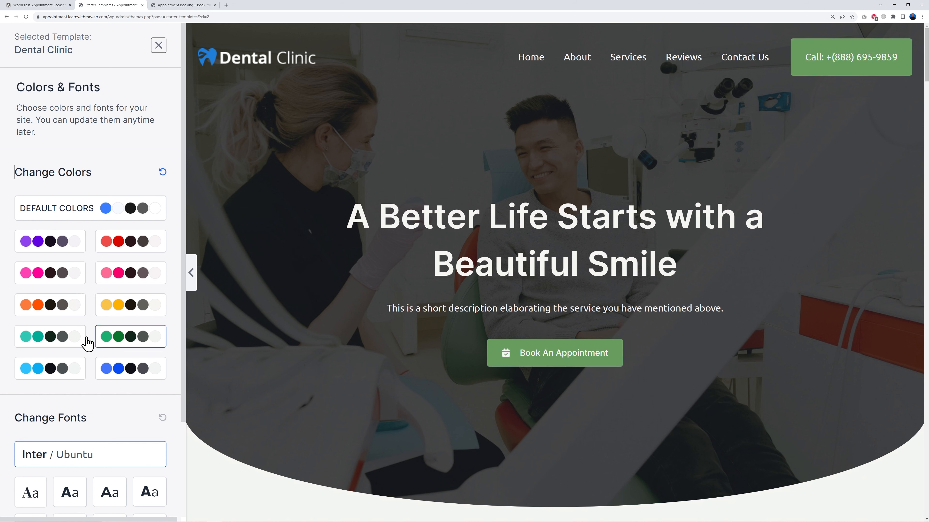
left_click(64, 340)
left_click(114, 369)
left_click(70, 373)
left_click(124, 338)
left_click(130, 308)
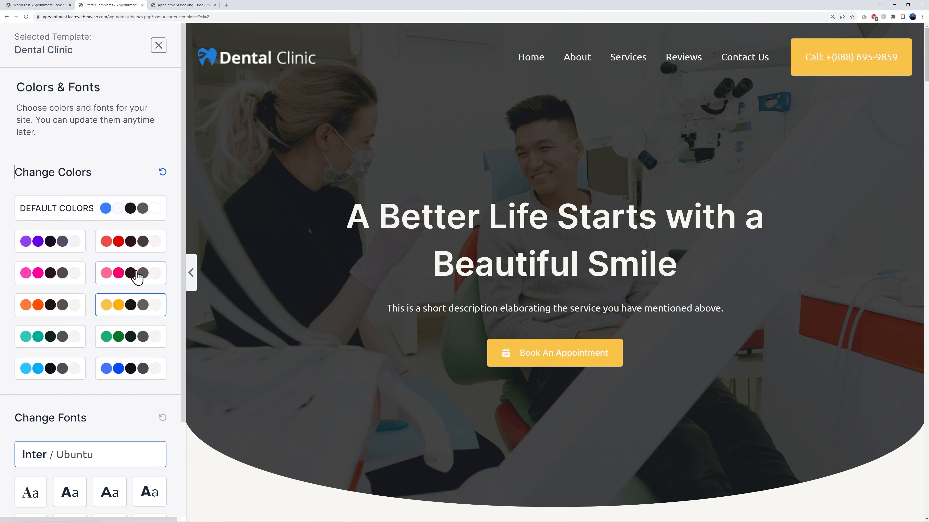
left_click(136, 278)
left_click(127, 216)
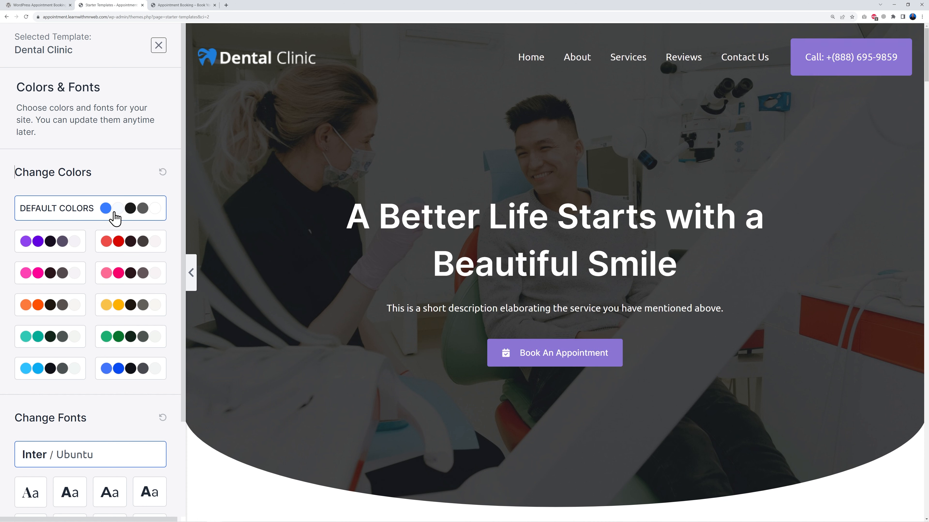
Preview the font pairings and select the first serif font pair
scroll(124, 336, "down", 3)
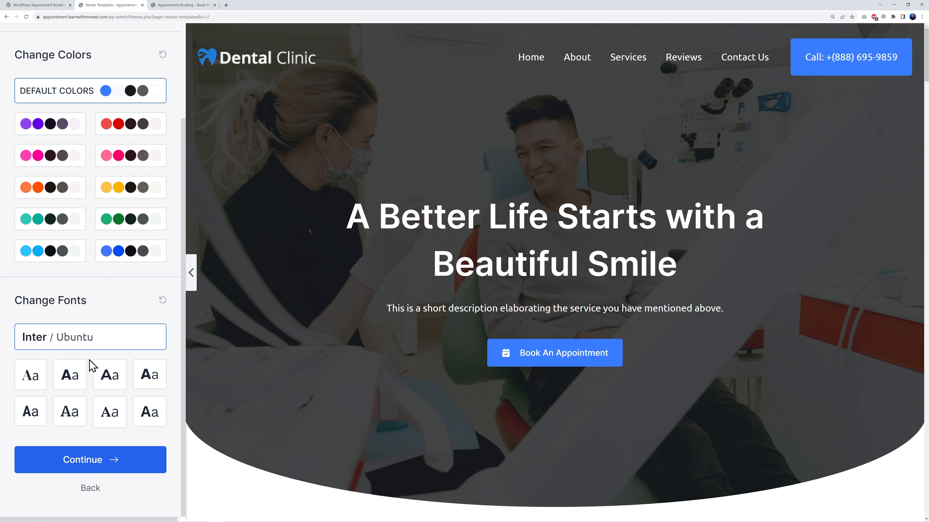
left_click(73, 382)
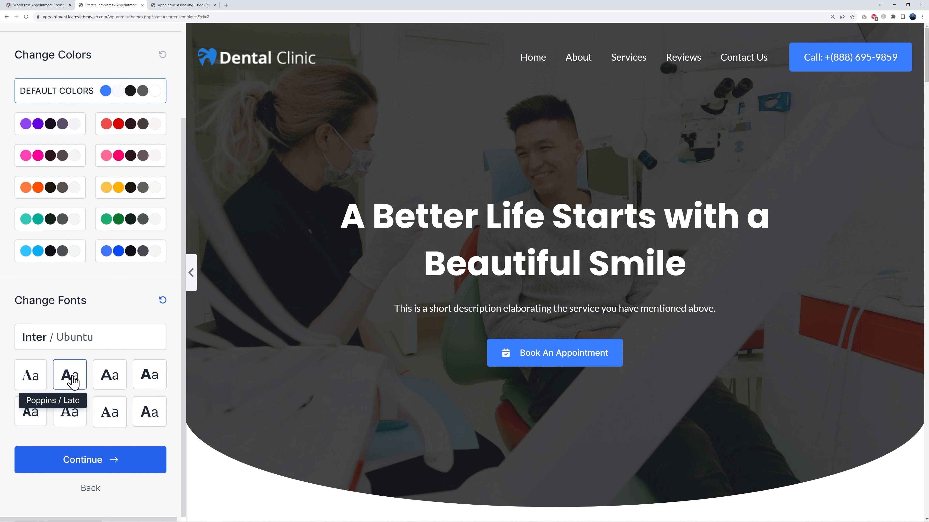
left_click(113, 379)
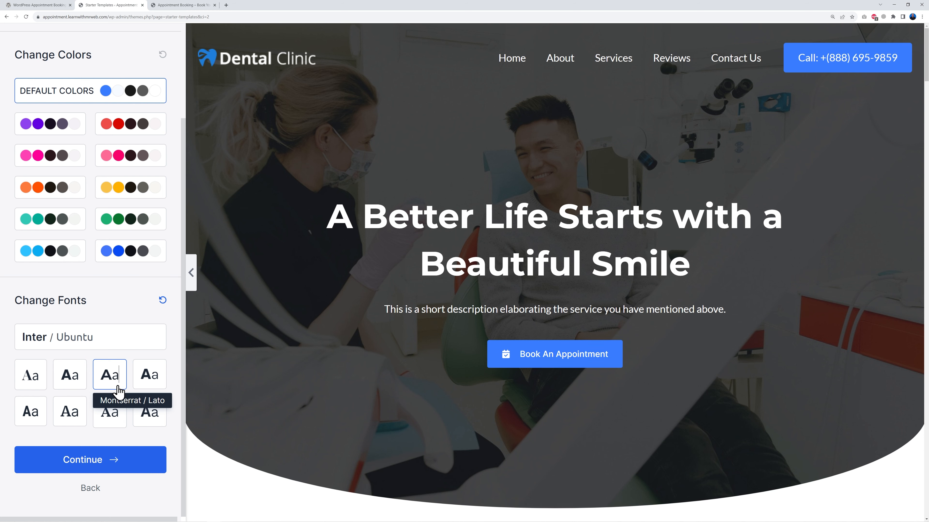
left_click(113, 418)
left_click(149, 418)
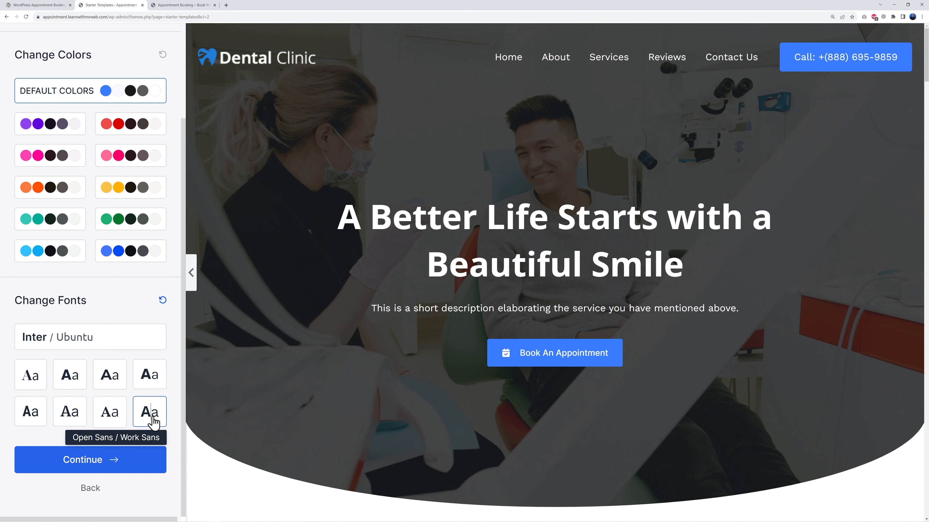
left_click(148, 382)
left_click(38, 382)
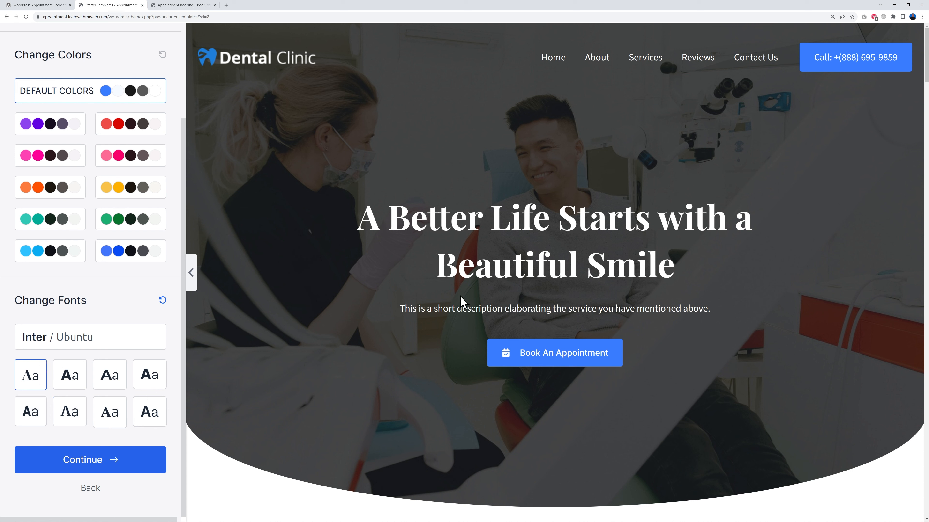
Continue to the final step and build the website with all advanced import options enabled
left_click(116, 462)
scroll(558, 362, "down", 2)
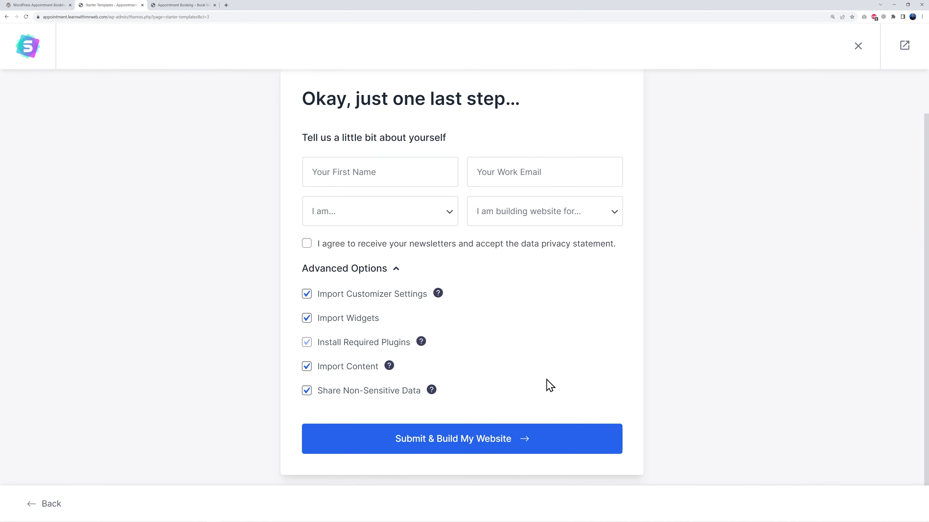
scroll(528, 404, "down", 2)
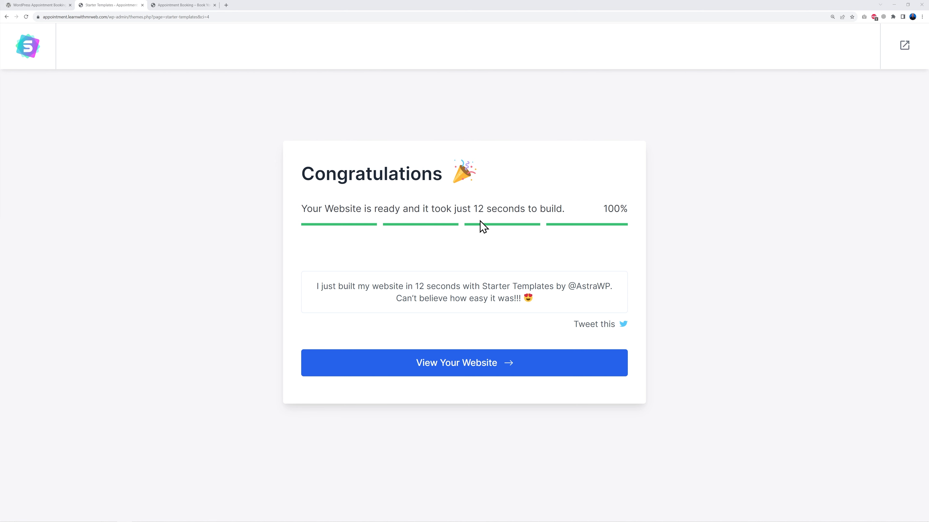
Exit to the WordPress dashboard, confirming leaving the page, and dismiss the Starter Templates rating notice
left_click(903, 47)
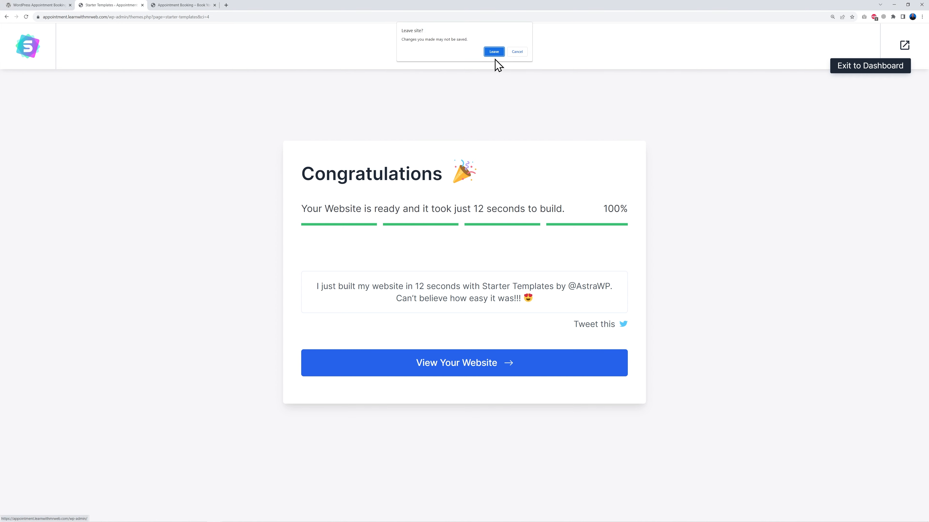
left_click(494, 52)
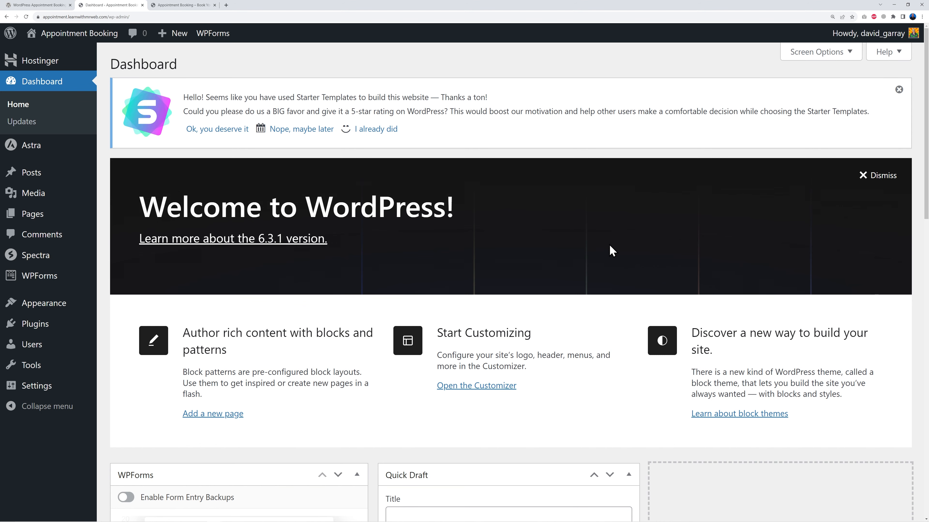
left_click(899, 90)
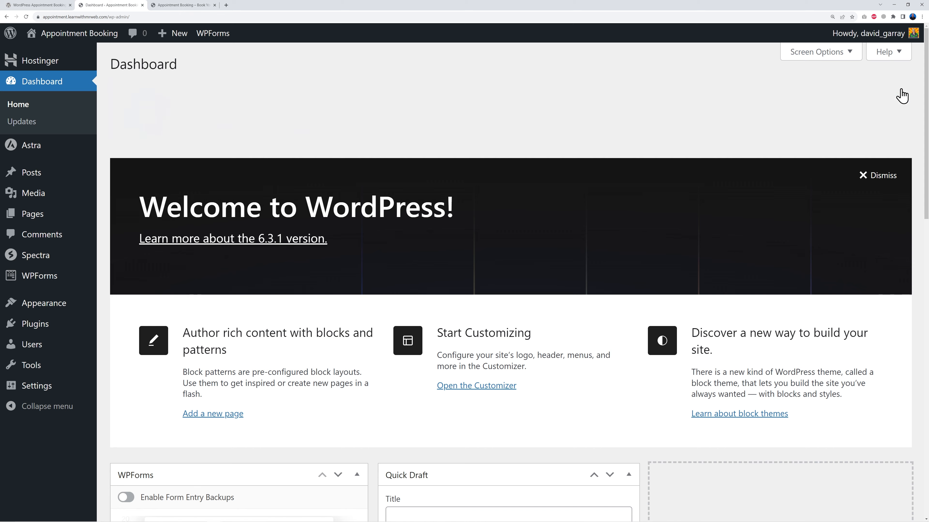
Reload the live site tab and look over the new Dental Clinic front page
left_click(190, 5)
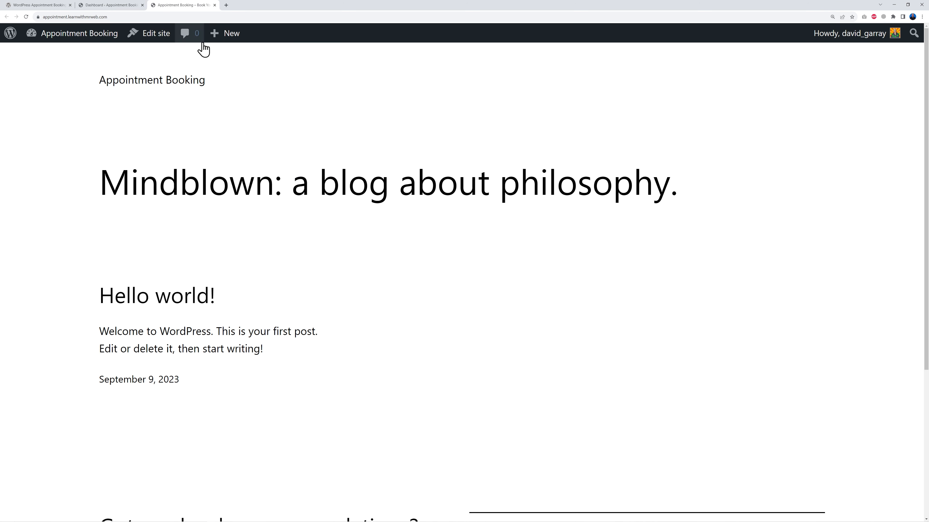
left_click(26, 16)
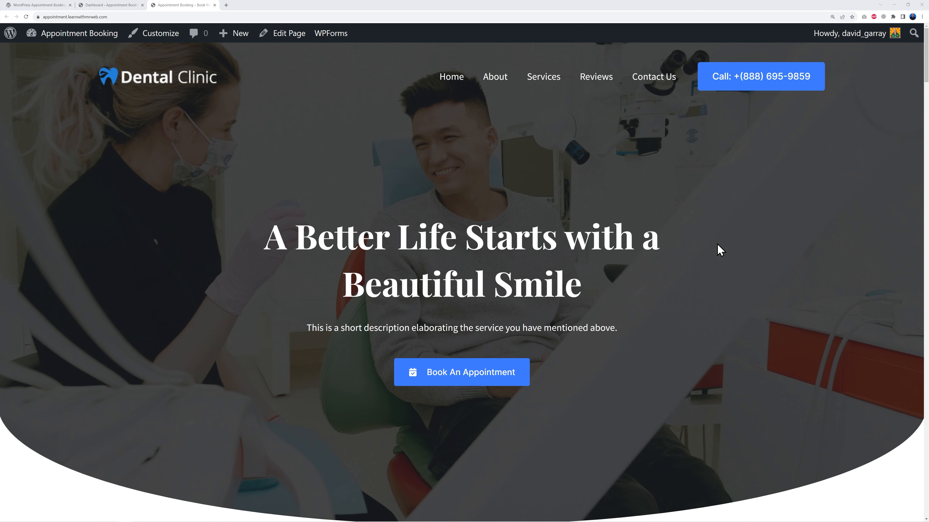
scroll(798, 254, "down", 10)
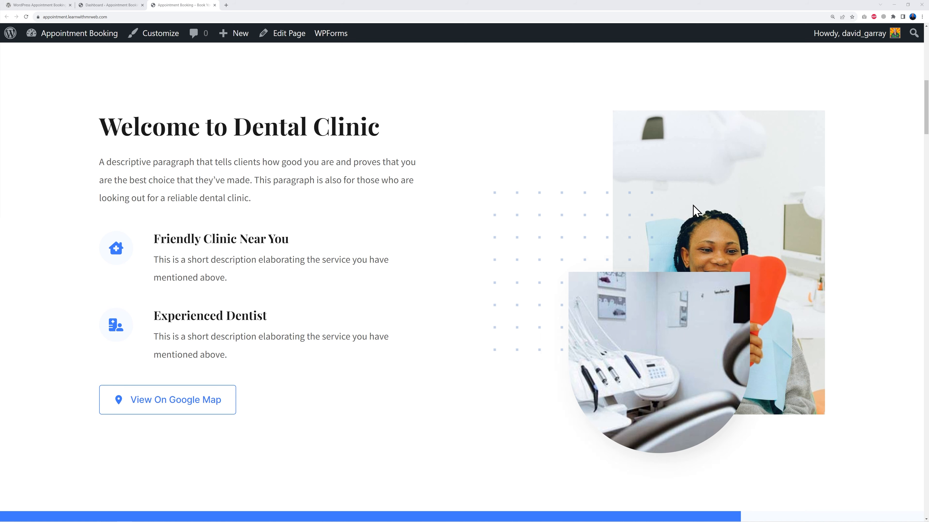
scroll(848, 338, "down", 7)
scroll(850, 343, "down", 10)
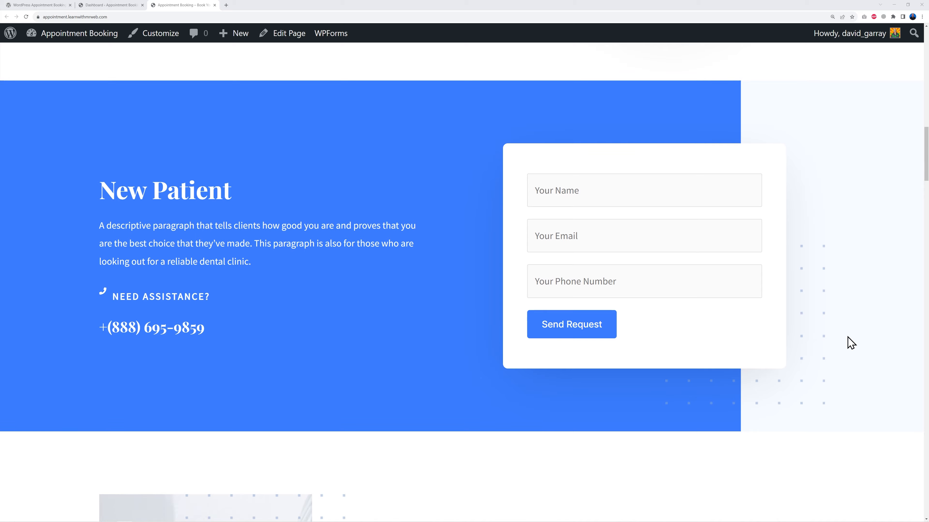
Open the WordPress Appointment Booking Plugin page in the plugin directory and read through its description and feature list
scroll(847, 337, "up", 20)
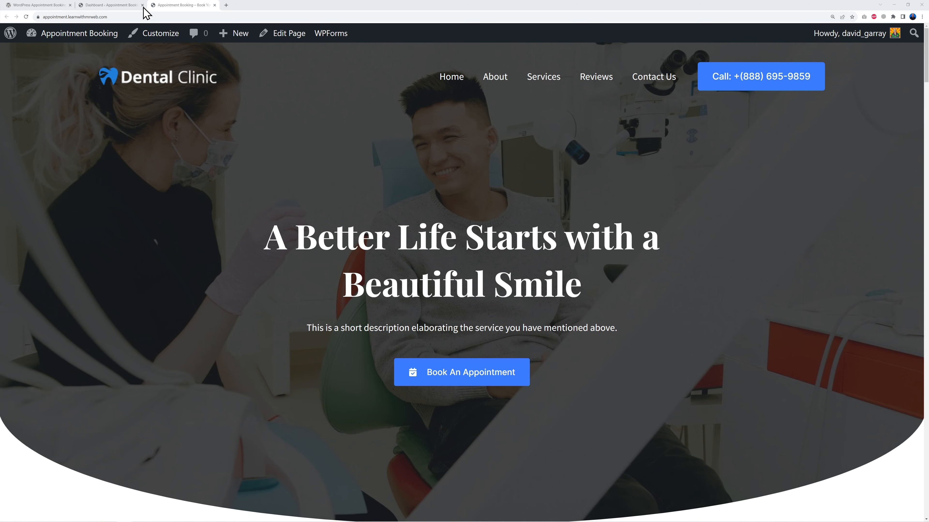
left_click(117, 7)
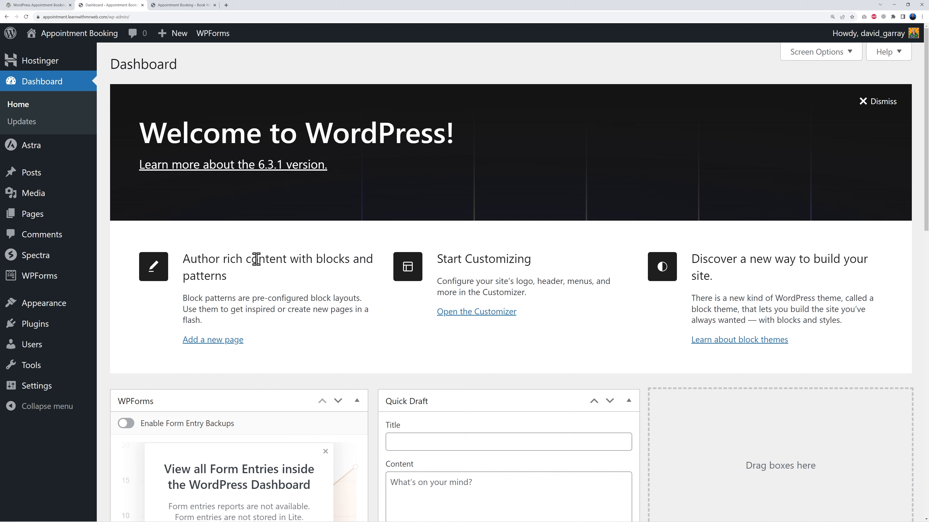
left_click(41, 5)
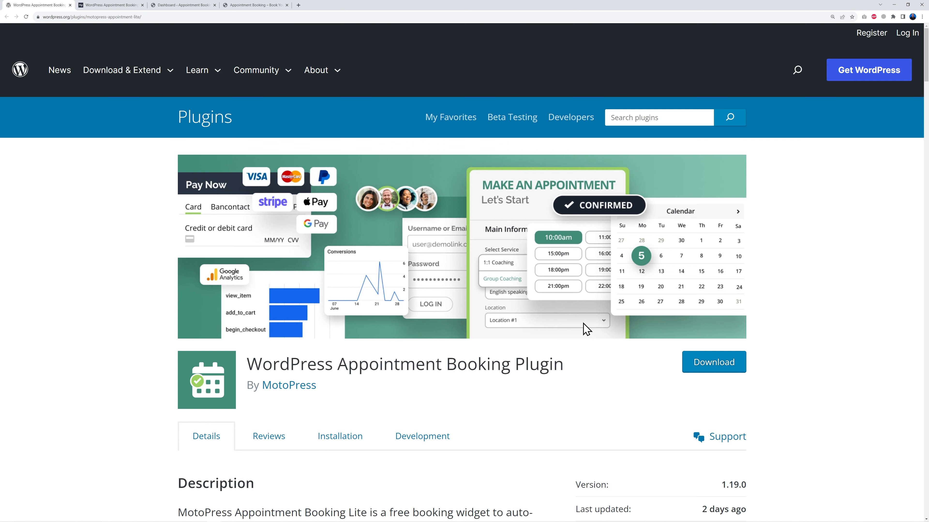
scroll(439, 351, "down", 5)
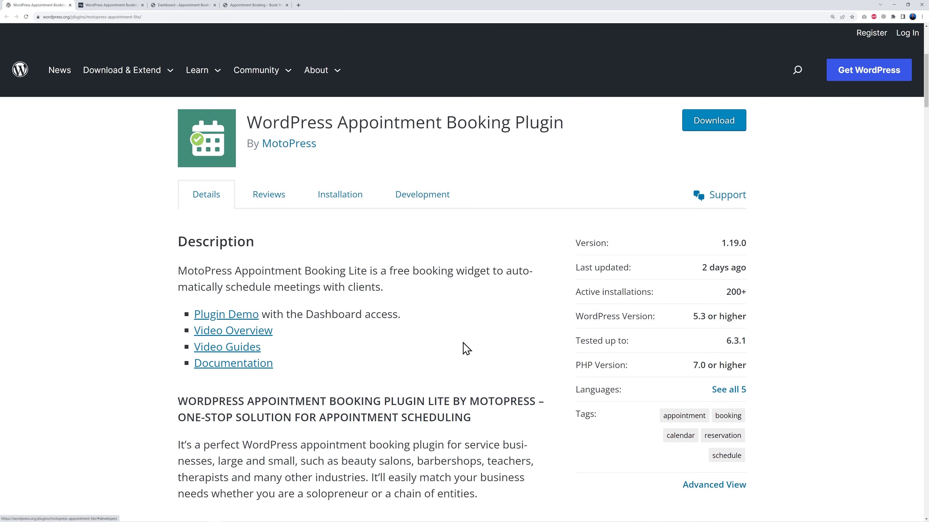
scroll(472, 342, "down", 4)
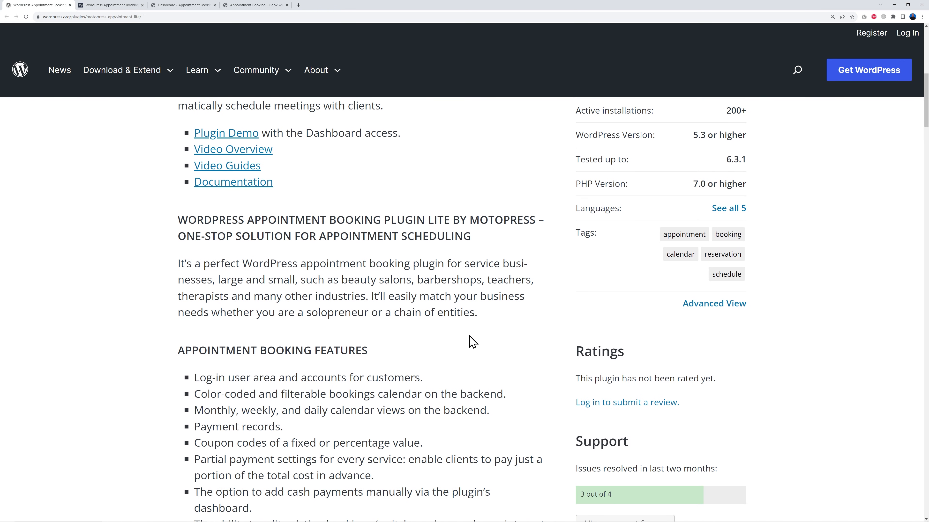
scroll(472, 340, "down", 4)
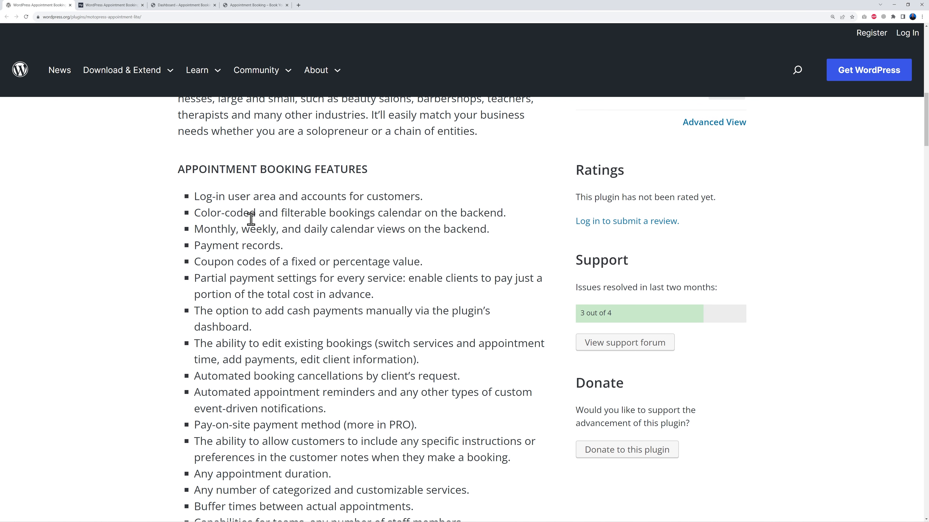
scroll(319, 369, "down", 2)
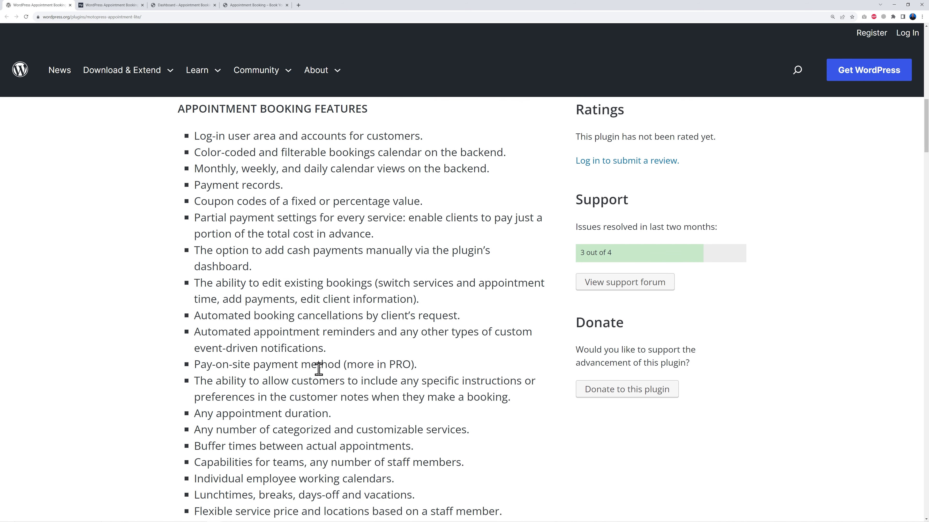
scroll(318, 368, "down", 5)
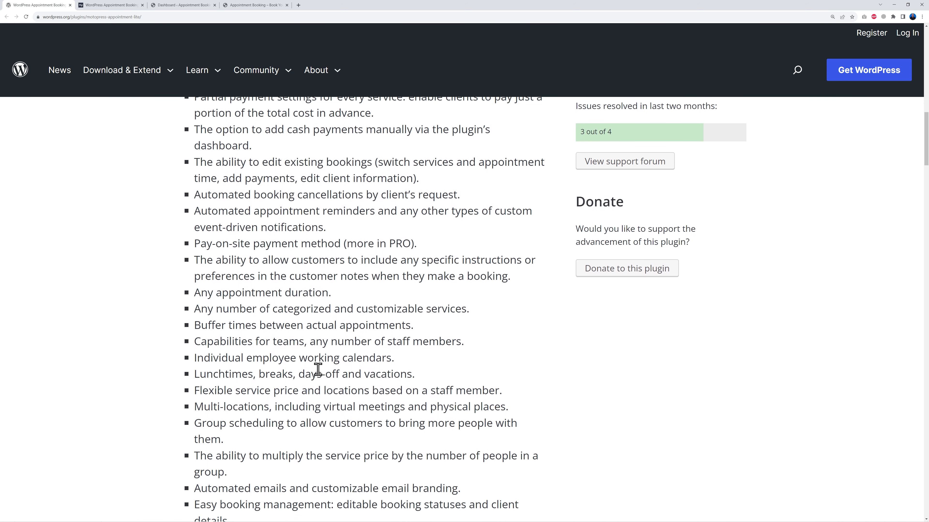
scroll(318, 369, "down", 11)
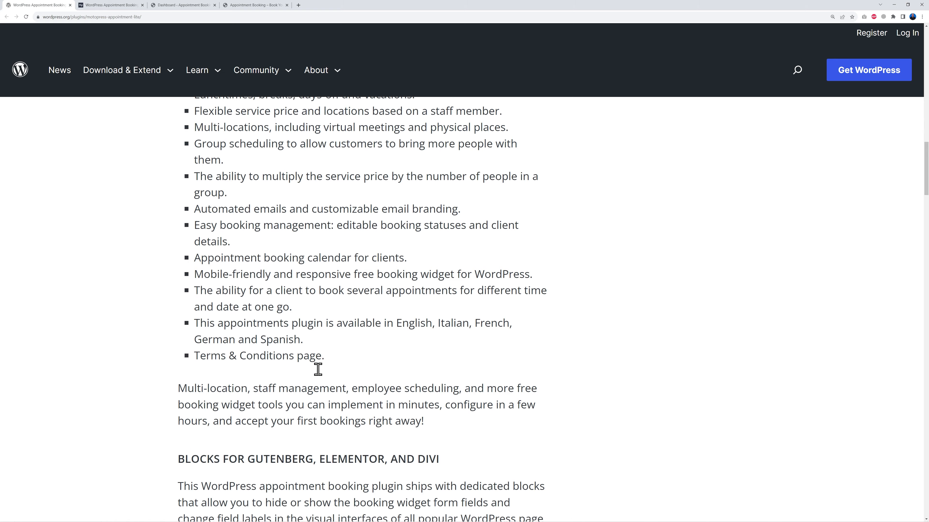
scroll(370, 367, "down", 20)
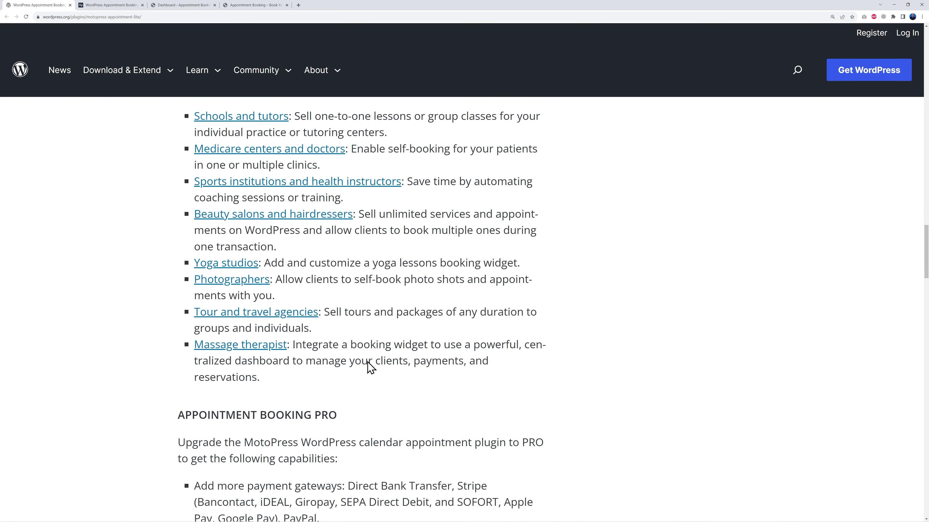
scroll(370, 367, "down", 1)
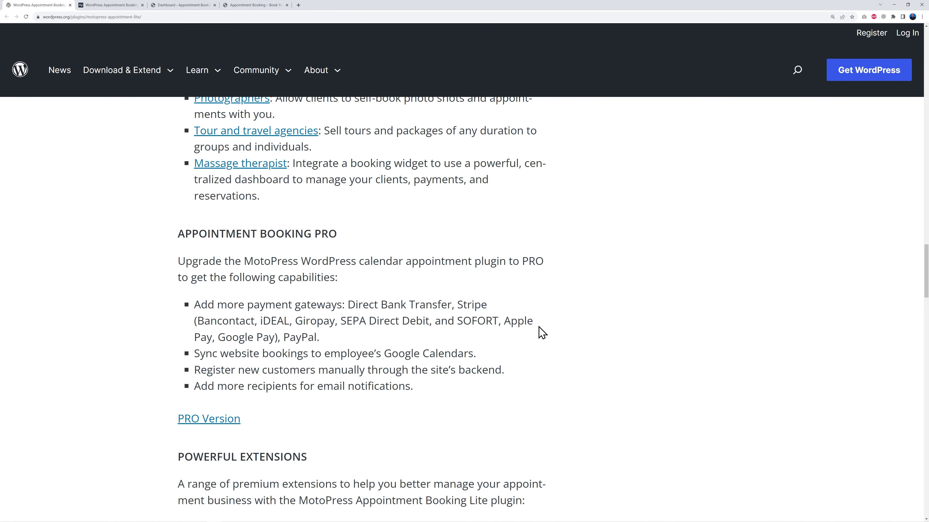
Highlight the Pro version's extra capabilities, such as Stripe and PayPal gateways and manual customer registration
double_click(318, 235)
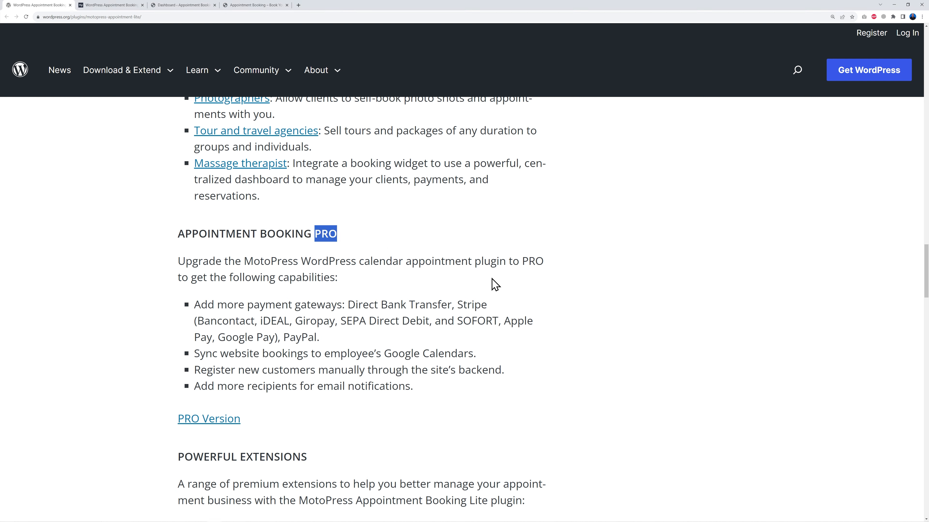
double_click(458, 304)
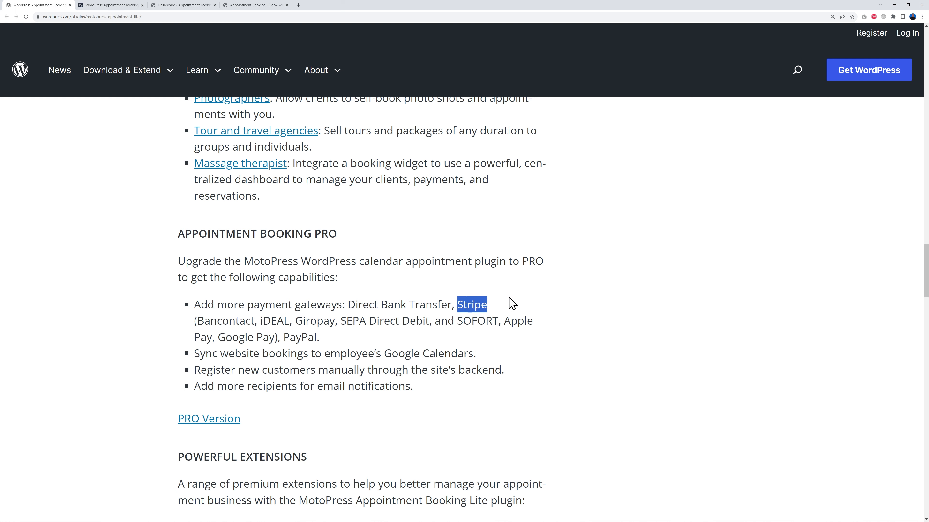
double_click(303, 337)
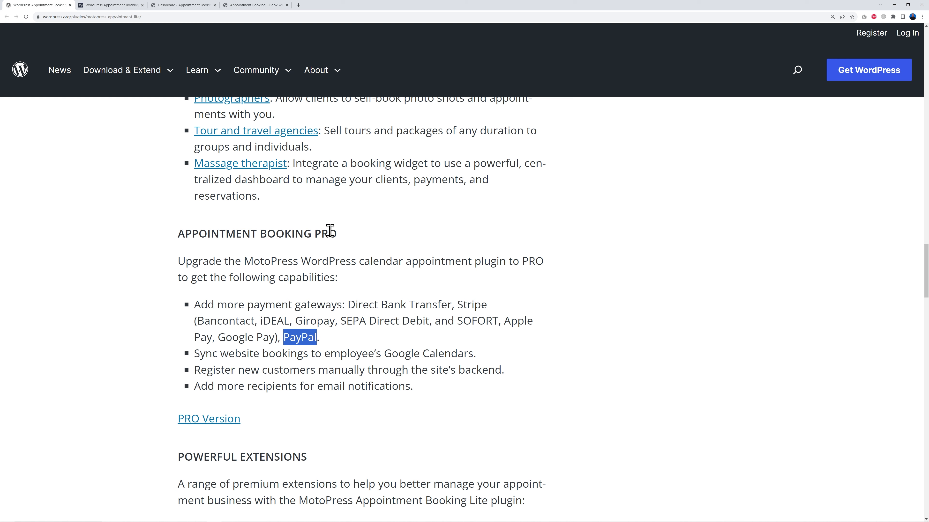
double_click(320, 236)
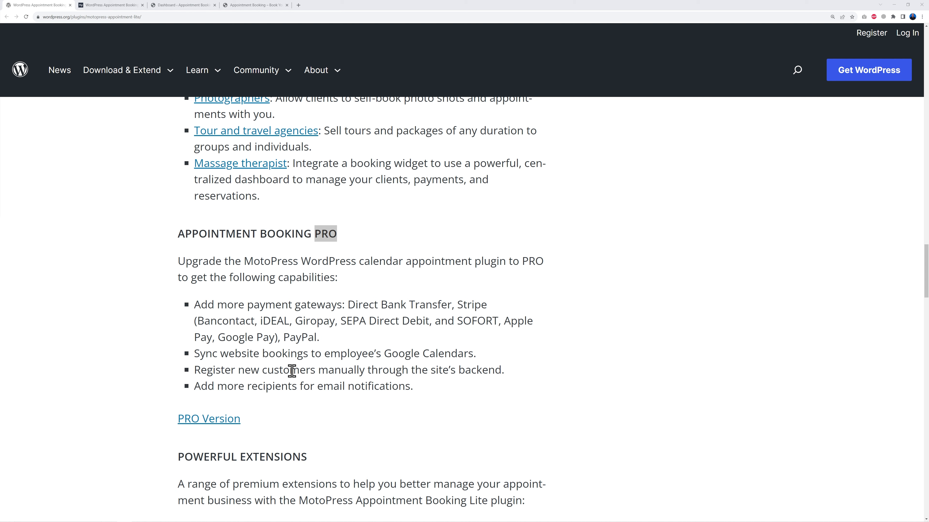
left_click_drag(321, 370, 368, 381)
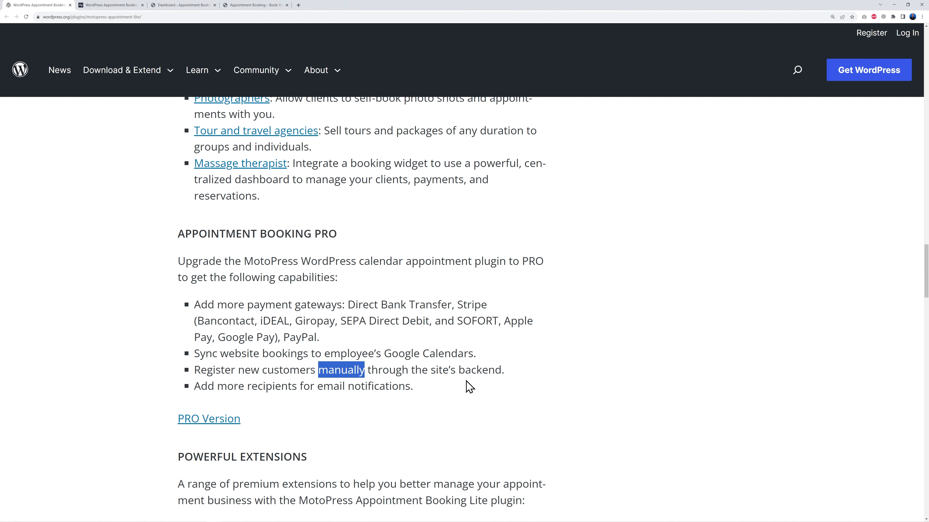
left_click(488, 394)
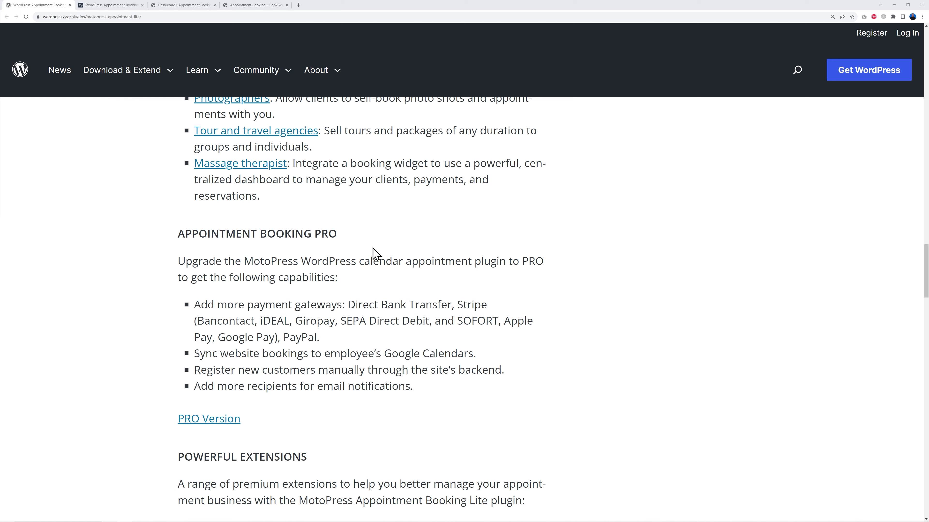
Compare with the MotoPress Appointment Booking product page, then return to the WordPress dashboard
left_click(111, 5)
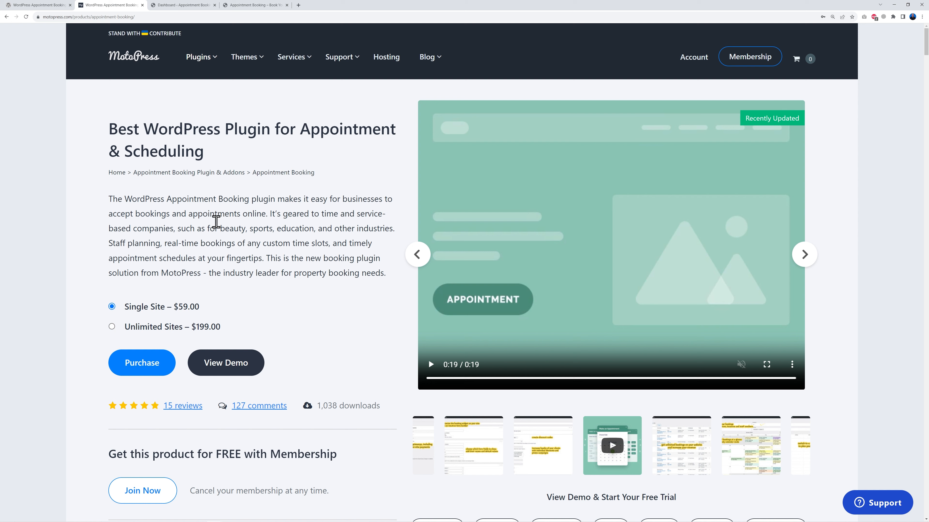
left_click(49, 7)
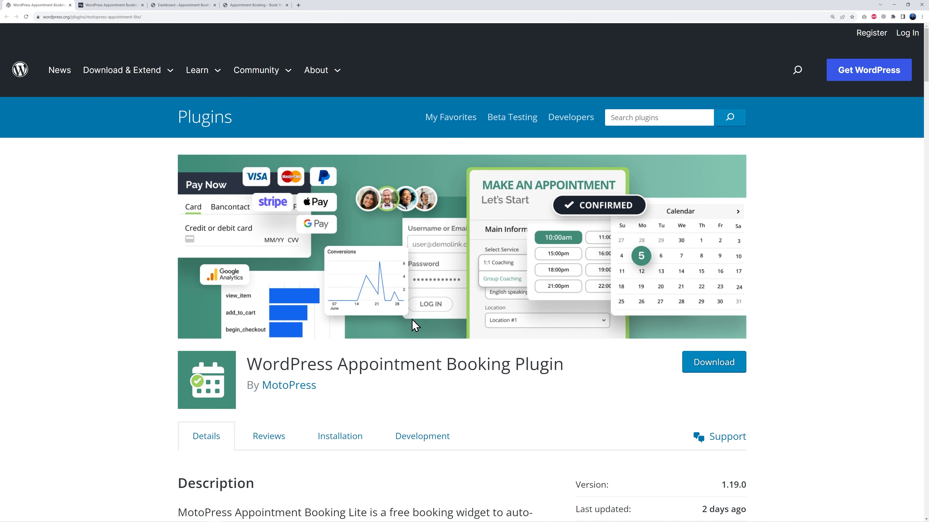
left_click(130, 9)
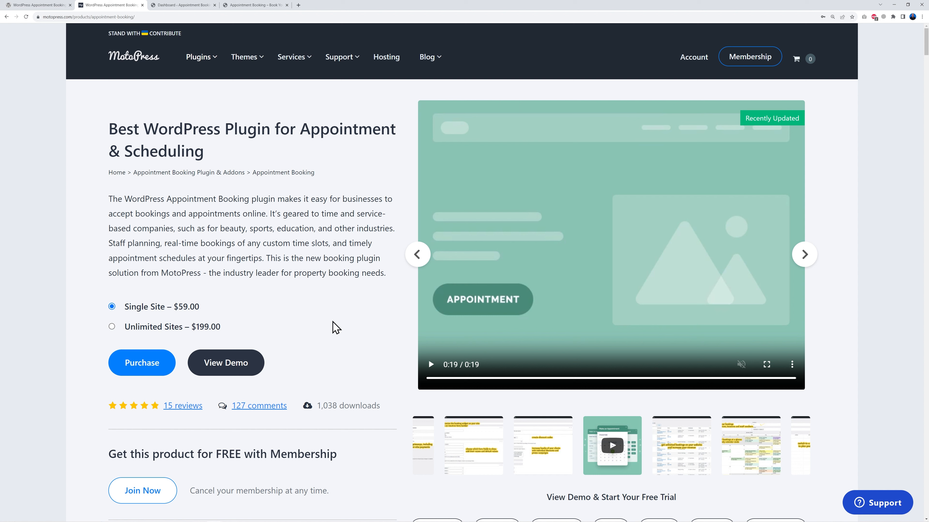
left_click(185, 7)
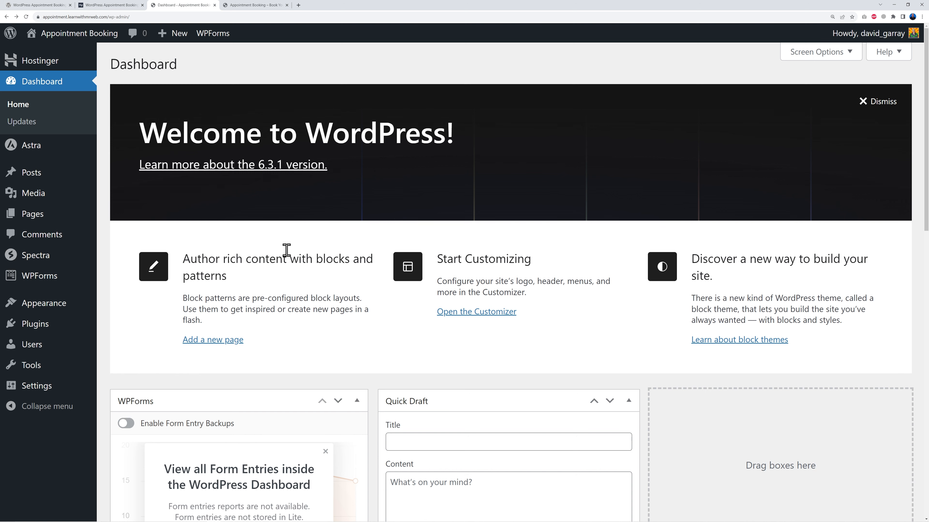
Go to Add Plugins and search for WordPress Appointment Booking Plugin
mouse_move(42, 331)
left_click(163, 348)
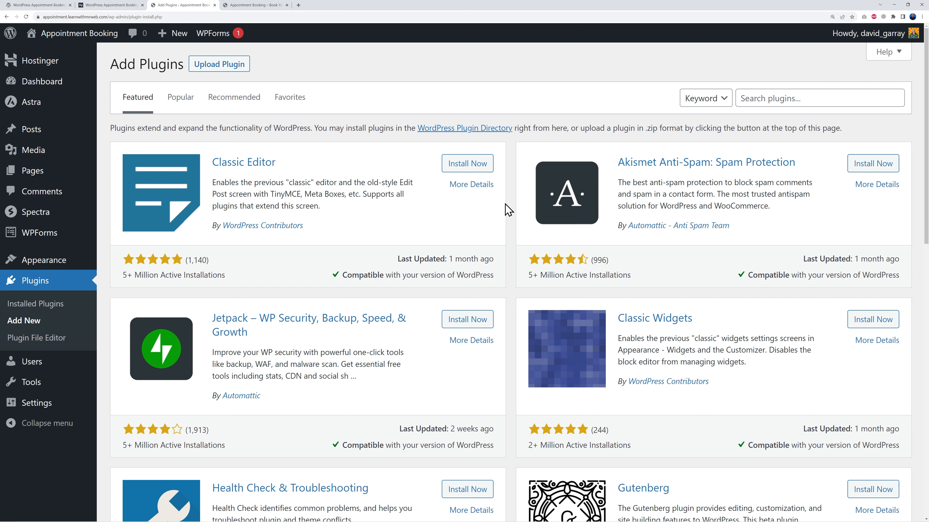
left_click(753, 99)
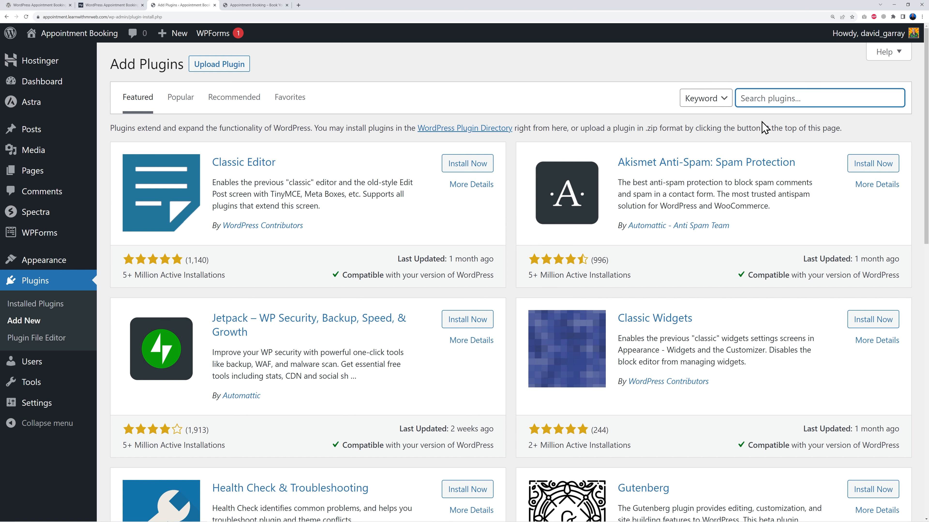
type("WordPress Appointment Booking Plugin")
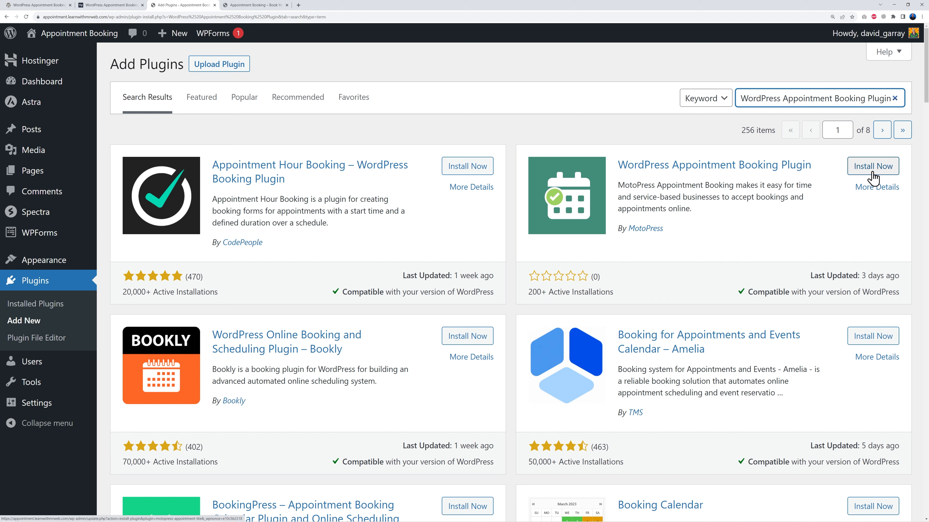
Upload and install the motopress-appointment-1.19.0.zip plugin file, then activate it
left_click(221, 66)
left_click(429, 172)
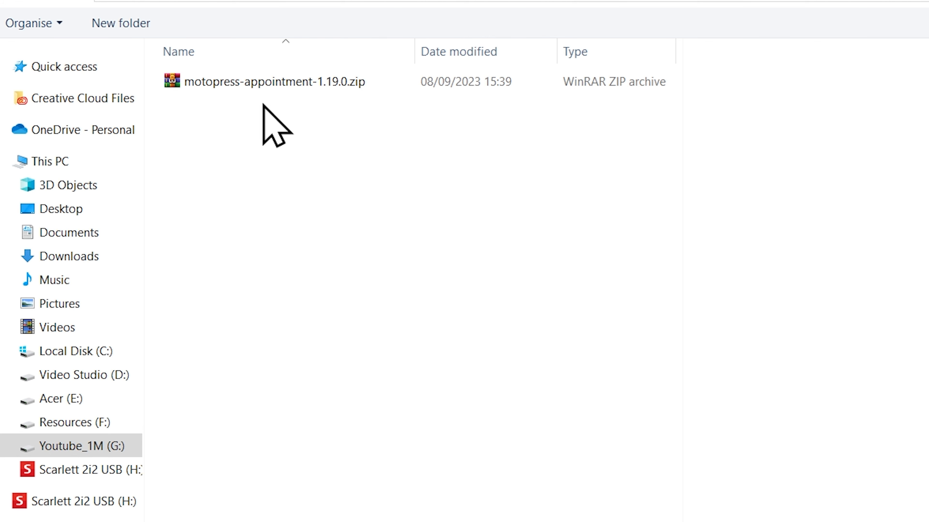
left_click(288, 88)
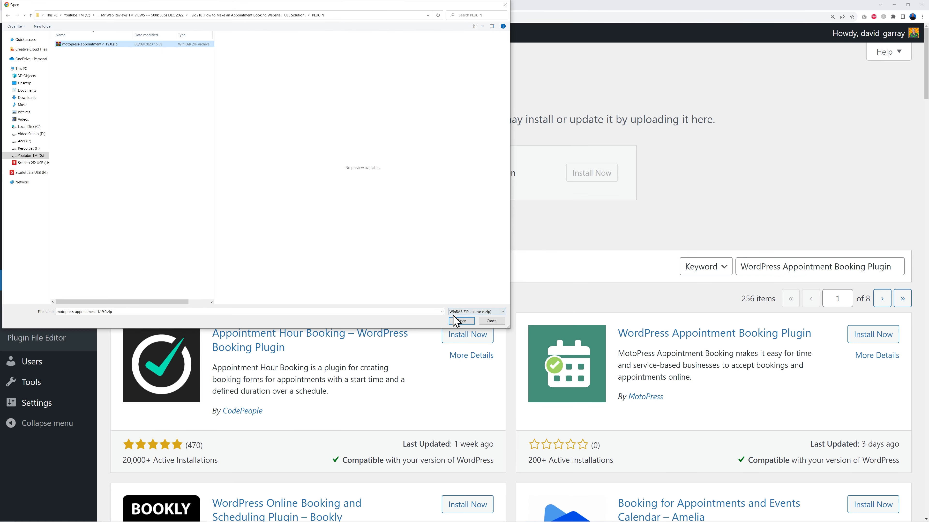
left_click(453, 315)
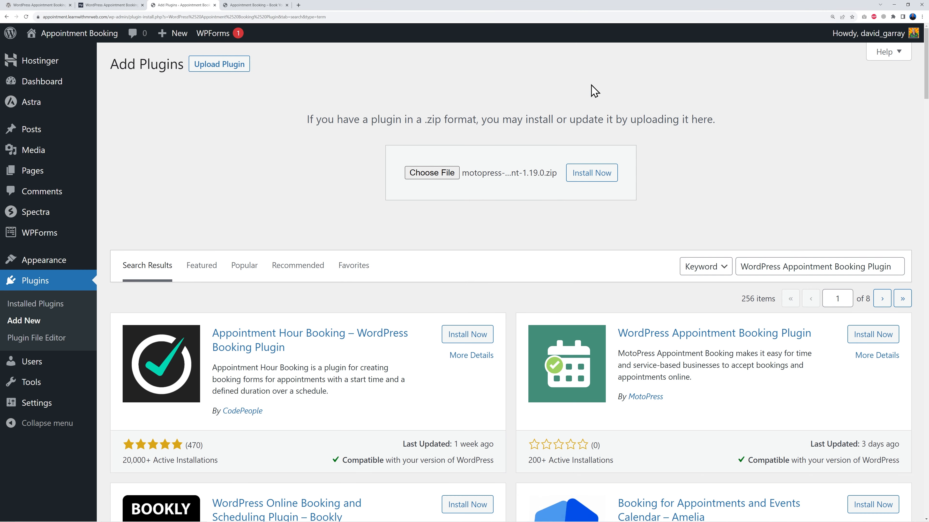
left_click(593, 178)
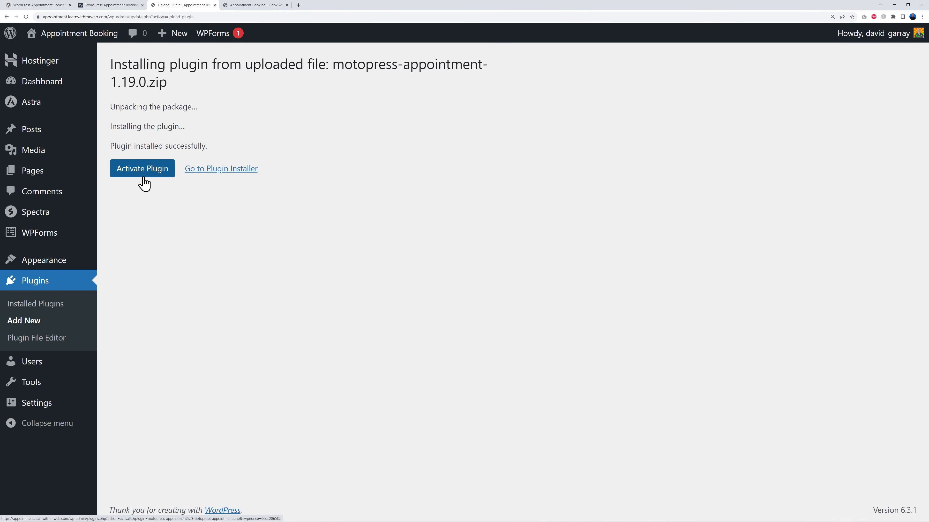
left_click(142, 179)
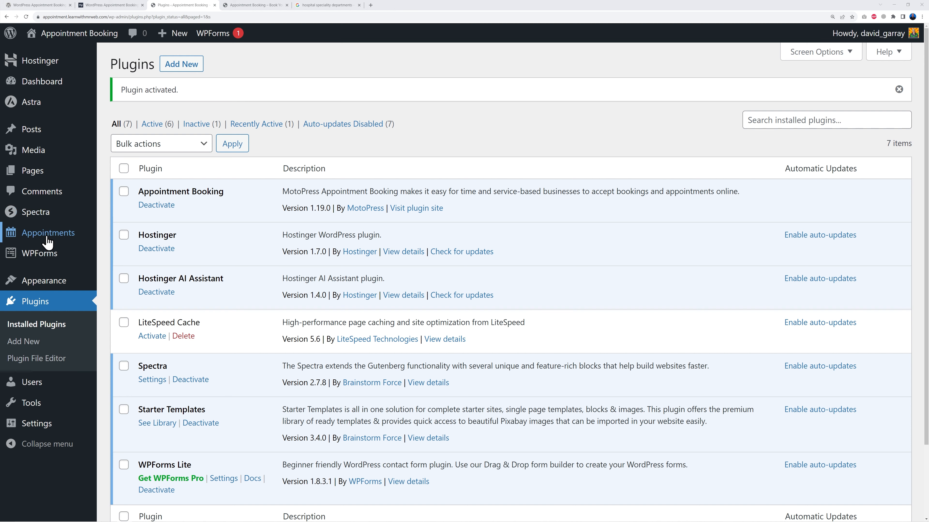
Open the Appointments employees list and add a new employee named John Doe with a pasted cardiologist description
mouse_move(47, 242)
left_click(60, 240)
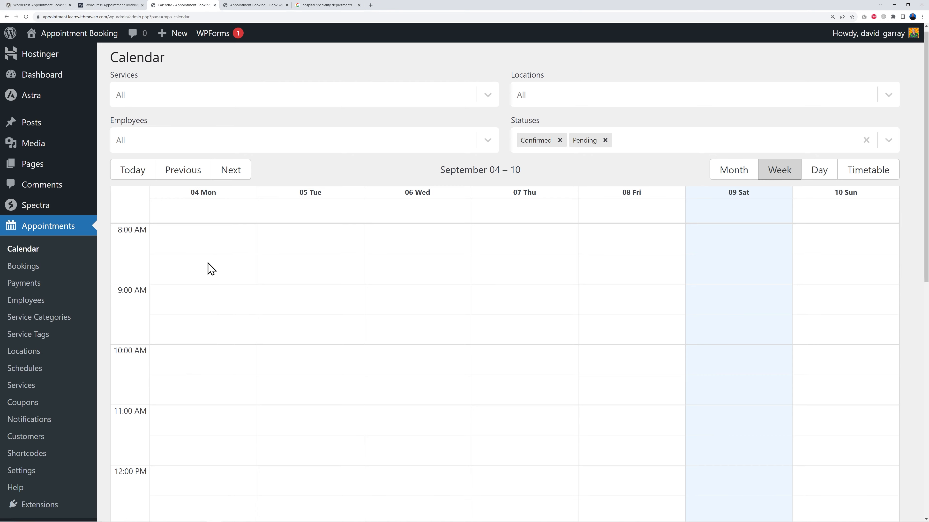
scroll(210, 268, "down", 3)
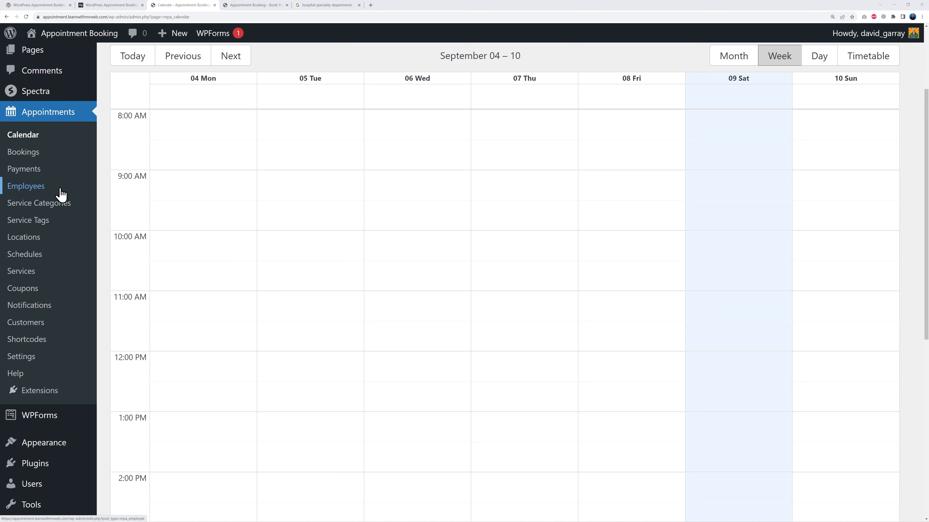
left_click(33, 189)
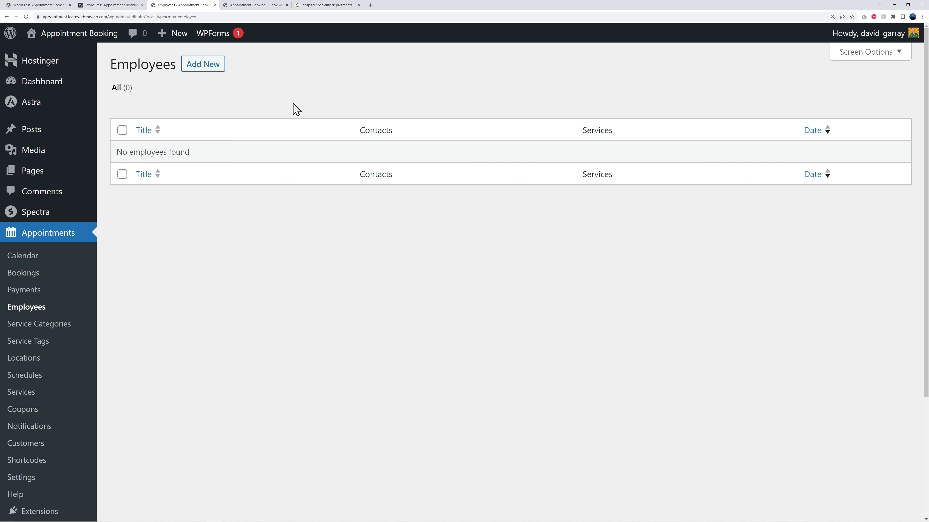
left_click(204, 65)
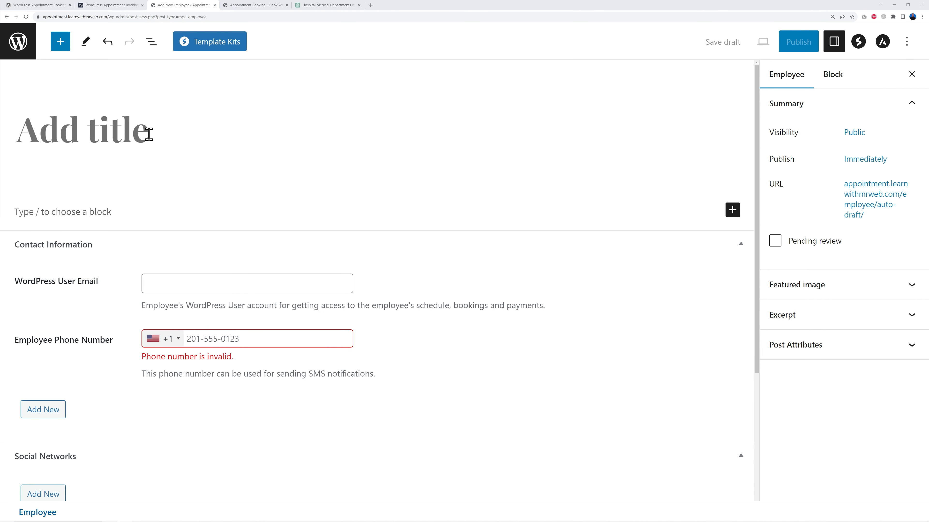
left_click(149, 134)
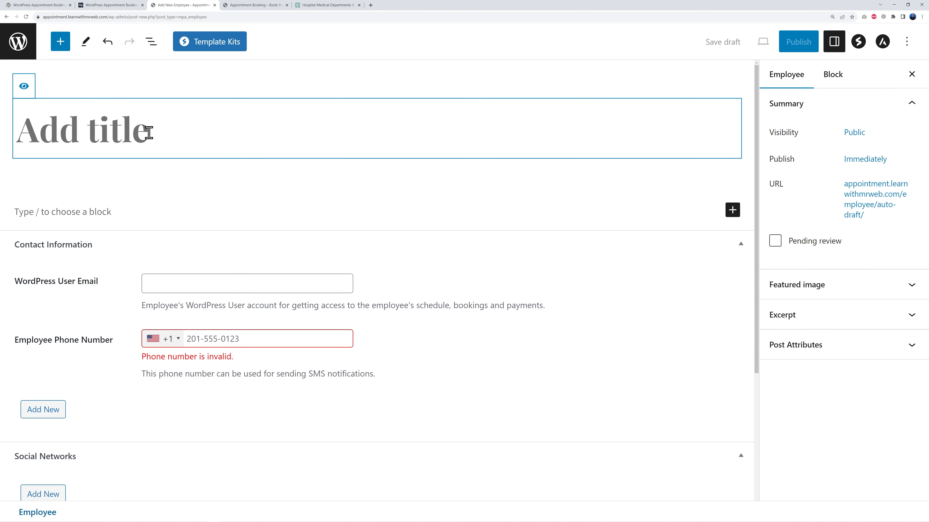
type("John Doe")
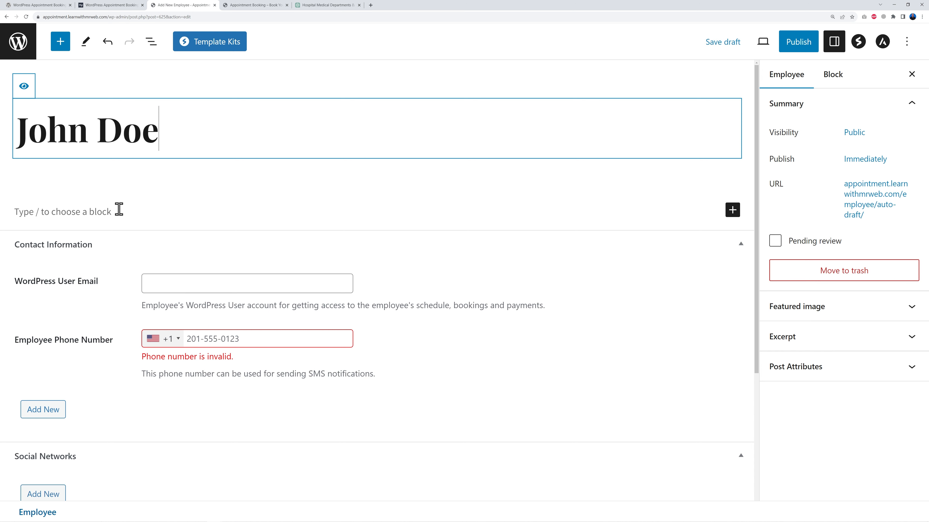
left_click(88, 215)
type("Cardiologist: A cardiologist is a heart specialist who diagnoses and treats heart-related conditions, such as heart disease and arrhythmias. They use various diagnostic tools and therapies to help patients maintain heart health.")
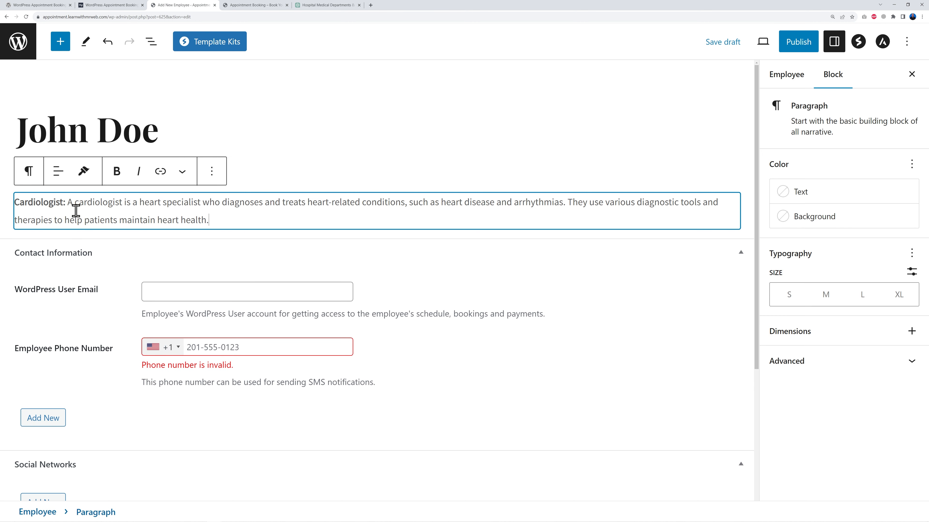
Fill in the employee's WordPress user e-mail address
left_click(211, 295)
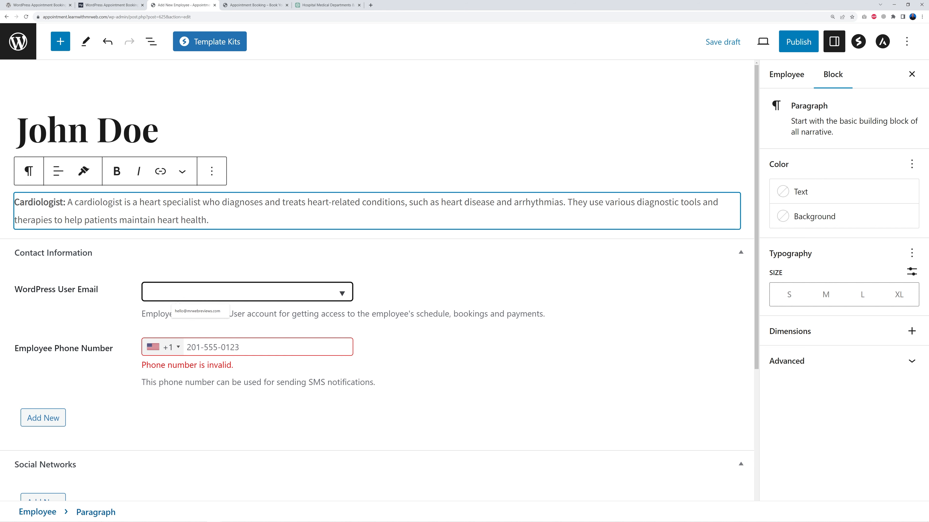
left_click(198, 287)
key("ctrl+v")
left_click(282, 342)
scroll(428, 344, "down", 1)
scroll(428, 344, "down", 1)
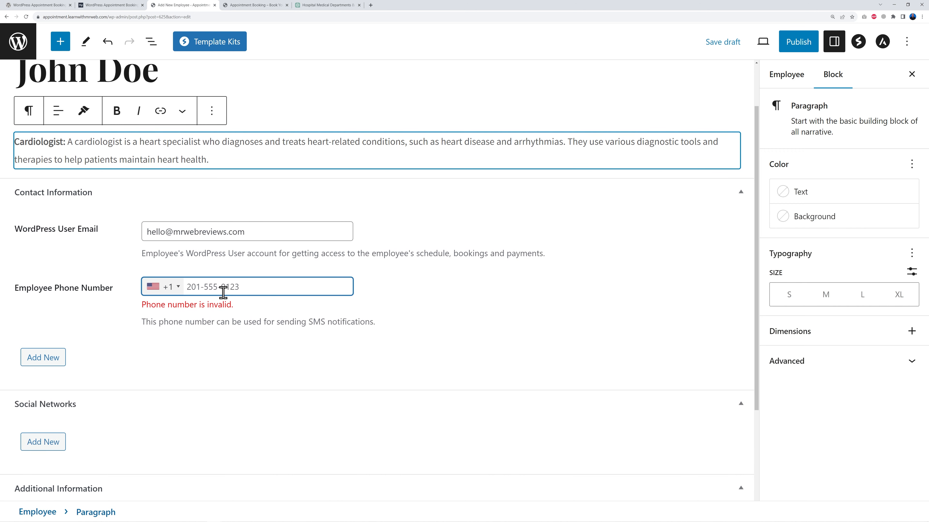
Set the employee phone country code to Ireland +353 and enter the employee's phone number
left_click(177, 291)
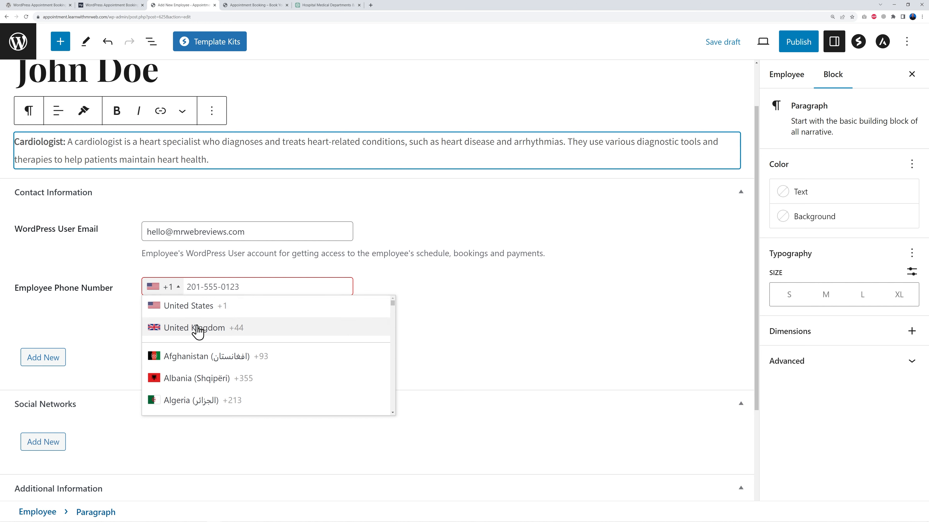
left_click_drag(393, 309, 394, 324)
scroll(301, 371, "down", 15)
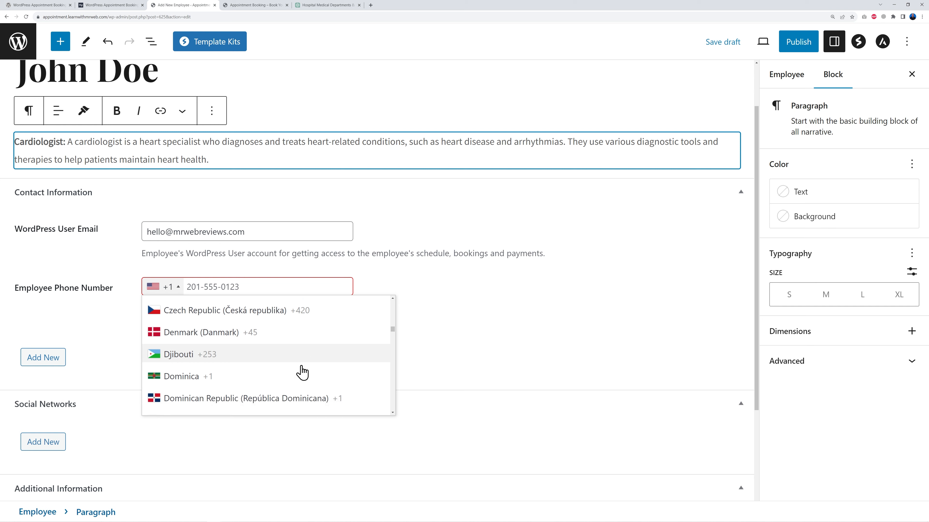
scroll(302, 373, "down", 10)
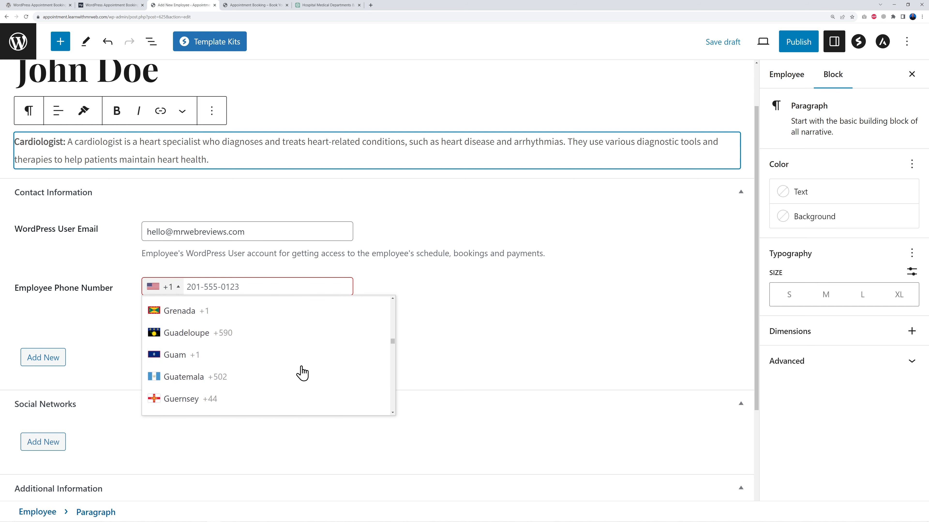
scroll(301, 372, "down", 6)
left_click(300, 373)
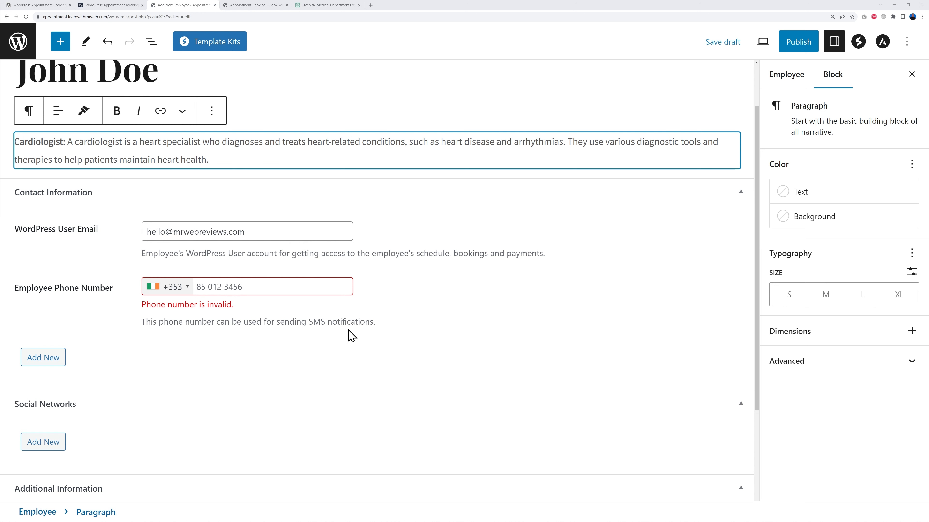
left_click(200, 289)
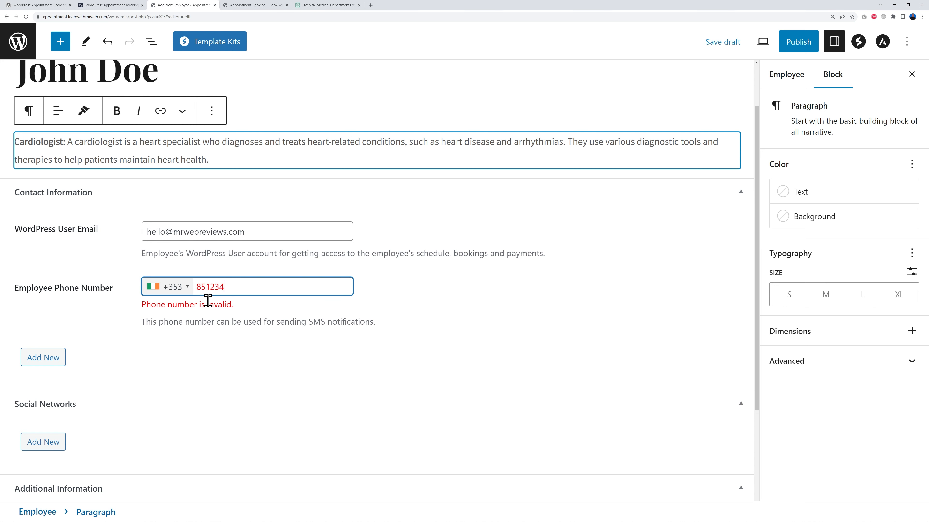
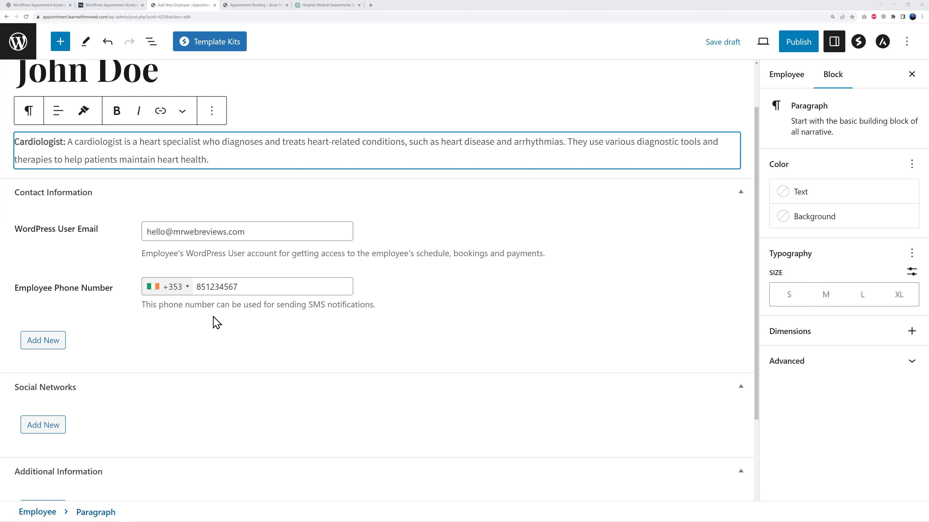
Add a contact information row labelled Landline Number with the landline phone number as its content
left_click(47, 345)
left_click(110, 384)
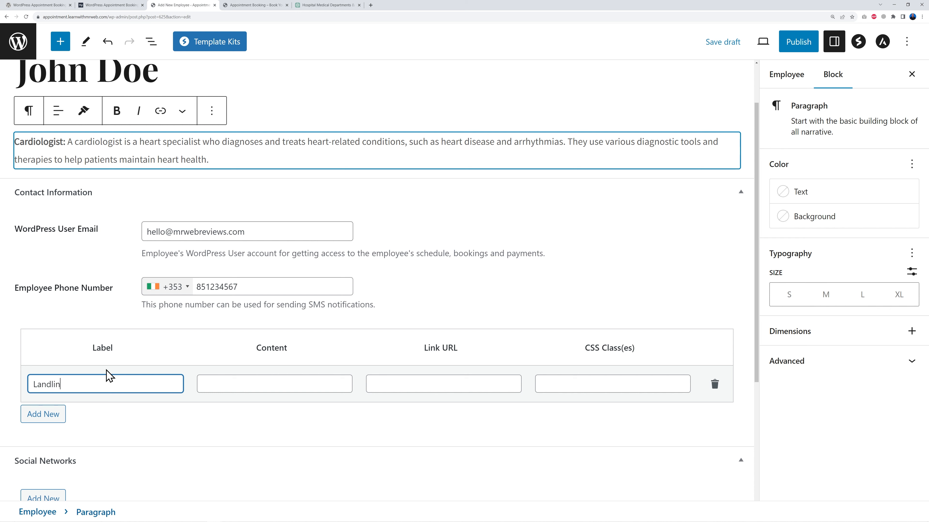
key("Tab")
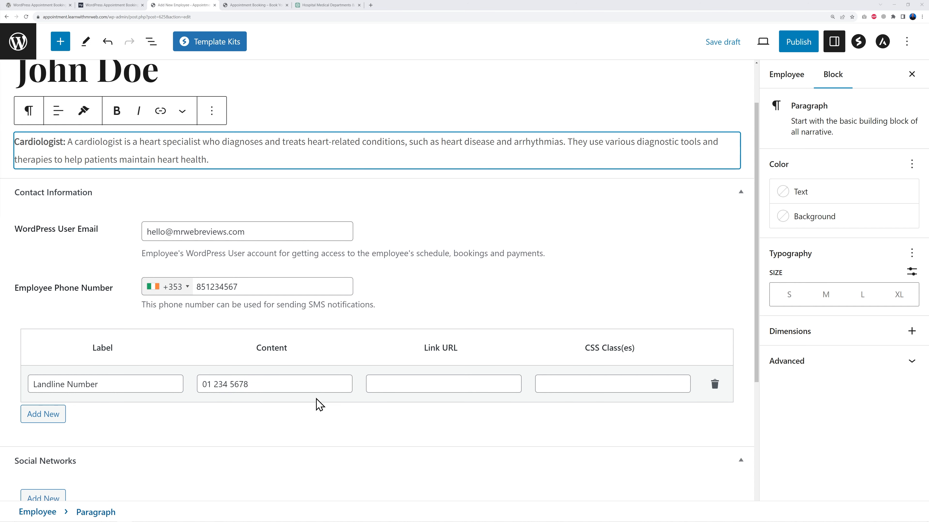
left_click(429, 386)
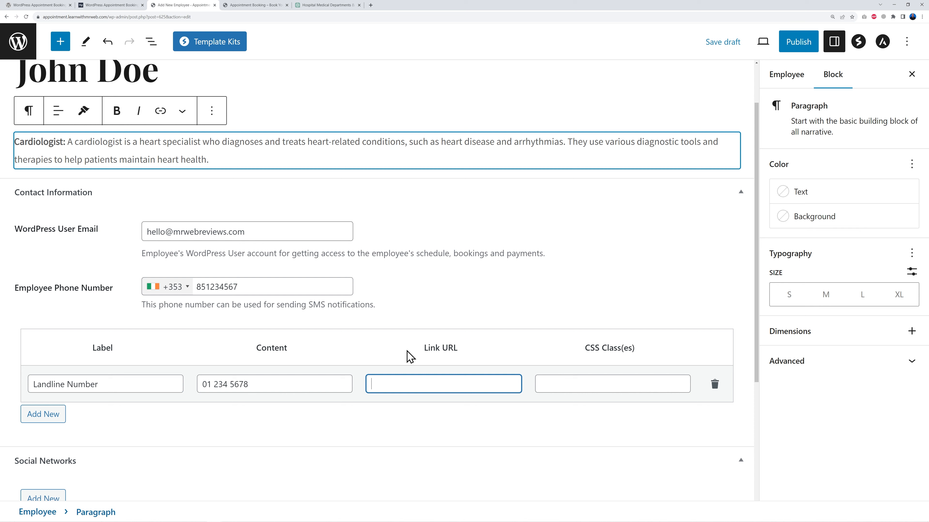
scroll(440, 395, "down", 5)
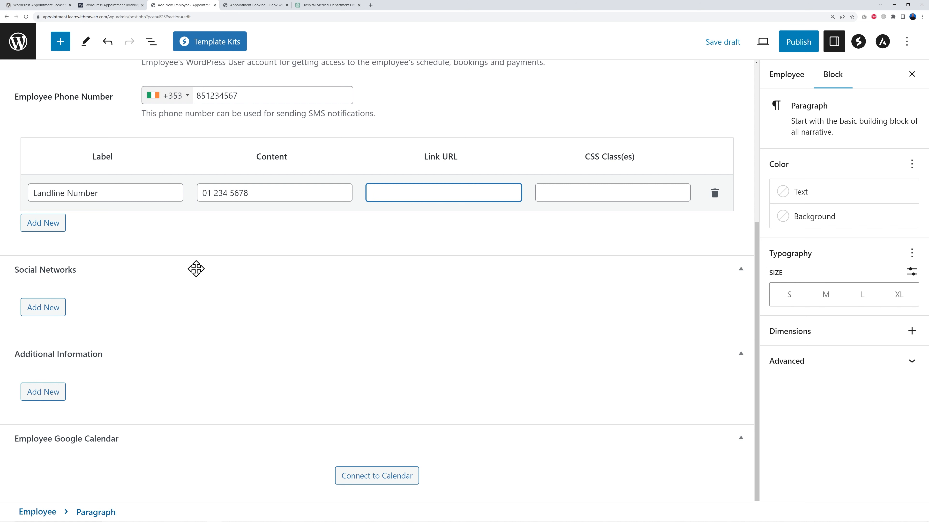
Add social network rows: Facebook with content FB Page, and X with content Tweet Here
left_click(55, 312)
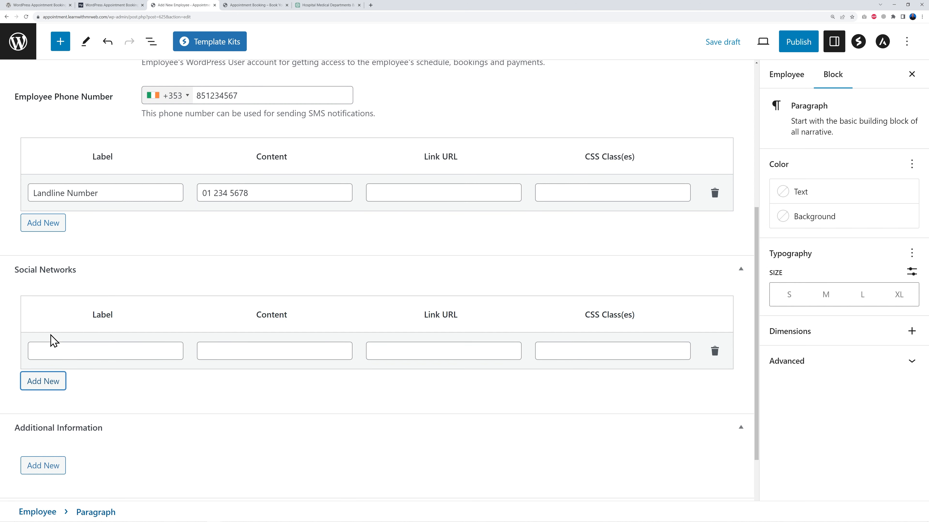
left_click(151, 349)
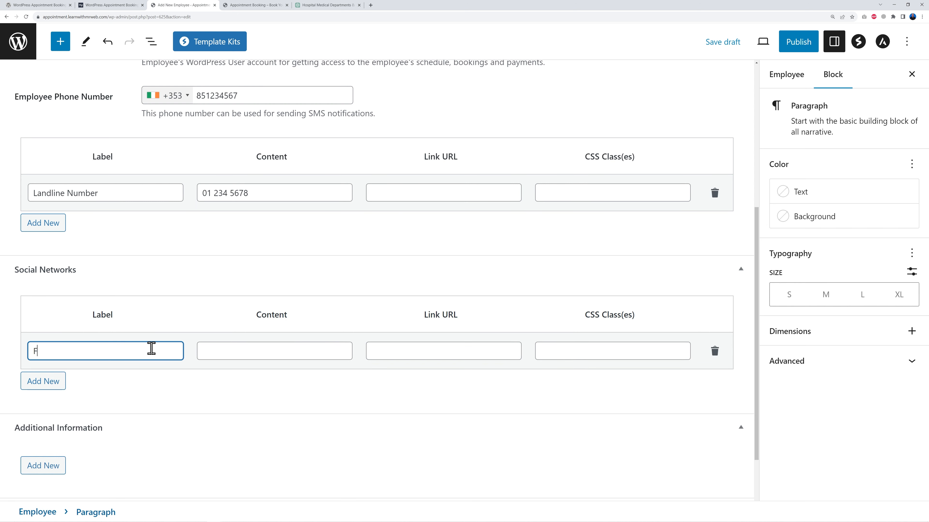
key("Tab")
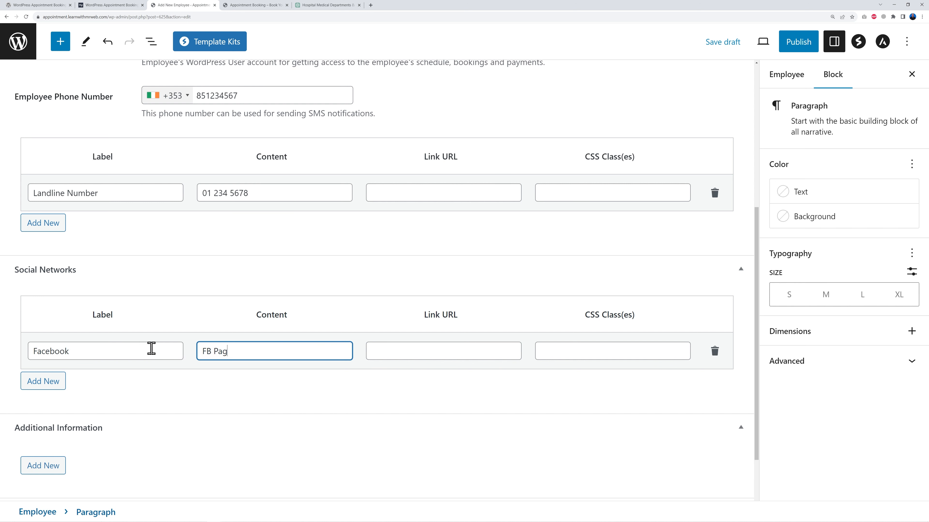
left_click(445, 353)
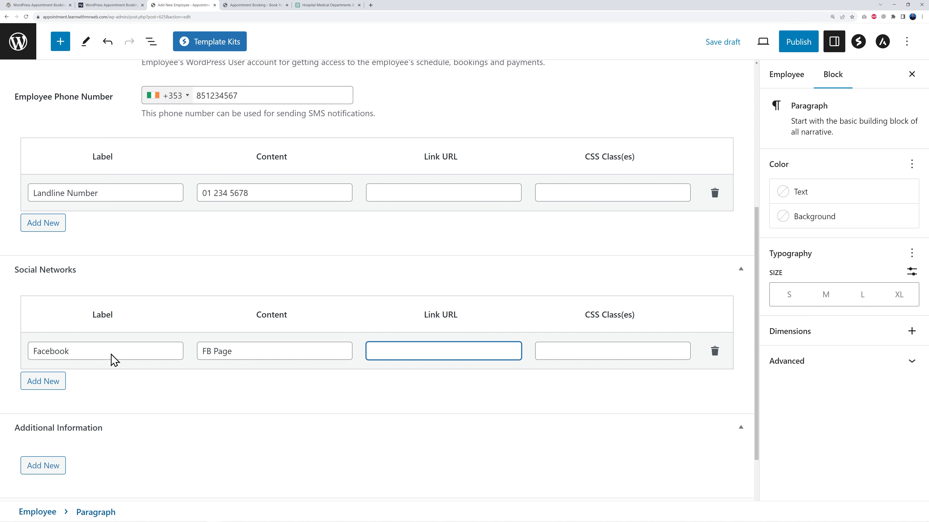
left_click(56, 384)
left_click(114, 391)
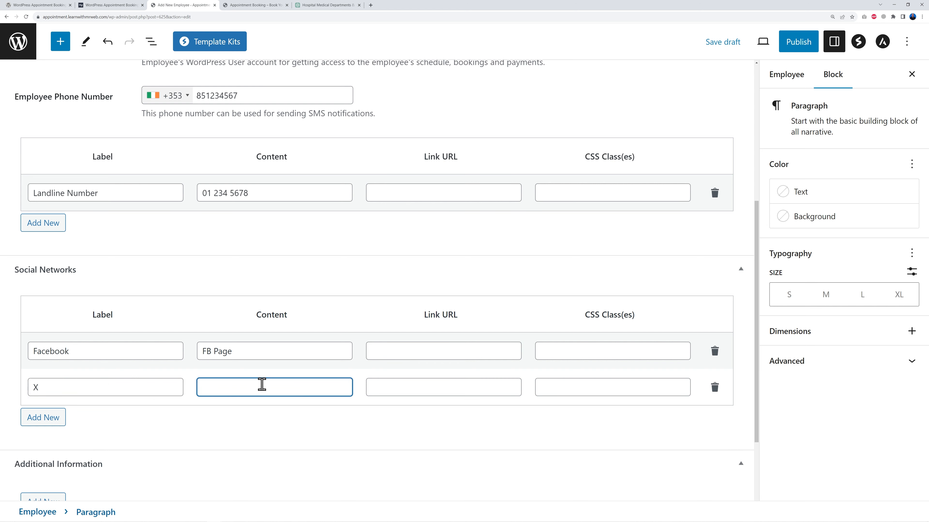
type("TGwi")
type("weet Here")
key("Tab")
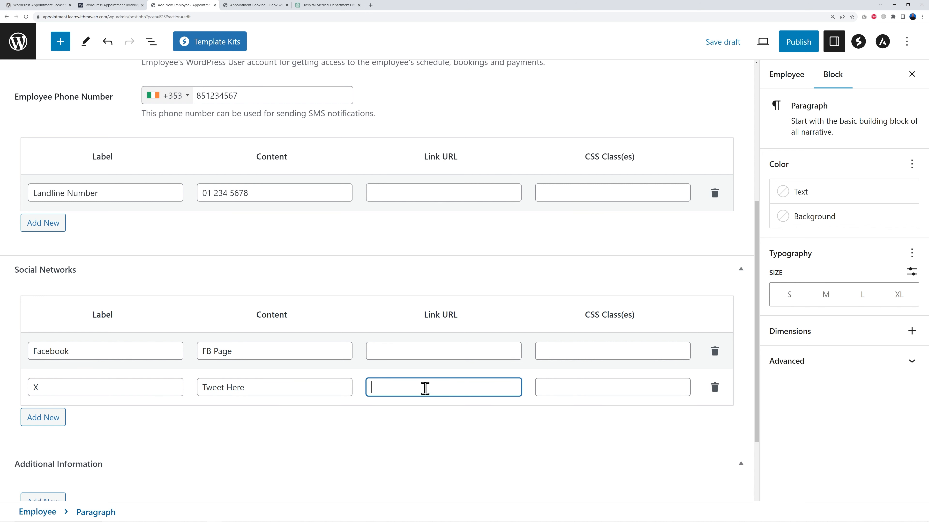
Add a third social network row and label it Linked
left_click(43, 418)
left_click(95, 423)
type("Linked")
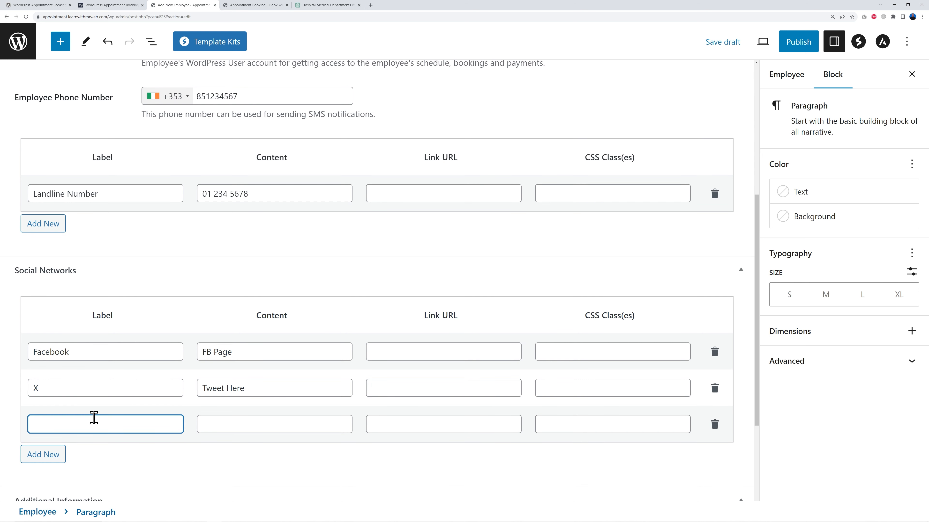
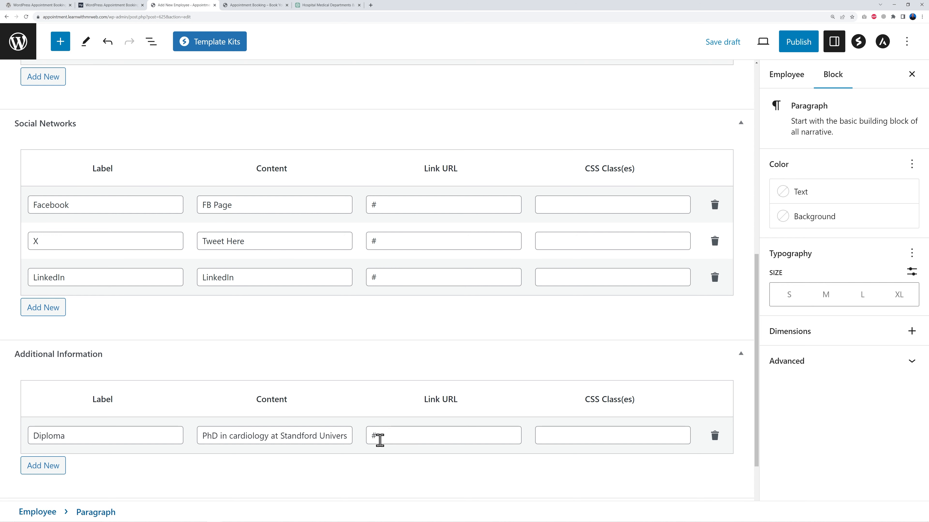
Publish the John Doe employee profile and return to the employees list
scroll(445, 430, "down", 2)
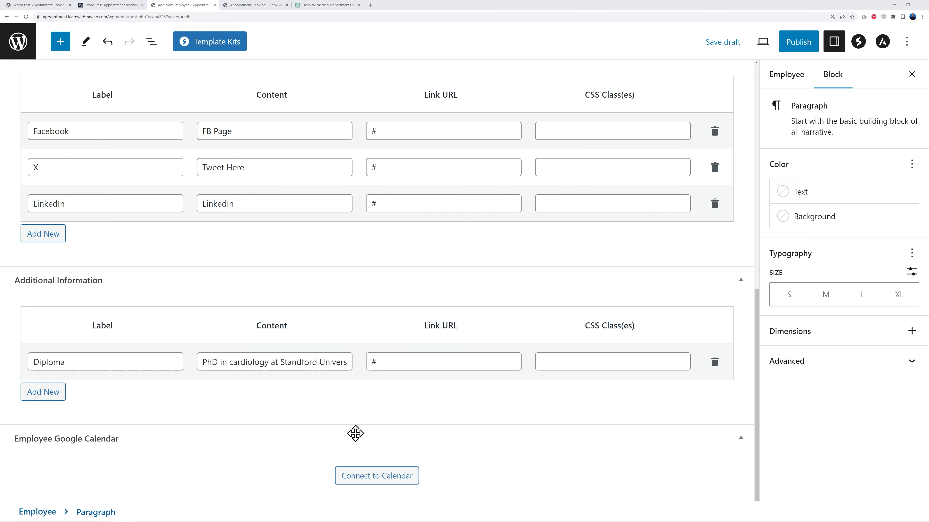
scroll(671, 435, "up", 7)
scroll(674, 437, "up", 3)
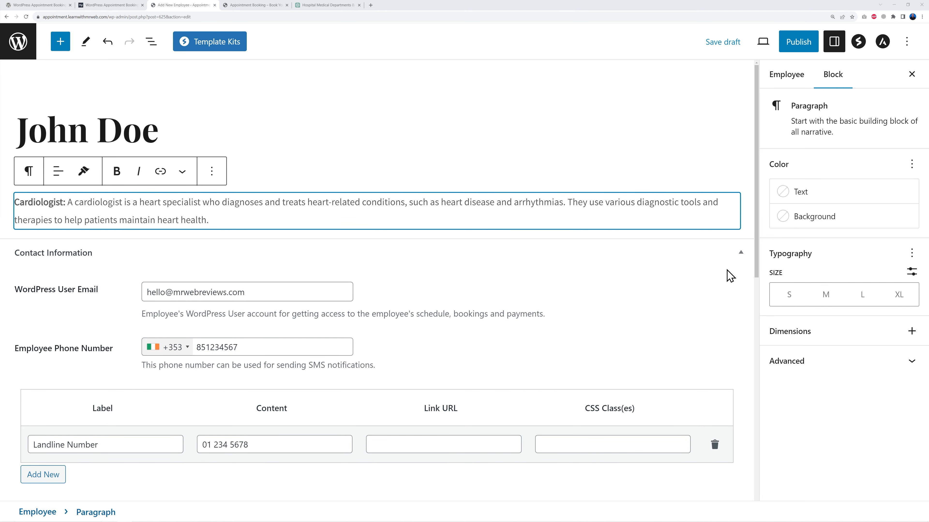
left_click(802, 42)
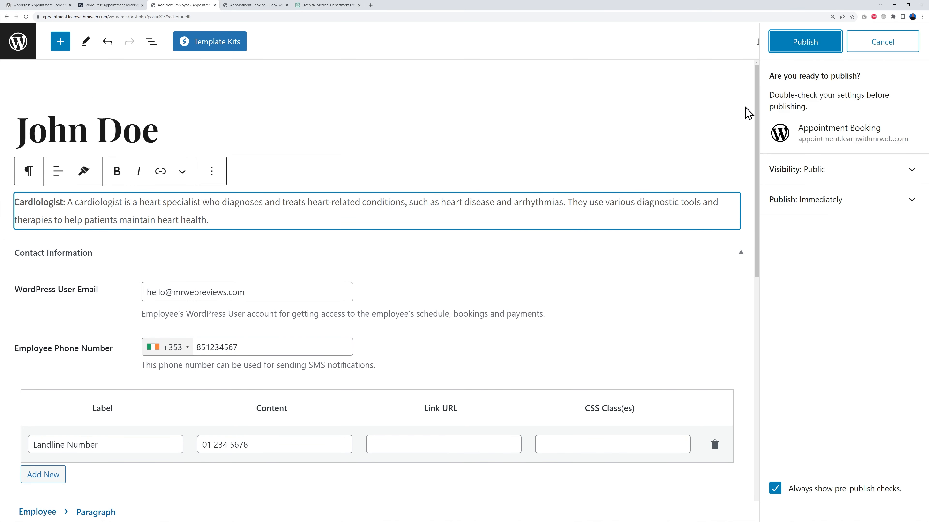
left_click(827, 44)
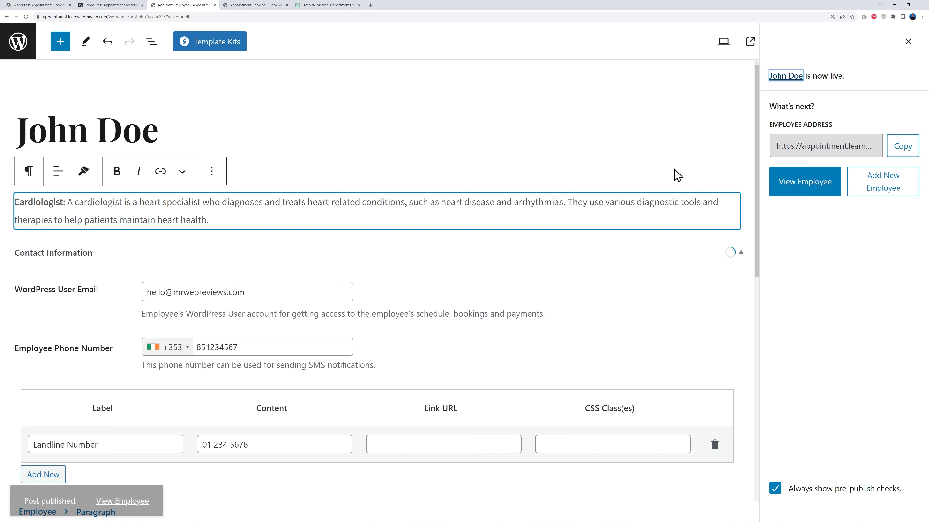
left_click(25, 52)
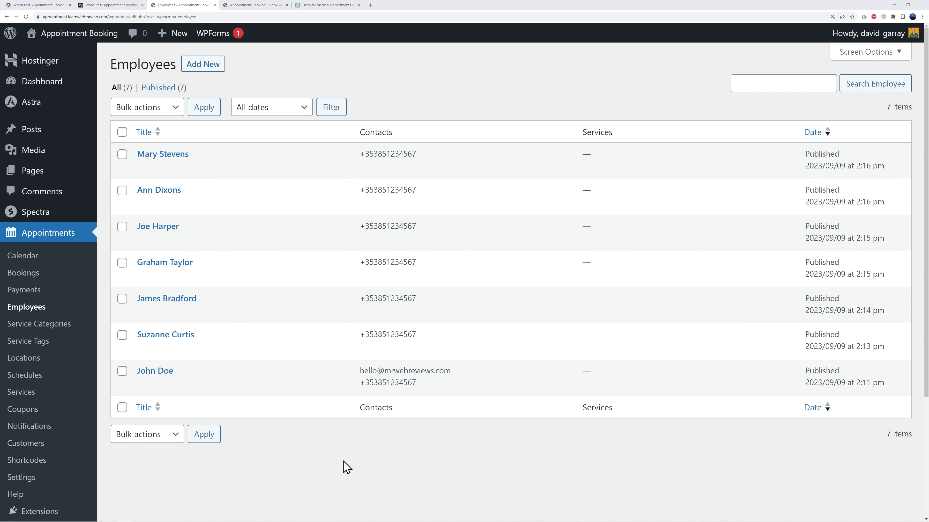
Open the appointment Locations and create and publish a new location titled Dublin
left_click(33, 358)
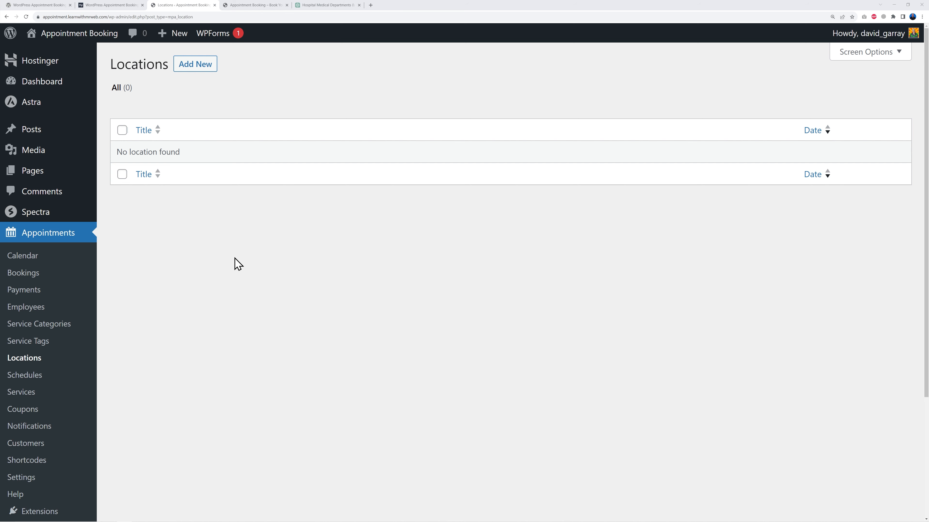
left_click(185, 62)
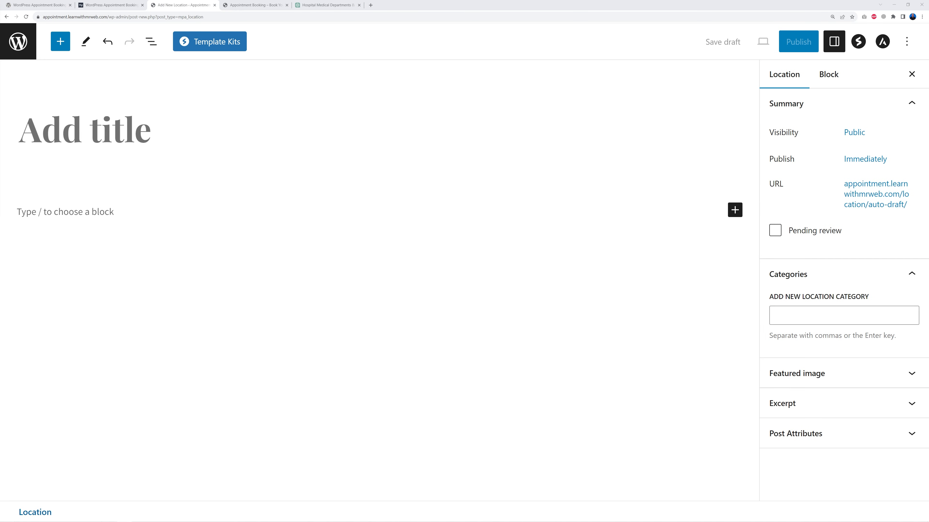
left_click(127, 138)
type("D")
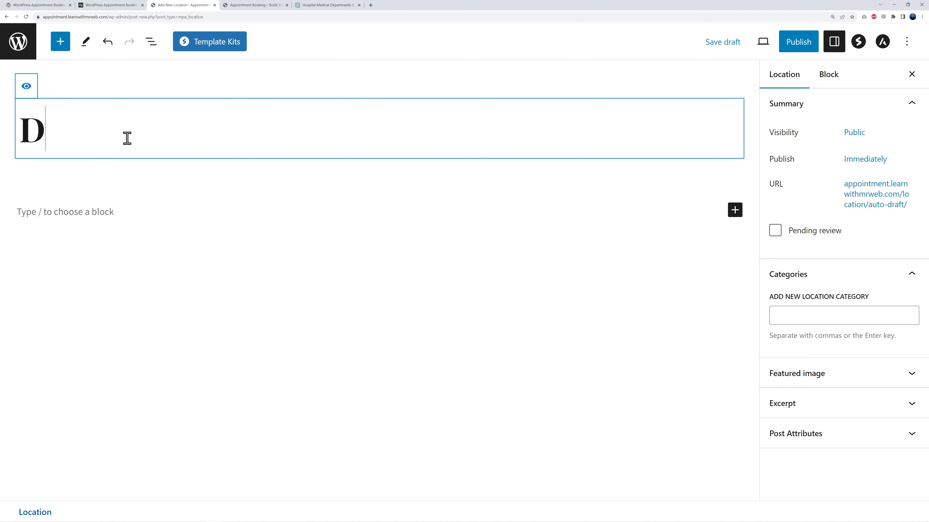
type("ublin")
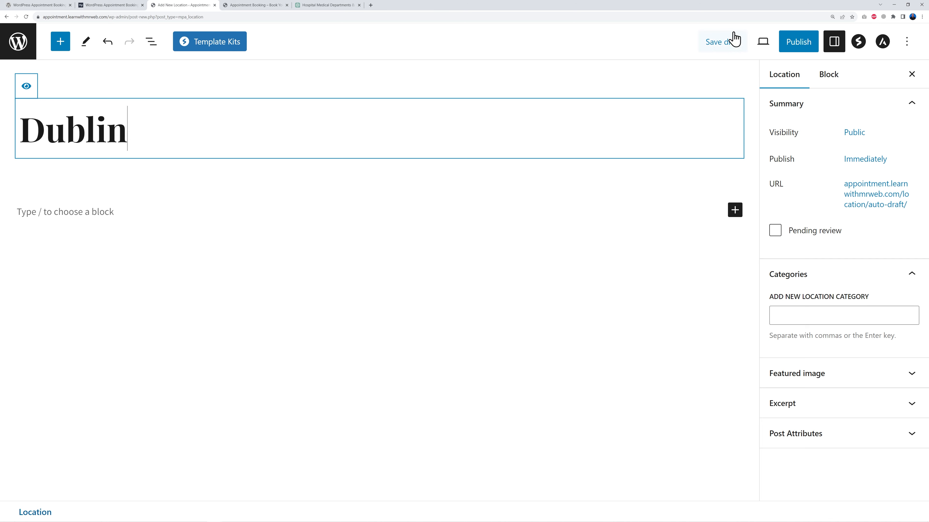
left_click(786, 46)
left_click(795, 52)
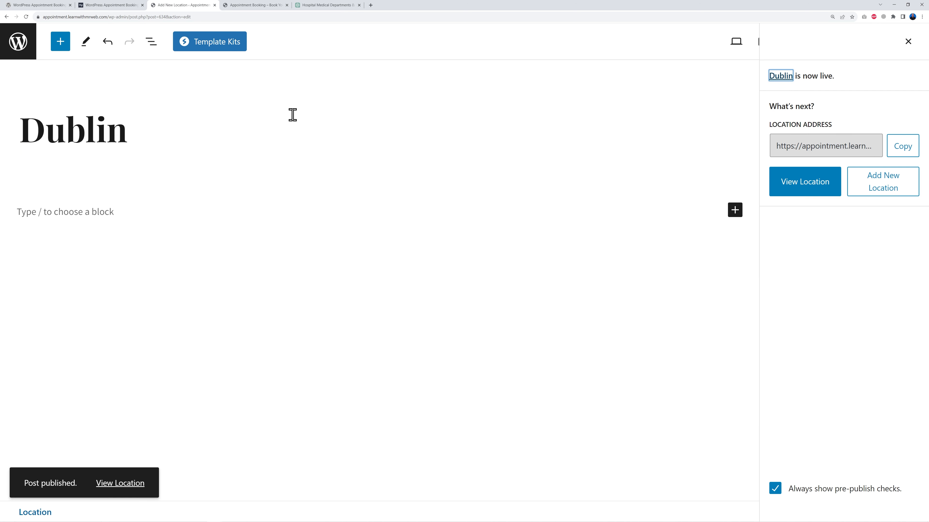
Create and publish another location titled Cork
left_click(15, 55)
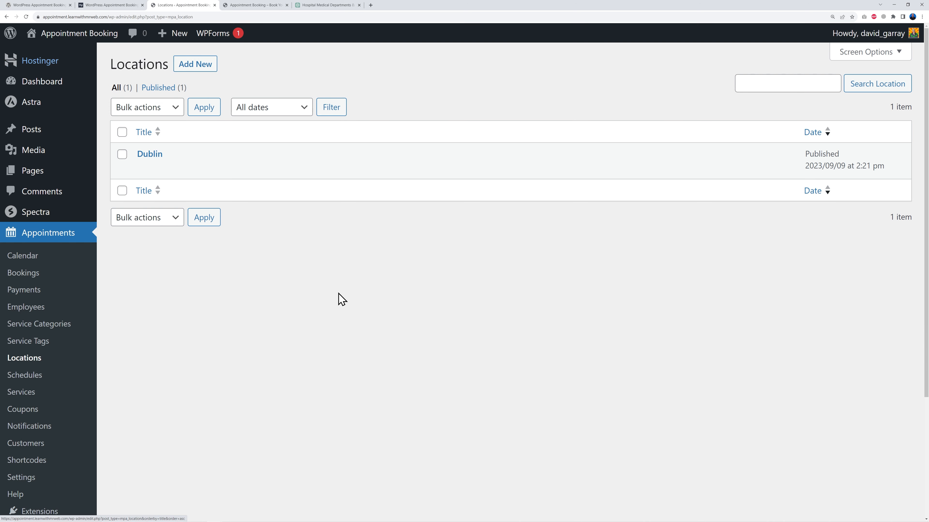
left_click(197, 66)
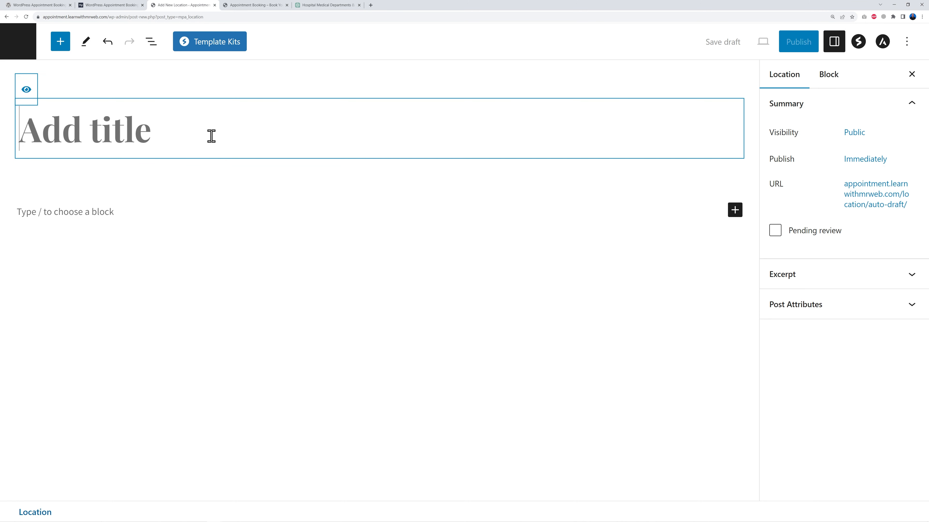
type("Cork")
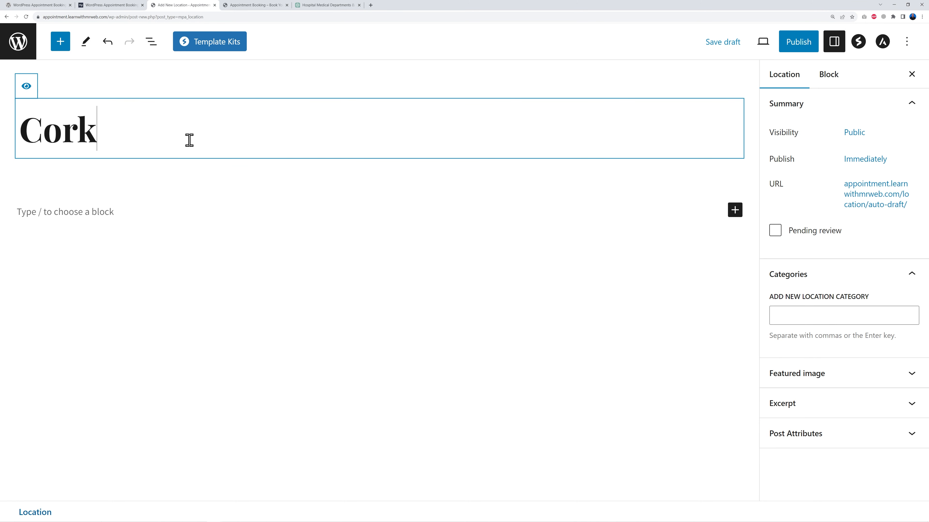
left_click(808, 48)
left_click(809, 51)
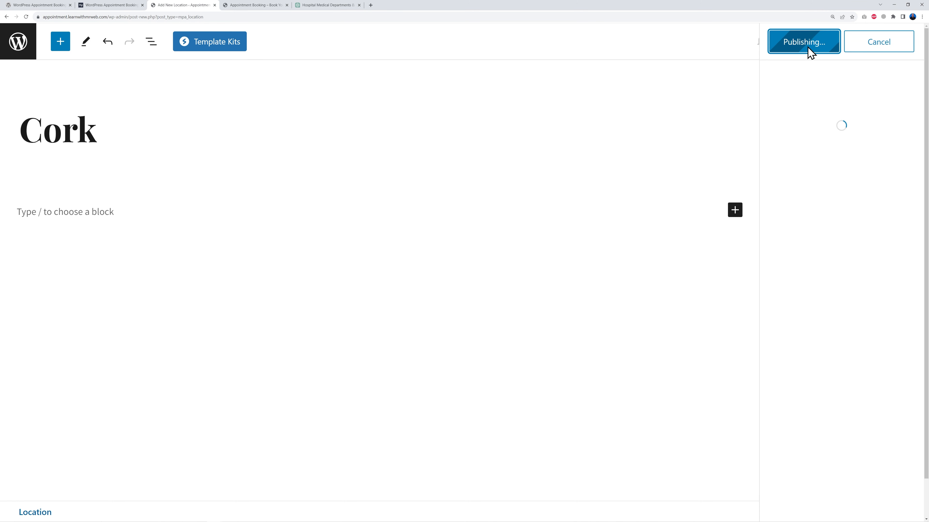
Create and publish a location titled Galway and return to the locations list
left_click(12, 45)
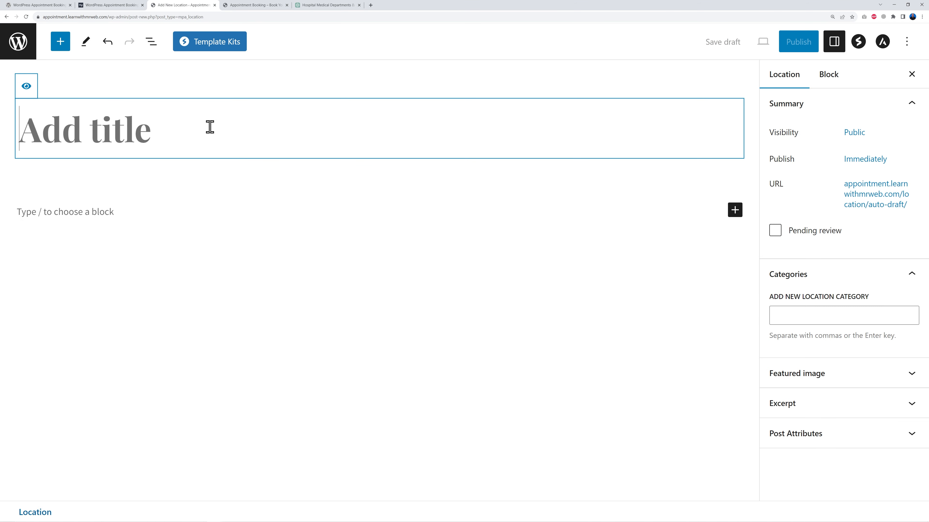
type("Galway")
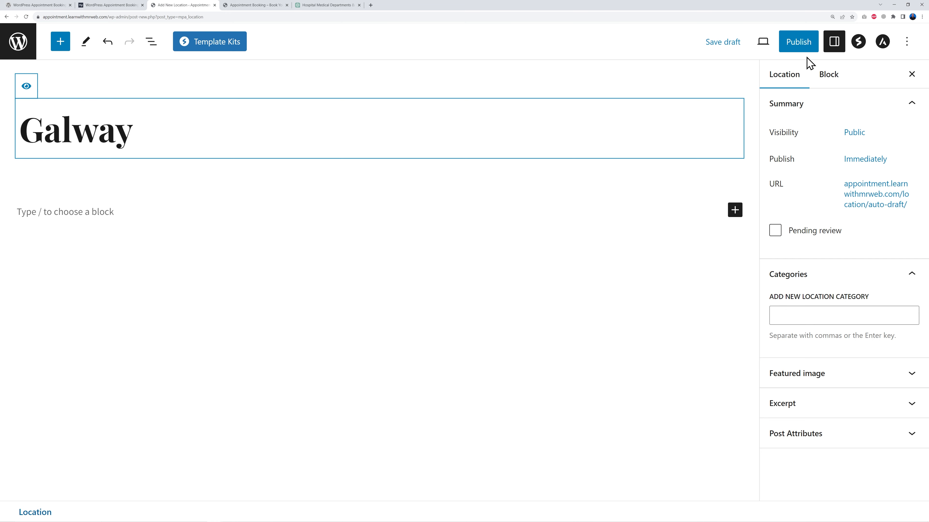
left_click(799, 43)
left_click(804, 43)
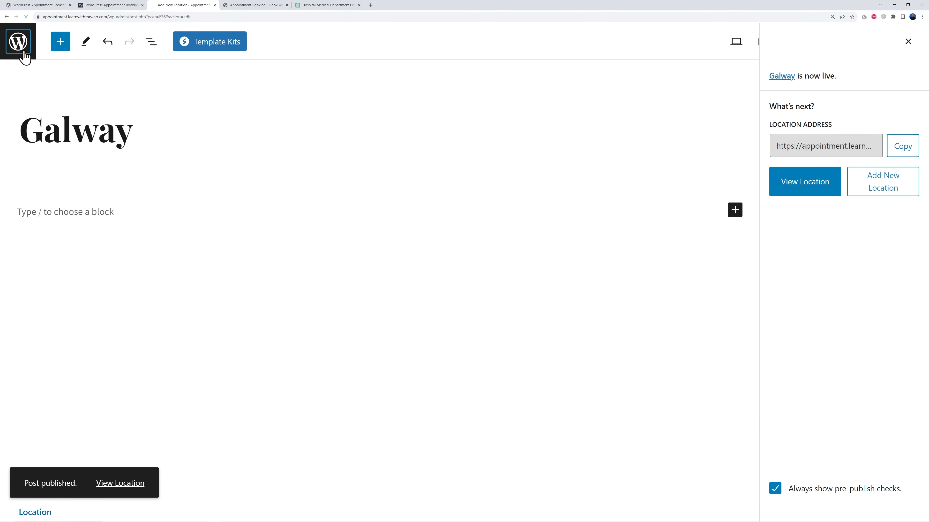
left_click(25, 51)
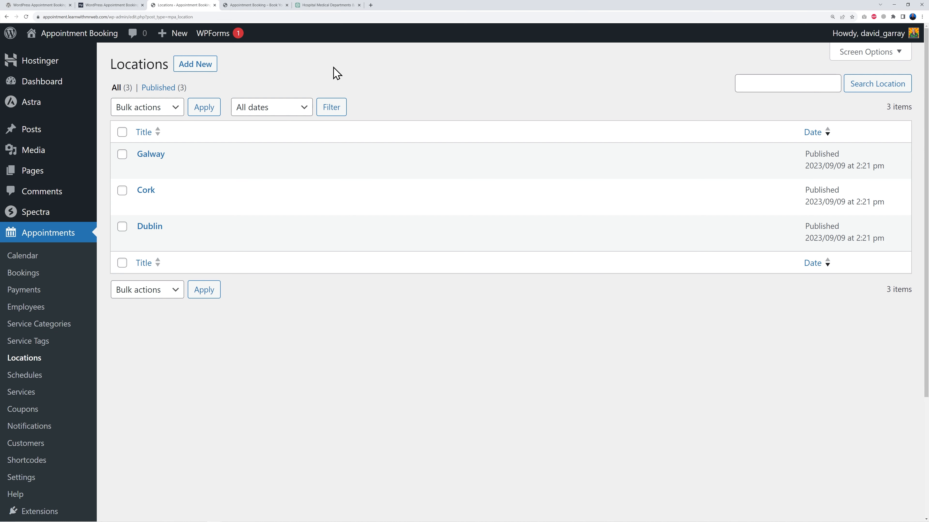
Copy Internal Medicine from the ChatGPT department list and add it as a new service category
left_click(328, 5)
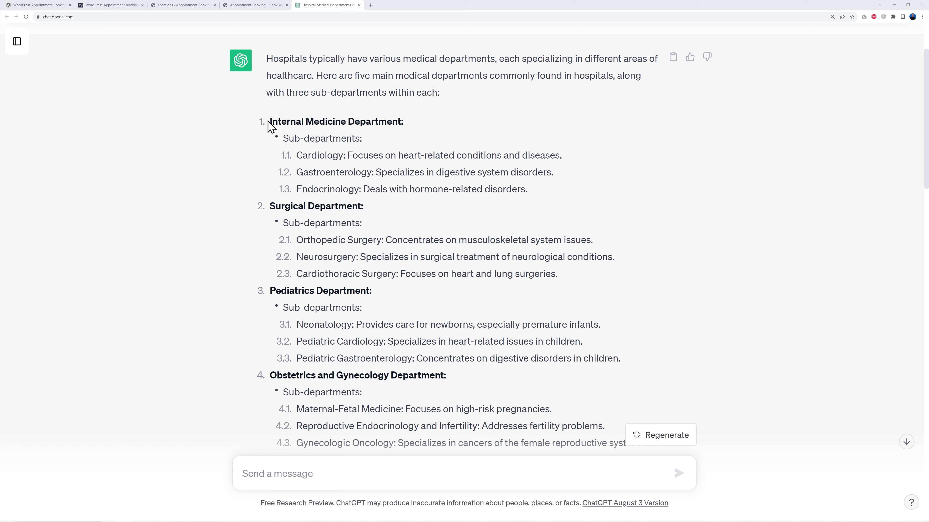
left_click_drag(270, 122, 341, 124)
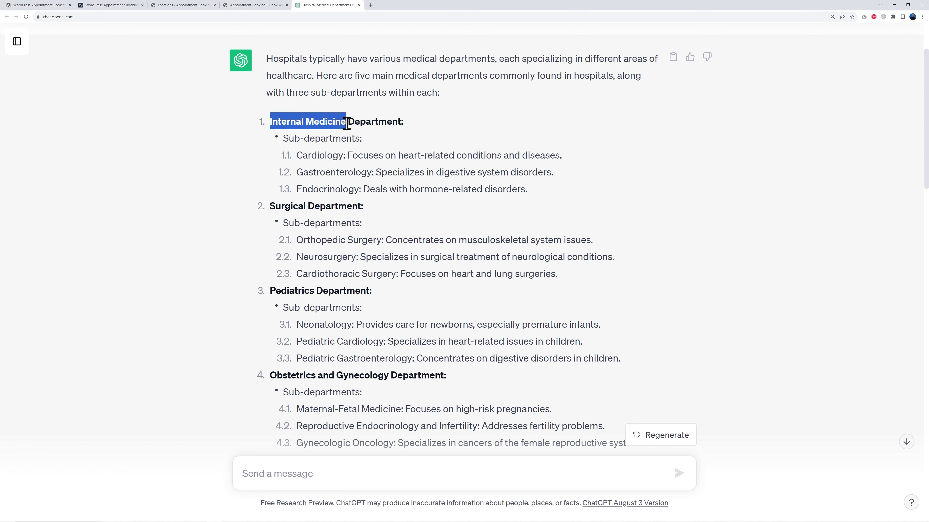
left_click(182, 6)
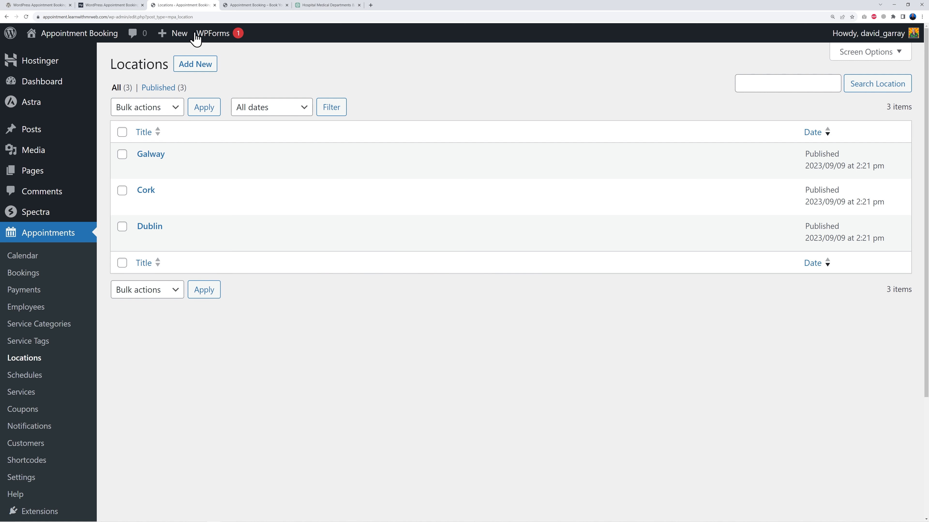
left_click(40, 327)
type("Internal Medicine")
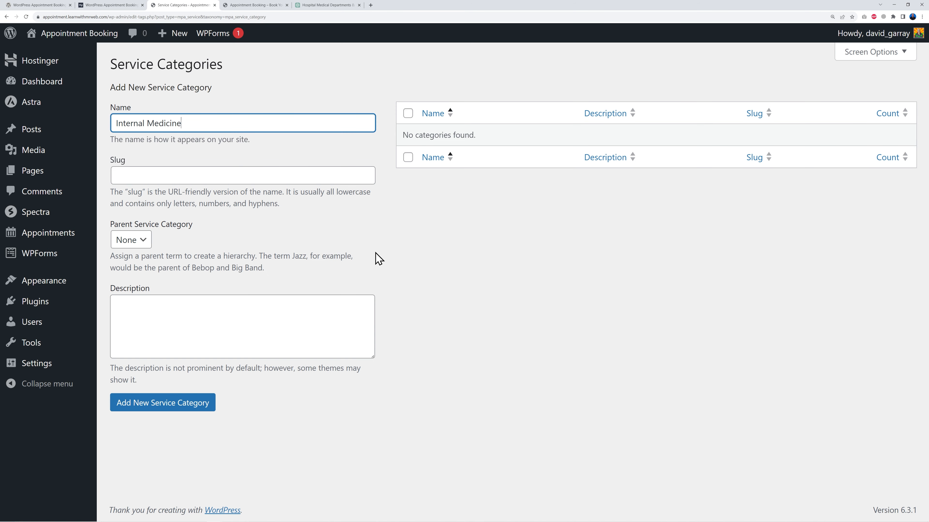
left_click(183, 412)
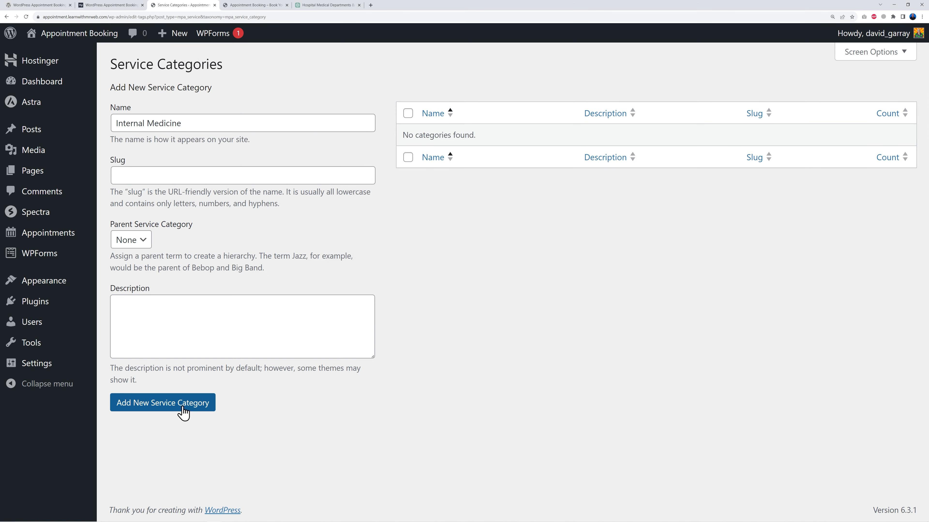
Copy Surgical from the ChatGPT list and add it as a new service category
left_click(322, 6)
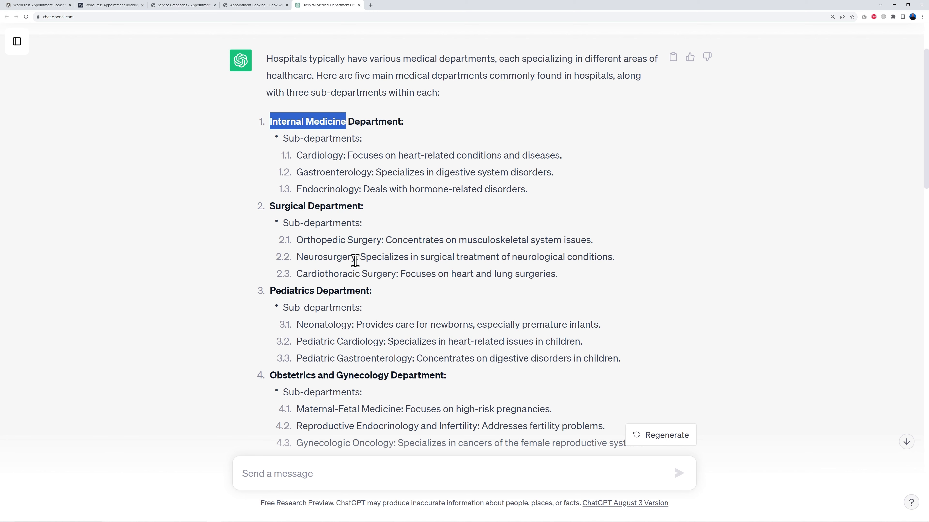
left_click_drag(271, 206, 306, 206)
key("ctrl+c")
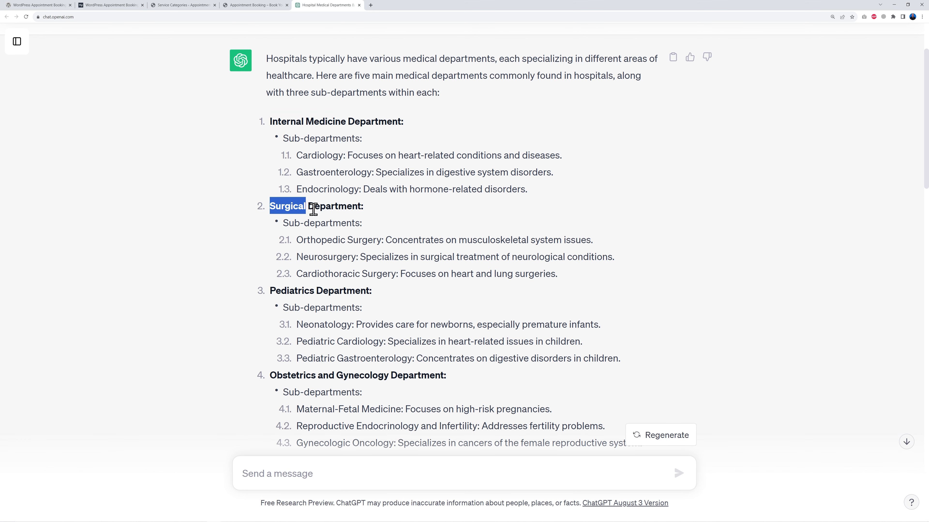
left_click(176, 5)
left_click(154, 161)
key("ctrl+v")
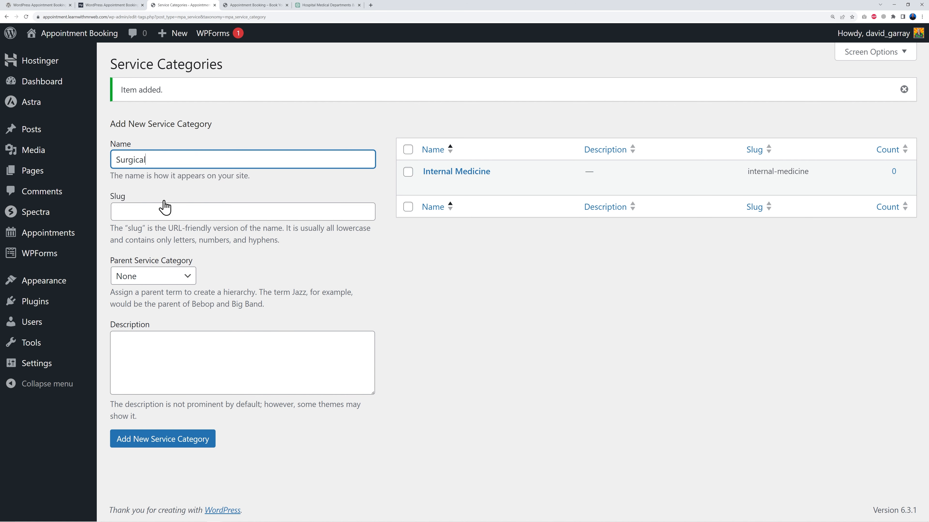
left_click(182, 441)
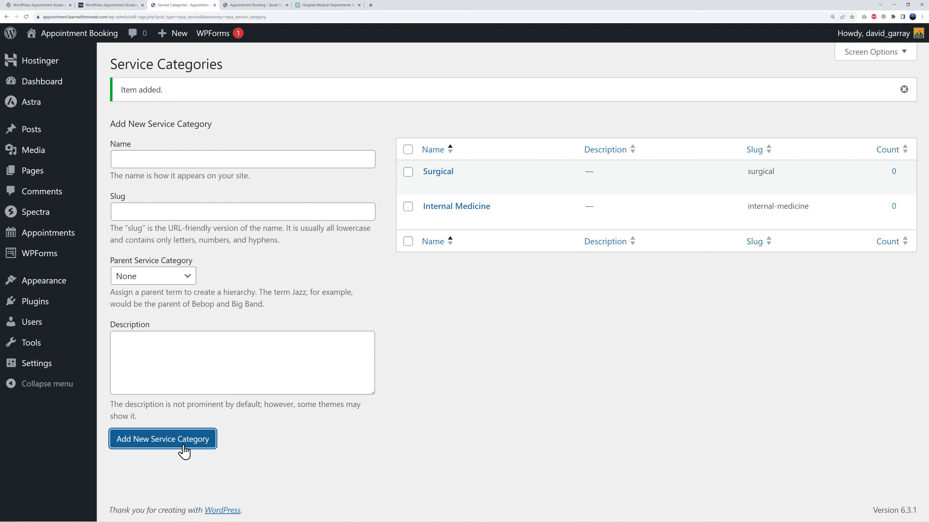
Copy Pediatrics from the ChatGPT list and add it as a new service category
left_click(329, 5)
double_click(293, 291)
key("ctrl+c")
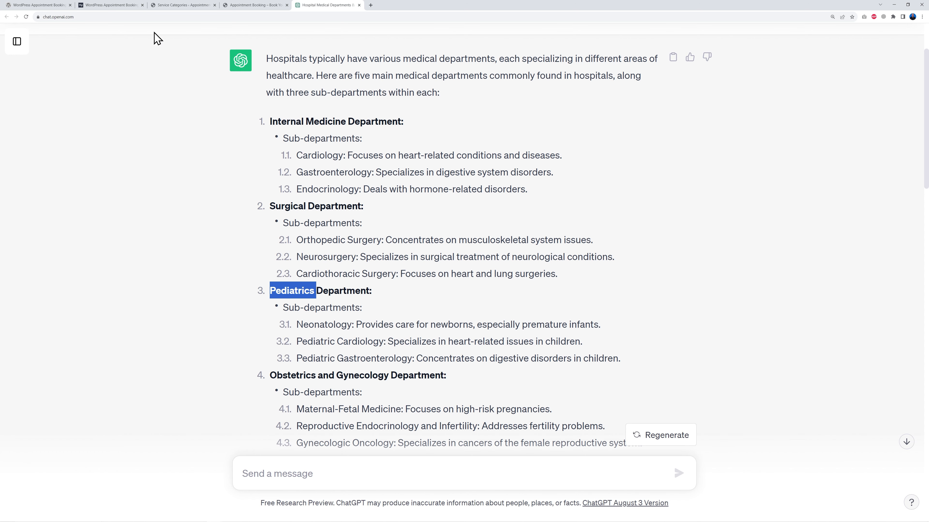
left_click(168, 5)
left_click(182, 162)
key("ctrl+v")
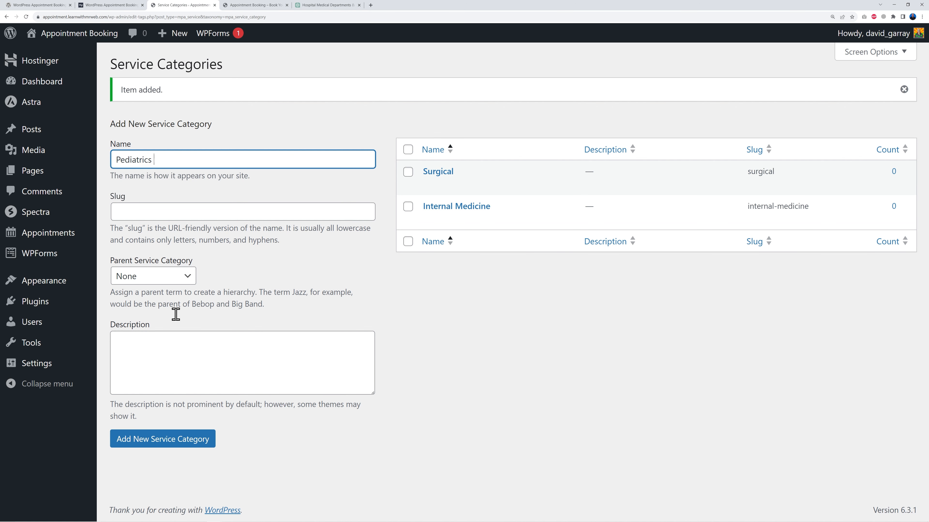
left_click(180, 439)
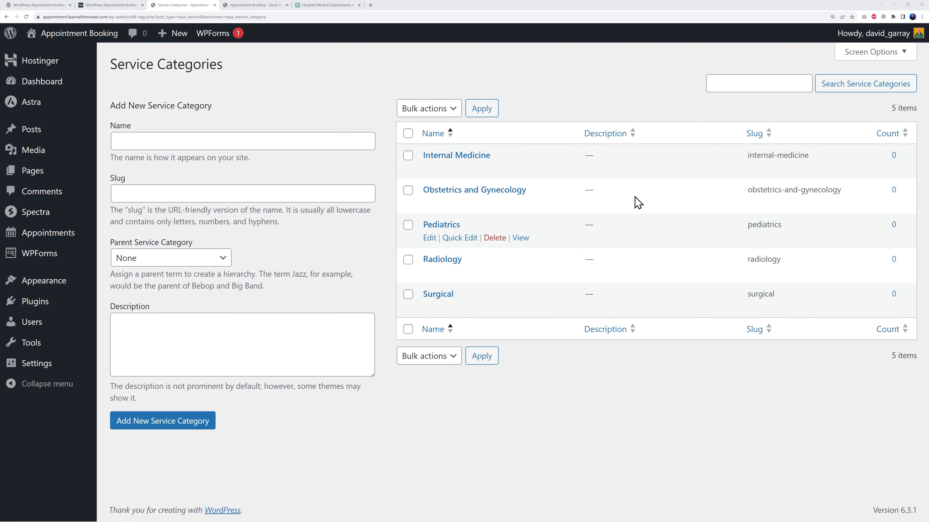
Copy Cardiology from the ChatGPT department list and add it as a service category with parent Internal Medicine
left_click(324, 6)
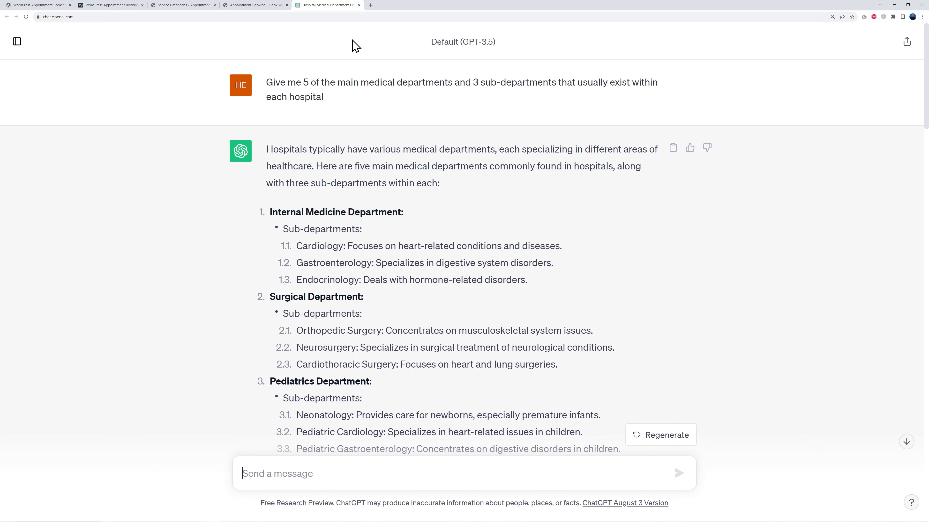
scroll(439, 223, "down", 3)
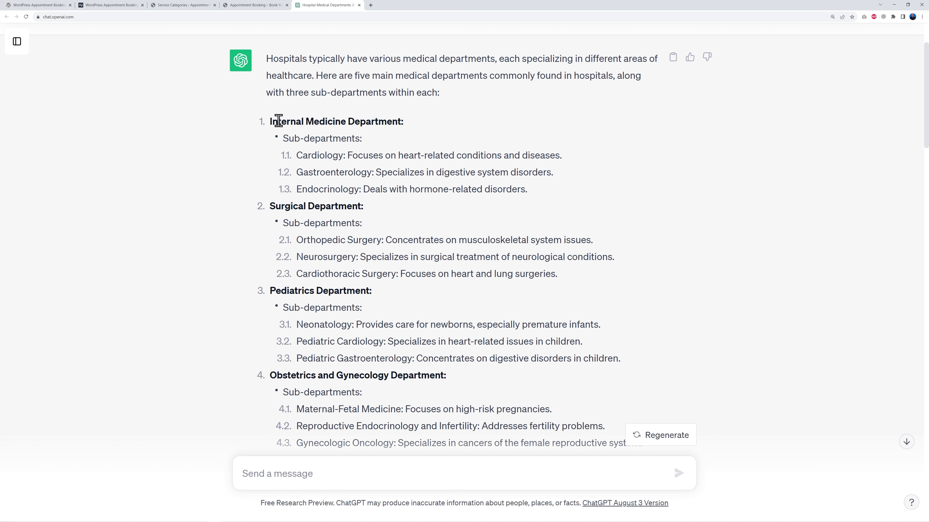
left_click_drag(270, 121, 348, 121)
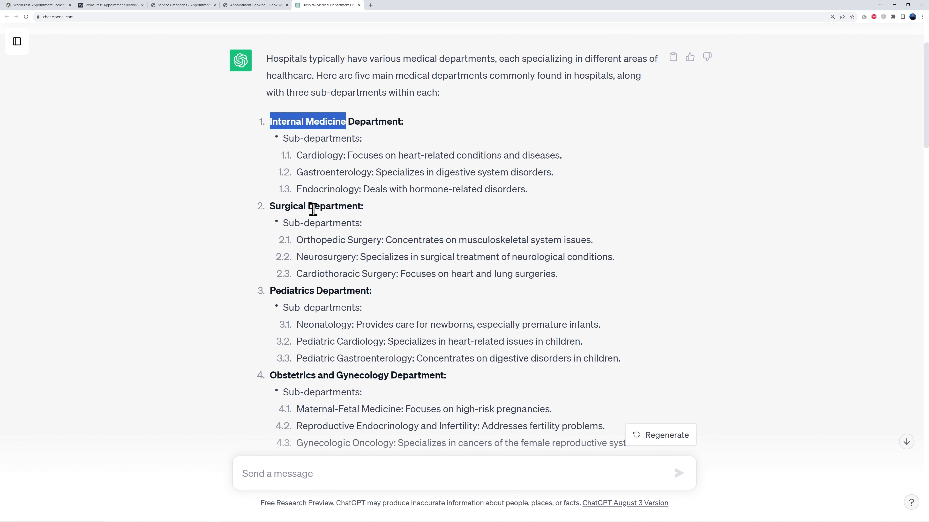
double_click(291, 207)
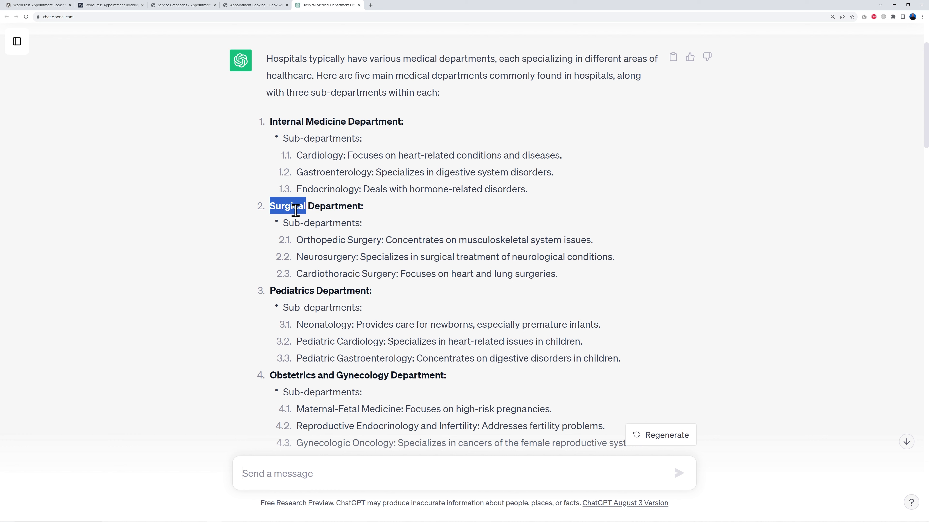
double_click(326, 156)
key("ctrl+c")
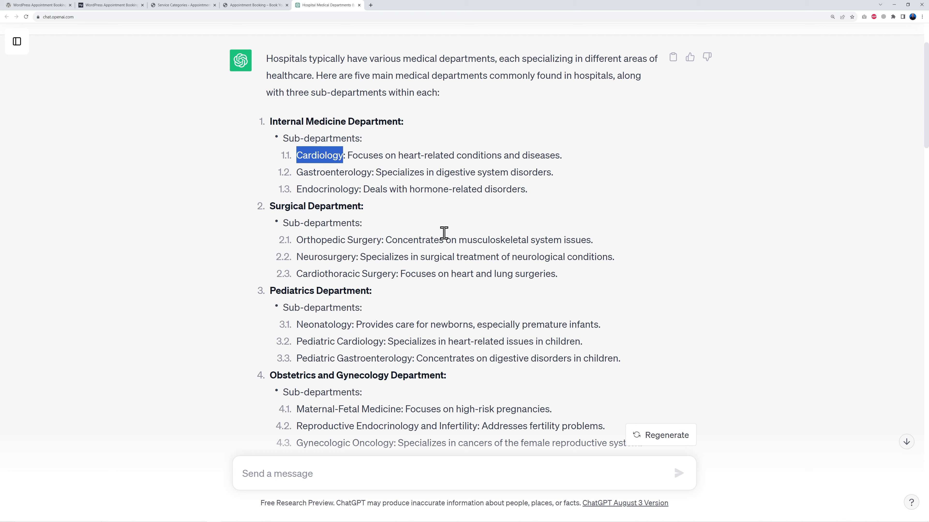
left_click(179, 6)
left_click(235, 137)
key("ctrl+v")
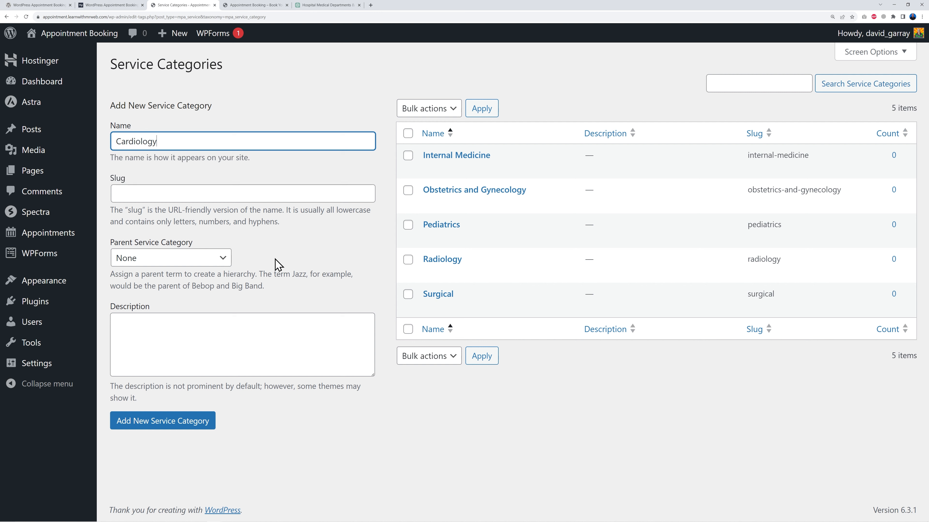
left_click(226, 263)
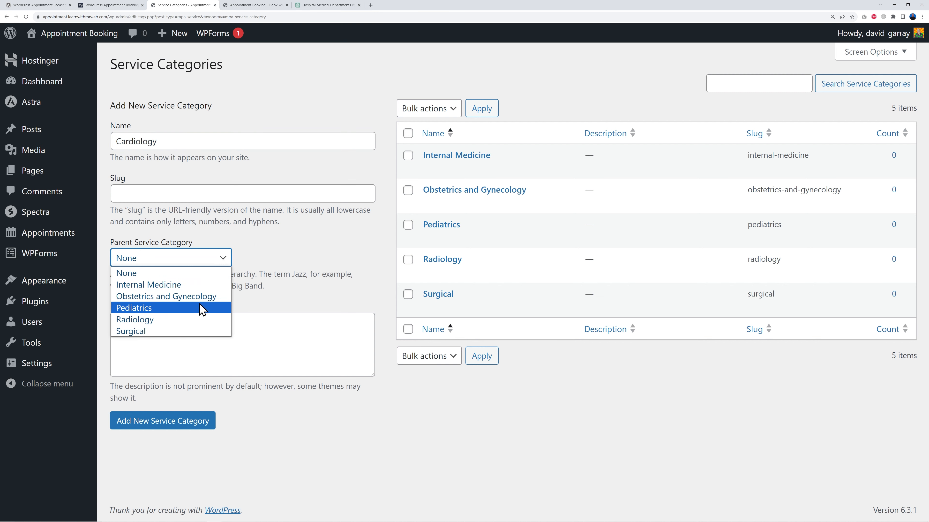
left_click(188, 284)
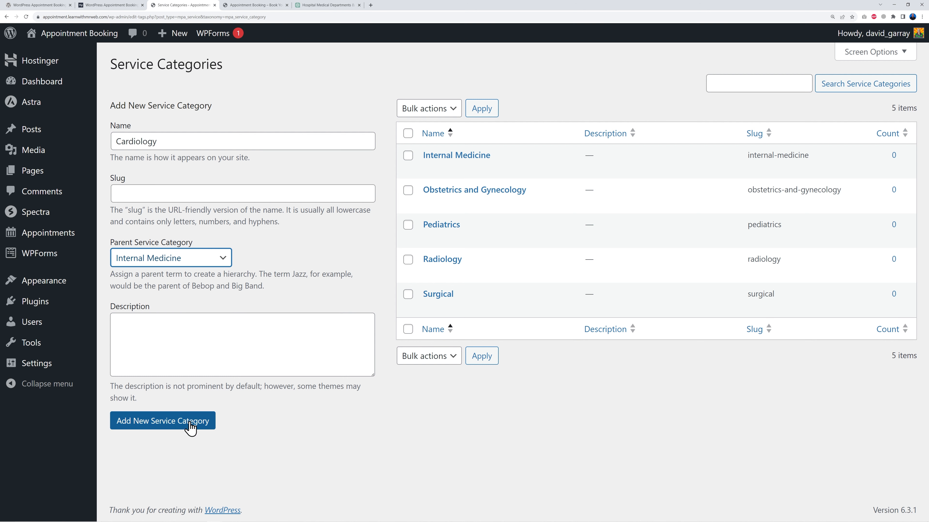
left_click(182, 425)
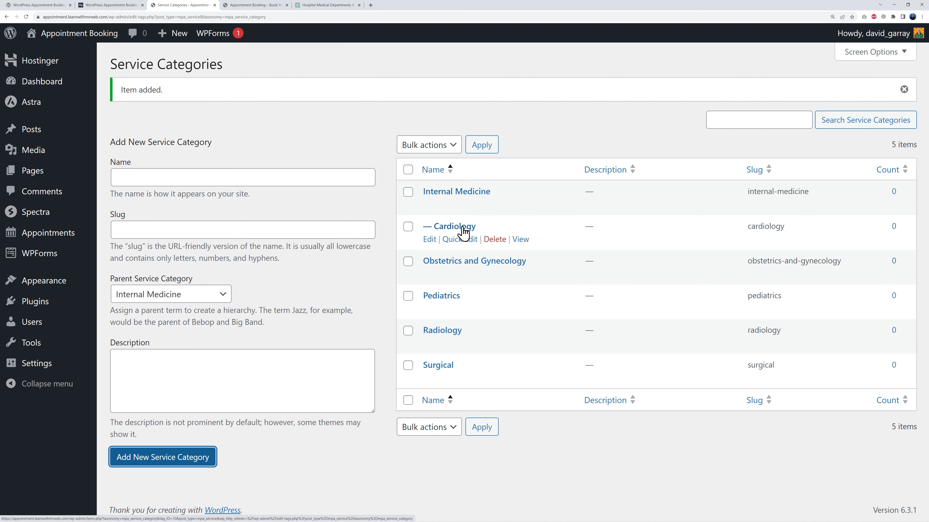
Copy Gastroenterology from the ChatGPT list and add it as another Internal Medicine sub-category
left_click(315, 7)
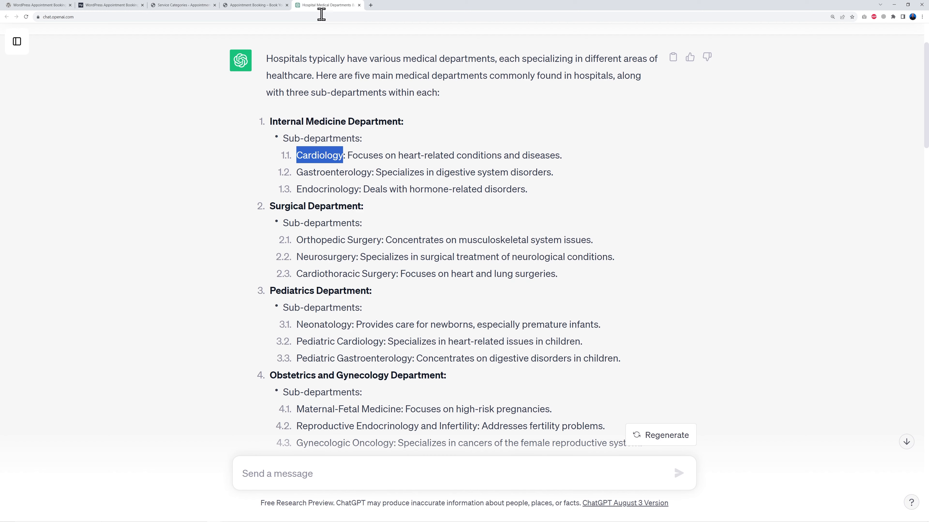
left_click(334, 170)
double_click(351, 172)
key("ctrl+c")
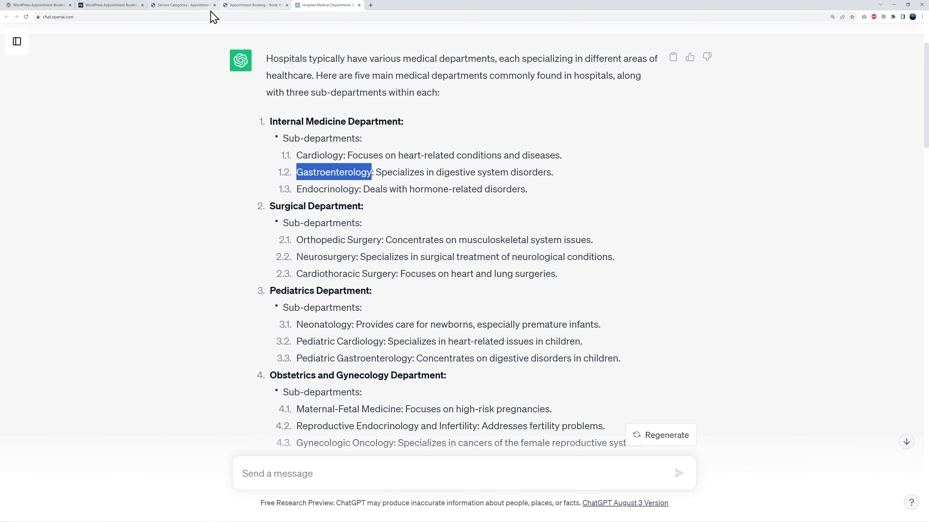
left_click(183, 5)
key("ctrl+v")
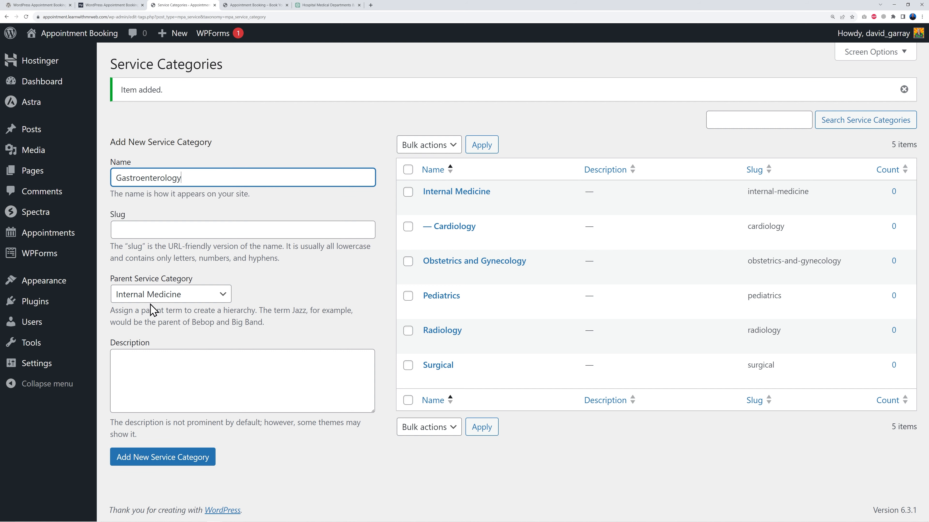
left_click(189, 461)
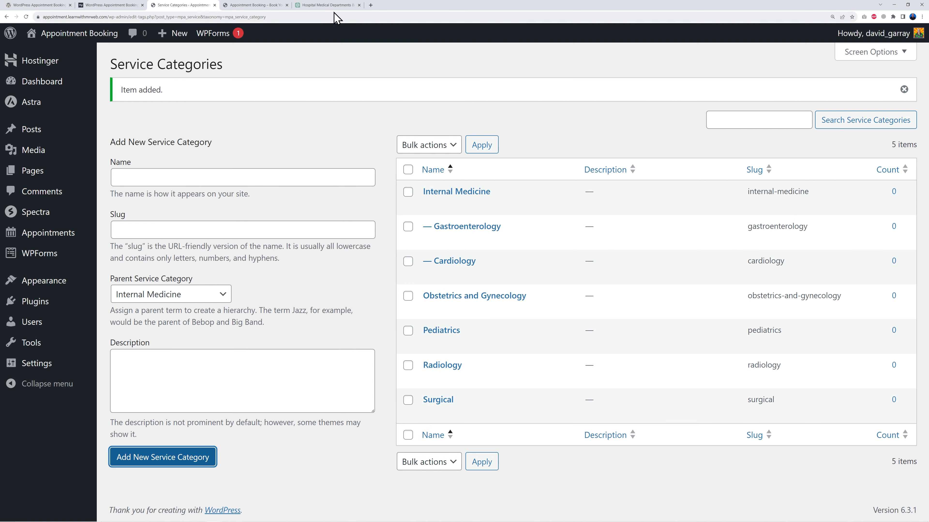
Copy Endocrinology from the ChatGPT list and add it as an Internal Medicine sub-category
left_click(329, 5)
double_click(327, 190)
key("ctrl+c")
left_click(171, 5)
left_click(175, 172)
key("ctrl+v")
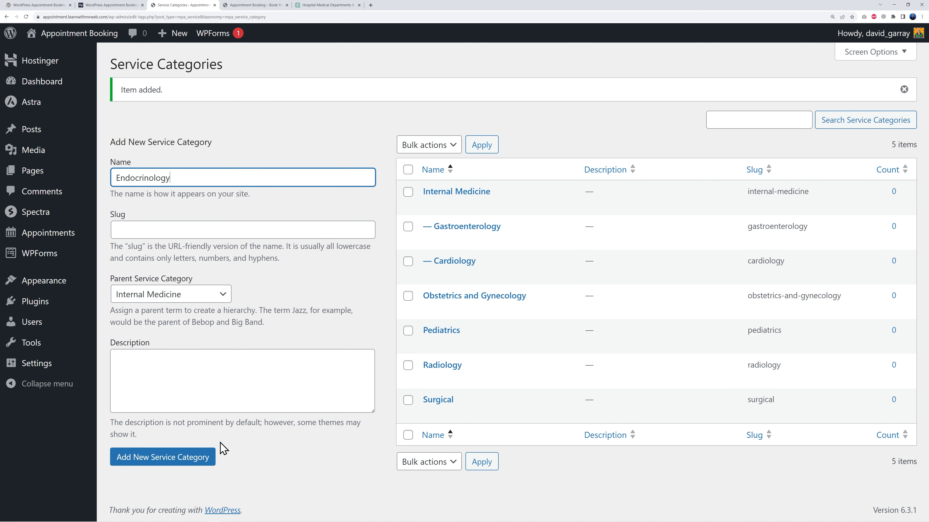
left_click(205, 458)
Go to the appointment Services list and start adding a new service
scroll(456, 176, "down", 1)
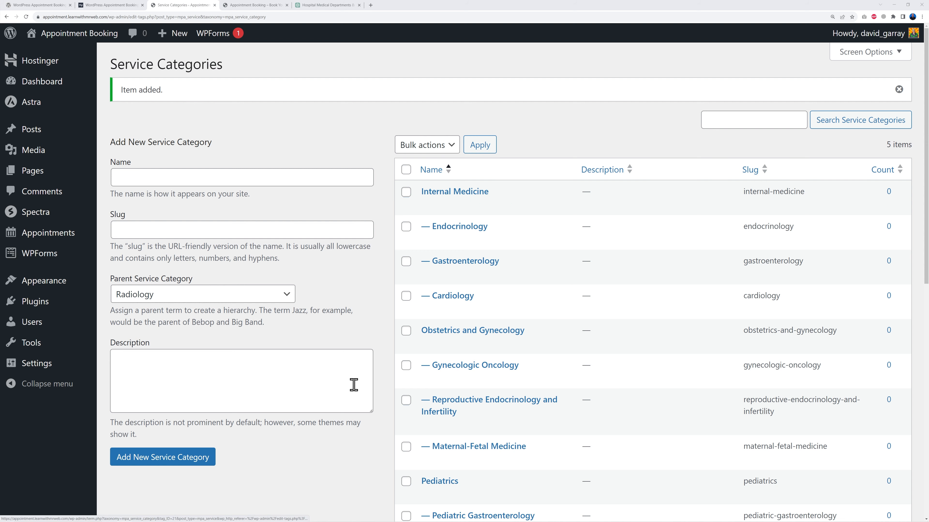
scroll(382, 377, "down", 8)
scroll(382, 376, "down", 3)
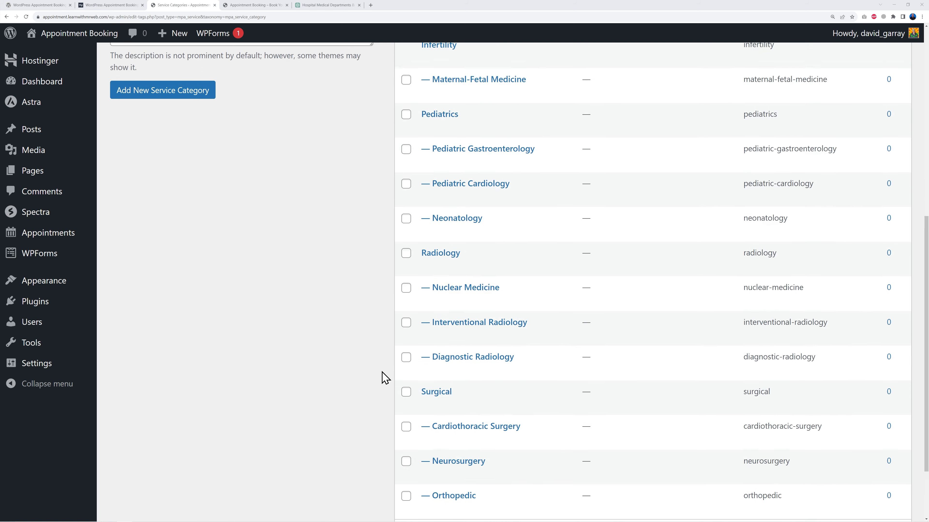
scroll(382, 376, "up", 10)
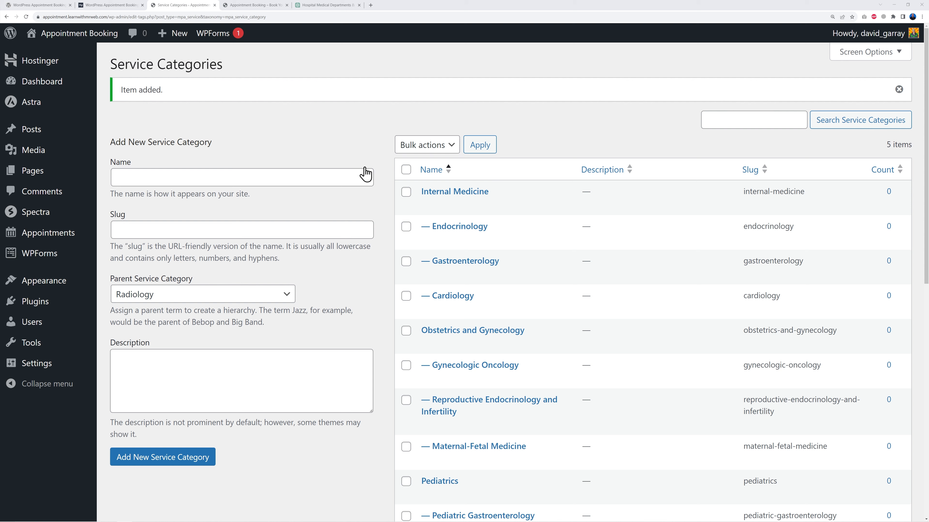
mouse_move(68, 241)
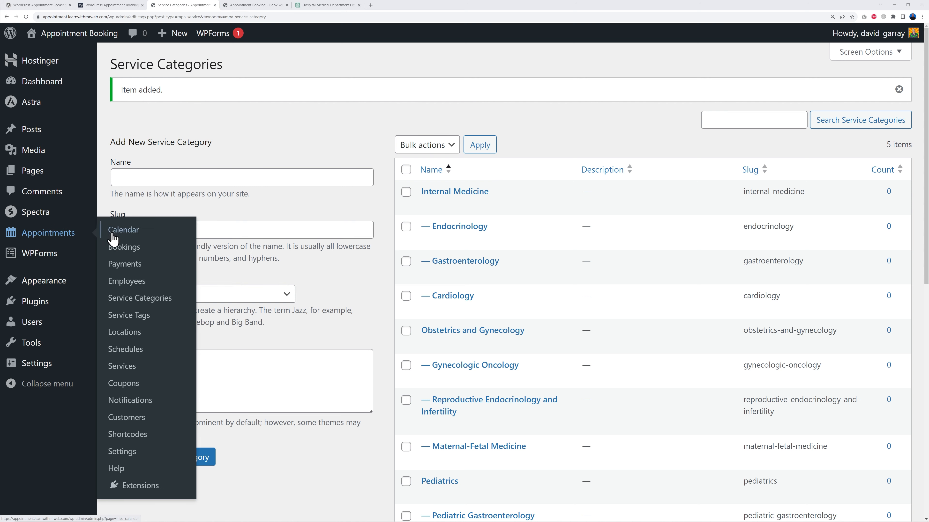
left_click(127, 370)
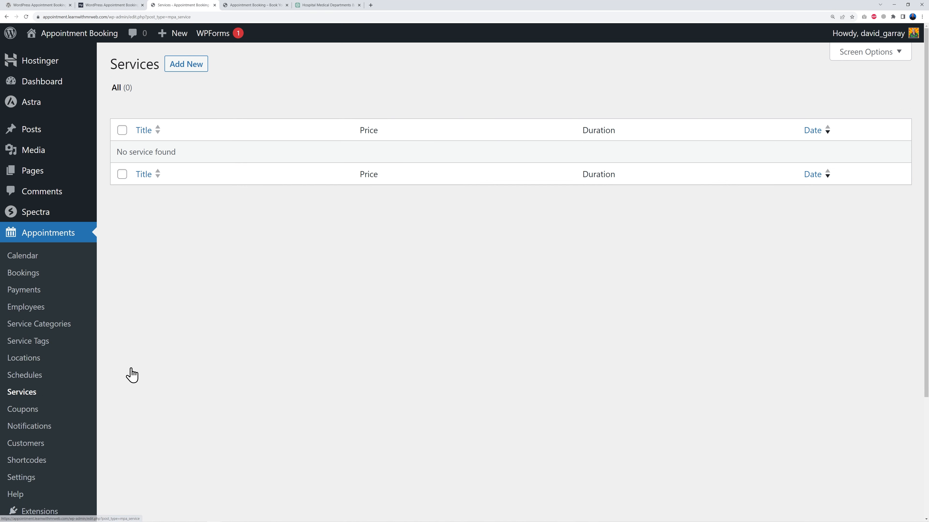
left_click(191, 69)
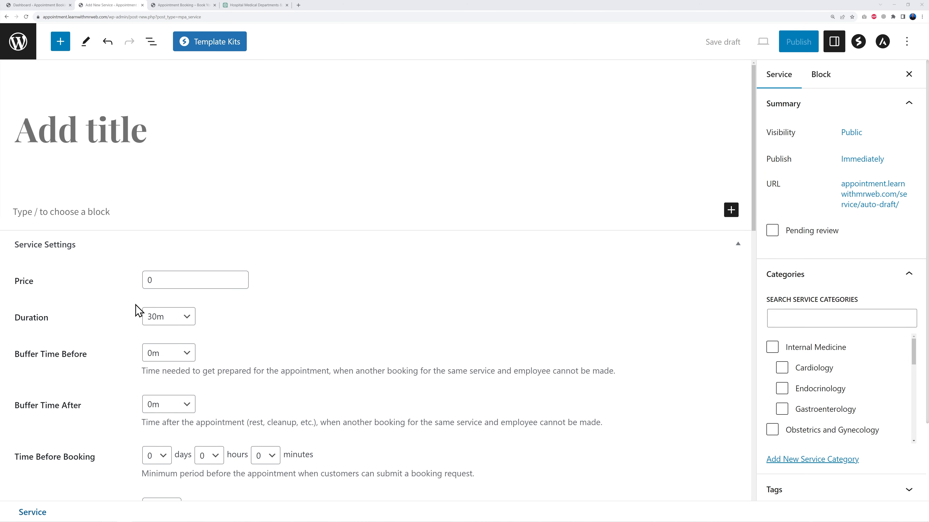
Examine the available Duration and Buffer Time options for the new service
left_click(189, 318)
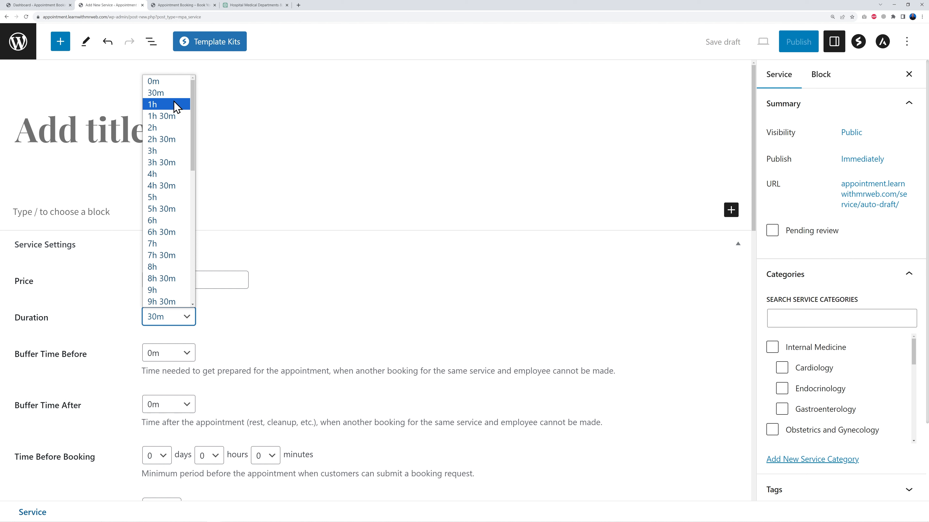
left_click(240, 329)
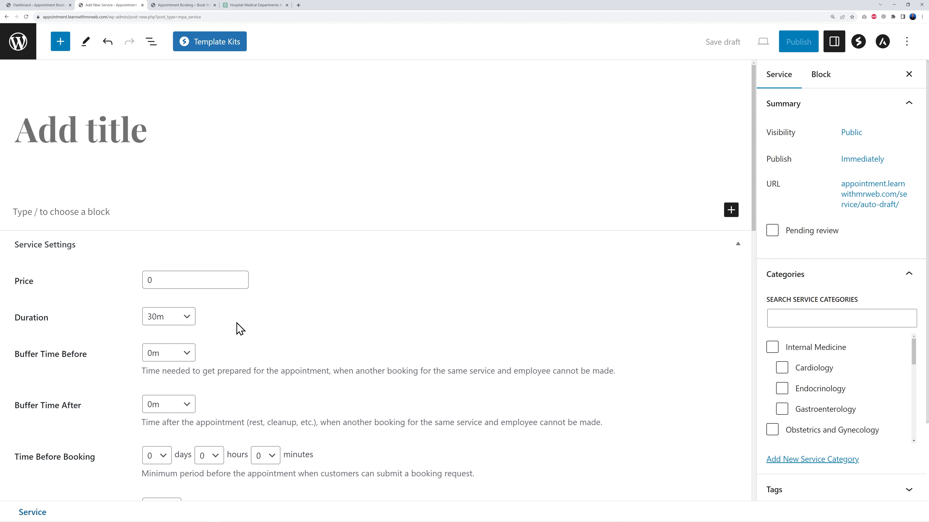
left_click(186, 322)
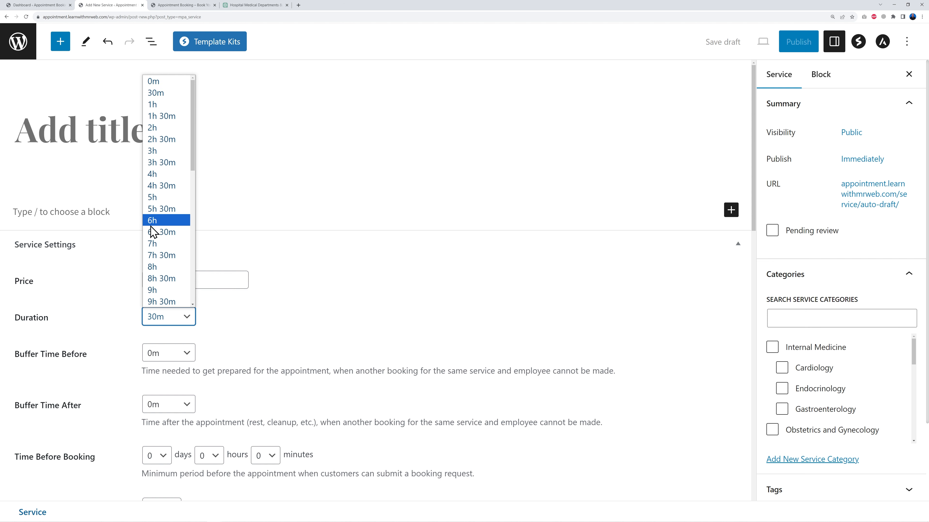
left_click(235, 328)
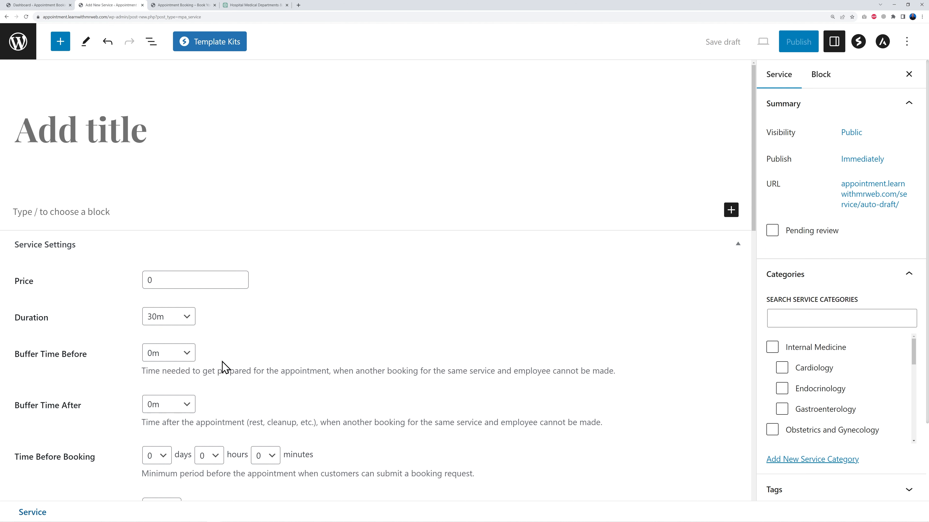
left_click(187, 407)
left_click(188, 409)
left_click(190, 355)
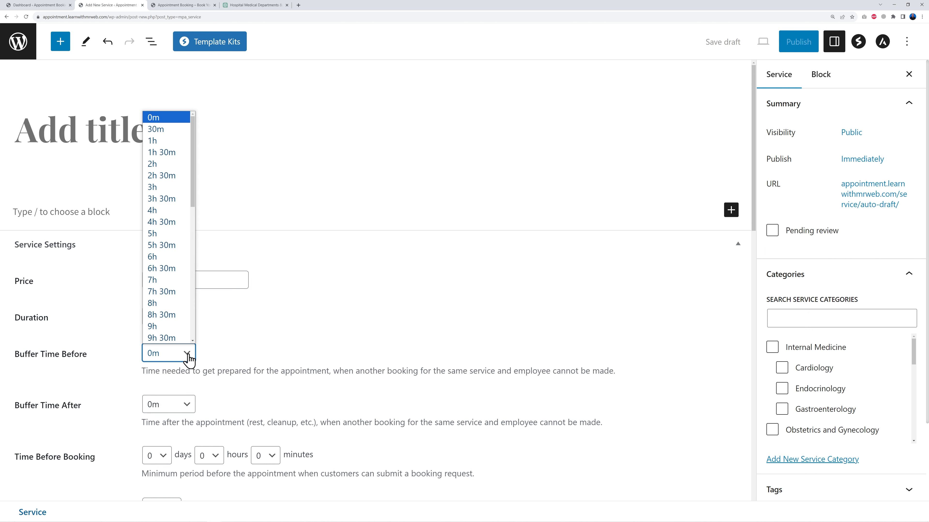
left_click(207, 371)
left_click(181, 406)
left_click(170, 170)
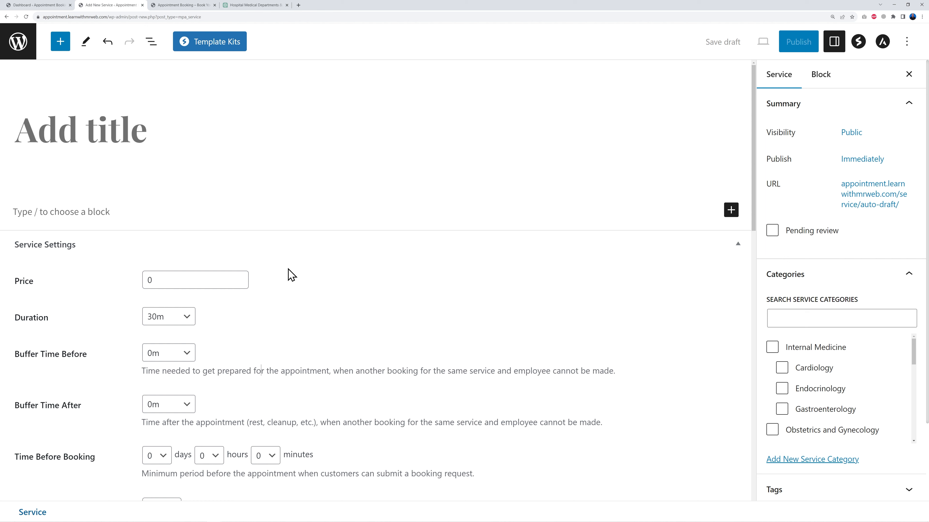
Set the appointment settings' Default Time Step to 5 and save the settings
left_click(55, 6)
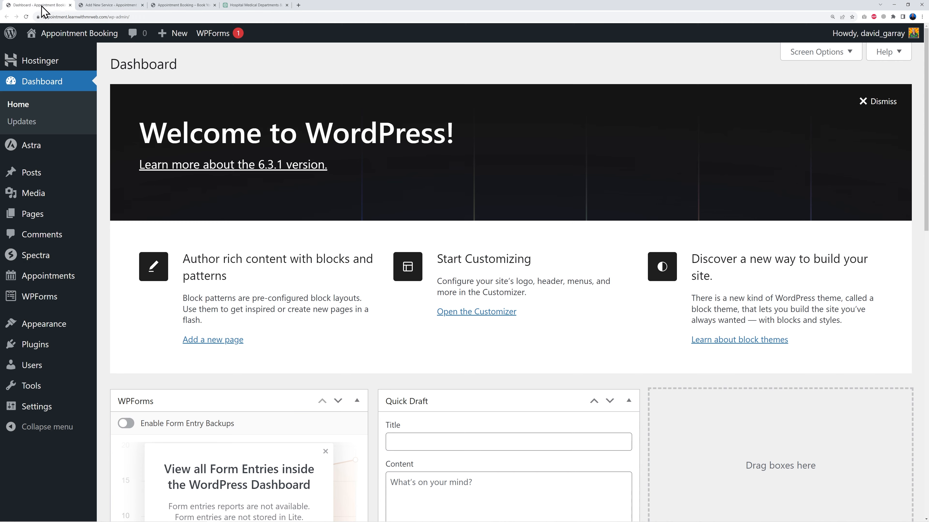
mouse_move(76, 273)
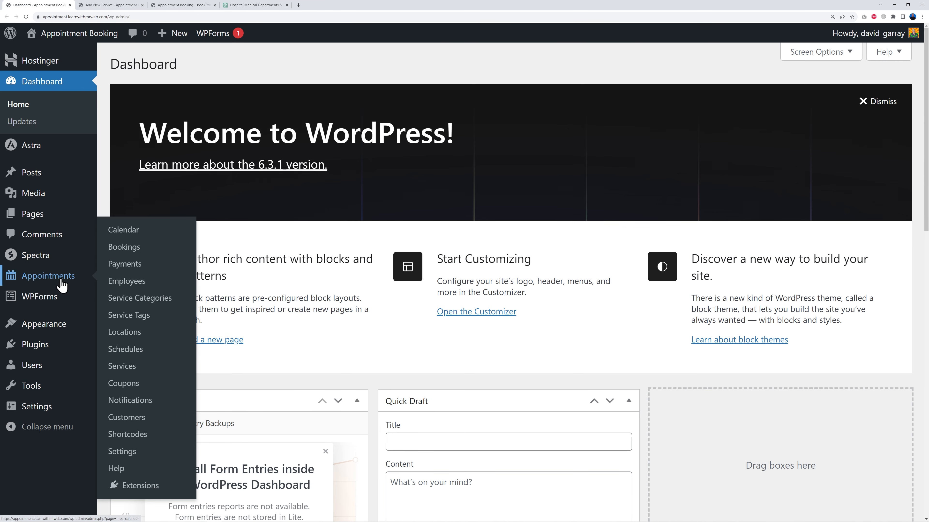
left_click(126, 455)
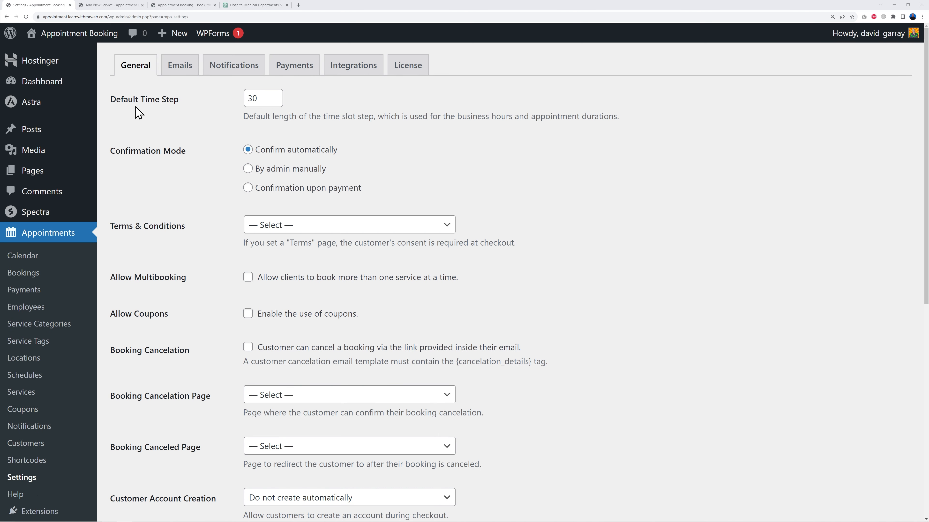
double_click(267, 97)
type("5")
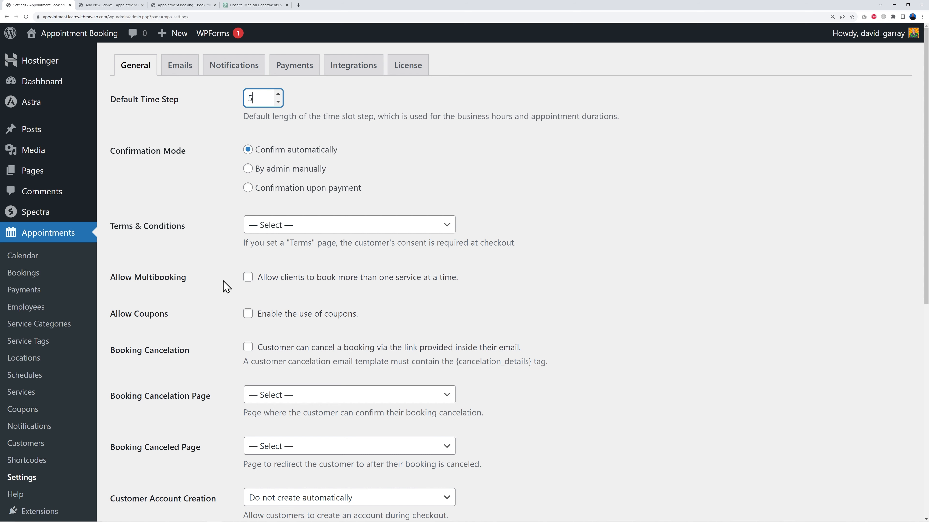
scroll(206, 302, "down", 10)
left_click(161, 462)
Reload the new service editor to apply the new time step, then set the service Duration to 20m
left_click(98, 5)
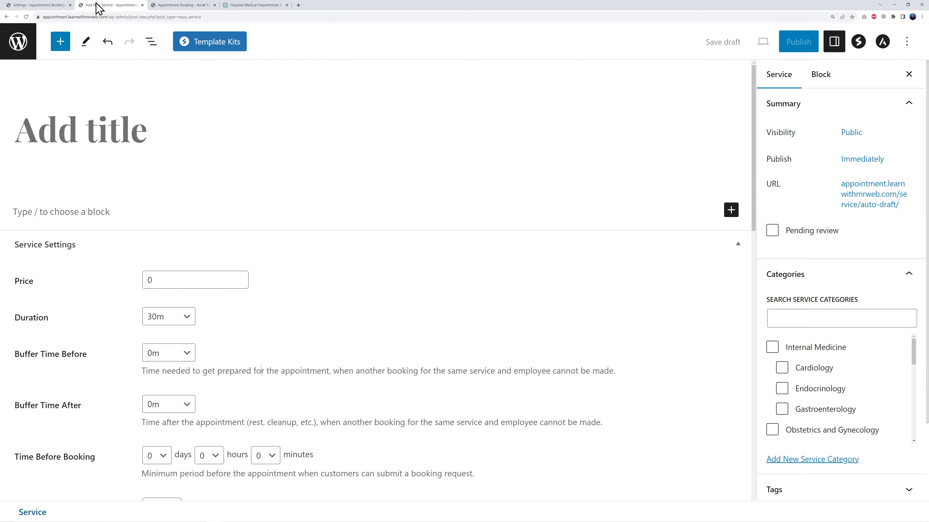
left_click(26, 16)
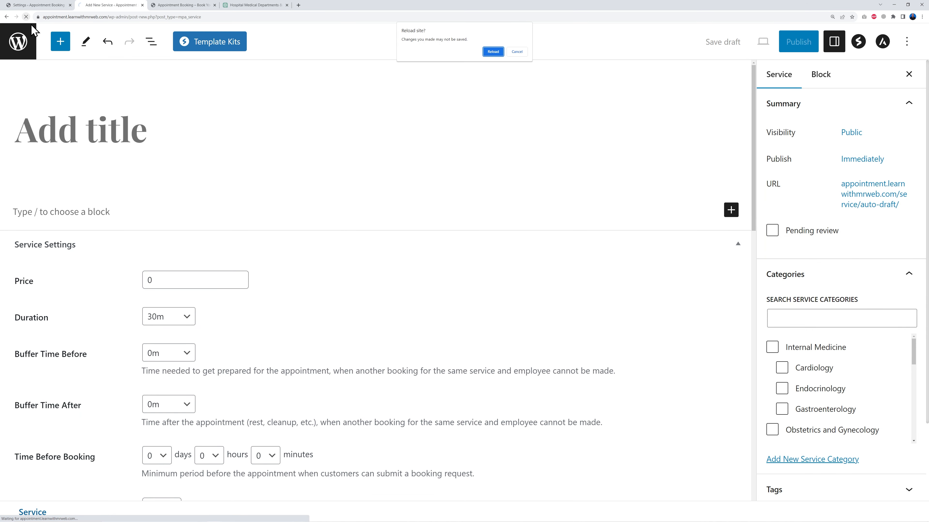
left_click(491, 50)
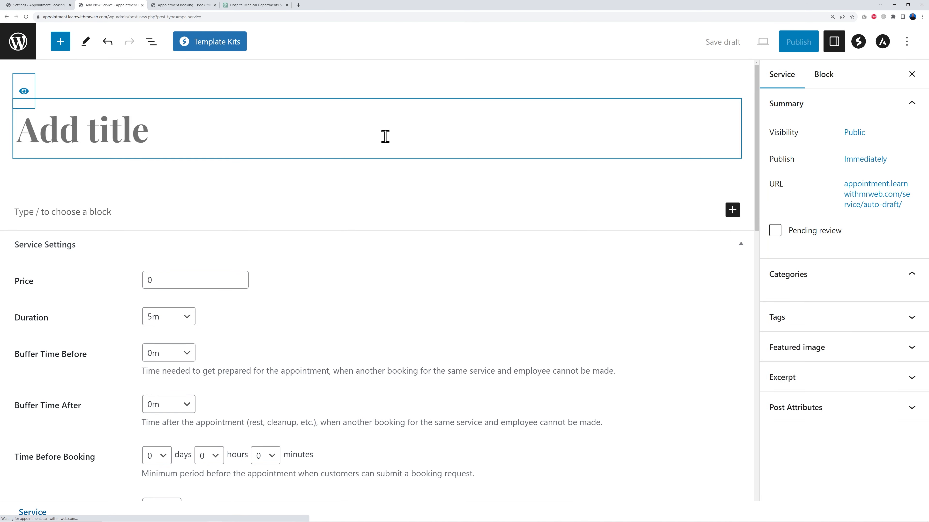
left_click(186, 321)
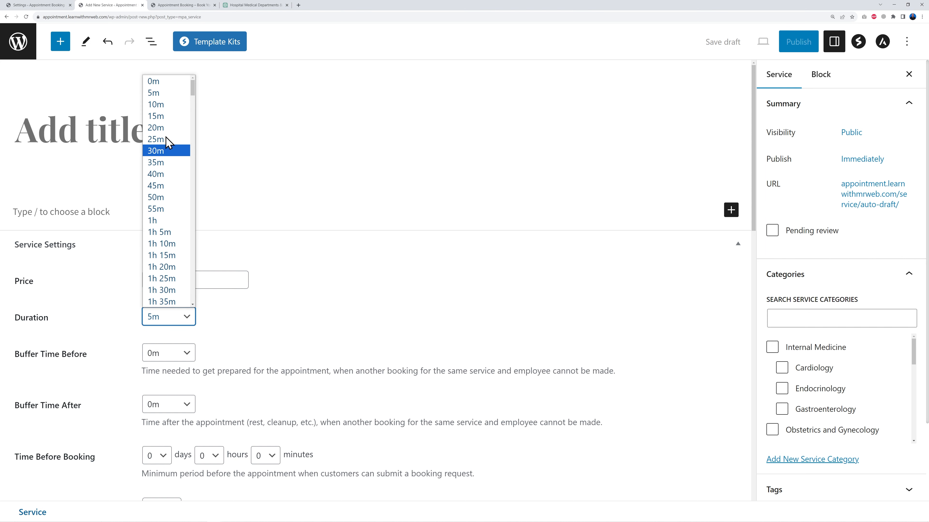
scroll(166, 156, "down", 5)
scroll(168, 161, "up", 5)
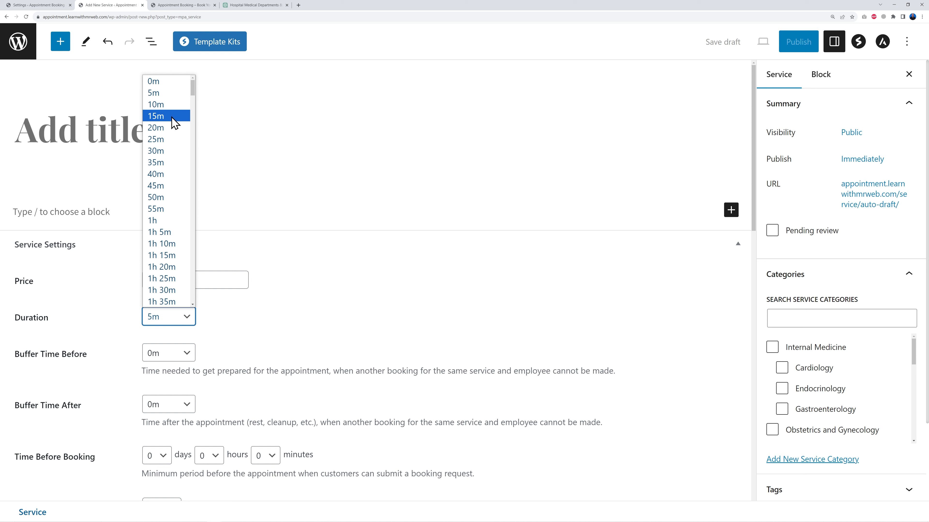
left_click(166, 128)
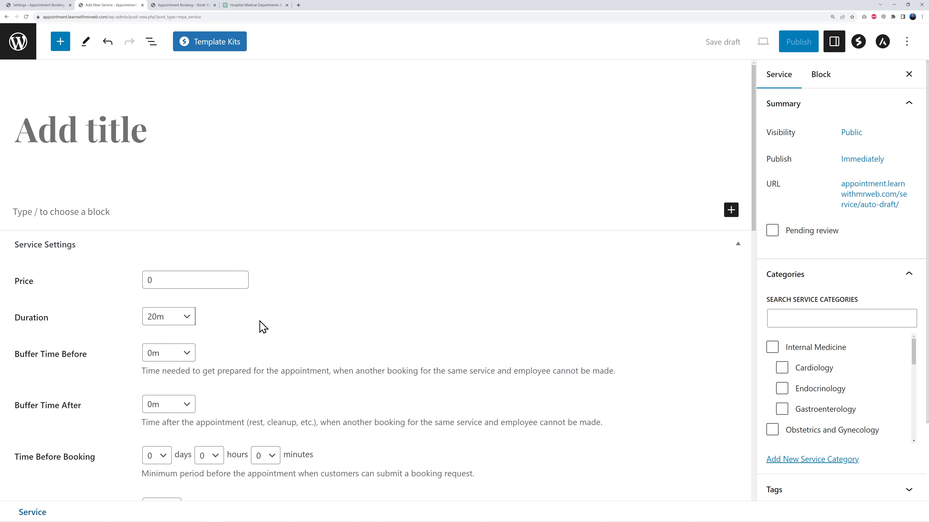
Set the service's Buffer Time After to 5m
left_click(183, 411)
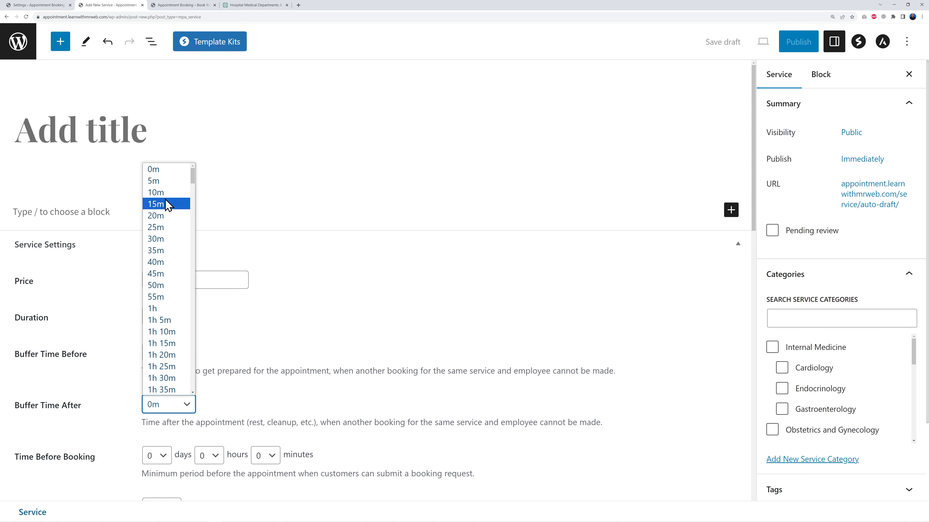
left_click(164, 185)
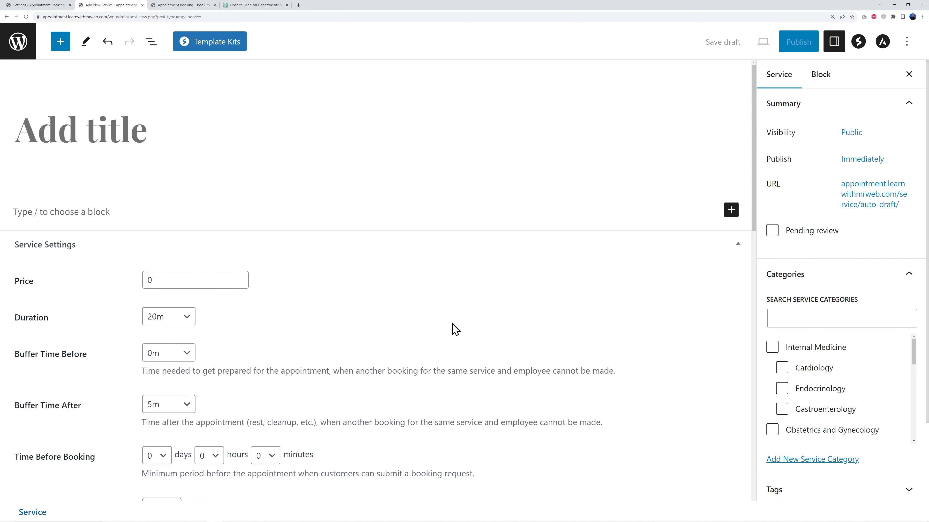
scroll(475, 326, "down", 2)
scroll(496, 326, "down", 4)
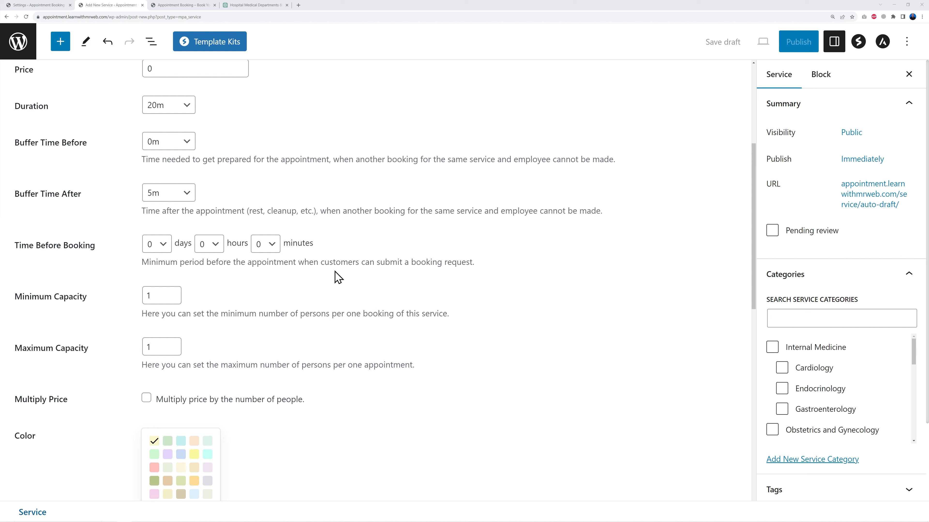
Set the Time Before Booking to 2 days
left_click(161, 244)
left_click(161, 271)
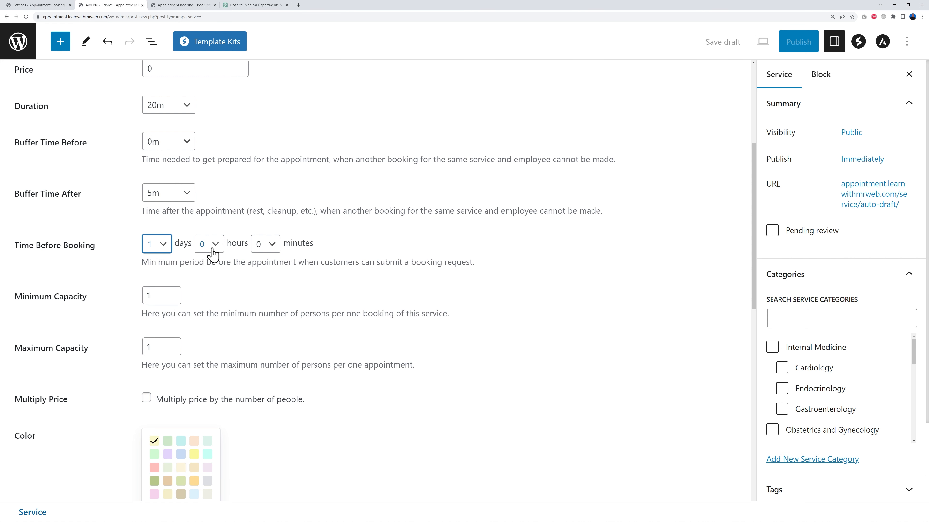
left_click(161, 244)
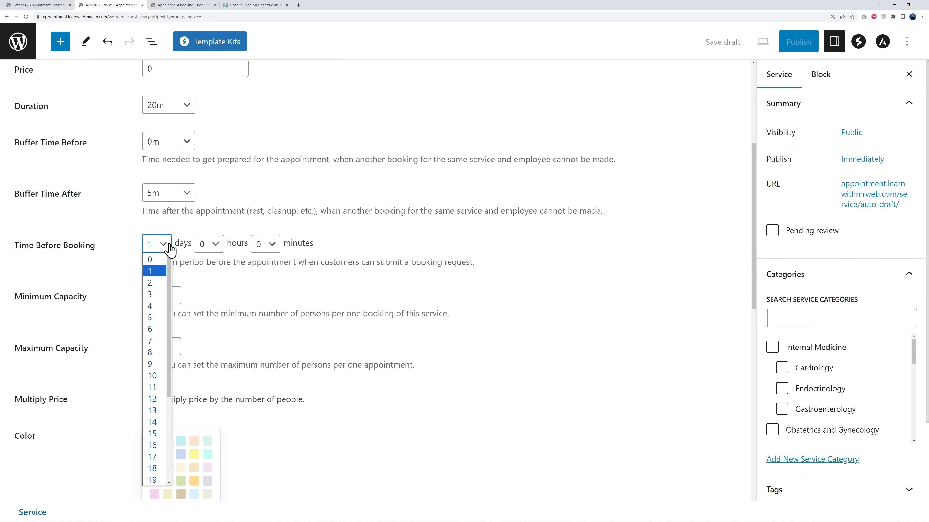
left_click(157, 283)
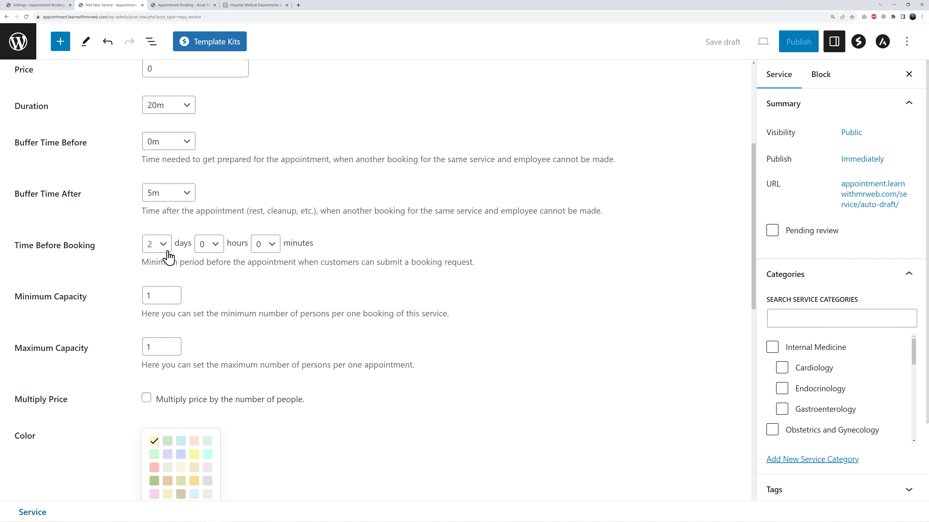
left_click(162, 246)
scroll(158, 410, "down", 4)
scroll(158, 411, "up", 4)
scroll(159, 412, "down", 4)
scroll(159, 412, "up", 4)
left_click(222, 305)
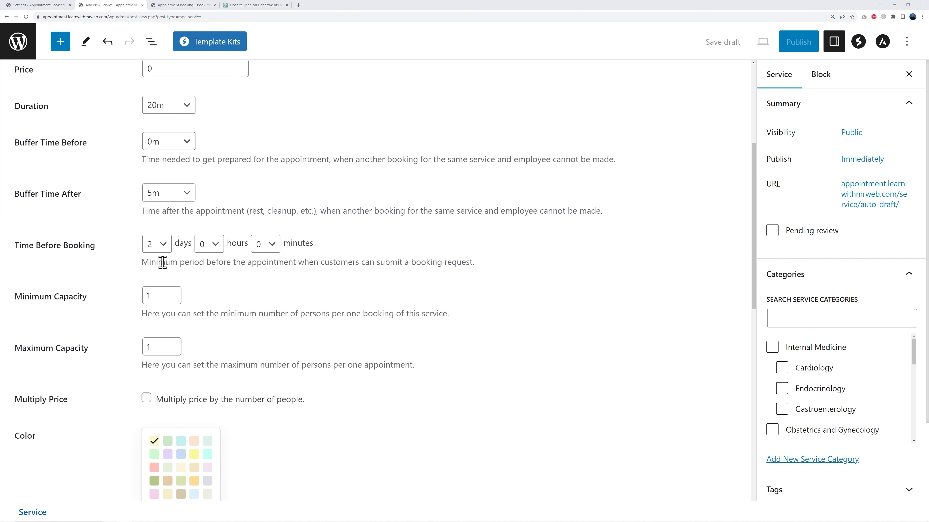
scroll(311, 303, "down", 3)
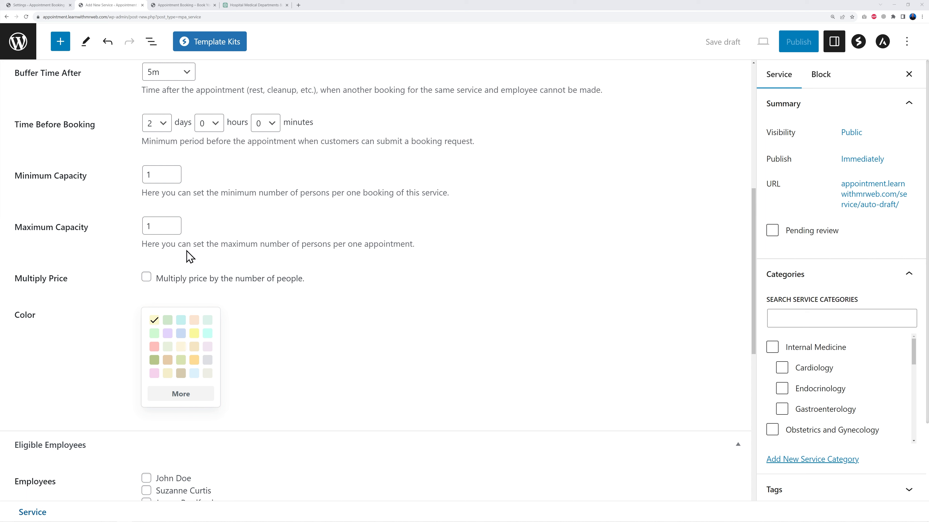
left_click(155, 226)
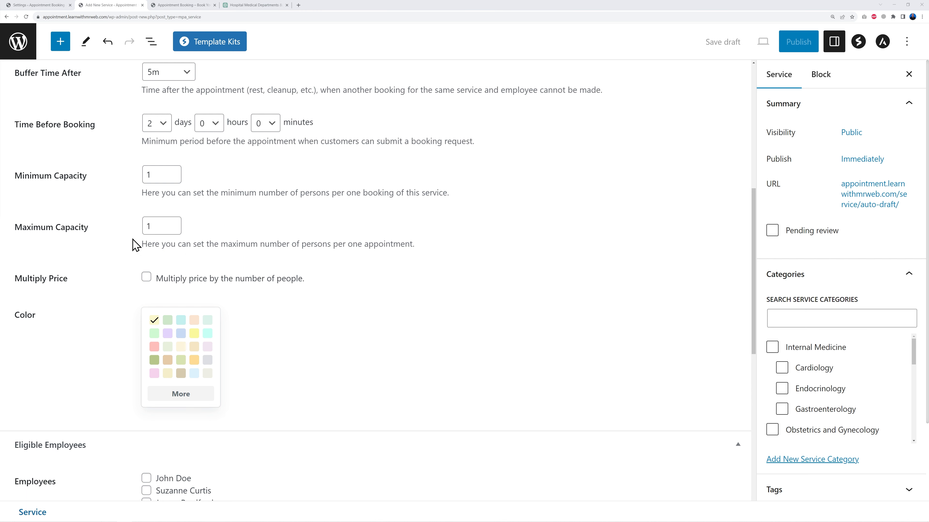
left_click(158, 227)
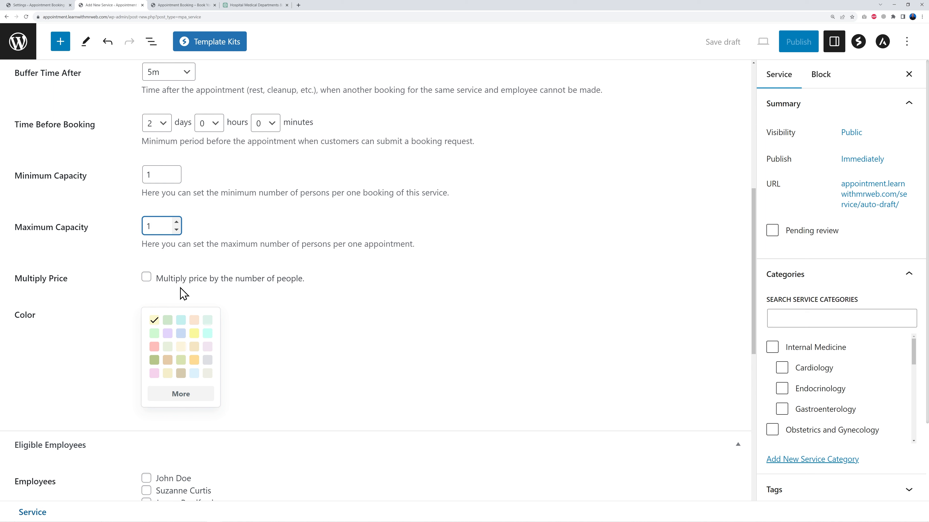
left_click(272, 225)
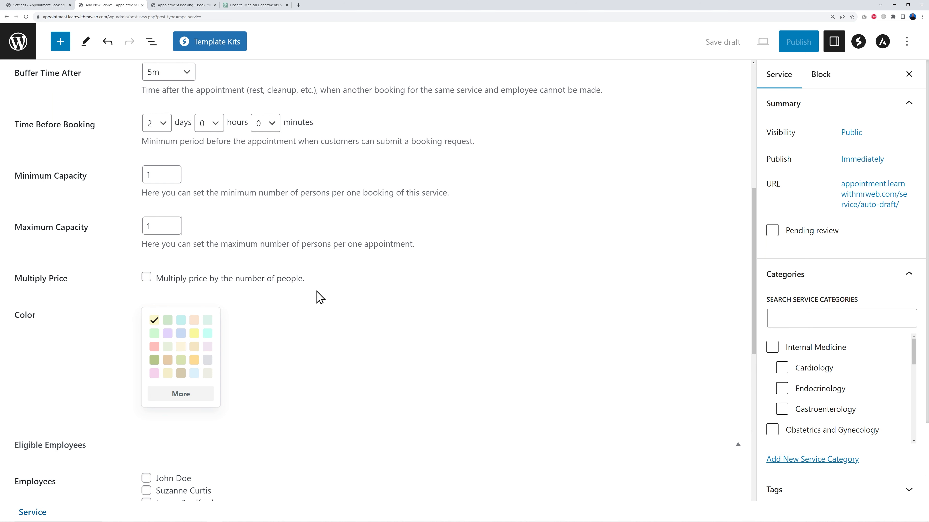
scroll(352, 276, "down", 4)
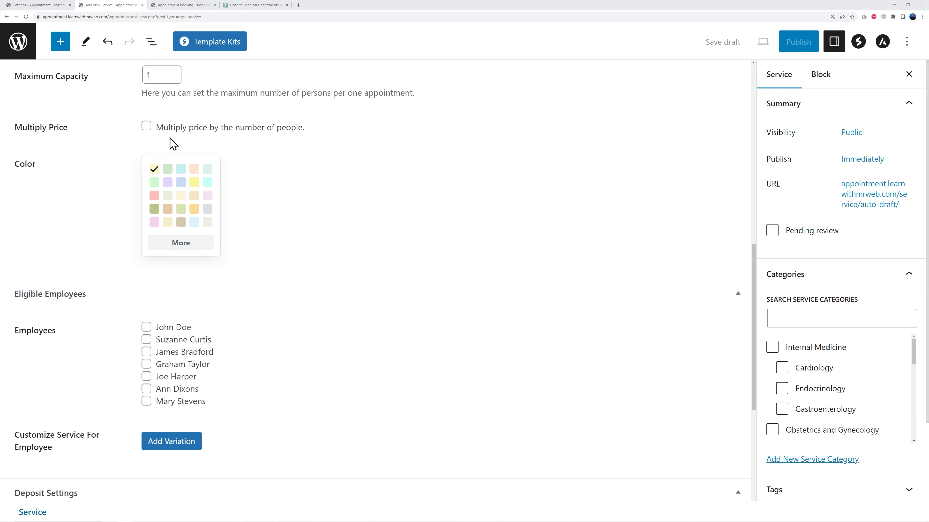
left_click(166, 127)
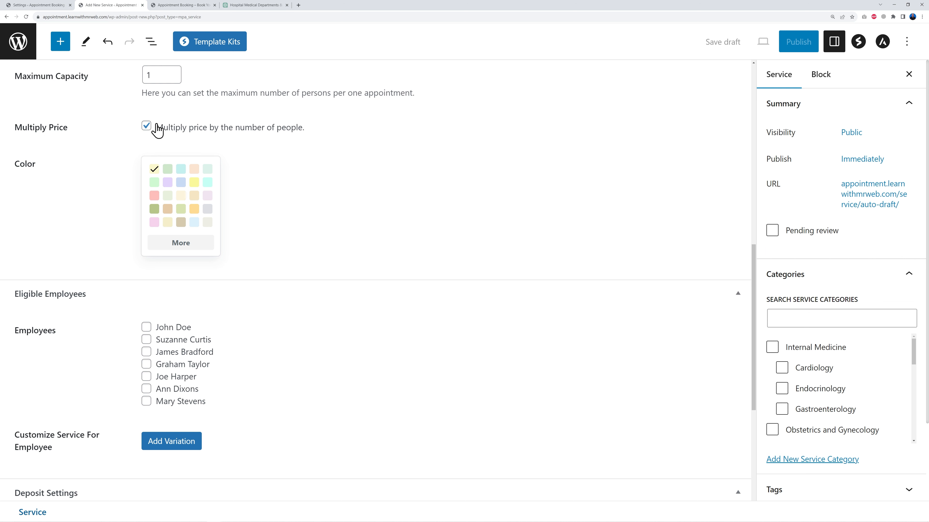
left_click(147, 126)
Choose the third colour swatch and tick the Internal Medicine and Cardiology service categories
left_click(340, 149)
left_click(180, 170)
scroll(327, 236, "down", 5)
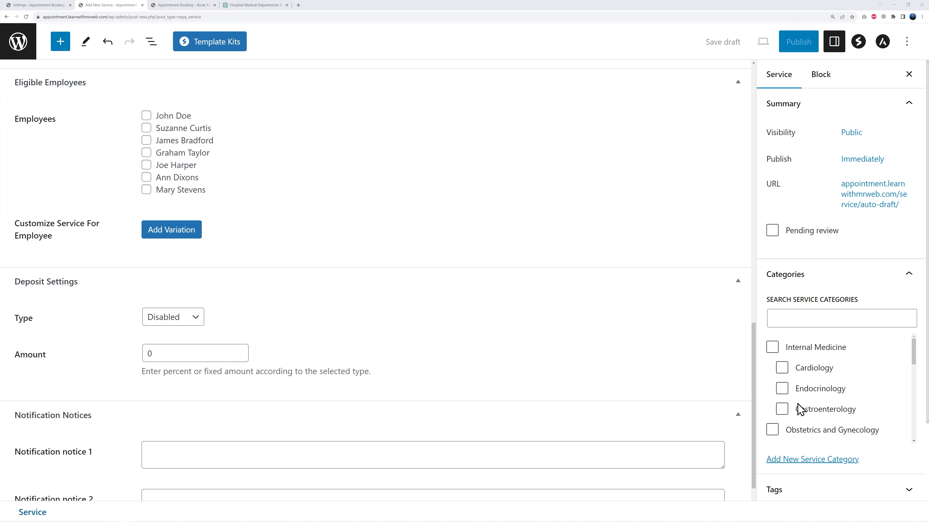
left_click(772, 347)
left_click(782, 368)
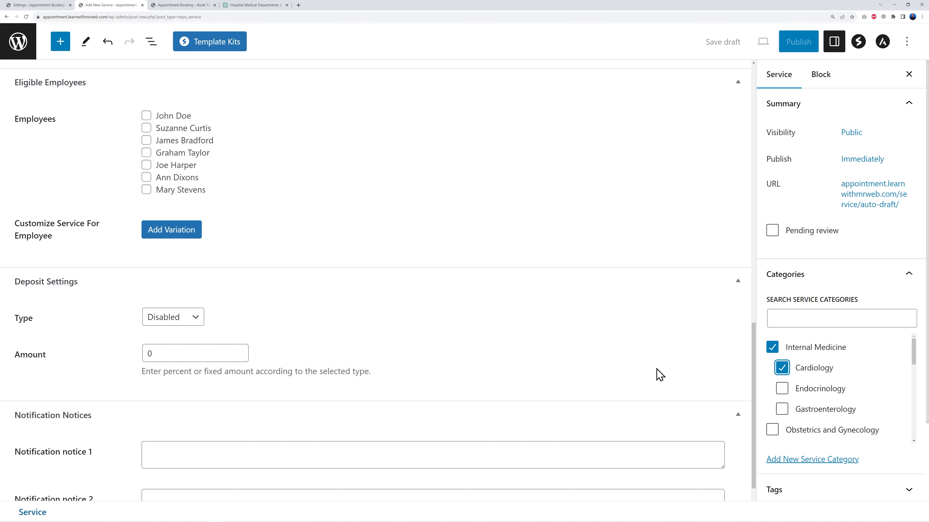
Title the service Internal Medicine / Cardiology and paste the cardiologist description as its content
scroll(630, 353, "up", 15)
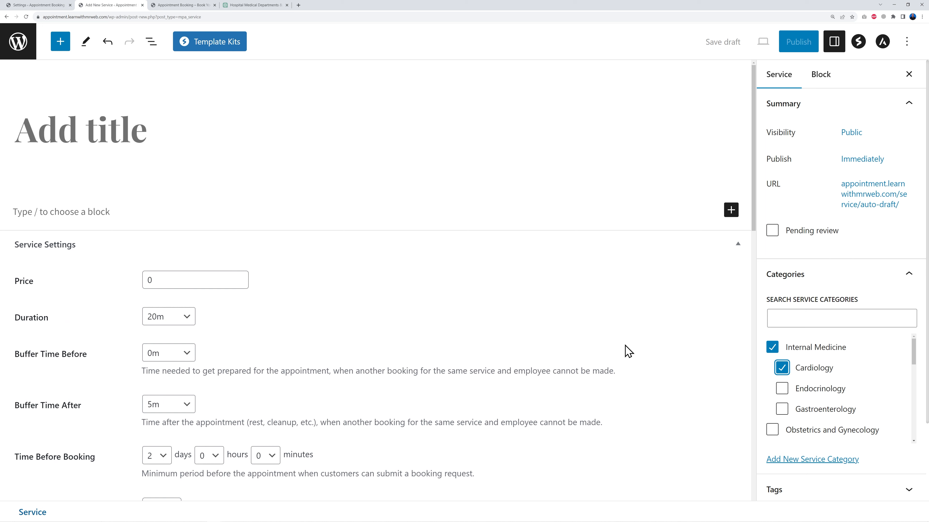
left_click(78, 135)
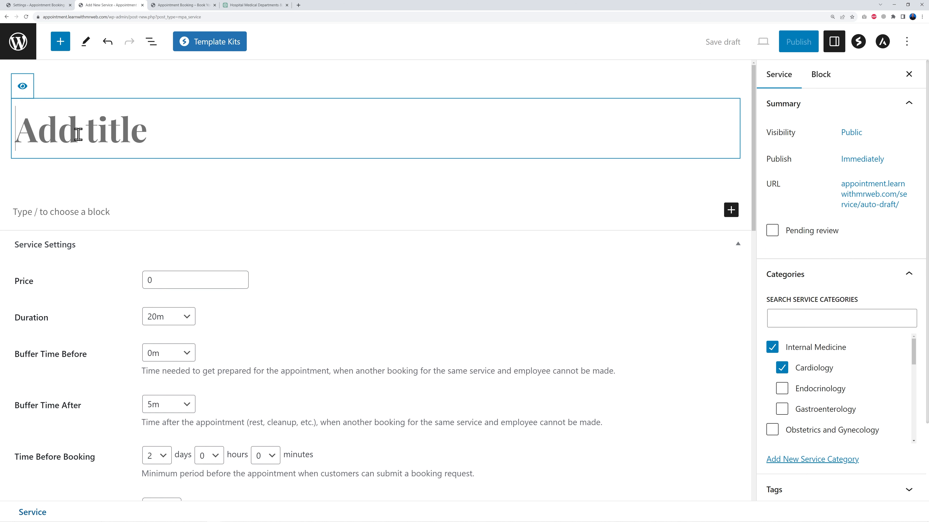
type("Internal Medici")
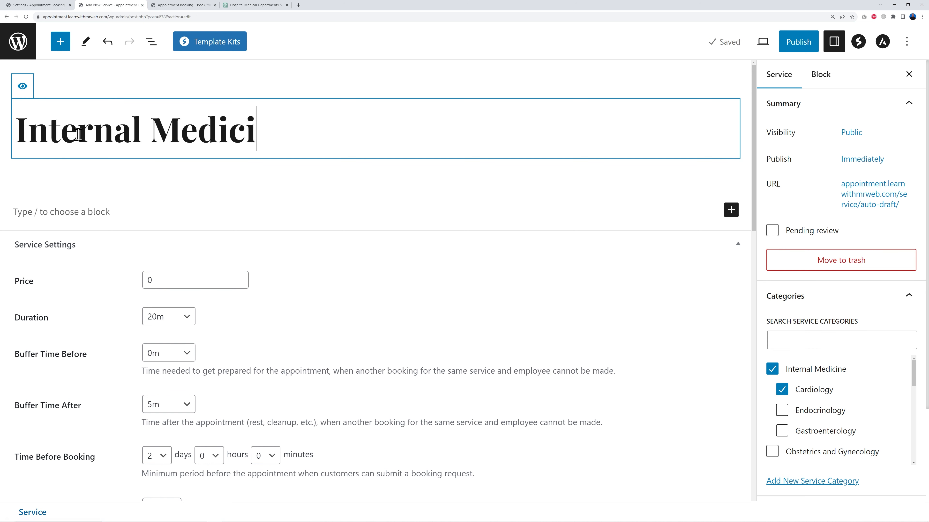
type("ne / ")
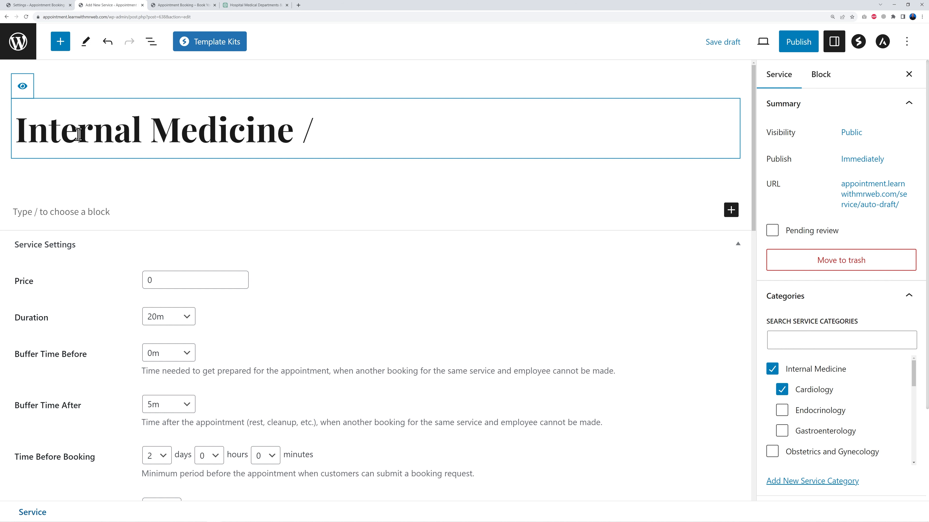
type("Cardiolo")
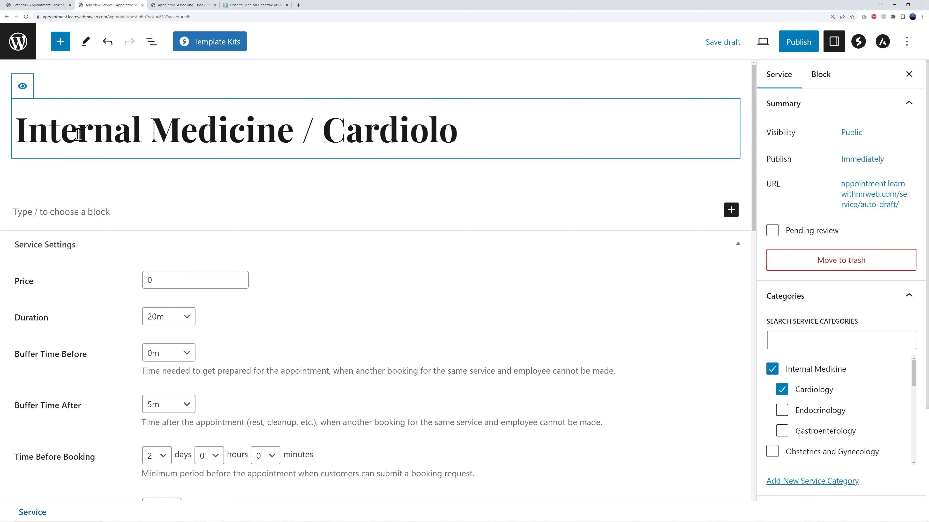
type("gy")
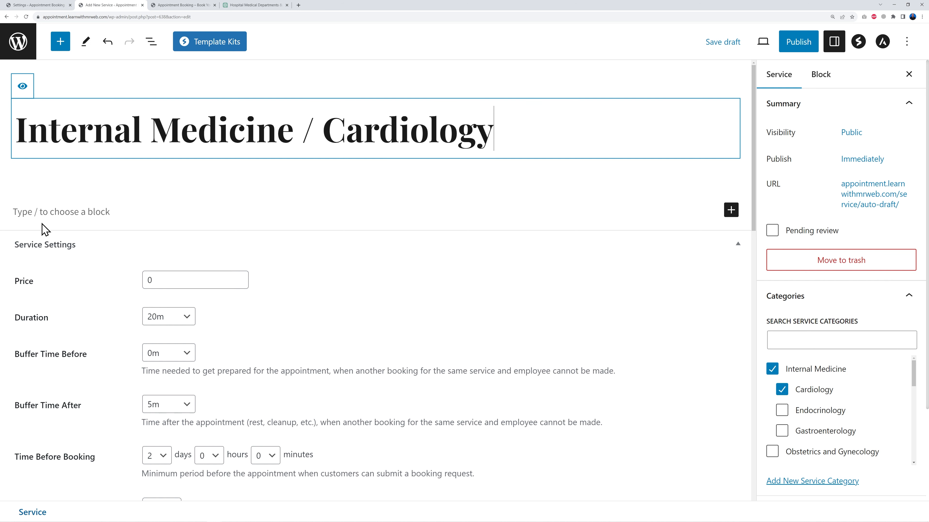
left_click(51, 210)
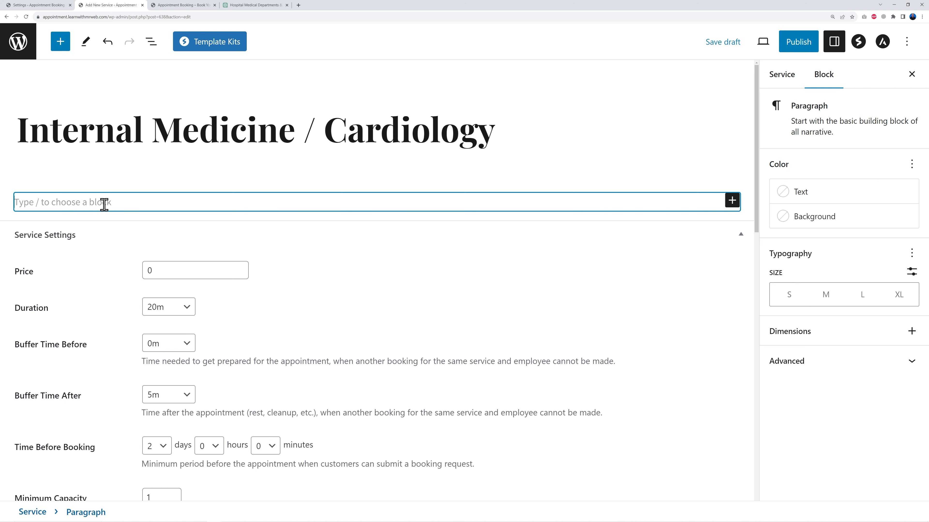
type("A cardiologist is a heart specialist who diagnoses and treats heart-related conditions, such as heart disease and arrhythmias. They use various diagnostic tools and therapies to help patients maintain heart health.")
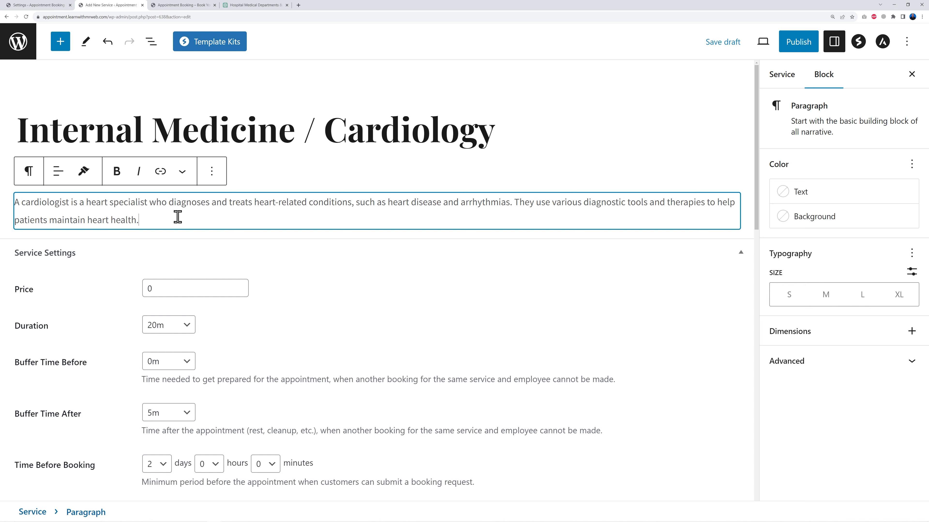
scroll(603, 342, "down", 10)
scroll(603, 344, "down", 5)
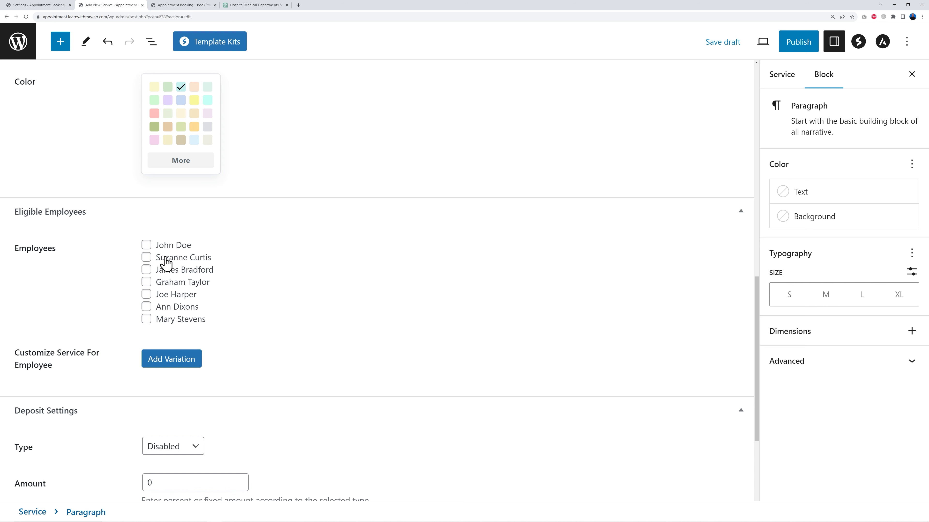
left_click(147, 245)
left_click(147, 308)
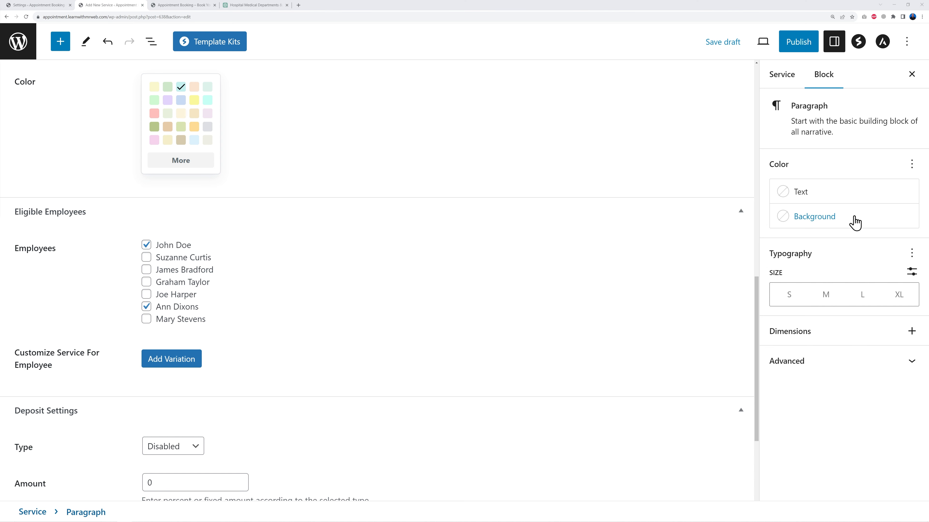
left_click(783, 77)
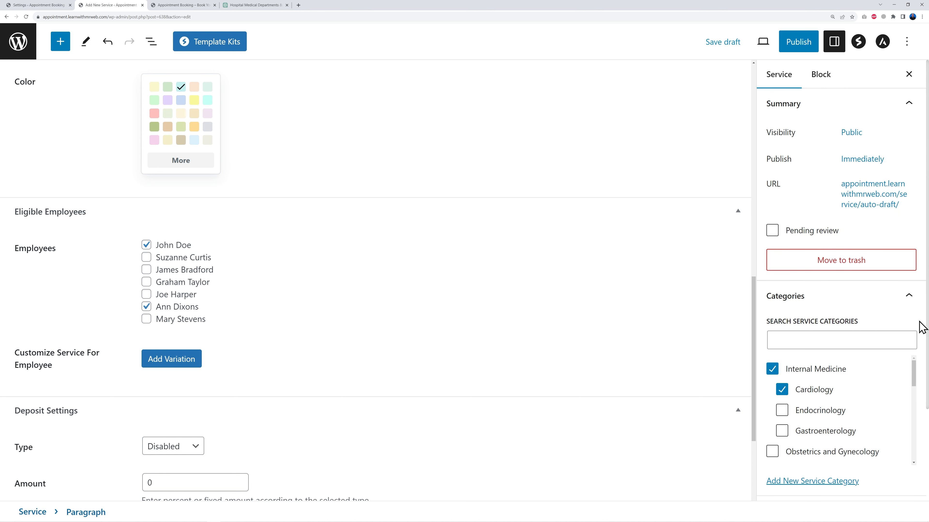
scroll(921, 327, "down", 2)
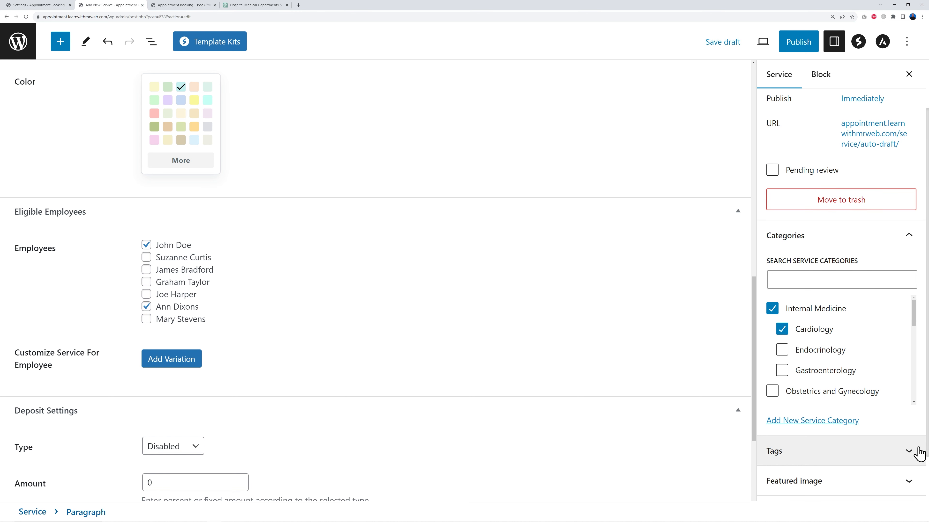
scroll(452, 292, "down", 2)
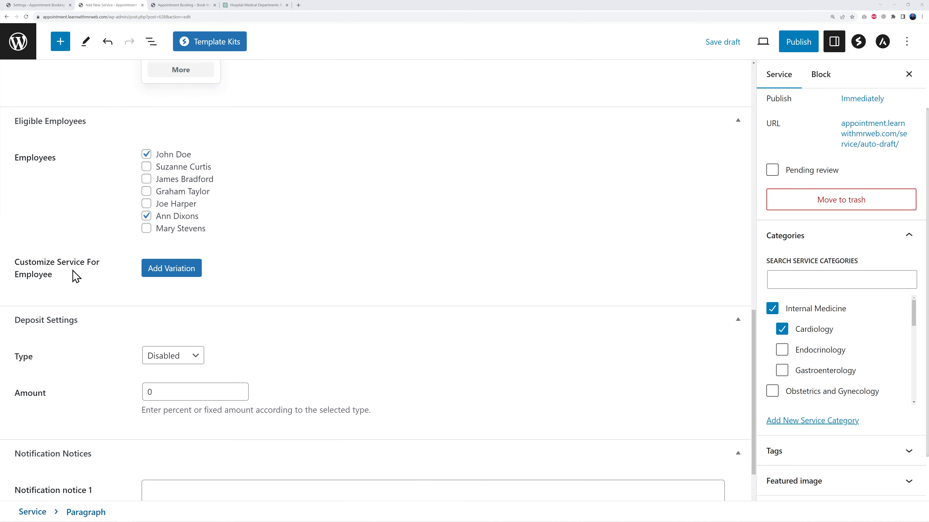
left_click(154, 275)
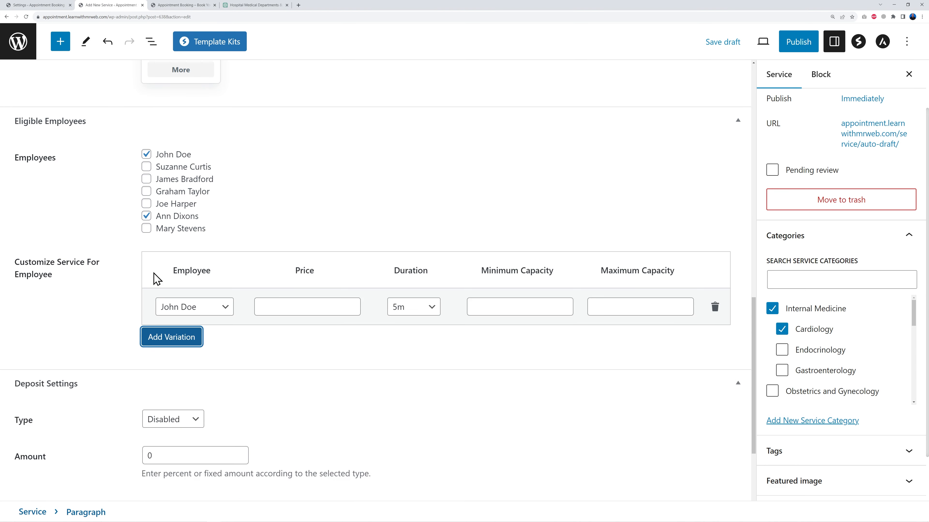
left_click(228, 311)
left_click(227, 312)
left_click(317, 308)
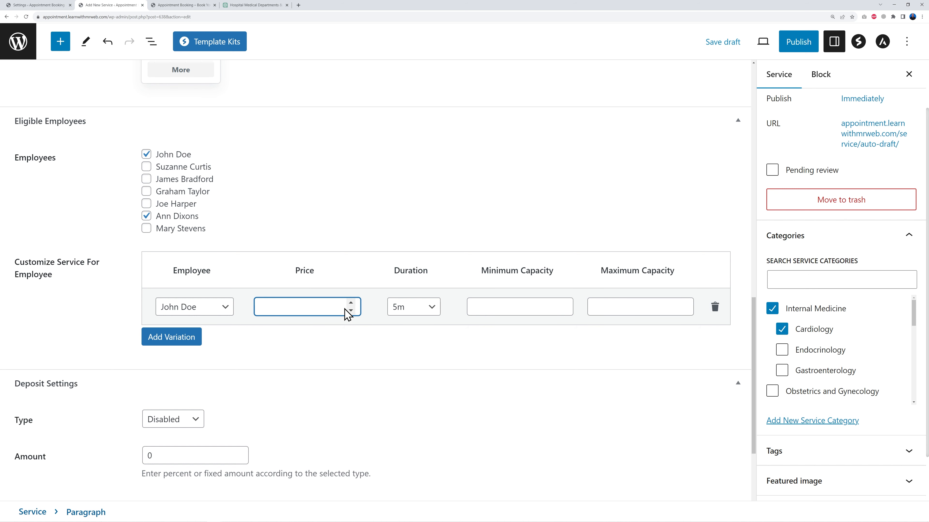
left_click(714, 308)
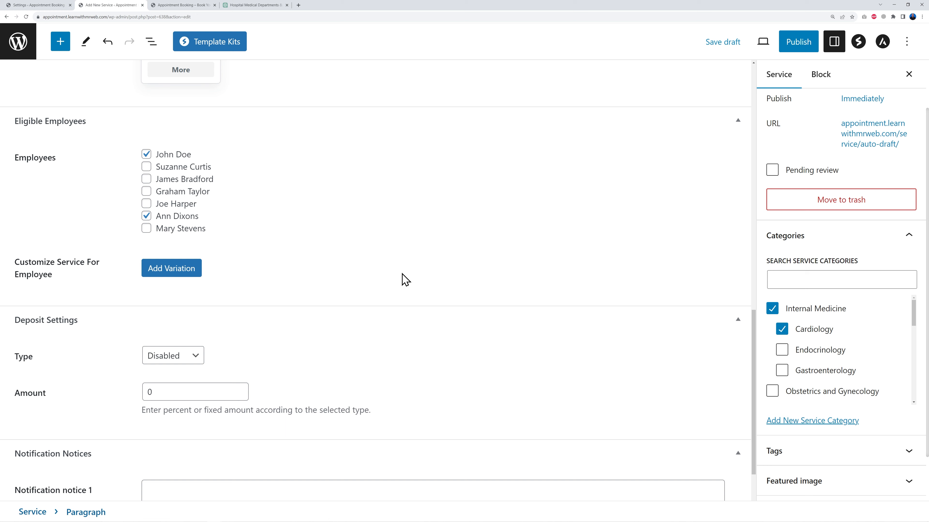
Set the service price to 150
scroll(414, 282, "up", 12)
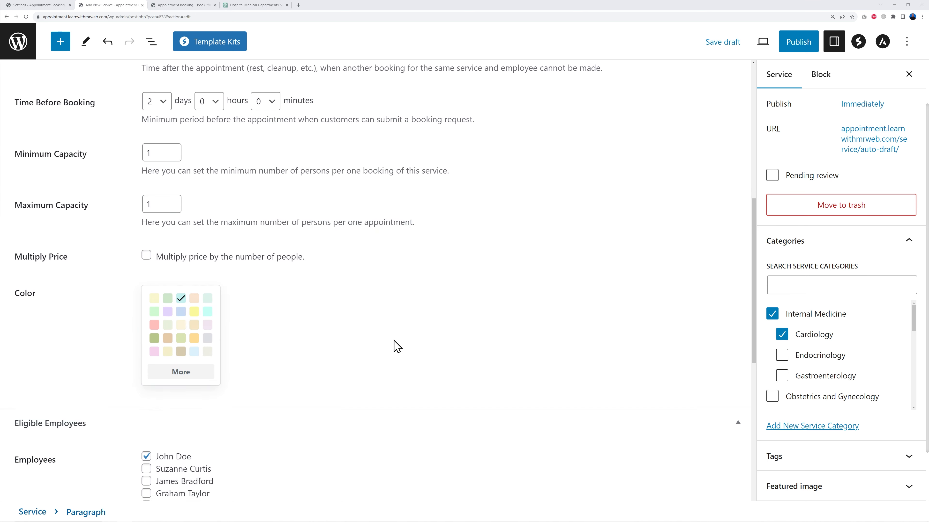
double_click(181, 197)
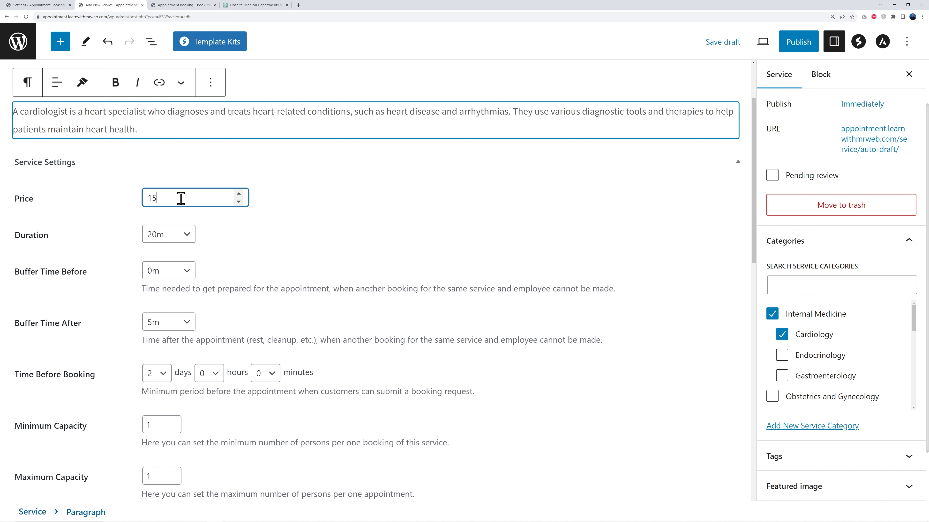
left_click(251, 227)
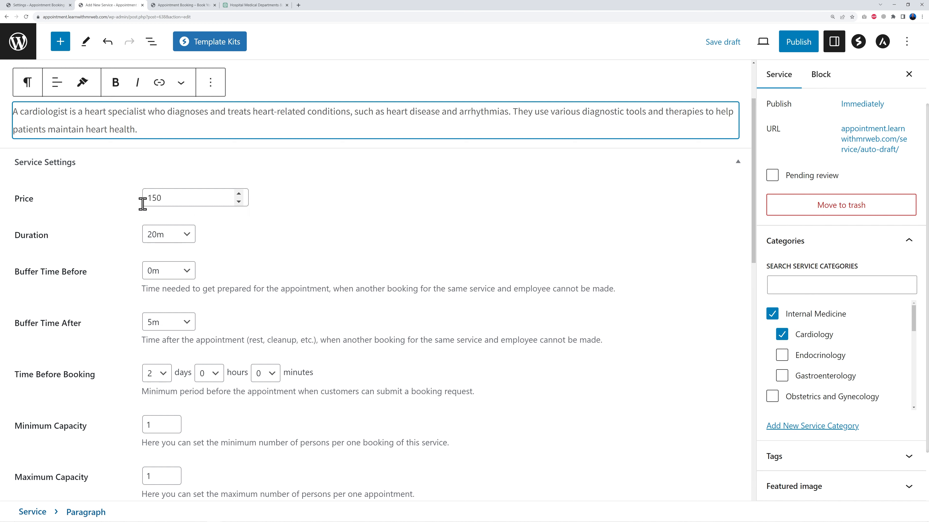
scroll(446, 286, "down", 10)
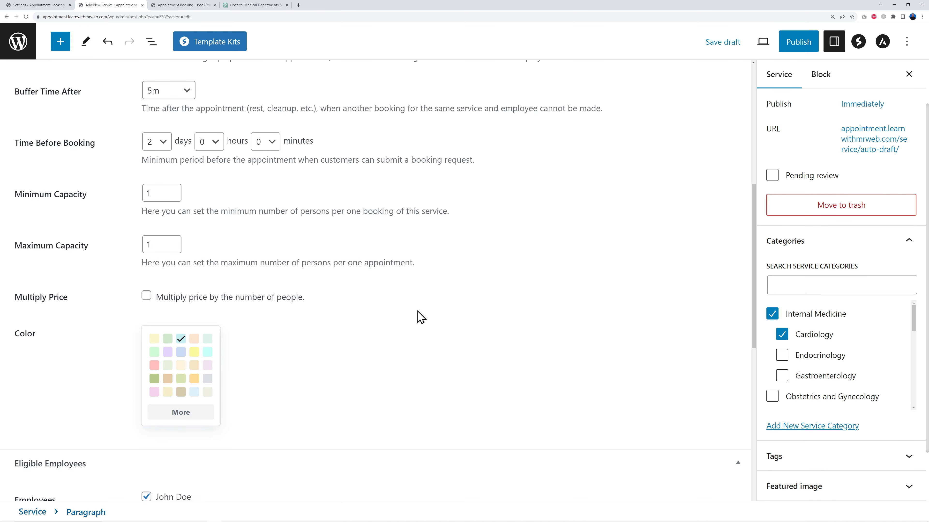
scroll(297, 369, "down", 2)
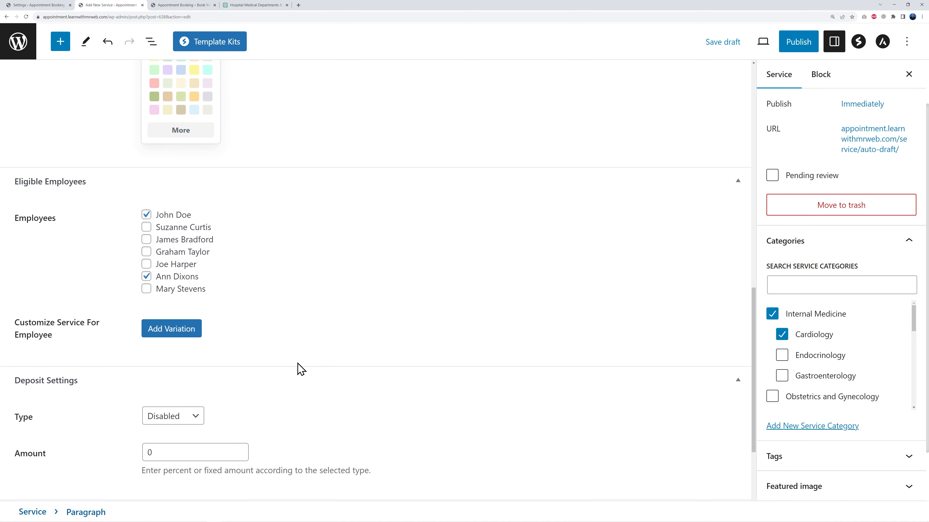
left_click(178, 329)
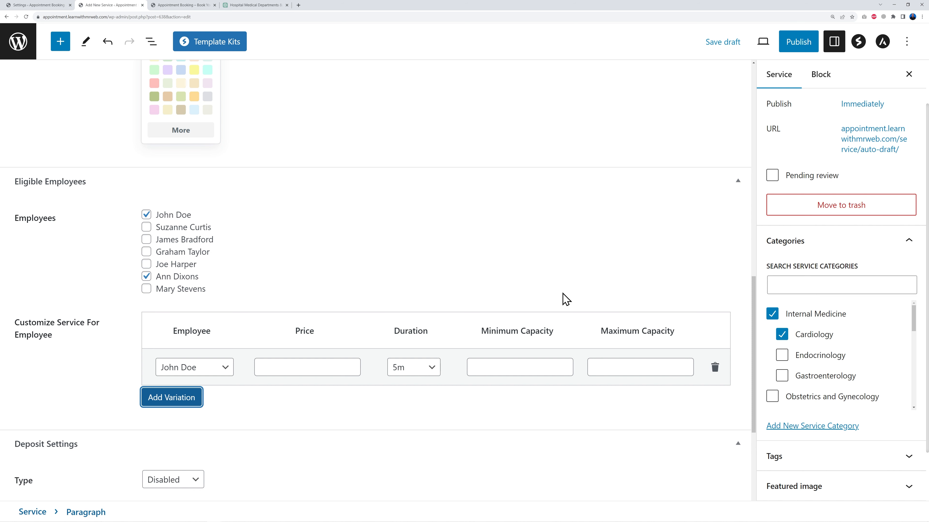
left_click(714, 367)
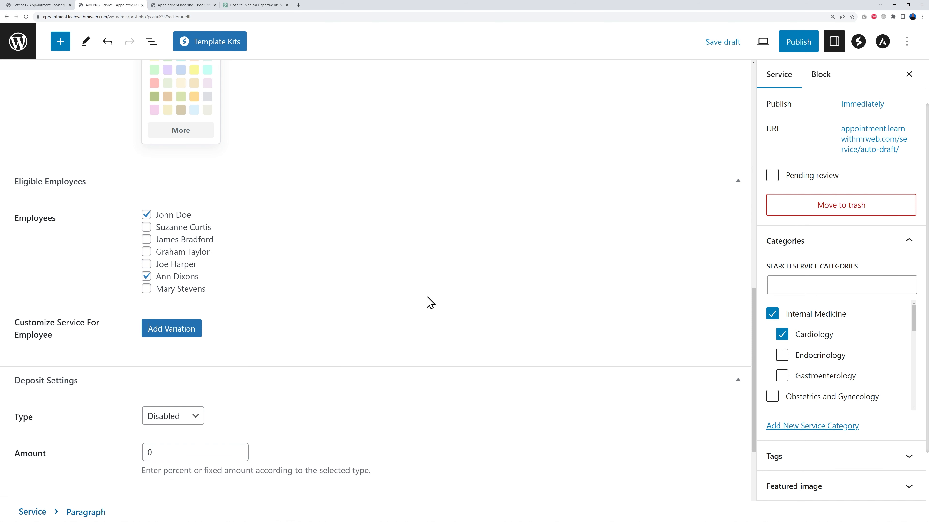
Set the deposit type to Percentage with an amount of 50
scroll(427, 302, "down", 4)
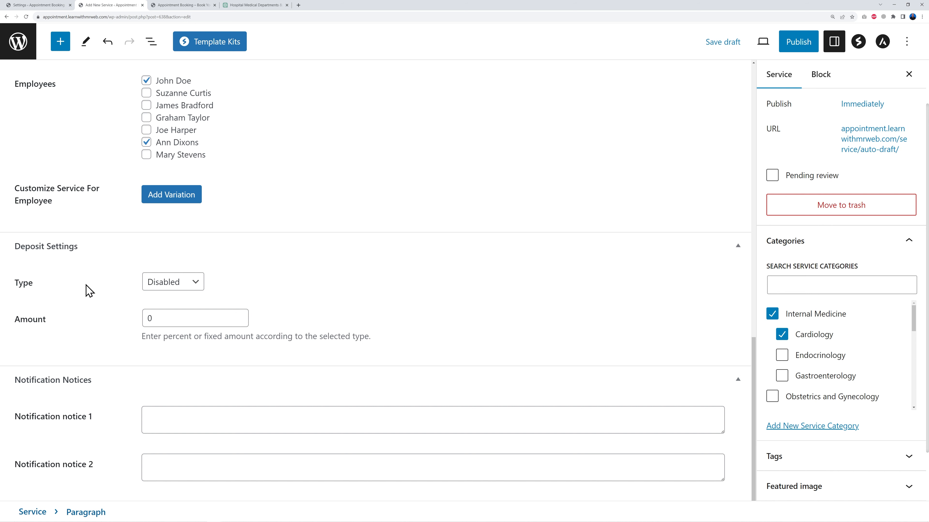
left_click(192, 284)
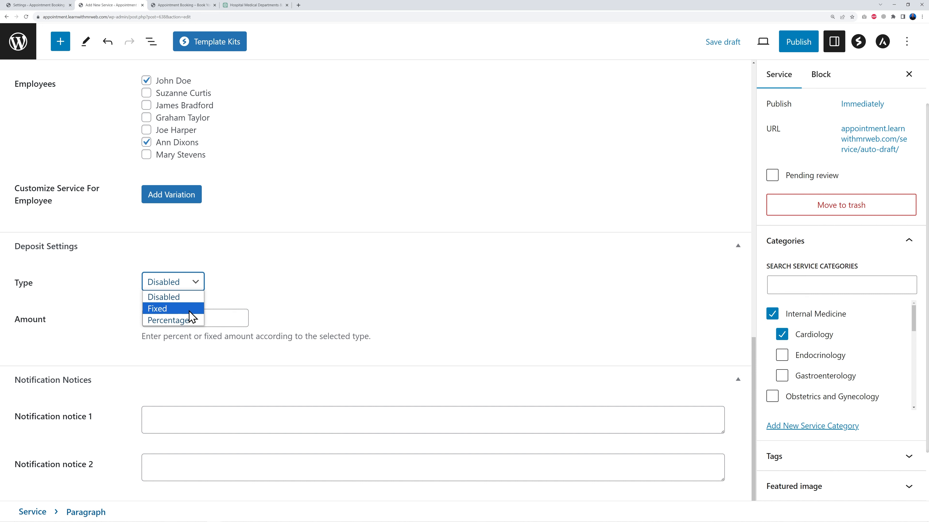
left_click(169, 320)
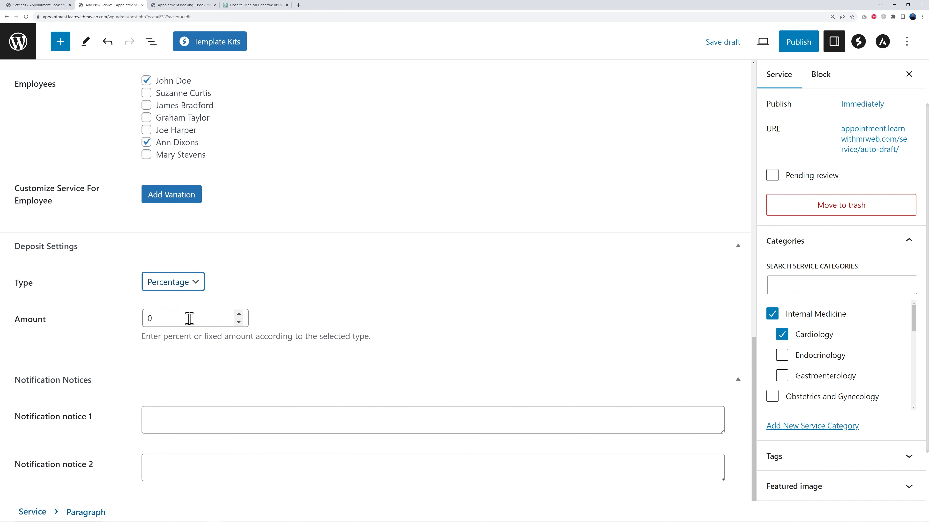
double_click(159, 318)
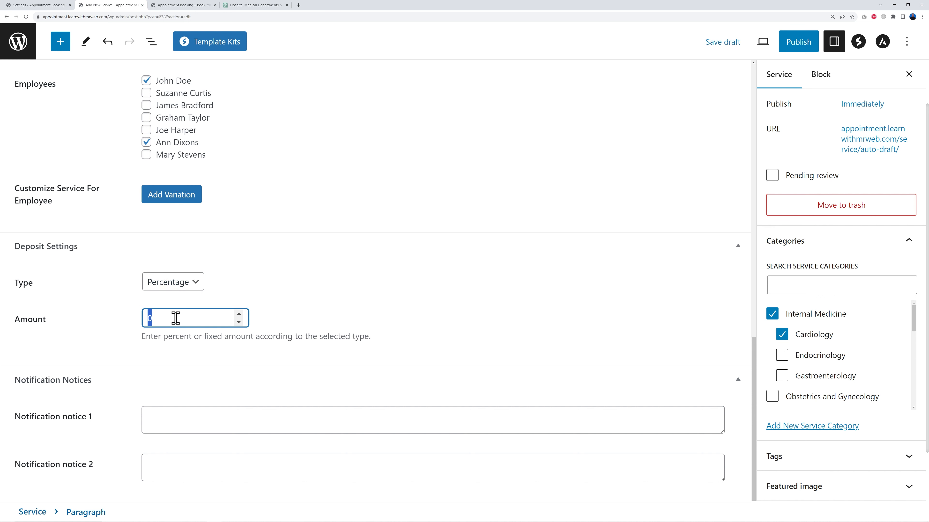
left_click(325, 299)
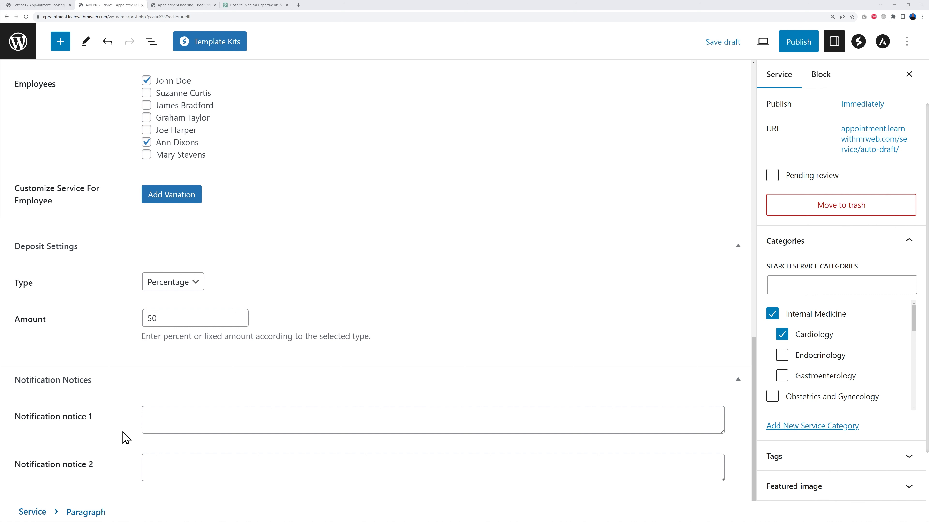
Paste the reminder 'If you take any medications, please bring them with you during your visit to the cardiology department' into Notification notice 1
left_click(150, 426)
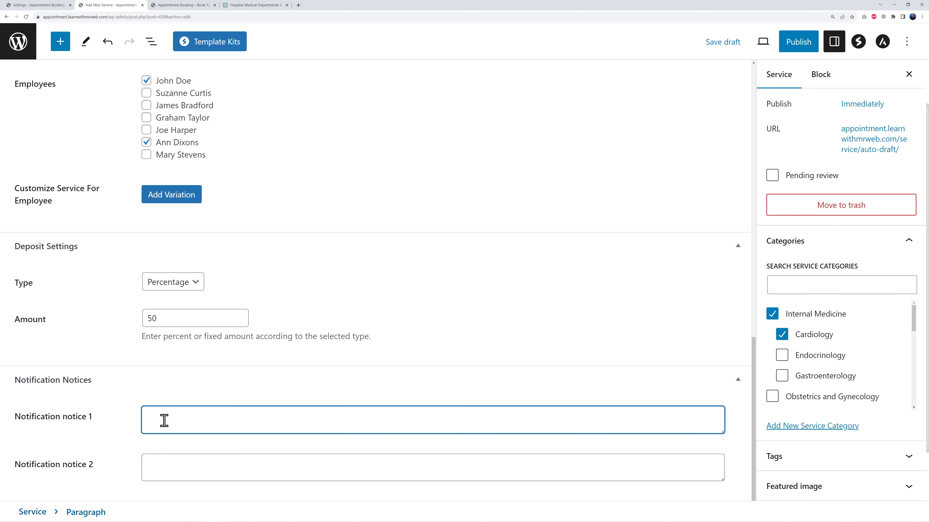
type("If you take any medications, please bring them with you during your visit to the cardiology department")
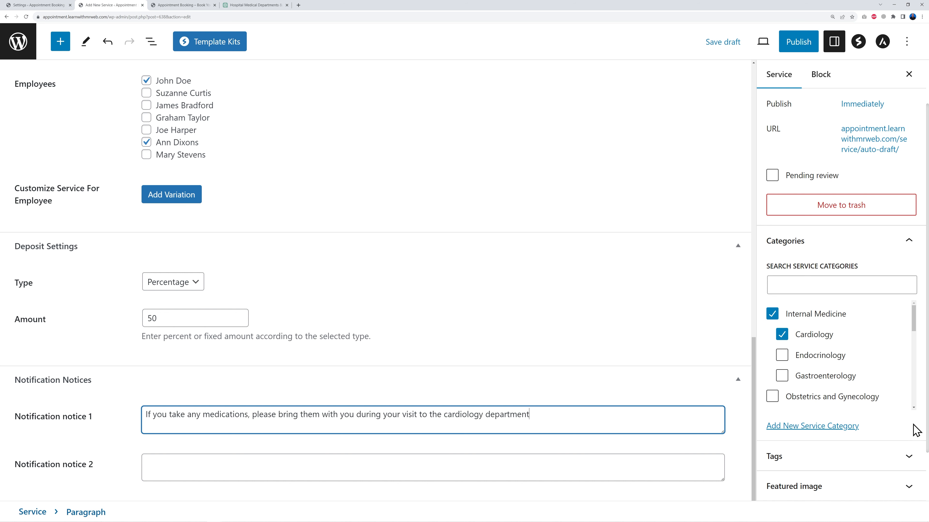
Set the featured image to the blood pressure monitor photo from a free-image search for cardiology
scroll(914, 421, "down", 2)
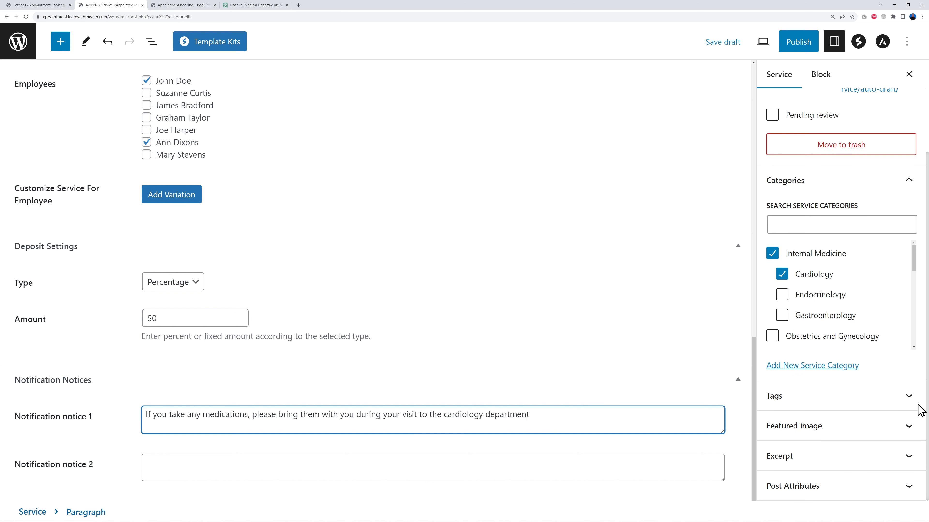
left_click(909, 430)
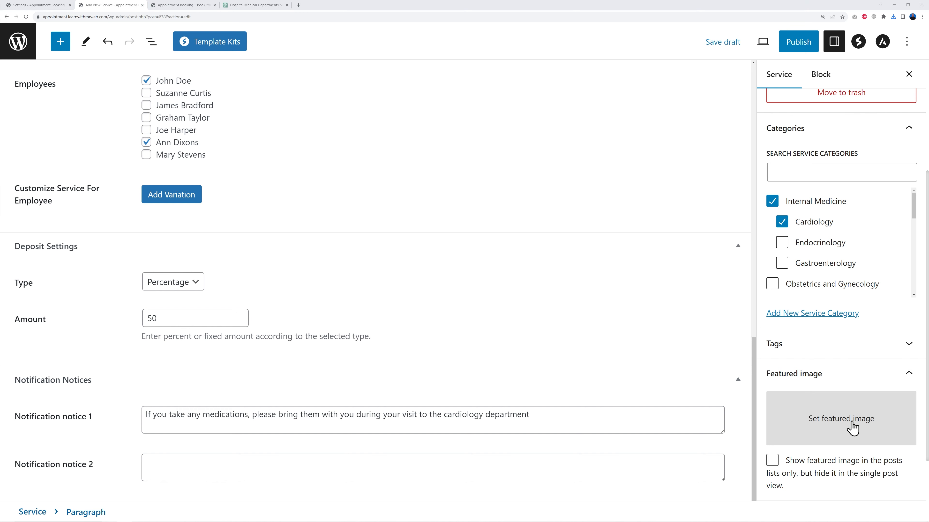
left_click(852, 424)
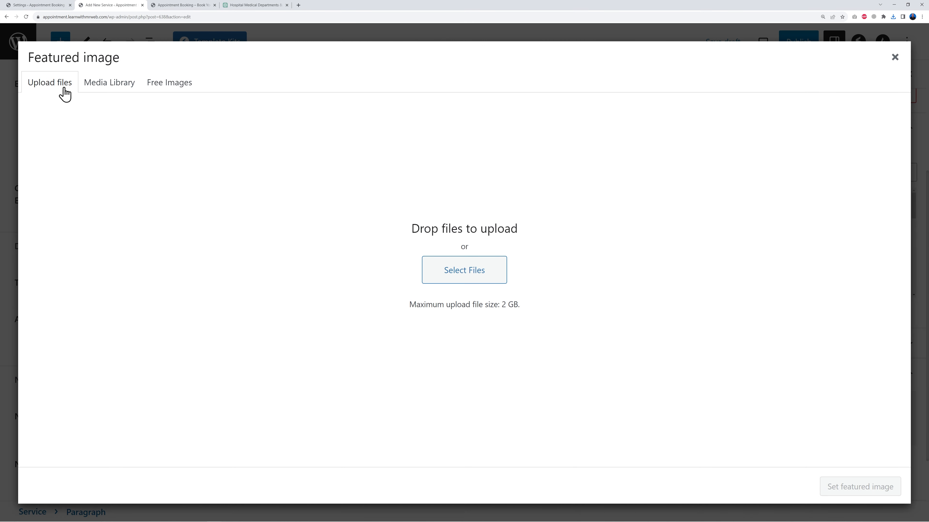
left_click(106, 88)
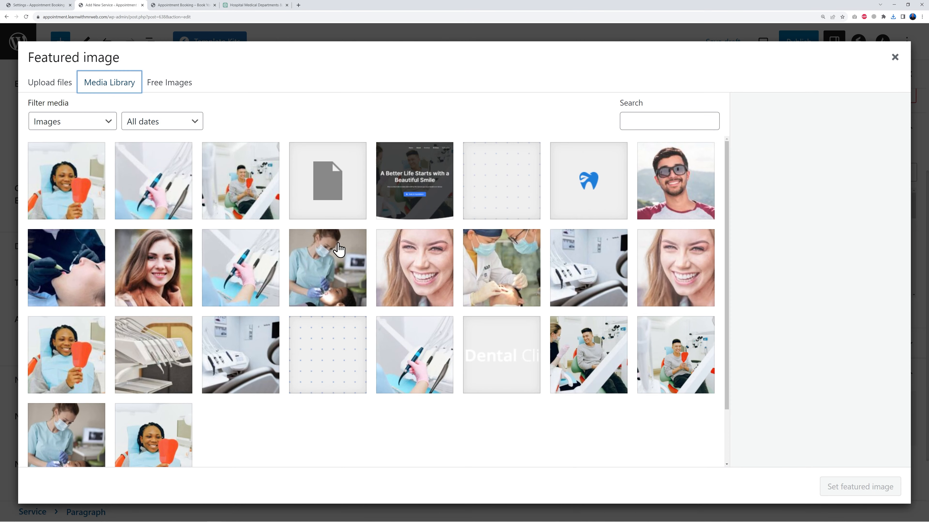
left_click(179, 85)
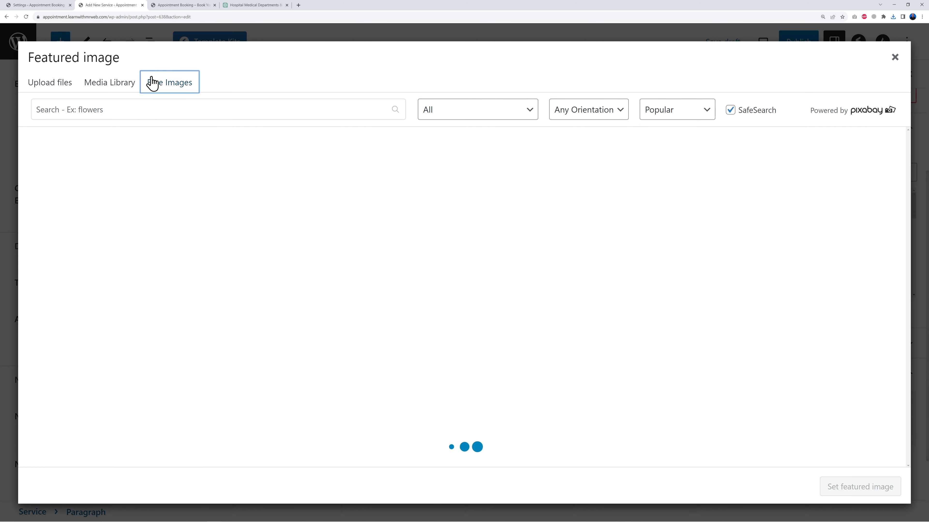
left_click(178, 109)
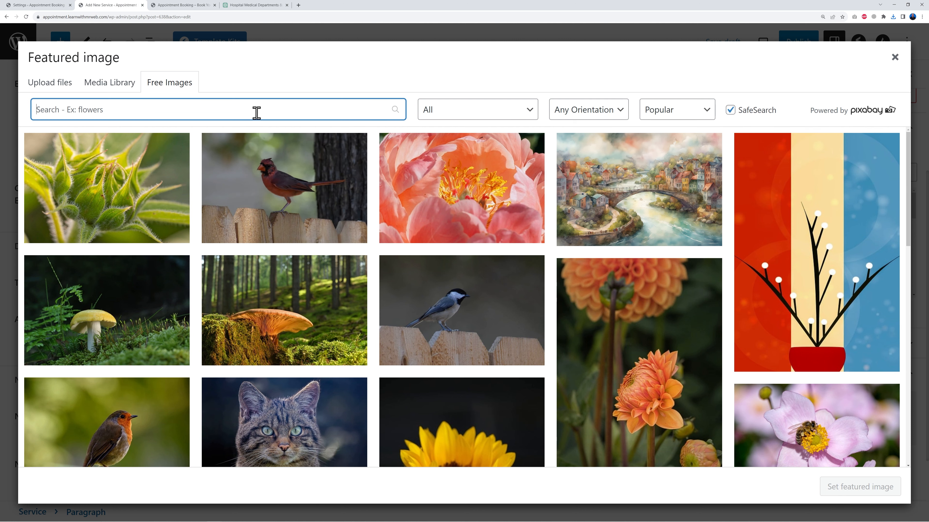
type("cardiology")
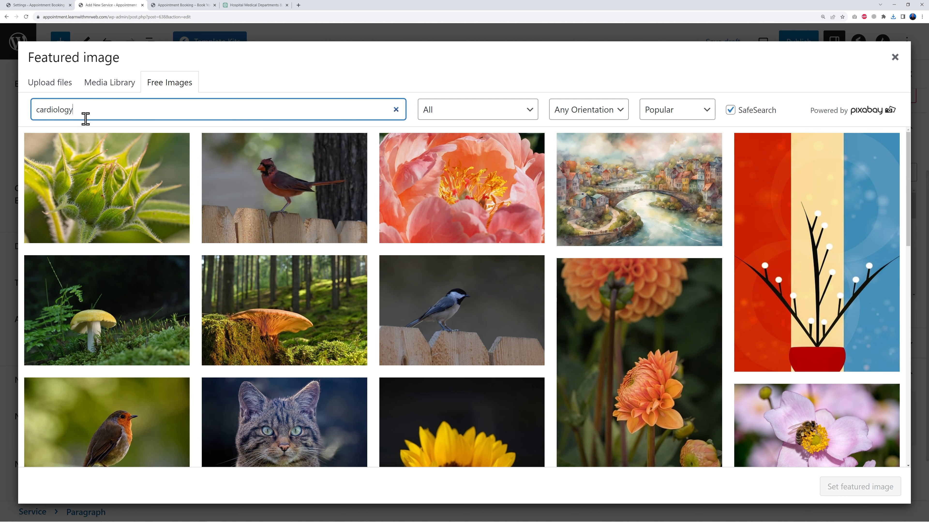
key("Return")
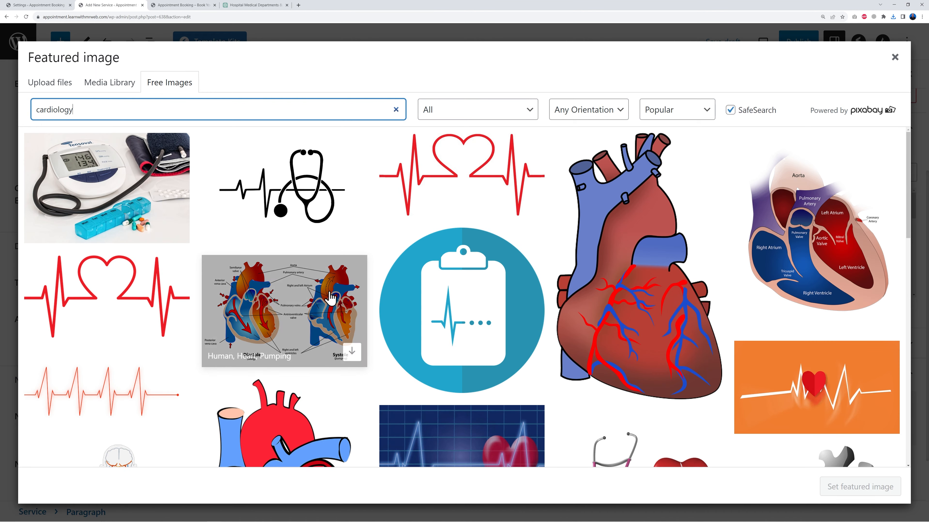
left_click(123, 212)
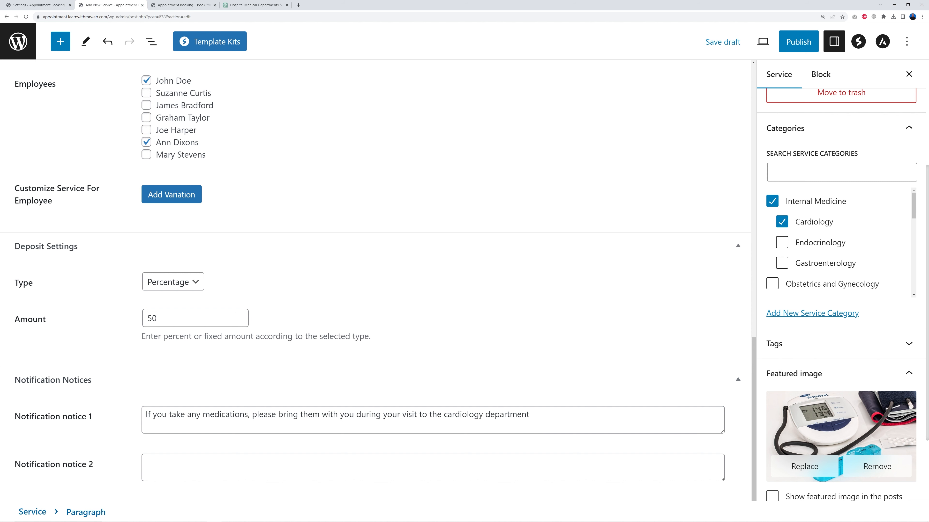
Publish the Internal Medicine / Cardiology service
scroll(908, 358, "down", 2)
scroll(908, 360, "down", 1)
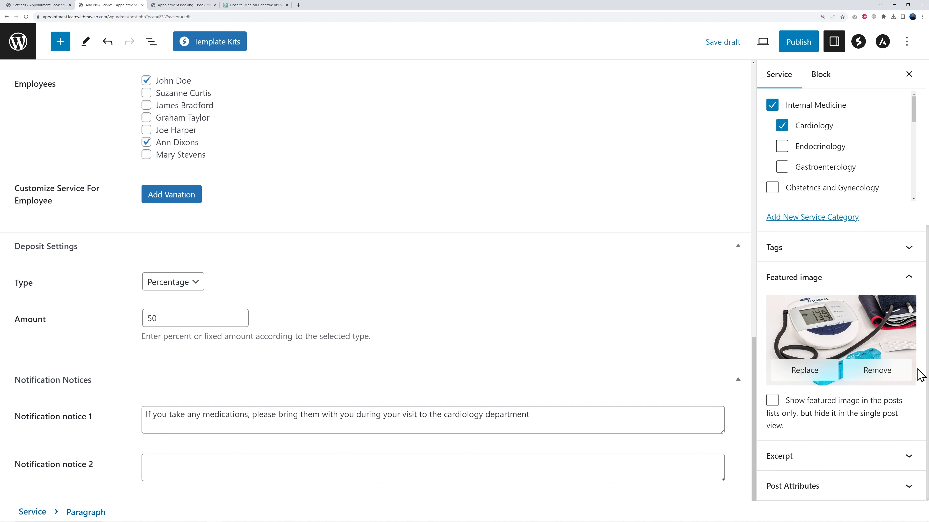
scroll(919, 375, "up", 6)
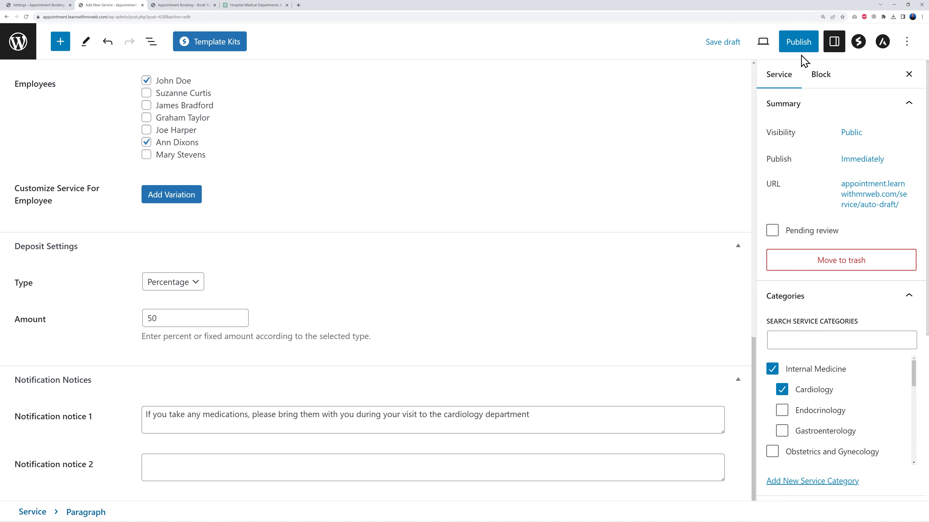
left_click(801, 43)
left_click(797, 45)
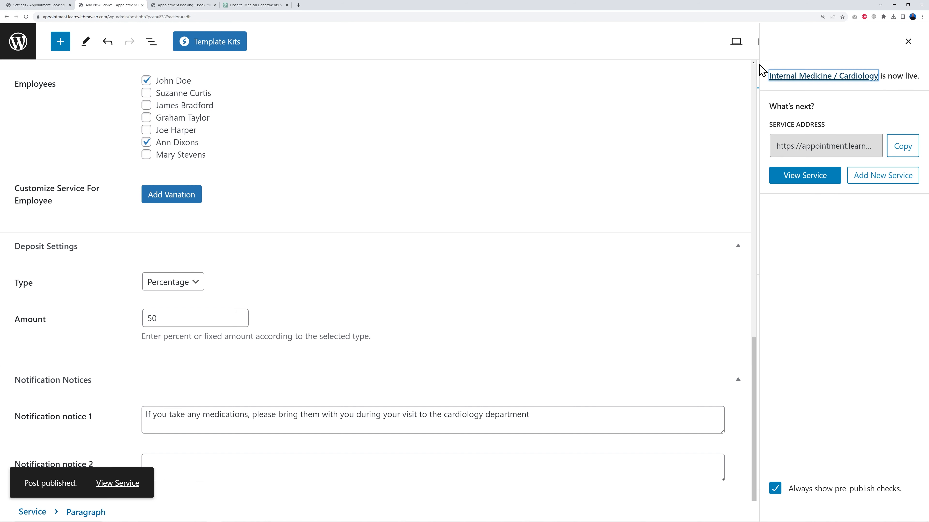
Leave the editor for the services list and open the appointment Schedules page
left_click(18, 41)
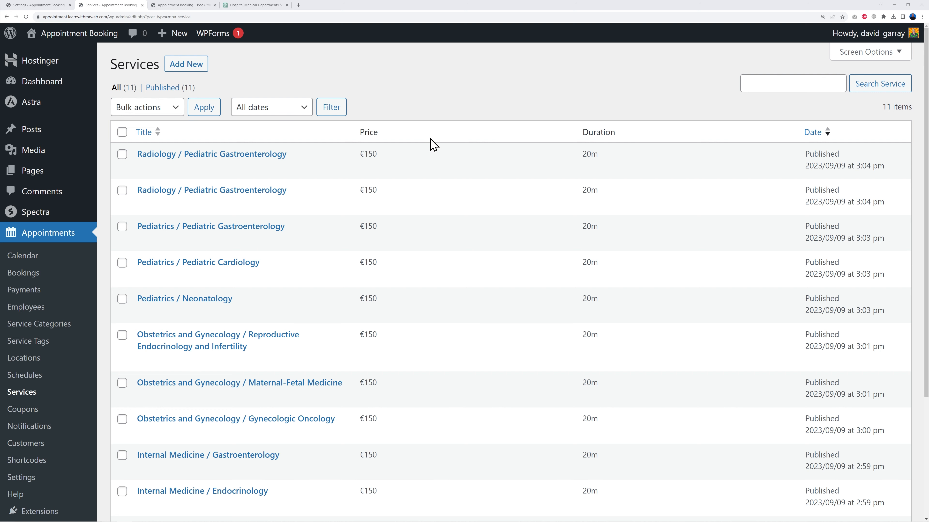
scroll(458, 365, "down", 3)
scroll(464, 377, "up", 3)
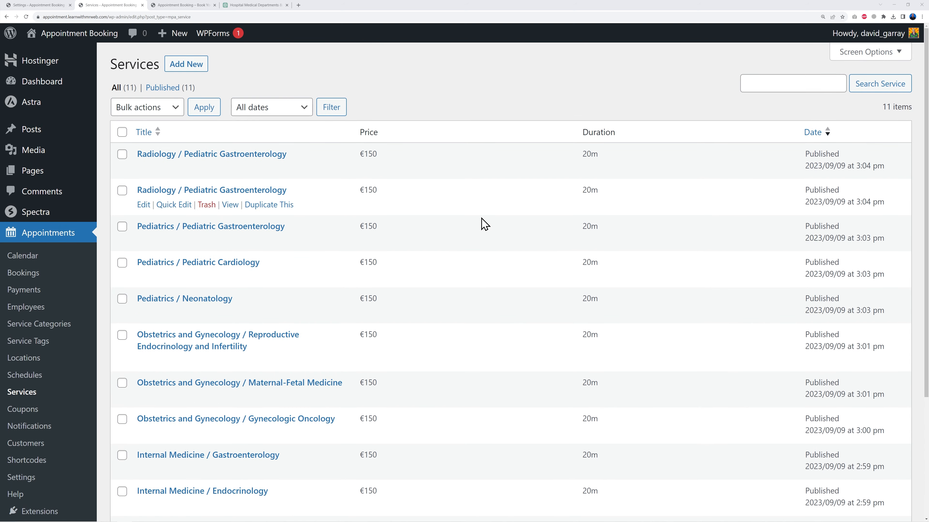
left_click(36, 377)
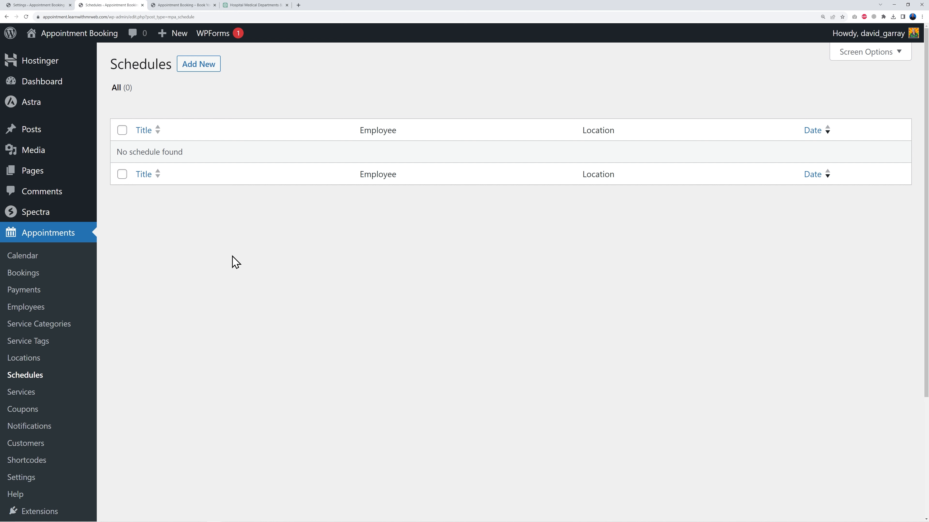
Start a new schedule and title it Radiology, copying the word from the services list
left_click(197, 66)
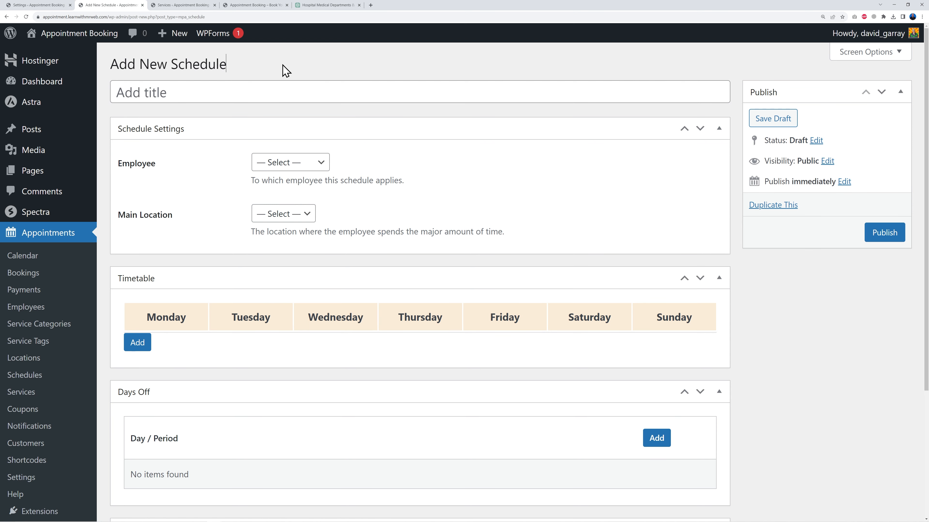
left_click(199, 5)
left_click_drag(135, 154, 180, 154)
key("ctrl+c")
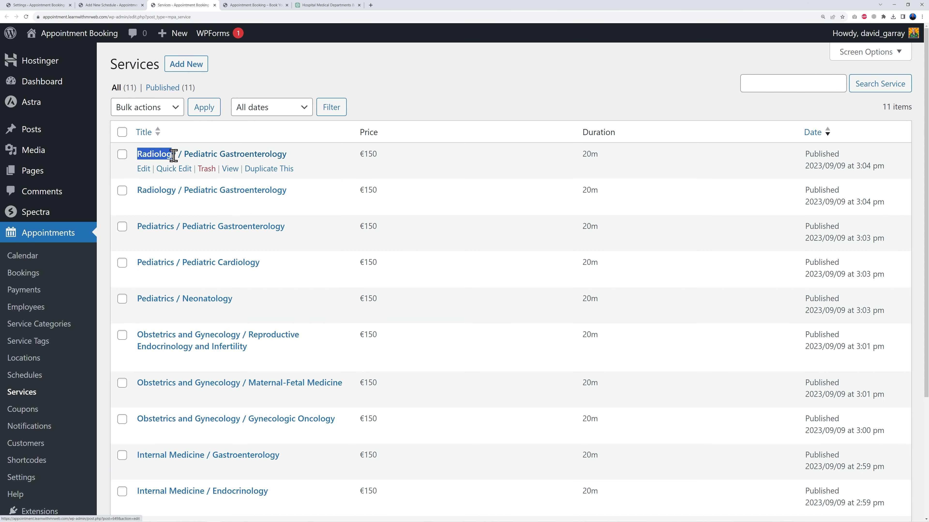
left_click(110, 5)
left_click(178, 93)
key("ctrl+v")
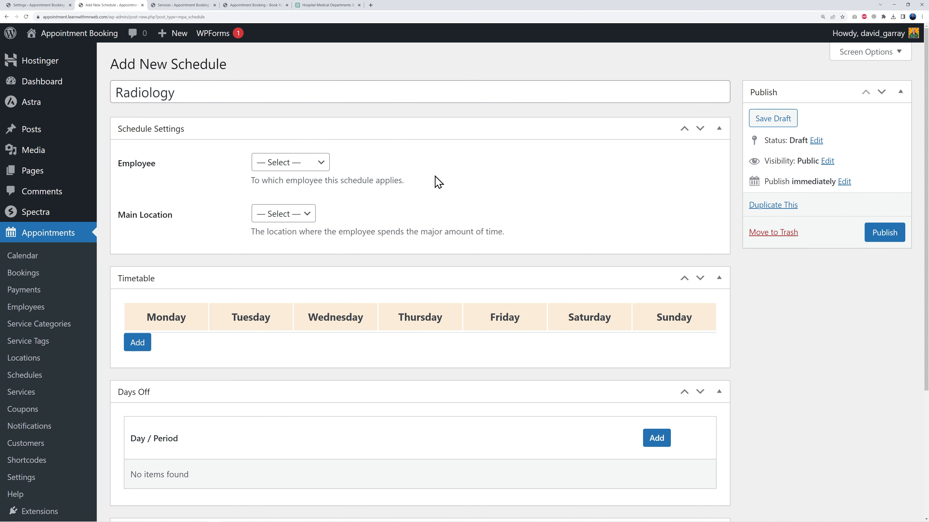
Check which employees are eligible for the Radiology / Pediatric Gastroenterology service
left_click(321, 163)
left_click(421, 208)
left_click(198, 5)
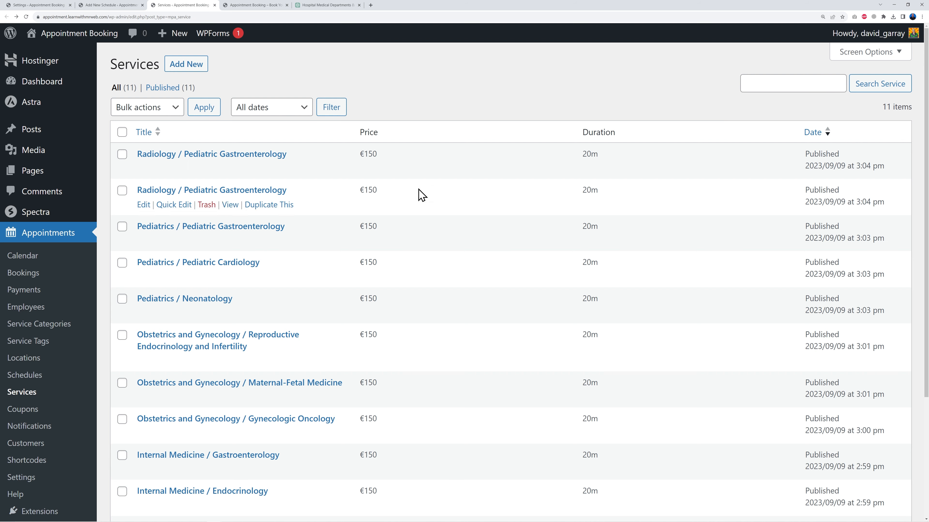
left_click(250, 157)
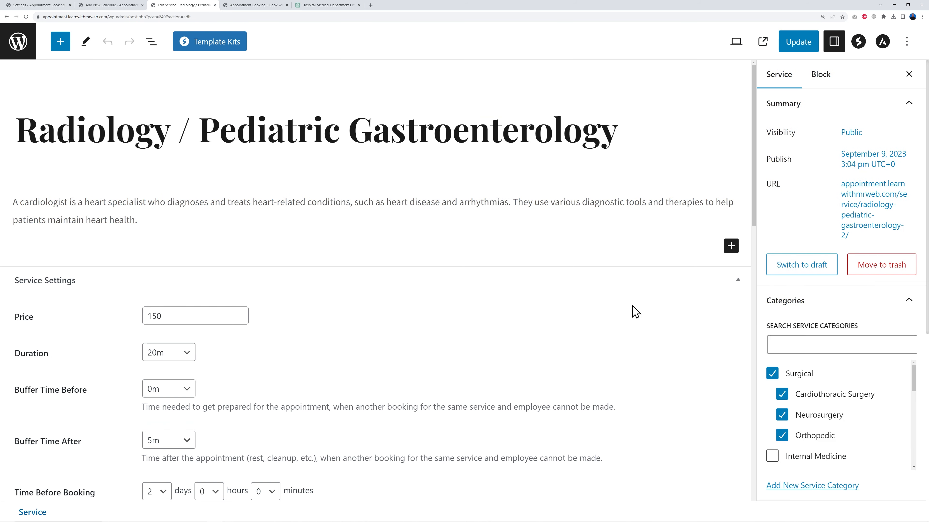
scroll(626, 307, "down", 8)
scroll(654, 335, "down", 8)
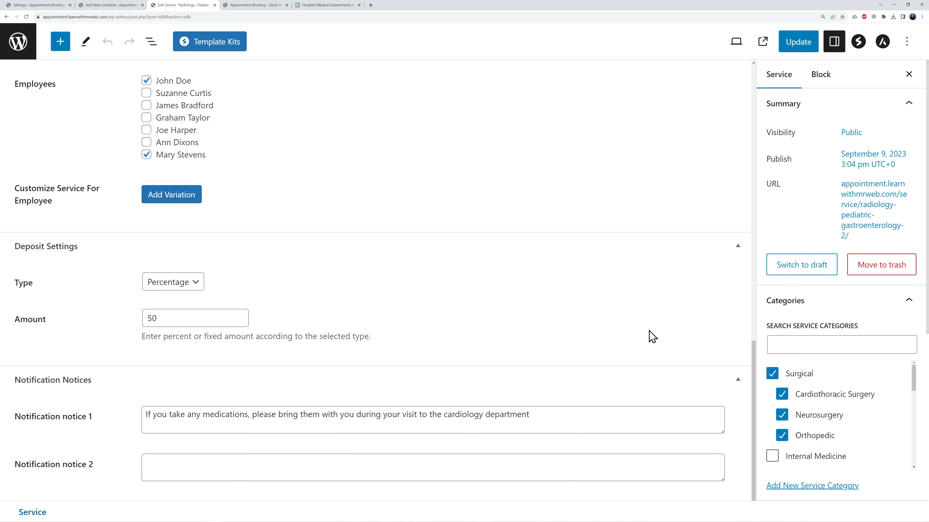
scroll(654, 338, "up", 1)
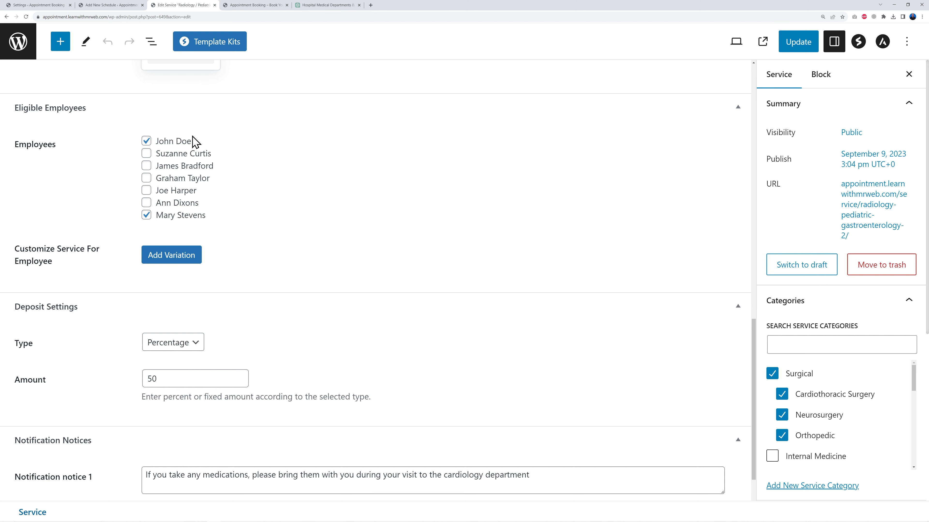
Assign the schedule to employee John Doe with Dublin as the main location
left_click(110, 5)
left_click(307, 163)
left_click(310, 189)
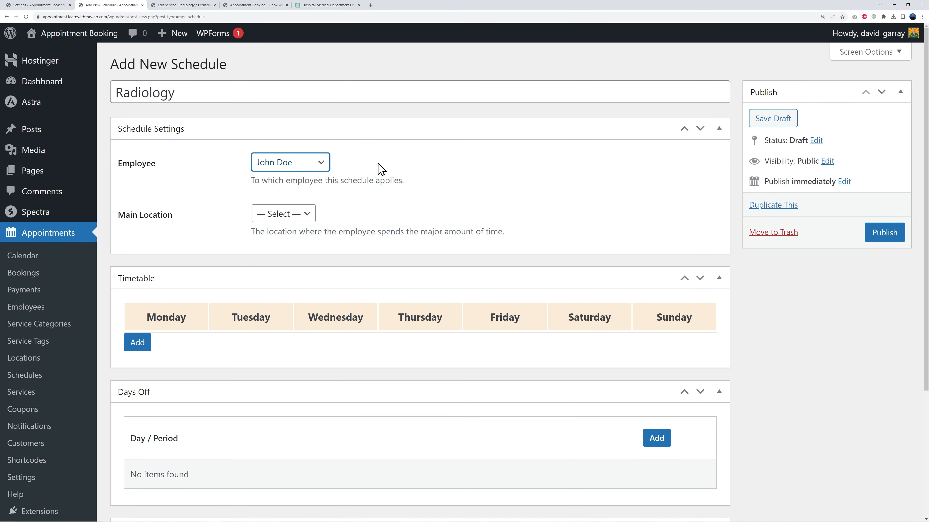
scroll(371, 203, "down", 1)
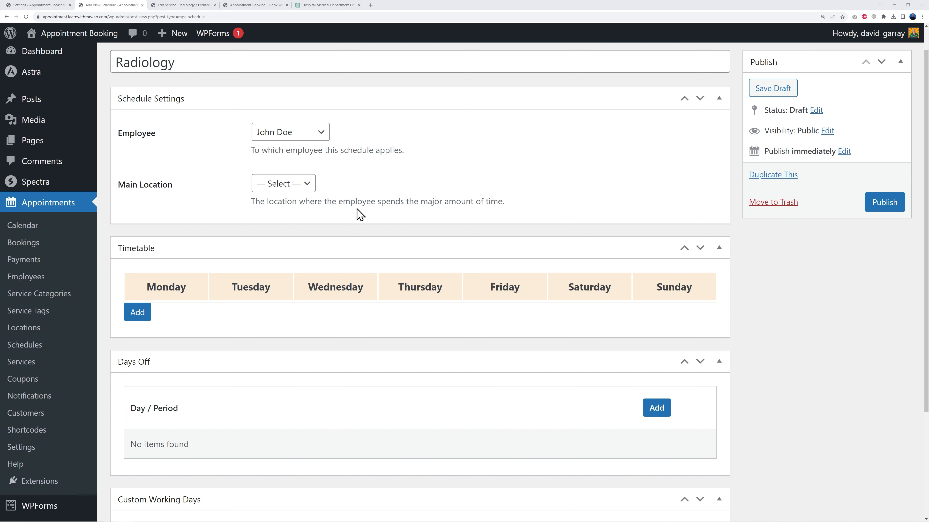
left_click(282, 183)
left_click(285, 211)
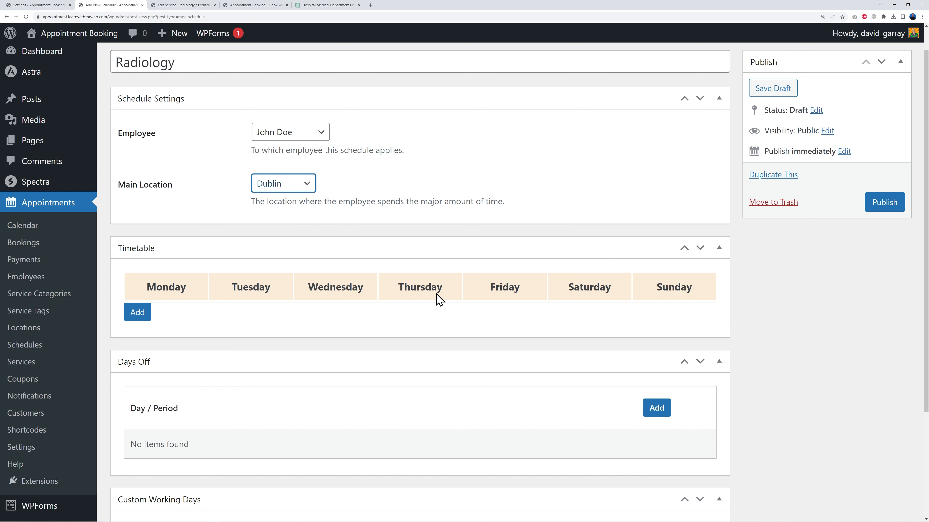
Add a Monday working-hours period from 9:00 am to 4:00 pm at the Dublin location
left_click(431, 218)
left_click(147, 318)
scroll(440, 389, "down", 2)
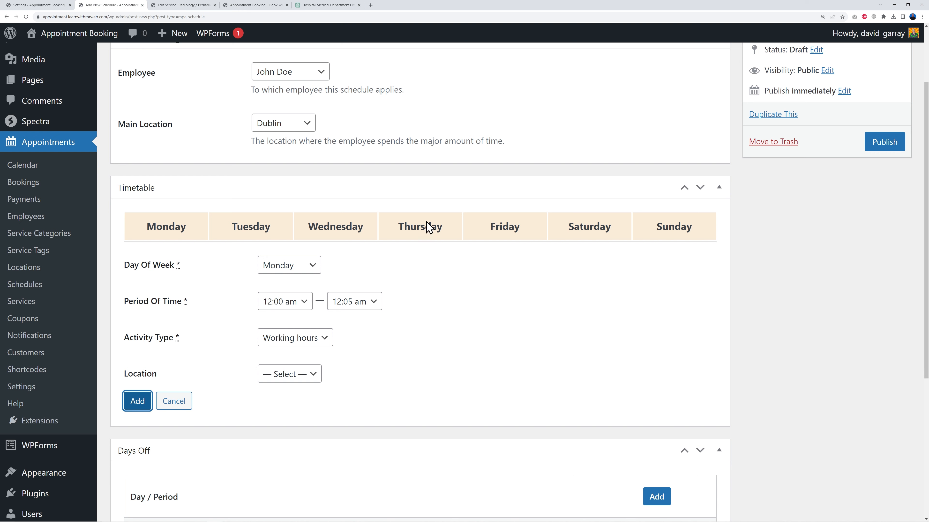
left_click(299, 304)
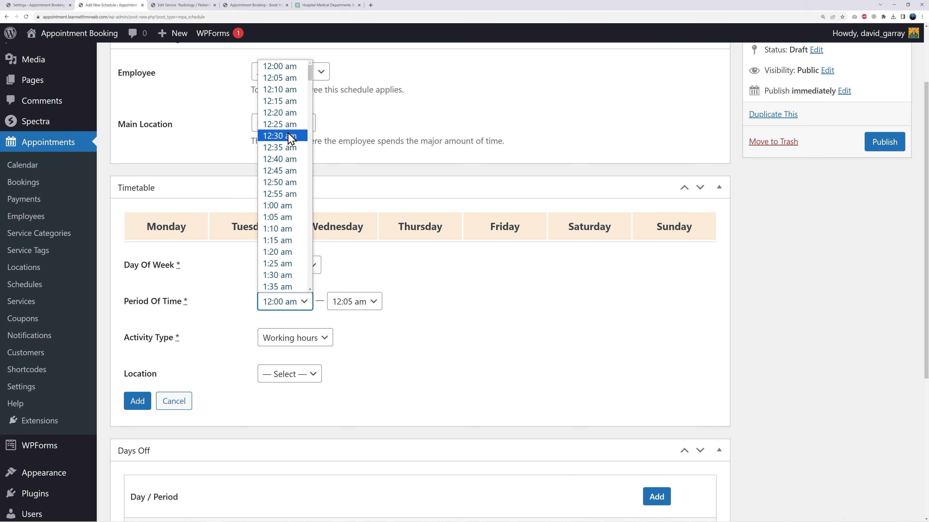
scroll(288, 137, "down", 9)
left_click(376, 308)
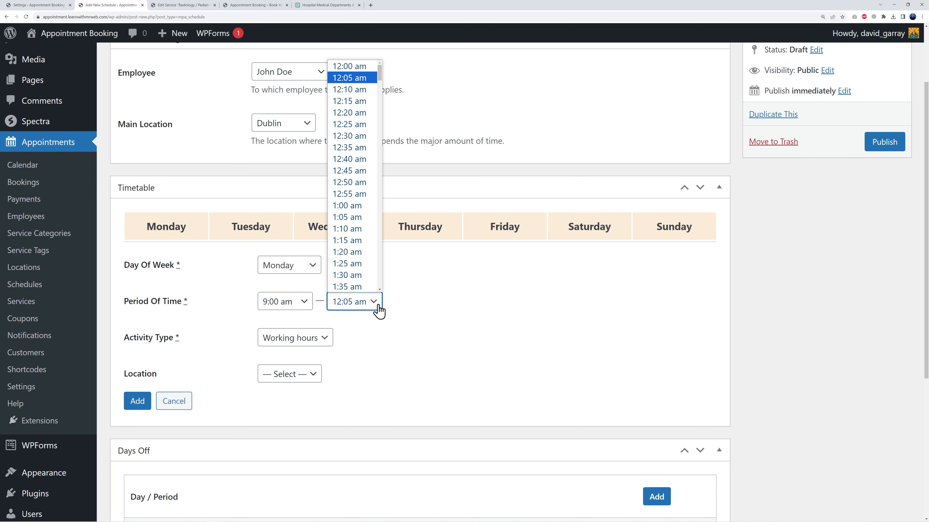
scroll(372, 232, "down", 20)
left_click(369, 228)
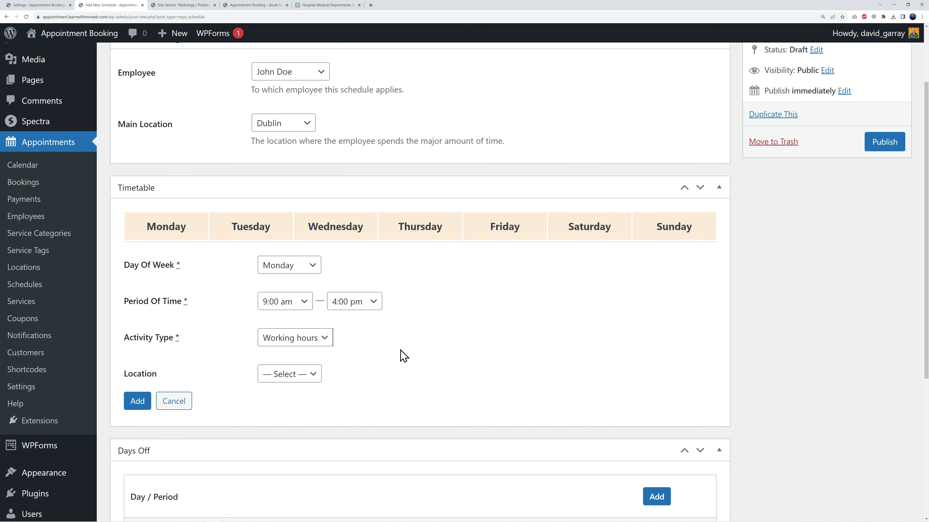
left_click(322, 336)
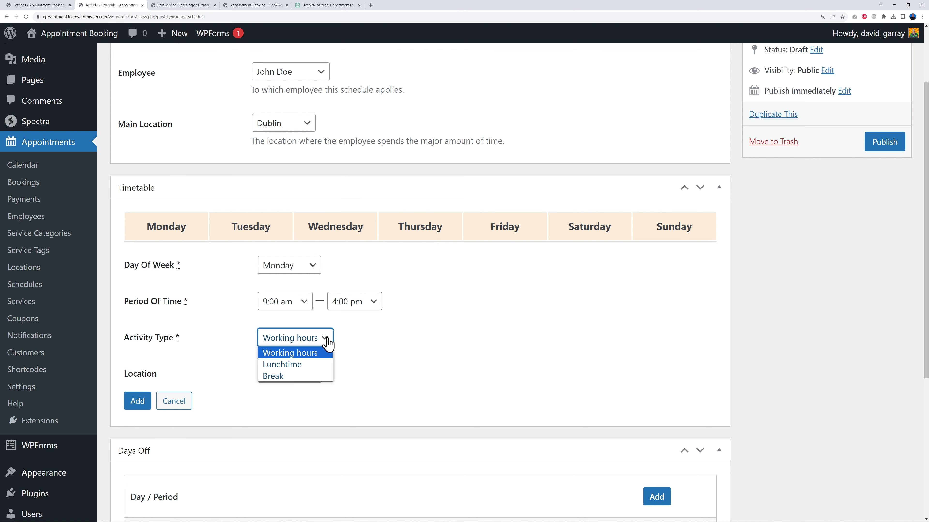
left_click(388, 350)
left_click(305, 374)
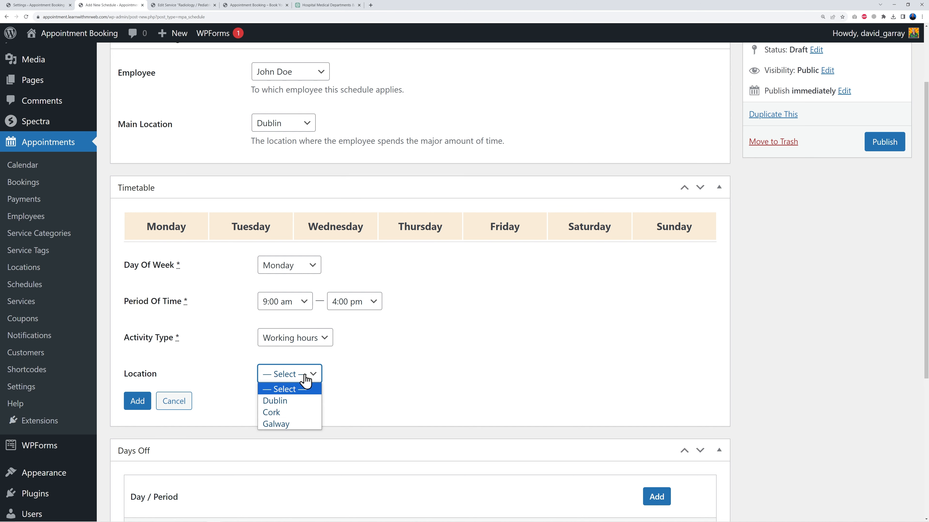
left_click(313, 401)
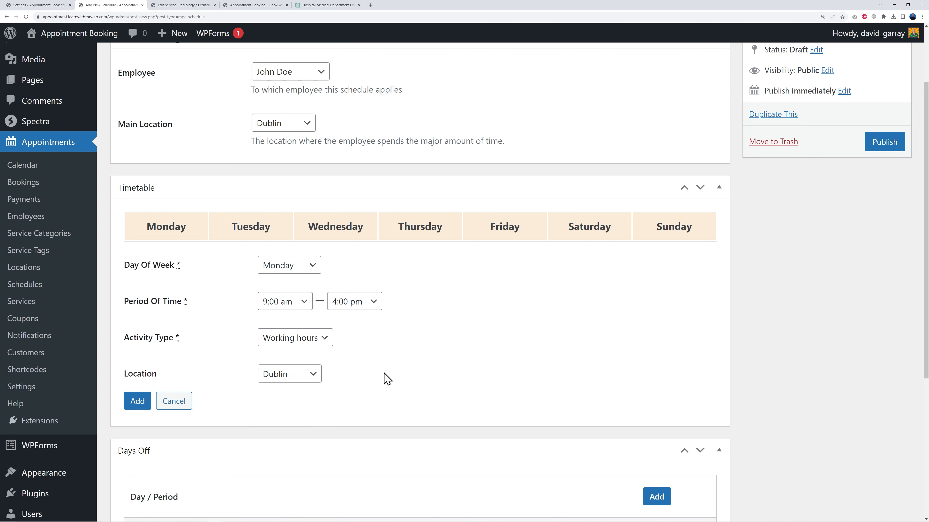
left_click(138, 401)
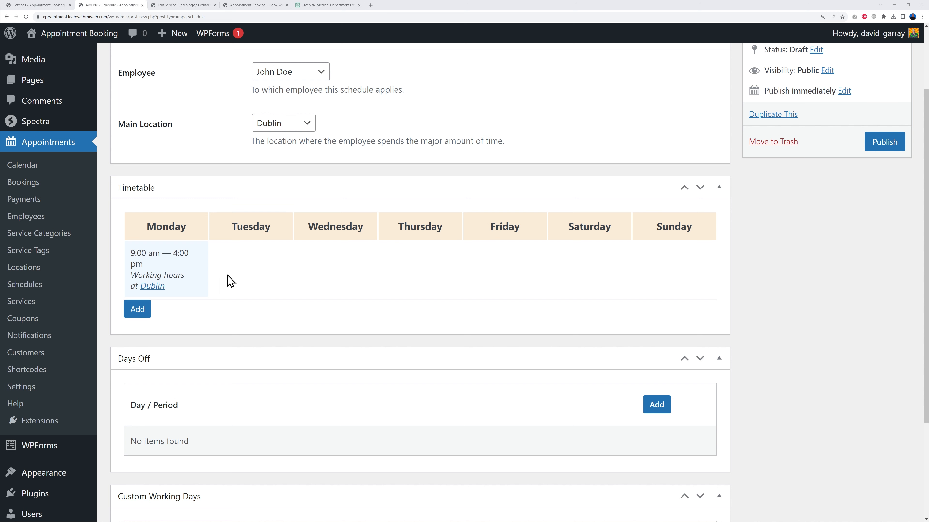
Add a Wednesday working-hours period from 9:00 am to 4:00 pm at Dublin
left_click(137, 309)
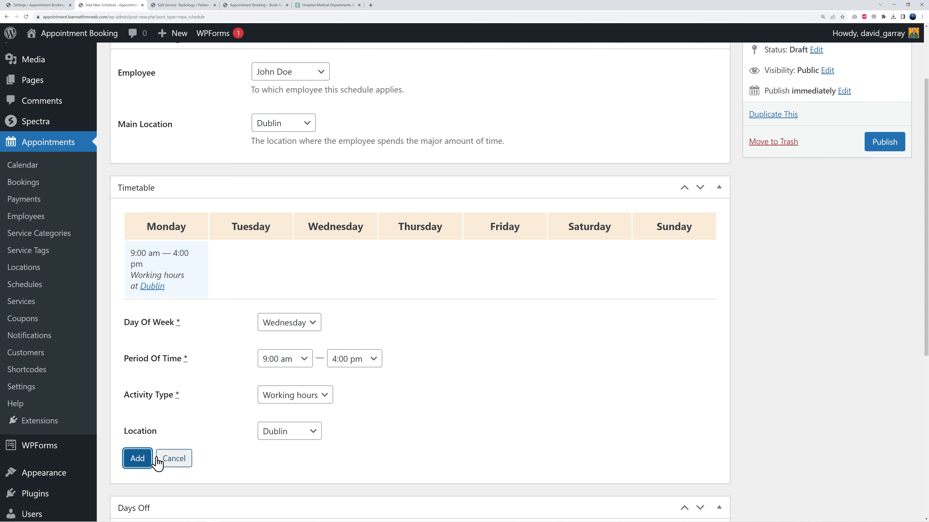
left_click(144, 462)
Add a Friday working-hours period from 9:00 am to 4:00 pm at Dublin
left_click(132, 309)
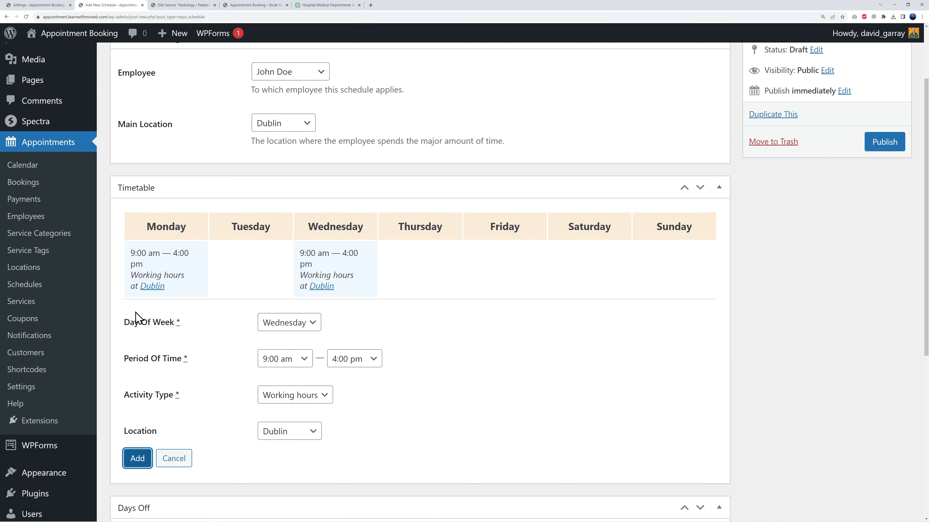
left_click(286, 327)
left_click(302, 384)
left_click(136, 459)
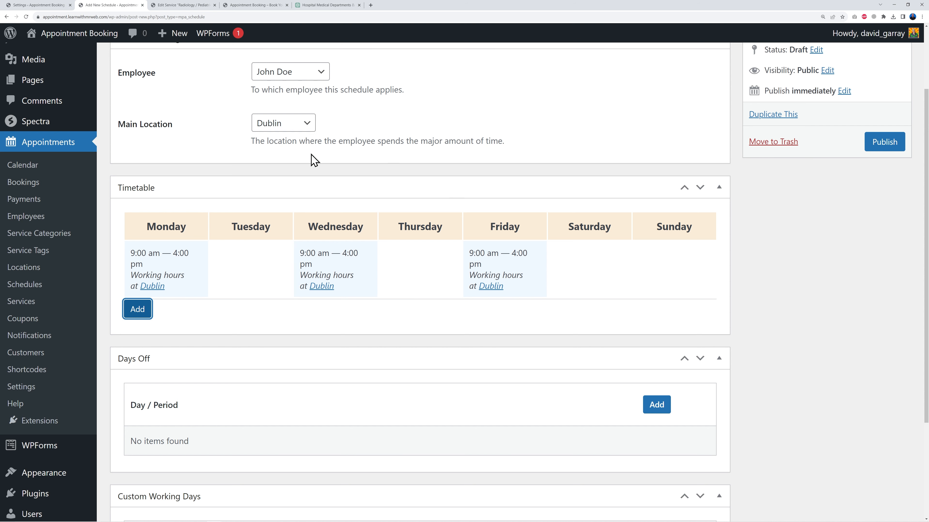
Add a Tuesday working-hours period from 9:00 am to 4:00 pm at the Galway location
left_click(146, 314)
left_click(299, 326)
left_click(300, 350)
left_click(311, 431)
left_click(296, 470)
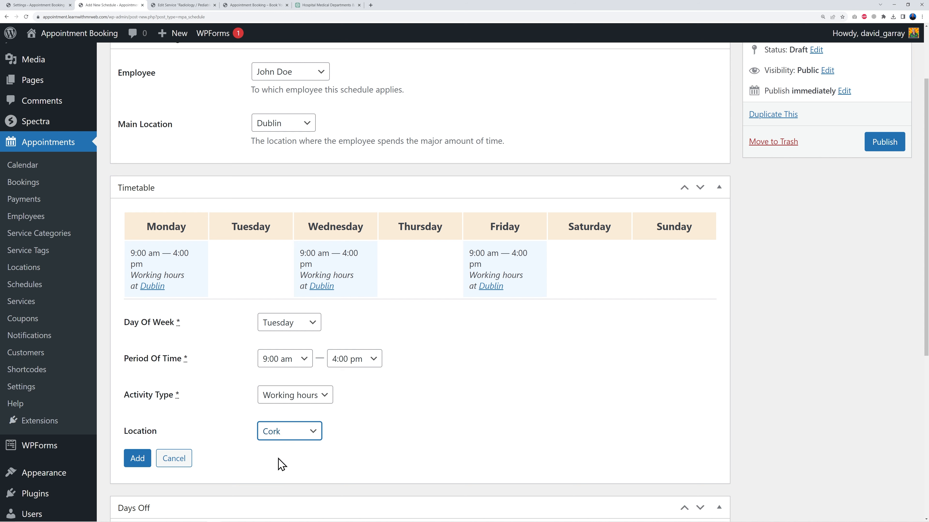
left_click(295, 438)
left_click(296, 478)
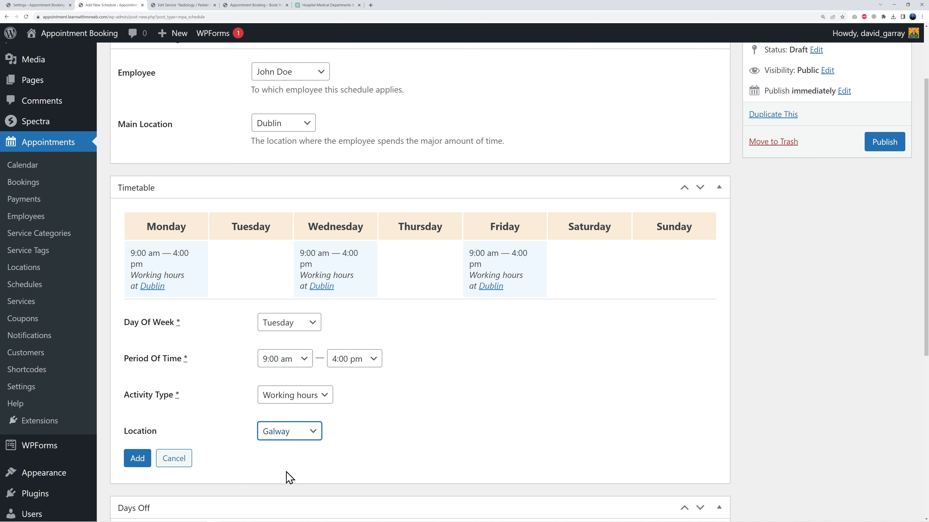
left_click(141, 461)
Add a Thursday working-hours period from 9:00 am to 4:00 pm at Galway
left_click(137, 309)
left_click(304, 323)
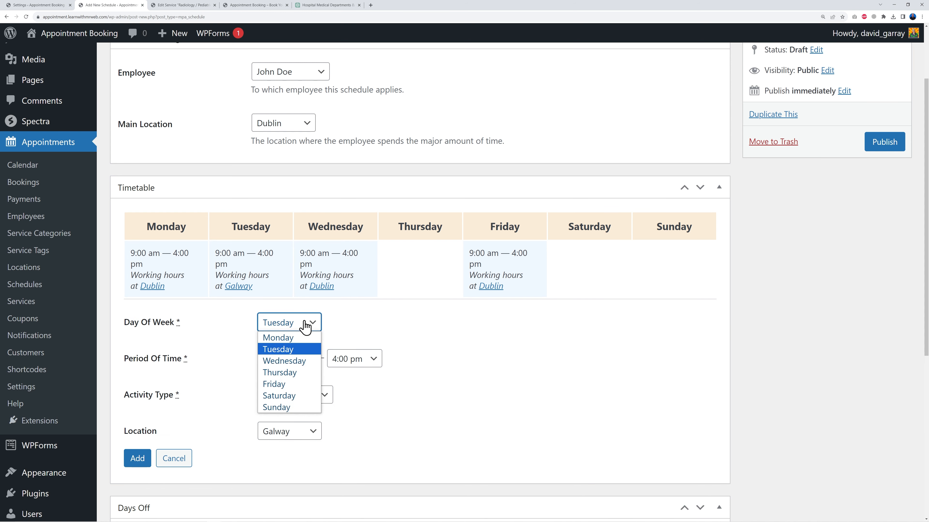
left_click(300, 374)
left_click(292, 435)
left_click(291, 436)
left_click(137, 459)
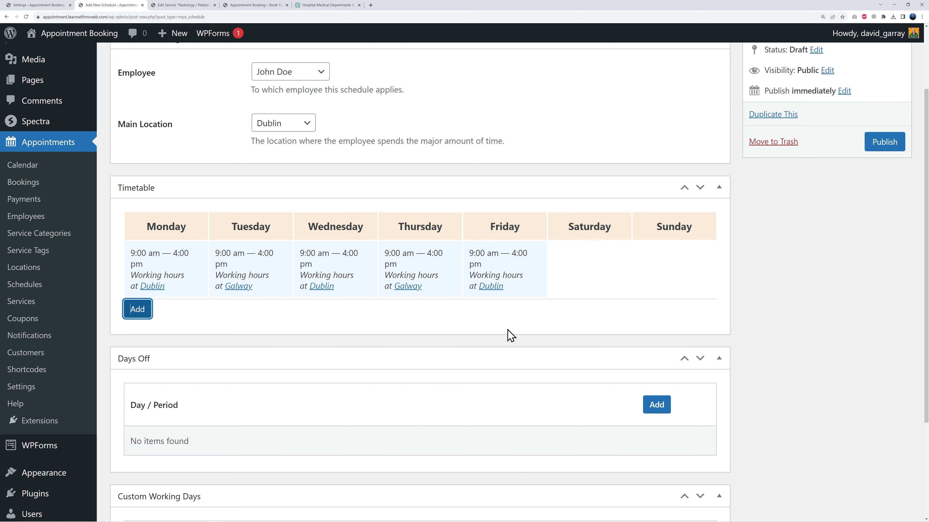
Add a days-off period from November 1 to November 10, 2023
scroll(784, 307, "down", 4)
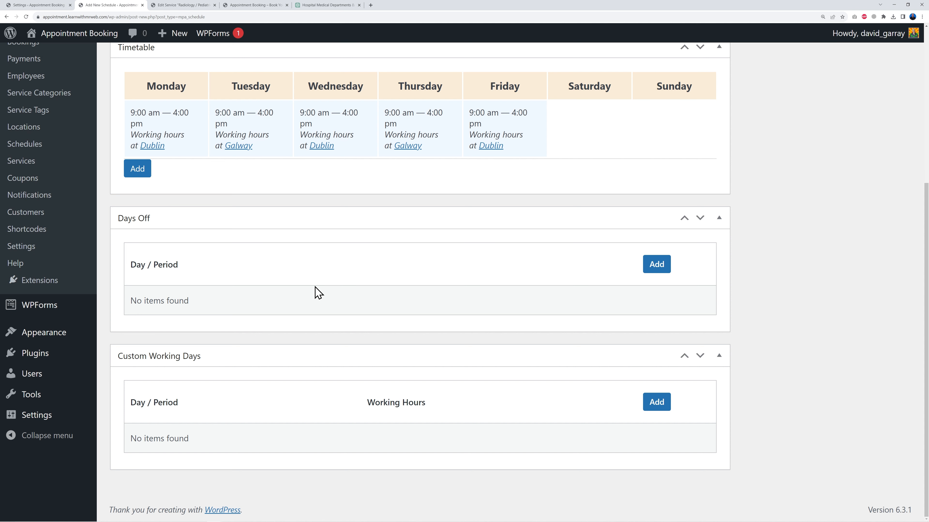
left_click(655, 269)
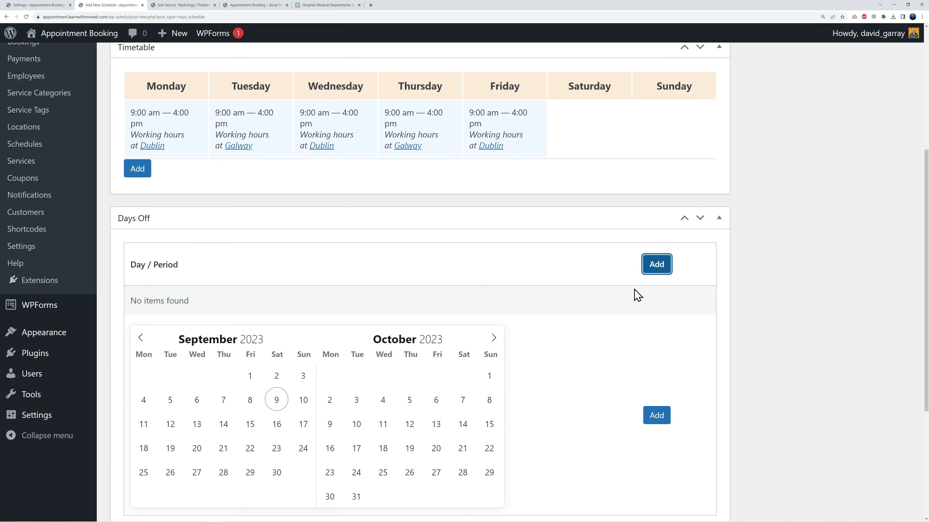
scroll(647, 300, "down", 3)
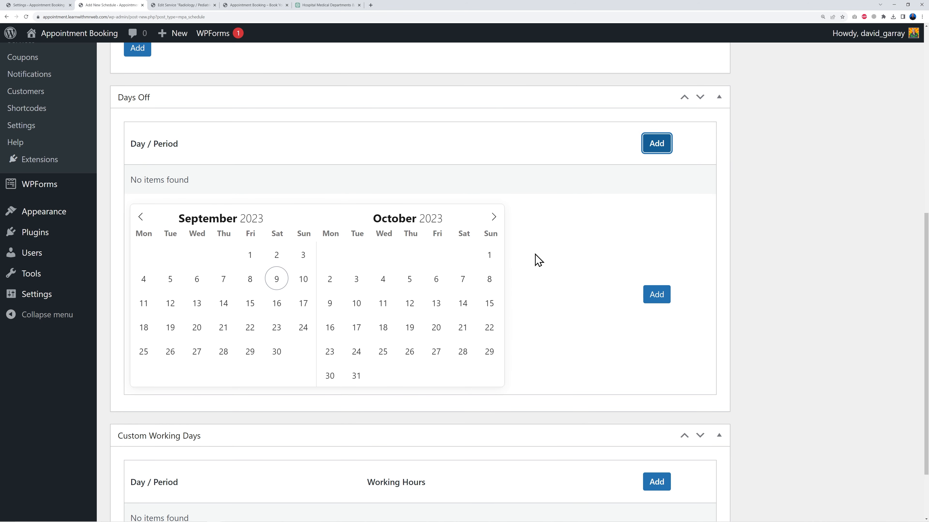
left_click(492, 217)
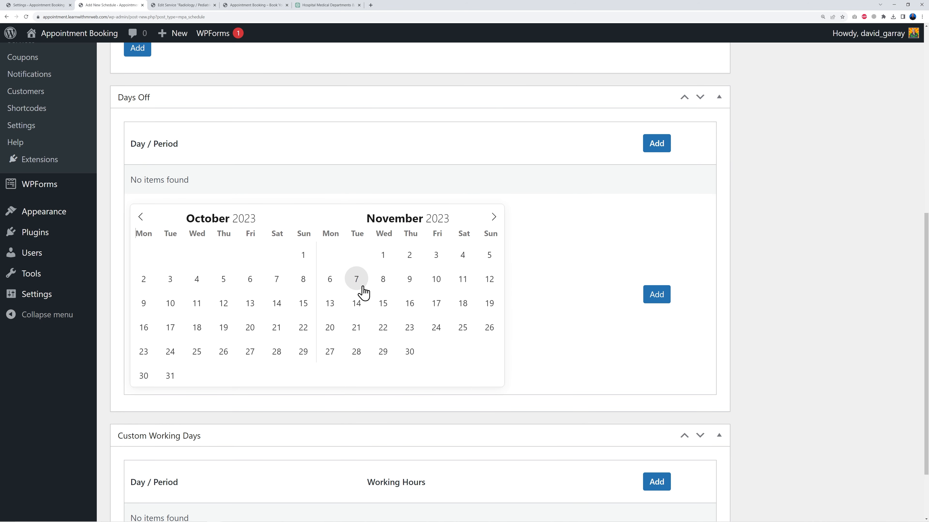
left_click(383, 256)
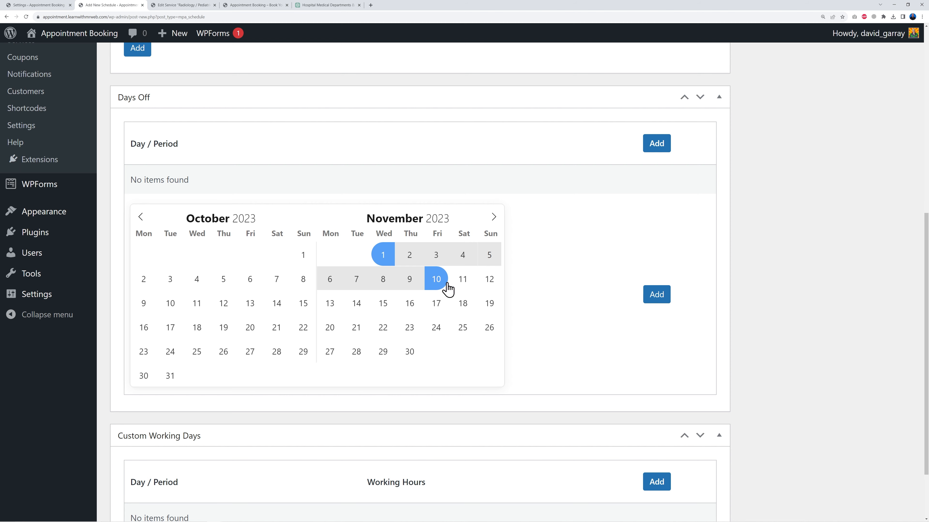
left_click(437, 281)
left_click(656, 294)
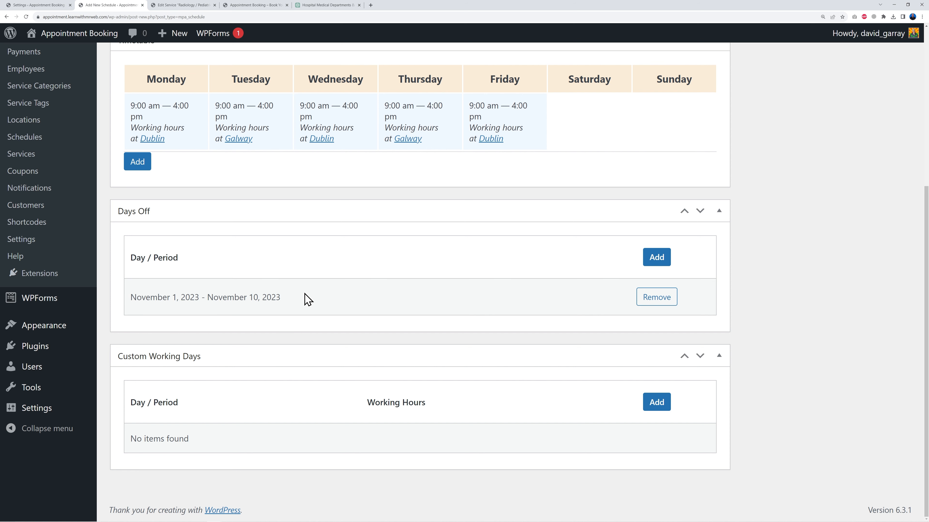
Add September 15, 2023 as a single day off
left_click(662, 258)
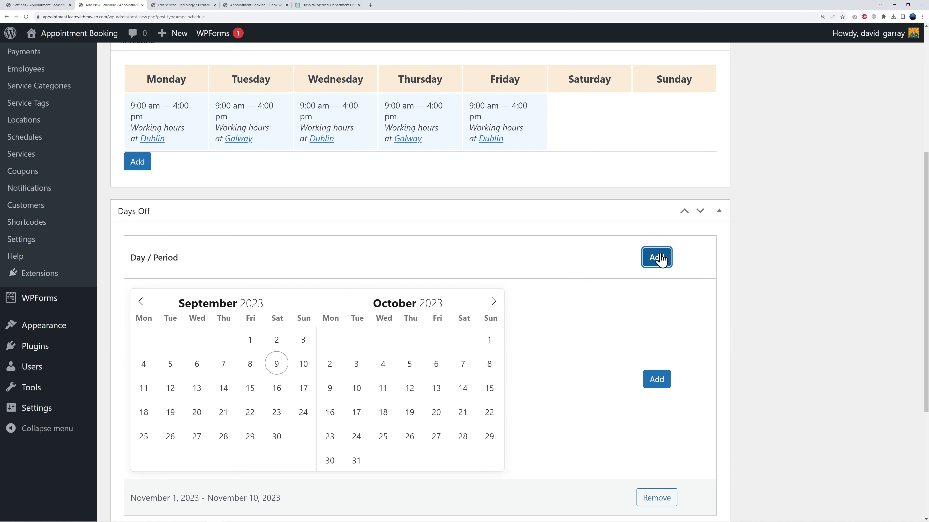
left_click(250, 391)
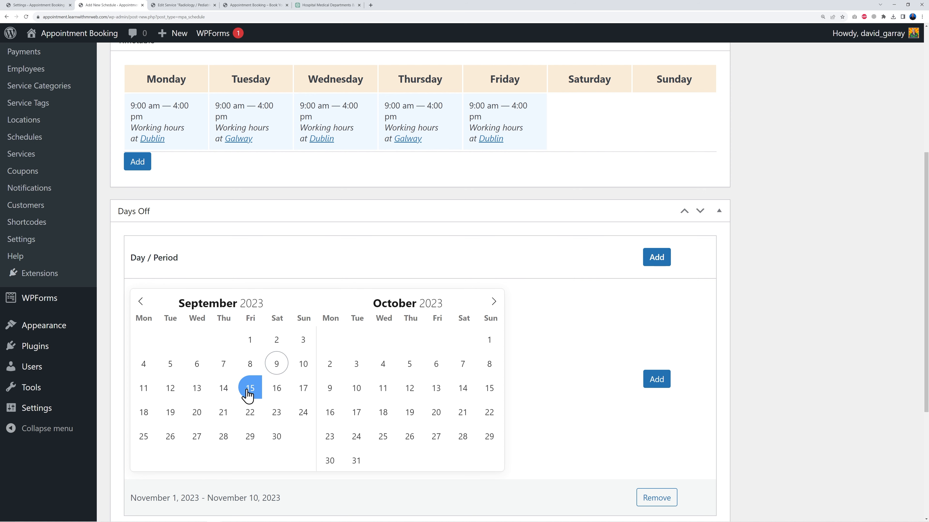
left_click(462, 412)
left_click(651, 381)
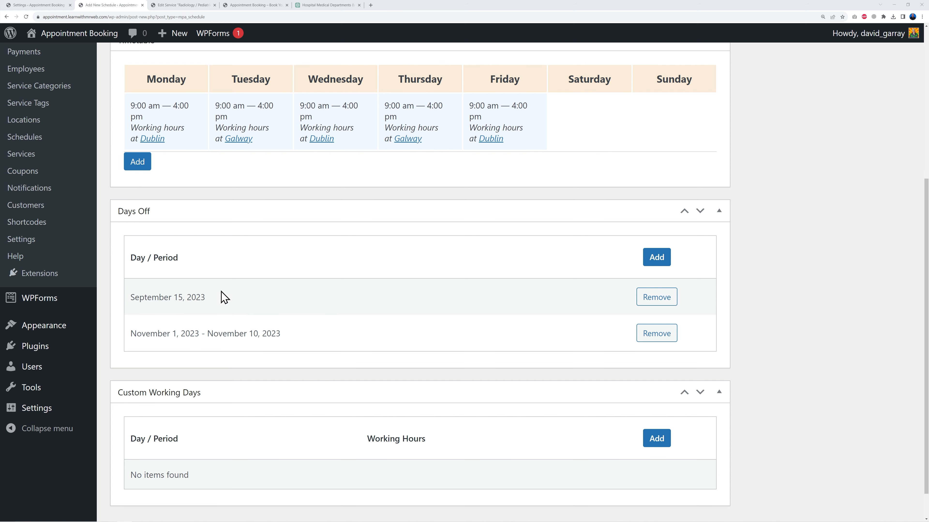
Add a custom working day on September 17, 2023 with working hours from 2:00 am to 7:00 am
scroll(428, 316, "down", 1)
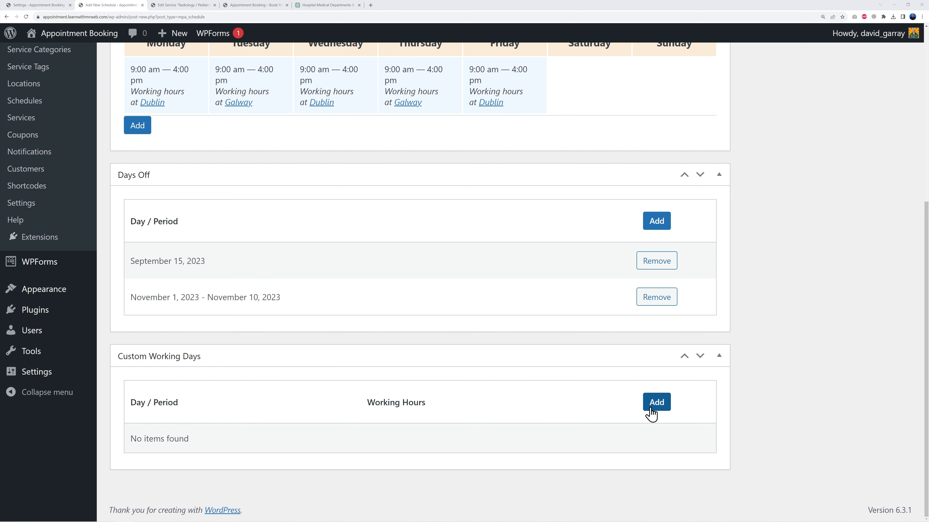
scroll(567, 410, "up", 3)
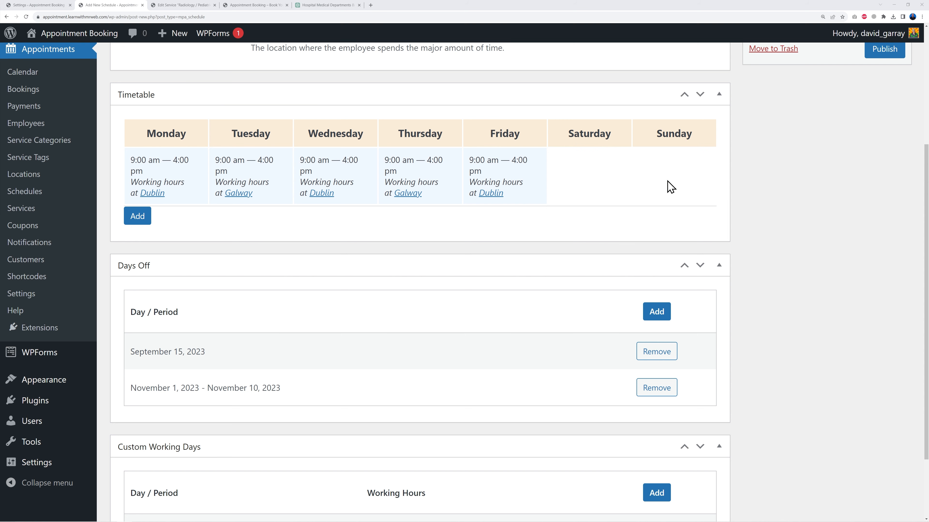
scroll(527, 384, "down", 3)
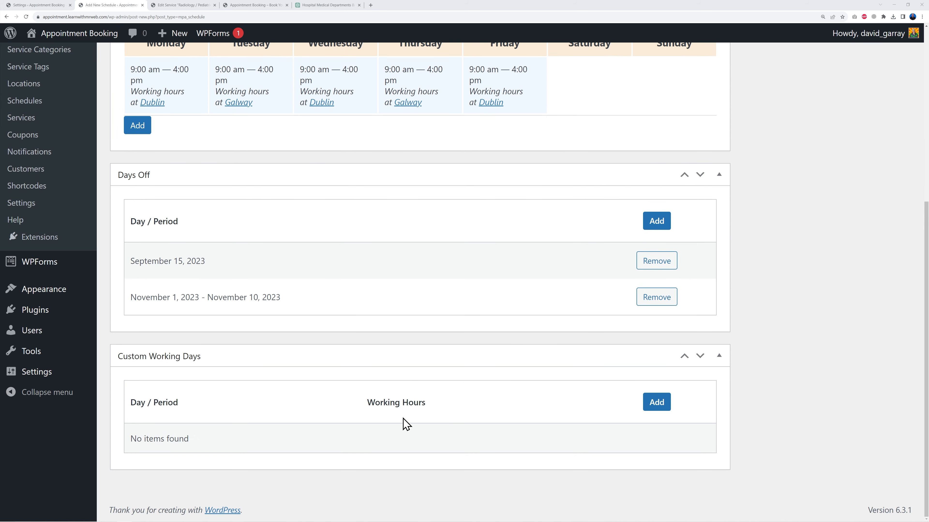
left_click(647, 404)
scroll(804, 385, "down", 4)
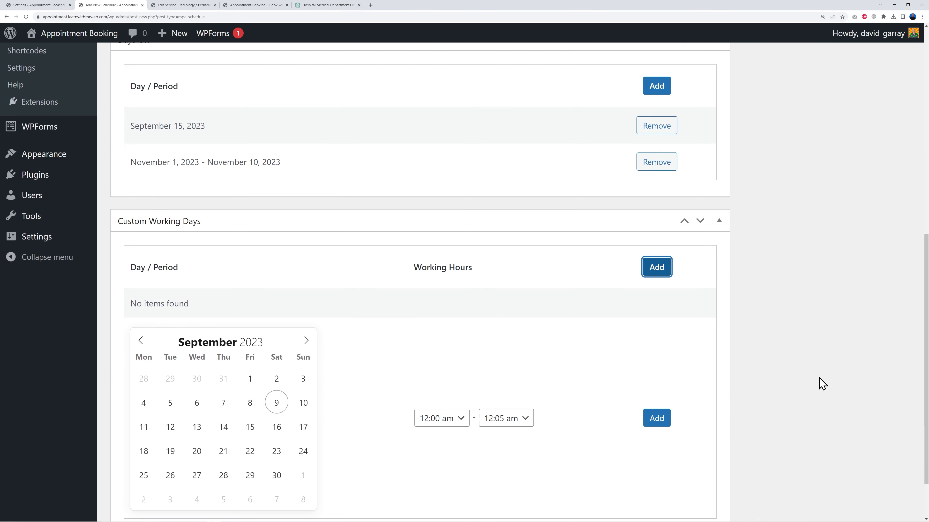
scroll(822, 383, "down", 2)
left_click(304, 364)
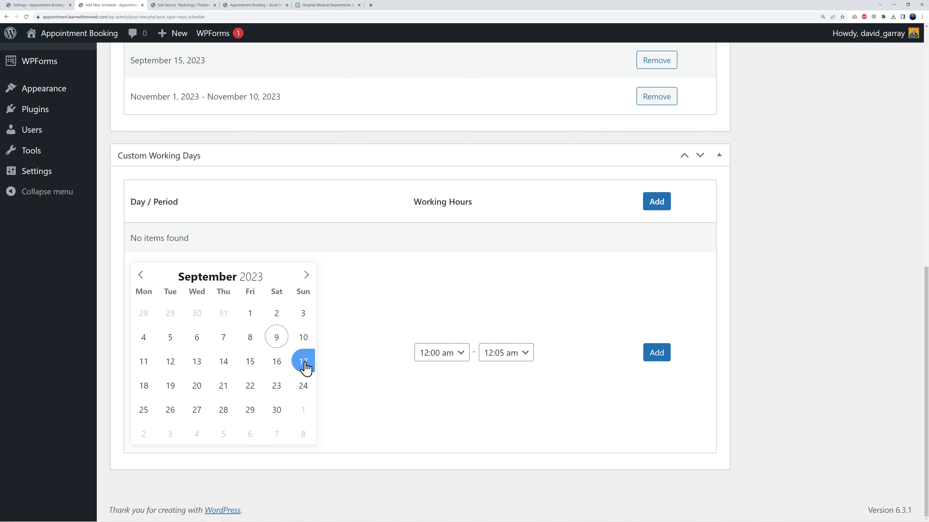
left_click(460, 359)
scroll(437, 294, "down", 10)
scroll(434, 287, "up", 5)
scroll(434, 288, "up", 2)
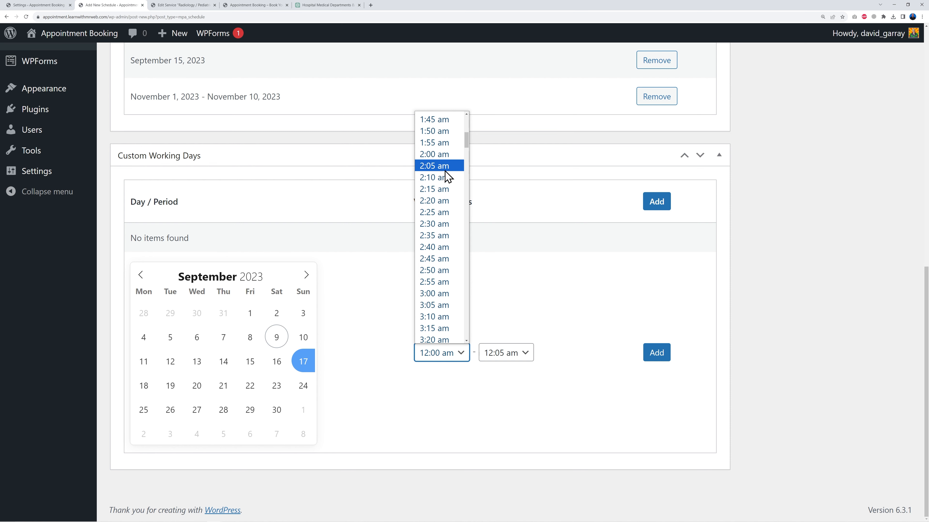
left_click(444, 154)
left_click(488, 355)
scroll(503, 300, "down", 15)
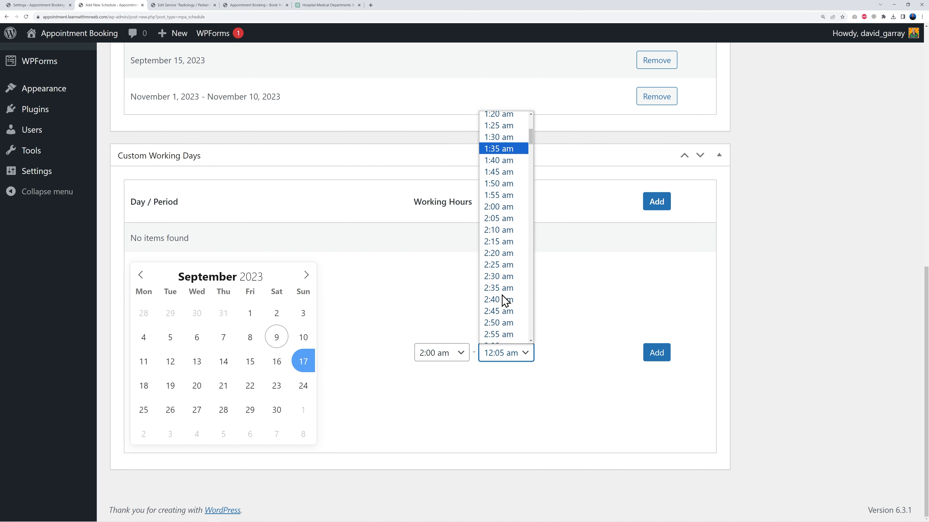
scroll(507, 298, "down", 10)
scroll(506, 298, "up", 4)
scroll(506, 298, "down", 2)
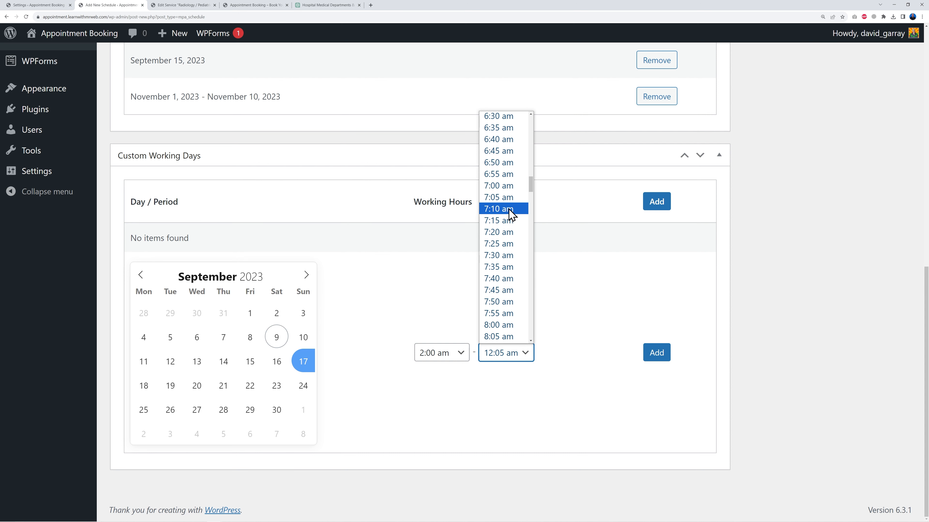
left_click(510, 186)
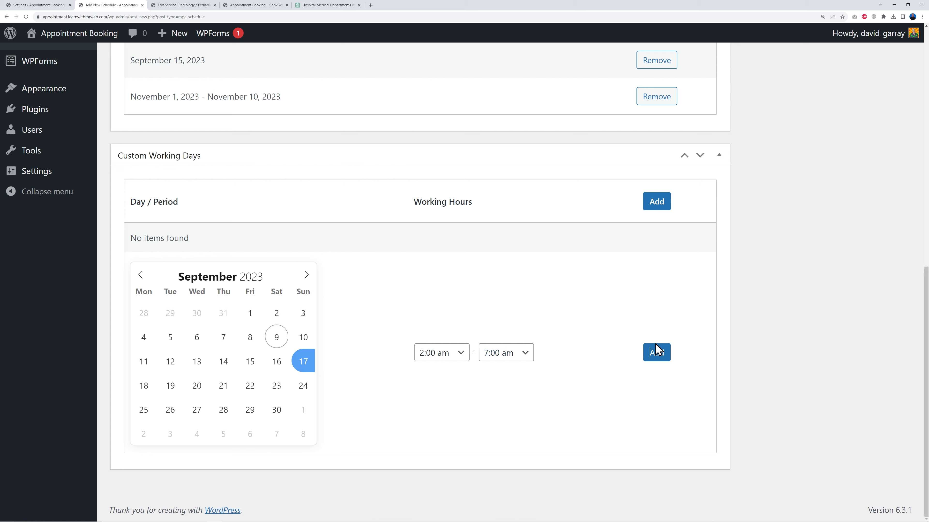
left_click(660, 358)
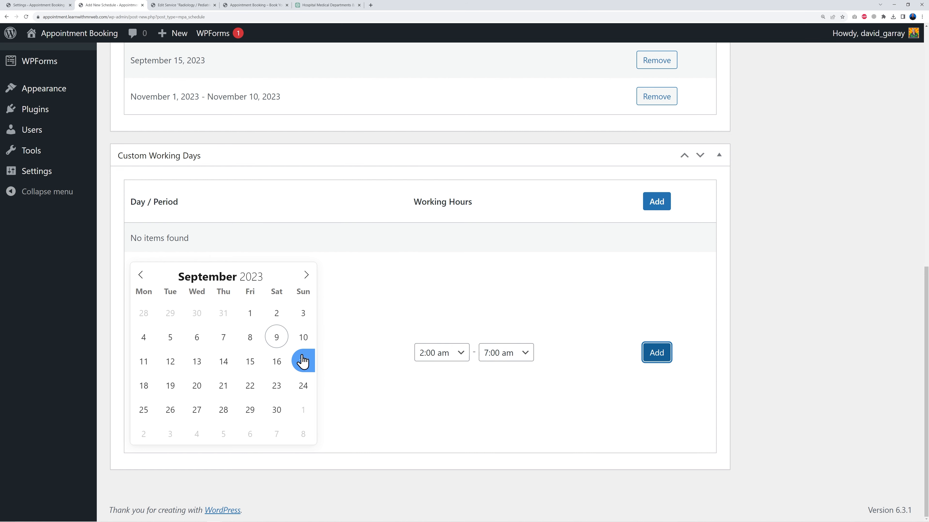
left_click(667, 354)
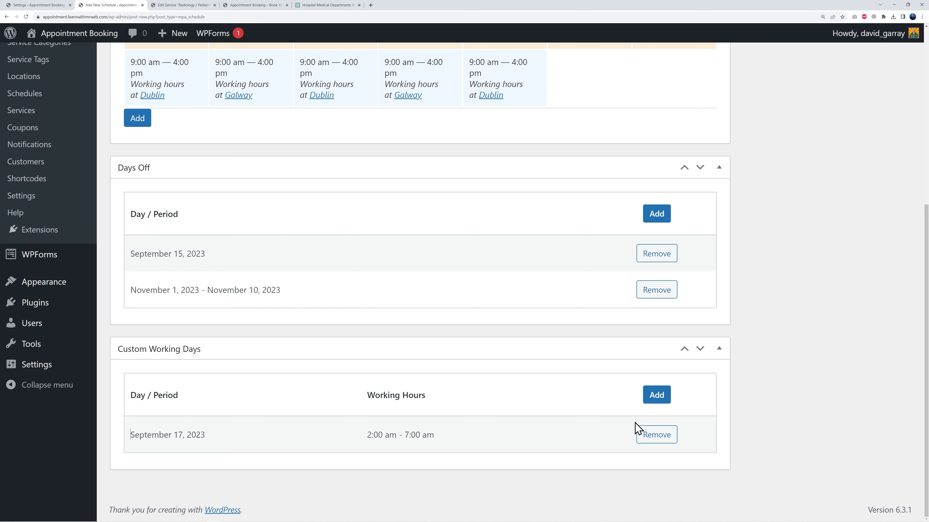
Publish the Radiology schedule
scroll(807, 411, "up", 5)
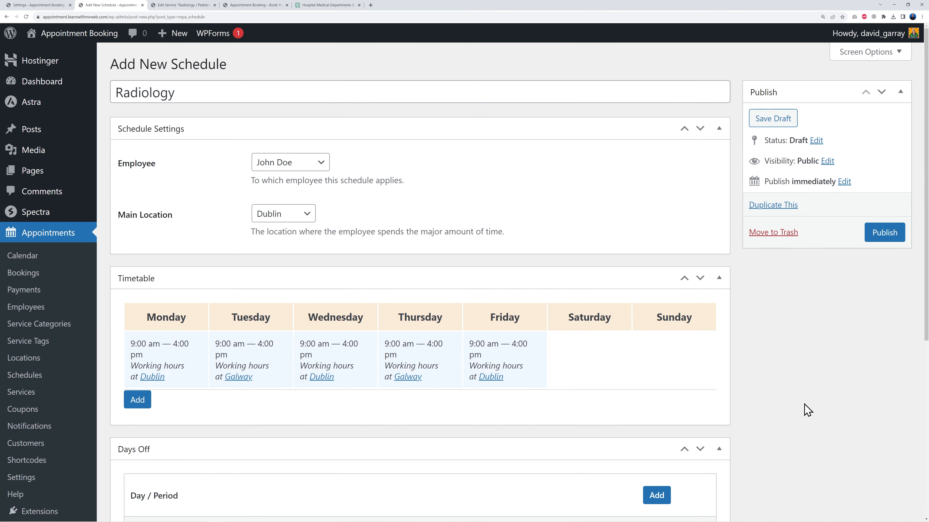
left_click(888, 240)
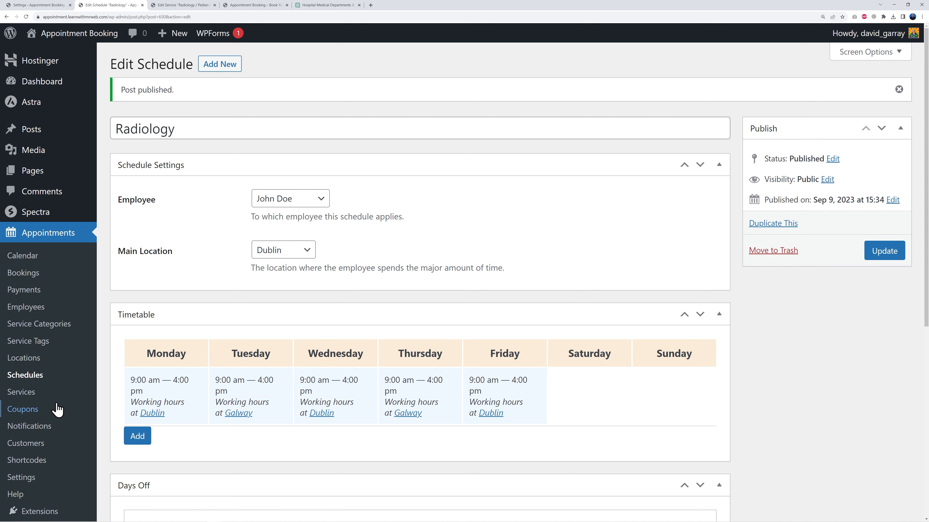
Start a new Appointment Form shortcode from the Shortcodes section
left_click(25, 379)
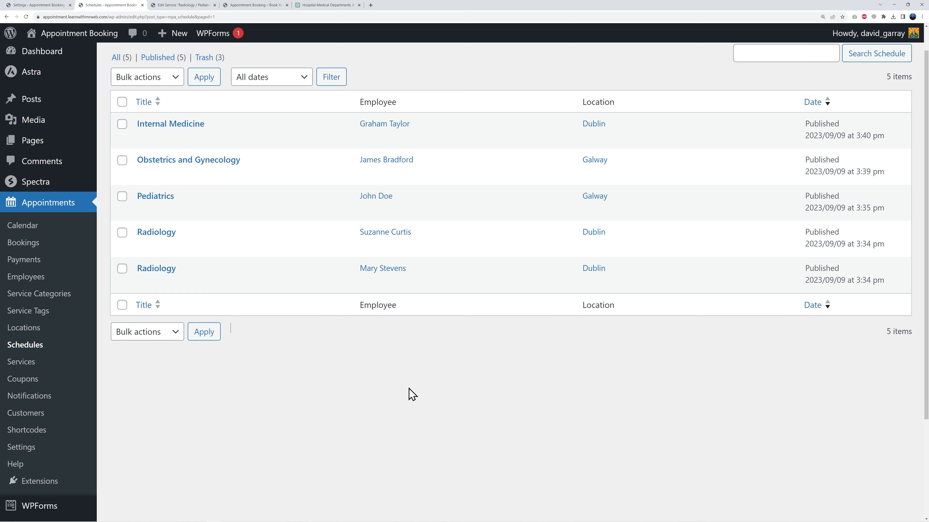
left_click(36, 431)
left_click(203, 68)
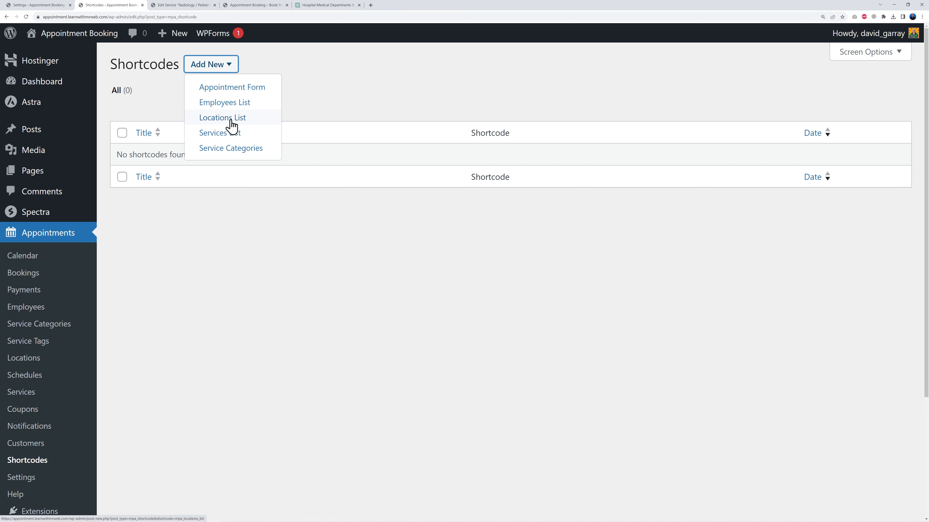
left_click(231, 92)
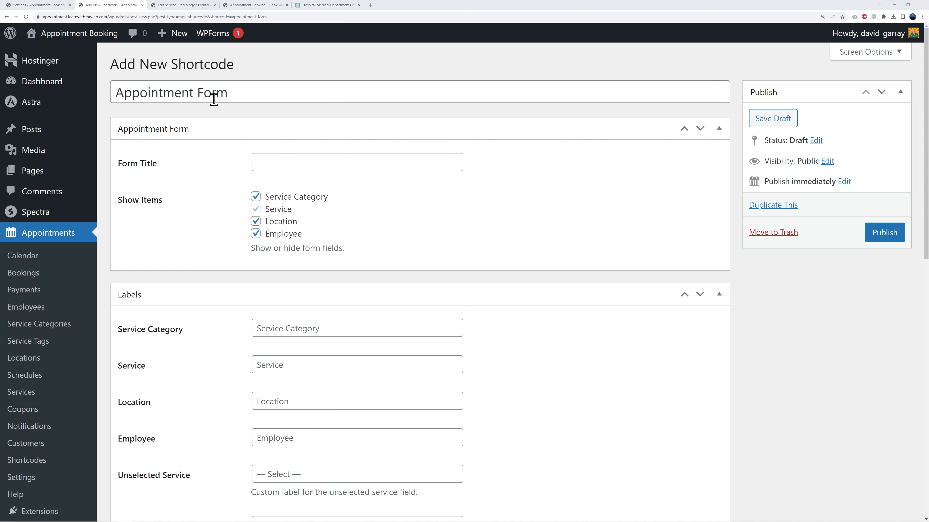
Copy the shortcode title into the Form Title field as Appointment Form
triple_click(244, 95)
key("ctrl+c")
left_click(283, 166)
key("ctrl+v")
left_click(534, 217)
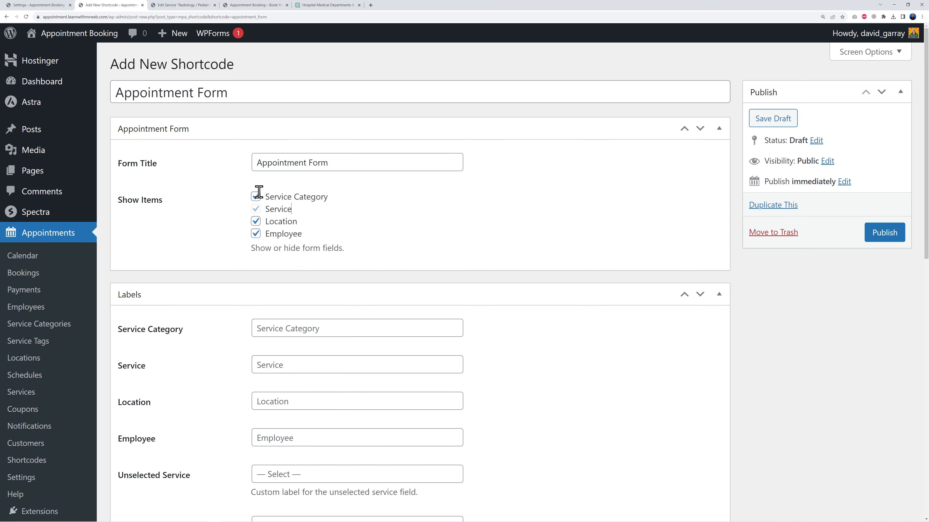
Relabel the form fields as Category, Services, Locations and Employee
scroll(587, 347, "down", 4)
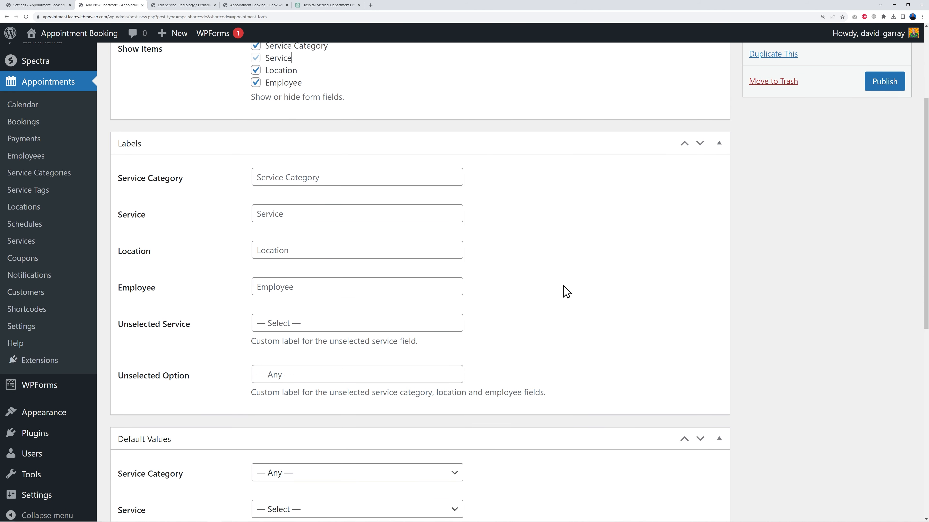
scroll(585, 287, "down", 1)
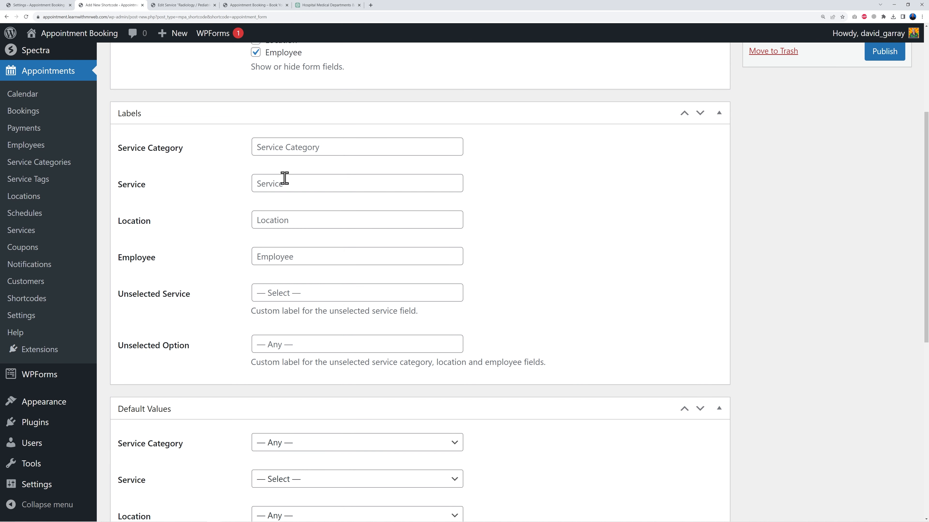
left_click(340, 147)
type("Category")
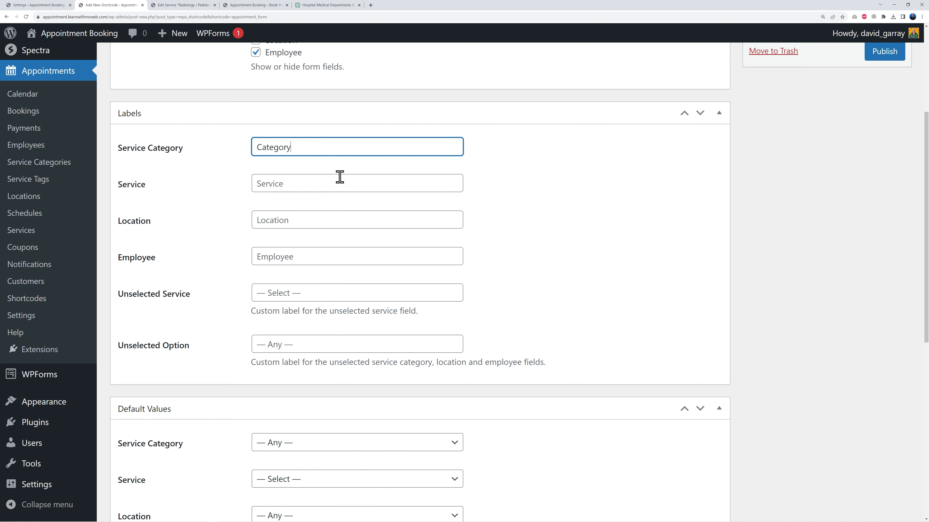
left_click(328, 181)
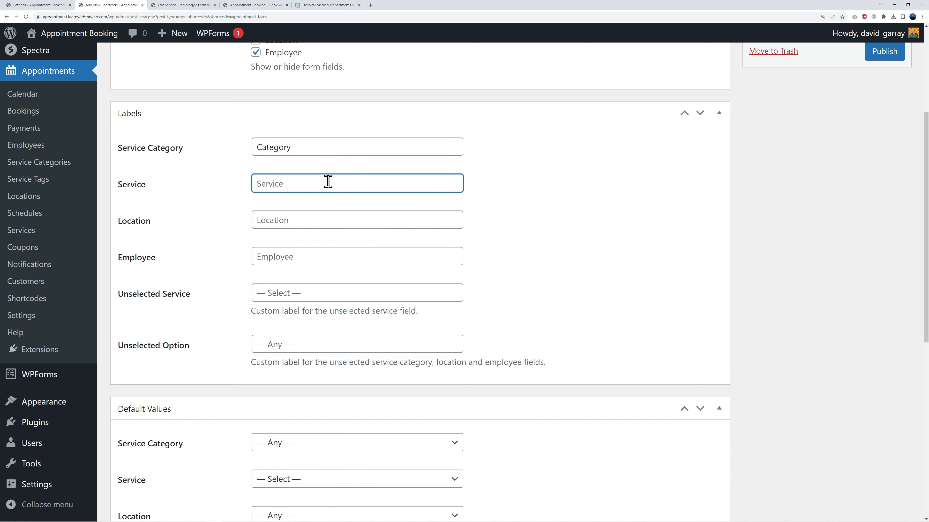
left_click(330, 218)
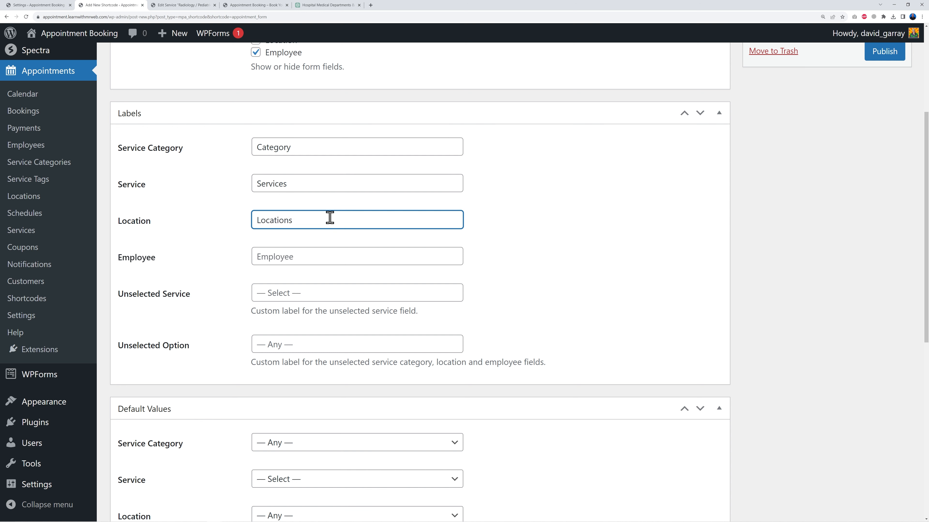
left_click(326, 249)
type("Employee")
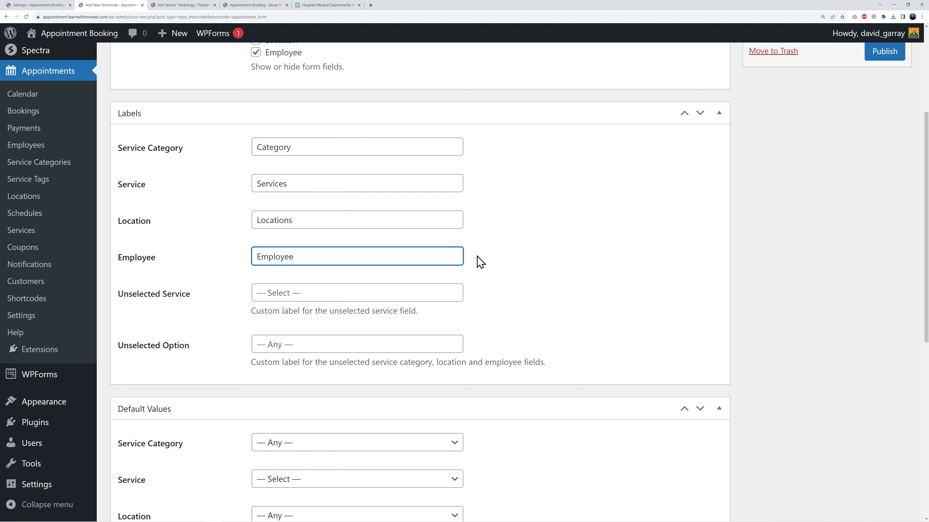
left_click(584, 278)
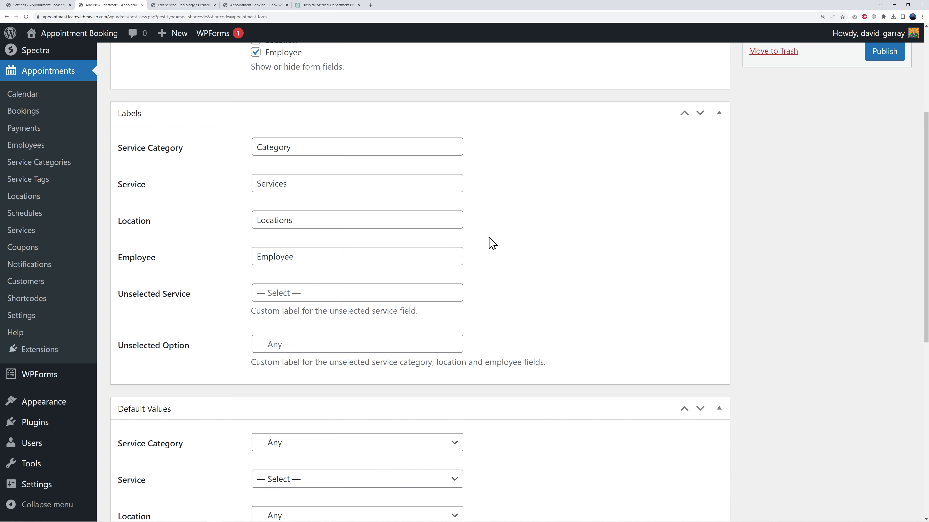
Review the default value options for service category, service and location
scroll(289, 173, "down", 1)
scroll(583, 261, "down", 3)
scroll(583, 260, "down", 3)
scroll(582, 260, "up", 1)
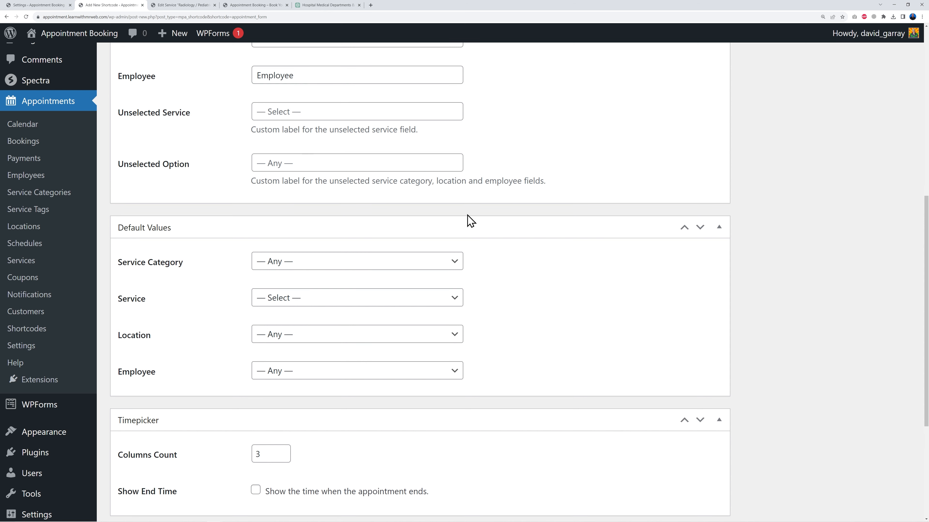
scroll(534, 289, "down", 2)
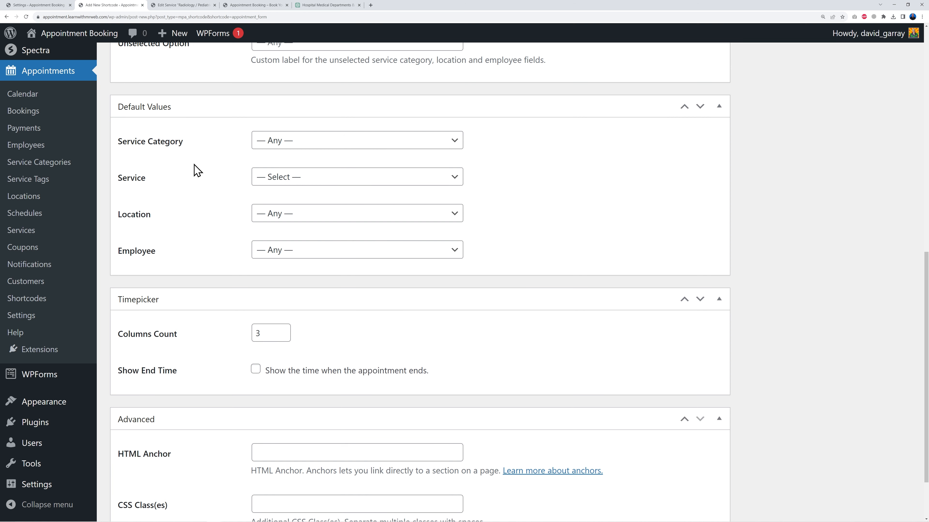
left_click(454, 143)
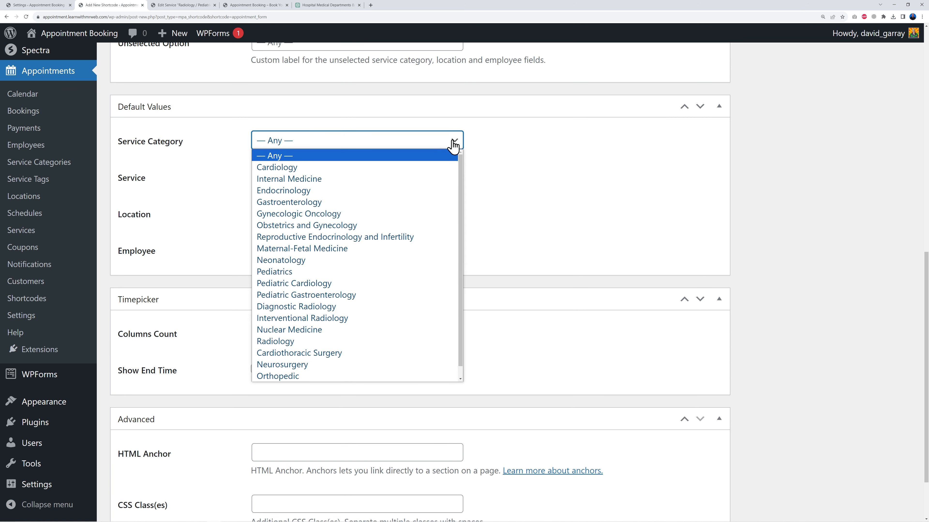
left_click(454, 142)
left_click(453, 178)
left_click(452, 178)
left_click(455, 214)
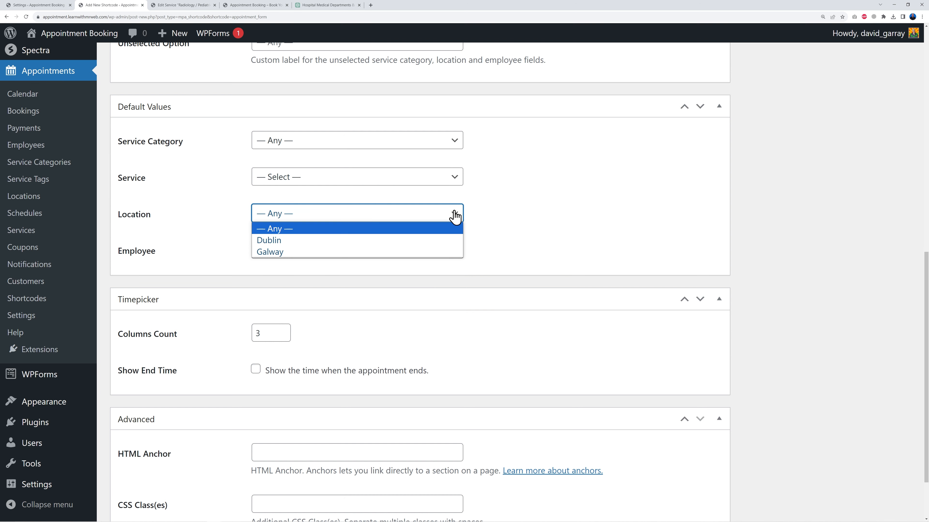
left_click(455, 214)
left_click(515, 201)
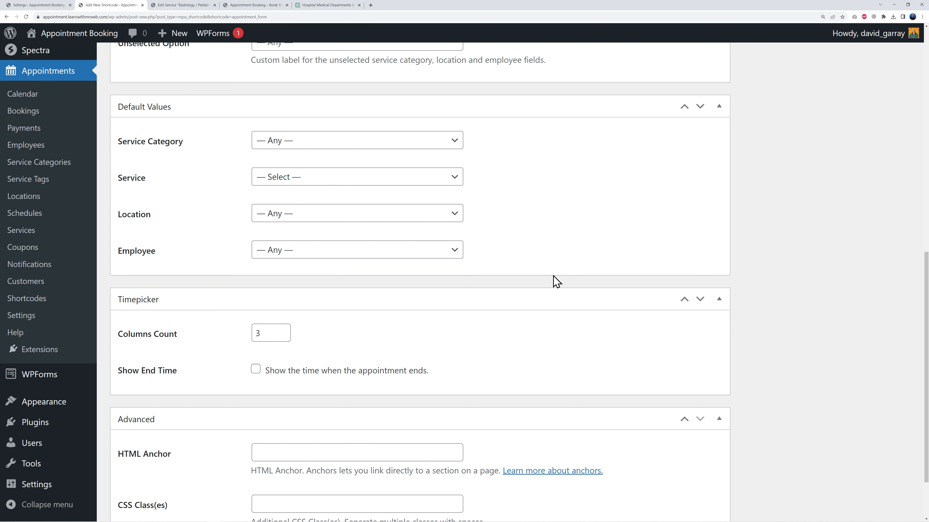
Enable showing the time when the appointment ends and publish the shortcode
scroll(548, 274, "down", 3)
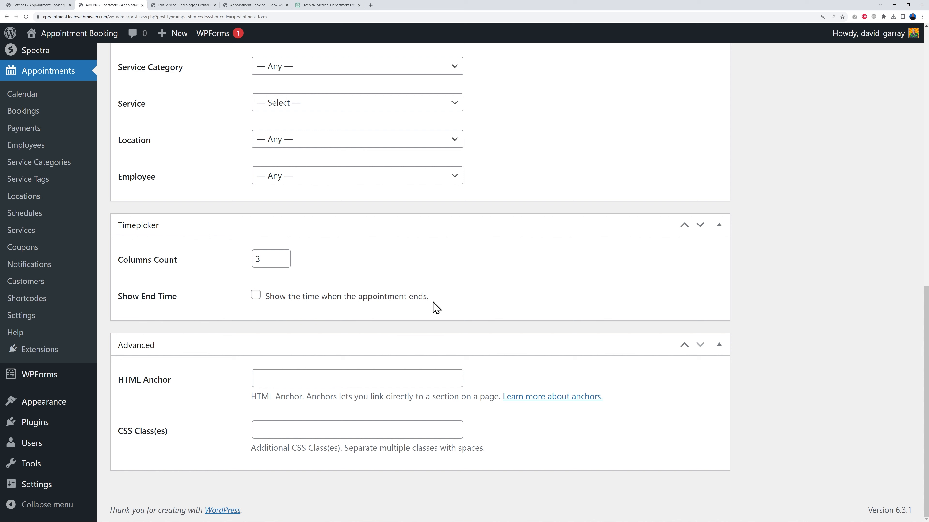
left_click(255, 295)
scroll(788, 367, "up", 15)
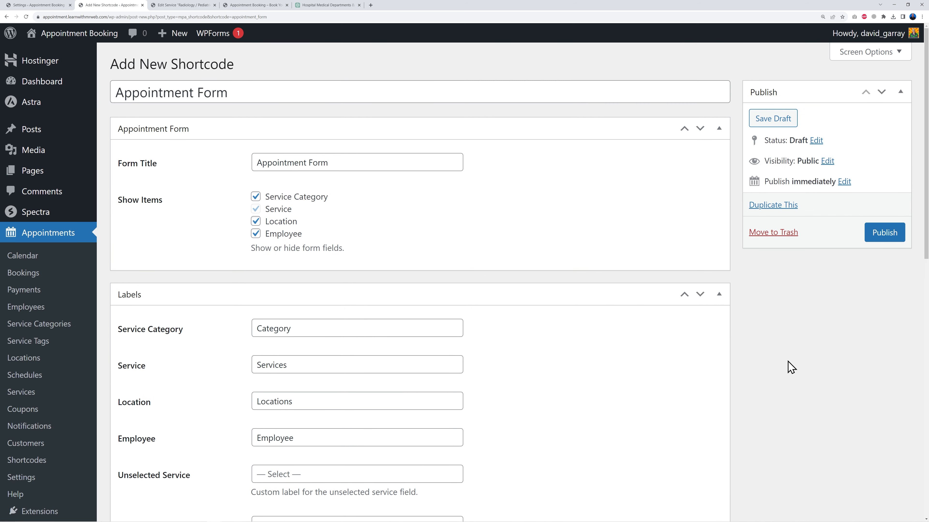
left_click(878, 234)
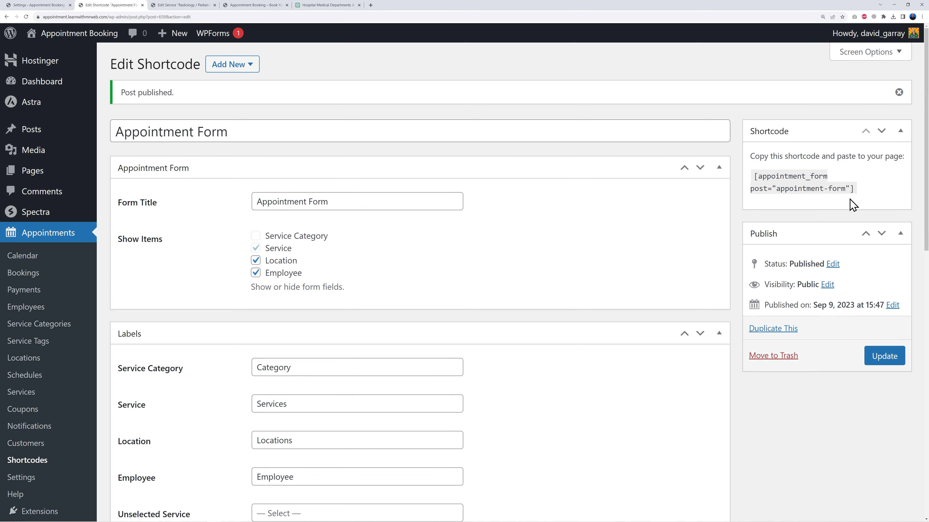
Select the generated shortcode and open the Pages list in another browser tab
left_click_drag(753, 176, 854, 186)
key("ctrl+c")
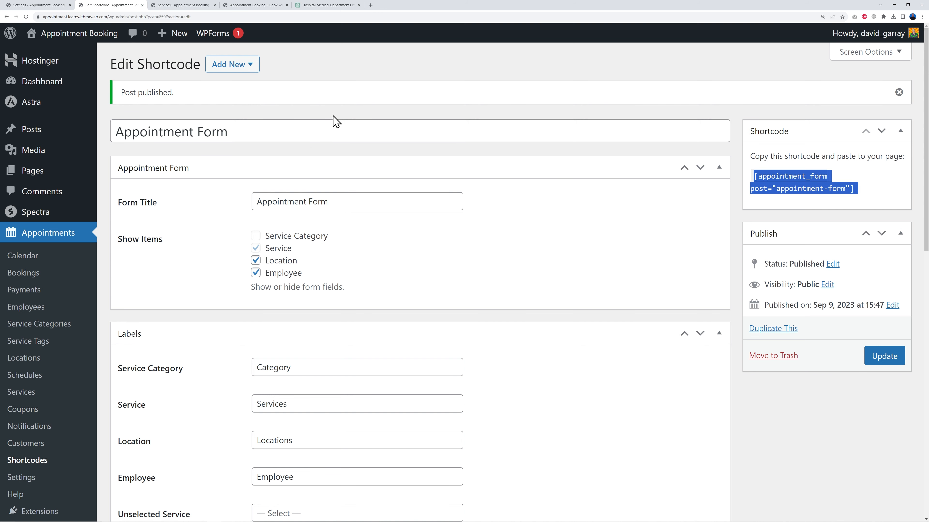
left_click(185, 5)
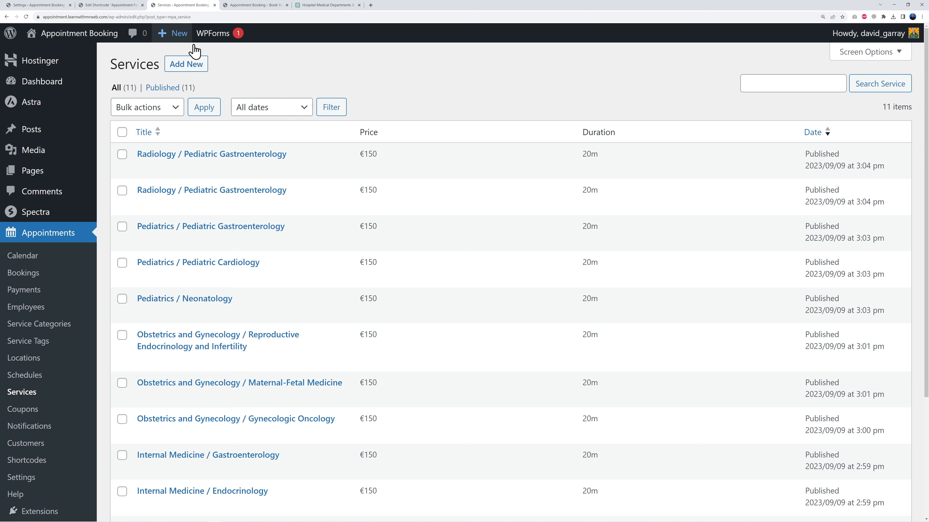
left_click(34, 173)
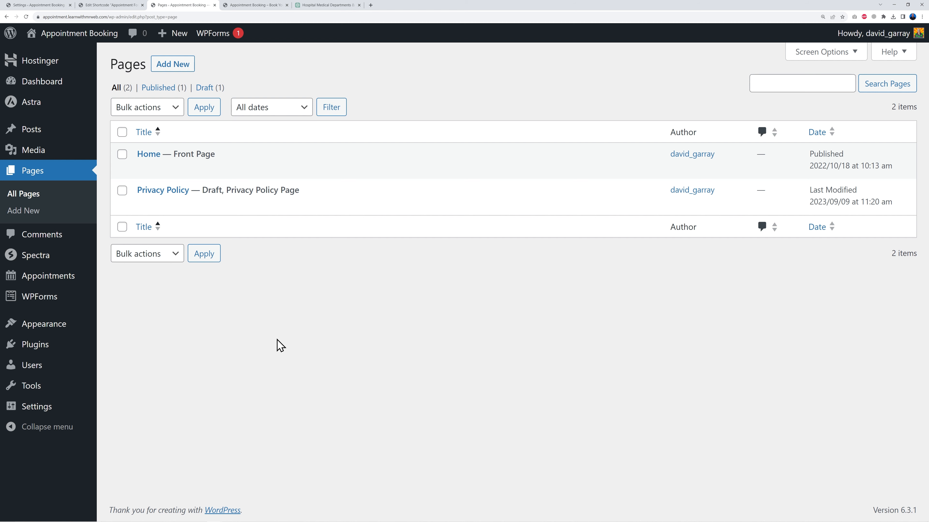
Create a new page titled Appointment Form and insert a Shortcode block containing the appointment form shortcode
left_click(183, 66)
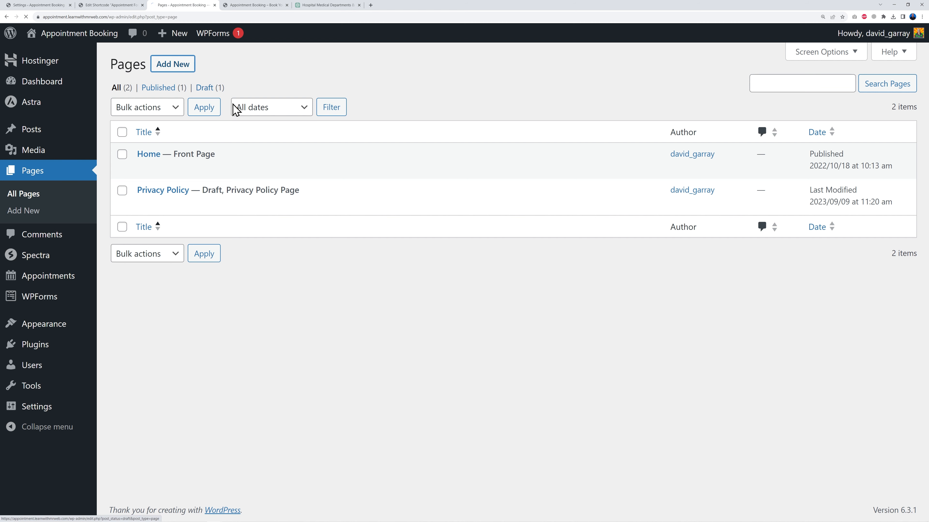
type("Appointment Form")
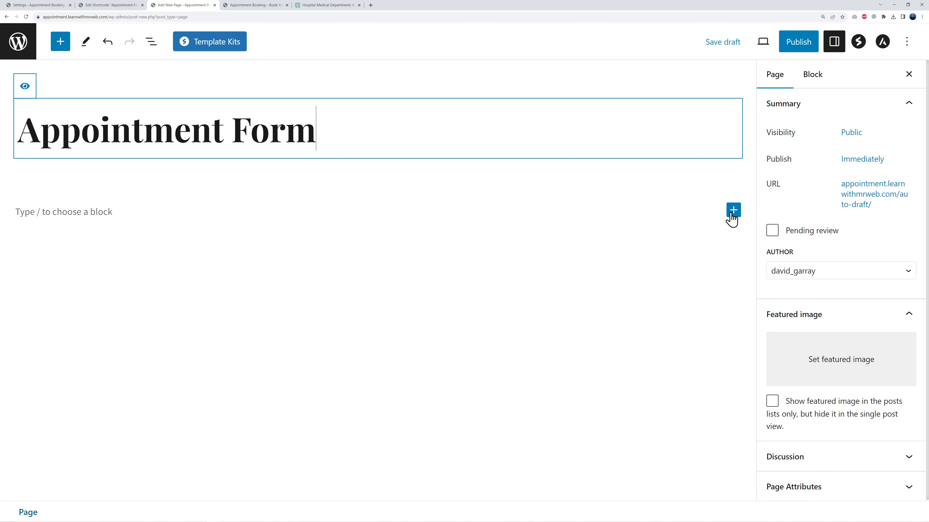
left_click(732, 215)
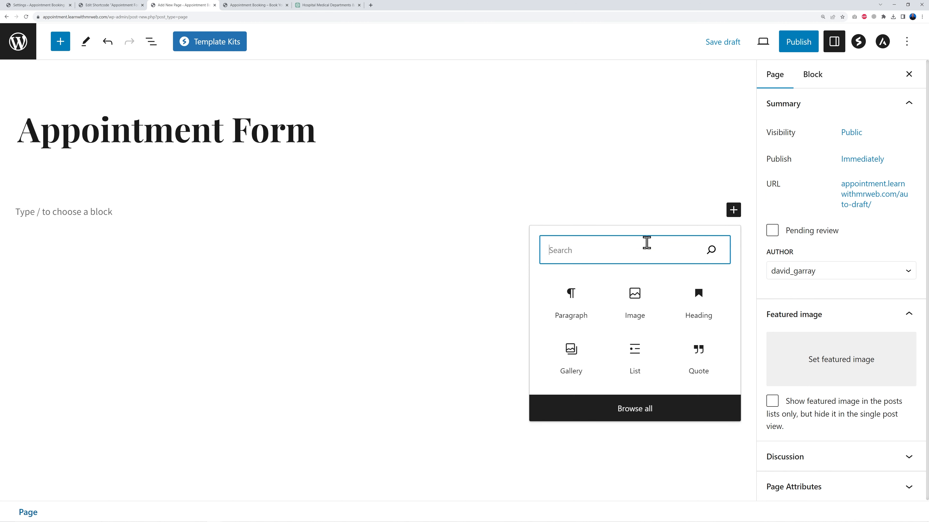
type("short")
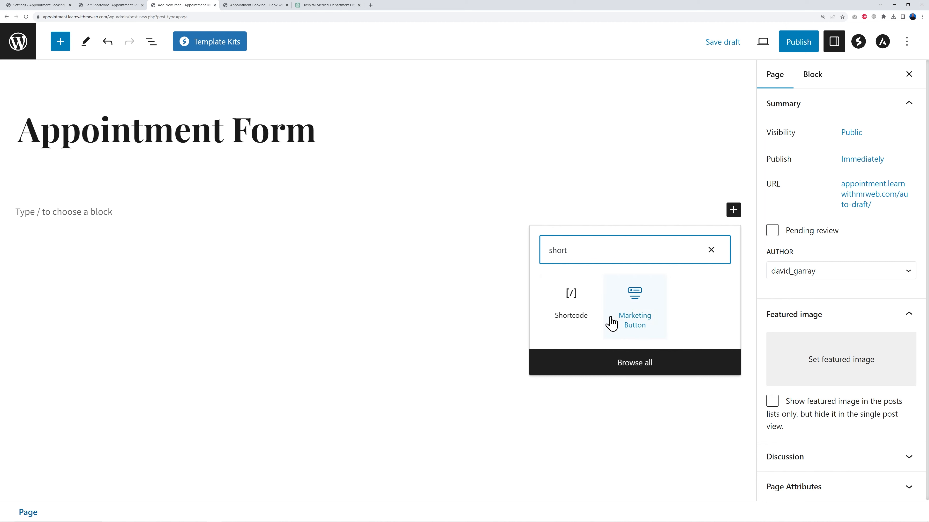
left_click(577, 321)
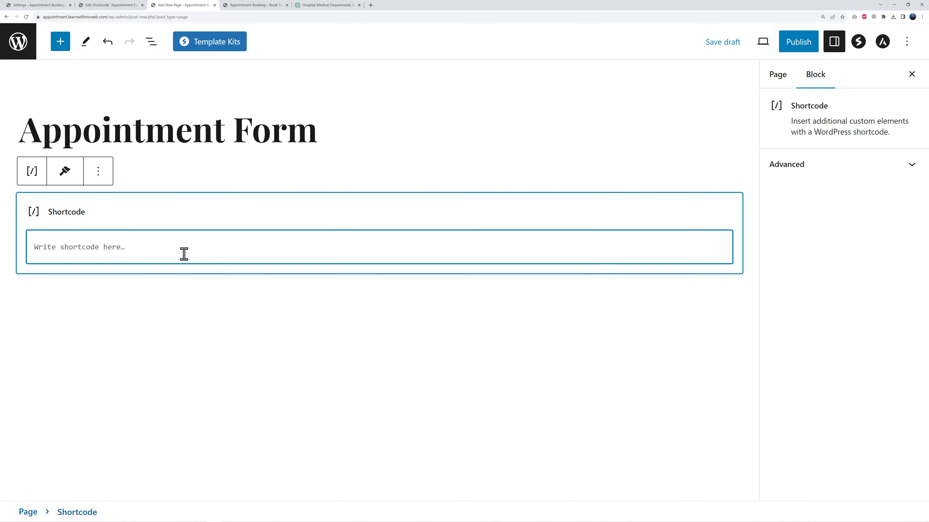
key("ctrl+v")
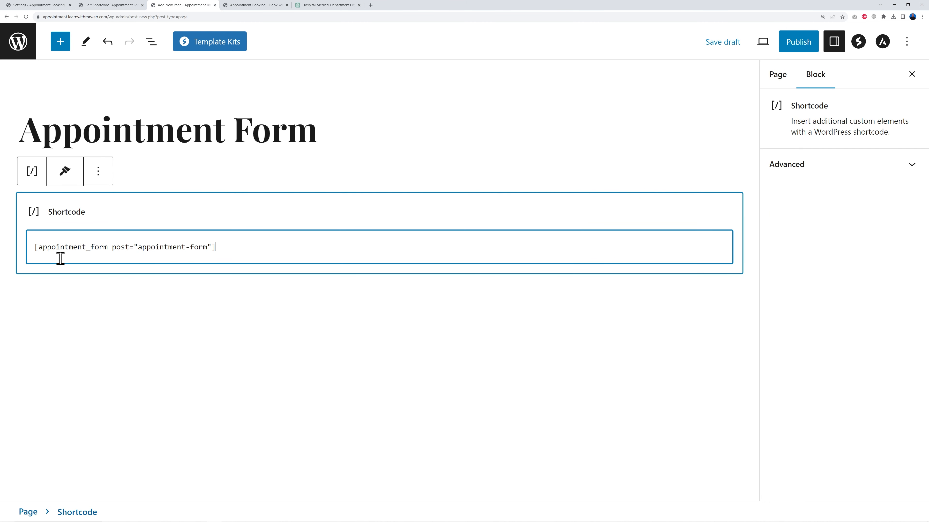
Publish the Appointment Form page and open it on the live site
left_click(801, 43)
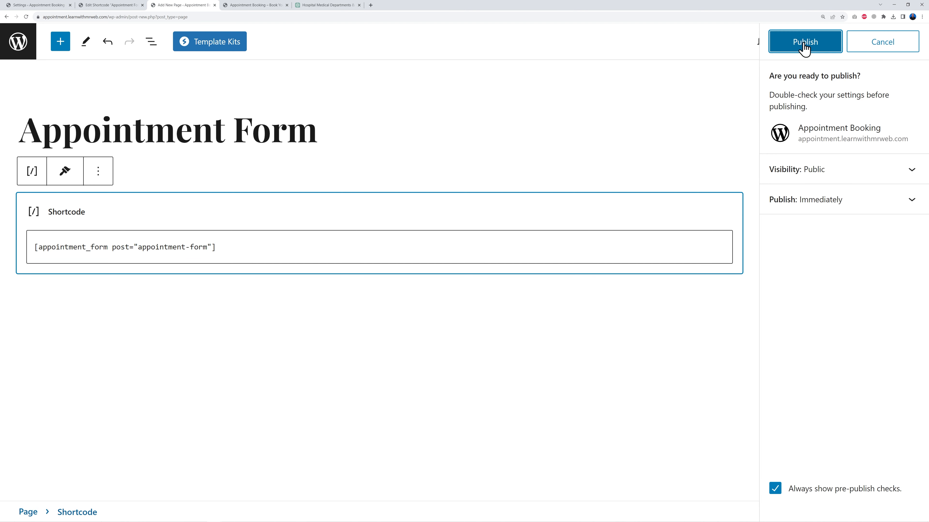
left_click(804, 42)
left_click(908, 42)
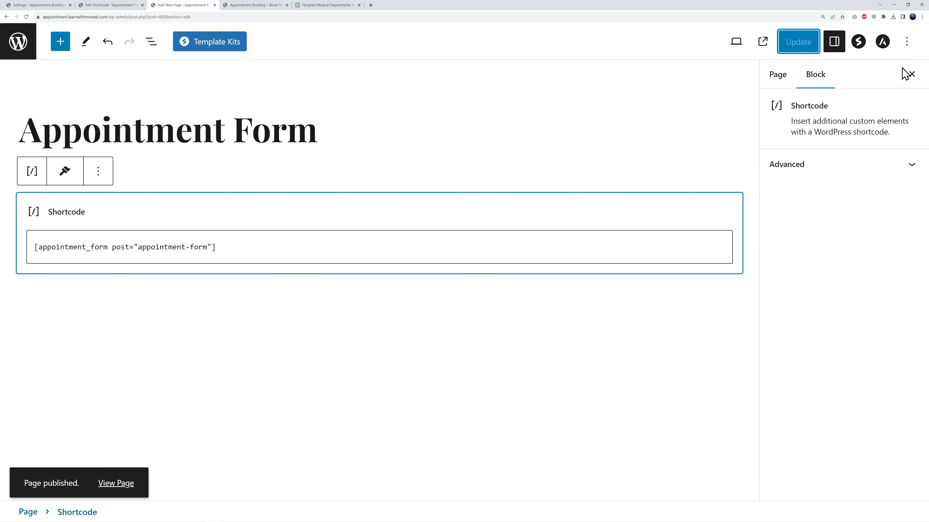
left_click(762, 42)
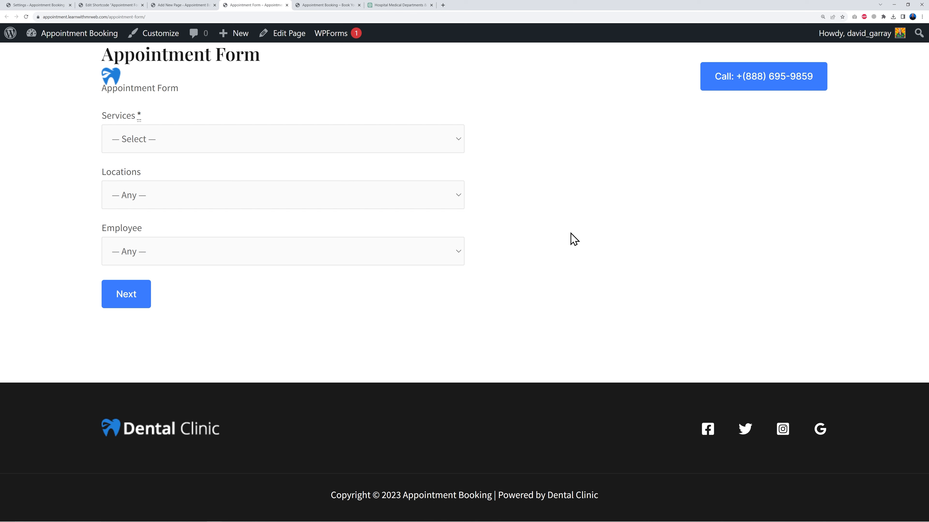
Try the form with Internal Medicine / Cardiology, location Dublin and employee John Doe
left_click(433, 139)
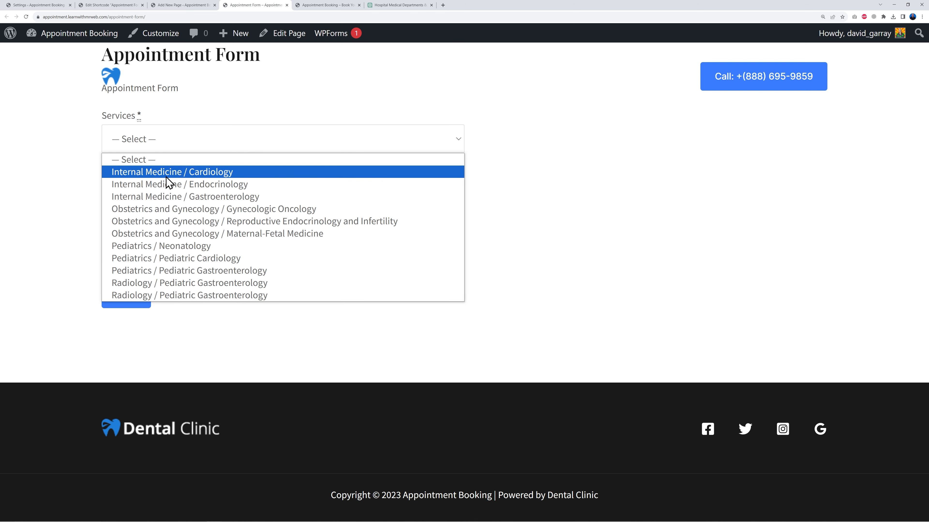
left_click(192, 173)
left_click(433, 197)
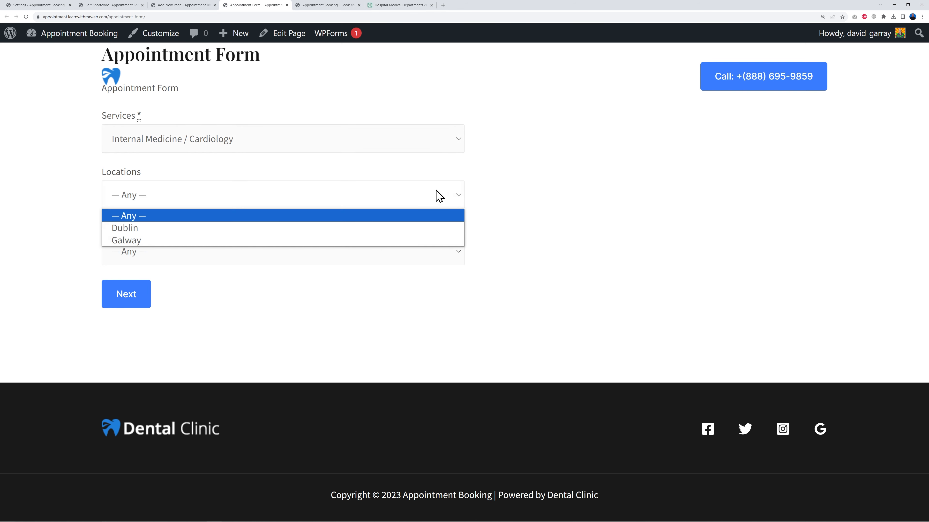
left_click(229, 228)
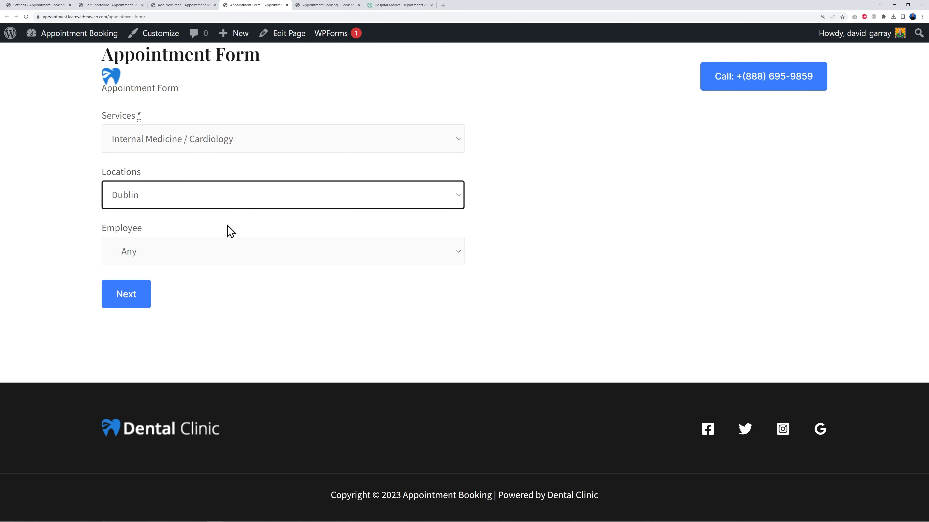
left_click(461, 252)
left_click(368, 287)
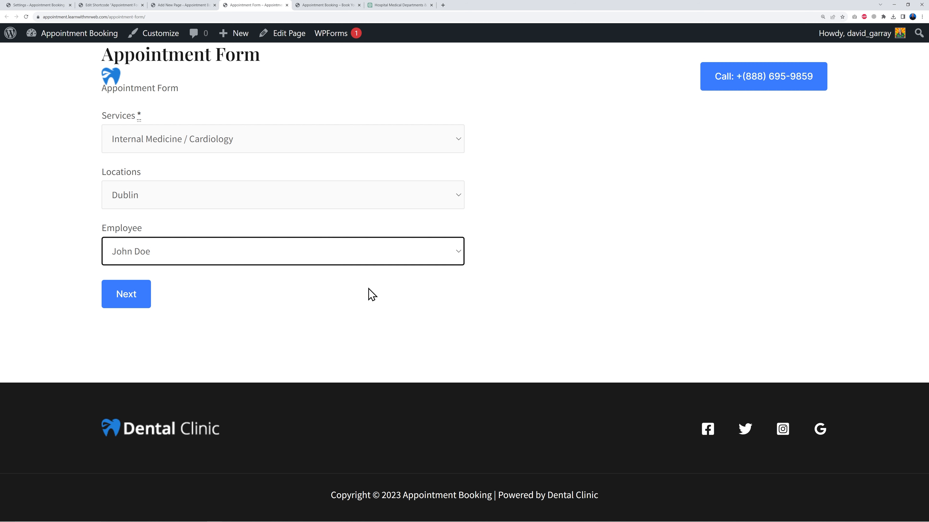
left_click(457, 143)
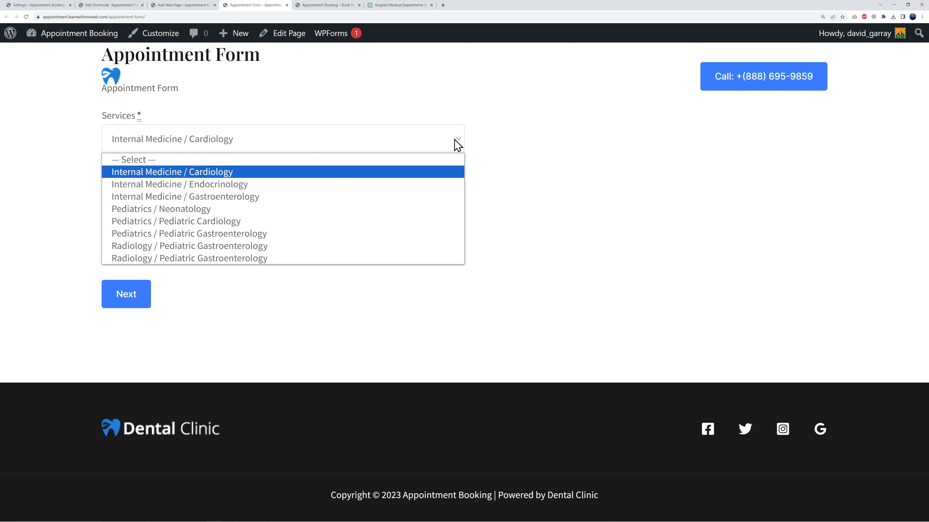
left_click(210, 217)
left_click(344, 196)
left_click(183, 240)
left_click(368, 260)
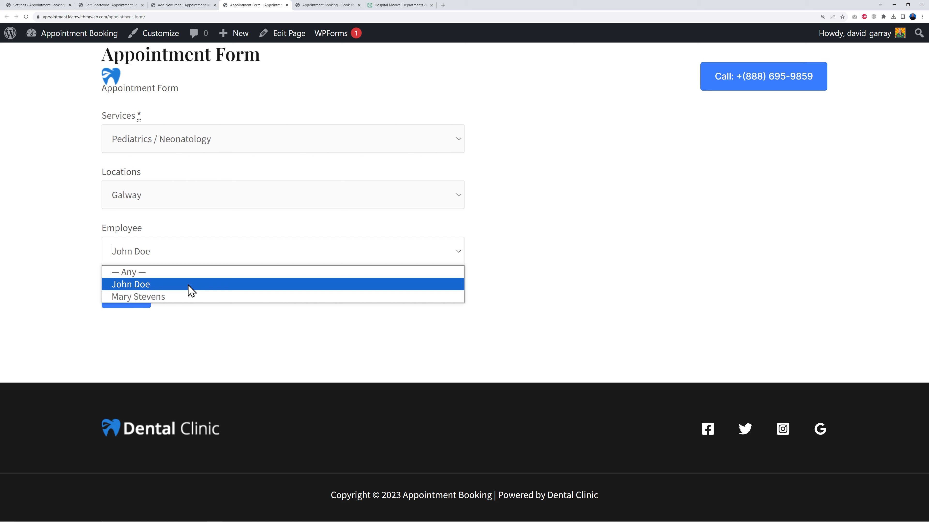
left_click(188, 302)
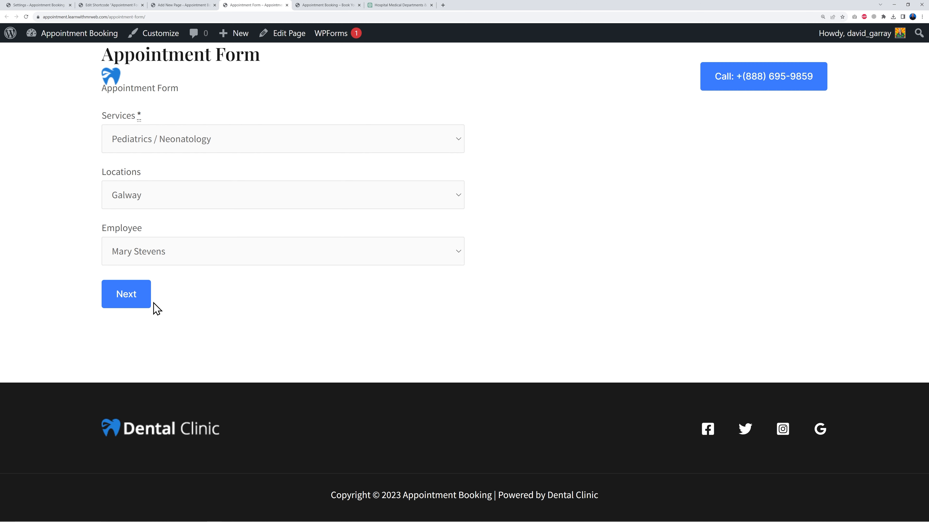
left_click(132, 300)
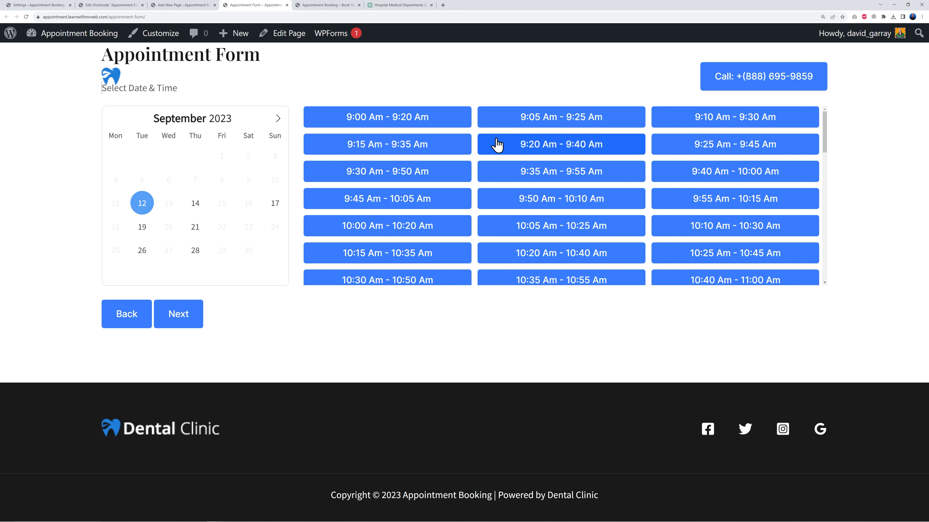
Pick September 14 with the 10:00 Am - 10:20 Am slot and continue to the reservation summary
scroll(677, 224, "down", 6)
scroll(677, 224, "down", 8)
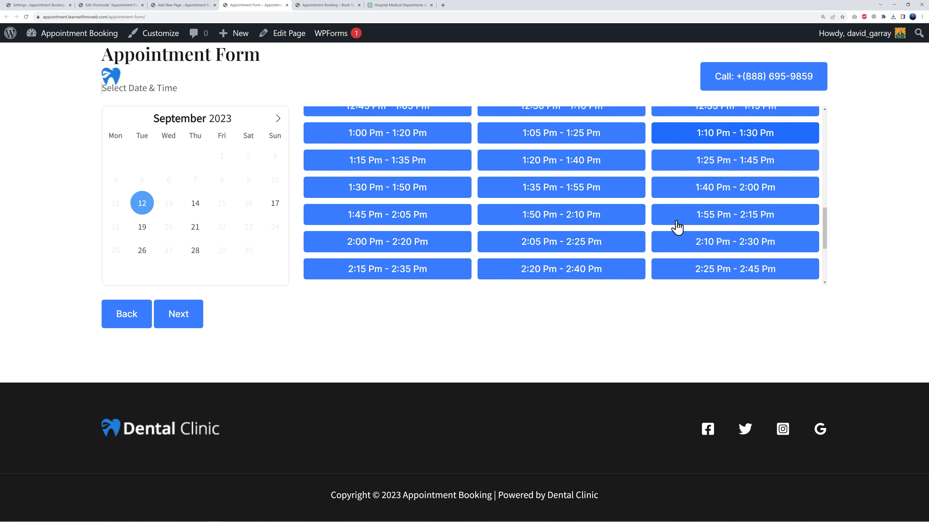
scroll(707, 259, "up", 15)
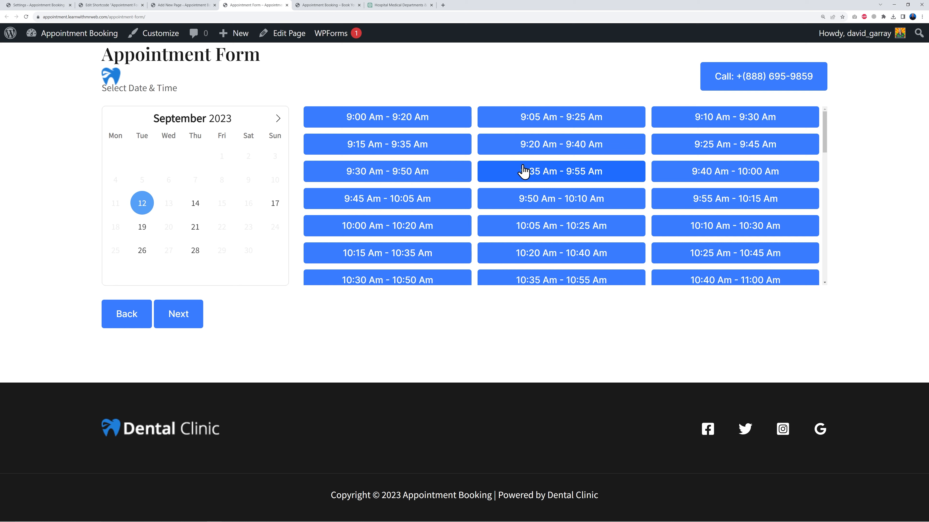
left_click(394, 233)
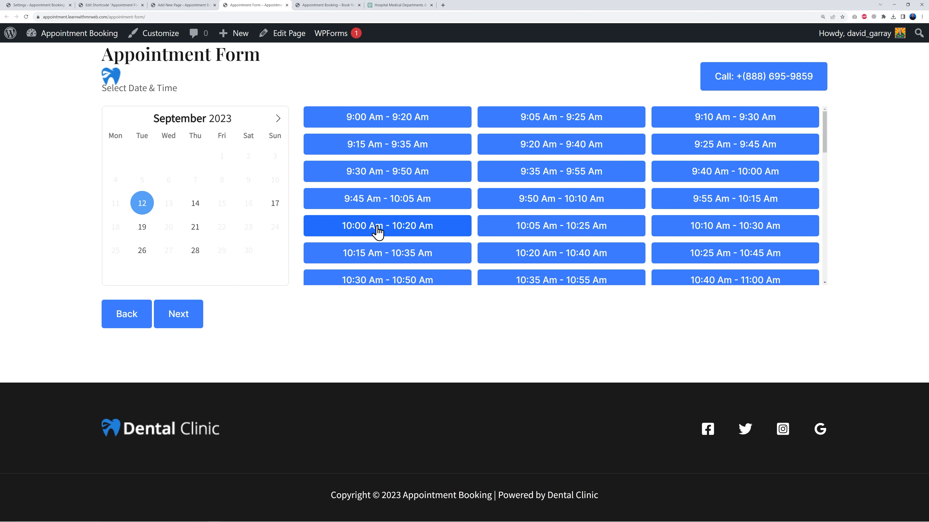
left_click(200, 212)
left_click(381, 230)
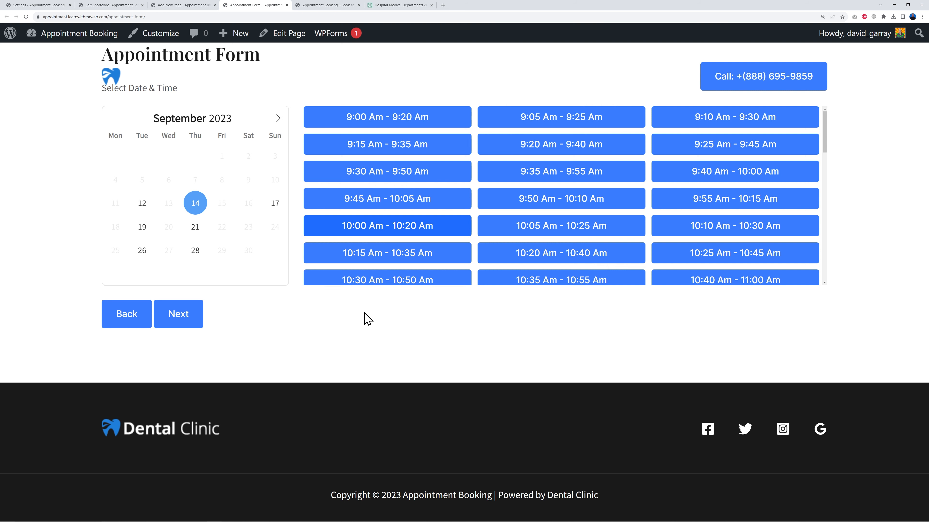
left_click(196, 317)
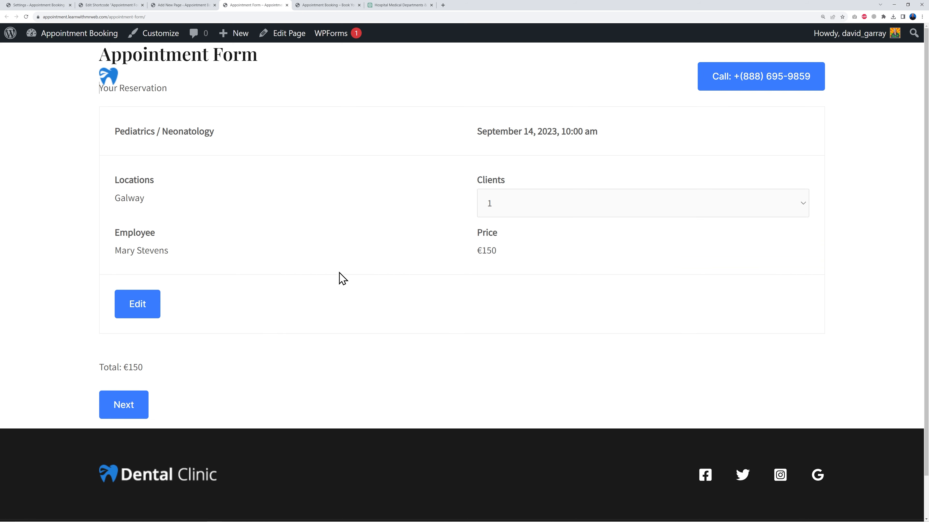
Keep 1 client in the reservation, continue to the customer information step and review the order
left_click(621, 206)
left_click(621, 210)
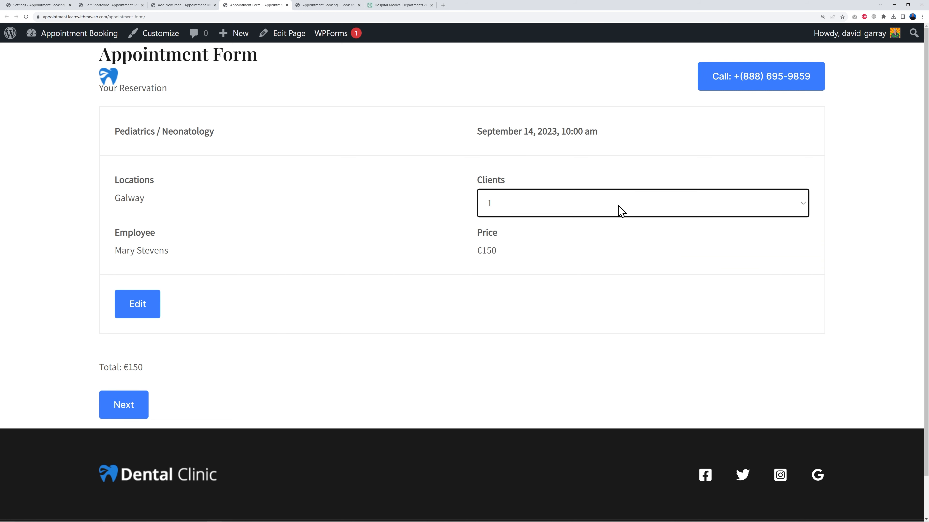
left_click(616, 237)
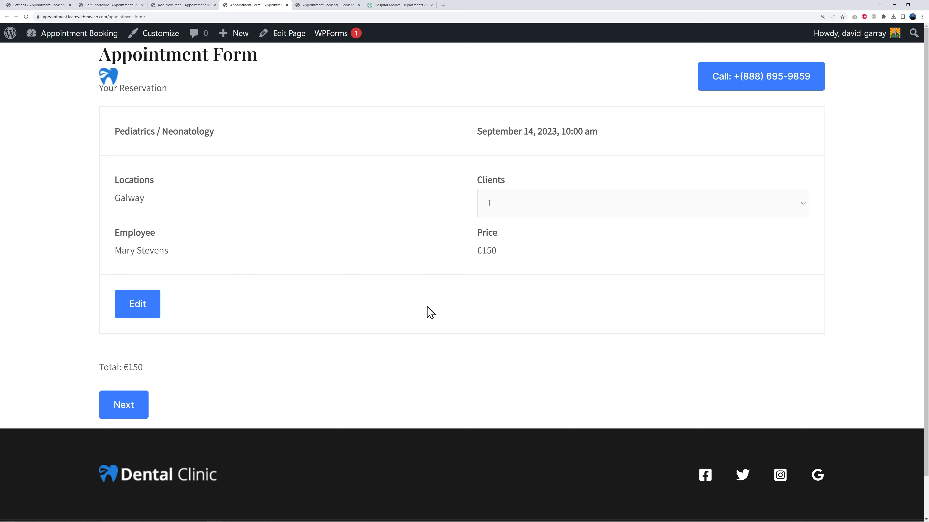
left_click(128, 403)
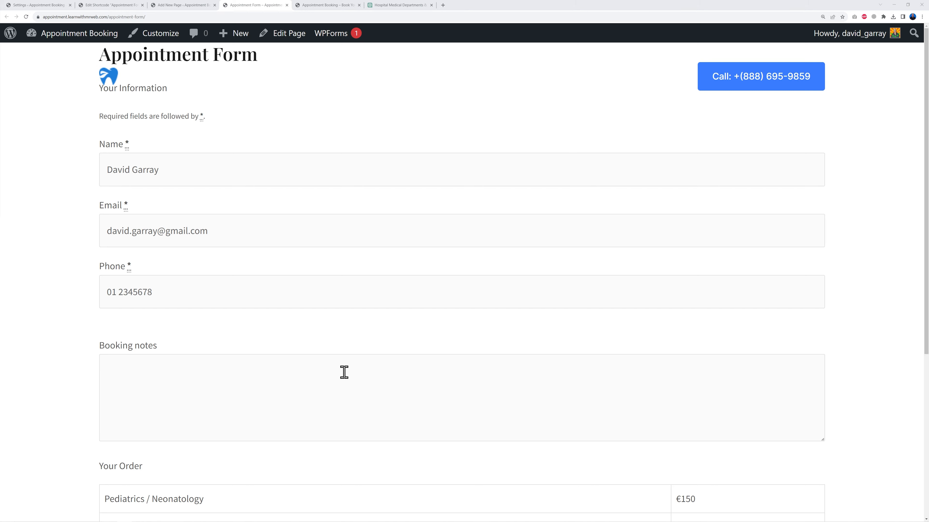
scroll(344, 373, "down", 6)
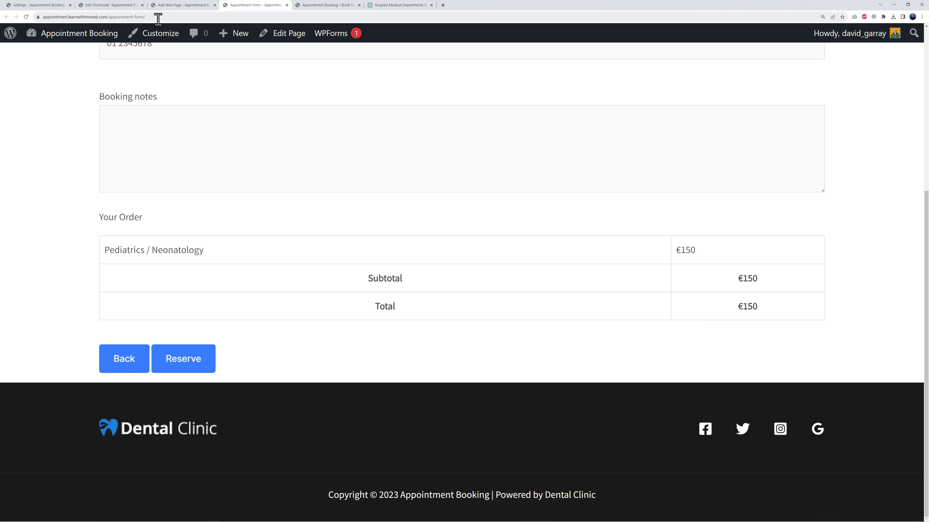
Open the booking plugin's Payments settings and enable the PayPal payment method
left_click(121, 5)
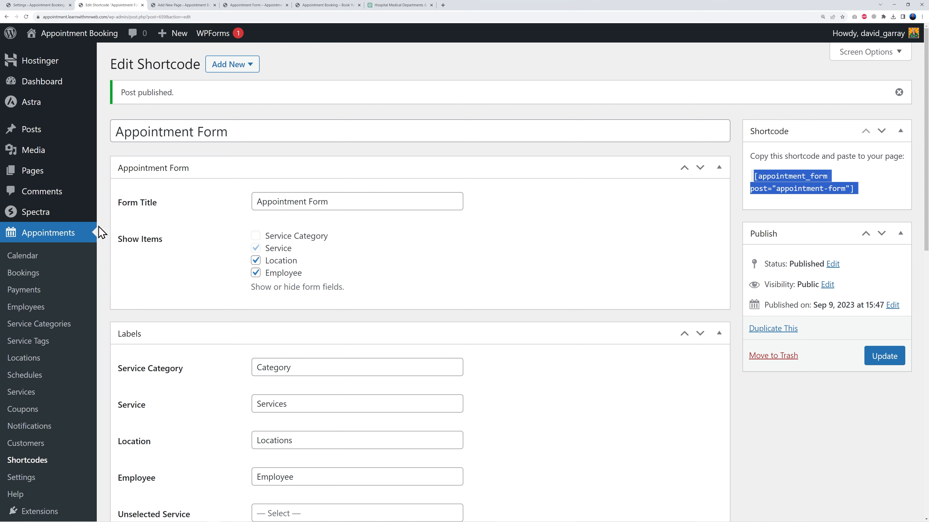
left_click(22, 478)
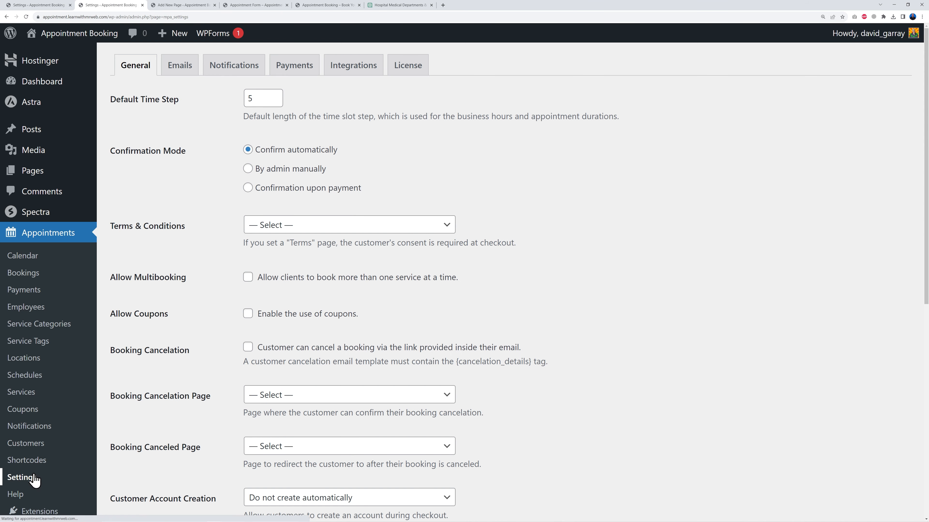
left_click(294, 72)
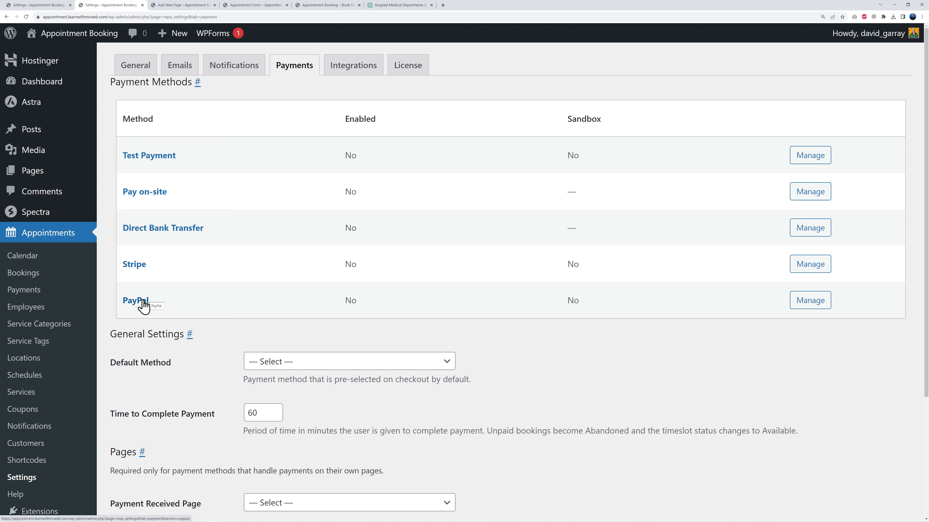
left_click(798, 304)
left_click(249, 154)
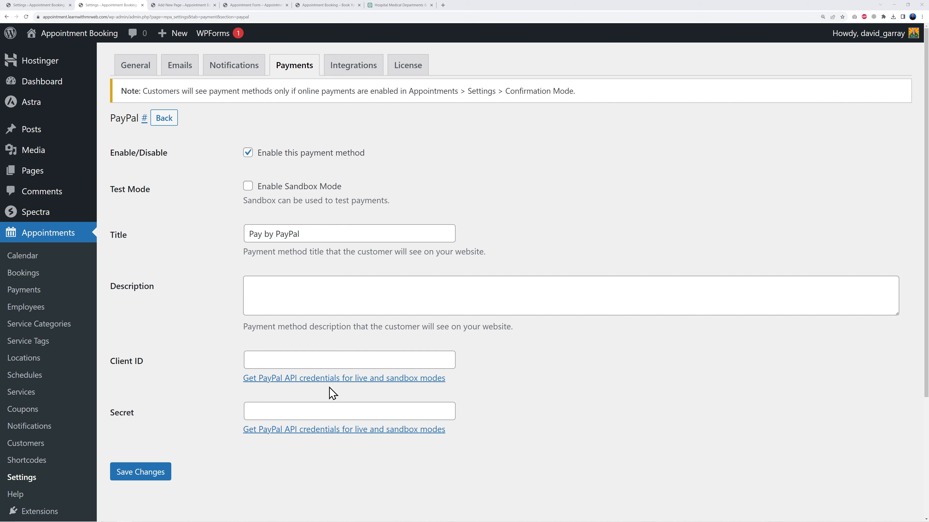
Follow the PayPal API credentials link and log in to the PayPal Developer dashboard
left_click(366, 379)
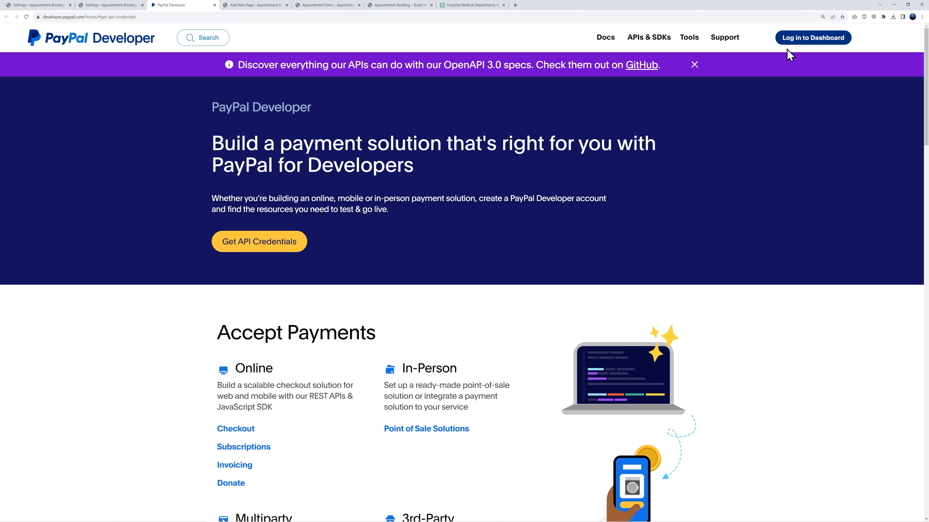
left_click(793, 40)
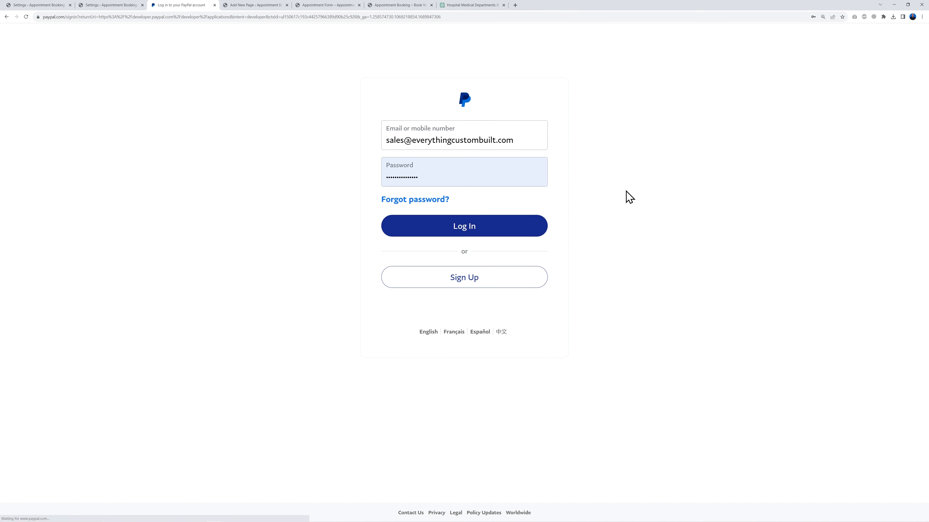
left_click(498, 230)
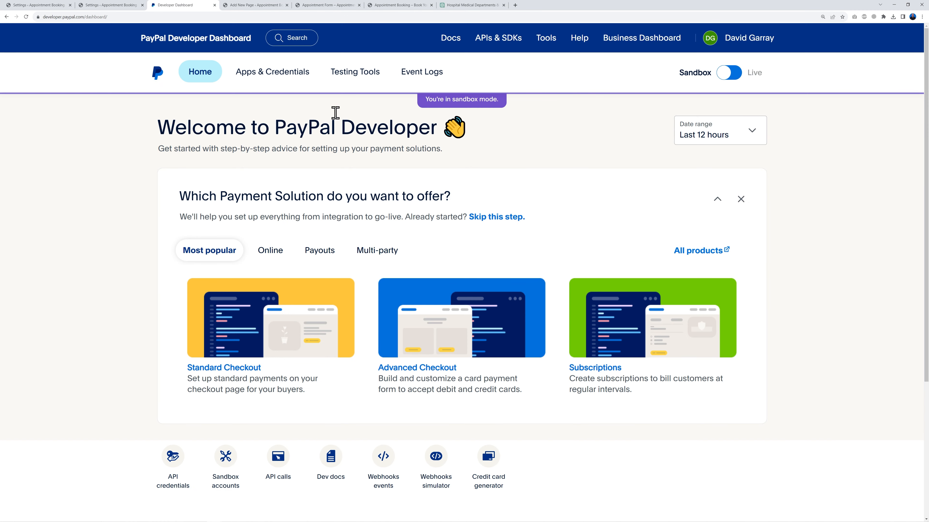
Open Apps & Credentials and compare the Live and Sandbox REST API apps, returning to Sandbox
left_click(287, 78)
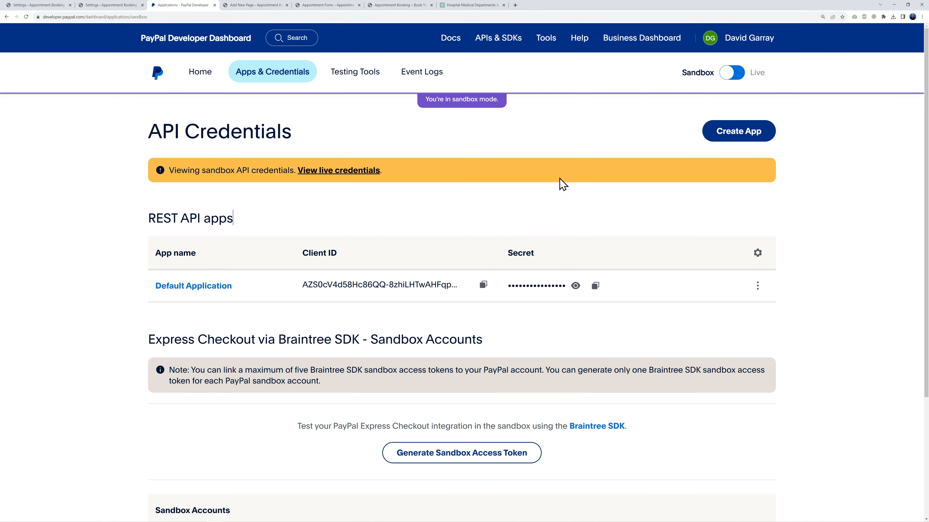
left_click(729, 75)
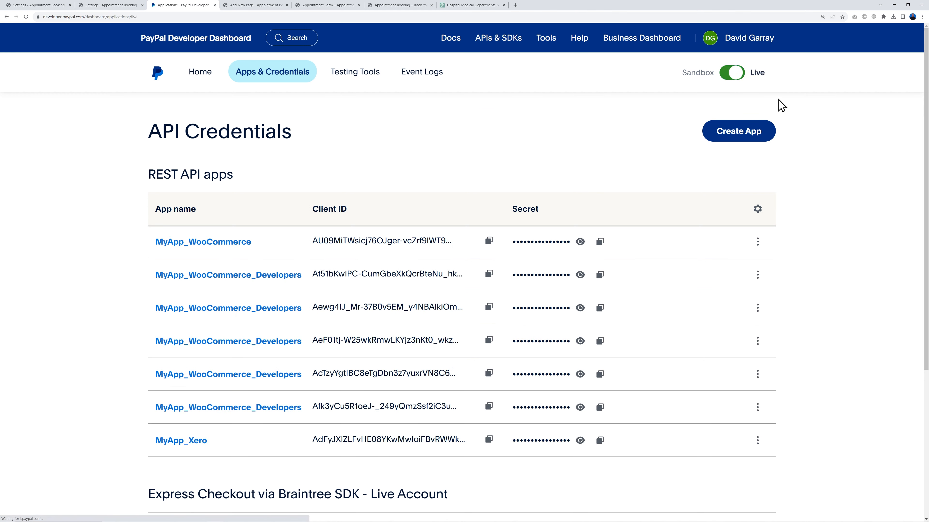
left_click(738, 75)
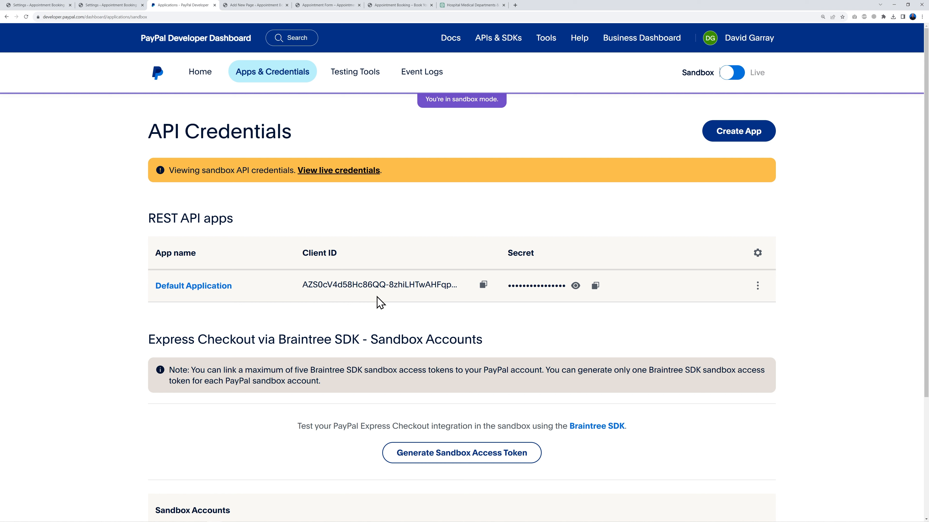
Create a new sandbox merchant REST API app named Appointment Booking
left_click(769, 130)
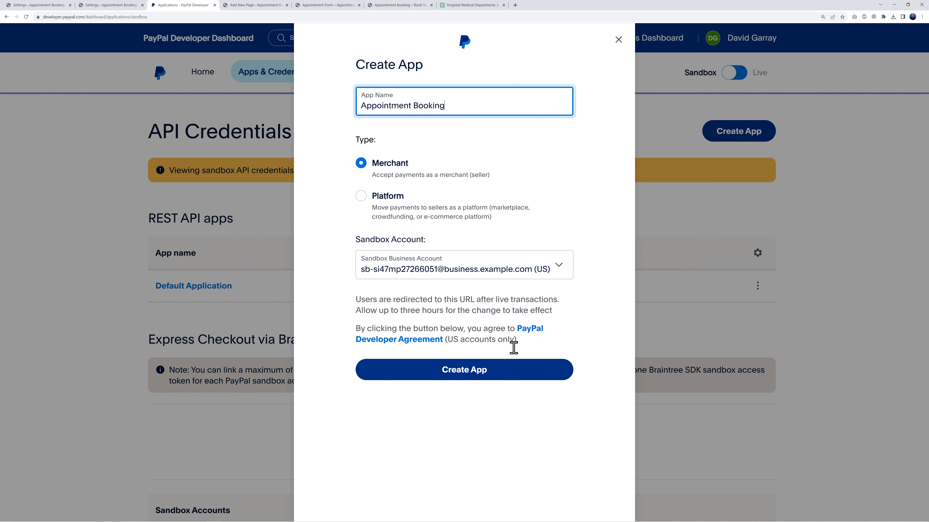
left_click(462, 375)
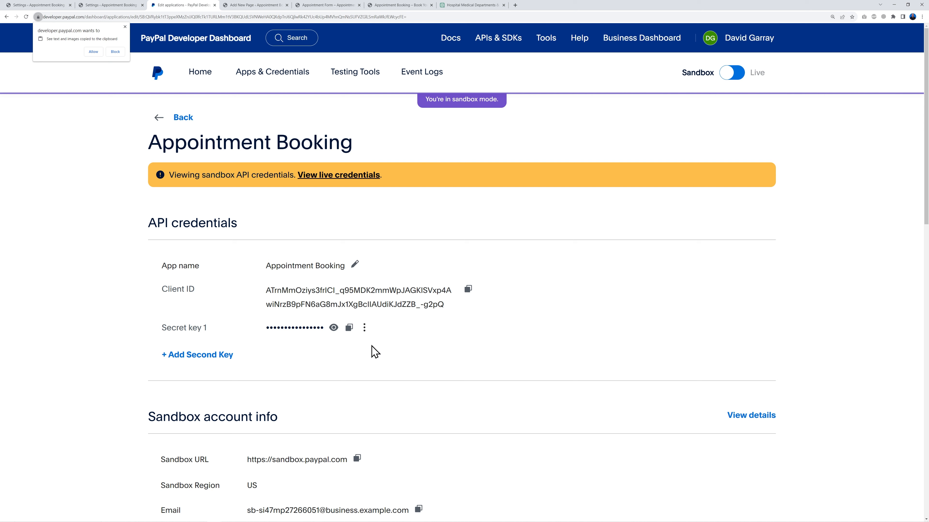
Copy the new app's sandbox Client ID and paste it into the PayPal method's Client ID field
left_click(467, 290)
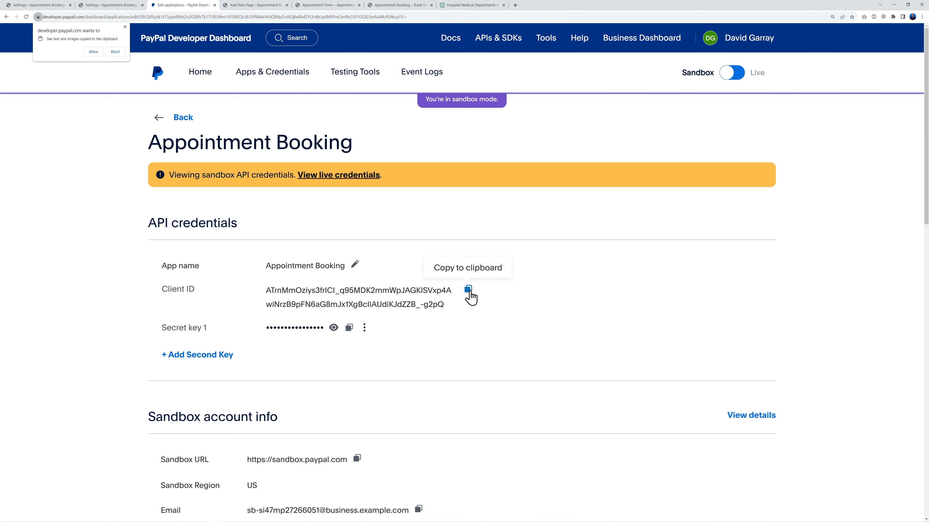
left_click(106, 5)
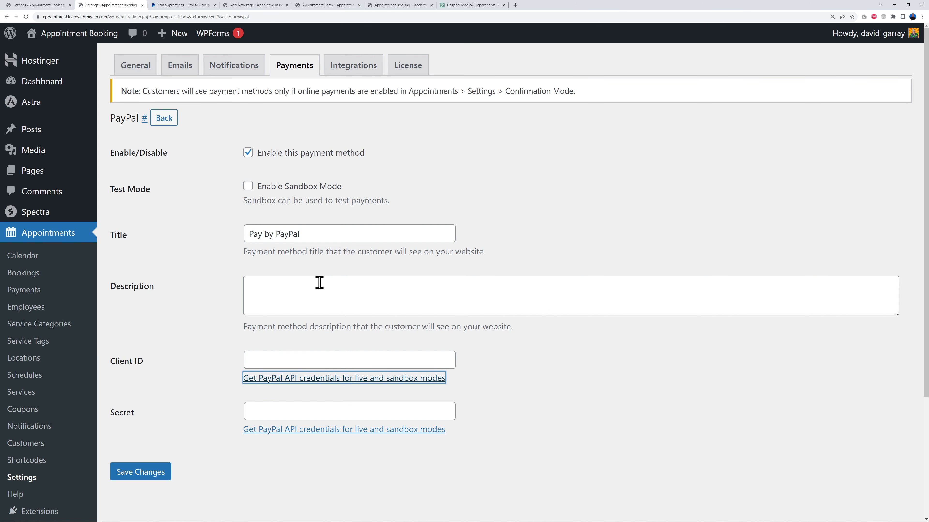
left_click(302, 294)
left_click(291, 360)
key("ctrl+v")
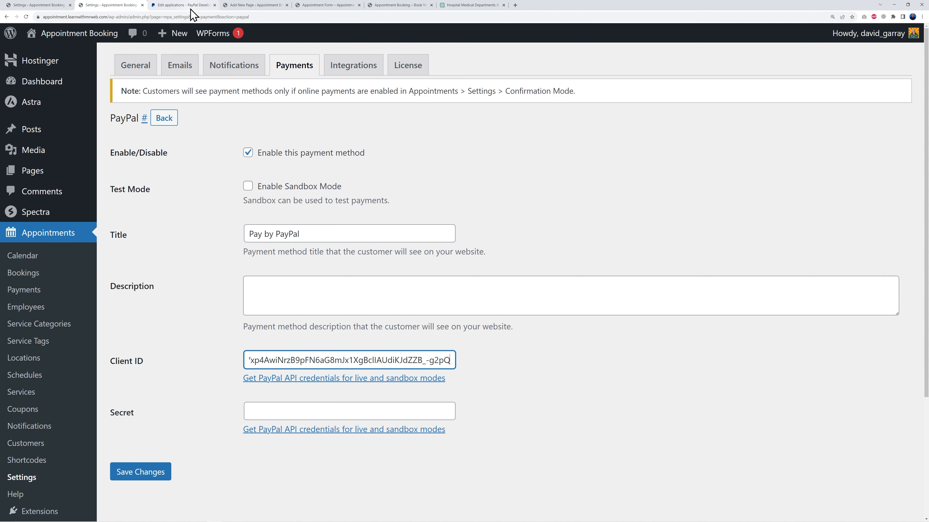
Copy the app's sandbox secret key and paste it into the PayPal method's Secret field
left_click(181, 5)
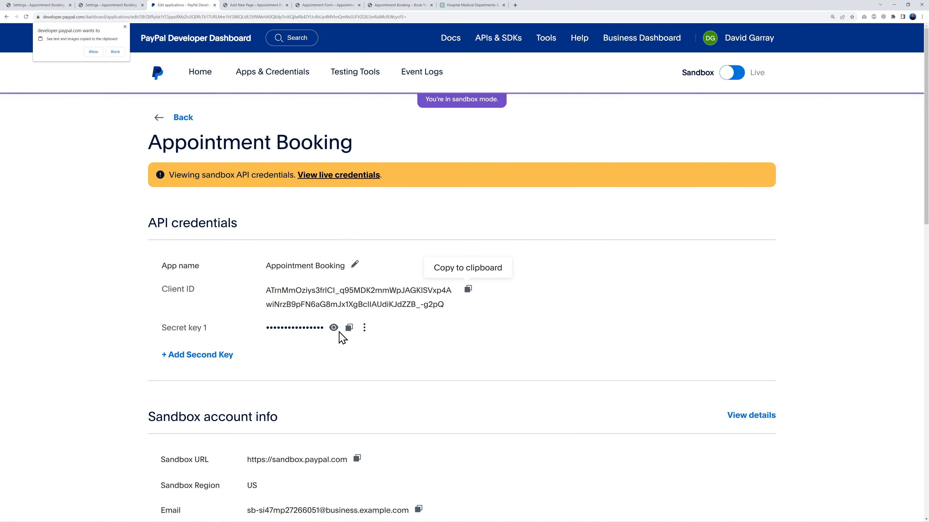
left_click(349, 330)
left_click(98, 5)
left_click(348, 412)
key("ctrl+v")
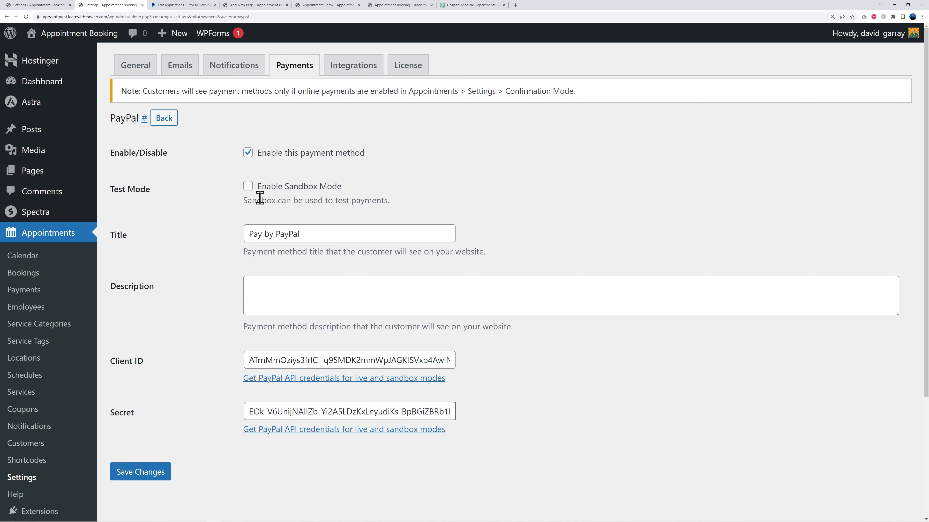
Enable Sandbox Mode for the PayPal payment method and save the changes
left_click(248, 187)
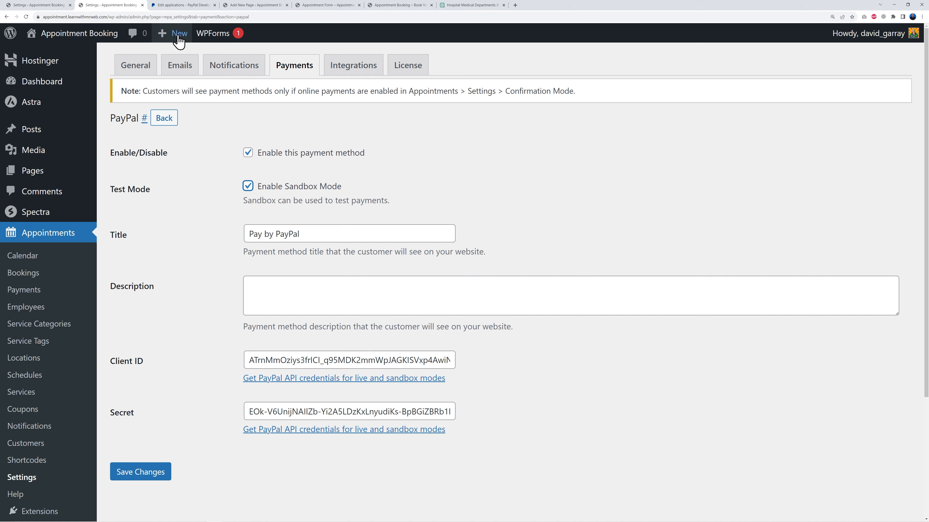
left_click(181, 5)
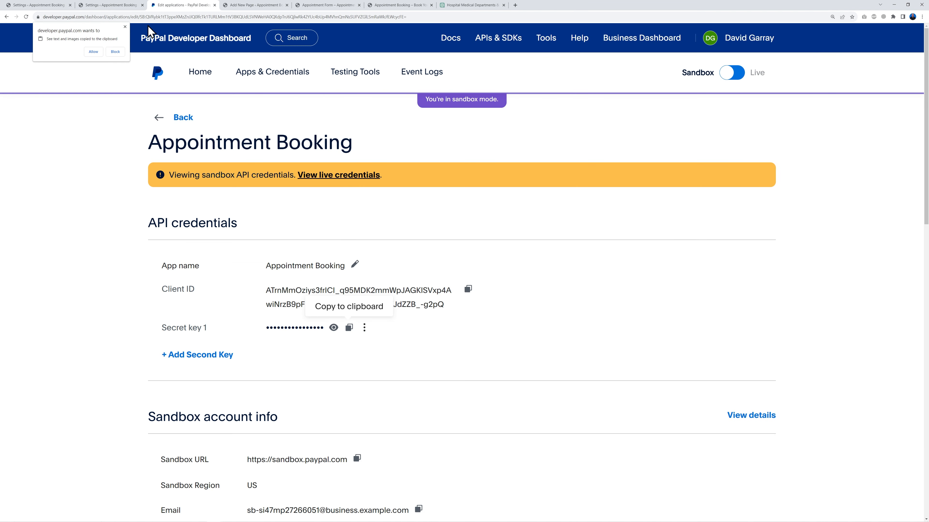
left_click(125, 5)
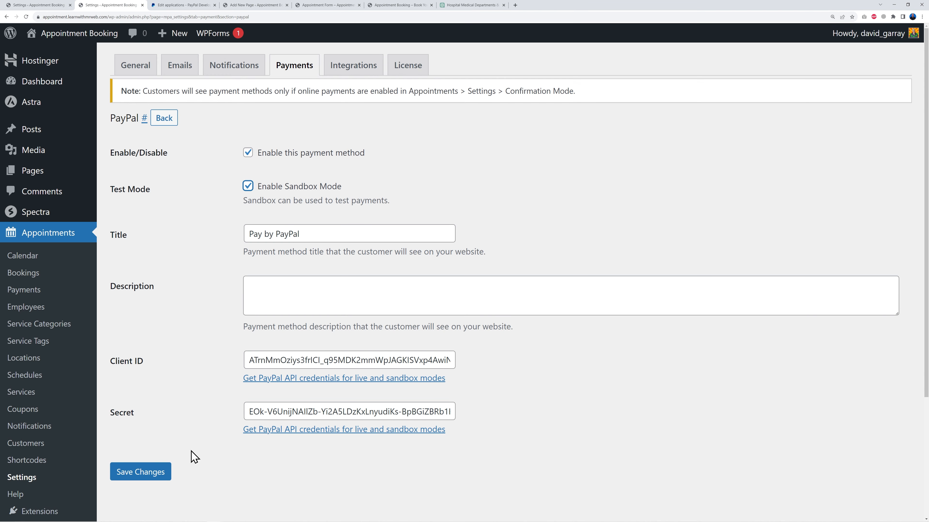
left_click(153, 474)
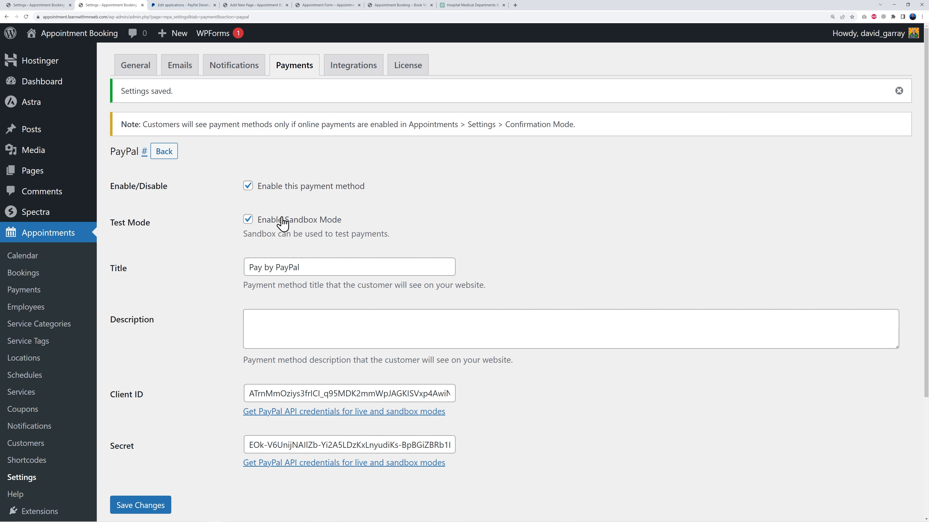
Return to the payment methods list, set the Default Method to PayPal and save
left_click(168, 152)
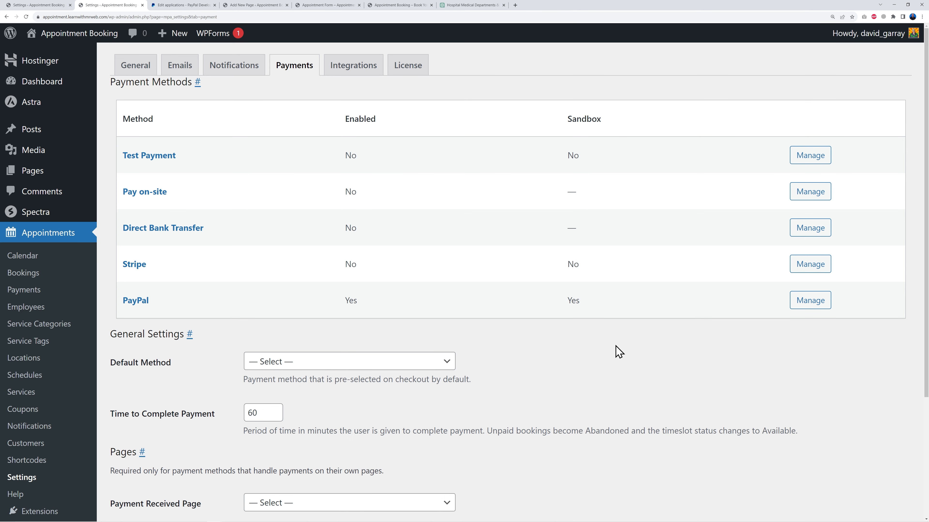
scroll(618, 352, "down", 2)
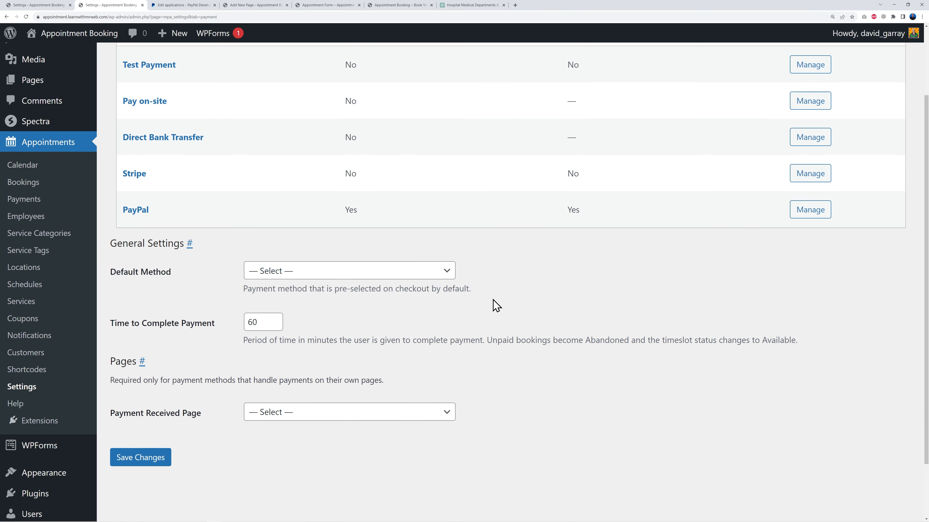
left_click(417, 272)
left_click(327, 298)
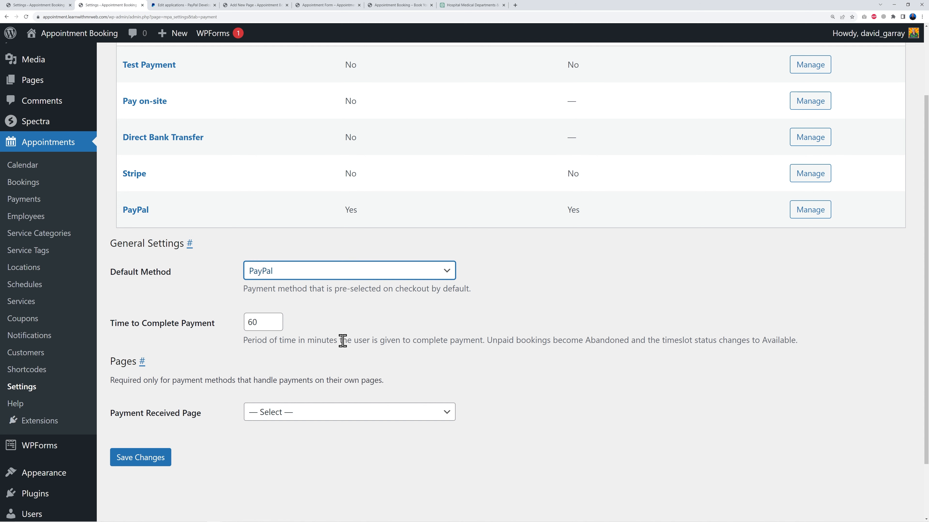
scroll(550, 318, "up", 1)
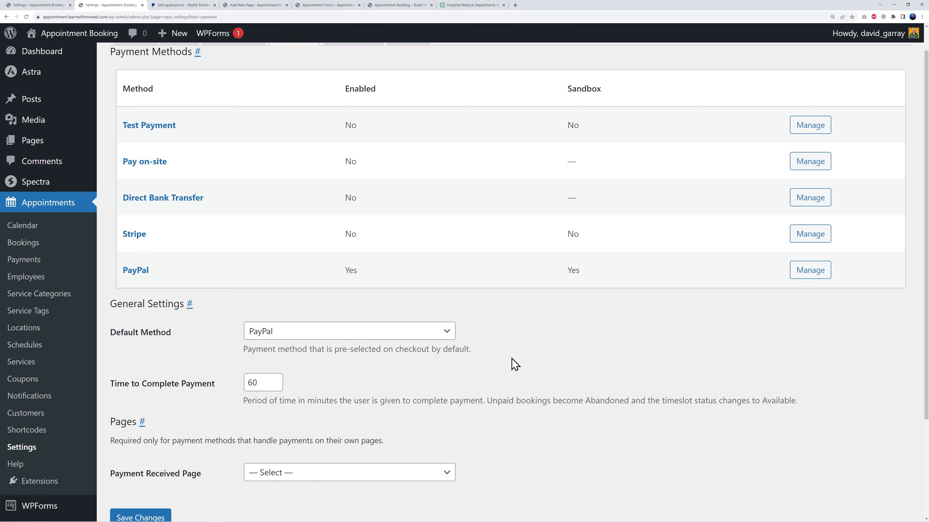
scroll(556, 353, "down", 2)
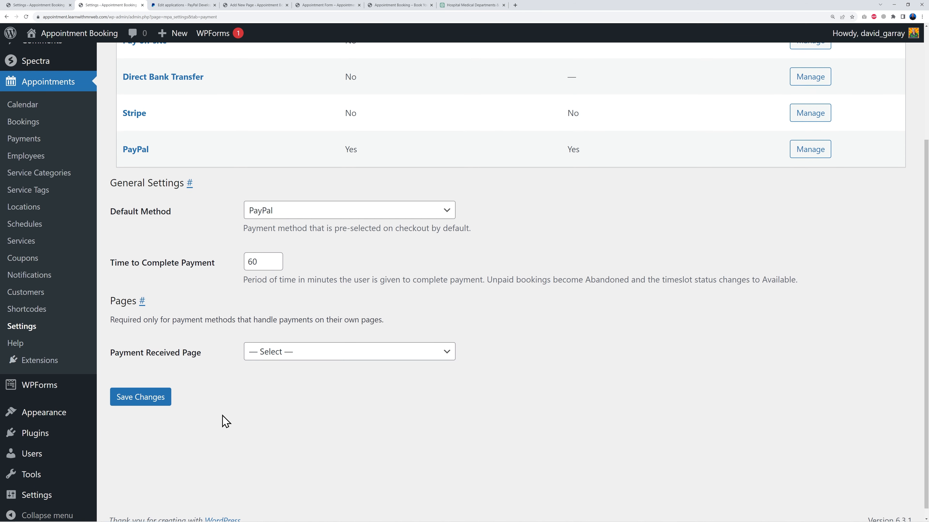
left_click(154, 392)
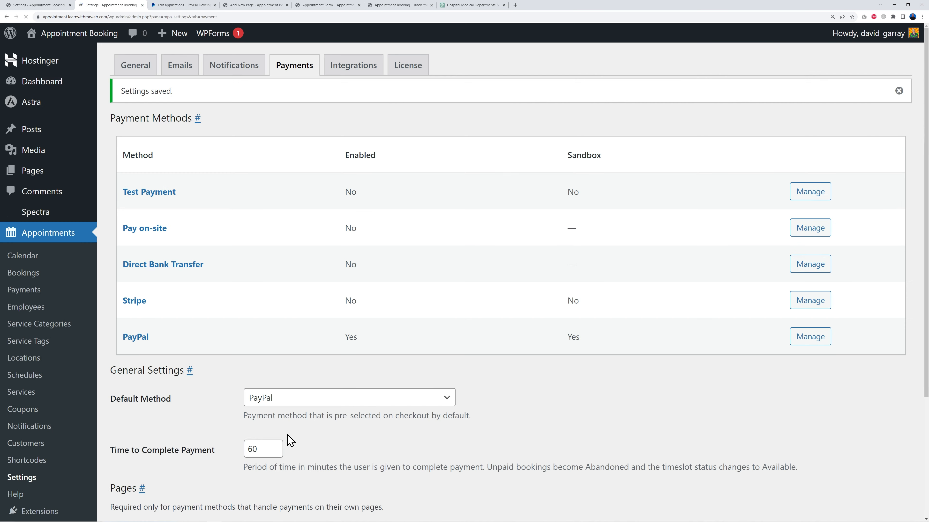
Start a new WordPress page titled "PayPal Thank You Page"
scroll(472, 410, "down", 3)
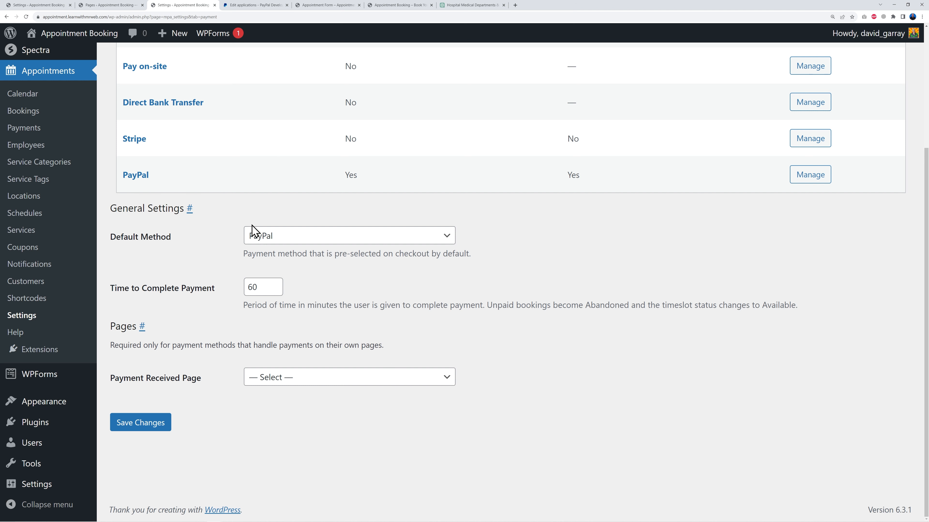
left_click(115, 6)
left_click(175, 65)
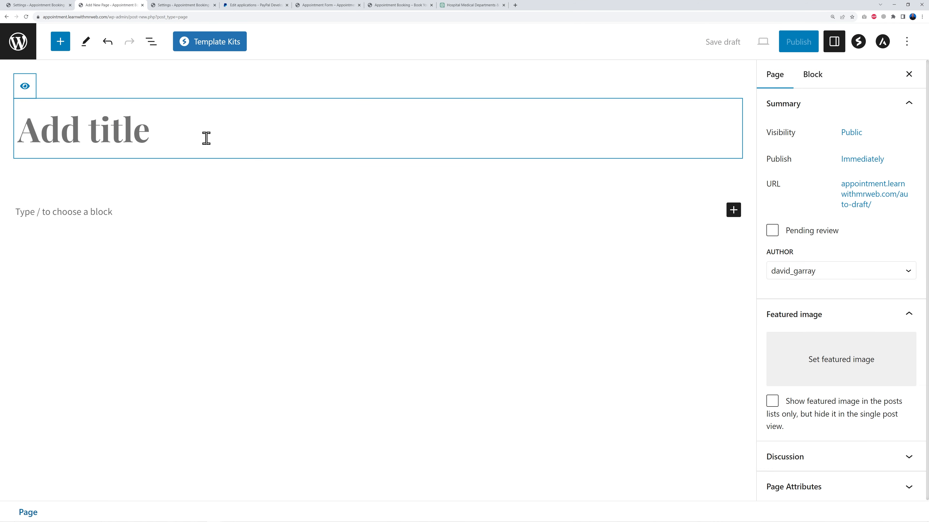
type("PayPal")
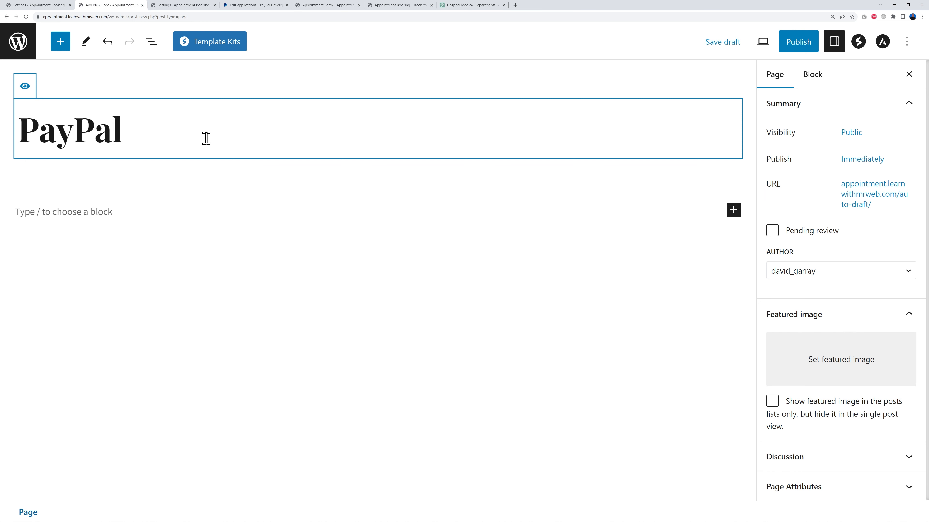
type(" Thank You Page")
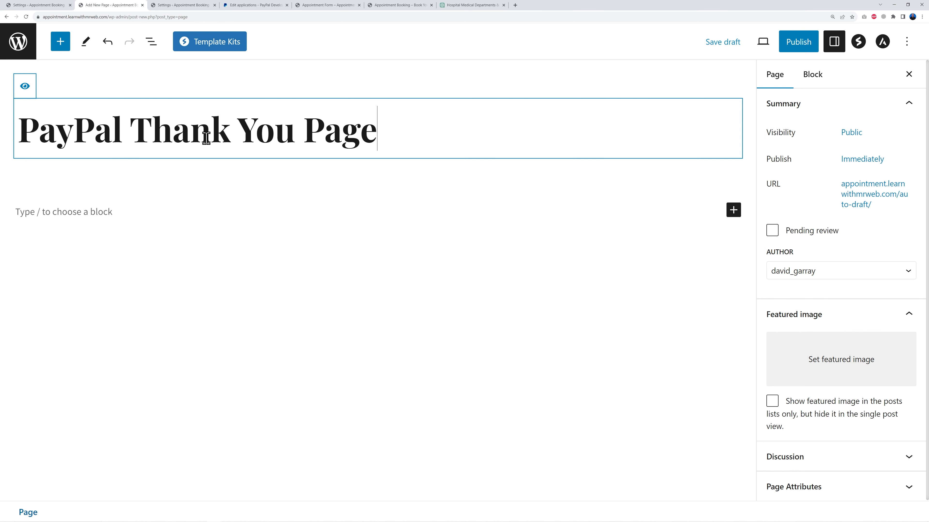
Paste the booking thank-you and confirmation-email text into the page body and publish it
left_click(102, 215)
key("ctrl+v")
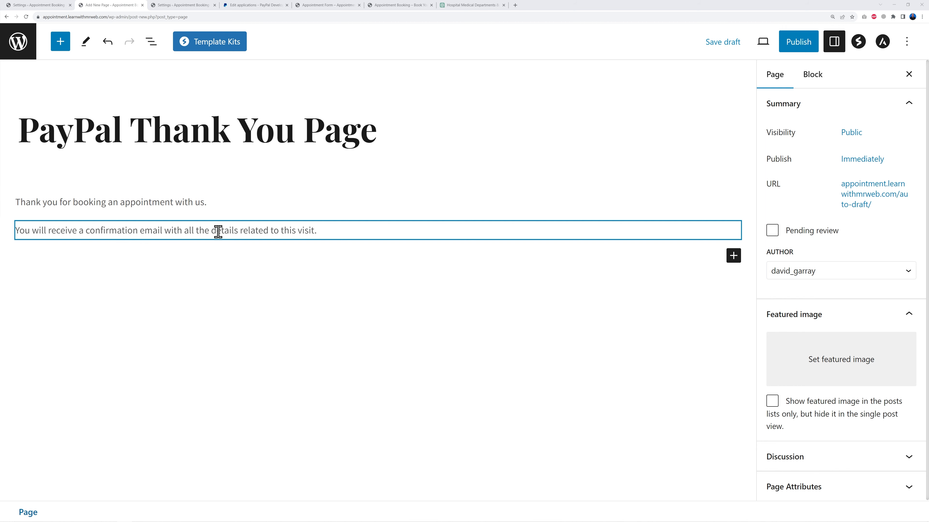
left_click(795, 43)
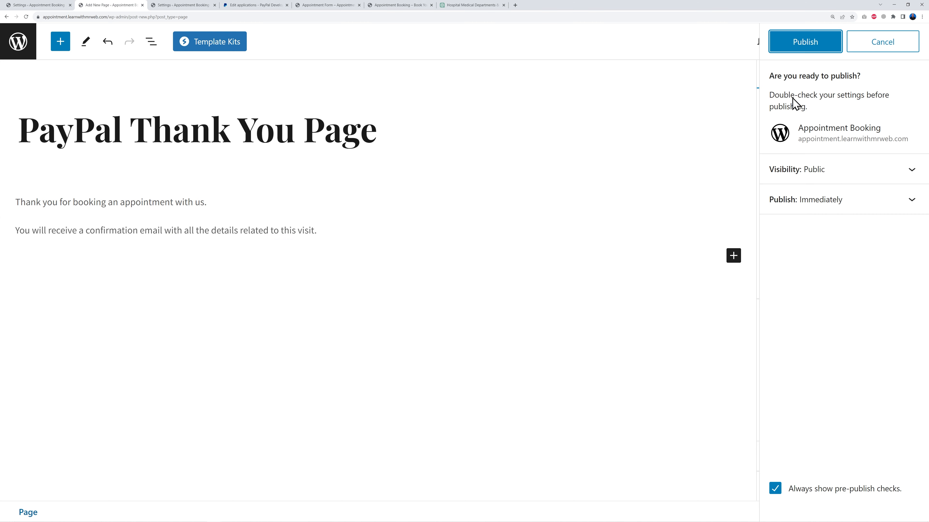
left_click(804, 40)
Set the Payment Received Page to PayPal Thank You Page and save the payment settings
left_click(193, 6)
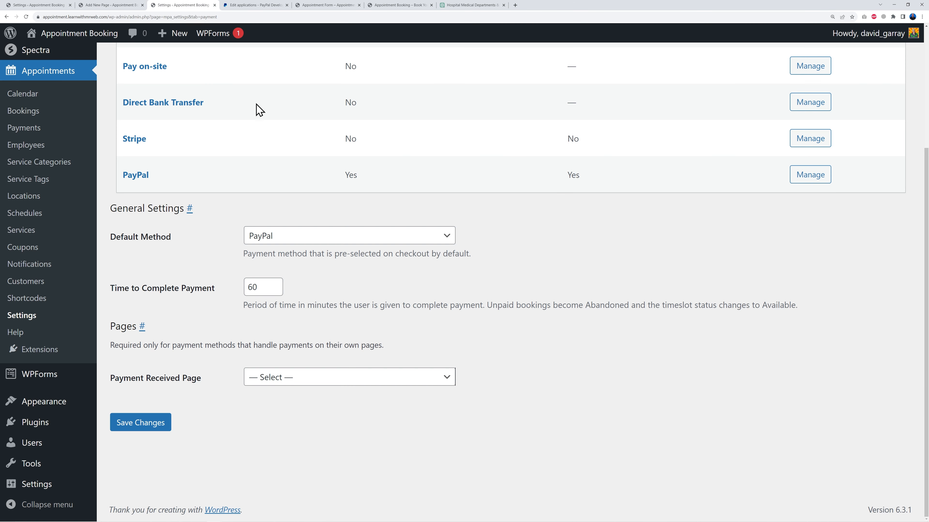
left_click(152, 428)
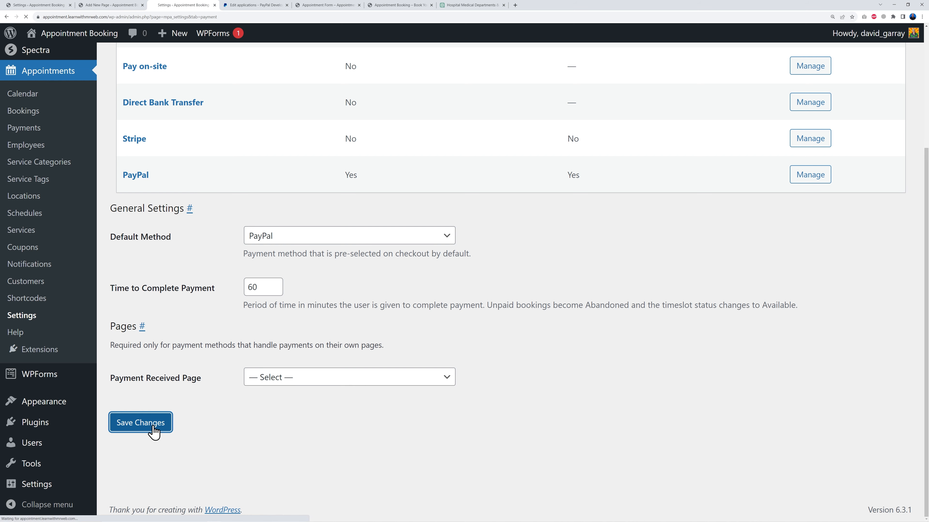
scroll(472, 402, "down", 5)
left_click(441, 383)
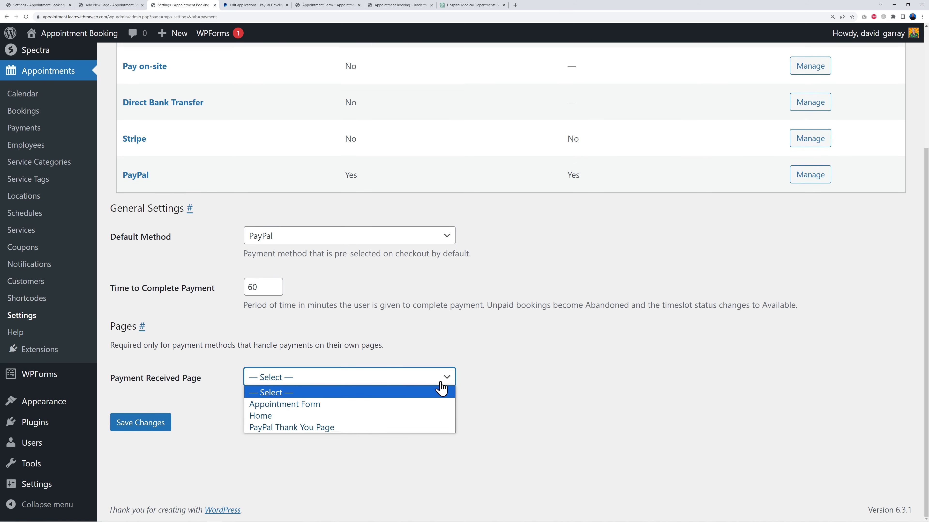
left_click(276, 428)
left_click(166, 424)
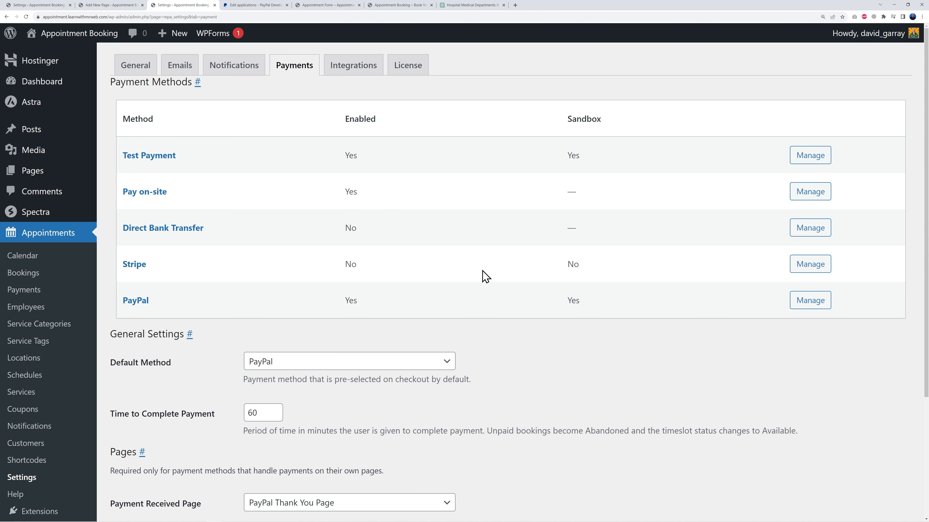
Save the payment settings again and open the Test Payment method's settings
scroll(546, 351, "down", 5)
left_click(165, 392)
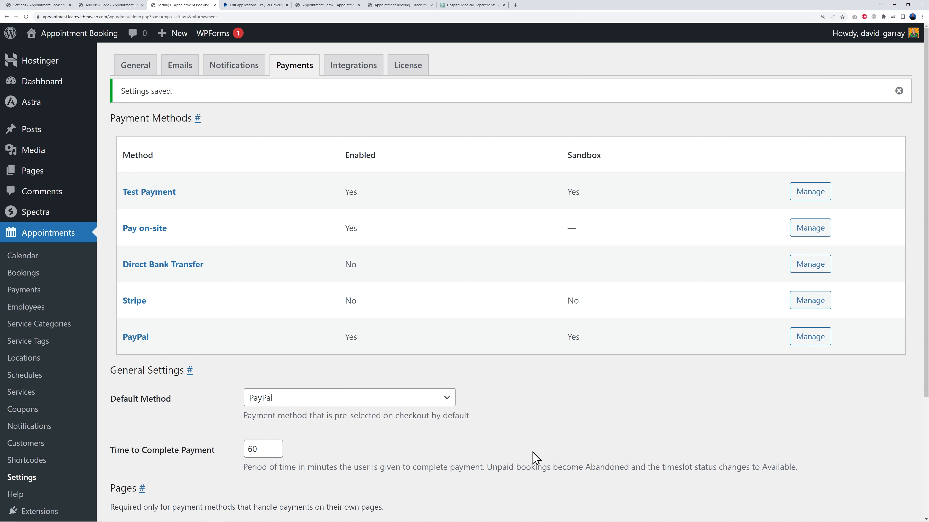
left_click(803, 195)
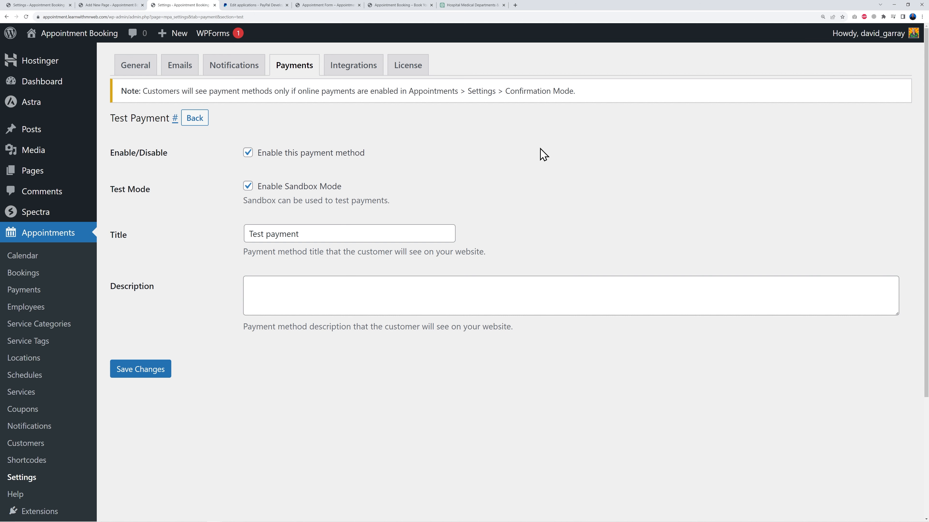
Set the booking Confirmation Mode to Confirmation upon payment and save the general settings
left_click(140, 77)
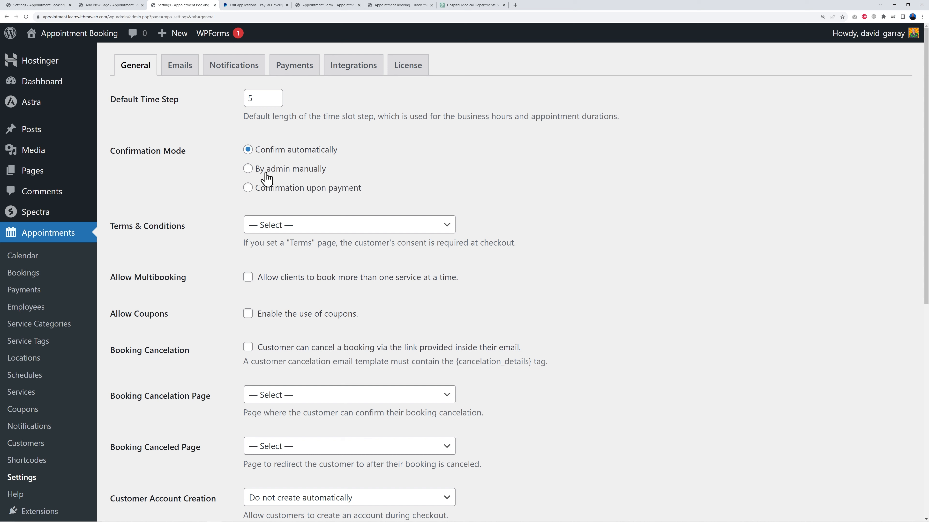
left_click(275, 191)
scroll(607, 241, "down", 10)
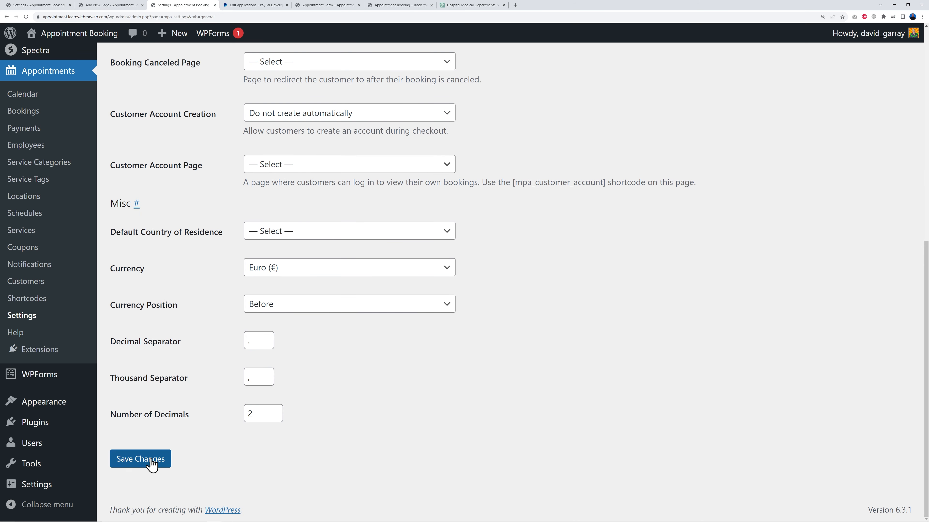
left_click(140, 459)
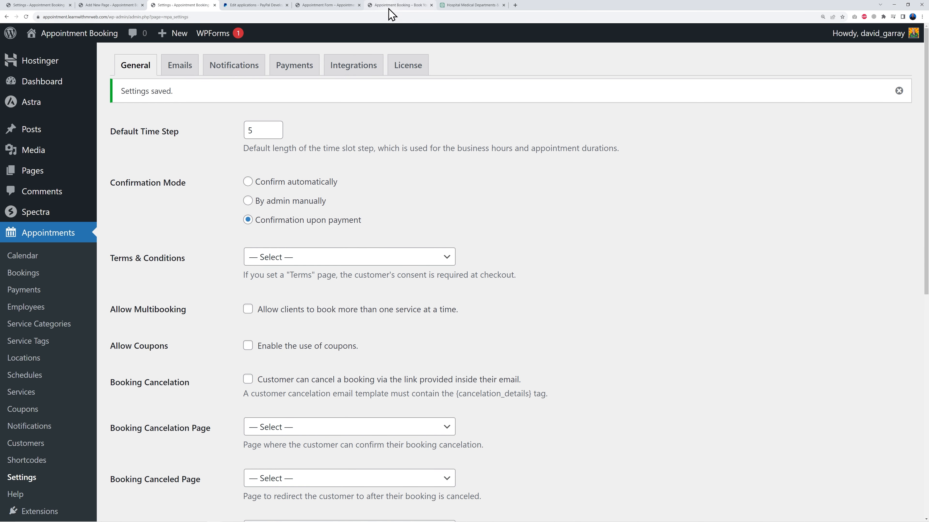
Return to the appointment form and continue past the customer information step
left_click(329, 5)
scroll(56, 261, "down", 4)
scroll(56, 264, "up", 6)
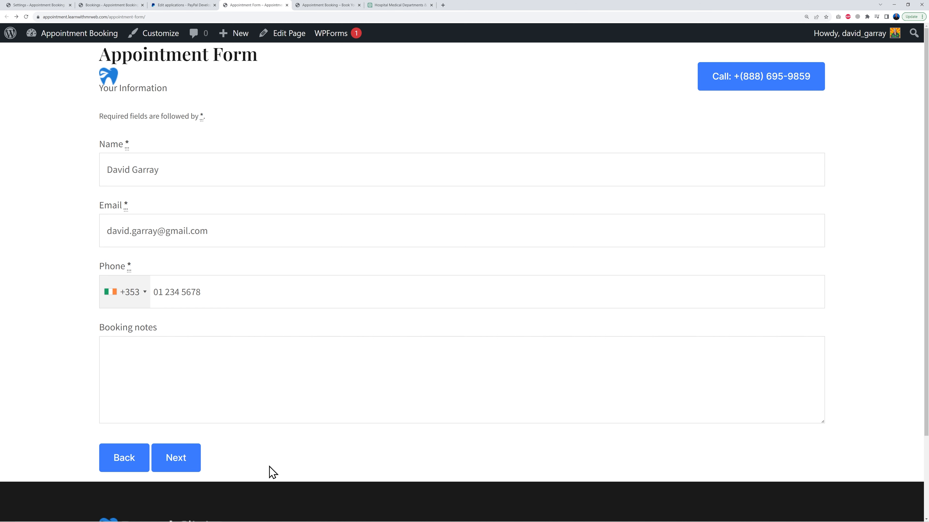
left_click(184, 467)
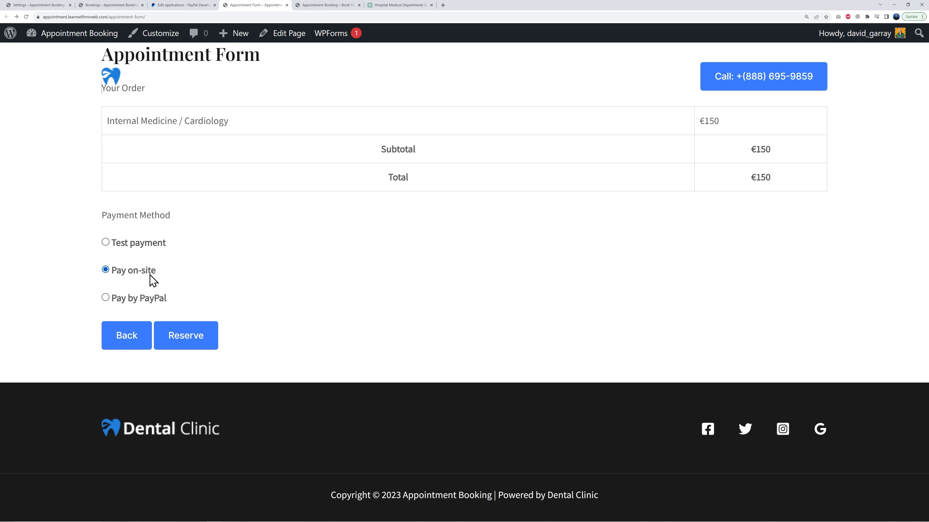
Choose Pay by PayPal as the payment method and open the debit or credit card form
left_click(108, 299)
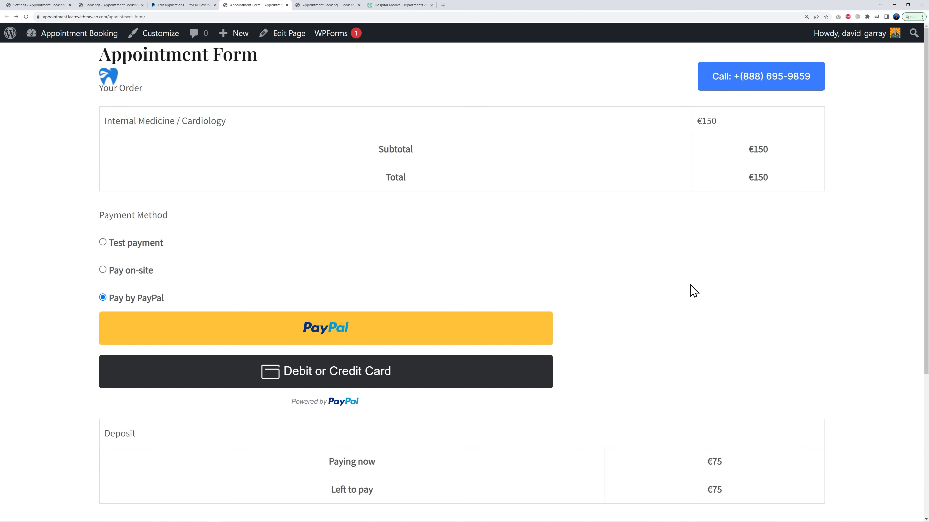
scroll(677, 287, "down", 3)
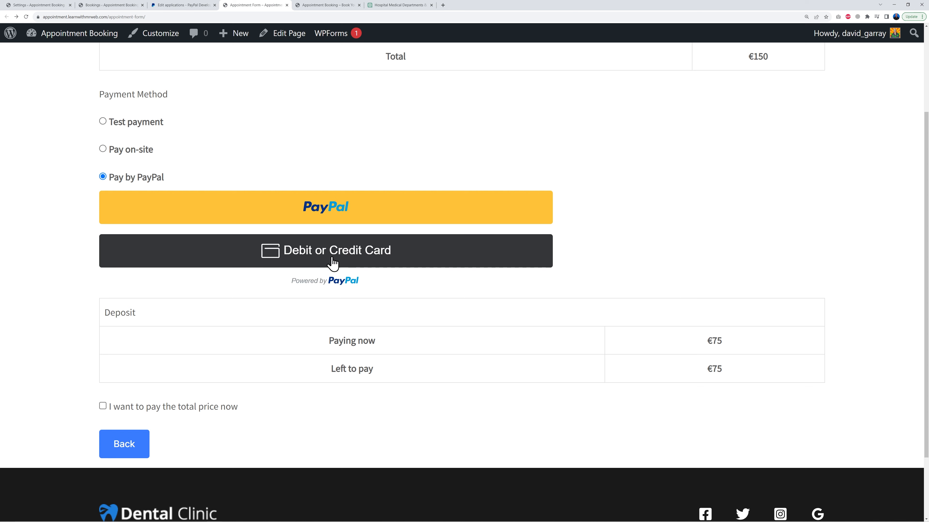
left_click(316, 259)
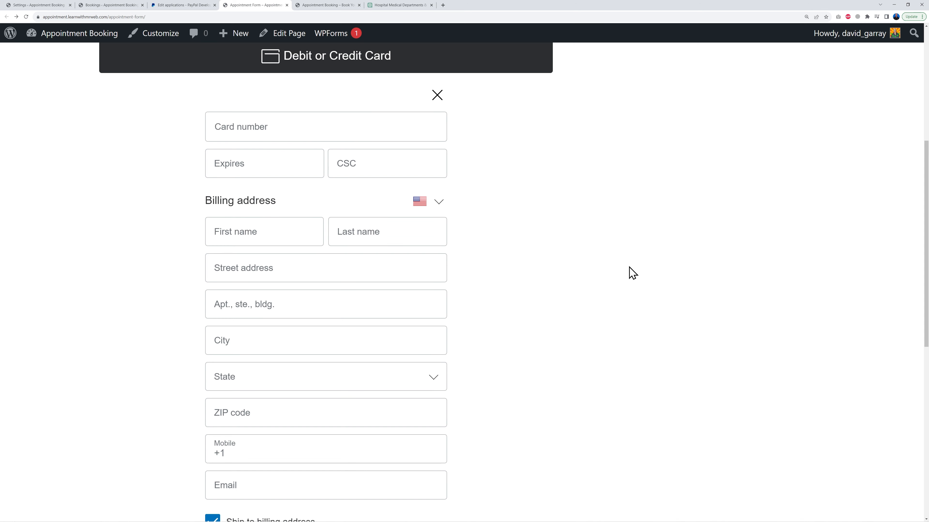
Look up PayPal sandbox test card details in a search tab
left_click(396, 6)
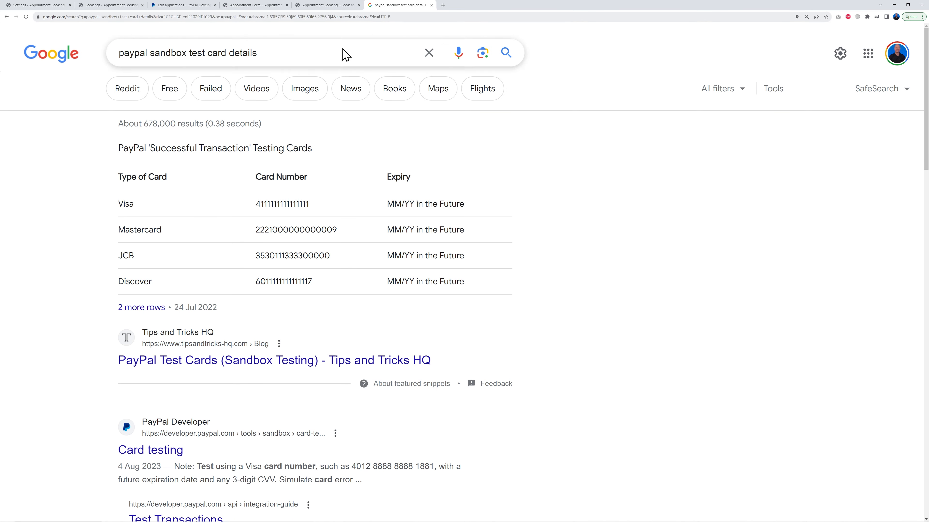
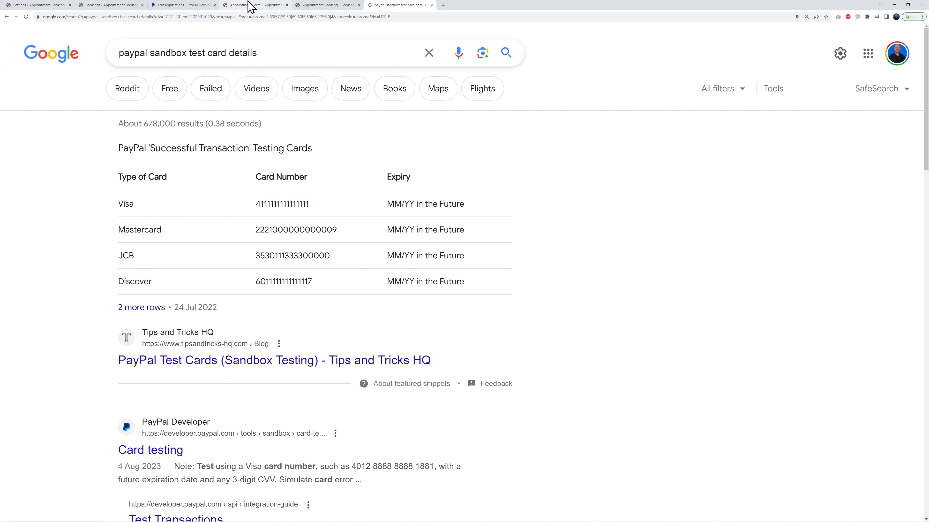
Copy the Visa test card number and complete the debit or credit card payment for the appointment
left_click_drag(255, 205, 330, 207)
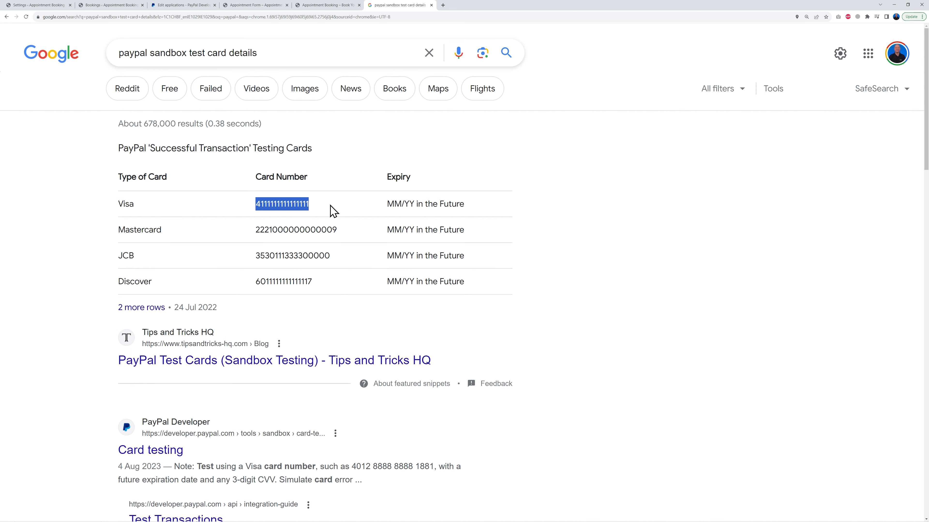
left_click(252, 5)
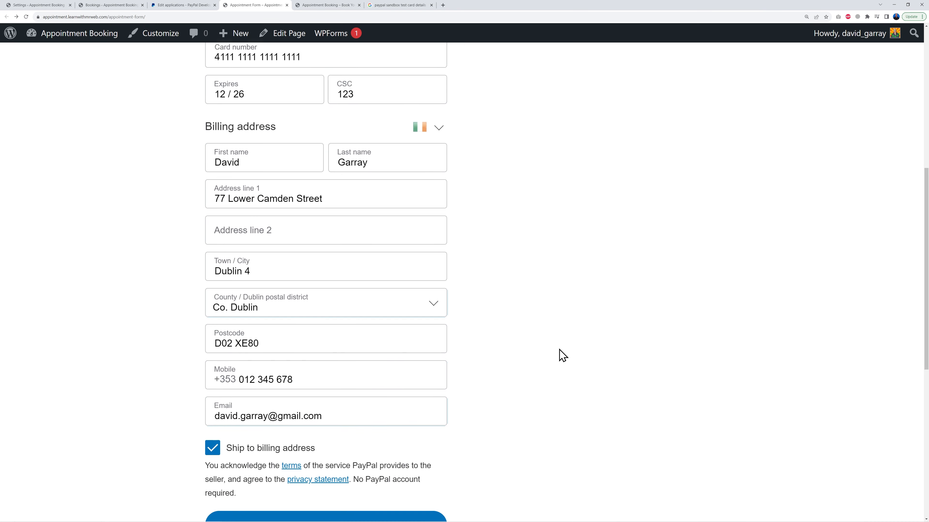
scroll(558, 355, "down", 10)
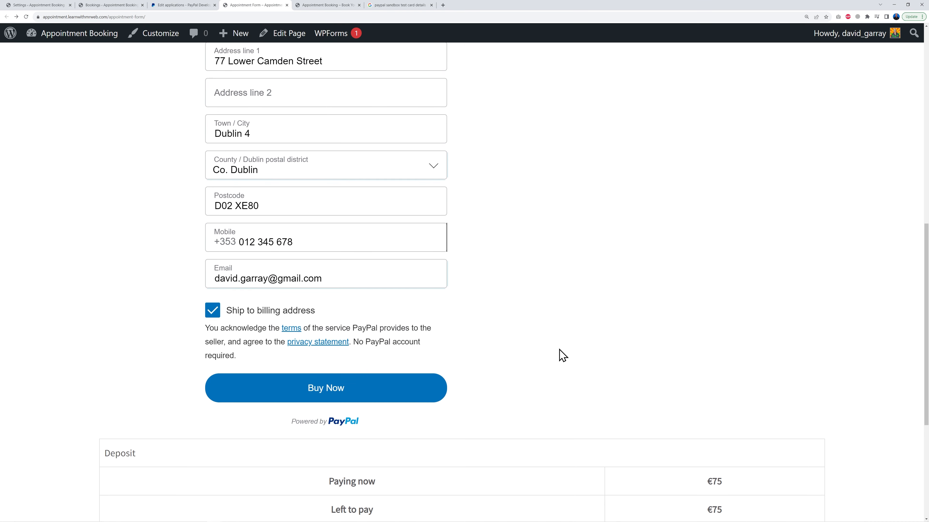
left_click(346, 306)
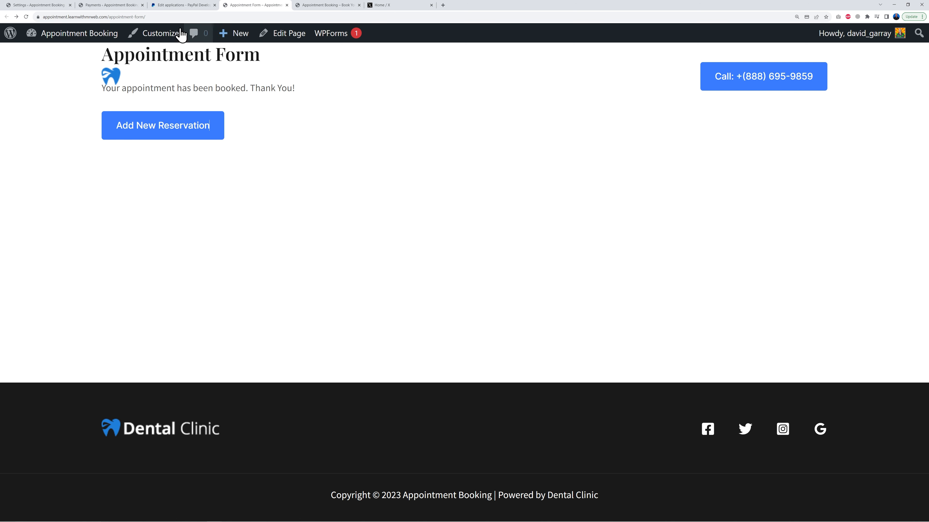
Open the PayPal payment method settings and disable Sandbox Mode
left_click(129, 5)
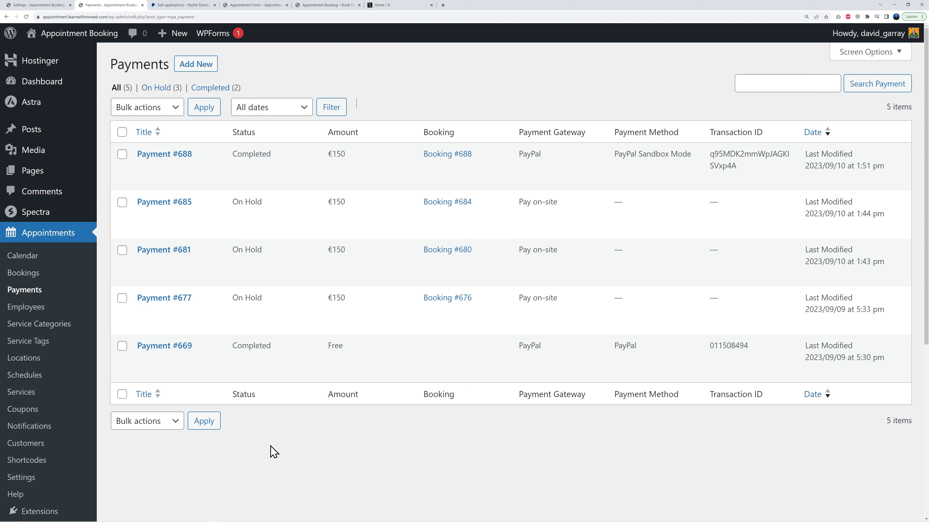
left_click(31, 479)
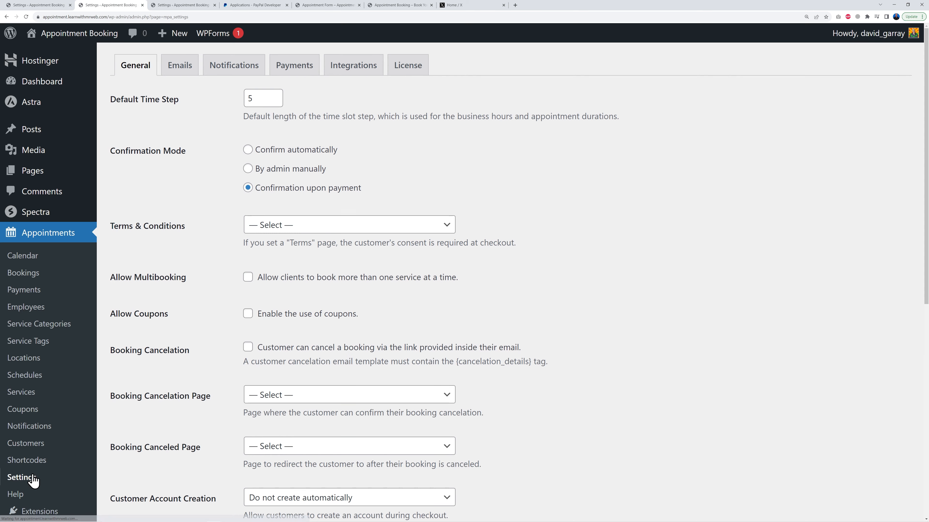
left_click(300, 69)
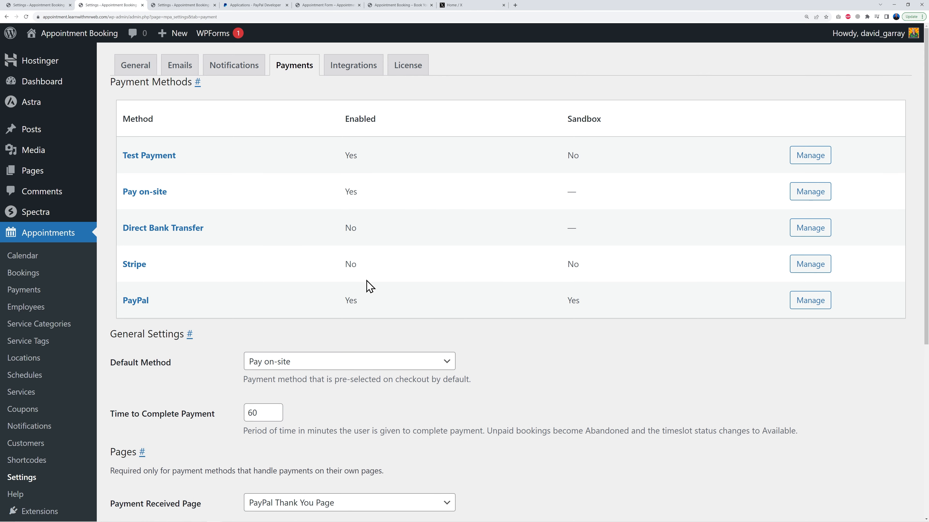
left_click(137, 302)
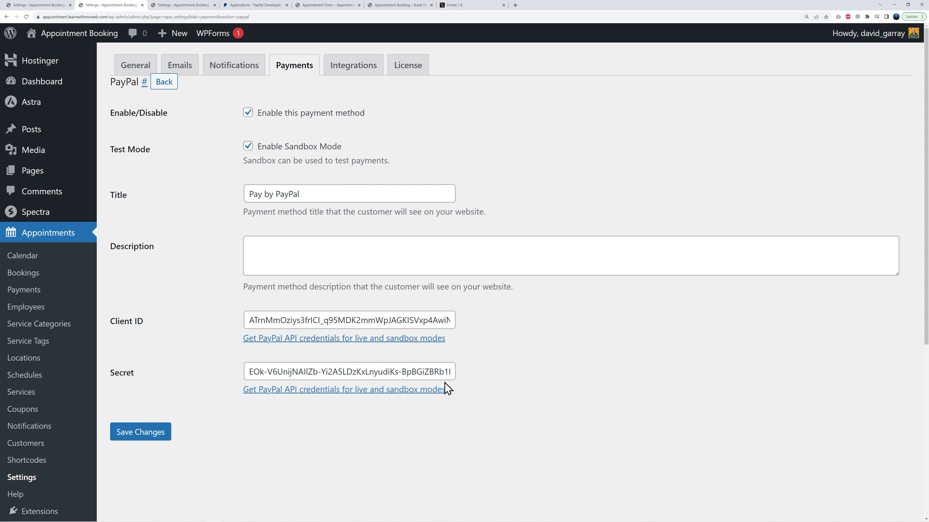
left_click(246, 147)
left_click(207, 170)
Switch the PayPal developer dashboard to Live and create a REST app named Appointment Booking
left_click(260, 6)
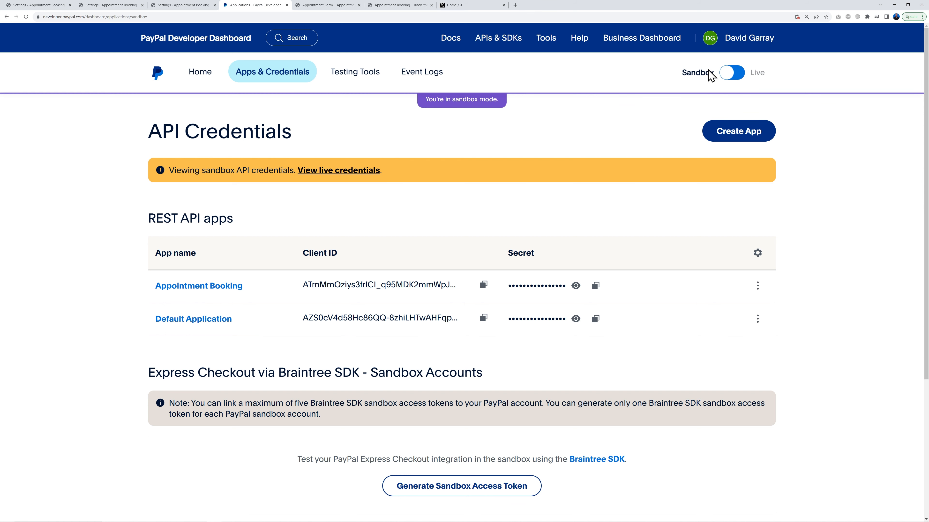
left_click(730, 75)
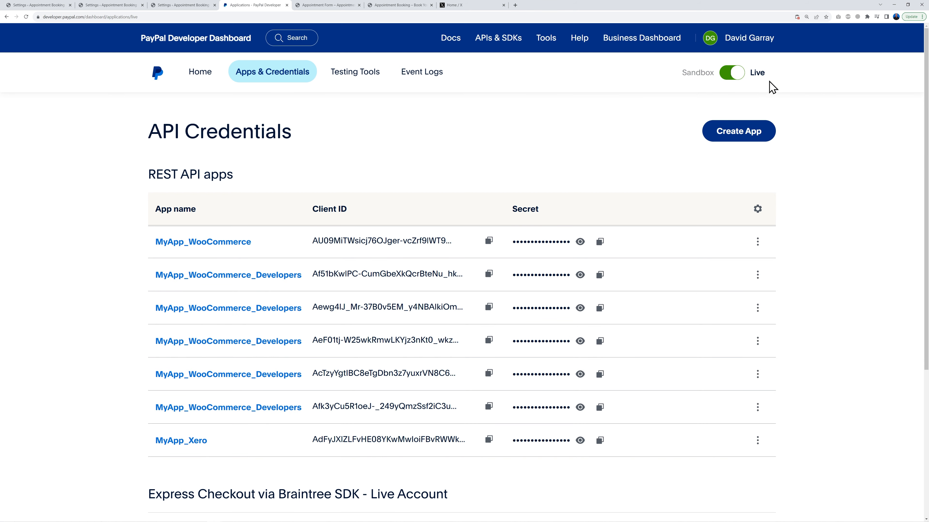
left_click(755, 142)
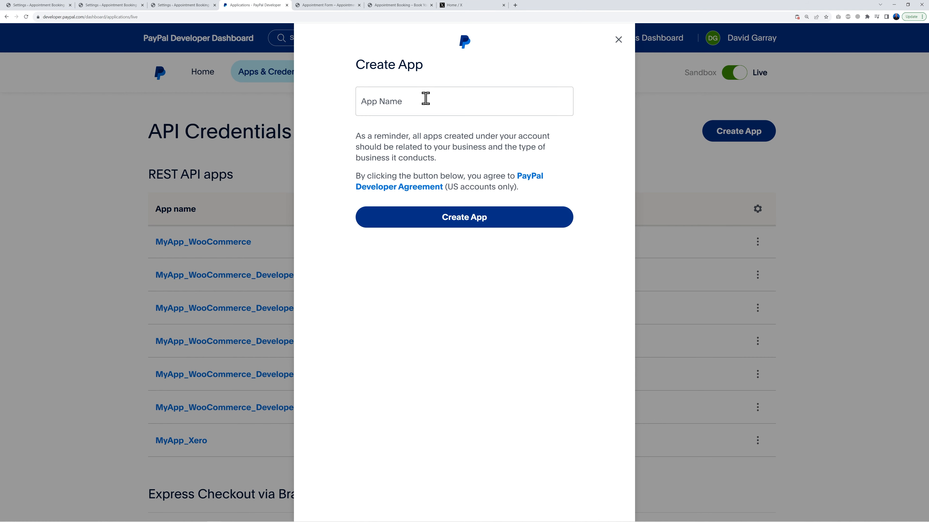
left_click(424, 104)
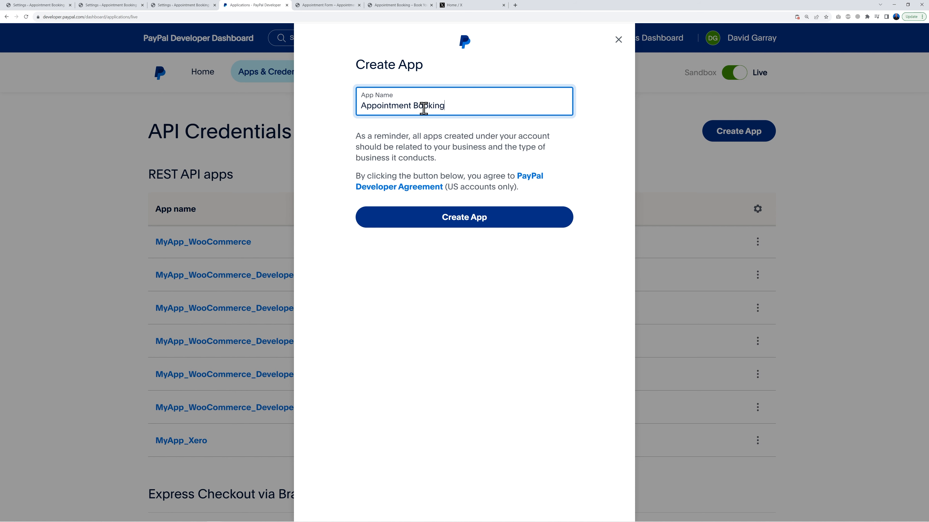
left_click(478, 219)
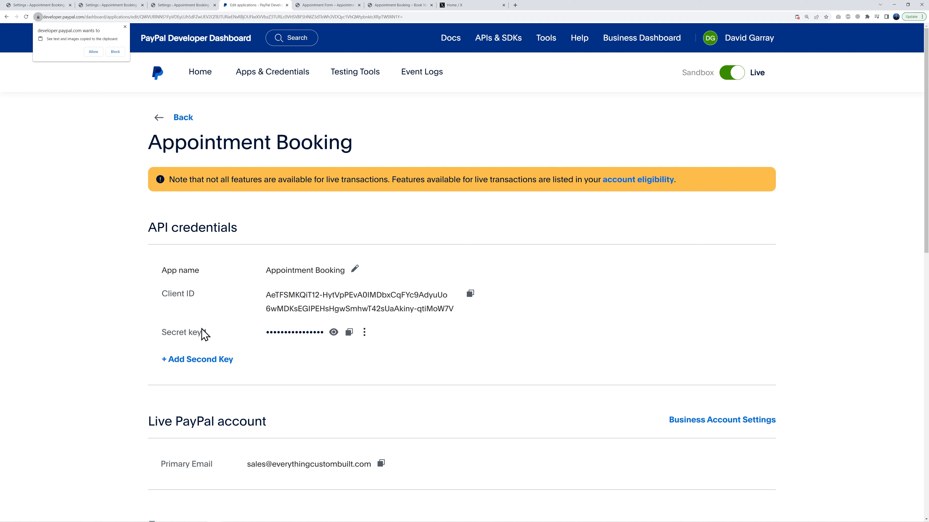
left_click(125, 26)
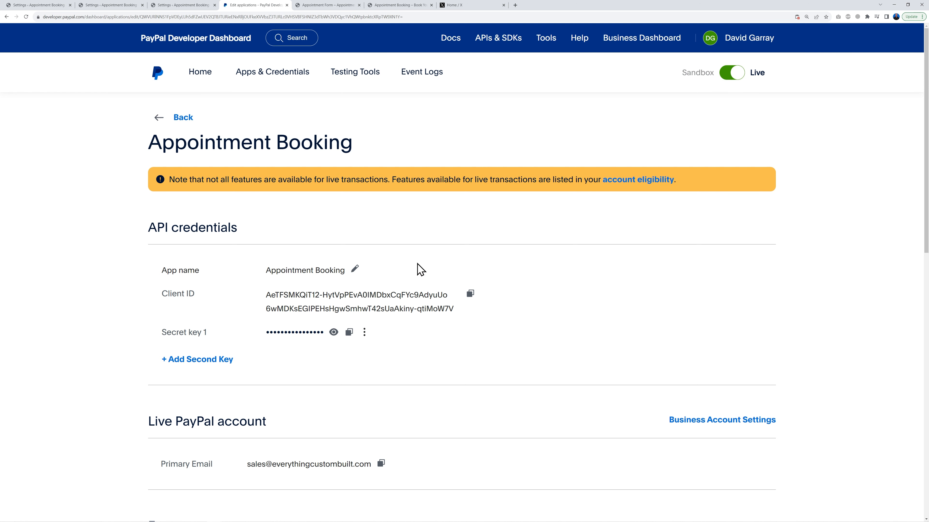
Save the PayPal payment method settings
left_click(124, 6)
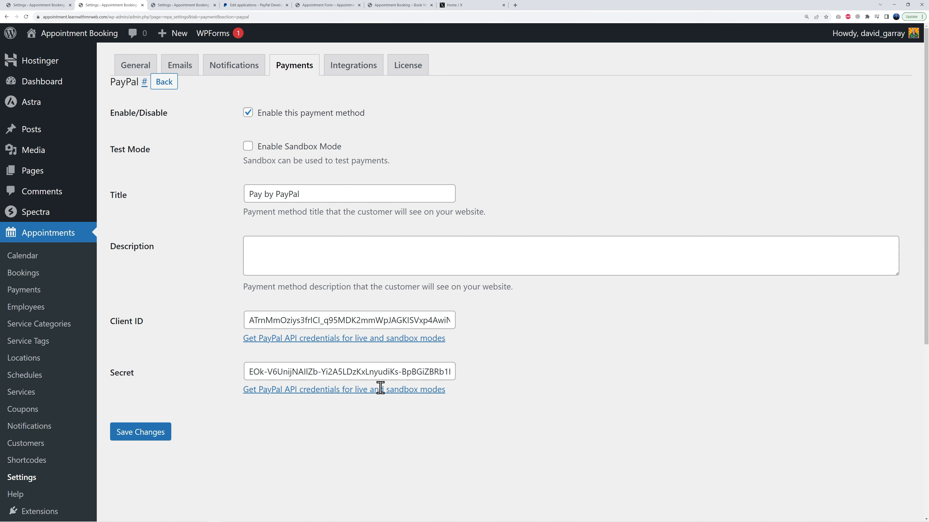
left_click(153, 426)
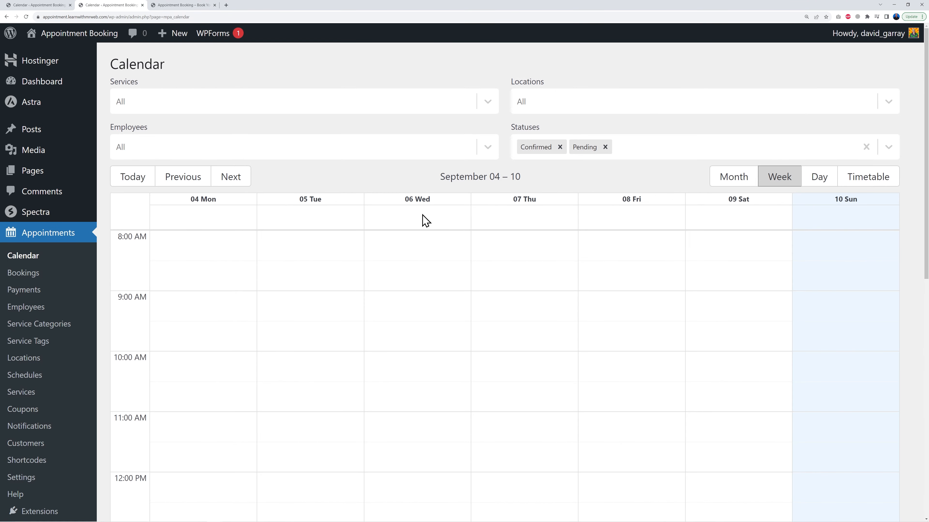
Open the September 19 booking from the calendar's month view and review its details
left_click(731, 182)
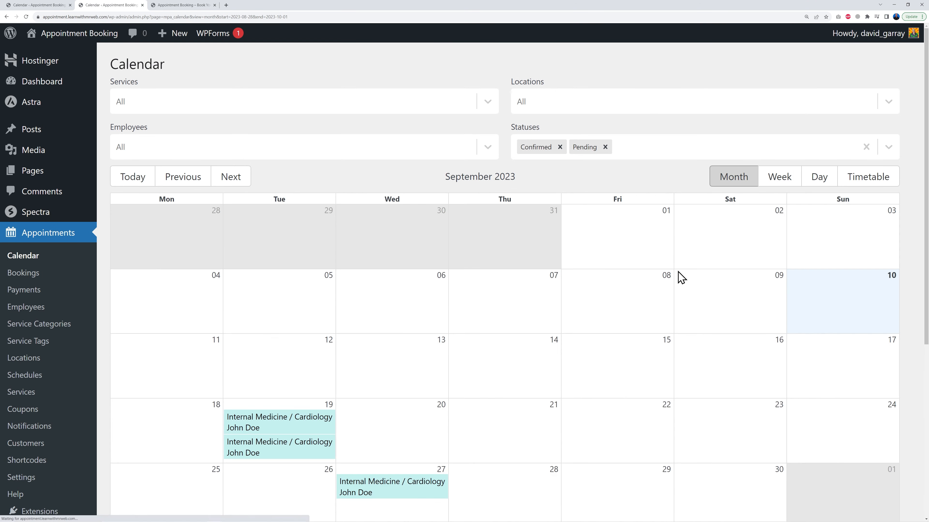
scroll(597, 343, "down", 2)
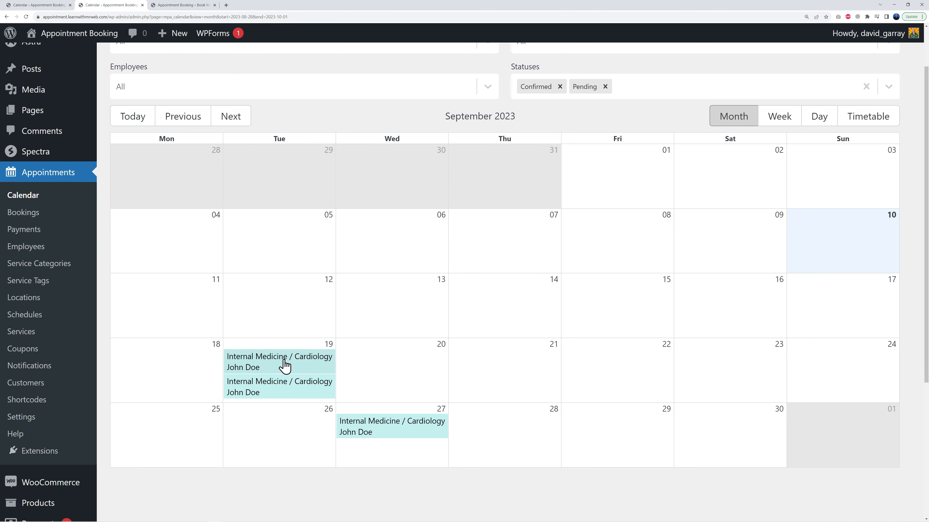
left_click(285, 368)
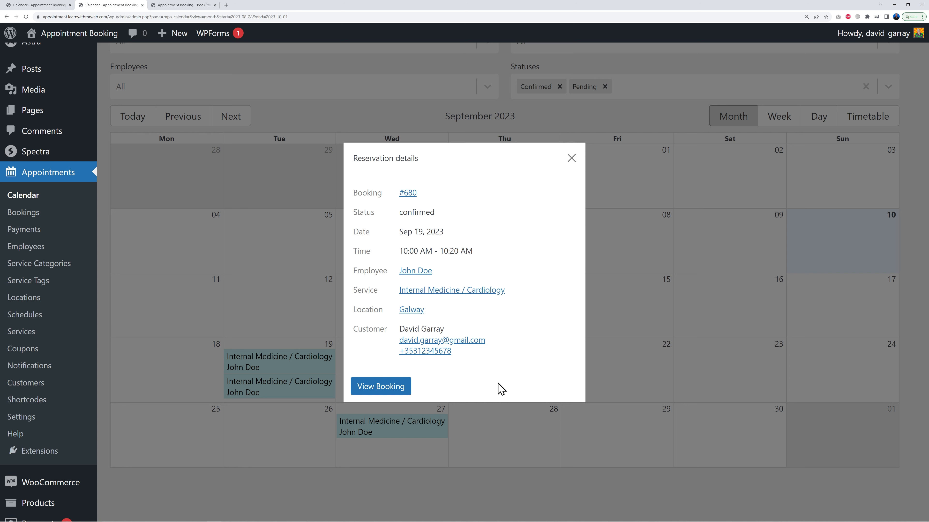
left_click(385, 394)
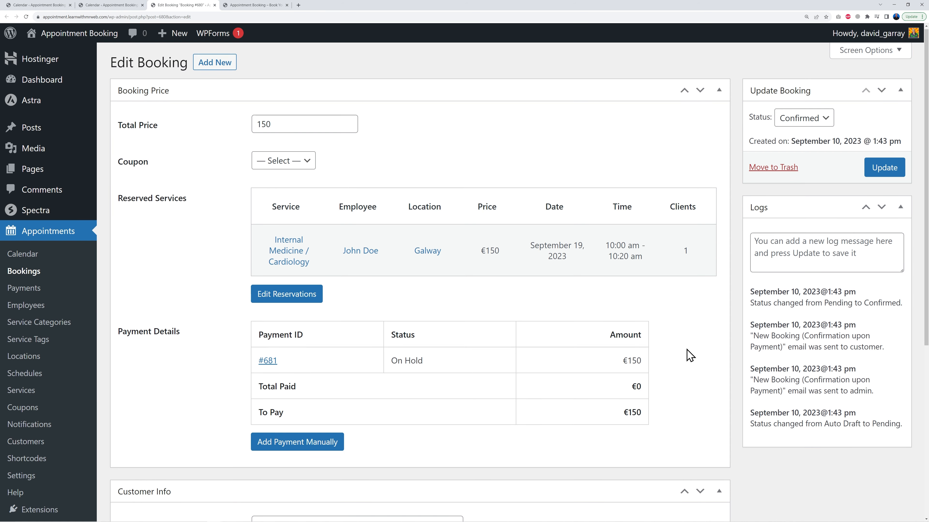
scroll(689, 355, "down", 6)
left_click(306, 286)
left_click(337, 322)
left_click(408, 361)
left_click(377, 424)
scroll(809, 403, "up", 5)
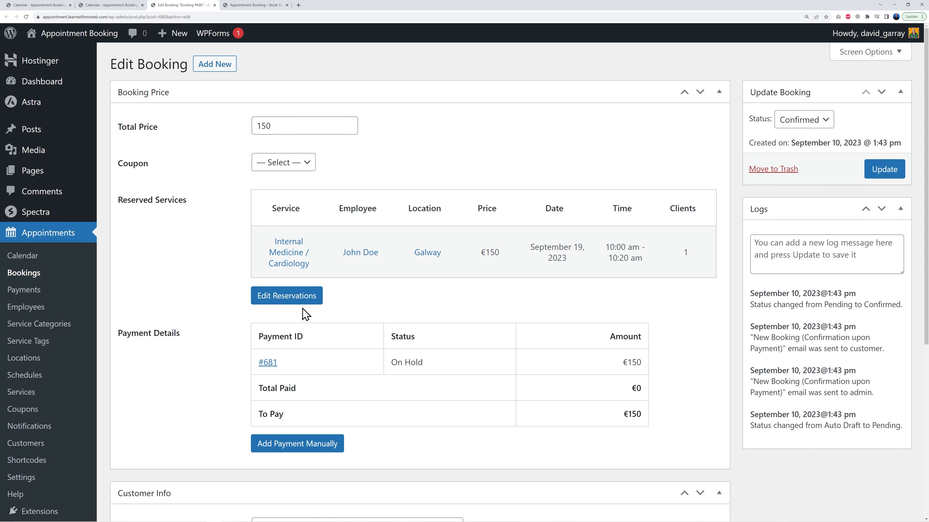
Reschedule the booking's reservation to September 6, 2023 at 9:55 am and update the booking
left_click(297, 301)
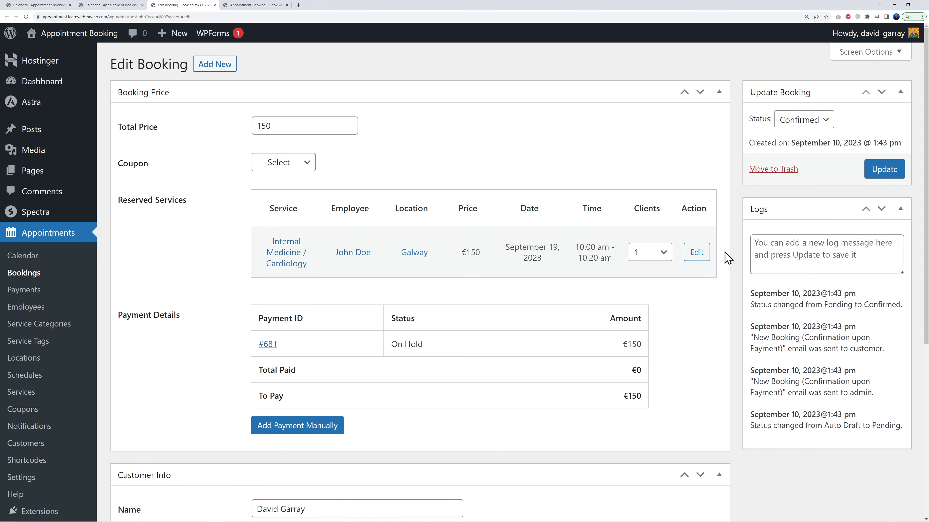
left_click(696, 252)
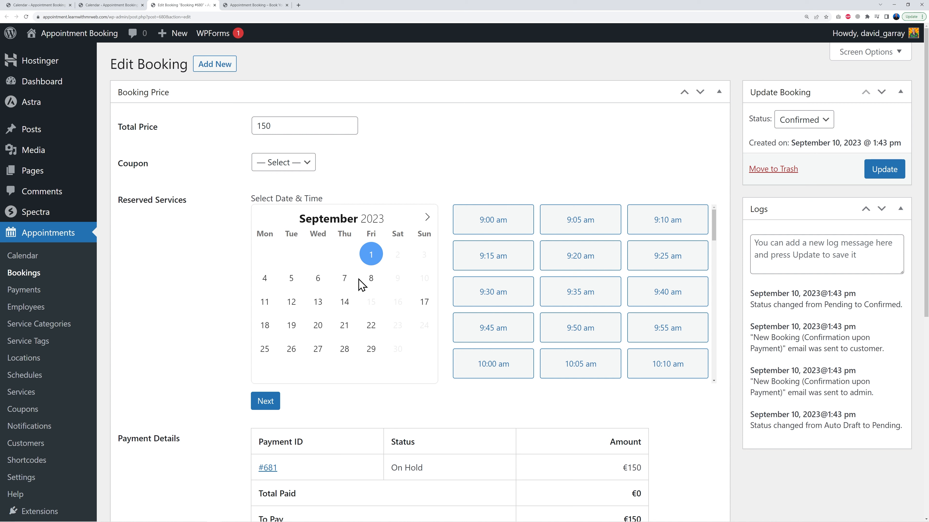
left_click(318, 280)
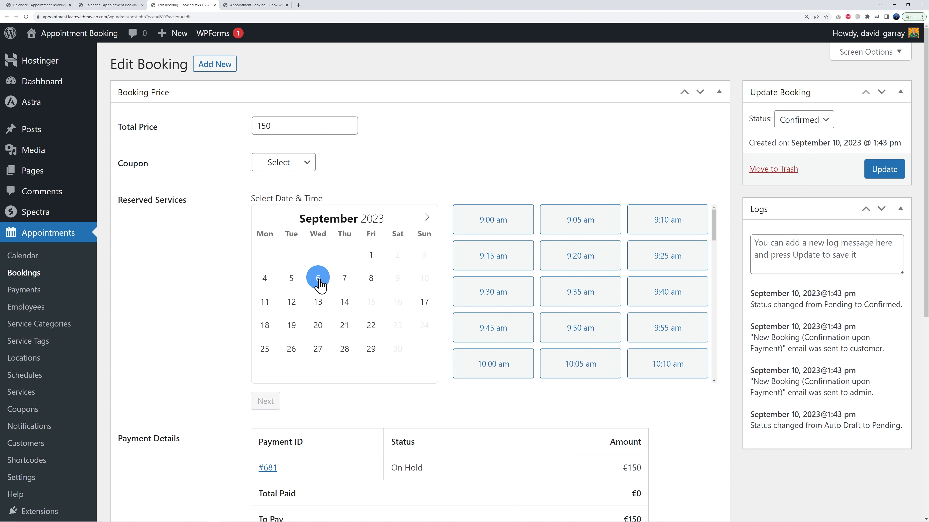
left_click(659, 333)
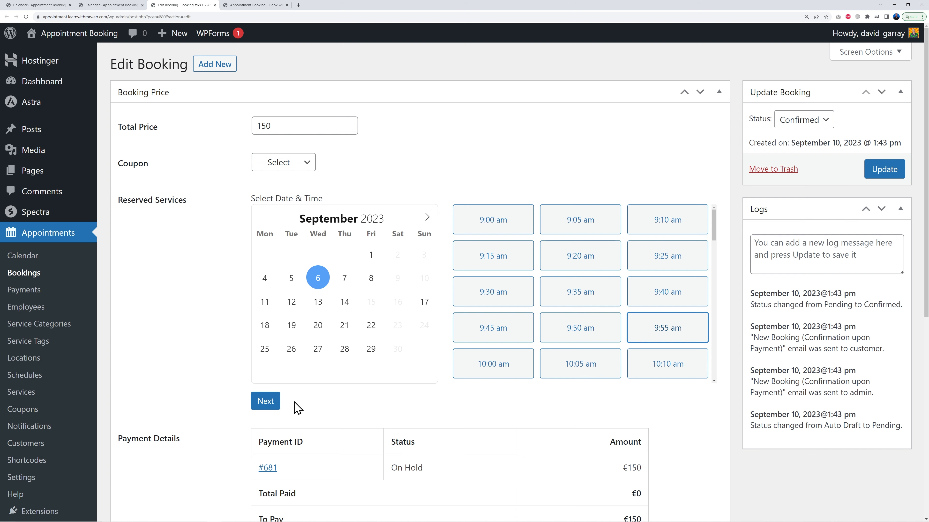
left_click(267, 401)
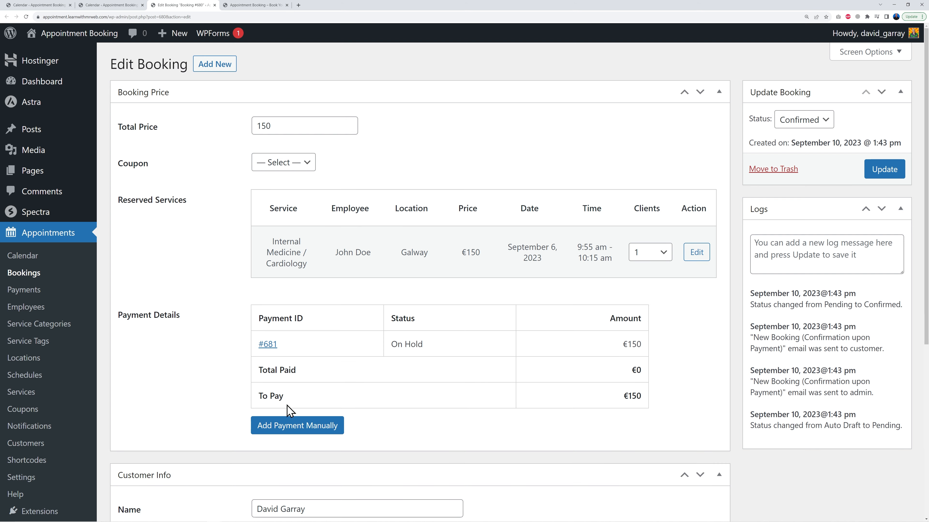
left_click(874, 176)
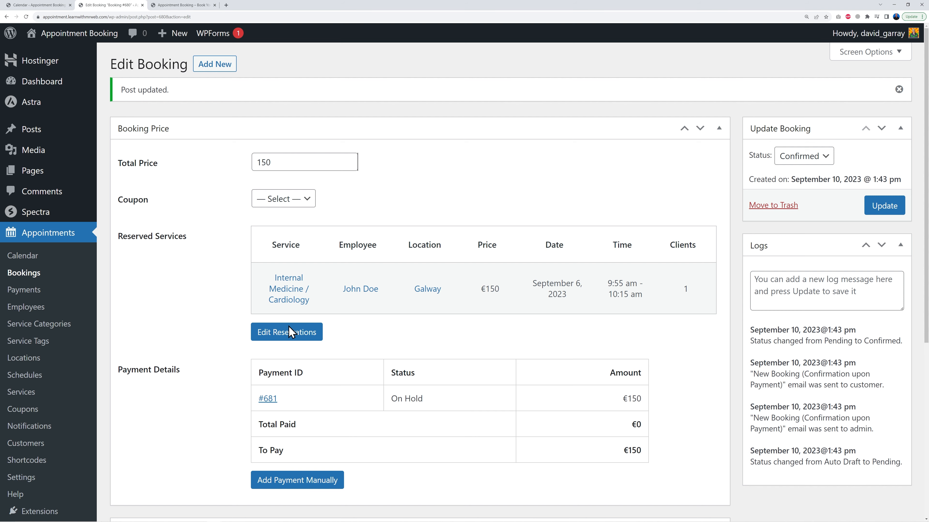
Open the customer New Booking (Confirmation upon Payment) email settings
left_click(39, 483)
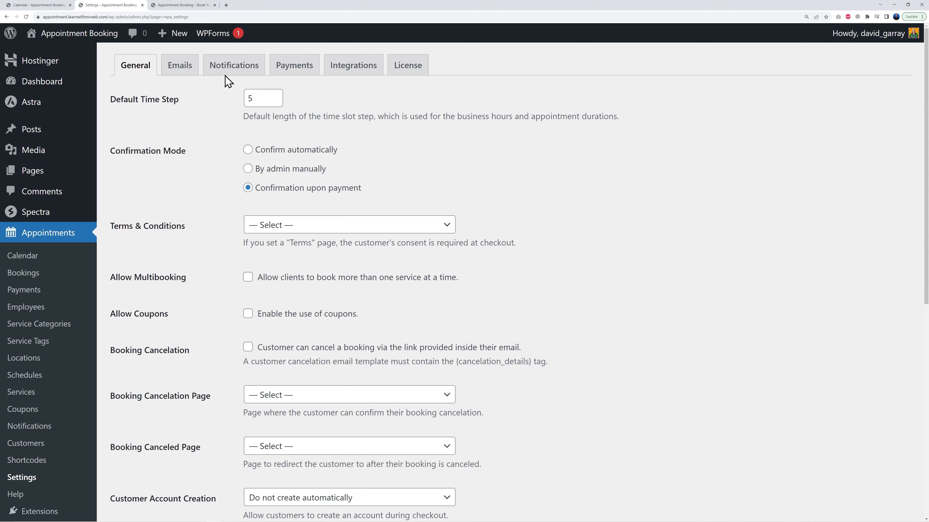
left_click(181, 66)
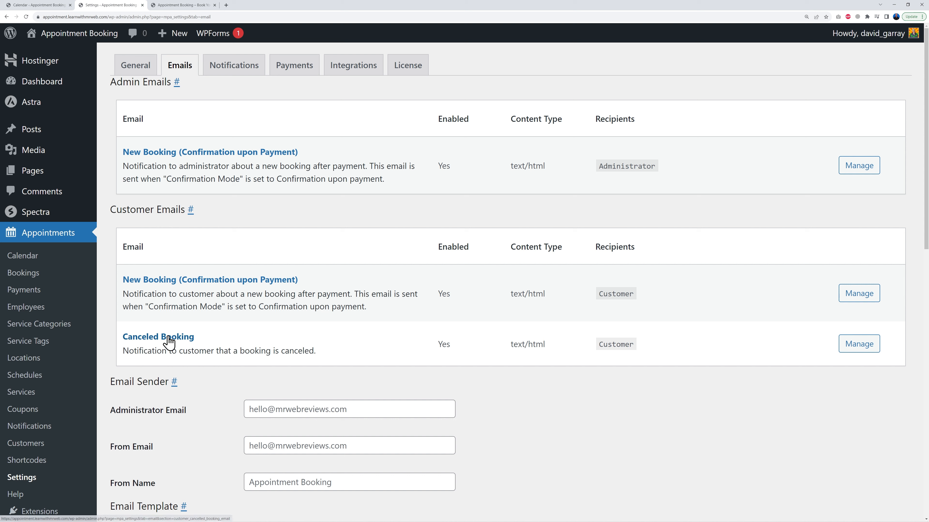
left_click(866, 298)
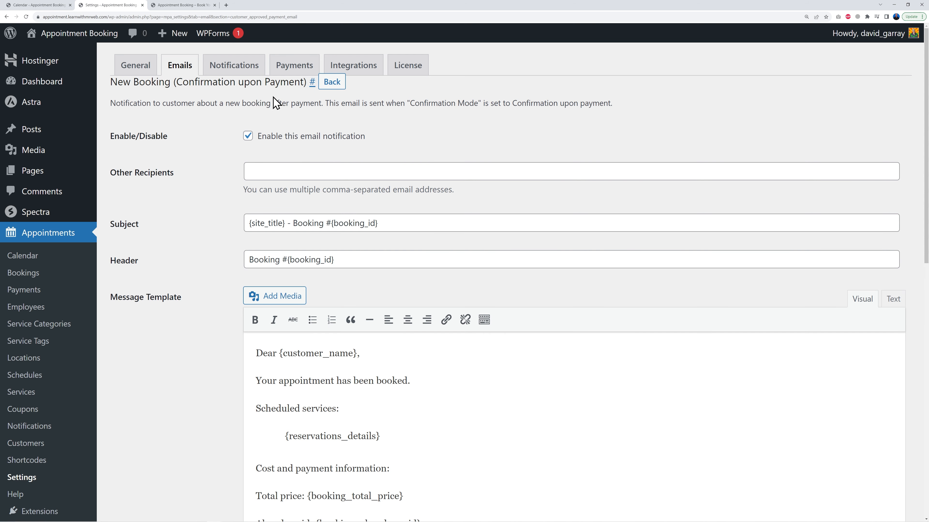
Examine the email's message template and the available general, booking and customer tags
scroll(609, 287, "down", 4)
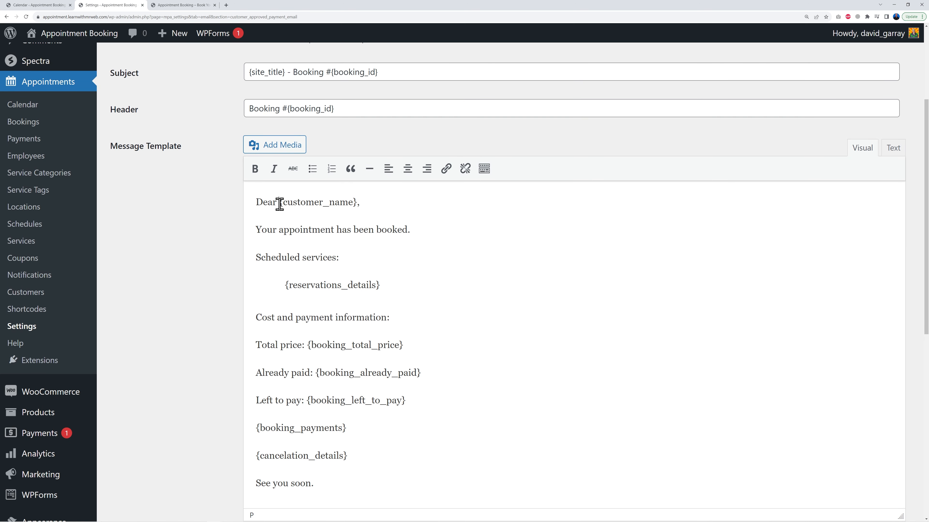
left_click_drag(279, 204, 351, 204)
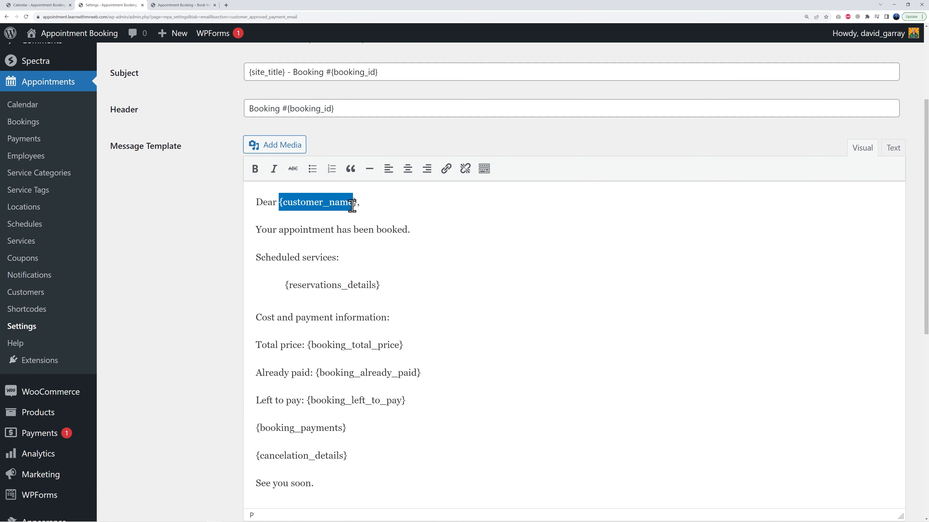
left_click(389, 208)
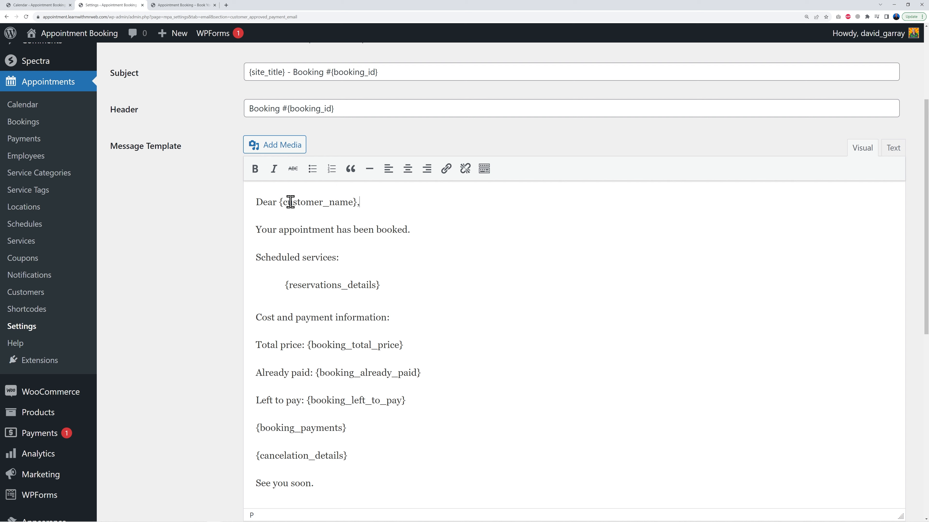
left_click_drag(276, 202, 249, 206)
left_click(413, 230)
left_click(389, 267)
scroll(479, 400, "down", 6)
scroll(504, 414, "down", 3)
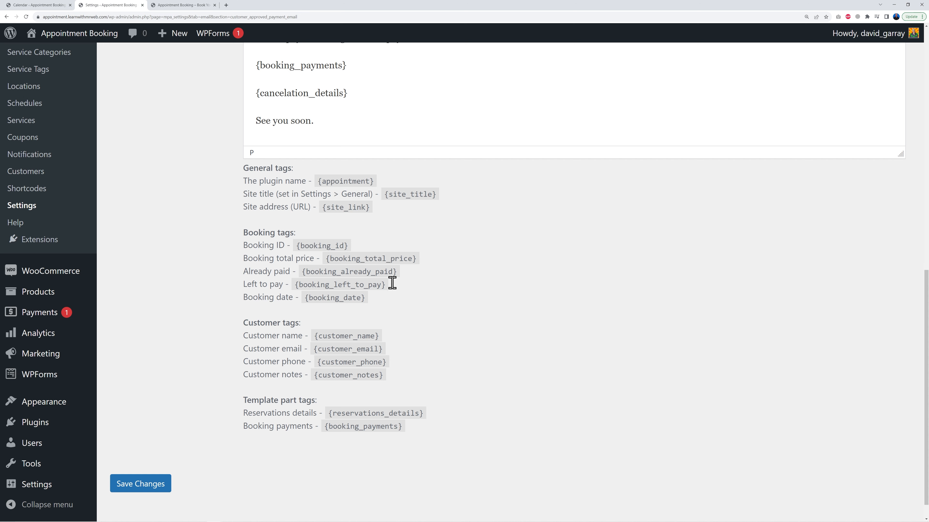
Return to the email list and review the administrator New Booking (Confirmation upon Payment) email's subject, header and message template
left_click_drag(323, 427, 407, 432)
scroll(420, 430, "up", 6)
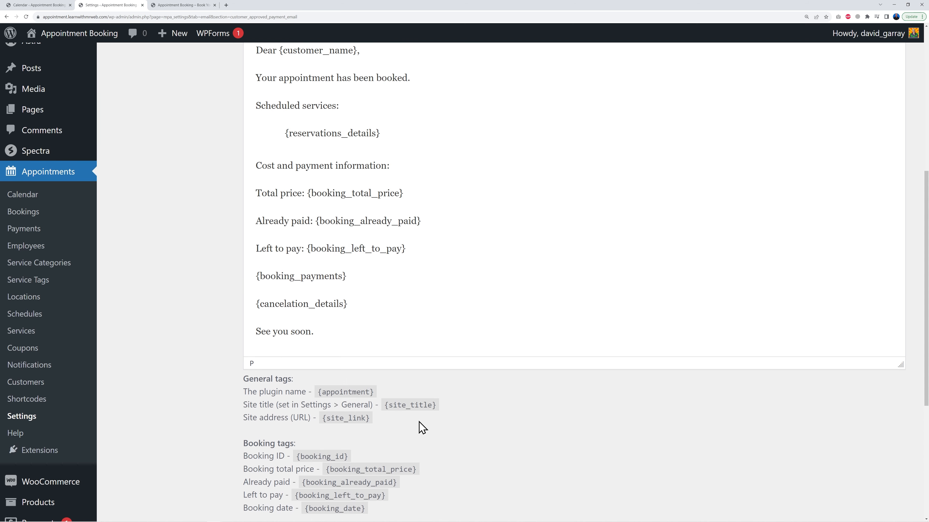
scroll(390, 299, "up", 8)
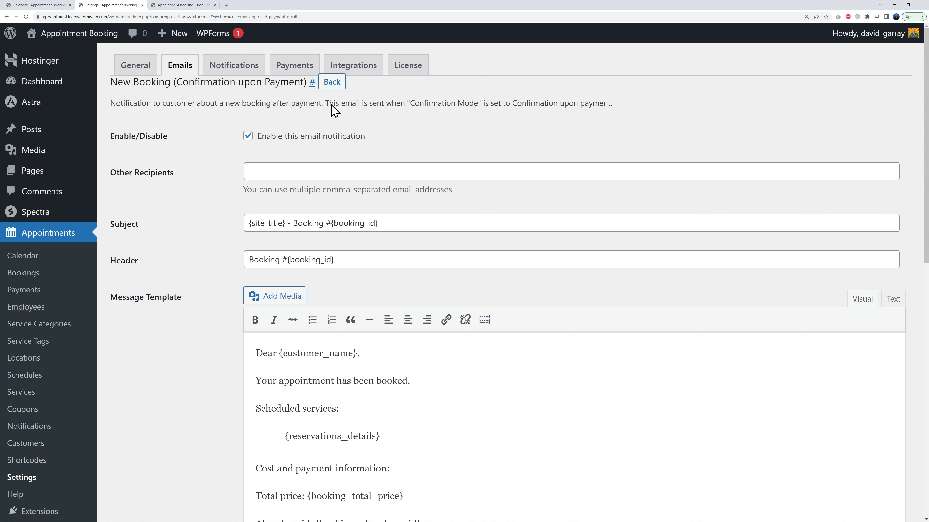
left_click(329, 84)
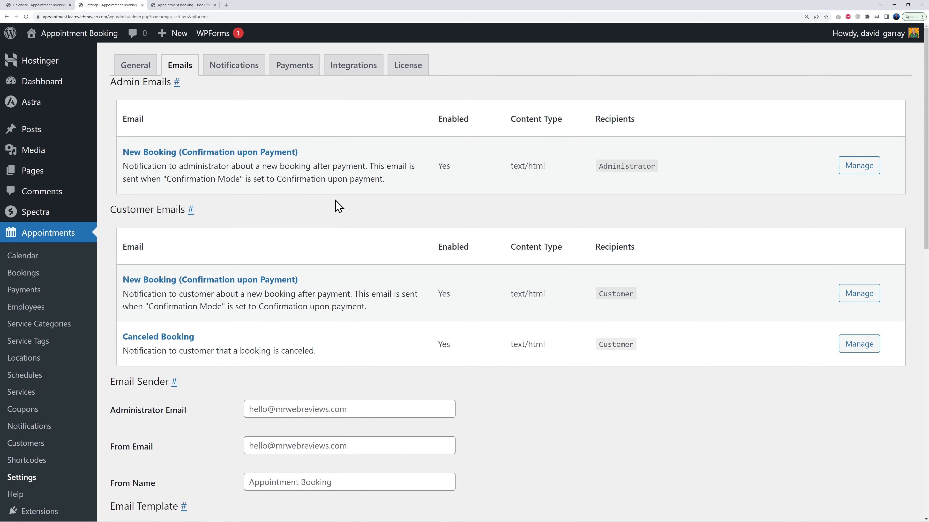
left_click(859, 166)
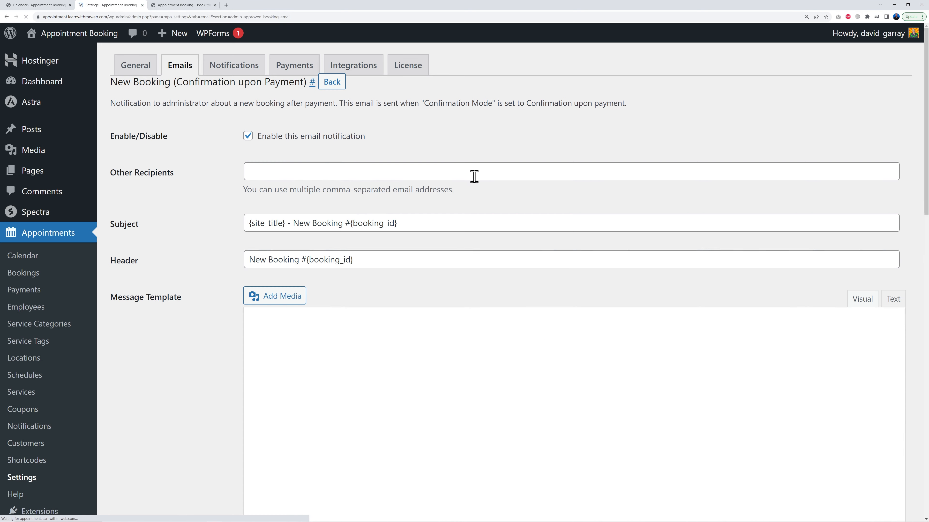
scroll(484, 322, "down", 2)
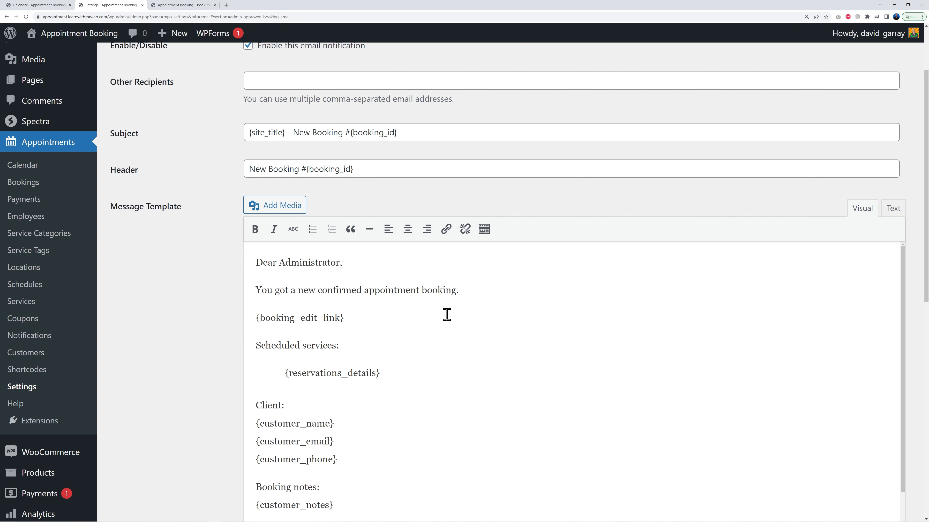
scroll(445, 315, "down", 3)
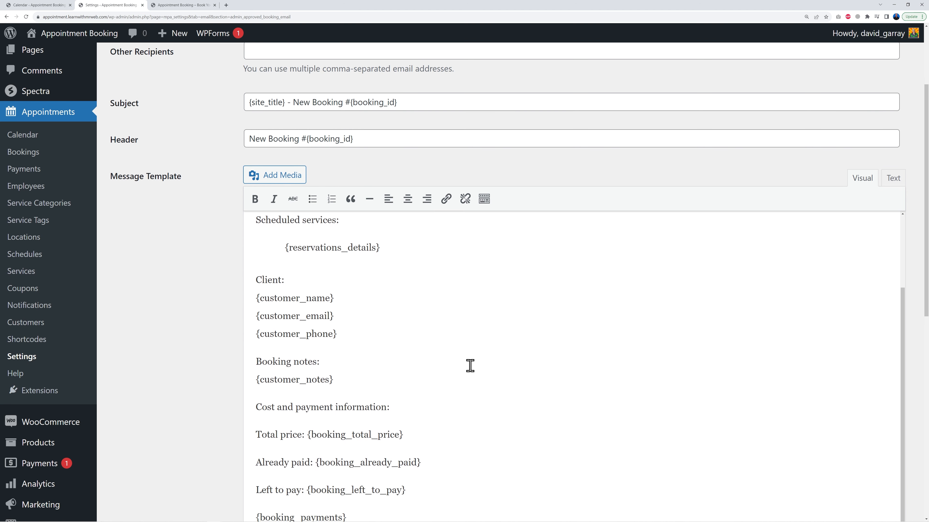
scroll(762, 332, "up", 6)
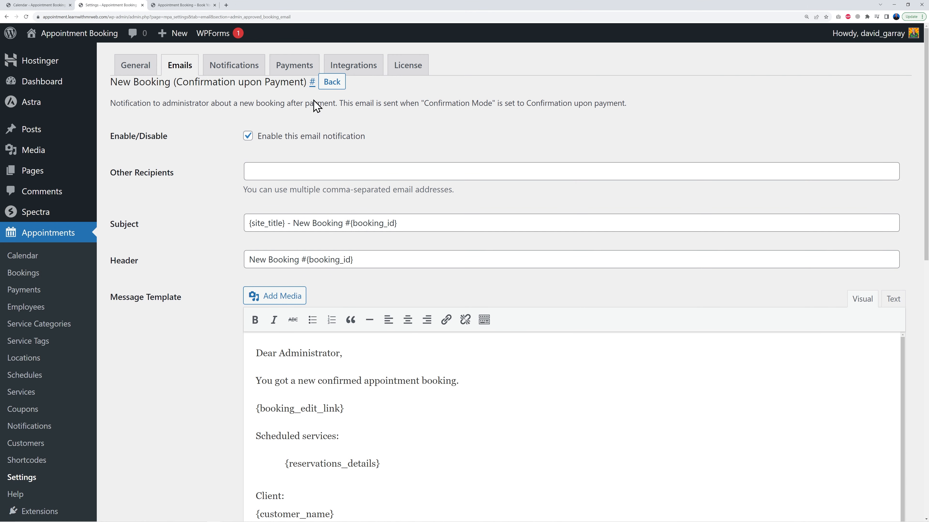
Open the Notifications settings, inspect the sender fields, and open the SMS extension link in a new tab to view available extensions
left_click(245, 73)
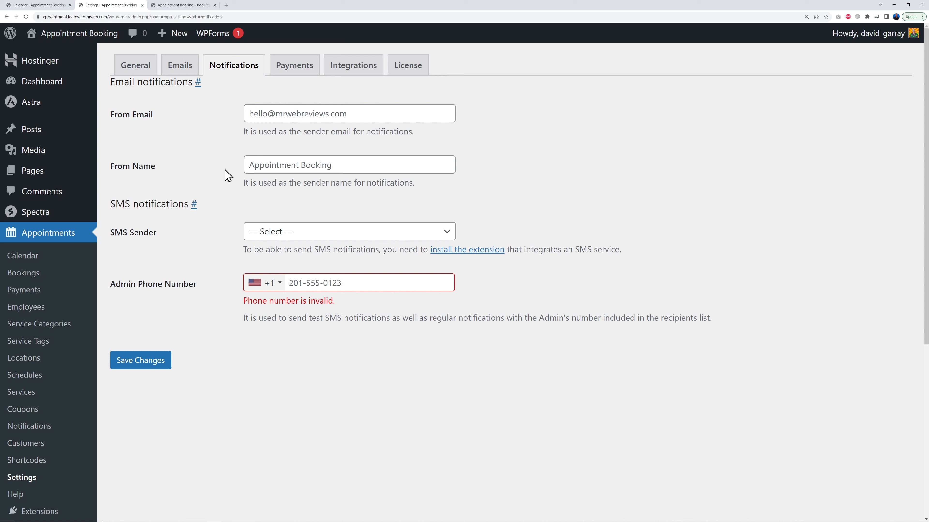
left_click(250, 114)
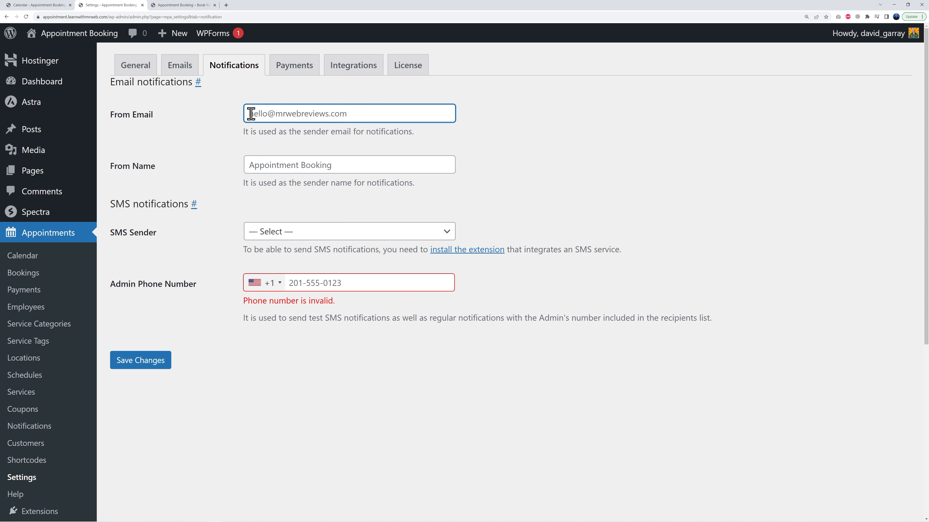
left_click(277, 166)
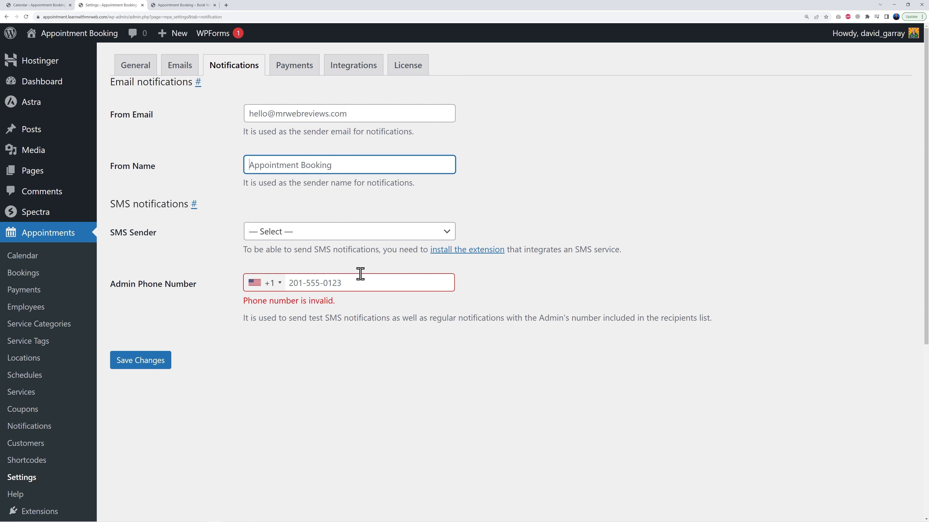
right_click(441, 256)
left_click(451, 260)
left_click(175, 5)
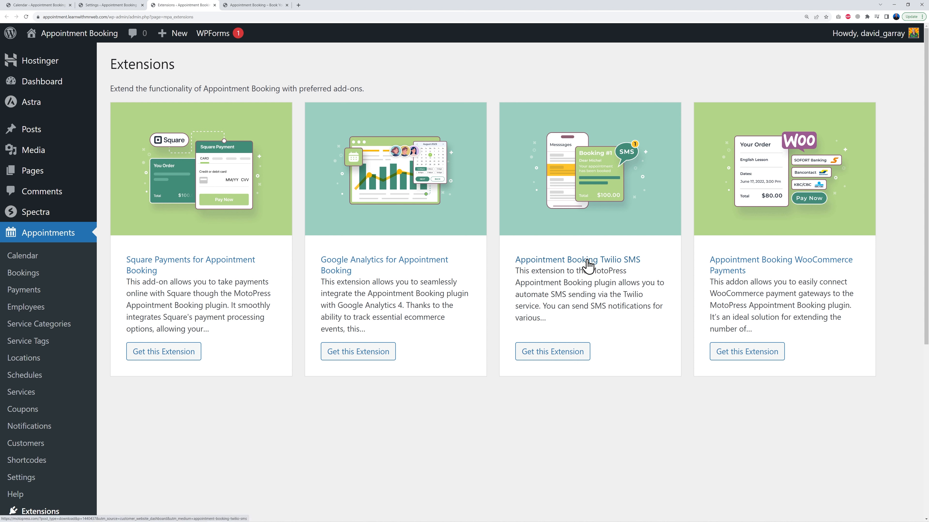
left_click(121, 5)
Open the Integrations settings and review the Google Calendar Sync client ID and secret fields
left_click(592, 143)
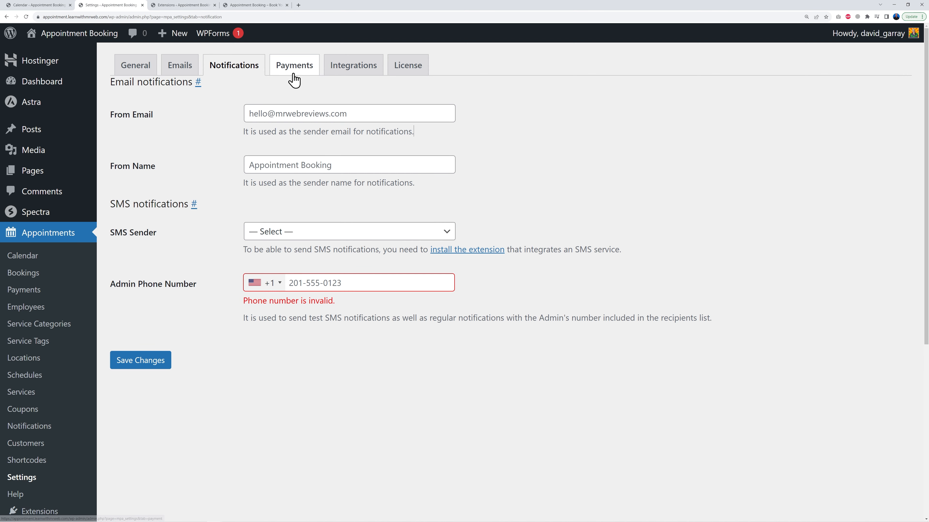
left_click(350, 72)
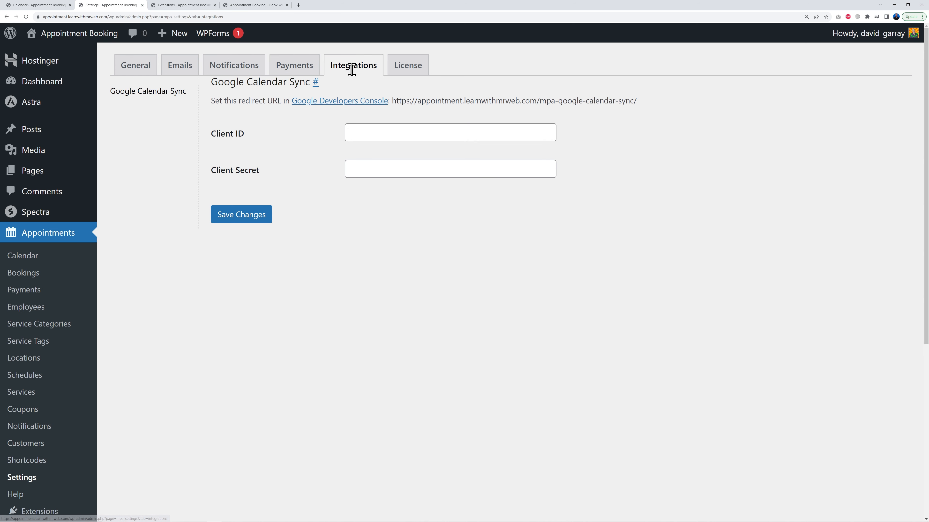
left_click_drag(213, 85, 305, 84)
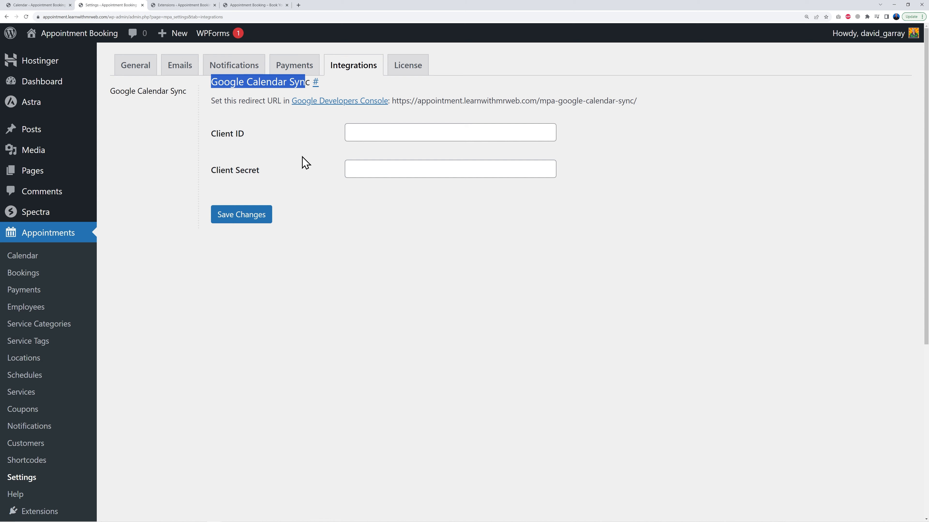
left_click(304, 179)
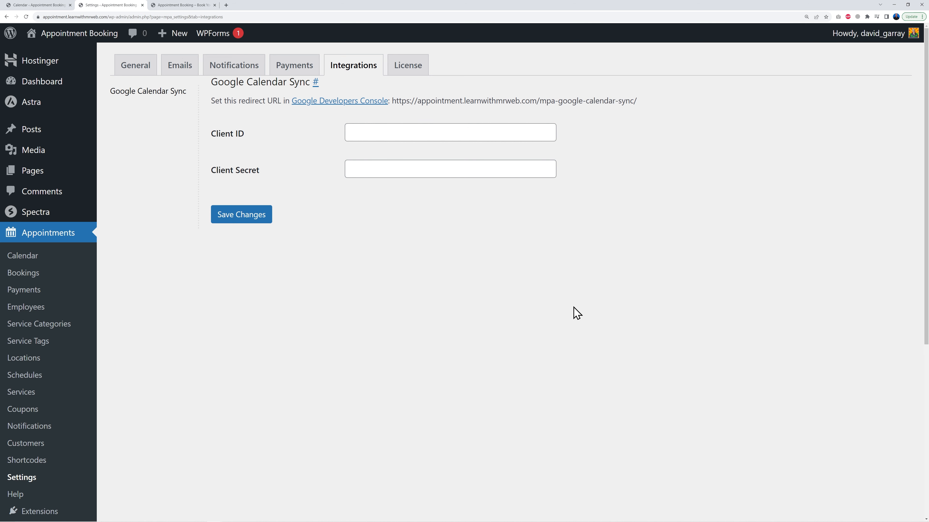
Switch to the Dental Clinic front page tab and scroll through its sections and appointment form
left_click(423, 77)
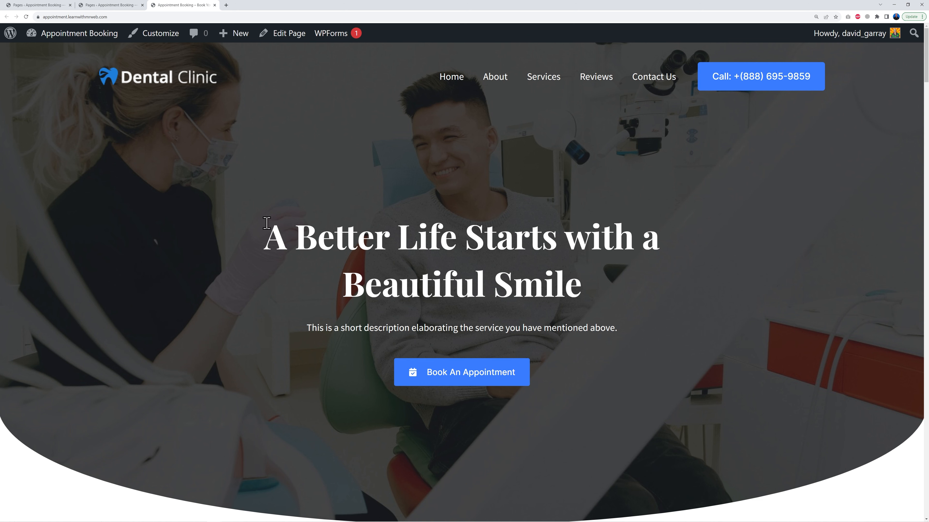
scroll(686, 405, "down", 10)
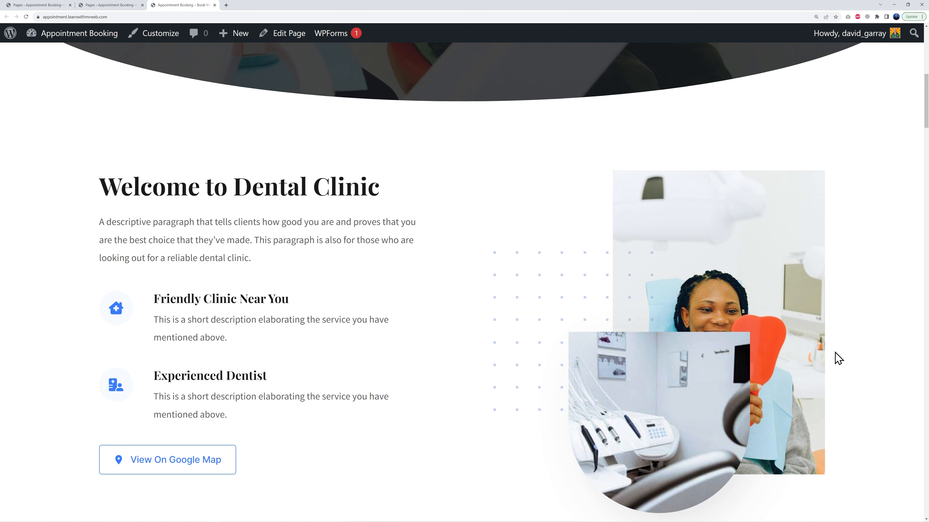
scroll(838, 358, "down", 15)
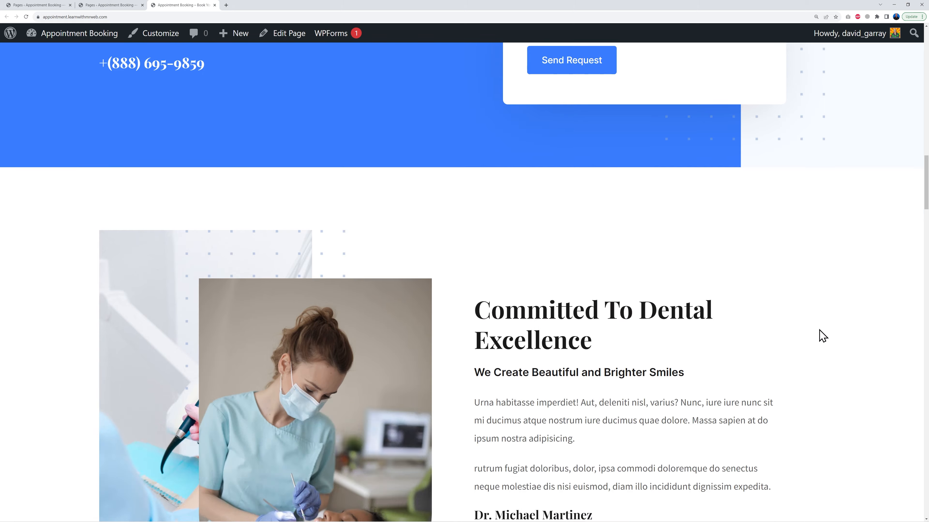
scroll(820, 331, "down", 15)
scroll(819, 331, "up", 3)
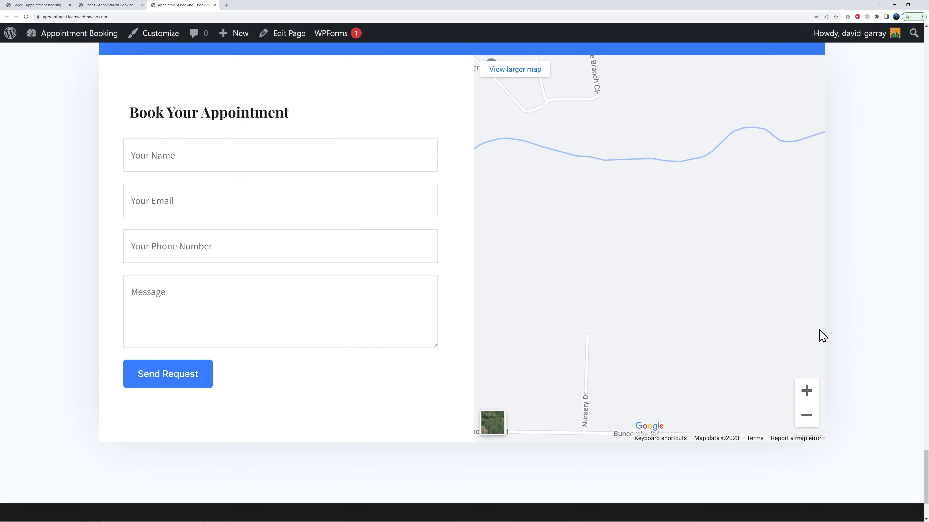
scroll(822, 336, "up", 2)
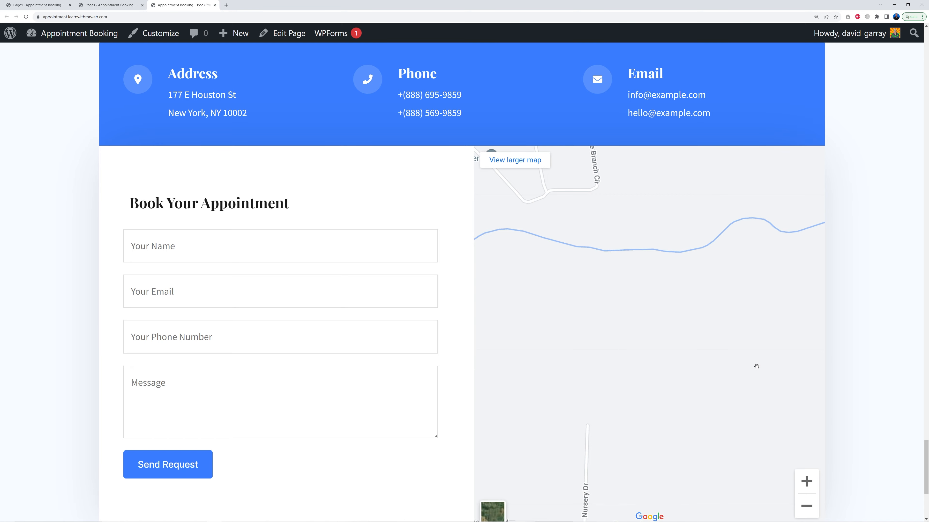
key("Home")
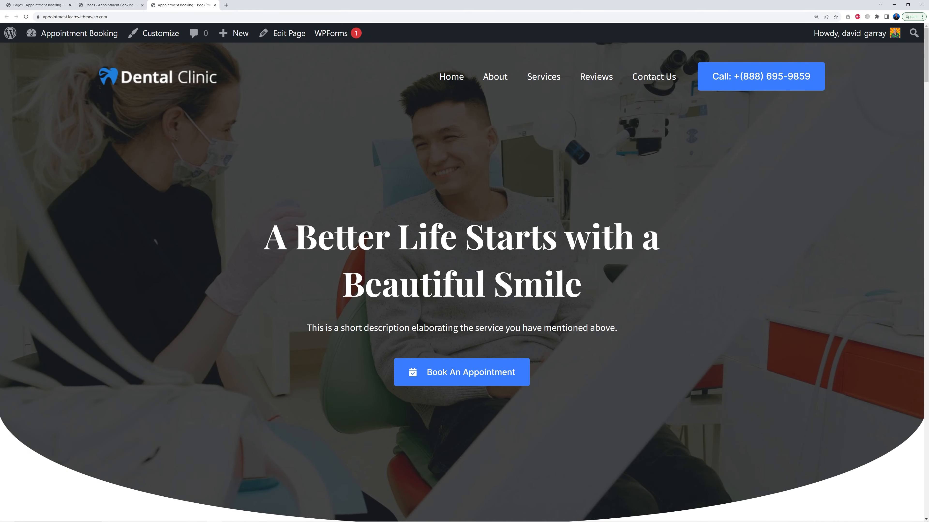
Open the Home page in the block editor in a new tab from the Pages list
left_click(122, 9)
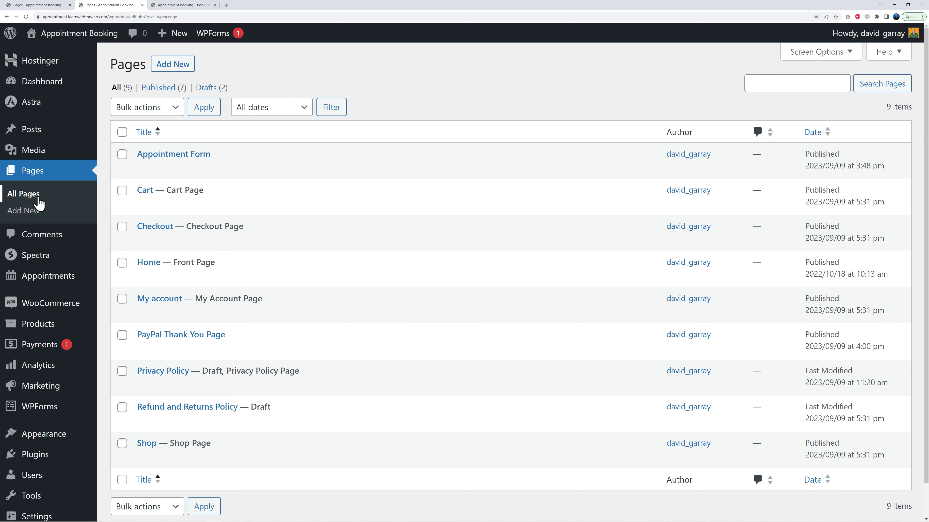
mouse_move(257, 267)
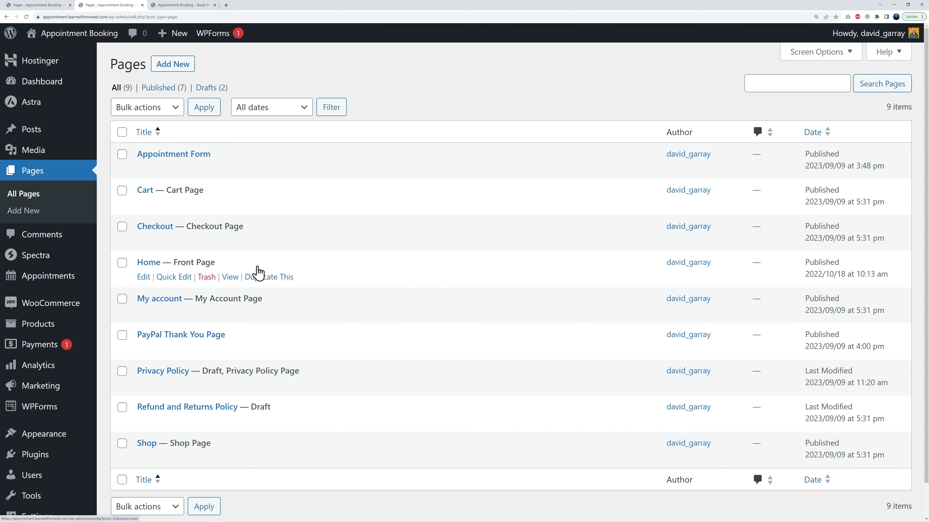
right_click(153, 265)
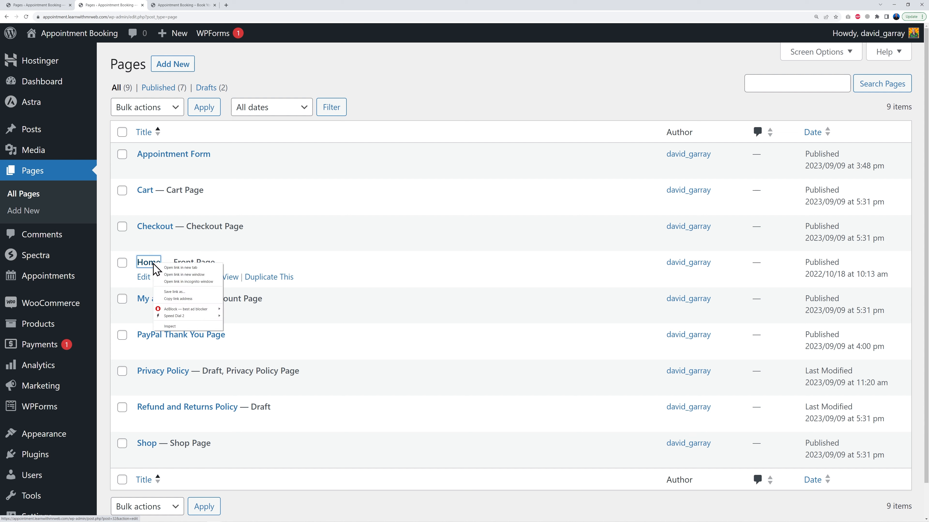
left_click(167, 270)
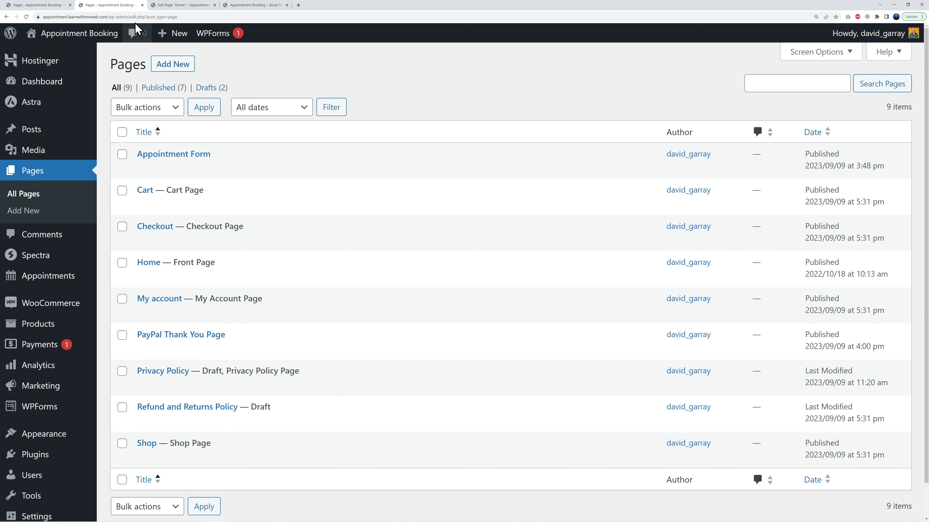
left_click(181, 5)
left_click(257, 5)
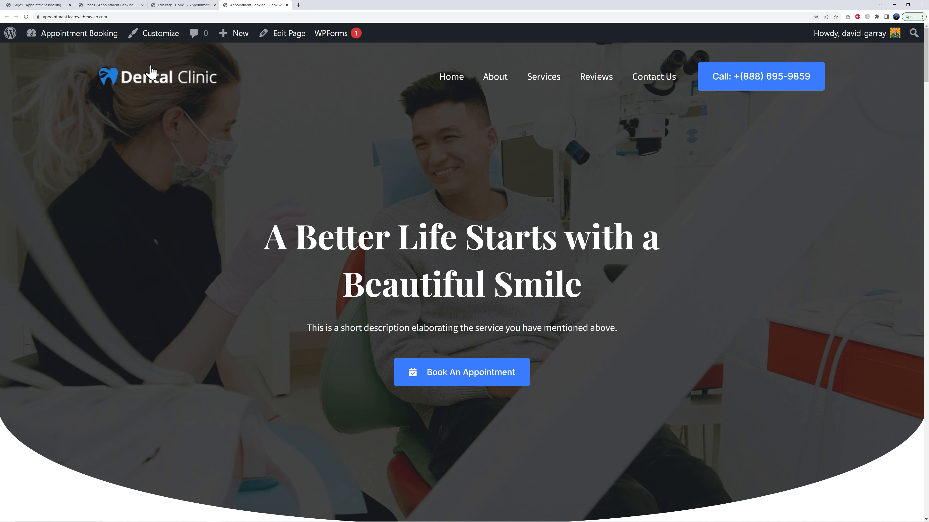
left_click(175, 5)
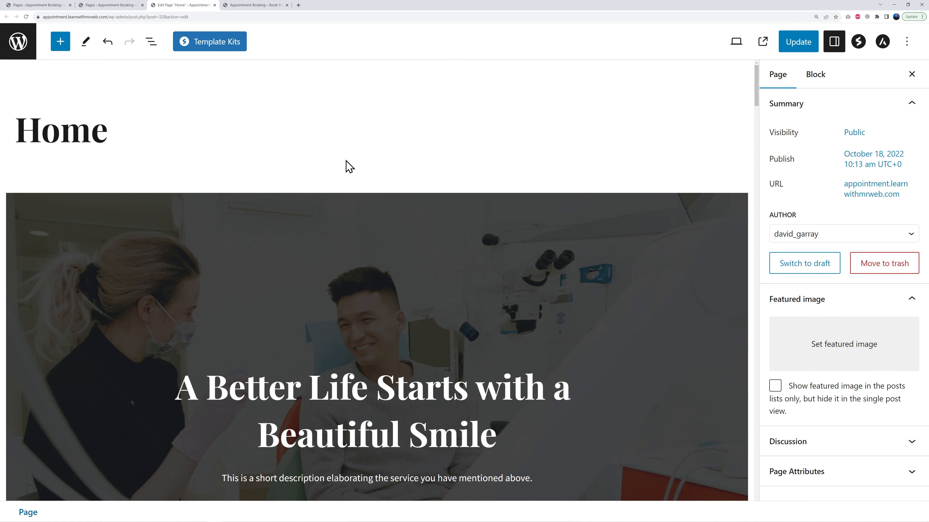
Inspect the Welcome to Dental Clinic section's heading, info box, image and container blocks in the editor
scroll(689, 192, "down", 5)
scroll(693, 216, "down", 10)
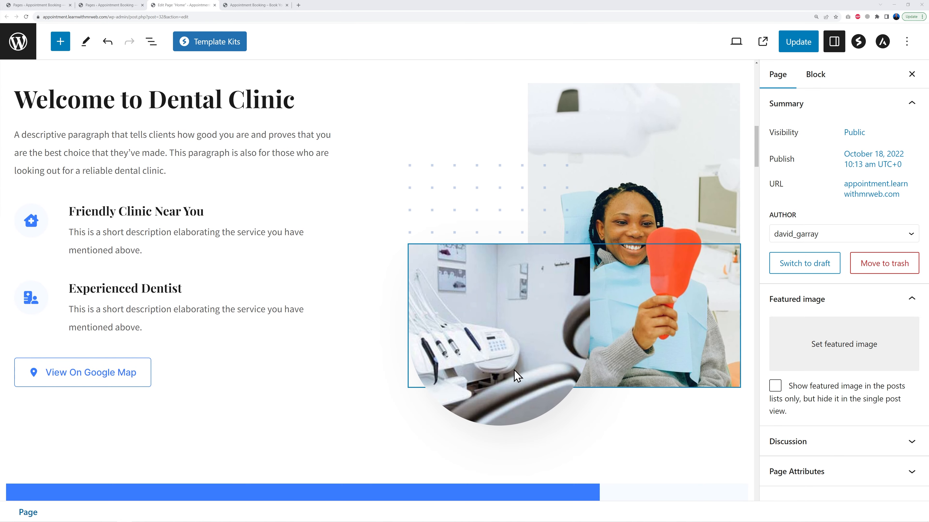
scroll(452, 280, "up", 7)
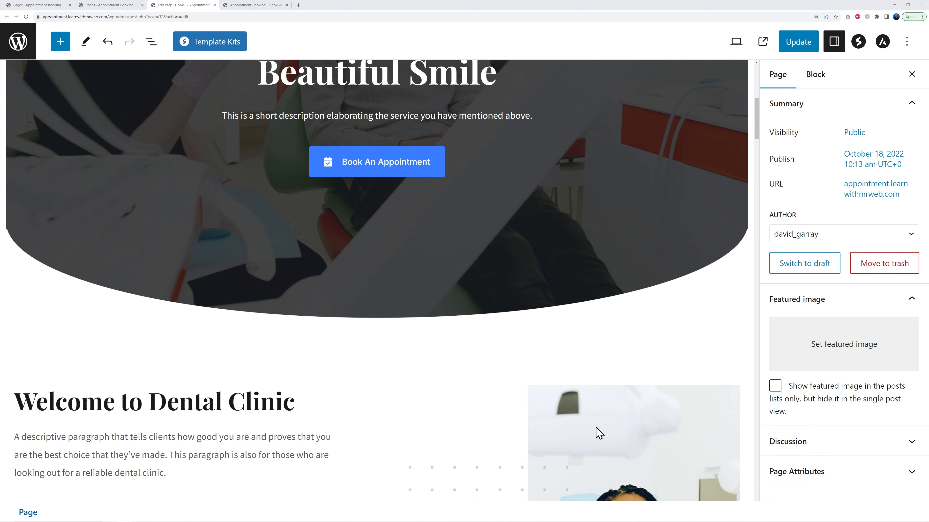
scroll(598, 433, "down", 2)
scroll(205, 322, "down", 1)
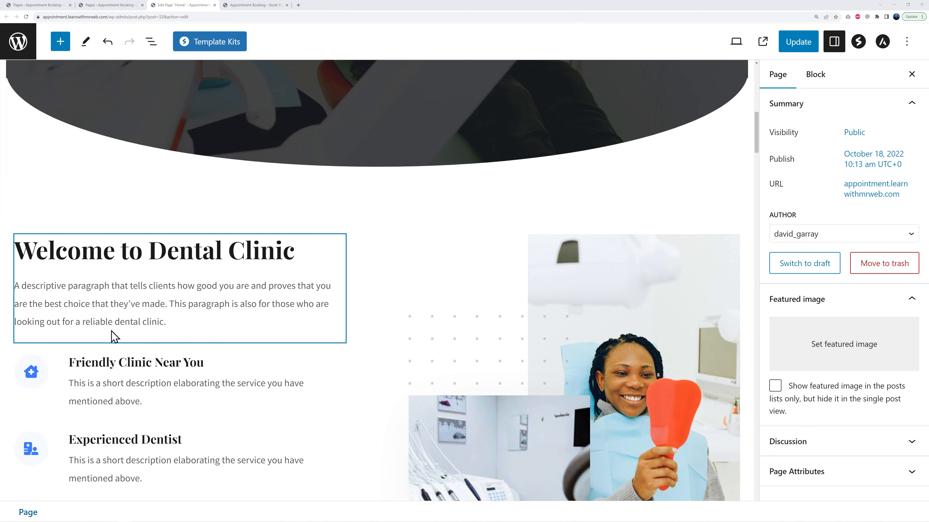
left_click(317, 250)
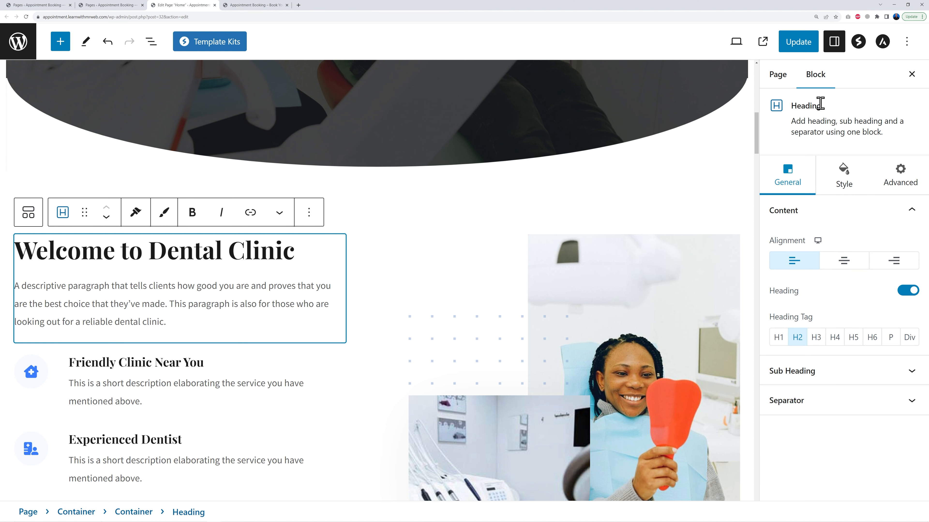
left_click(259, 377)
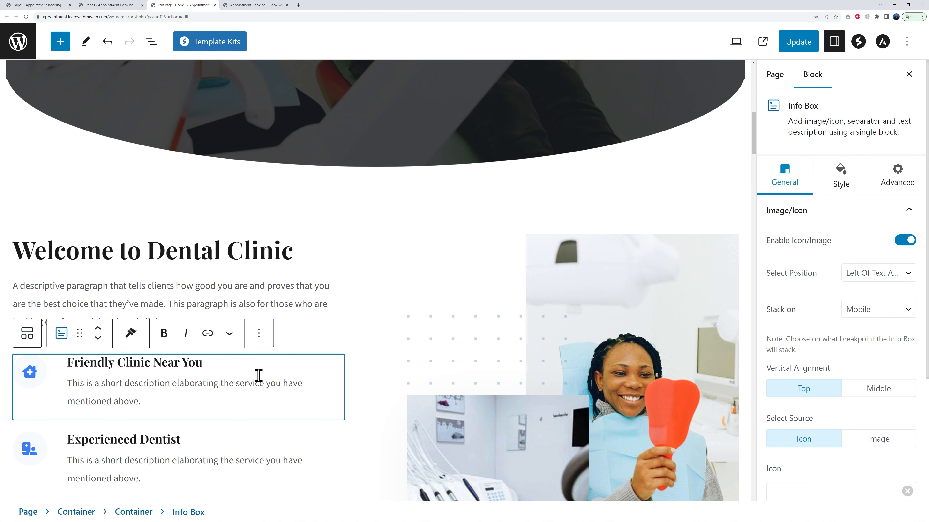
left_click(572, 416)
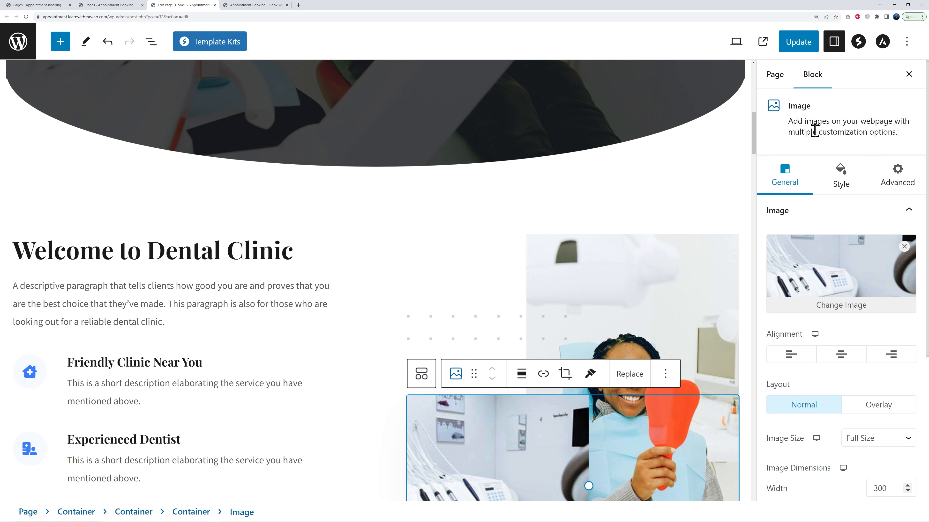
left_click(657, 291)
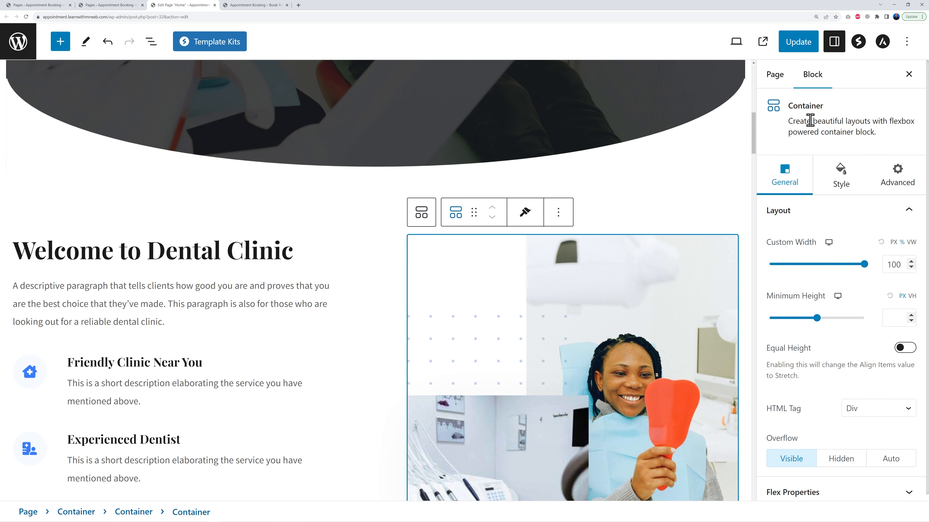
scroll(457, 285, "down", 2)
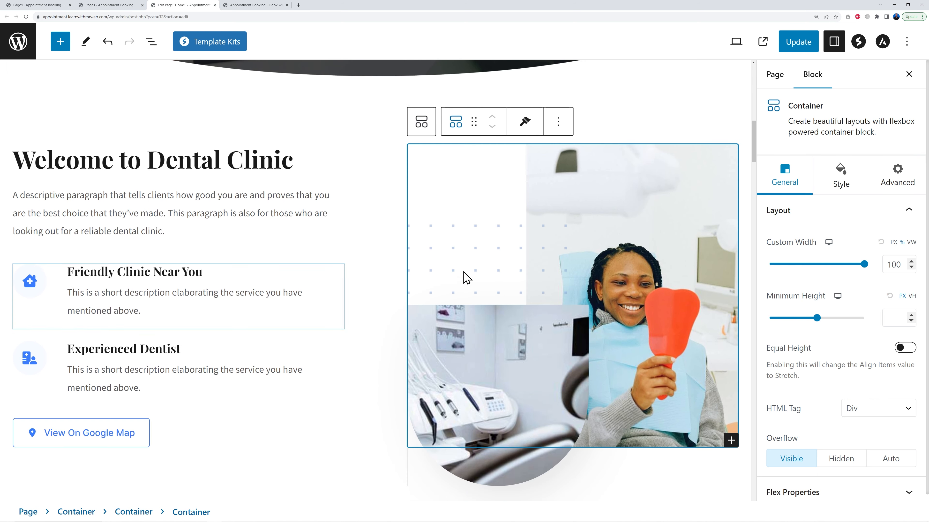
Select the Experienced Dentist info box heading, then scroll back up to the hero section at the top of the page
scroll(457, 286, "down", 2)
left_click(274, 281)
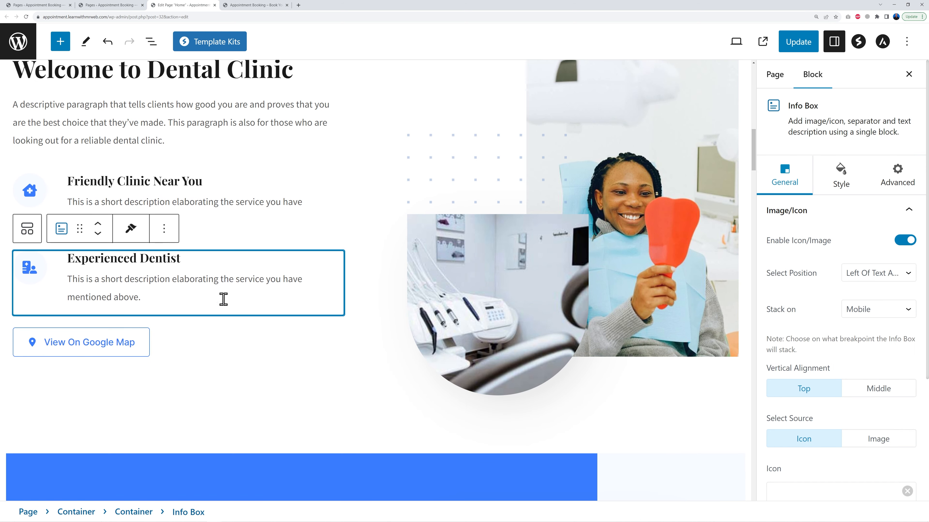
triple_click(122, 259)
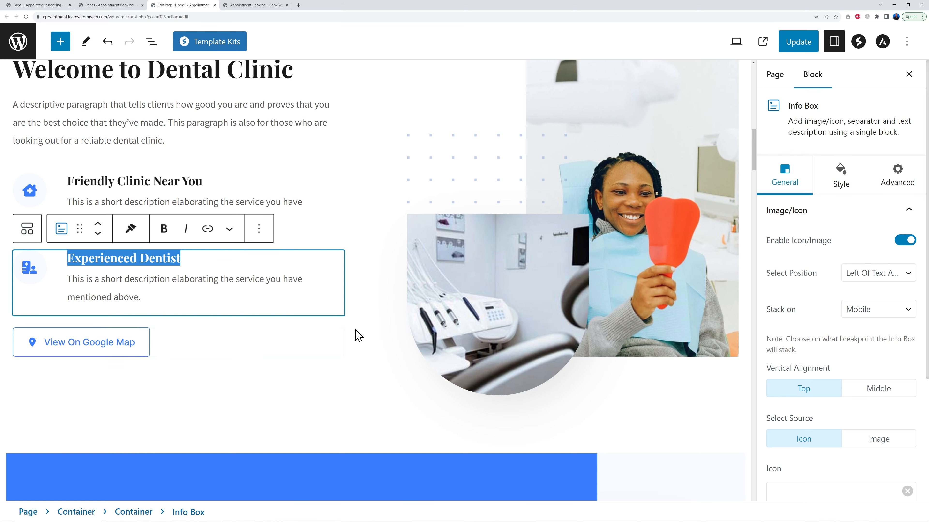
scroll(354, 334, "up", 10)
scroll(357, 342, "up", 3)
scroll(356, 342, "down", 1)
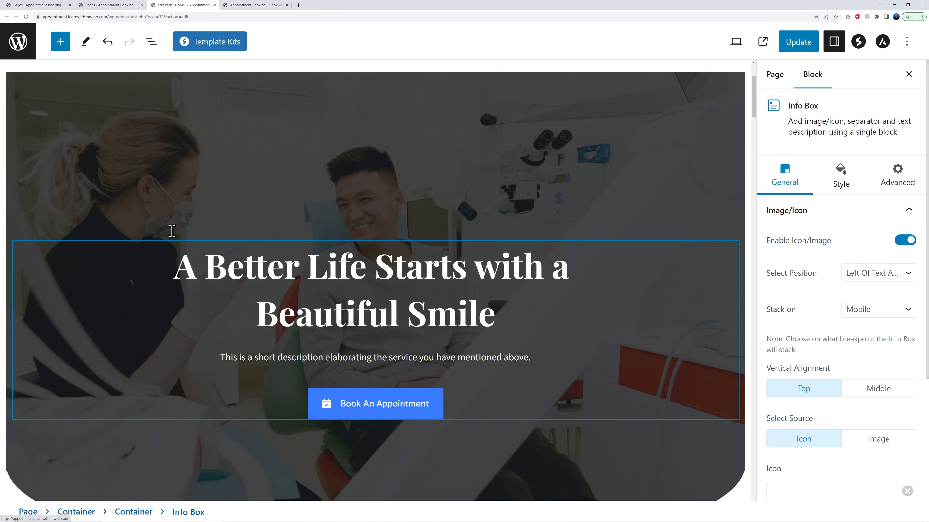
scroll(585, 172, "up", 1)
Replace the hero container's background image with the uploaded pexels-anna-shvets-3845808.jpg photo
left_click(553, 162)
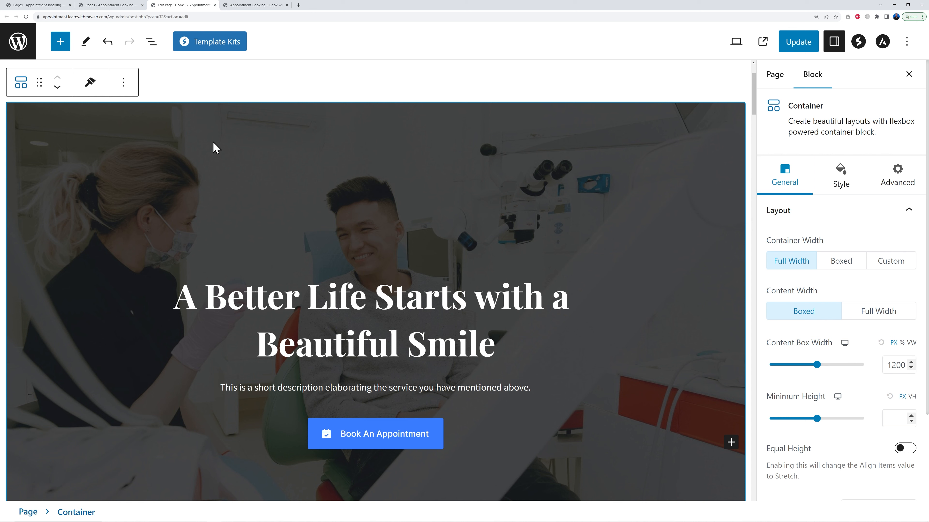
left_click(389, 287)
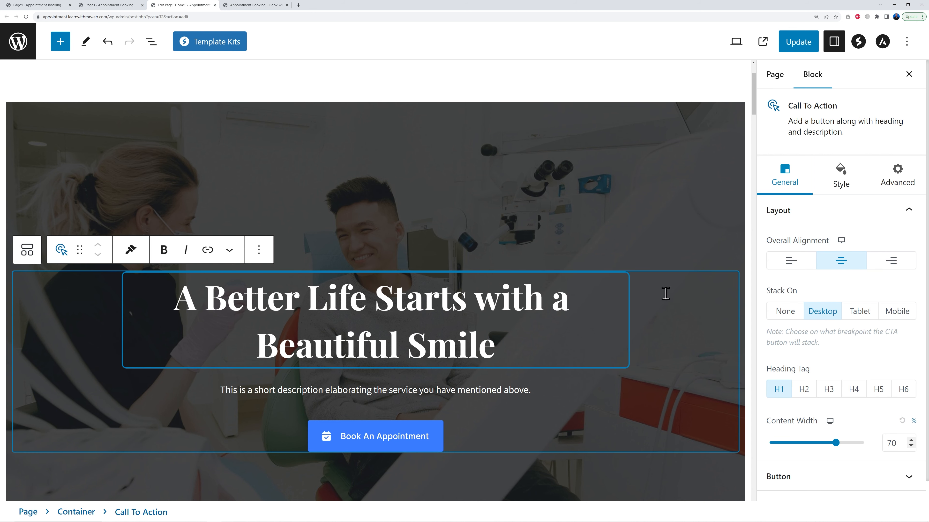
left_click(590, 124)
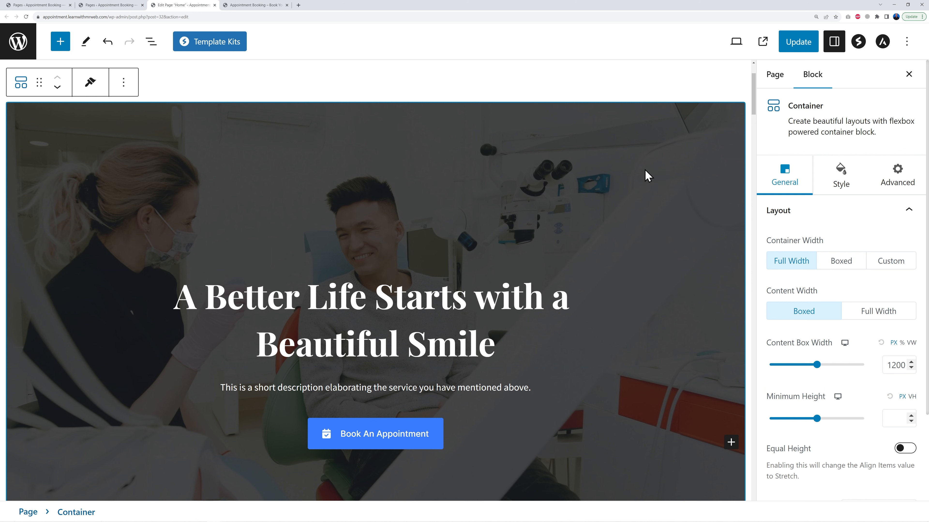
left_click(840, 179)
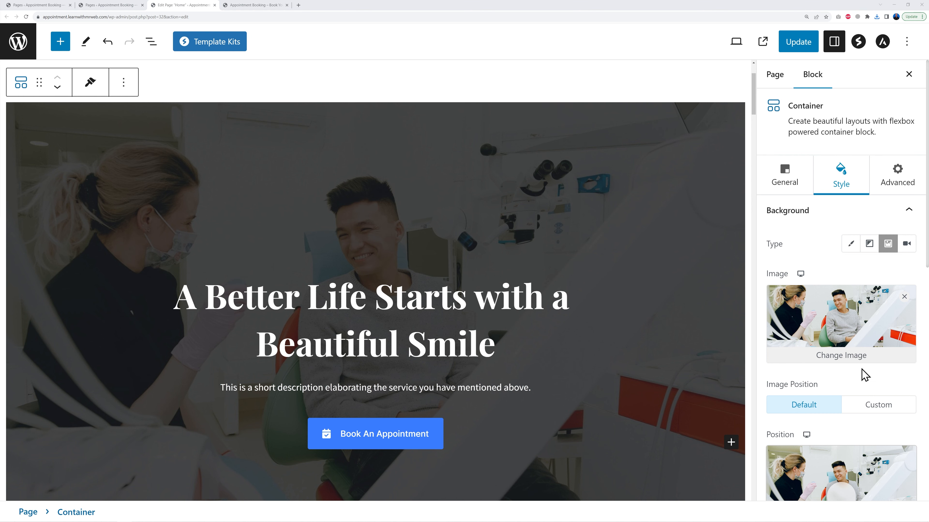
left_click(842, 355)
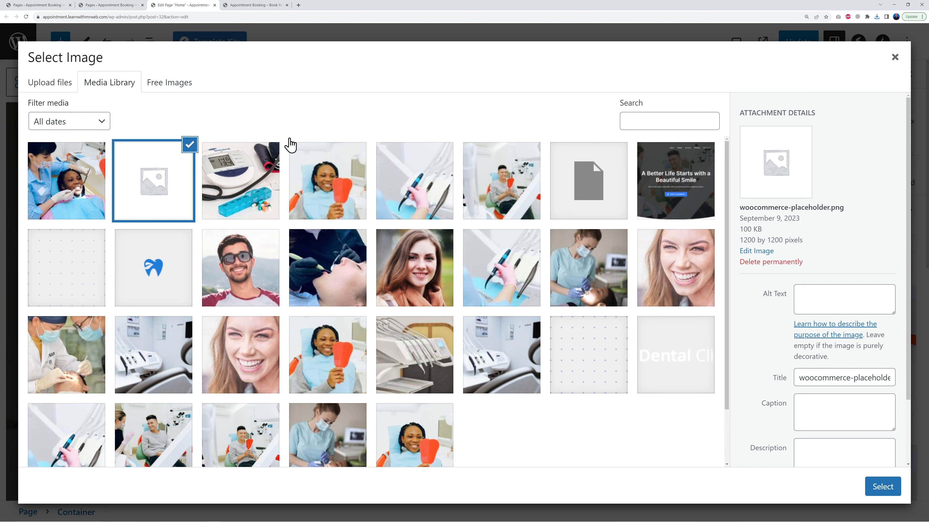
left_click(51, 87)
left_click(470, 280)
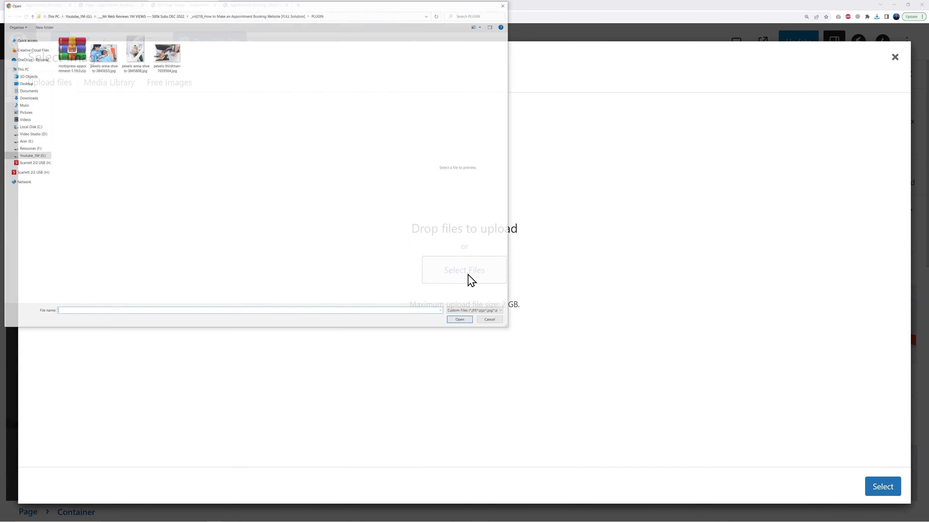
left_click(130, 70)
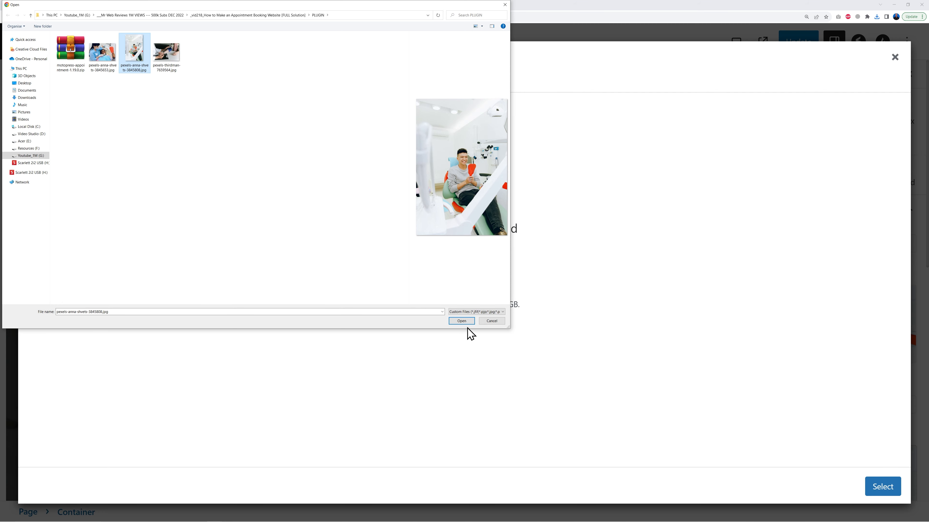
left_click(461, 321)
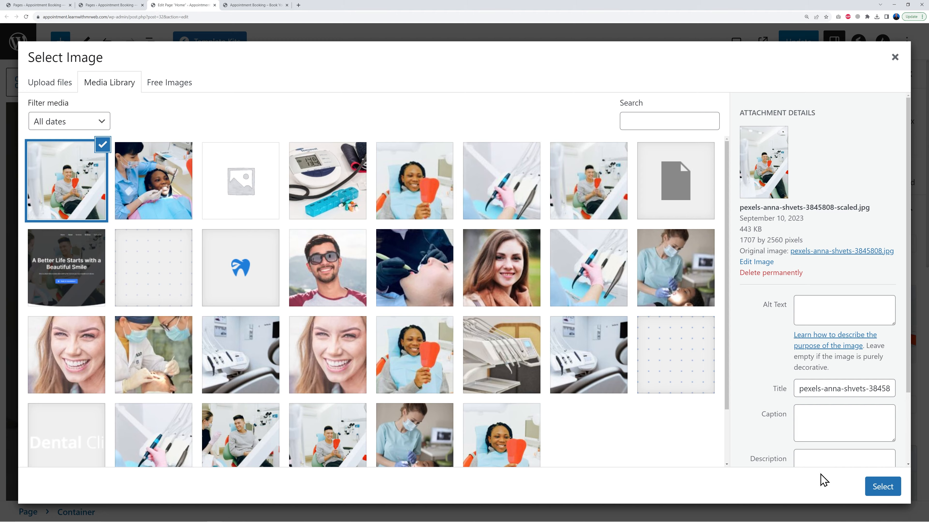
left_click(878, 486)
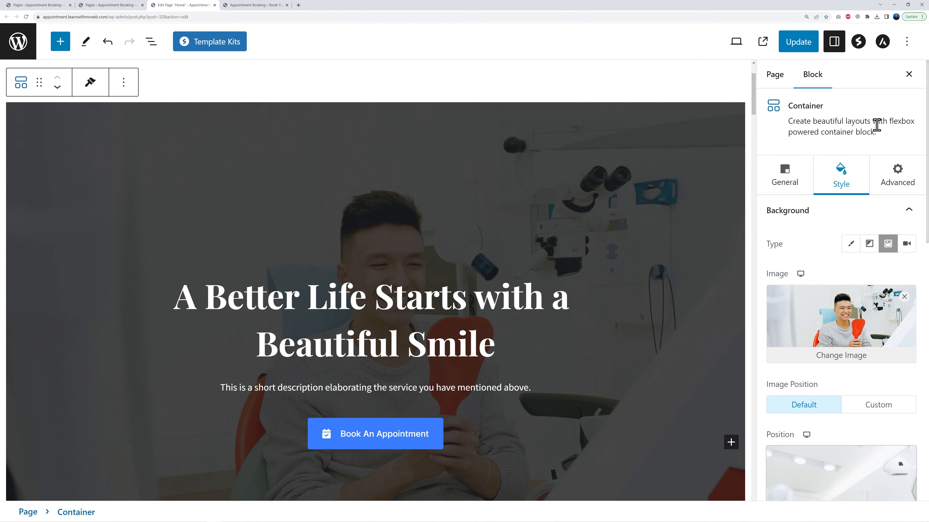
Move the hero background image's focal point to about 59% left and 59% top
scroll(926, 353, "down", 6)
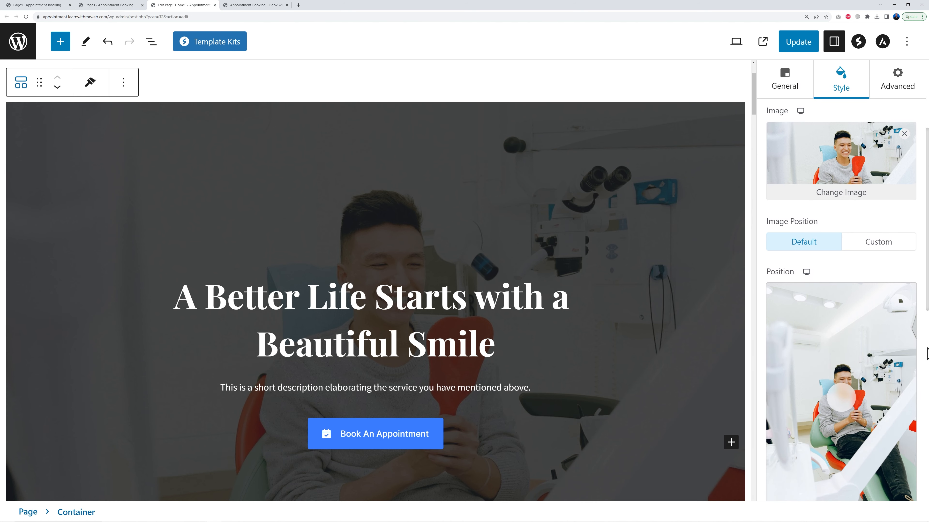
left_click_drag(847, 319, 858, 337)
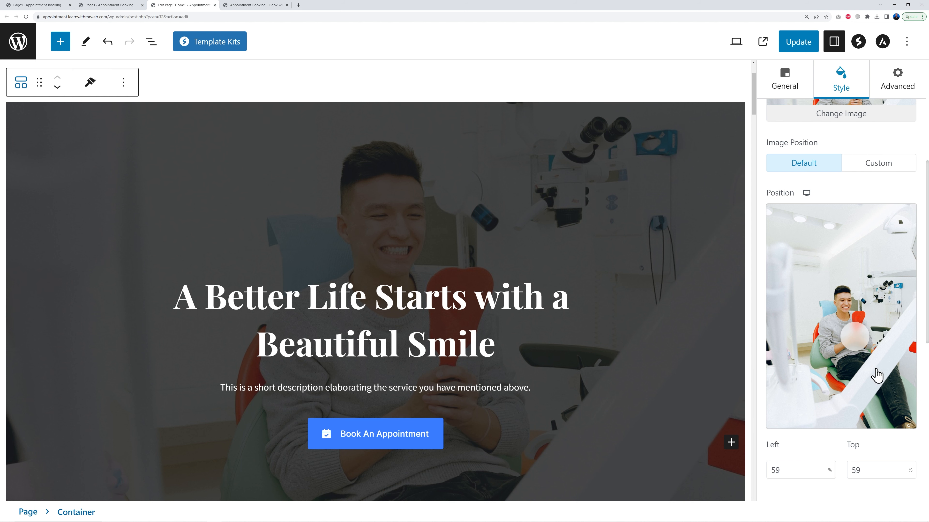
scroll(925, 431, "down", 3)
scroll(925, 431, "up", 5)
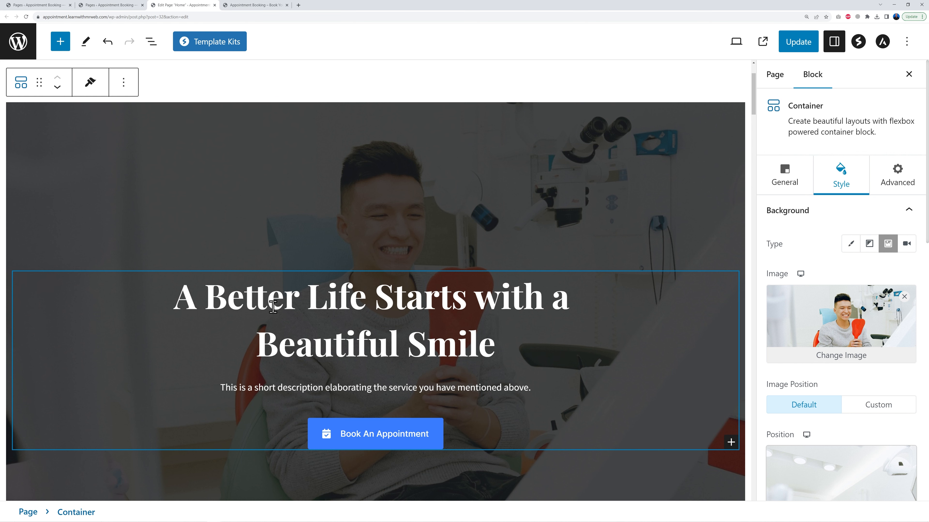
Replace the hero heading with "Dublin's Only Dental Clinic Specialising in Sub Periosteal Implants"
left_click(285, 309)
left_click_drag(175, 298, 494, 353)
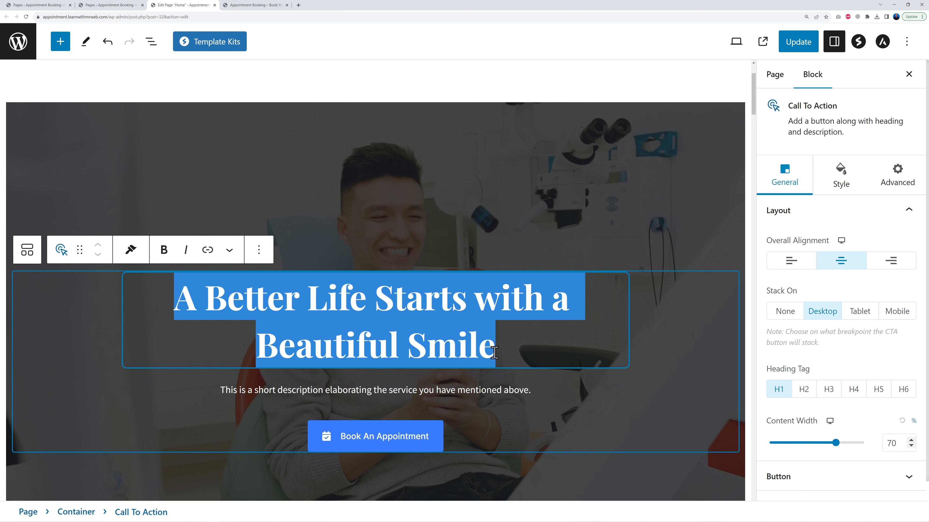
type("Dublin's Only Dental Clinic Specialising in Sub Periosteal Implants")
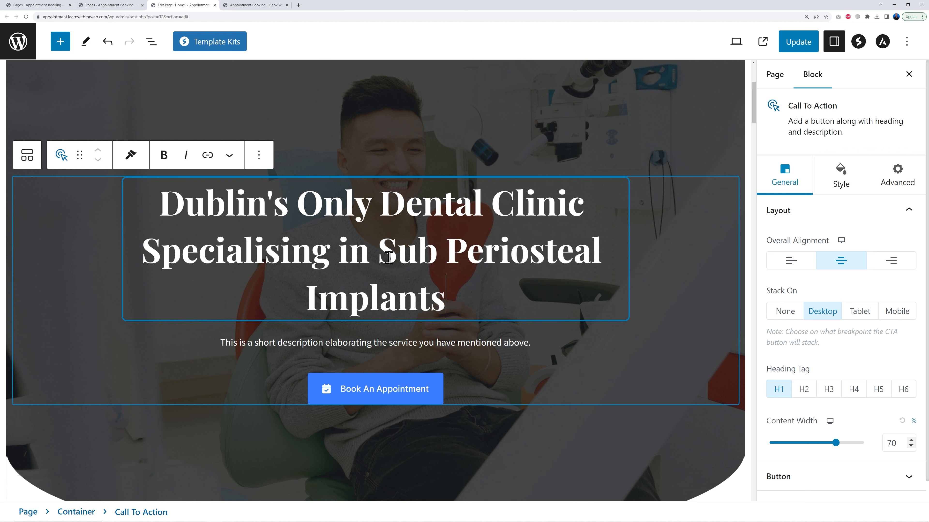
left_click_drag(380, 256, 439, 289)
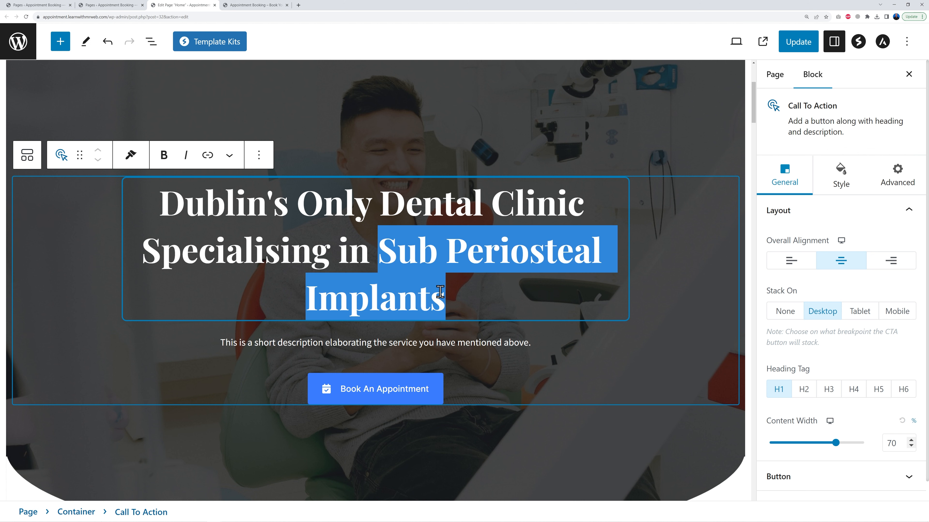
left_click(454, 301)
left_click_drag(380, 258, 457, 302)
Replace the hero description with "Established on 2001, we've grown from 2 dentists to a team of 17 covering all areas of dentistry, with a unique department specialising in dental implants"
triple_click(381, 346)
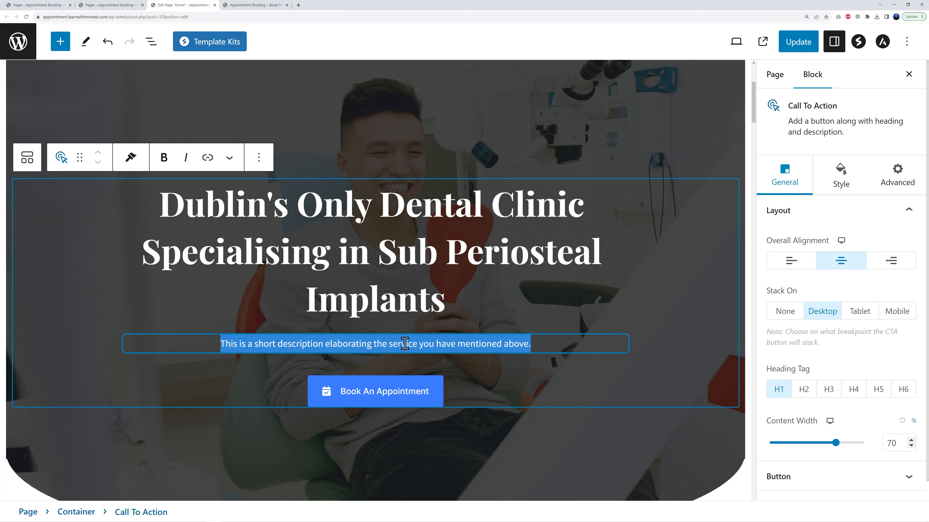
type("Established on 2001, we've grown from 2 dentists to a team of 17 covering all areas of dentistry, with a unique department specialising in dental implants")
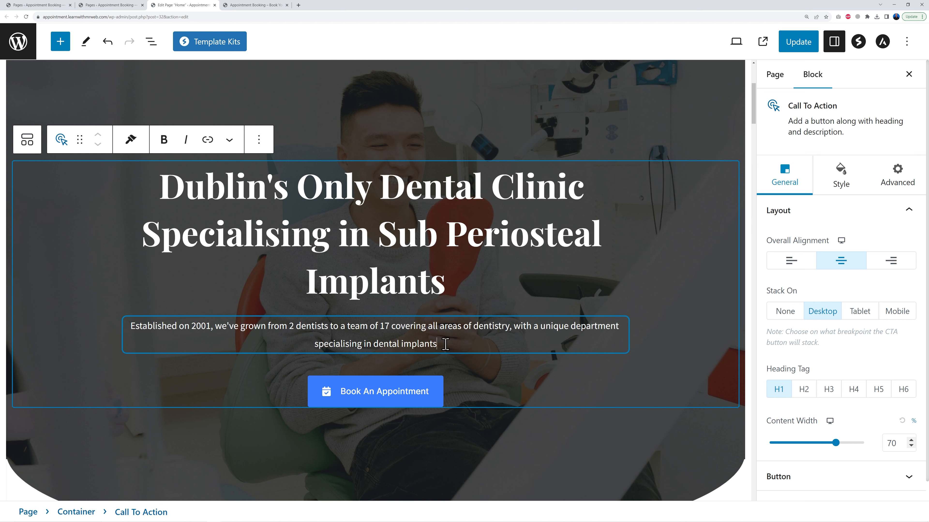
left_click(645, 333)
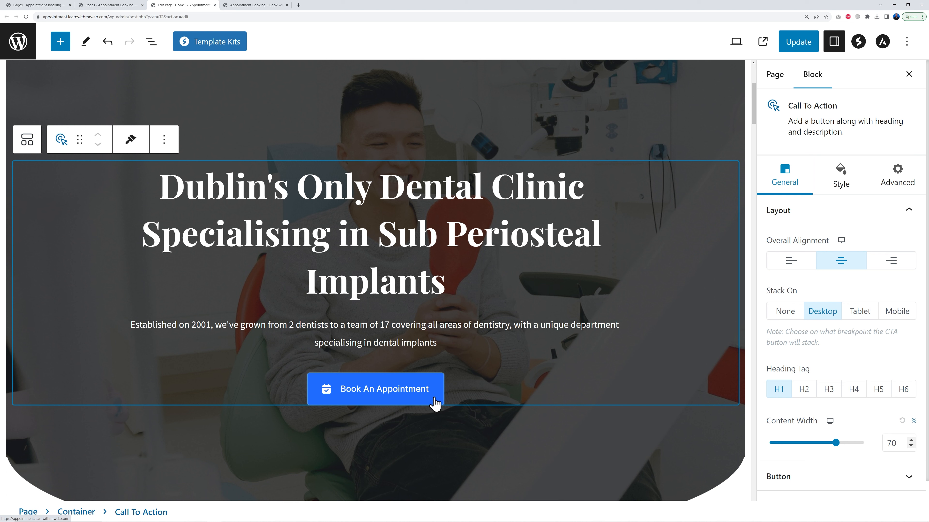
Change the Book An Appointment button's icon to the calendar grid icon found by searching "calend"
triple_click(390, 390)
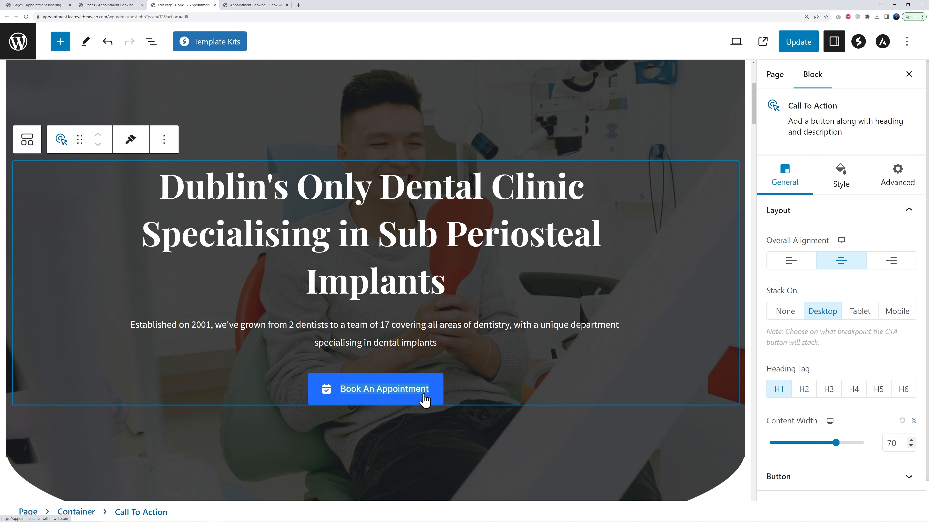
left_click(329, 394)
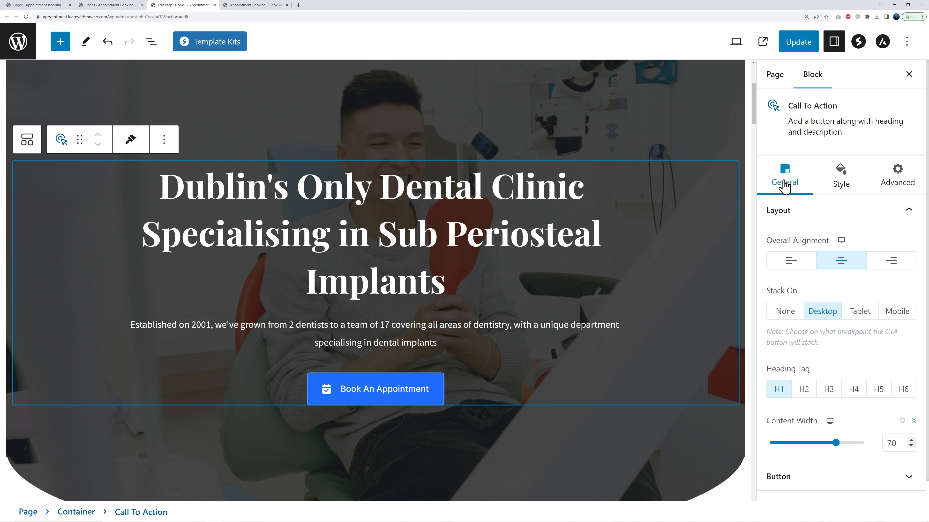
scroll(900, 366, "down", 1)
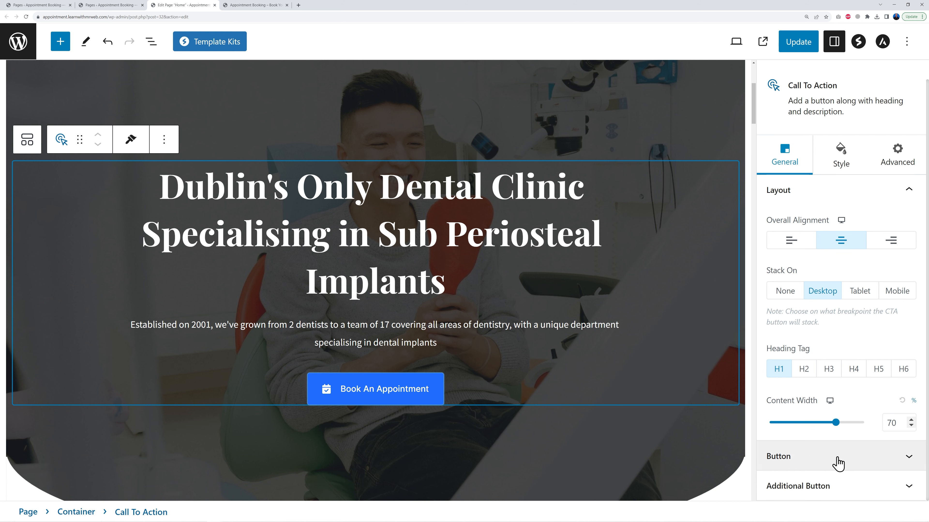
left_click(909, 458)
scroll(912, 420, "down", 3)
scroll(918, 402, "down", 5)
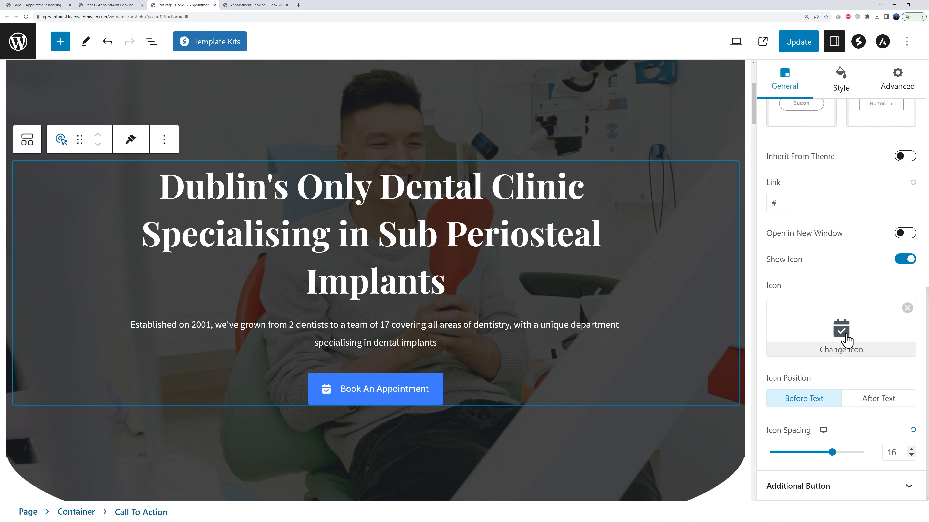
left_click(844, 338)
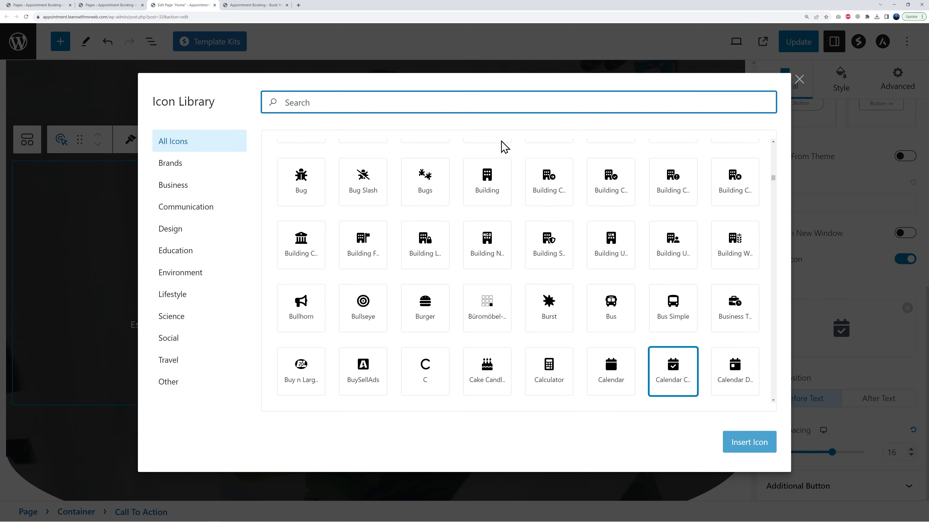
type("calend")
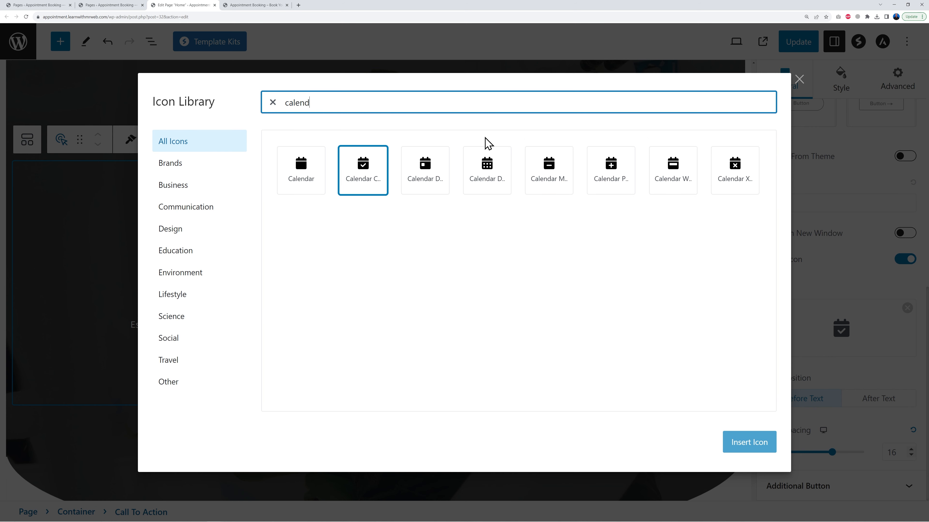
left_click(490, 183)
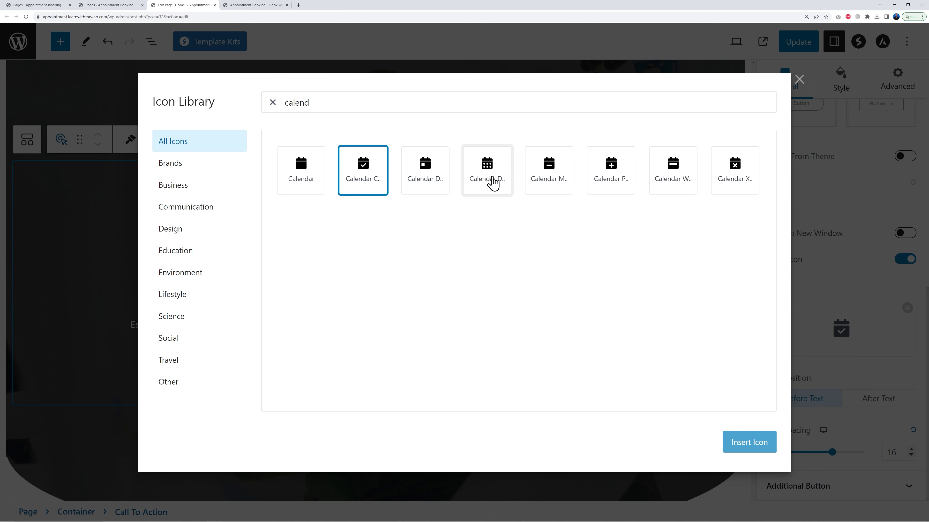
left_click(735, 452)
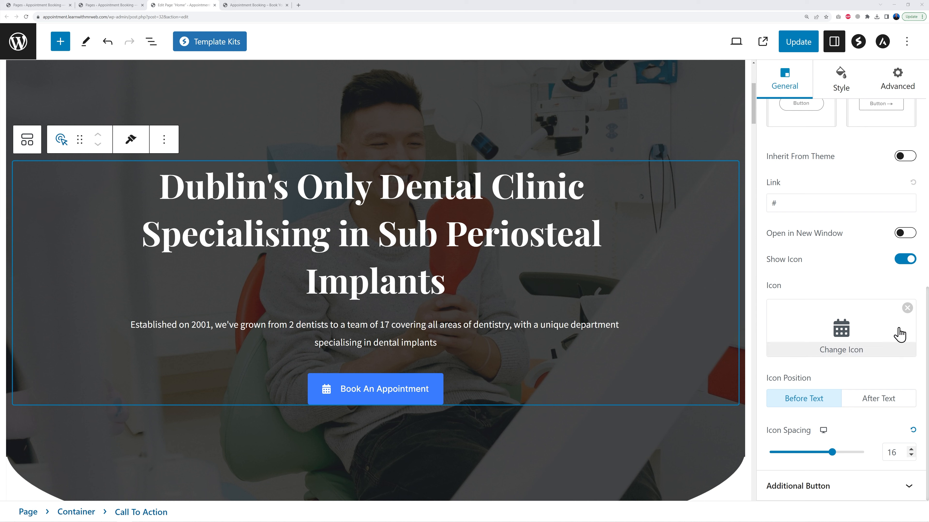
Set the Book An Appointment button's link to the Appointment Form page URL copied from the Pages list
scroll(879, 285, "up", 1)
scroll(879, 285, "up", 3)
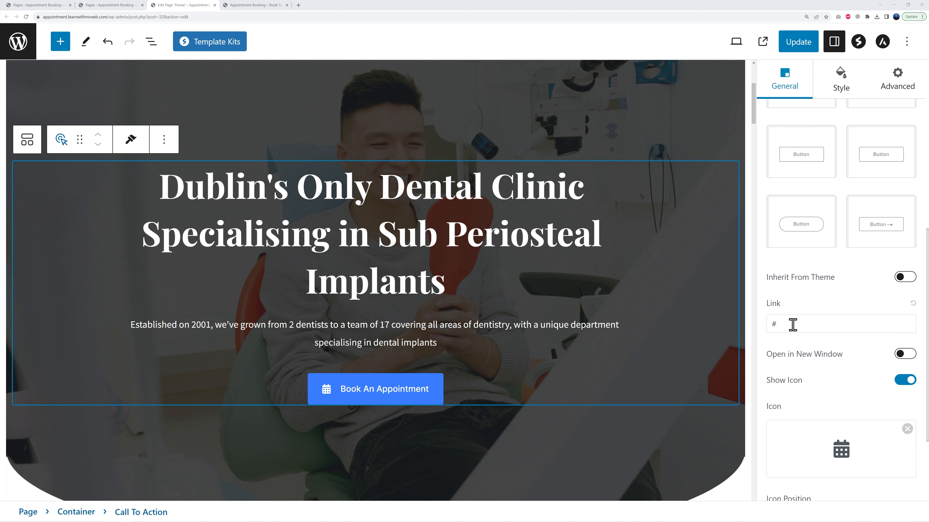
double_click(772, 325)
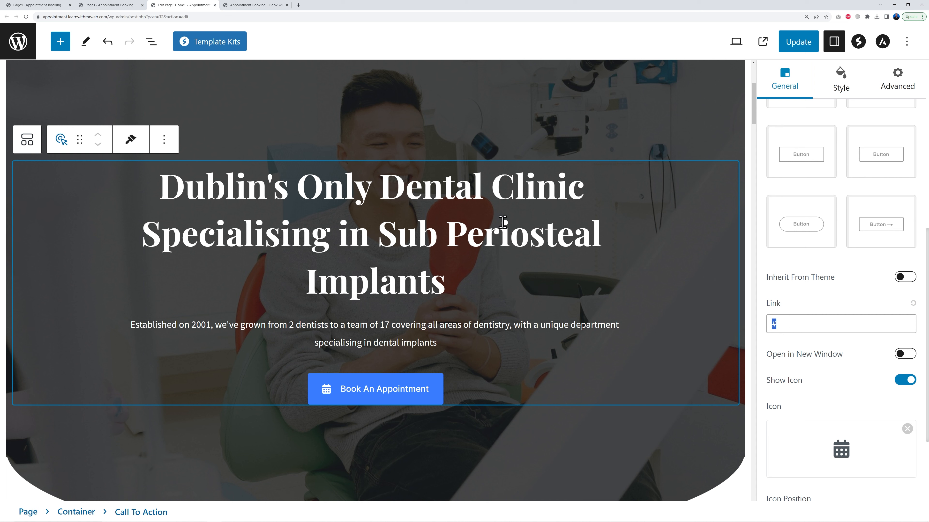
left_click(90, 5)
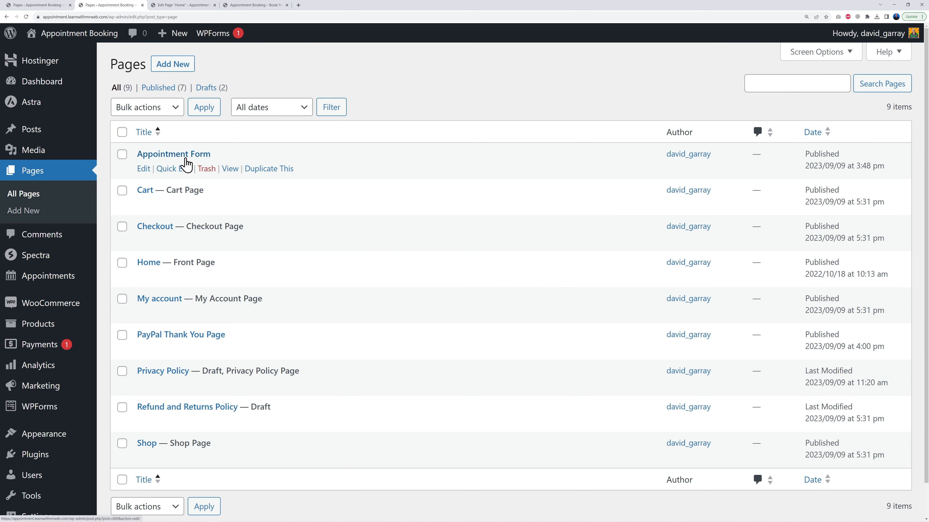
right_click(230, 172)
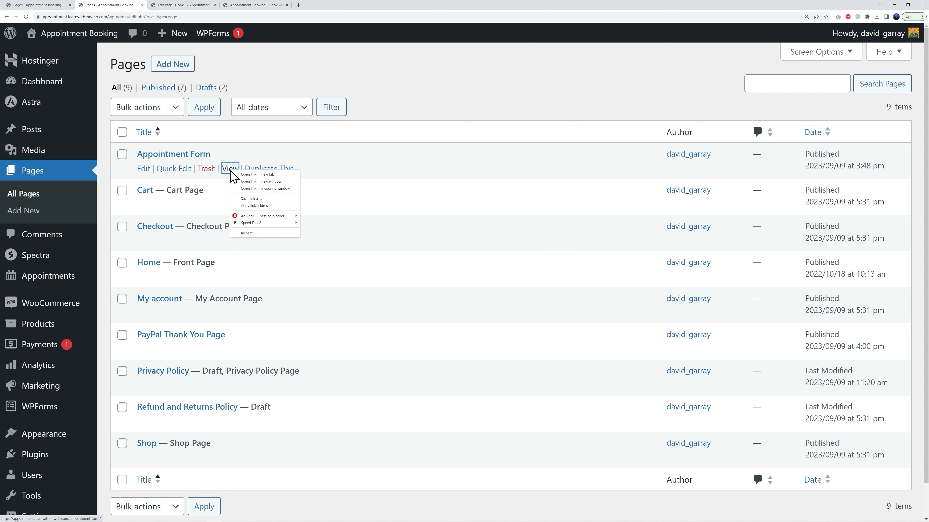
left_click(260, 206)
left_click(199, 5)
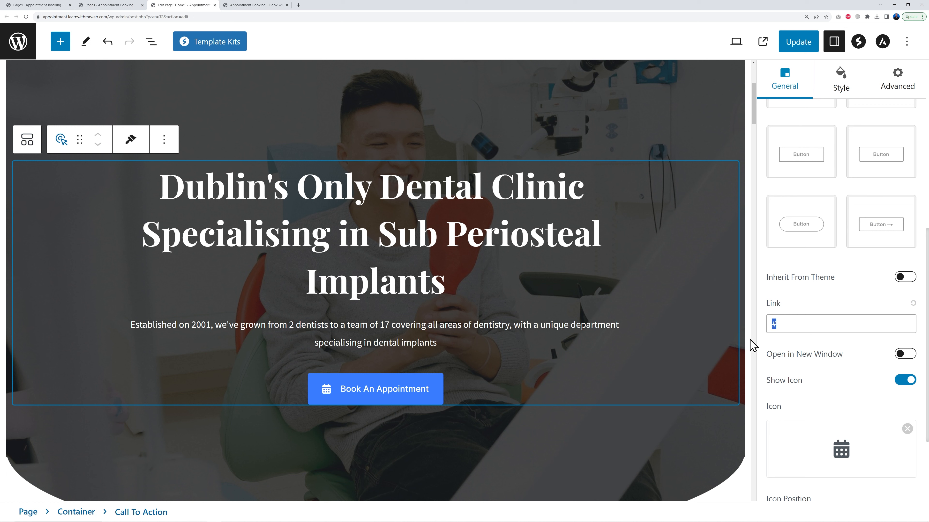
key("ctrl+v")
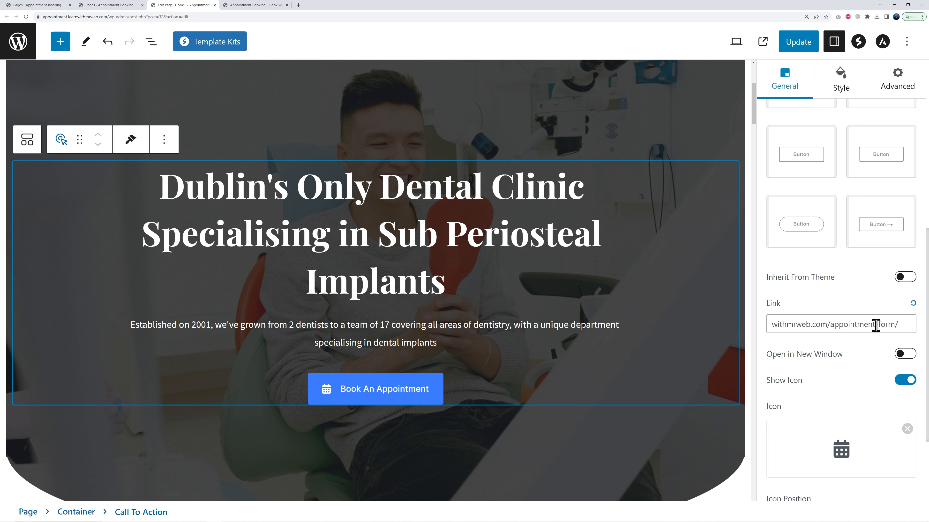
Update the page and test the Book An Appointment button on the live homepage
left_click(801, 48)
left_click(265, 8)
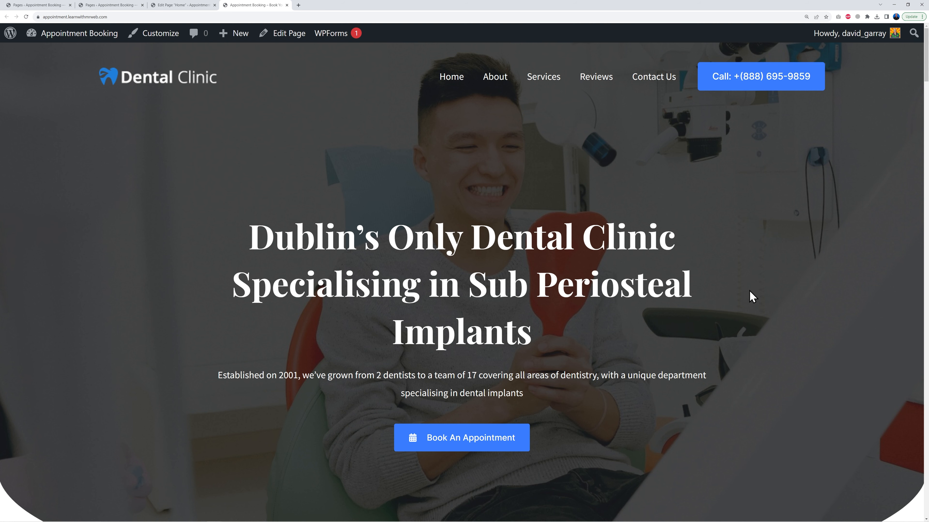
scroll(749, 290, "down", 3)
scroll(748, 297, "up", 3)
left_click(462, 447)
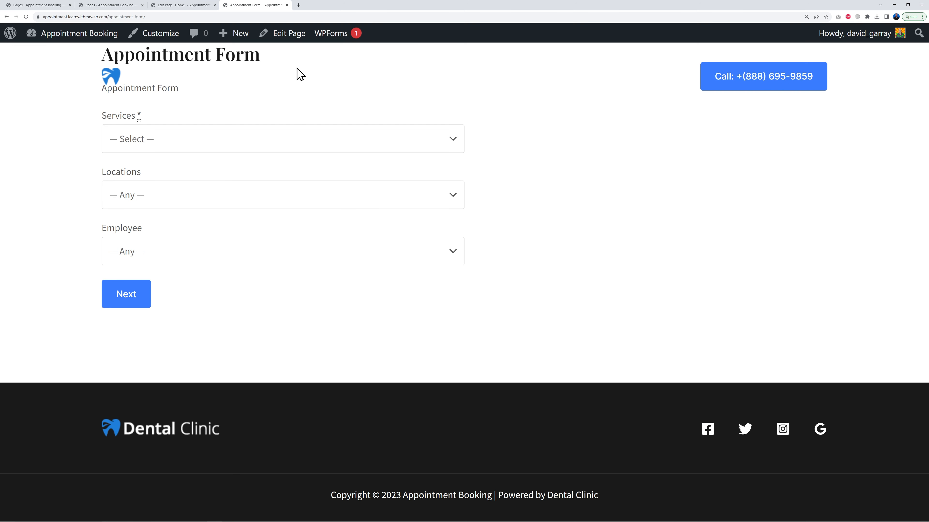
left_click(22, 34)
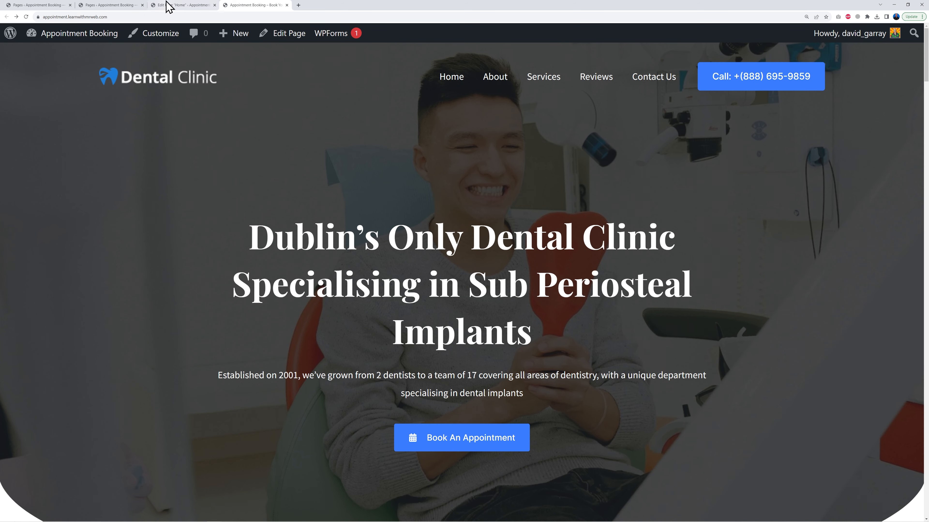
left_click(173, 5)
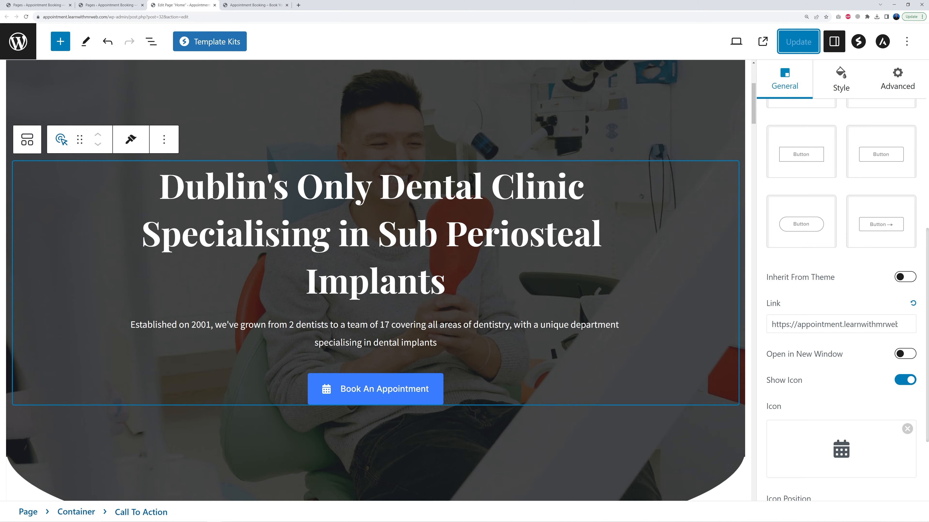
Replace the welcome section heading with "About Your Business Name"
scroll(552, 335, "down", 5)
scroll(553, 334, "down", 8)
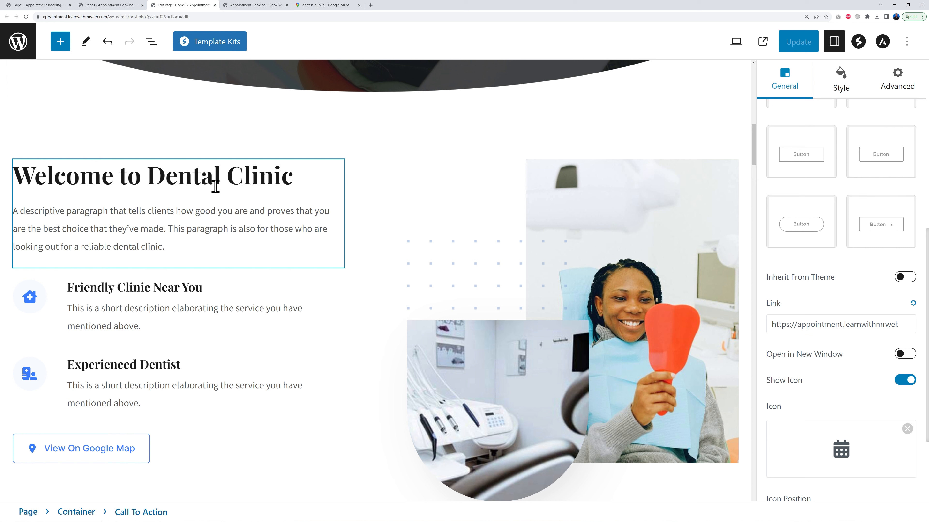
scroll(269, 234, "up", 10)
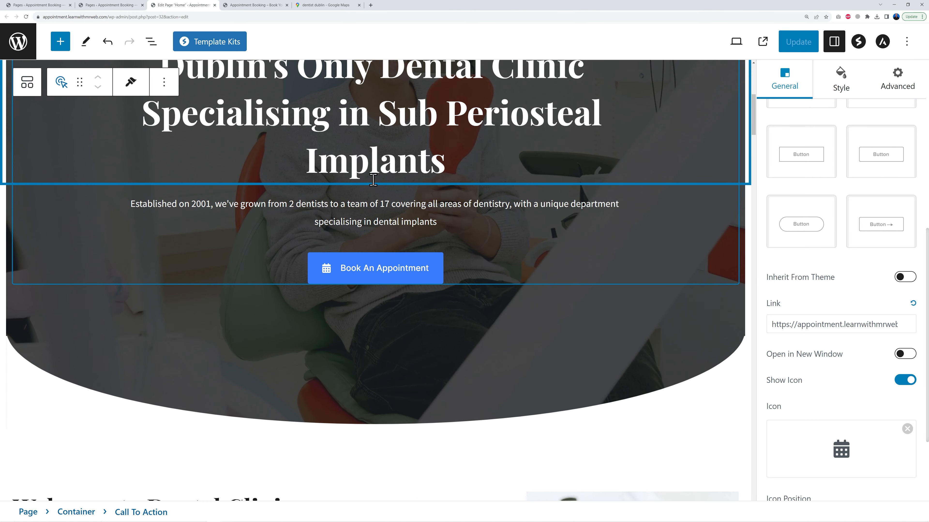
left_click(200, 455)
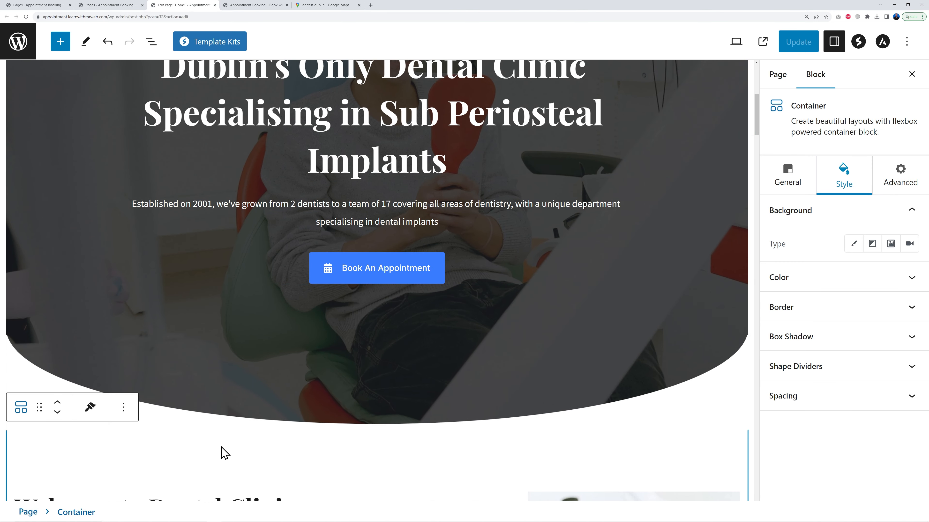
scroll(256, 442, "down", 5)
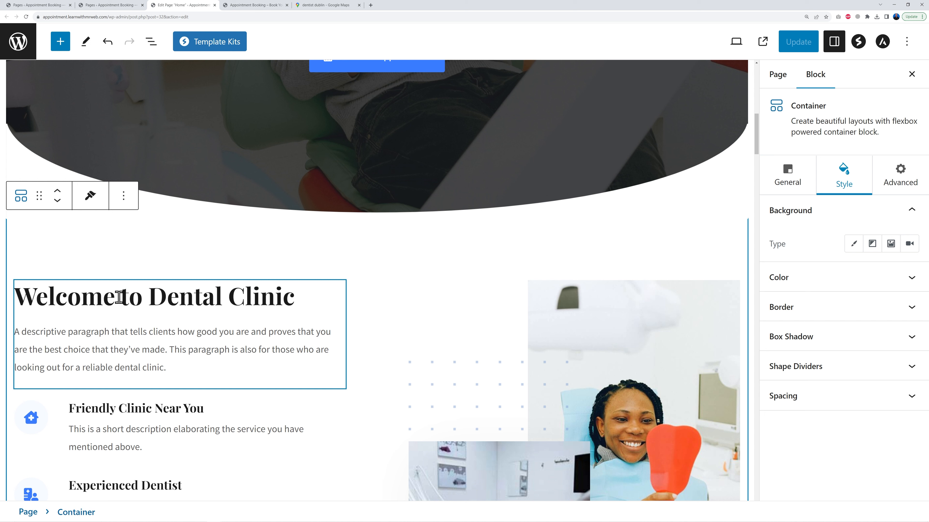
left_click_drag(291, 299, 10, 317)
type("About")
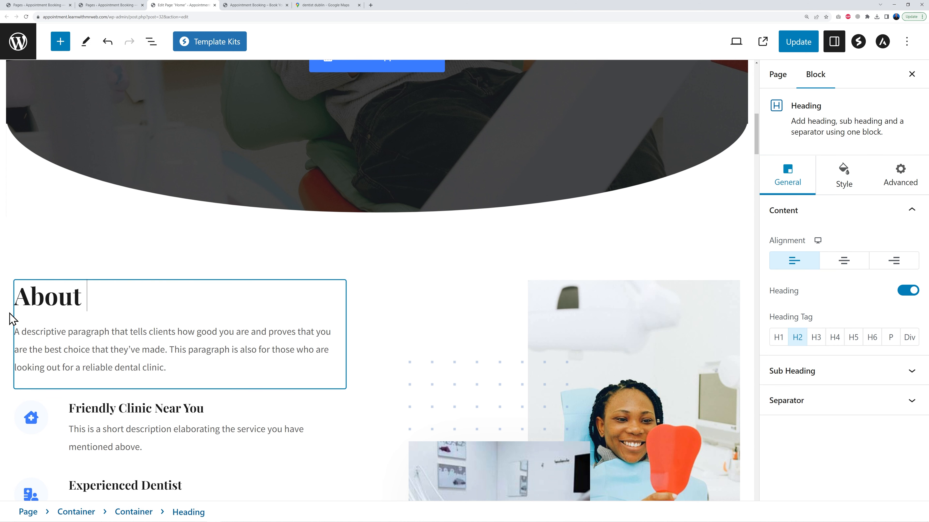
type(" Your Busines")
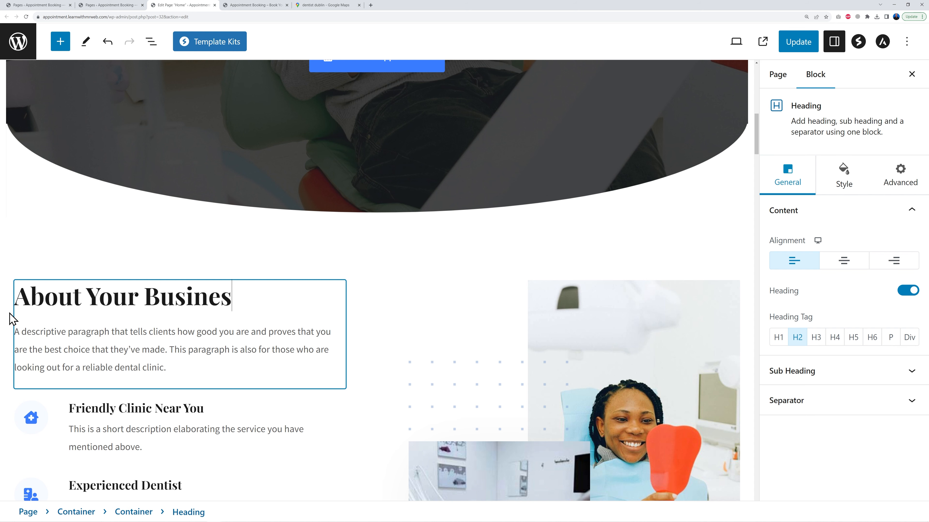
type("s Name")
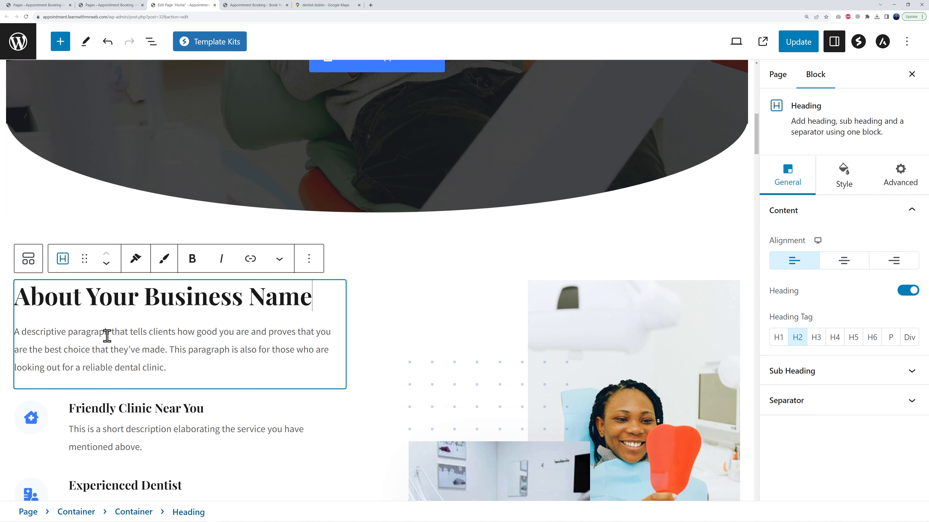
Select the View On Google Map button and copy the Google Maps share link for Portobello Dental Clinic
scroll(306, 354, "down", 1)
scroll(306, 353, "down", 5)
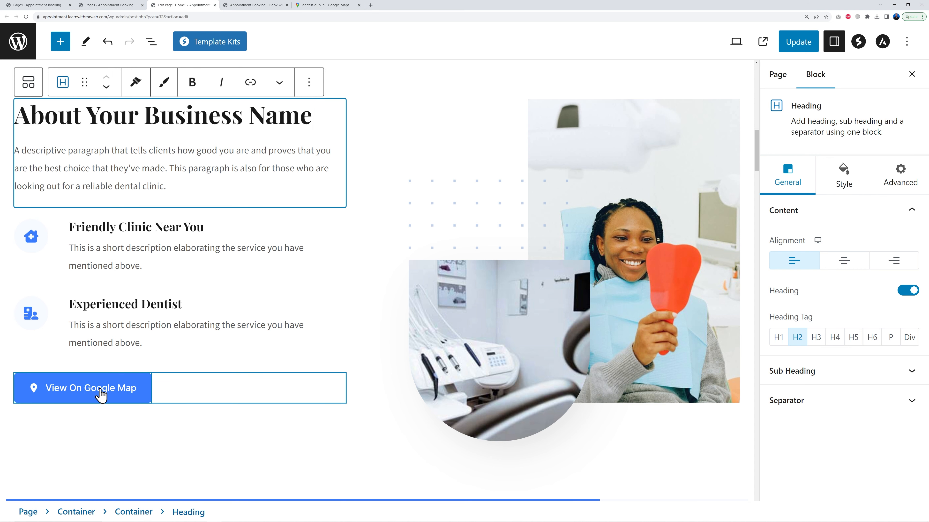
left_click(144, 390)
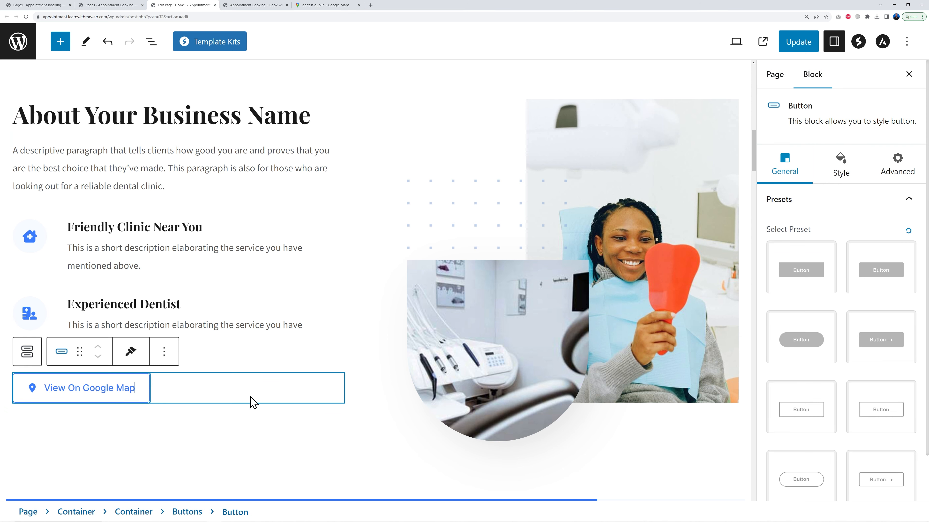
scroll(253, 403, "up", 10)
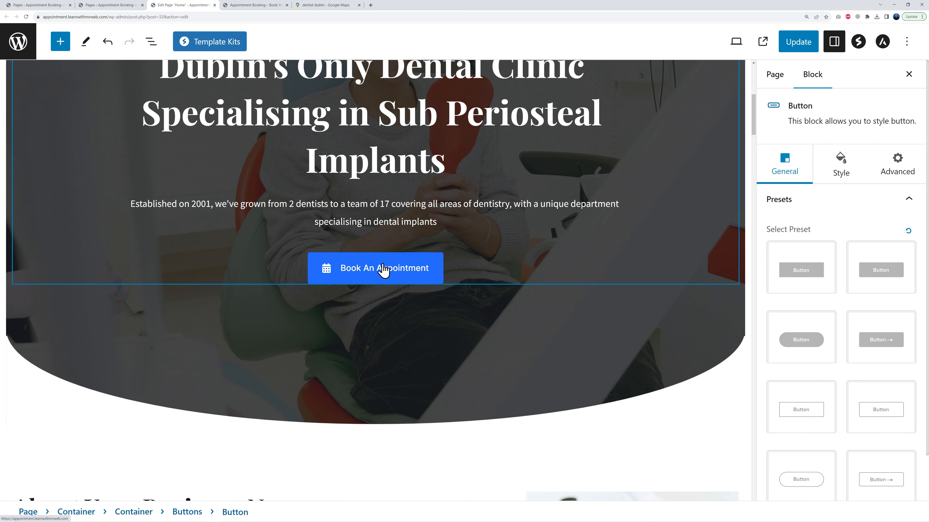
scroll(878, 311, "down", 2)
scroll(876, 315, "up", 2)
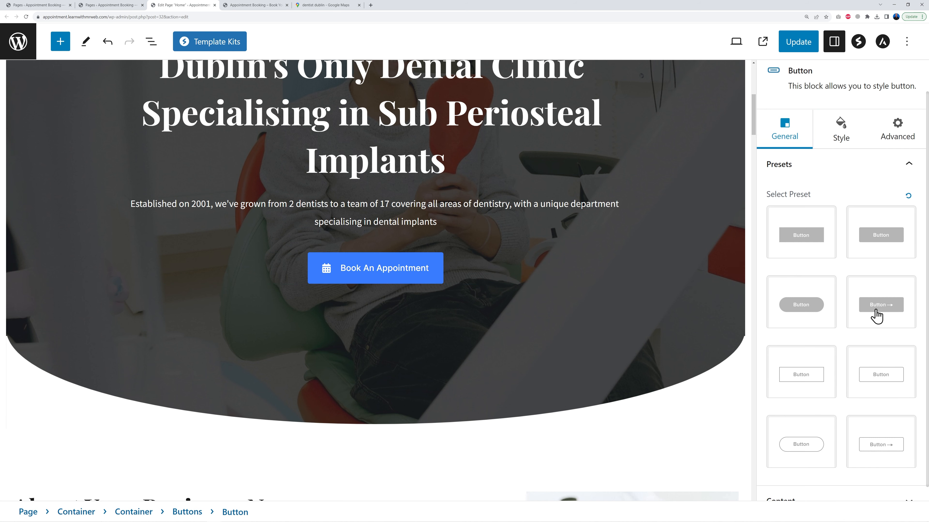
scroll(201, 415, "down", 9)
scroll(201, 414, "down", 2)
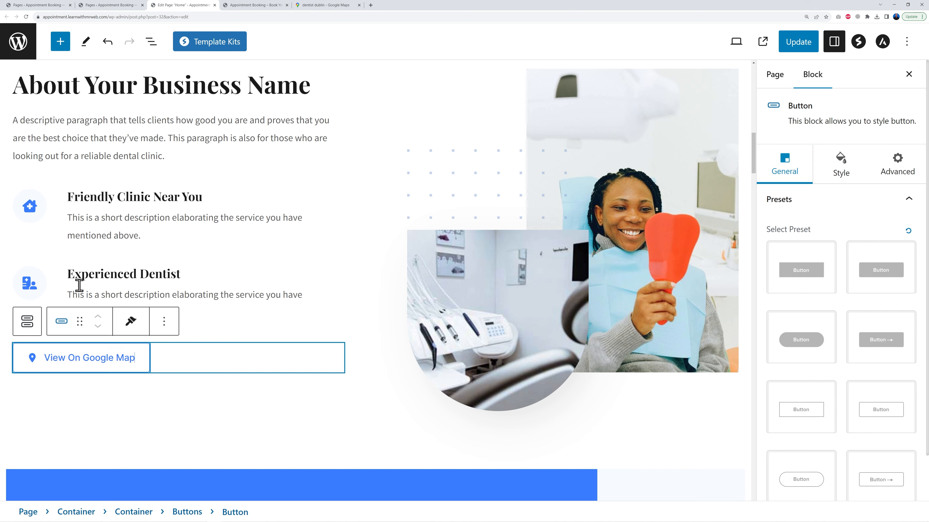
left_click(310, 6)
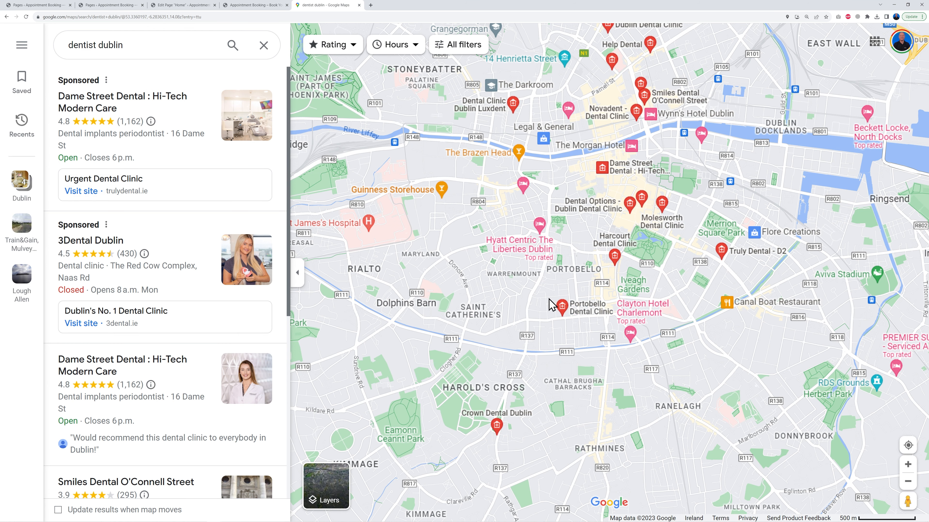
left_click(563, 310)
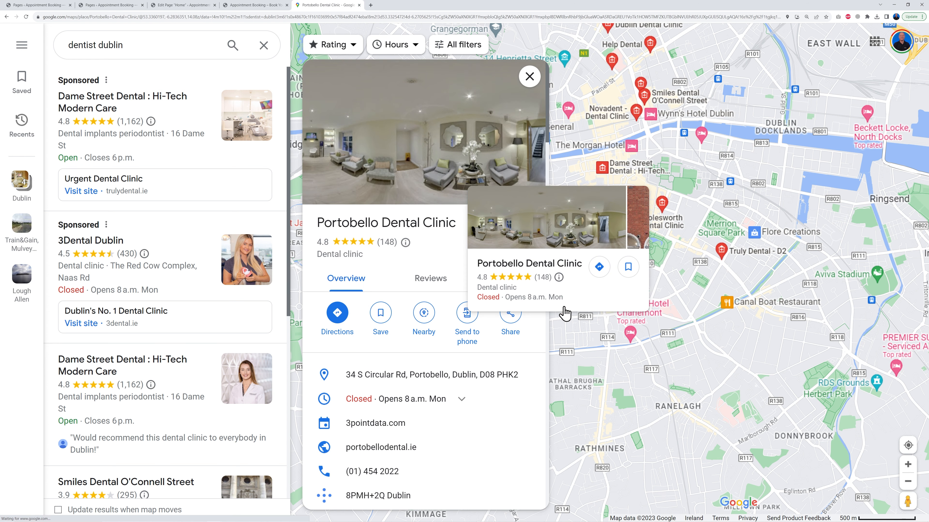
left_click(510, 314)
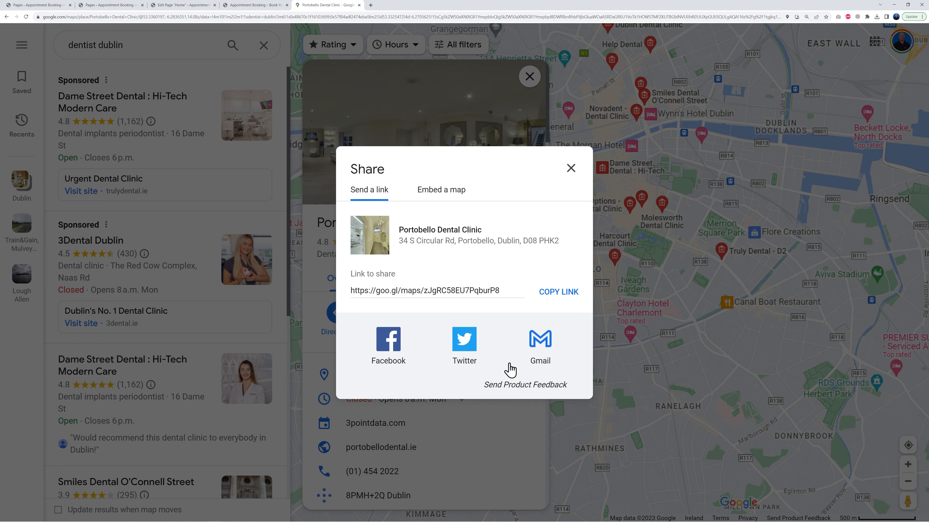
left_click(559, 292)
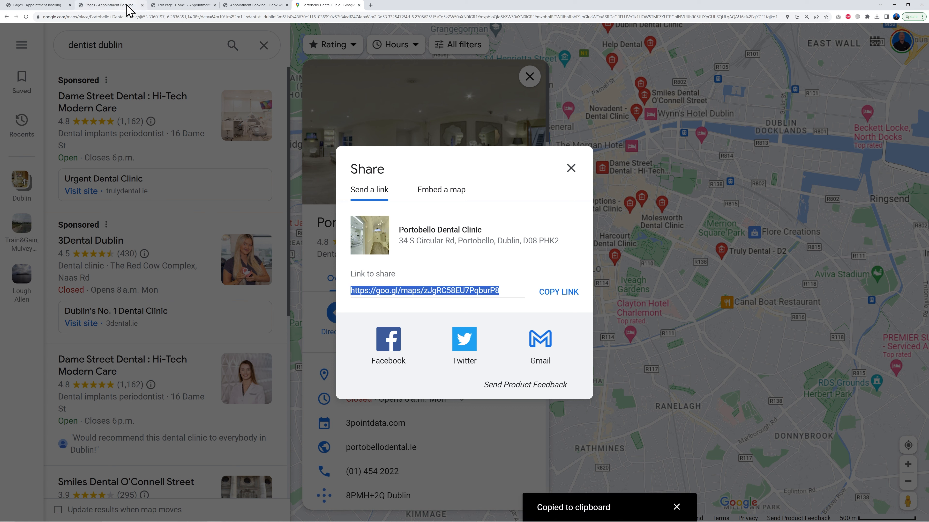
Paste the Portobello Dental Clinic map link into the View On Google Map button's link and update the page
left_click(166, 6)
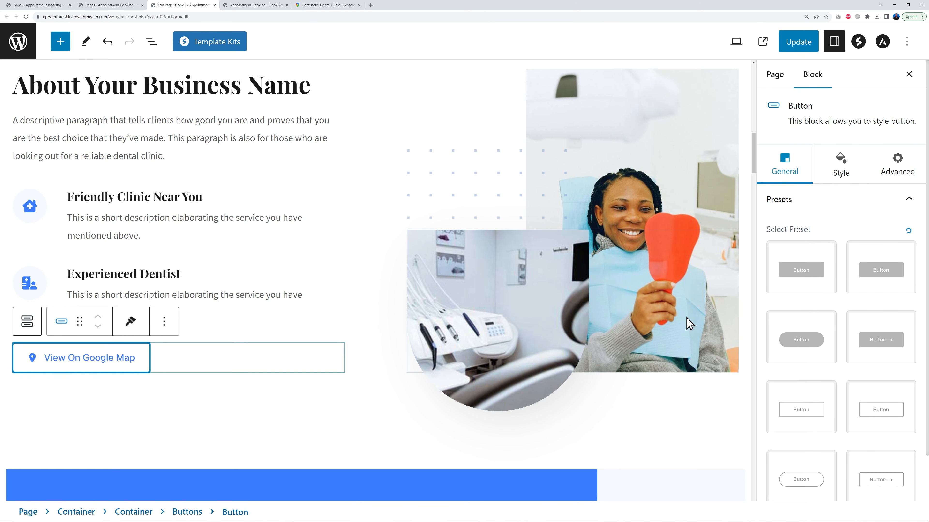
scroll(887, 292, "down", 1)
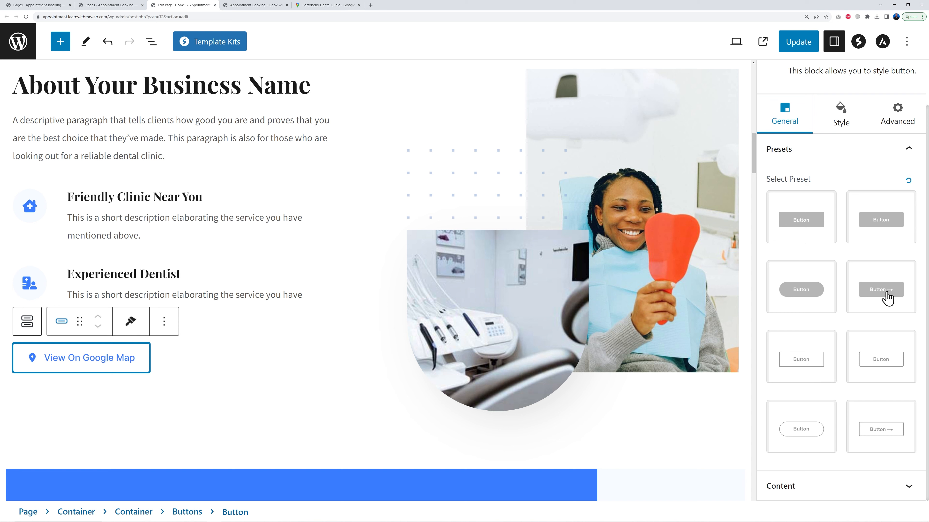
left_click(907, 490)
left_click(790, 403)
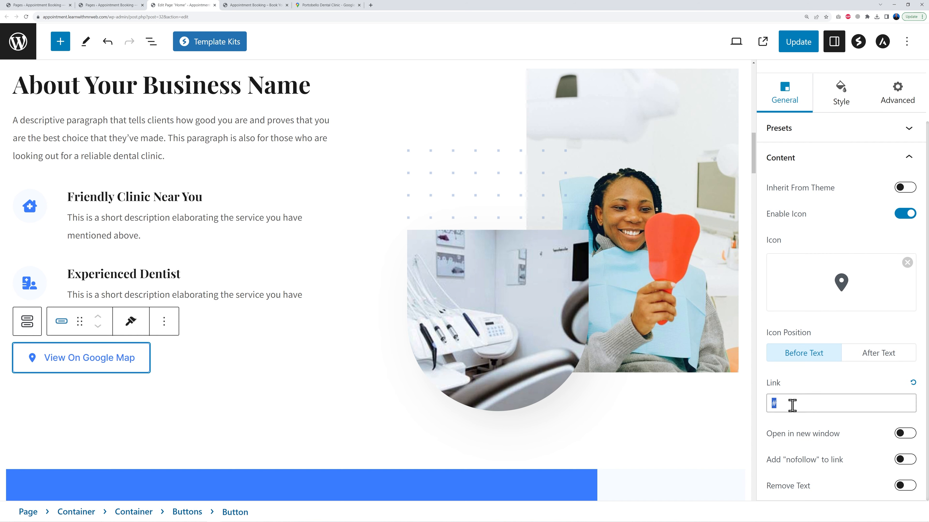
key("ctrl+a")
key("ctrl+v")
left_click(795, 44)
Test the View On Google Map button on the live homepage
left_click(359, 5)
left_click(263, 5)
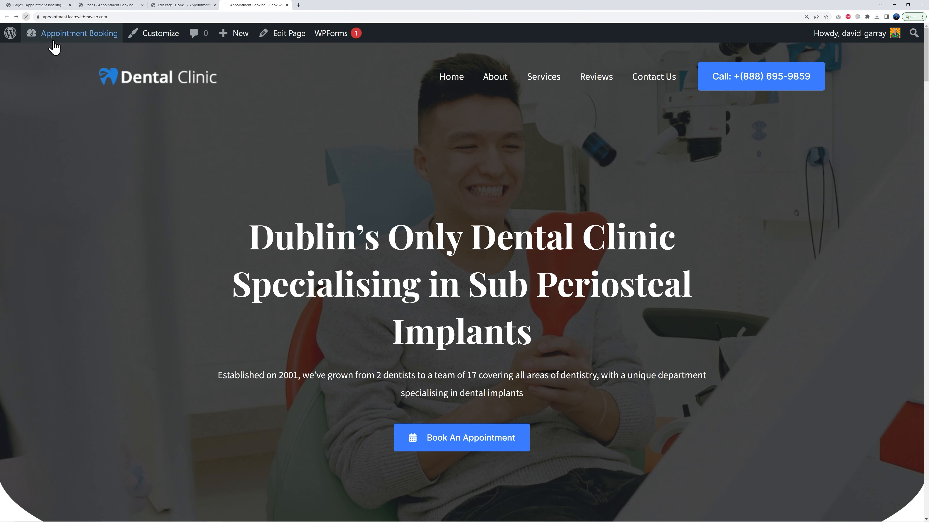
scroll(324, 340, "down", 10)
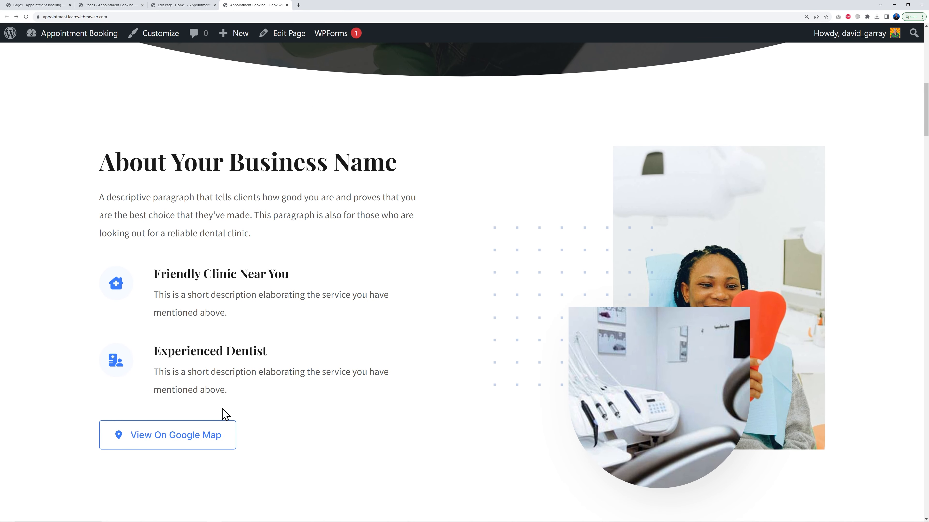
left_click(223, 436)
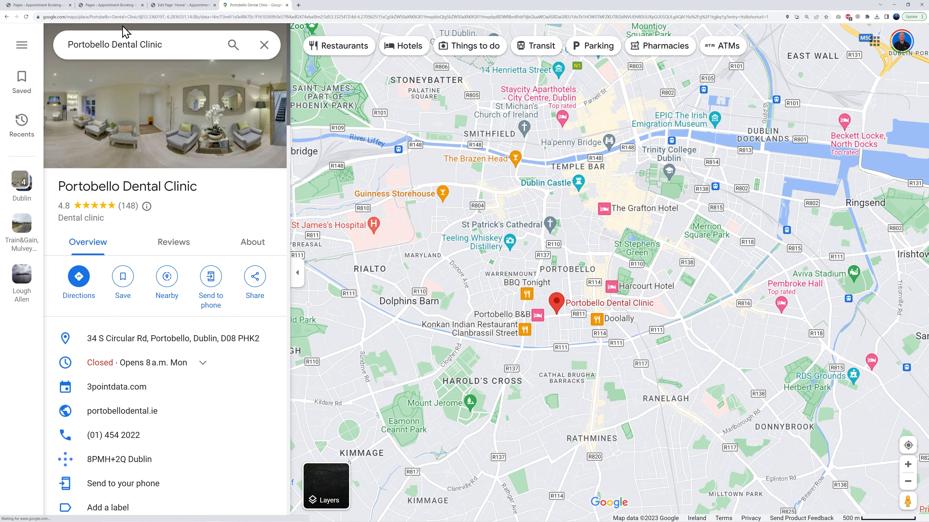
left_click(5, 18)
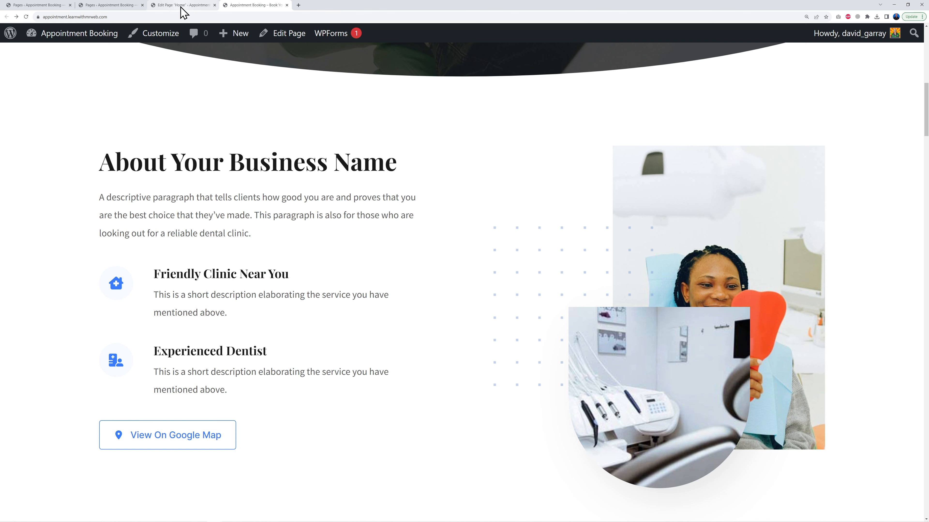
left_click(172, 5)
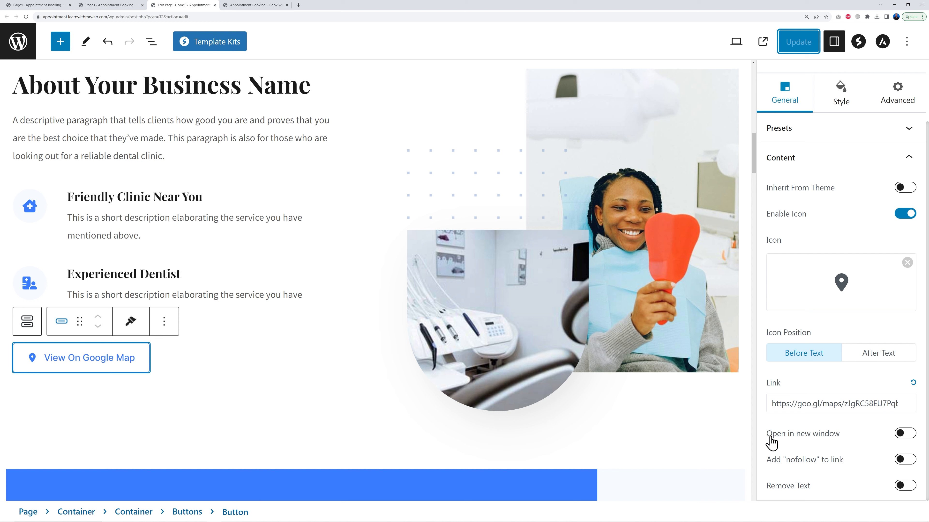
Make the View On Google Map button open its link in a new window, update the page and retest it
left_click(905, 435)
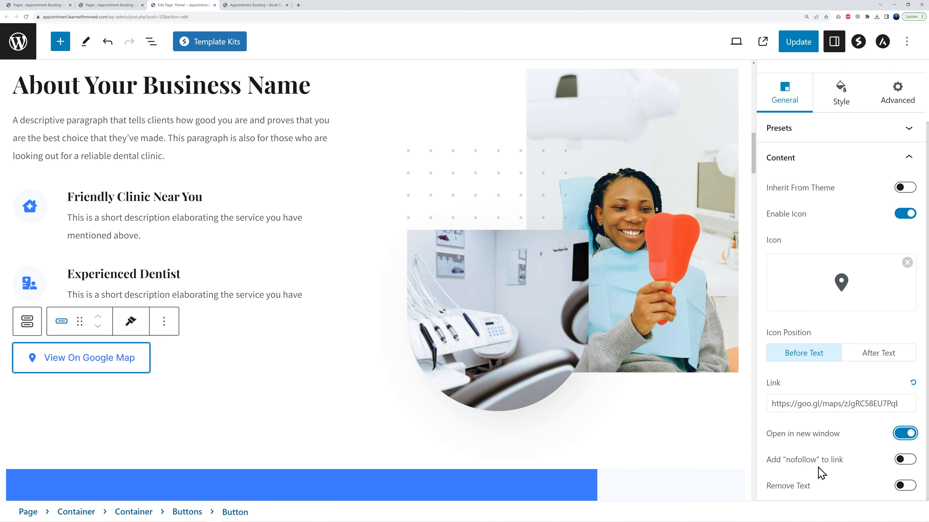
left_click(797, 44)
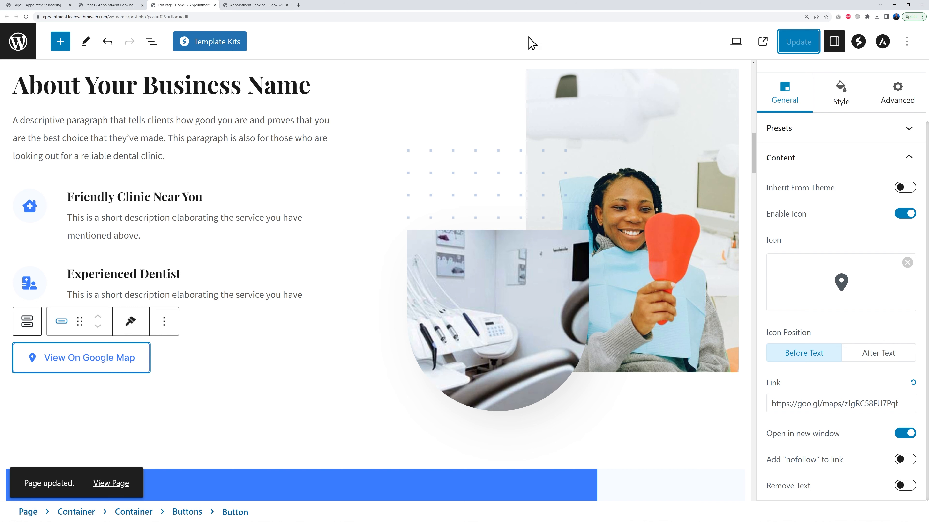
left_click(231, 7)
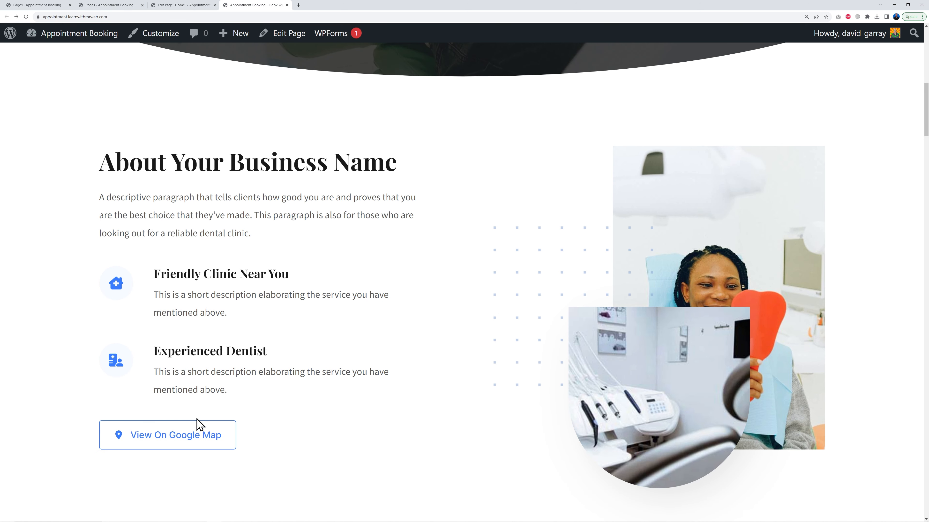
left_click(192, 435)
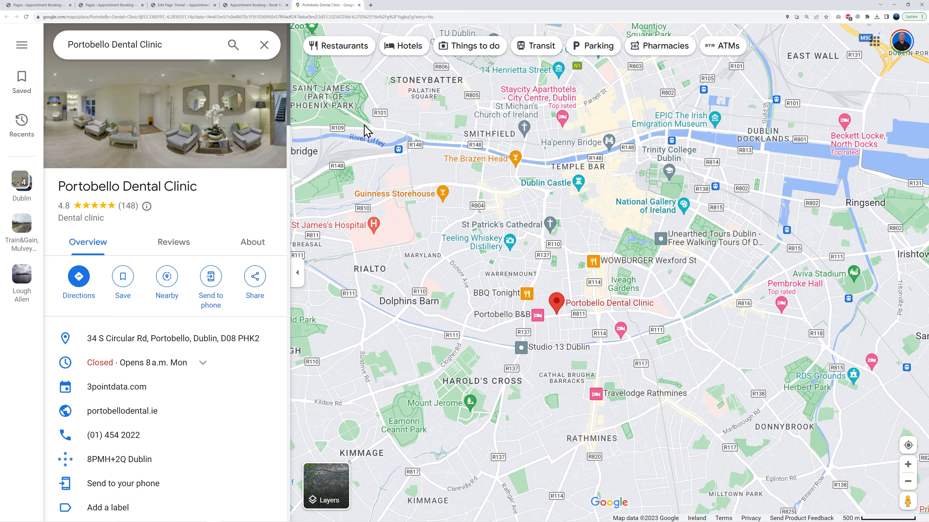
left_click(359, 5)
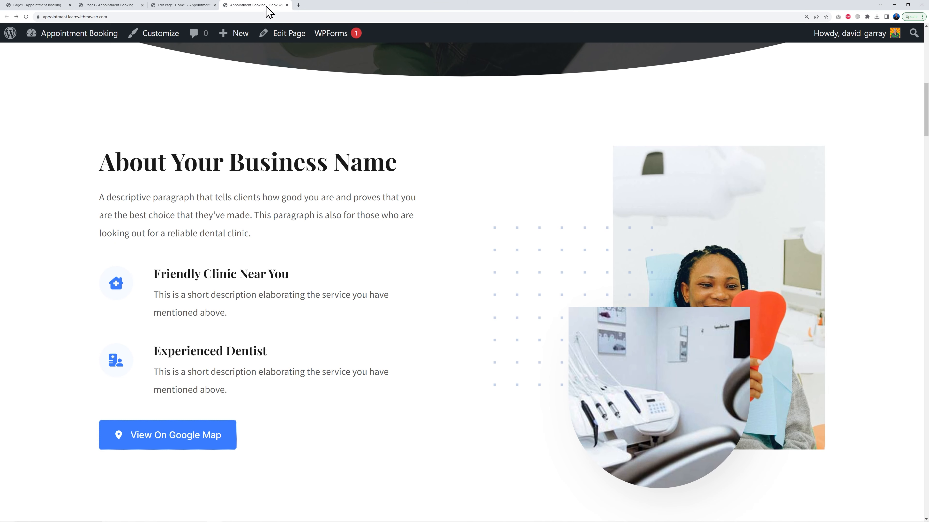
left_click(190, 5)
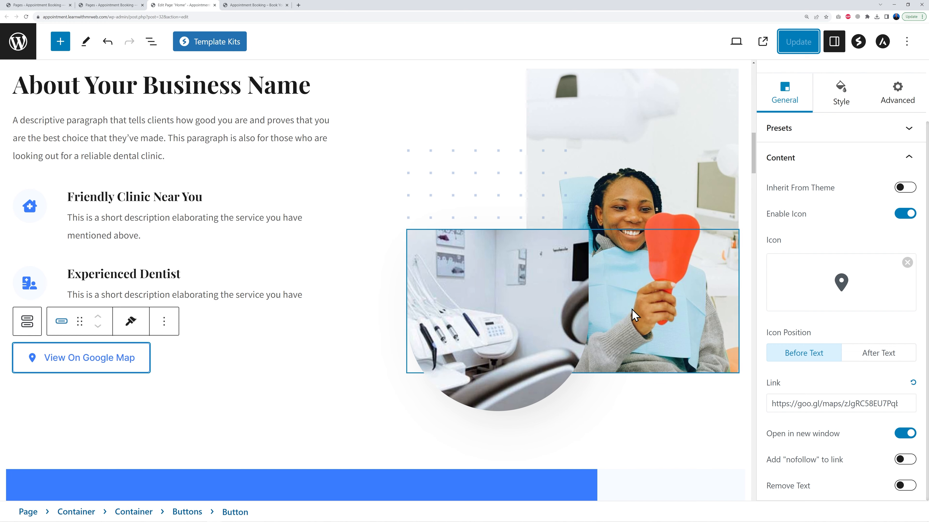
Replace the about section's small overlay image with the uploaded pexels-thirdman photo and resize it to about 364 × 241
scroll(614, 199, "up", 3)
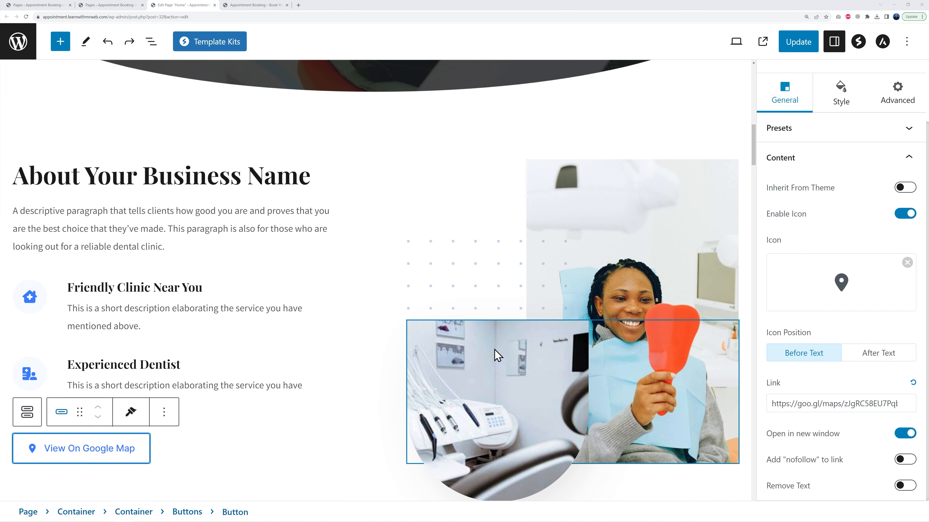
scroll(530, 421, "up", 8)
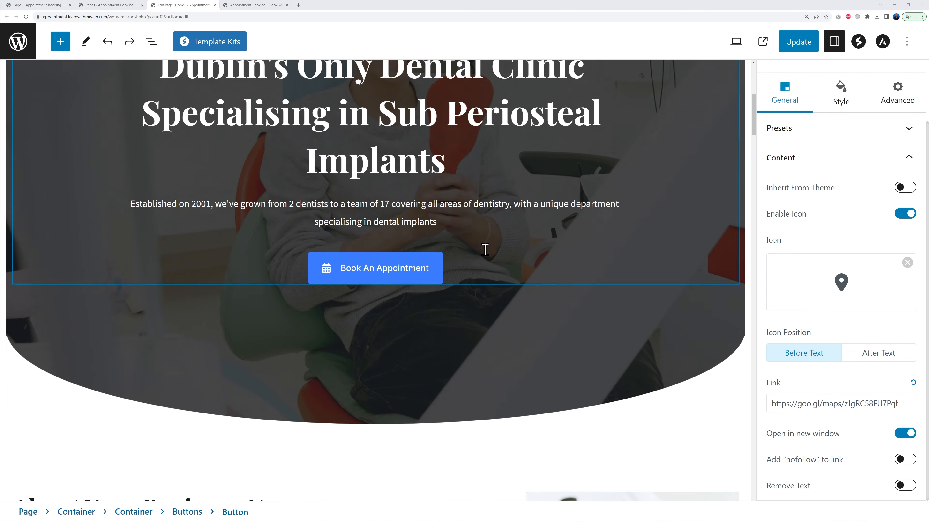
scroll(514, 356, "down", 10)
left_click(527, 303)
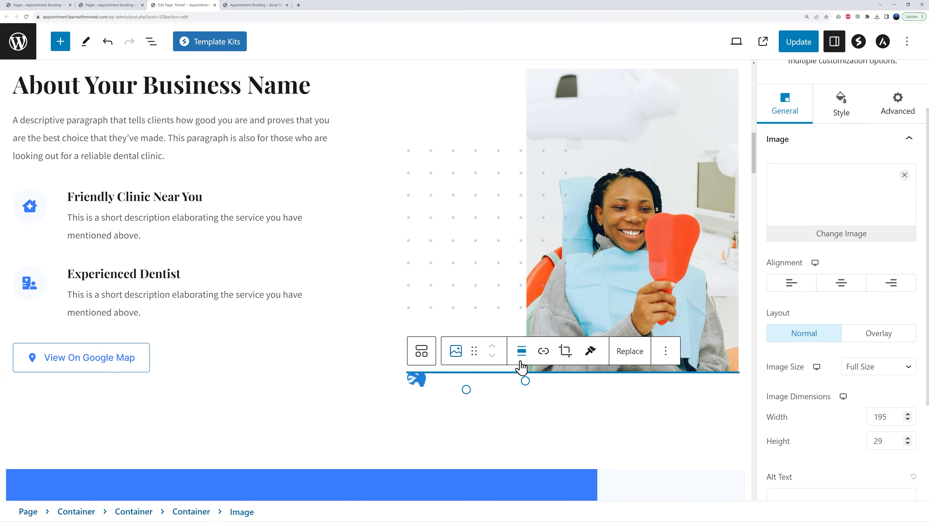
left_click(630, 351)
left_click(644, 411)
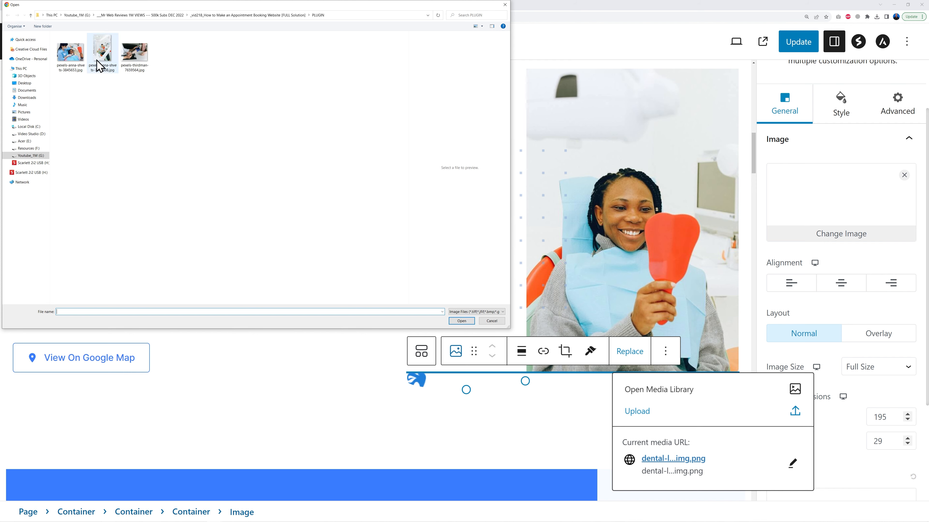
left_click(70, 53)
left_click(142, 65)
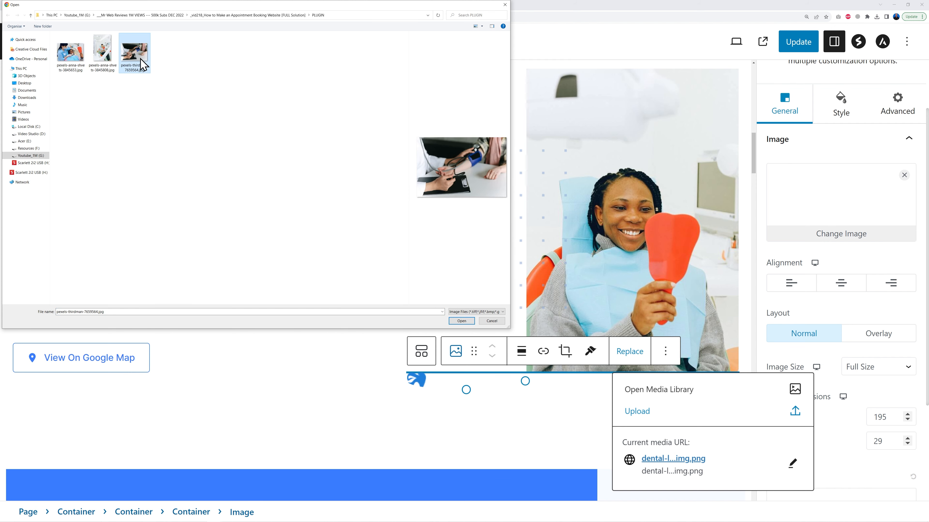
left_click(461, 321)
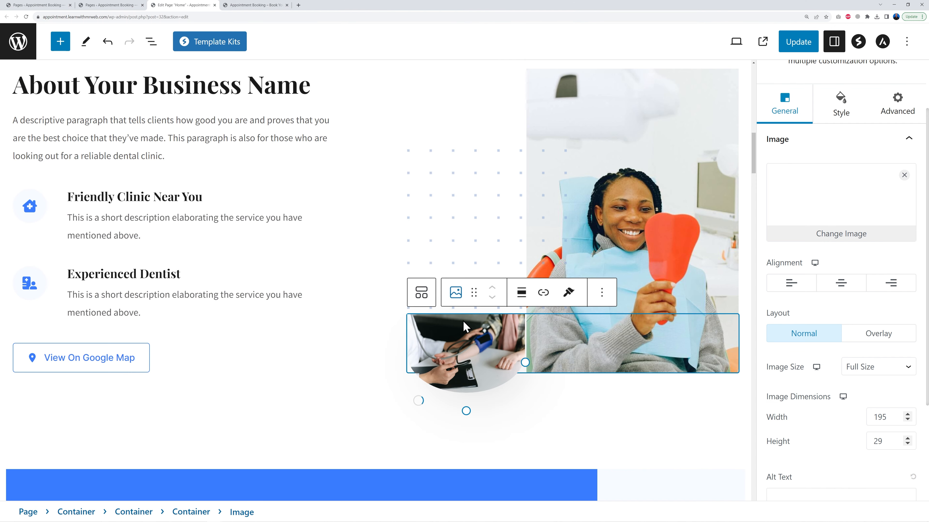
left_click_drag(739, 300, 629, 280)
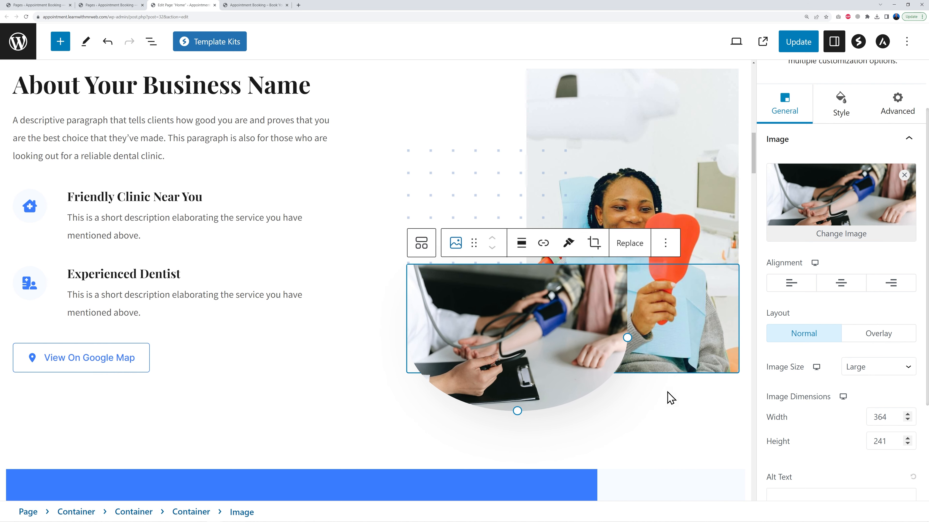
left_click(663, 401)
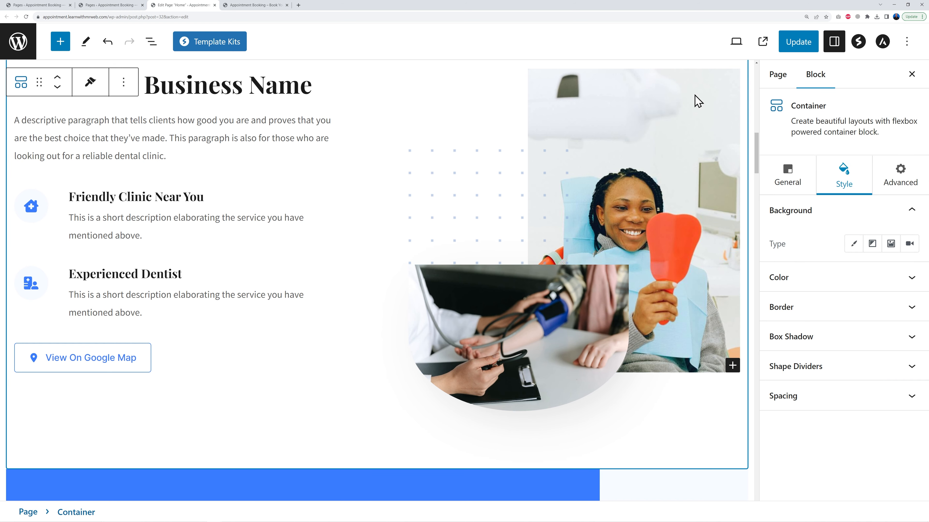
Move the dotted background of the about image container to a position of left 9% and top 28%
left_click(571, 375)
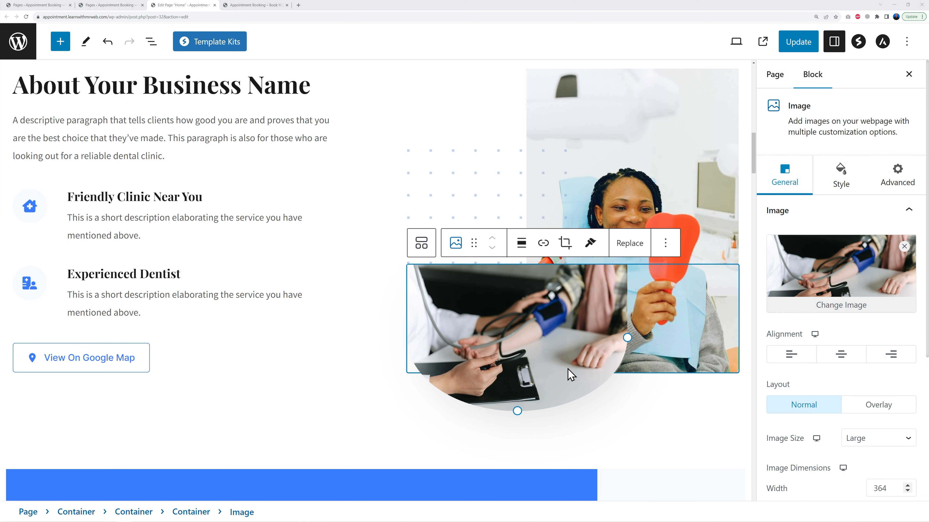
left_click(648, 128)
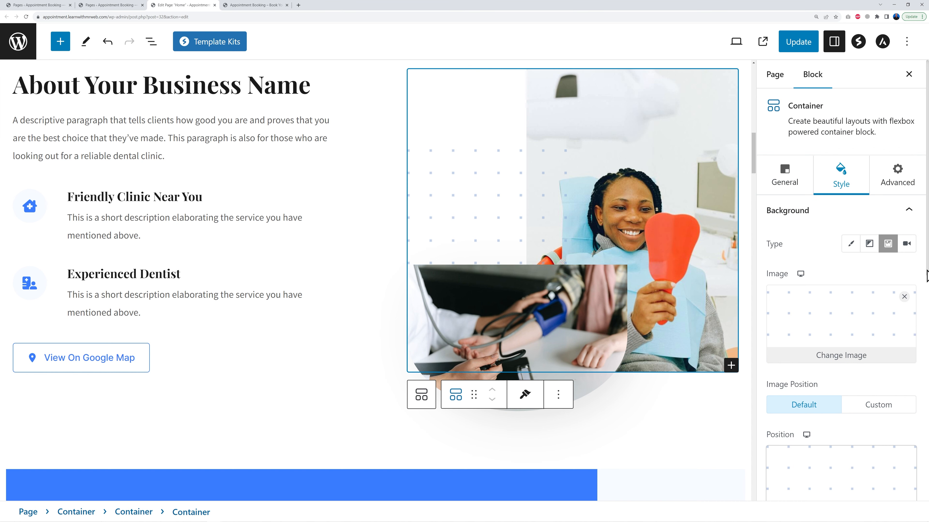
scroll(922, 300, "down", 4)
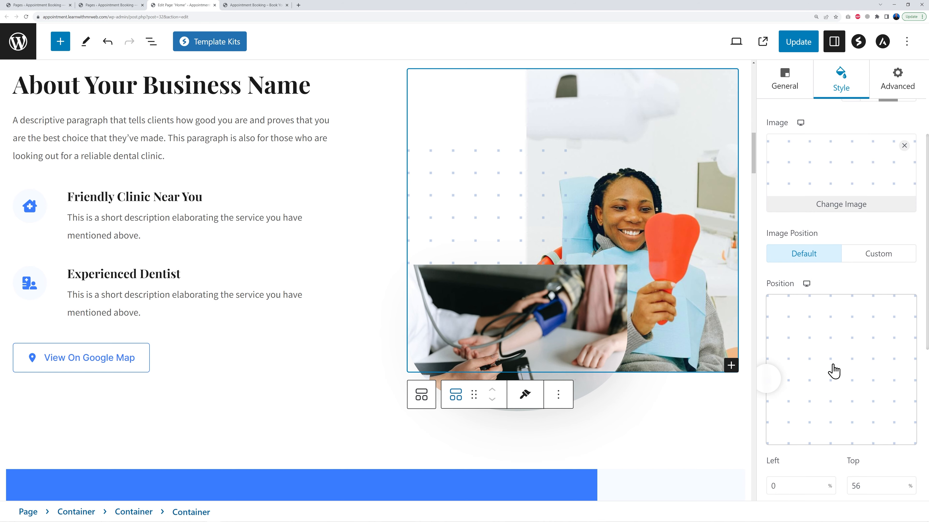
left_click_drag(777, 379, 795, 321)
left_click(796, 305)
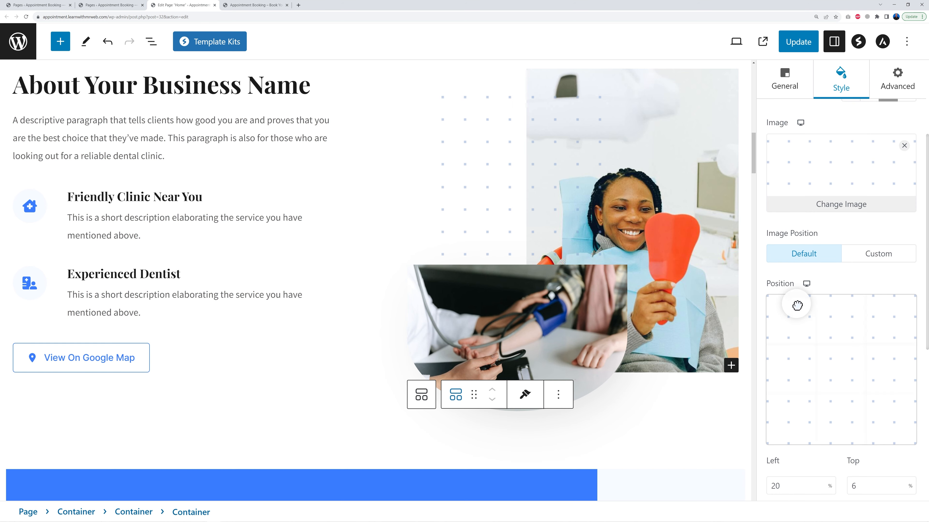
left_click(805, 355)
left_click_drag(807, 390, 780, 338)
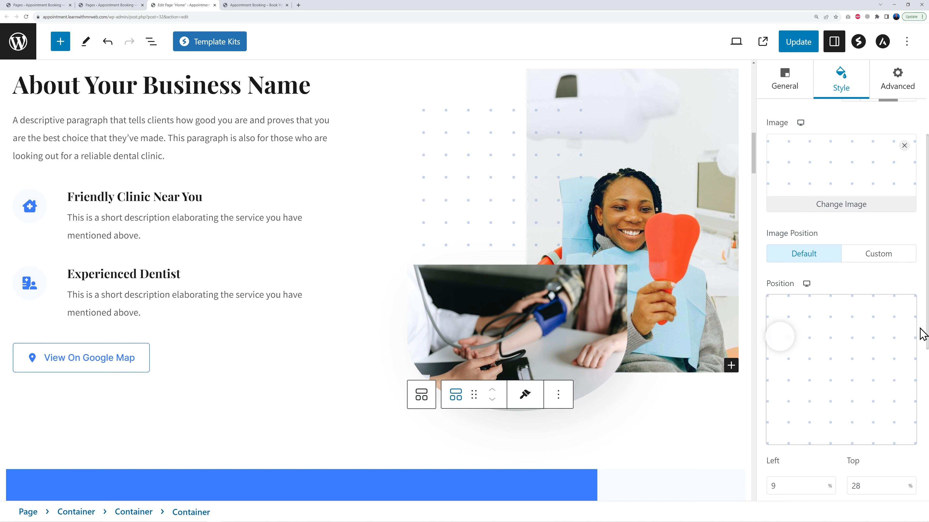
scroll(925, 332, "up", 2)
scroll(924, 332, "down", 2)
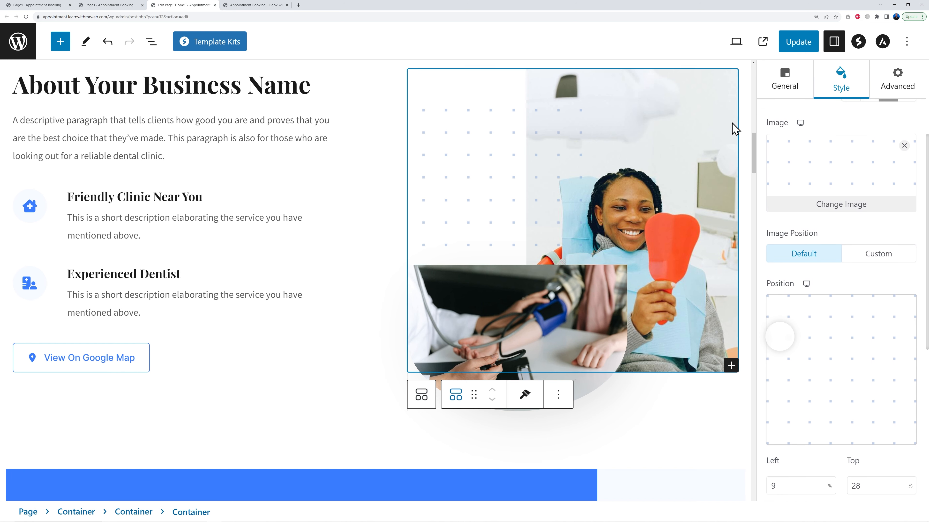
Replace the about section container's background image with about-section-2 from the media library
double_click(710, 104)
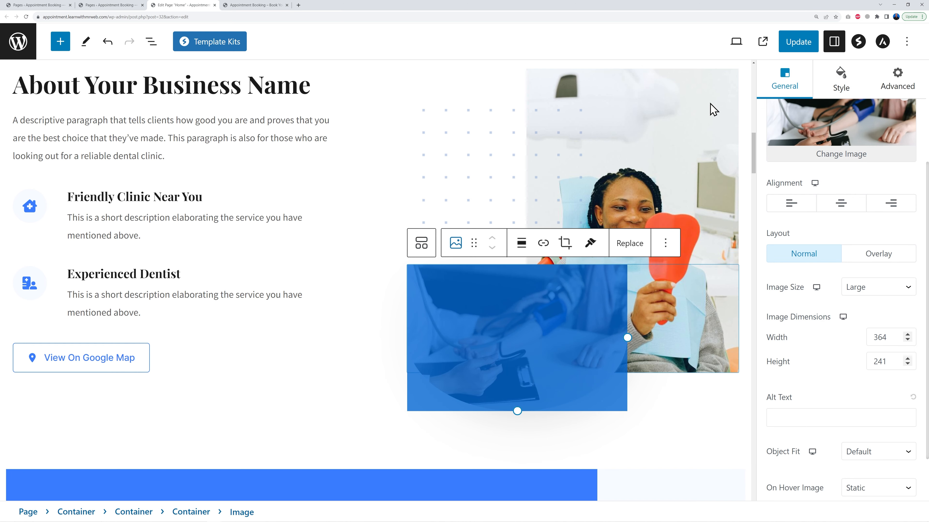
left_click(703, 172)
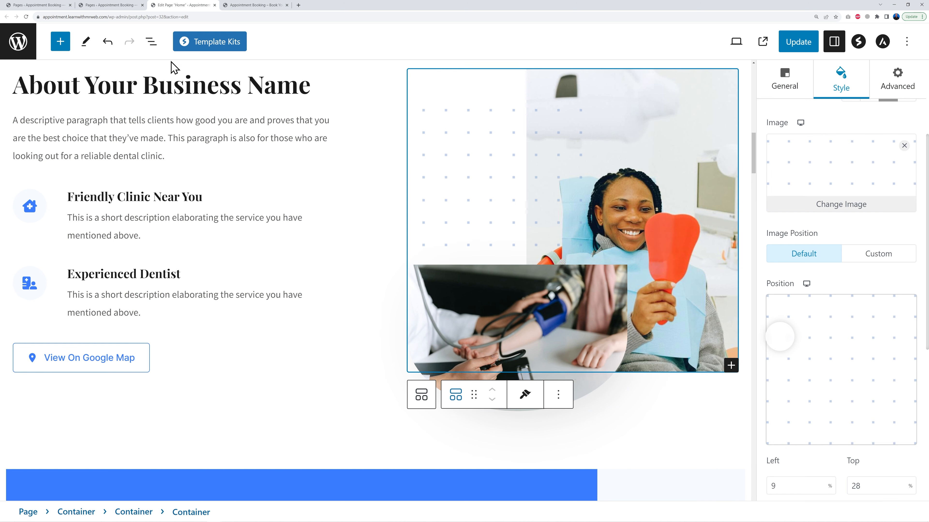
left_click(151, 42)
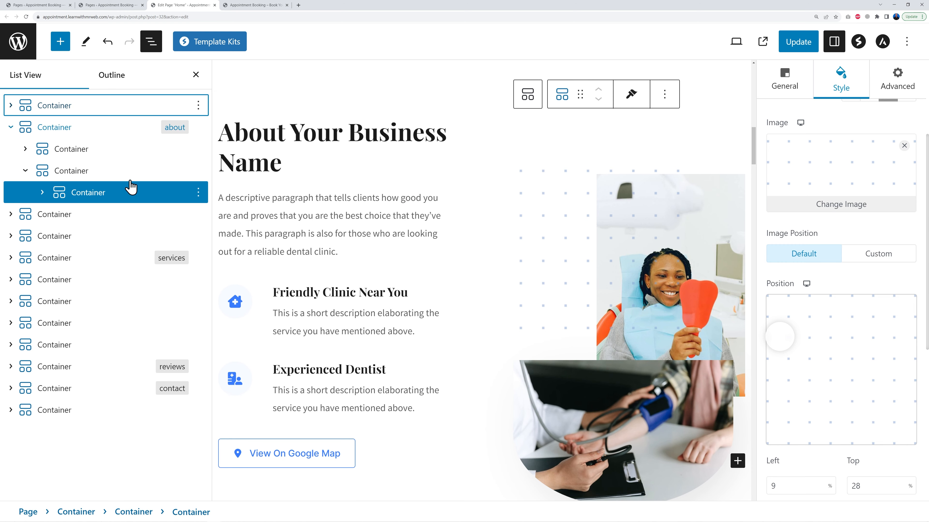
left_click(42, 192)
left_click(92, 215)
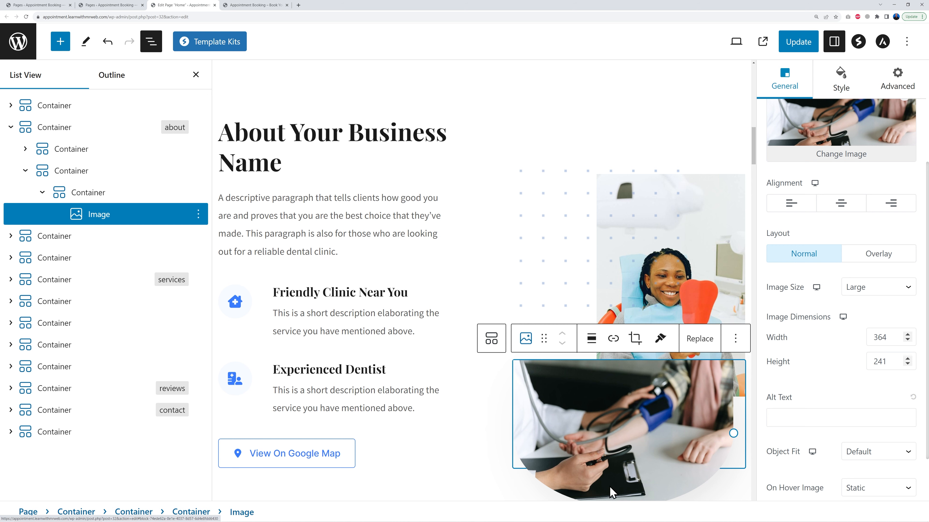
left_click(91, 198)
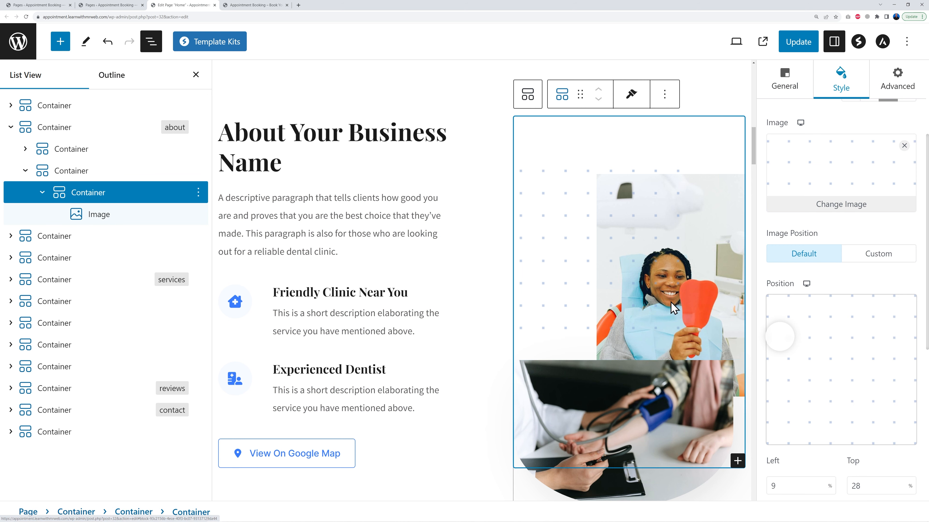
left_click(75, 179)
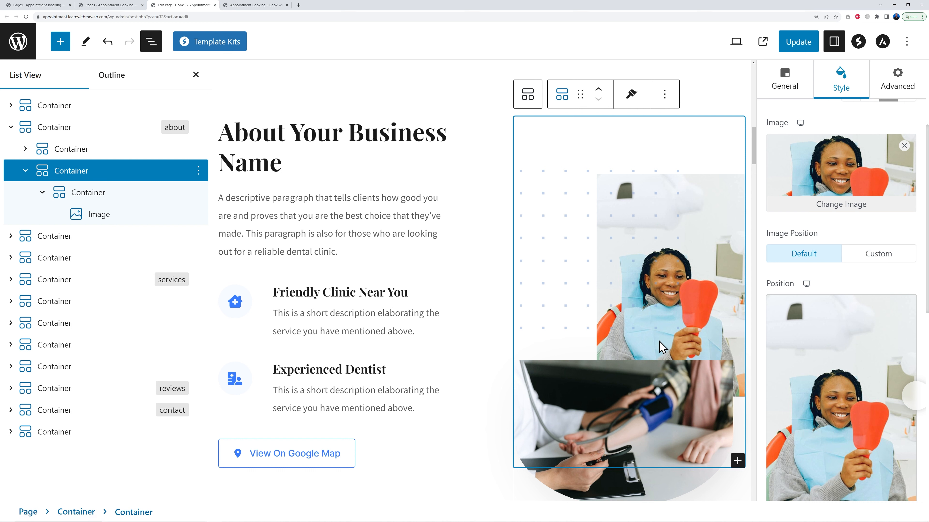
left_click(857, 212)
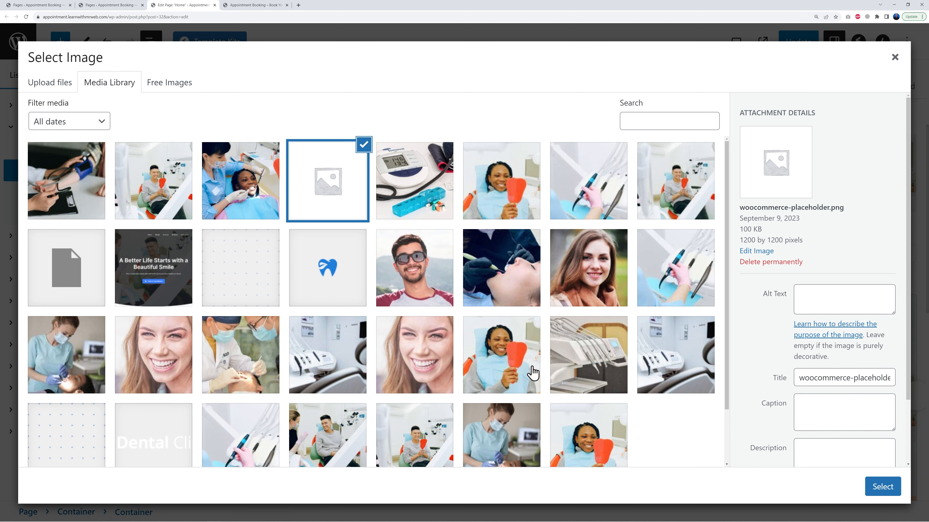
scroll(530, 380, "down", 2)
left_click(510, 398)
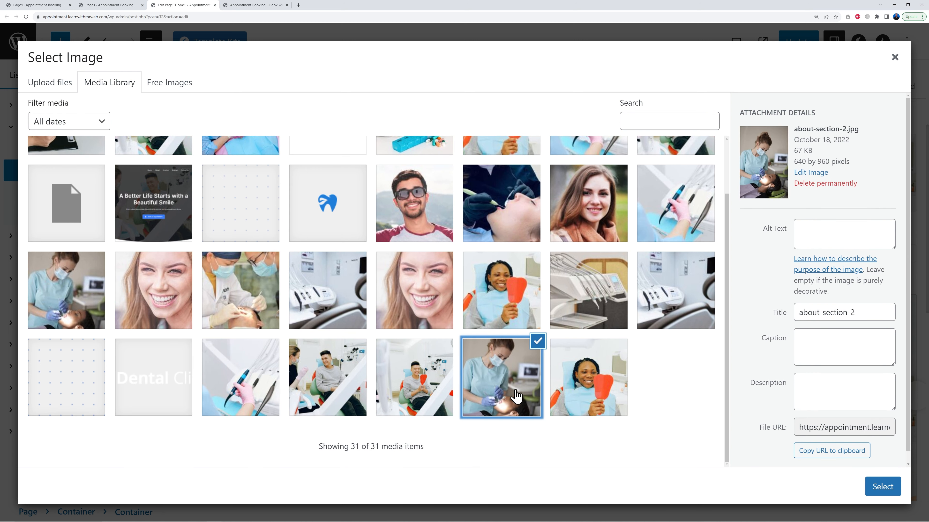
left_click(872, 488)
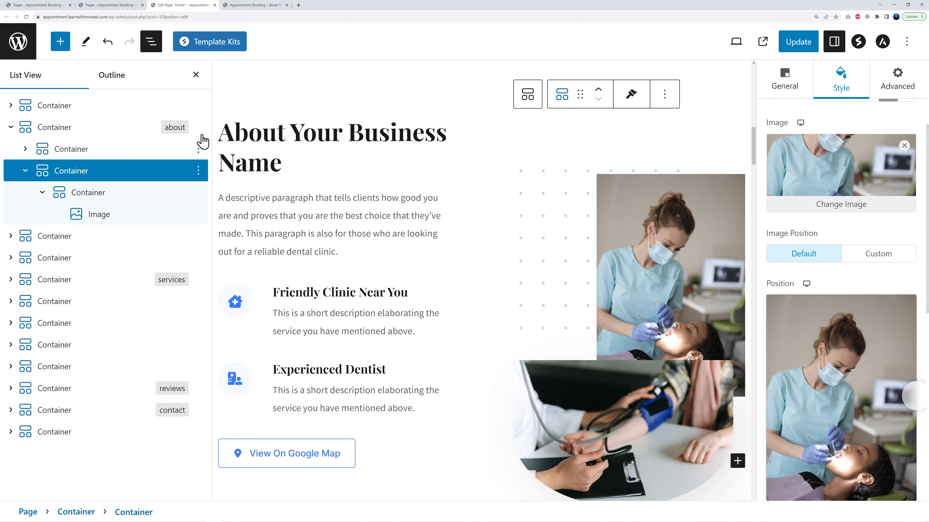
left_click(196, 75)
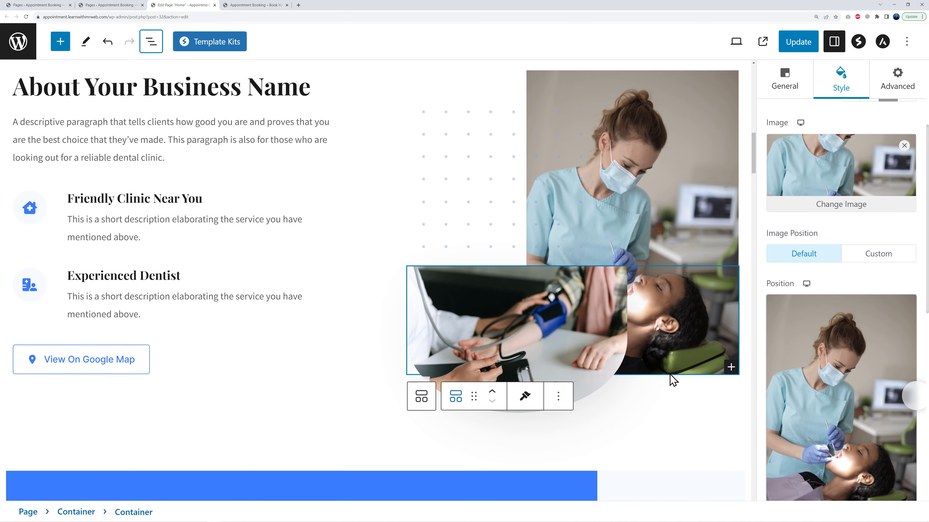
Change the New Patient phone number to +(01) 234-5678
scroll(670, 378, "up", 2)
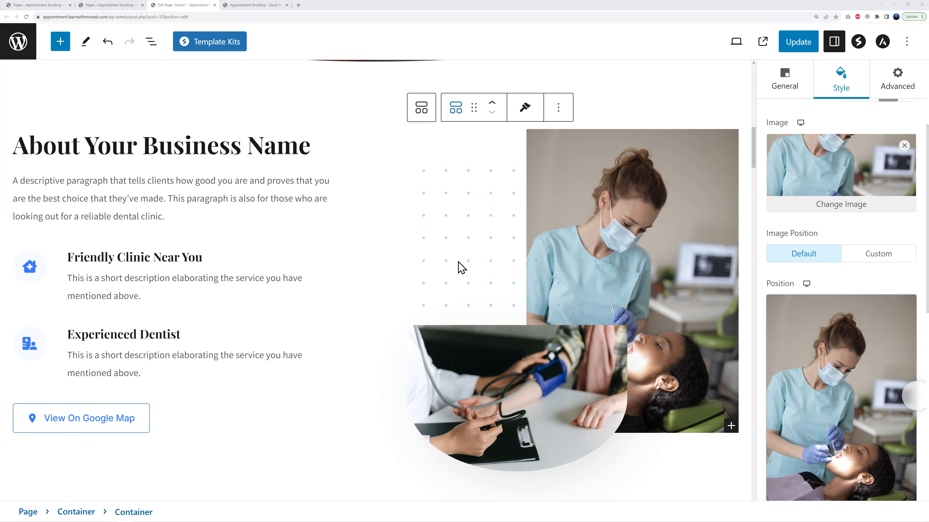
scroll(467, 277, "down", 10)
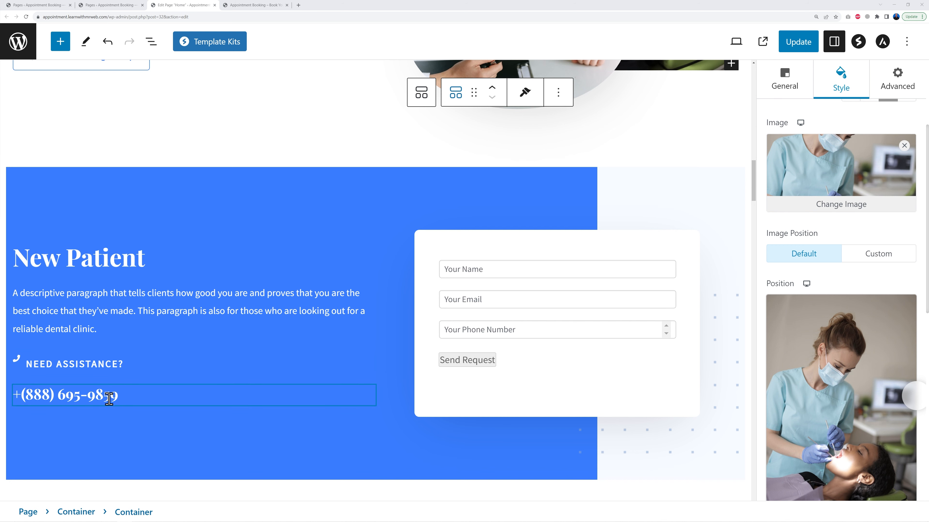
double_click(89, 400)
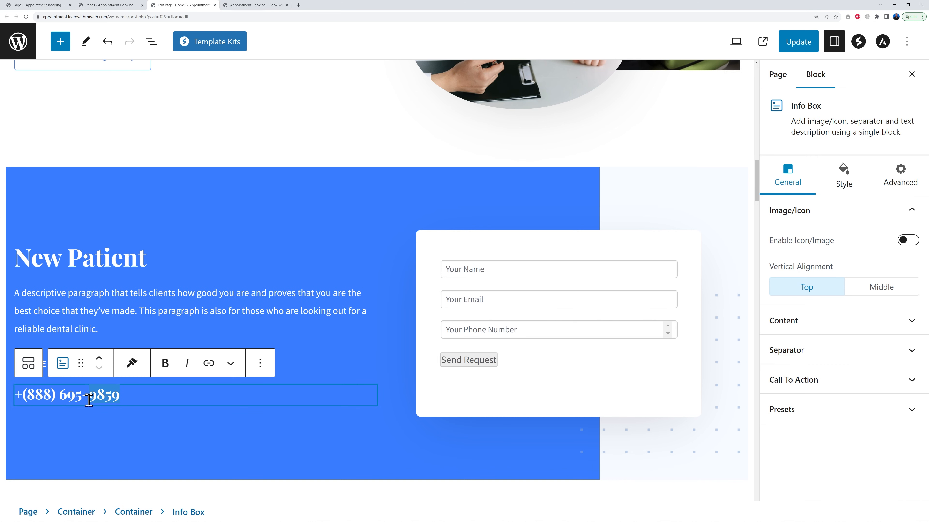
left_click(106, 397)
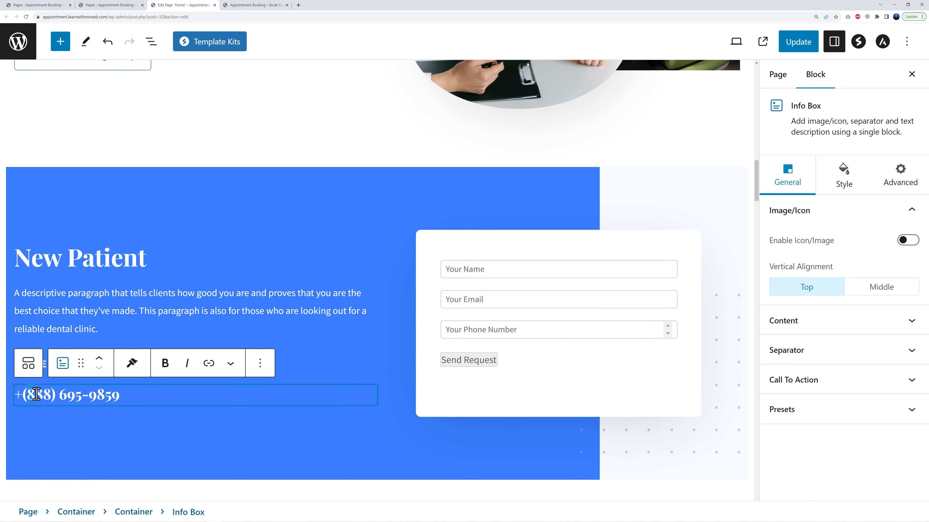
type("01")
left_click_drag(57, 395, 177, 395)
type("6")
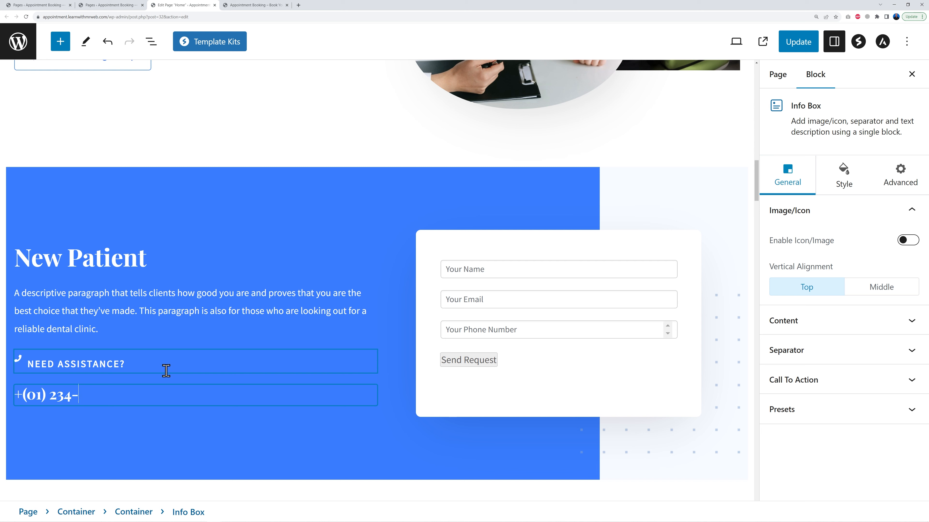
left_click(285, 358)
left_click(182, 396)
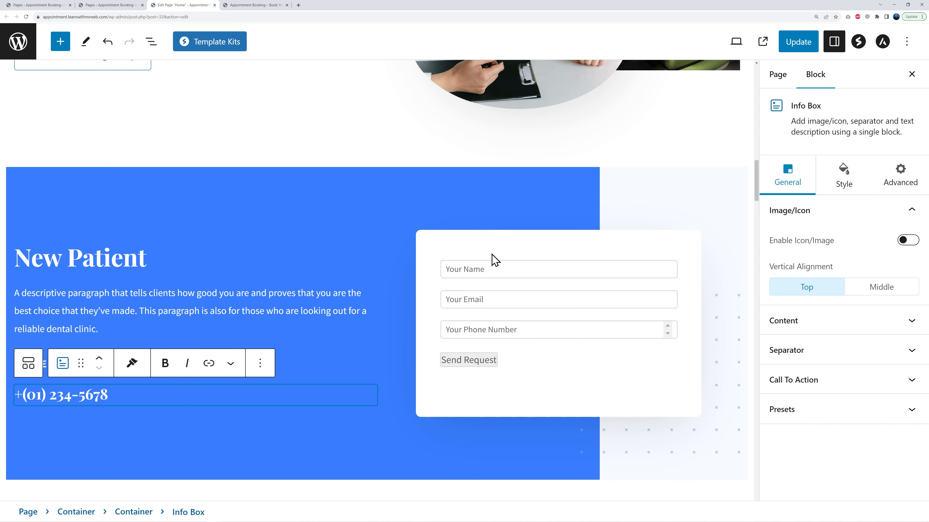
Check which form the New Patient section's WPForms block displays
left_click(668, 264)
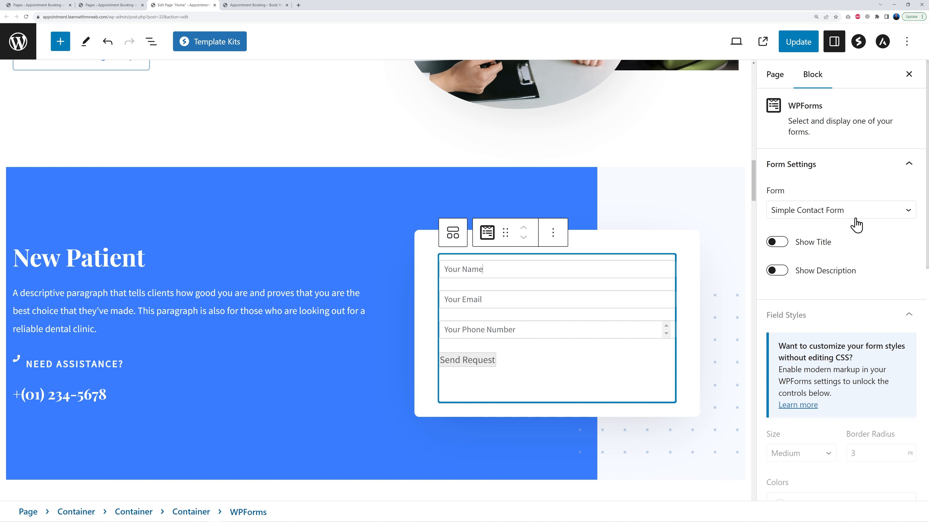
left_click(890, 211)
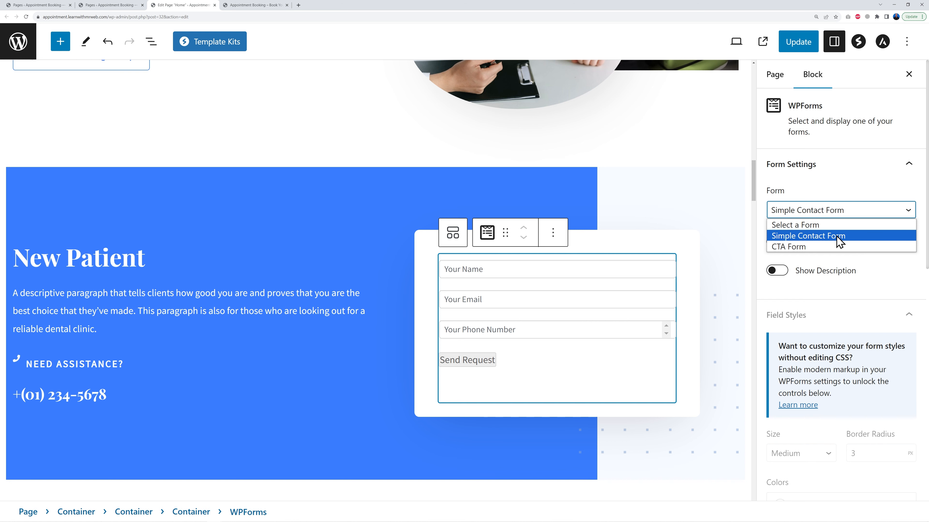
left_click(906, 270)
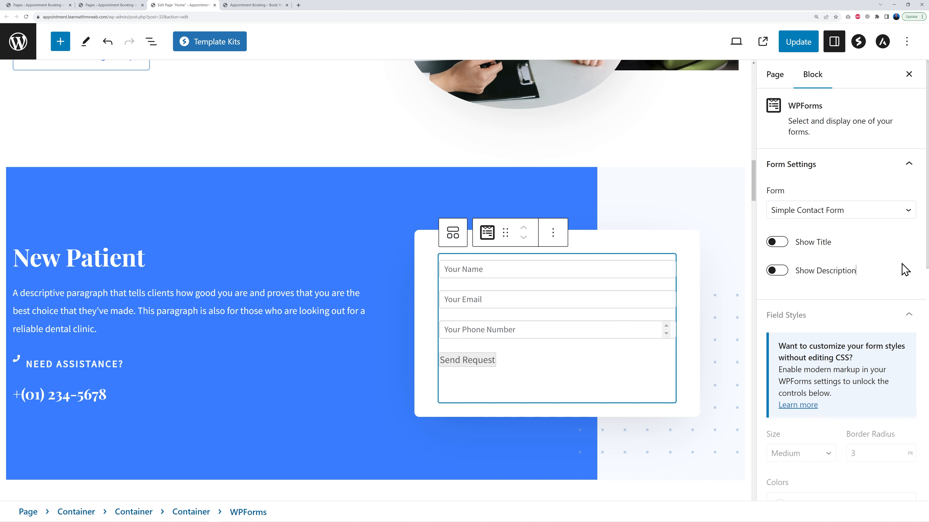
Open the WPForms forms overview in the other admin tab
left_click(110, 6)
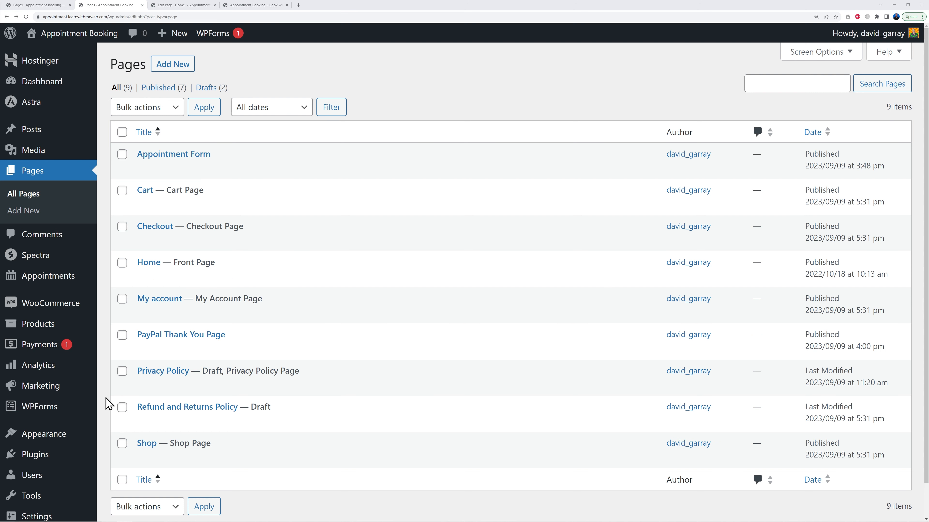
mouse_move(56, 416)
left_click(49, 412)
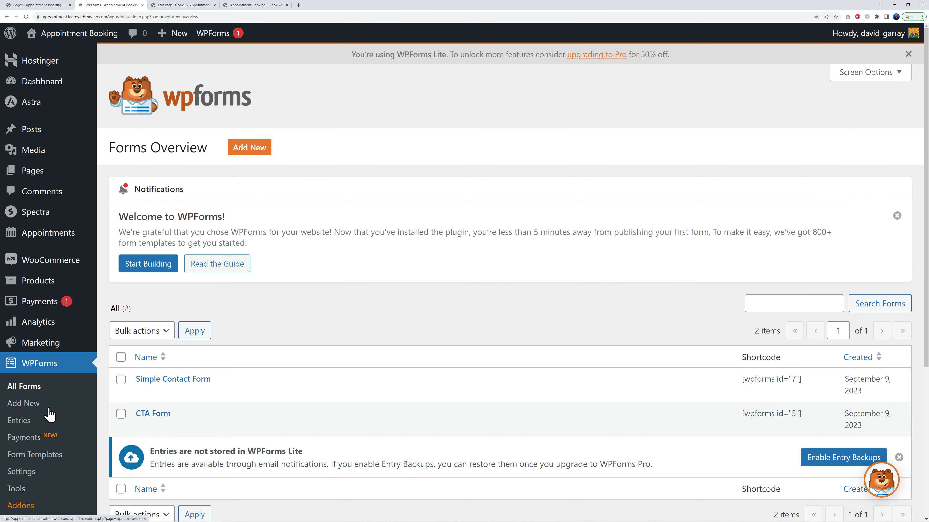
scroll(429, 282, "down", 4)
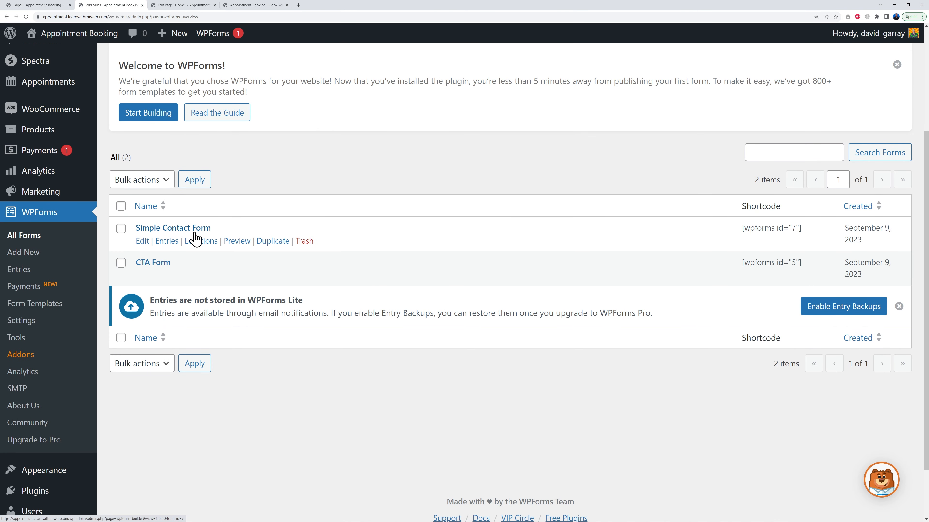
Open the Simple Contact Form in the WPForms builder and add a Paragraph Text field below the phone number field
left_click(200, 7)
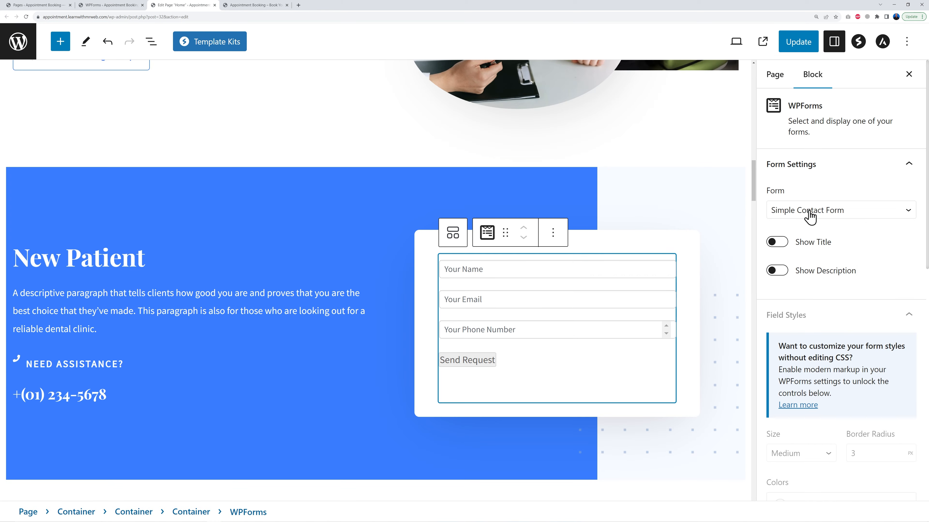
left_click(128, 5)
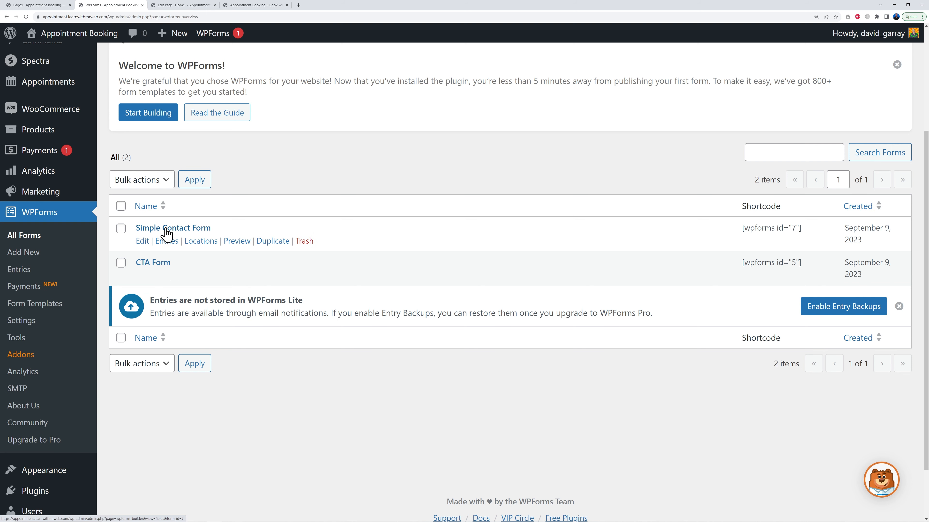
left_click(188, 229)
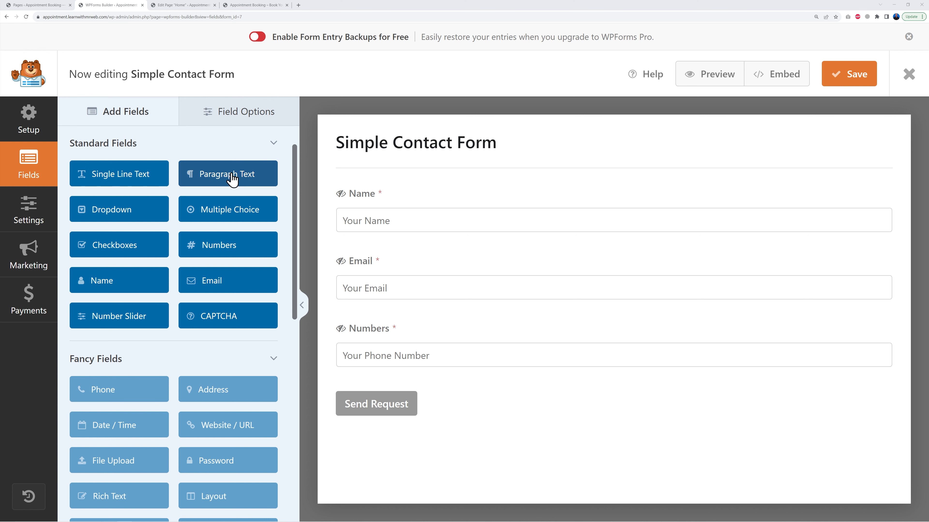
left_click_drag(230, 177, 386, 404)
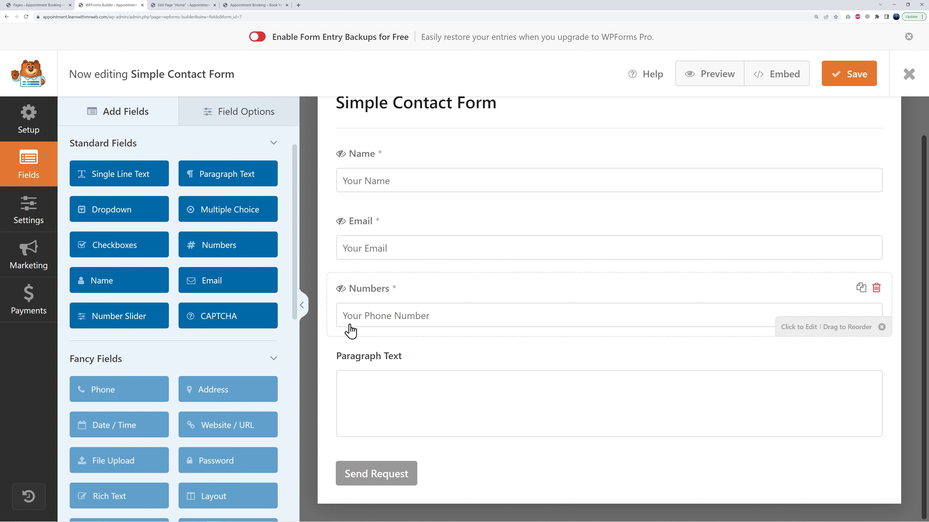
left_click(372, 402)
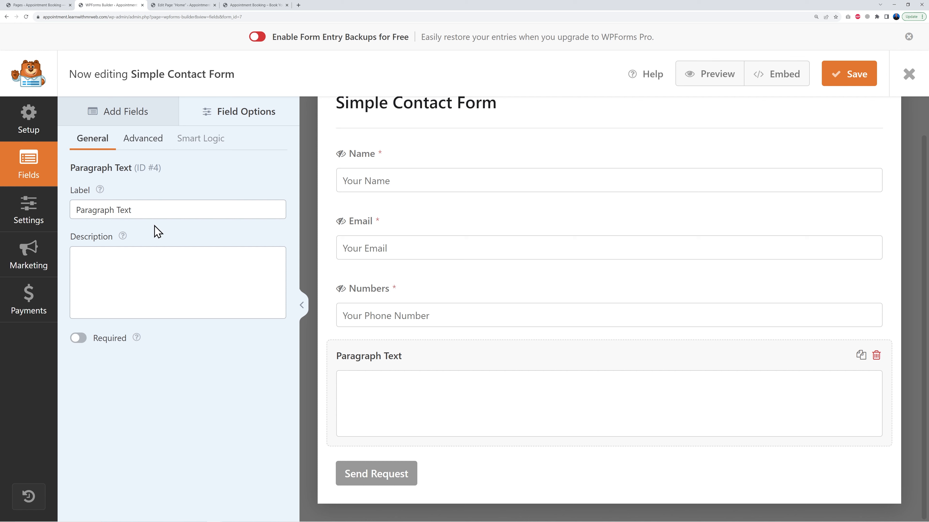
Rename the new paragraph field's label to Message
left_click_drag(149, 210, 70, 208)
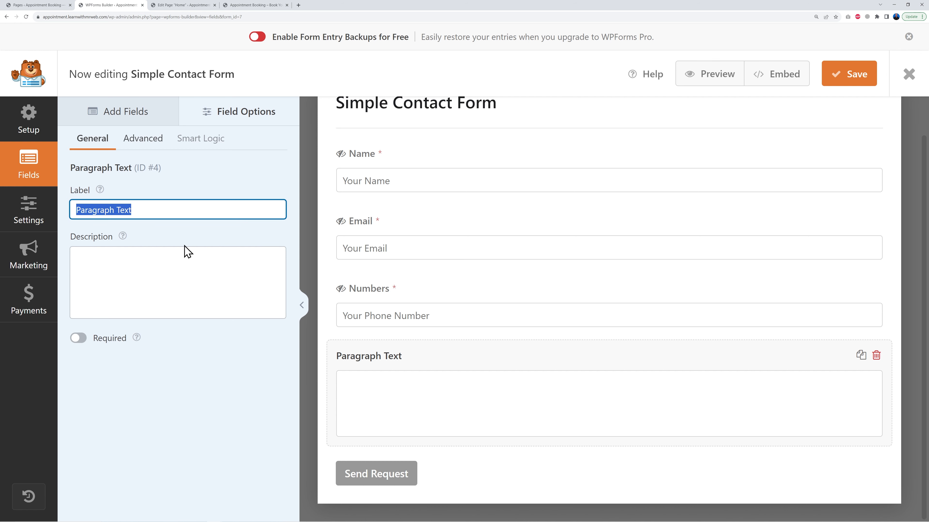
key("BackSpace")
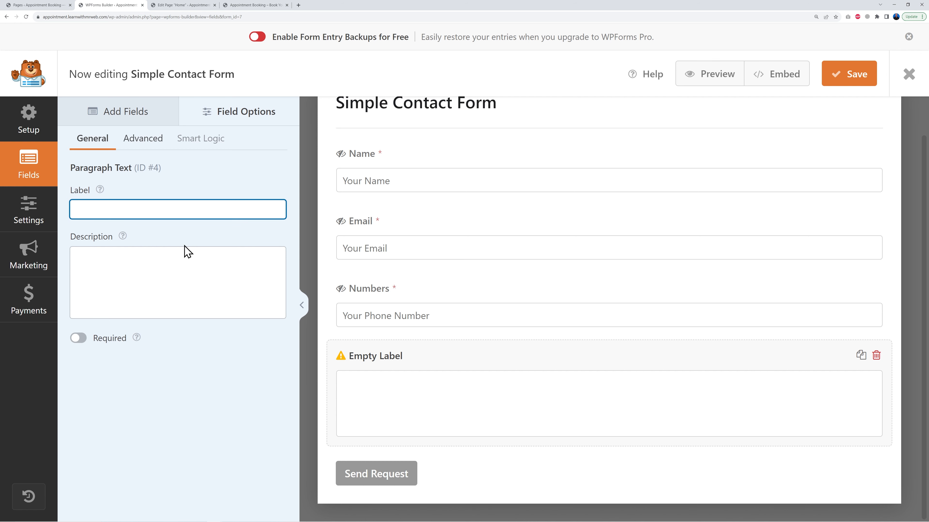
type("Message")
key("ctrl+a")
left_click(185, 264)
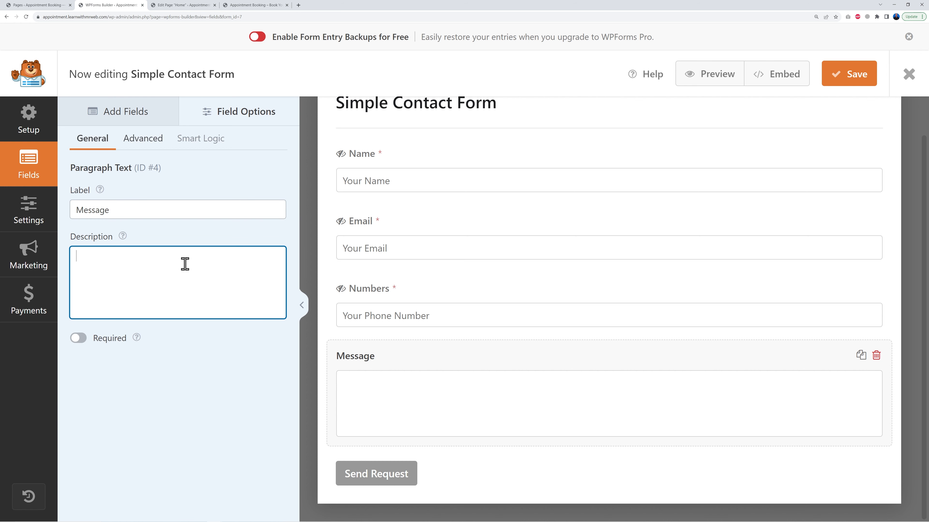
Set the Message field's placeholder text to Message and hide its label
left_click(141, 144)
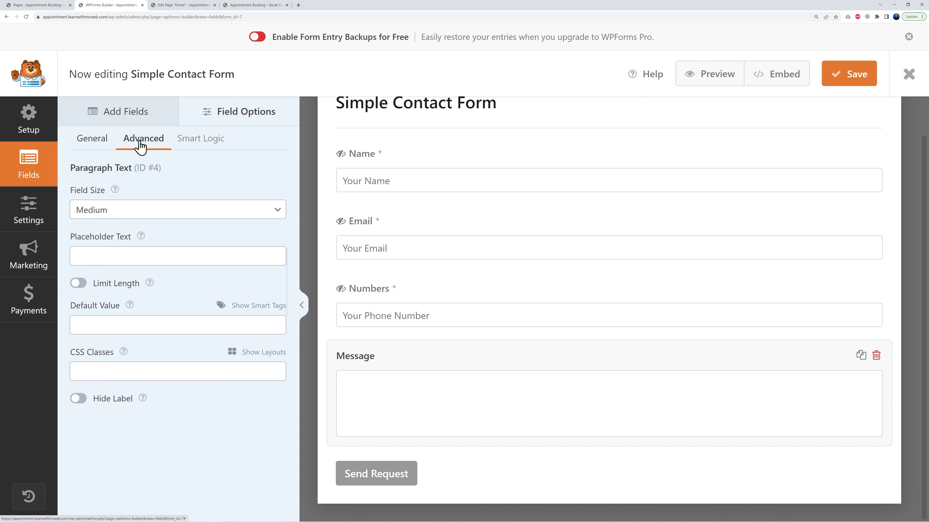
left_click(102, 256)
type("Message")
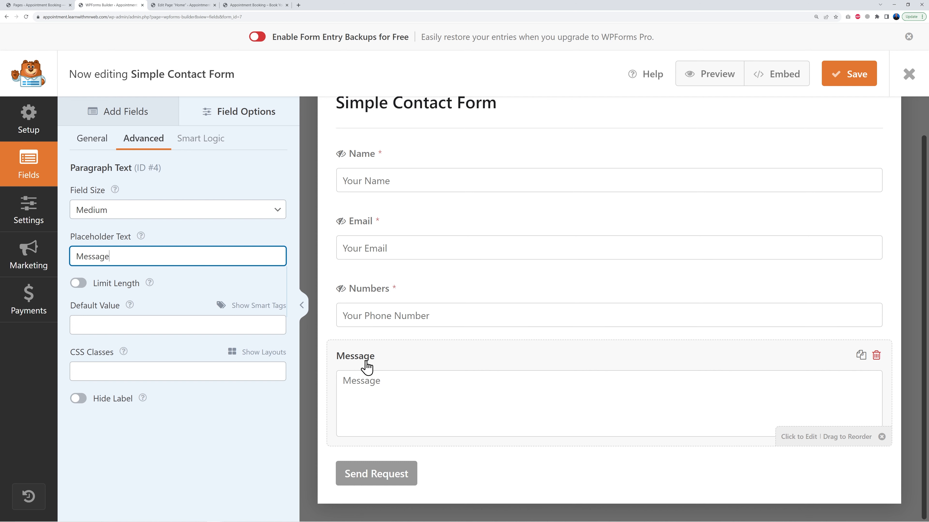
left_click(78, 398)
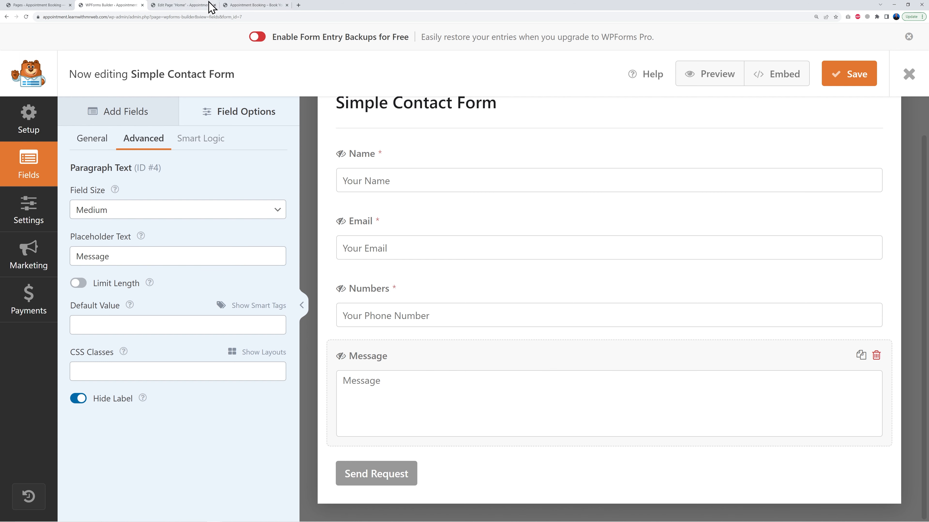
Compare the form with the homepage preview and save the form
left_click(184, 5)
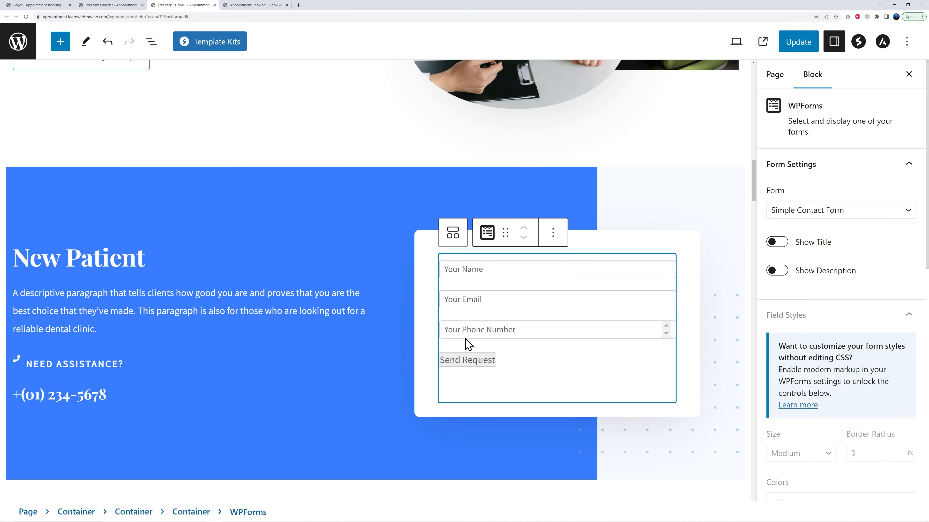
left_click(126, 5)
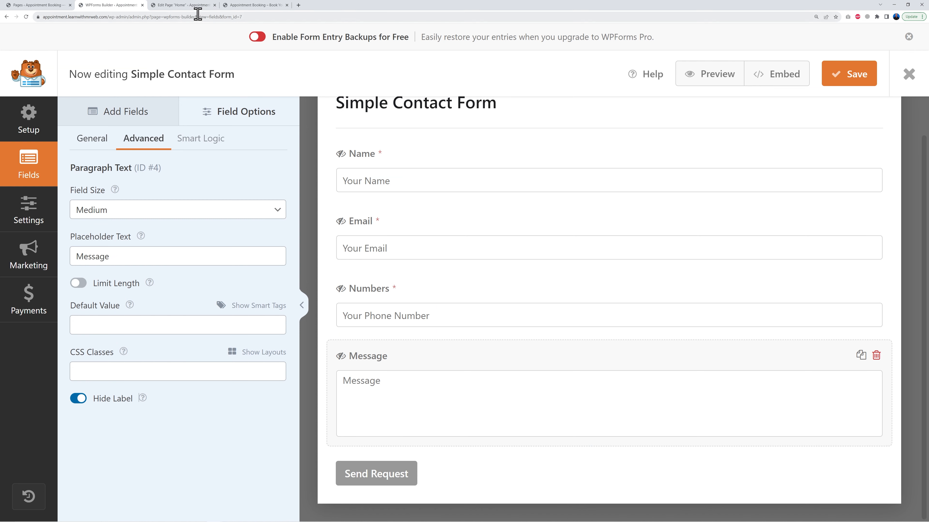
left_click(184, 5)
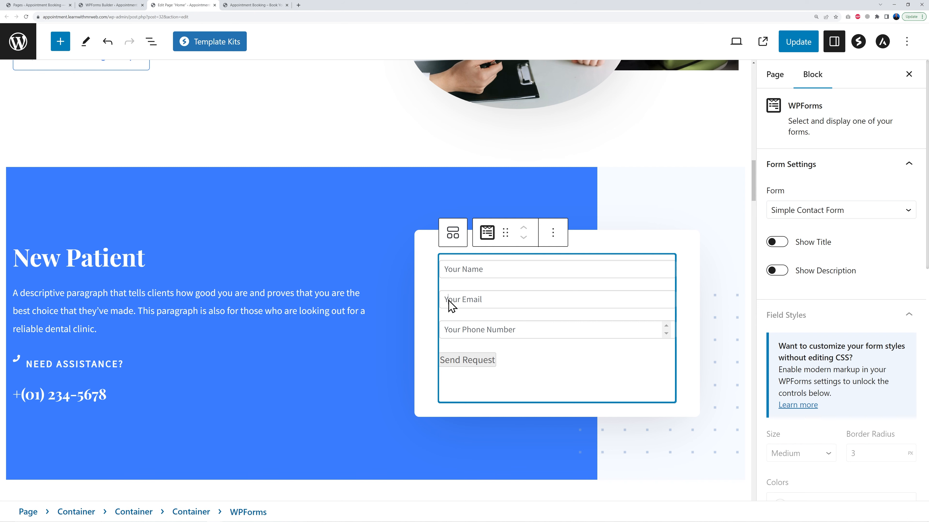
left_click(117, 5)
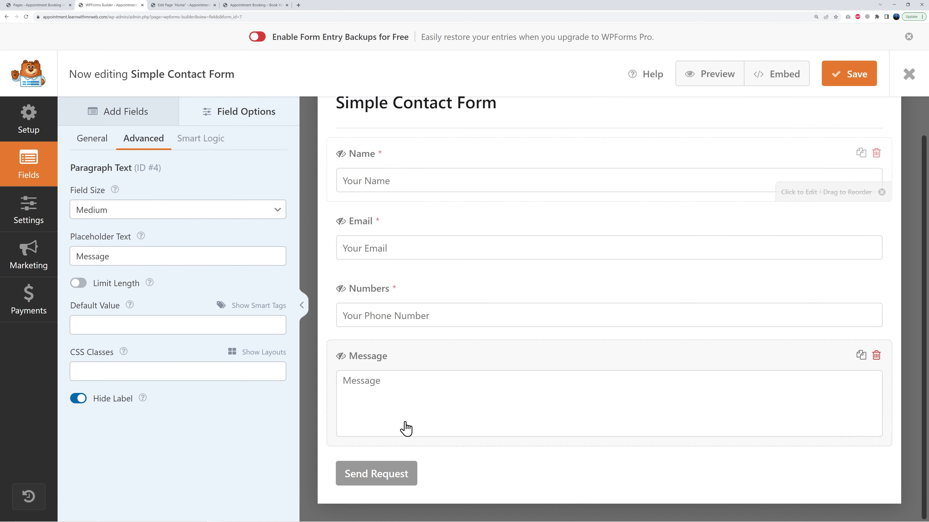
left_click(854, 80)
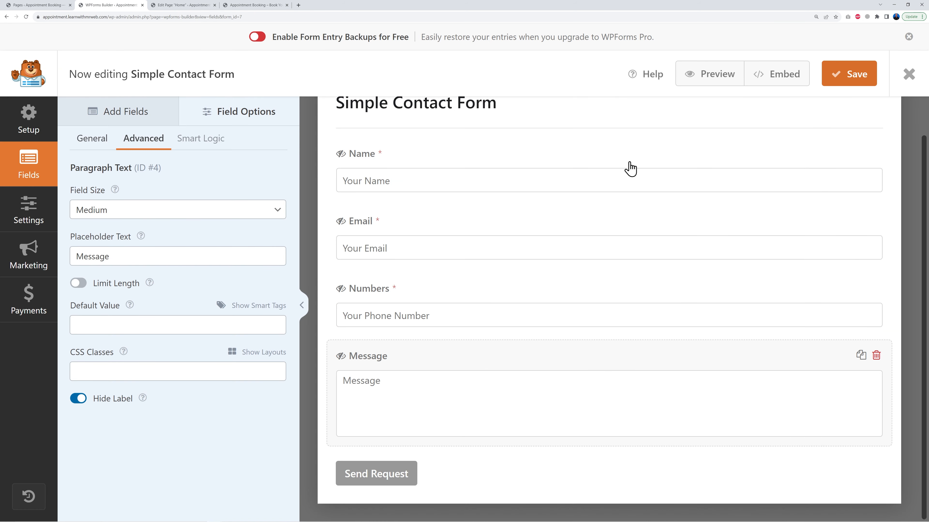
Open the form's notification settings and set the Send To Email Address to the site's info e-mail address
left_click(21, 227)
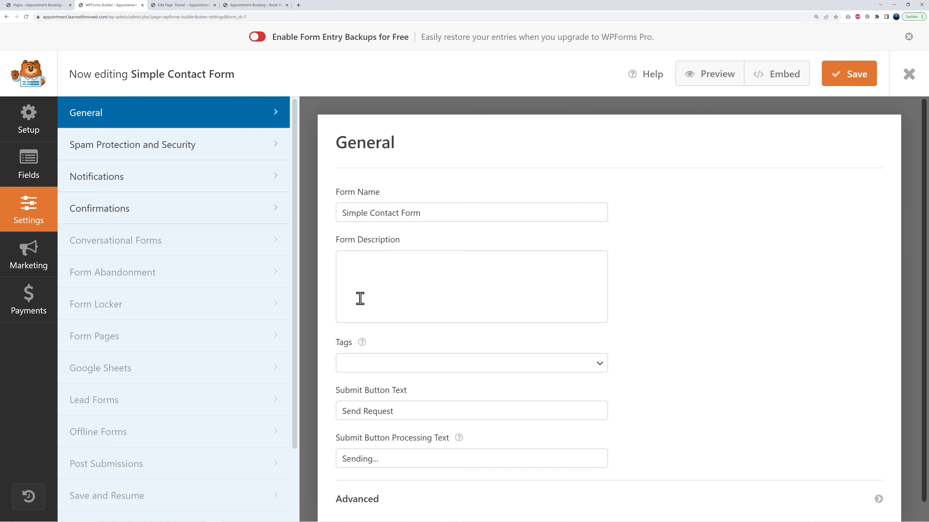
left_click(115, 182)
scroll(724, 355, "down", 5)
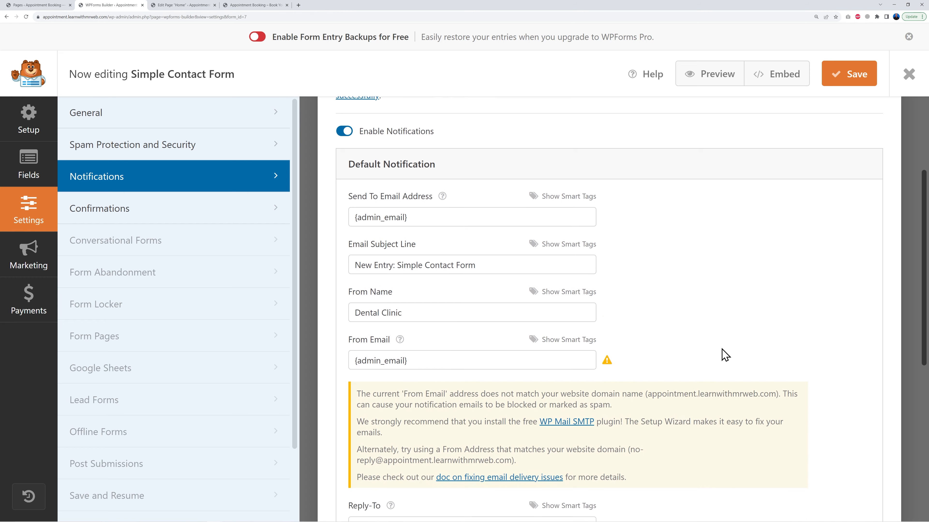
left_click_drag(349, 187, 447, 199)
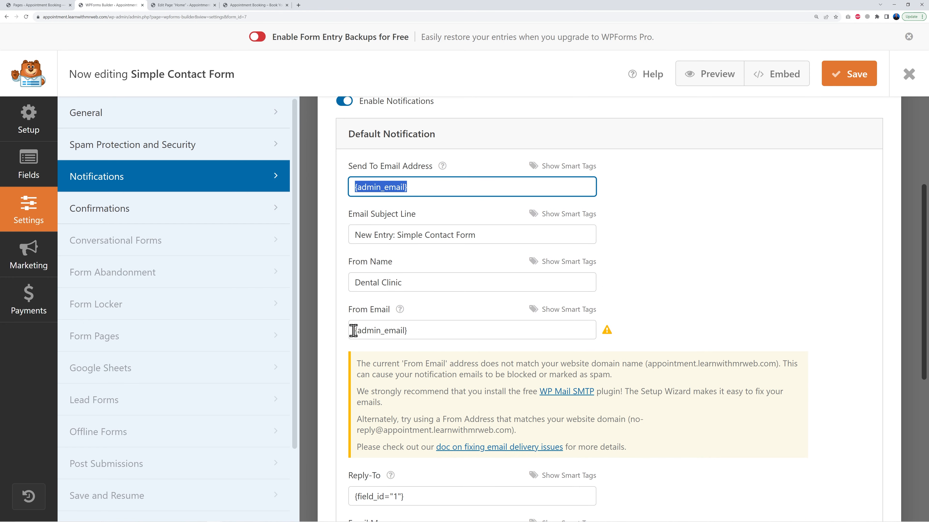
left_click_drag(354, 330, 450, 329)
left_click(701, 303)
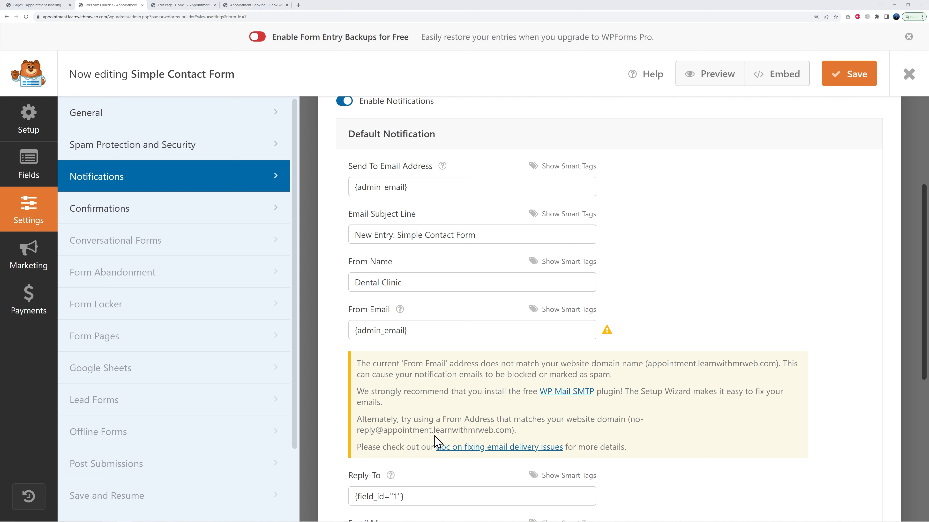
left_click_drag(434, 431, 511, 436)
key("ctrl+c")
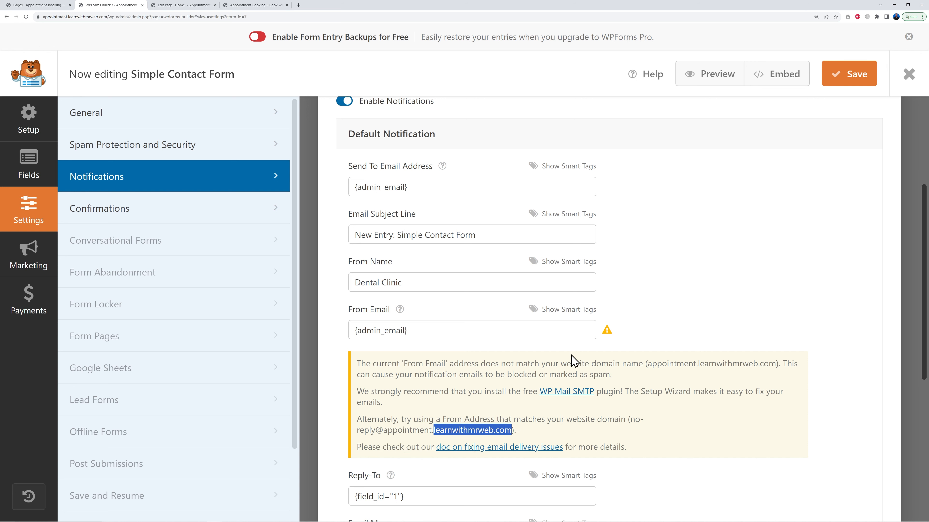
left_click_drag(469, 186, 329, 196)
type("info")
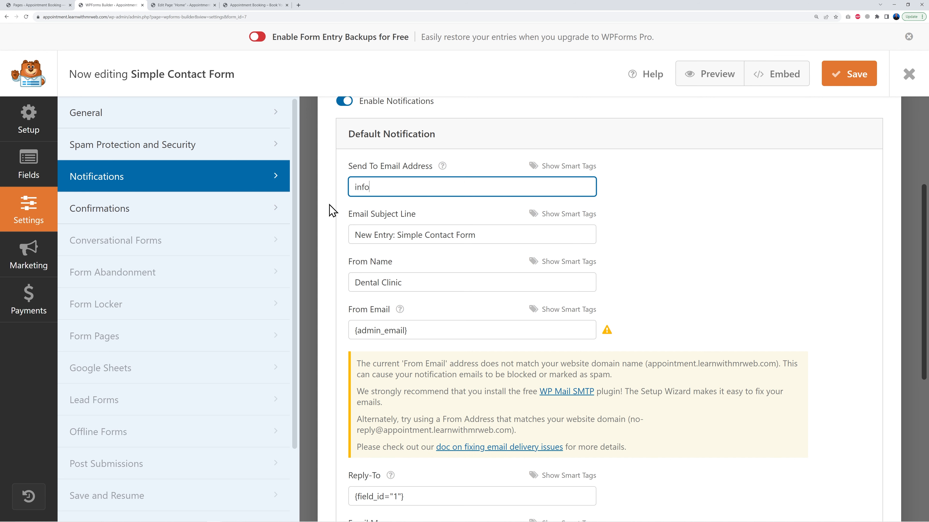
type("@")
key("ctrl+v")
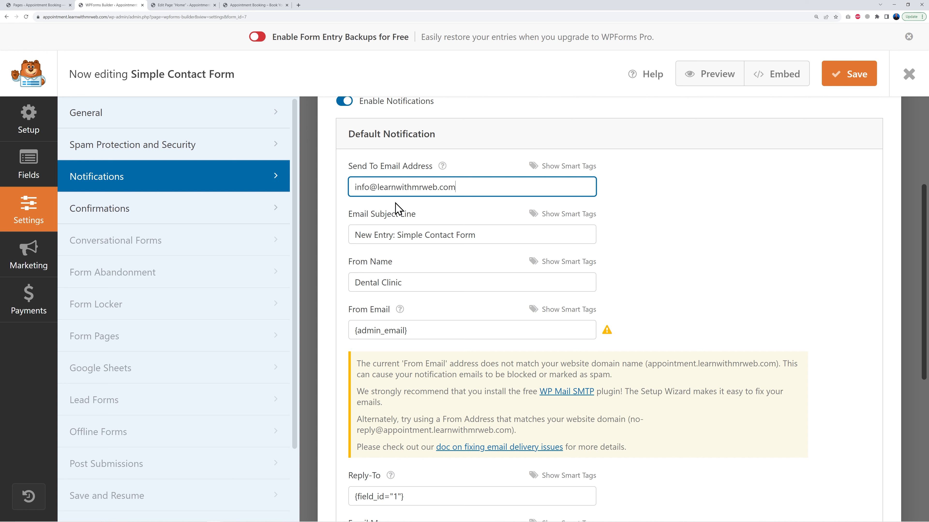
Set the notification's From Email to the same info e-mail address on the site's domain
left_click_drag(404, 325, 327, 324)
type("info@")
key("ctrl+v")
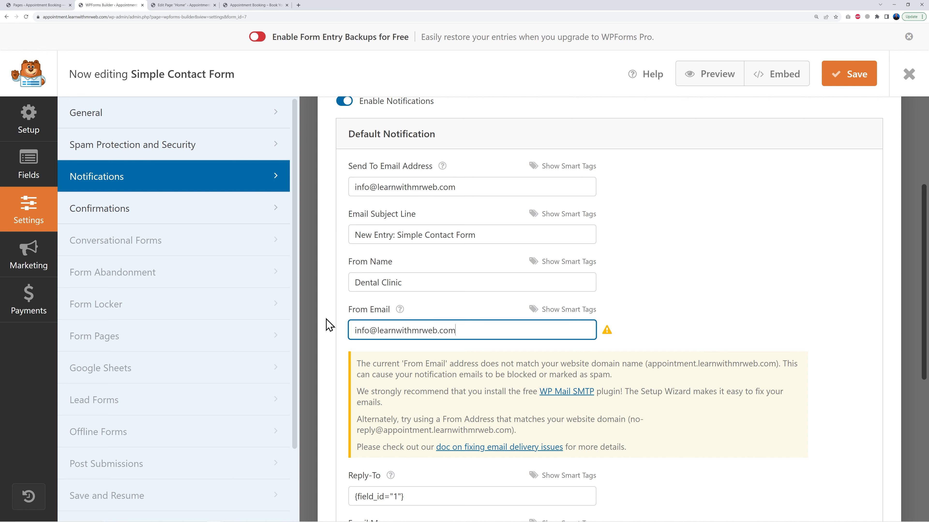
left_click(768, 264)
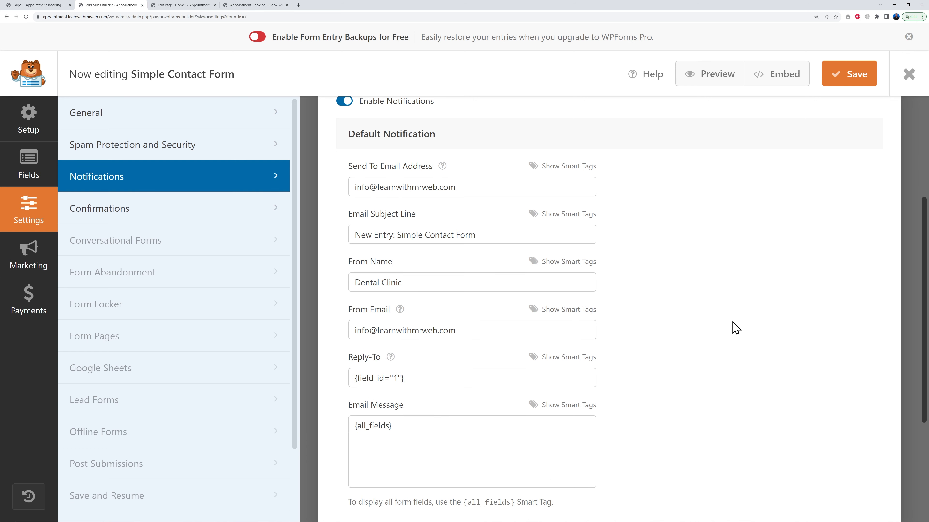
Review the form's confirmation message, then save the form and exit the builder
left_click(136, 218)
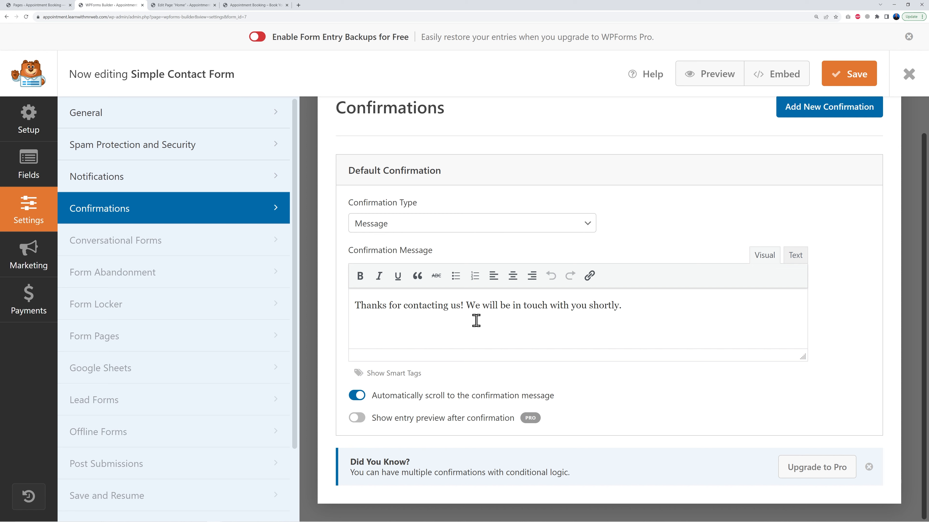
left_click_drag(356, 305, 695, 295)
left_click(675, 312)
left_click(839, 83)
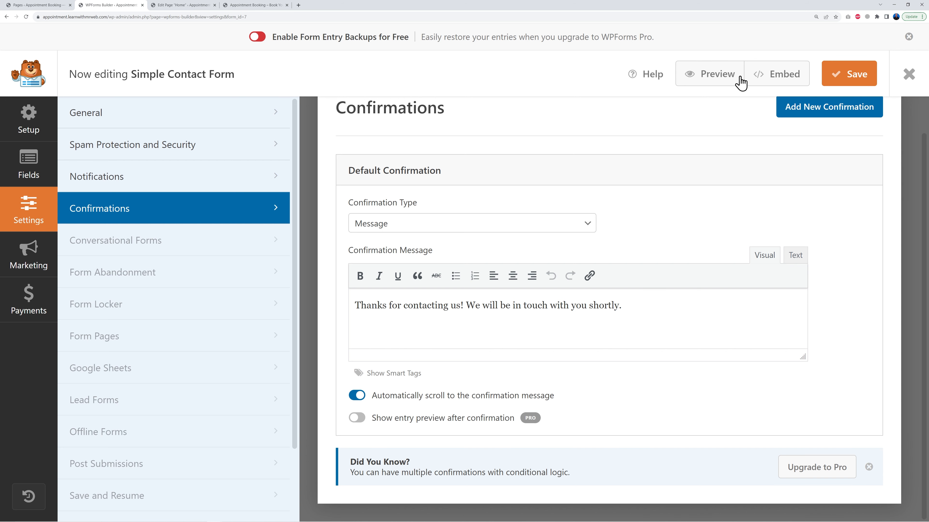
left_click(908, 75)
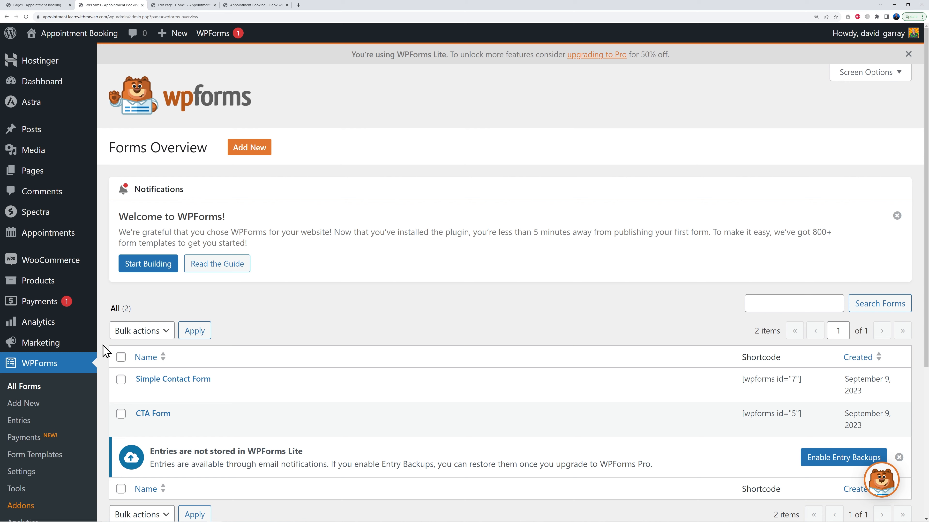
Update the homepage and reload the editor to show the revised form in the New Patient section
left_click(193, 9)
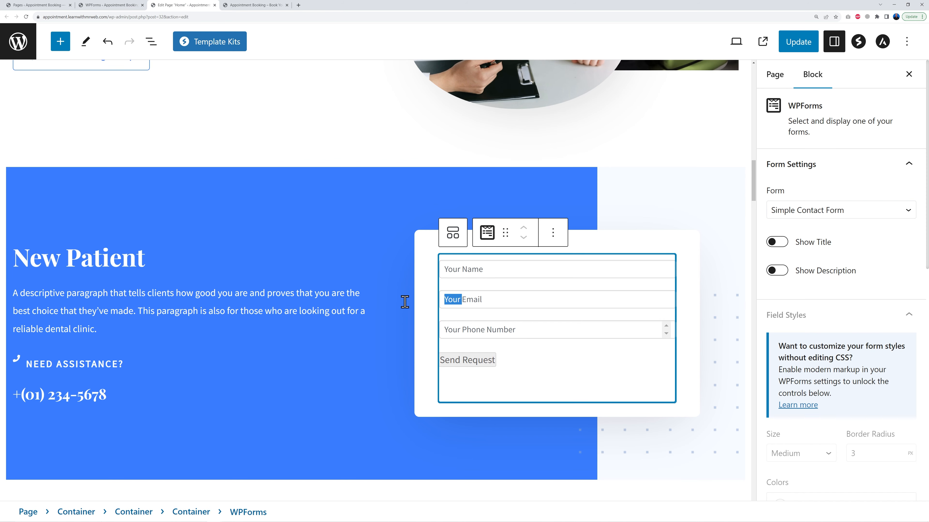
left_click(803, 45)
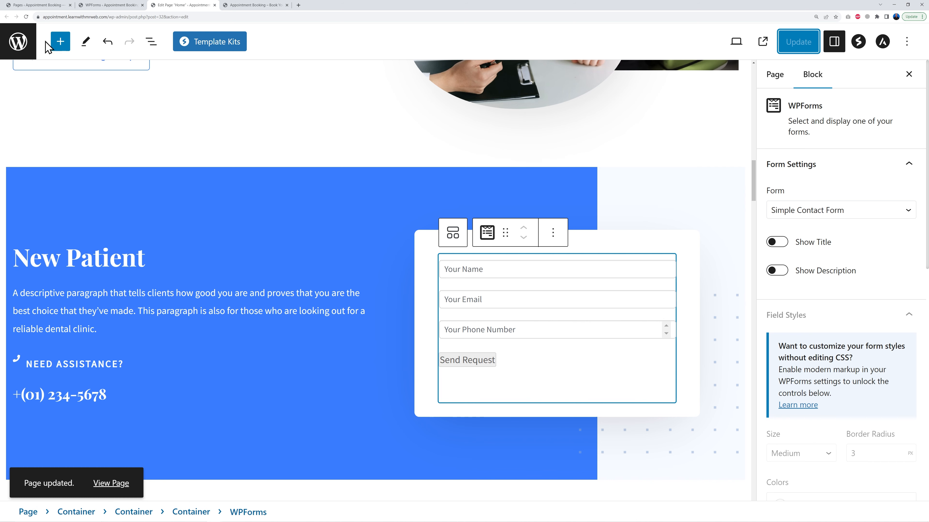
left_click(27, 17)
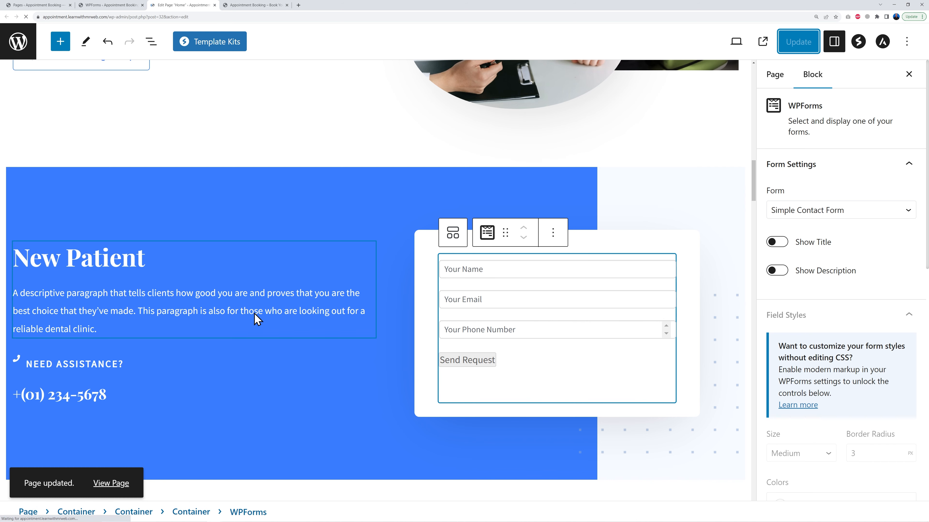
scroll(549, 333, "down", 10)
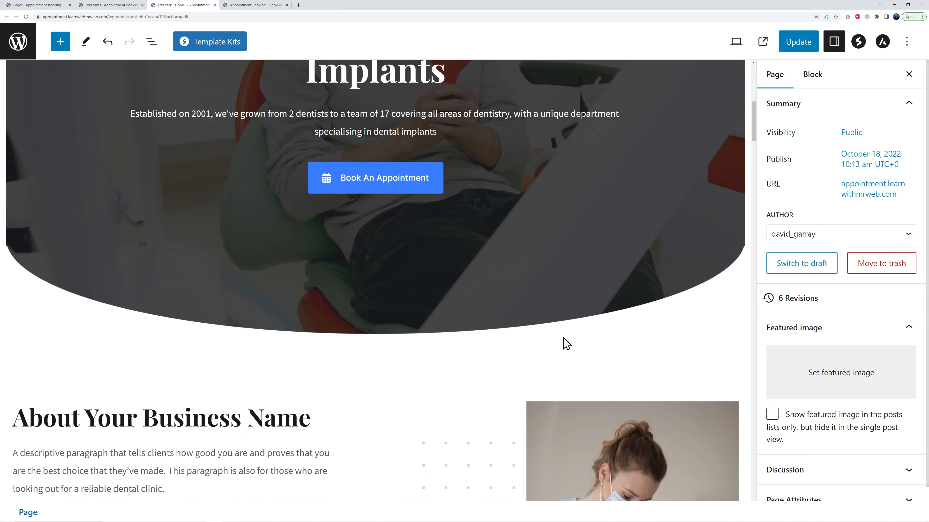
scroll(566, 344, "down", 18)
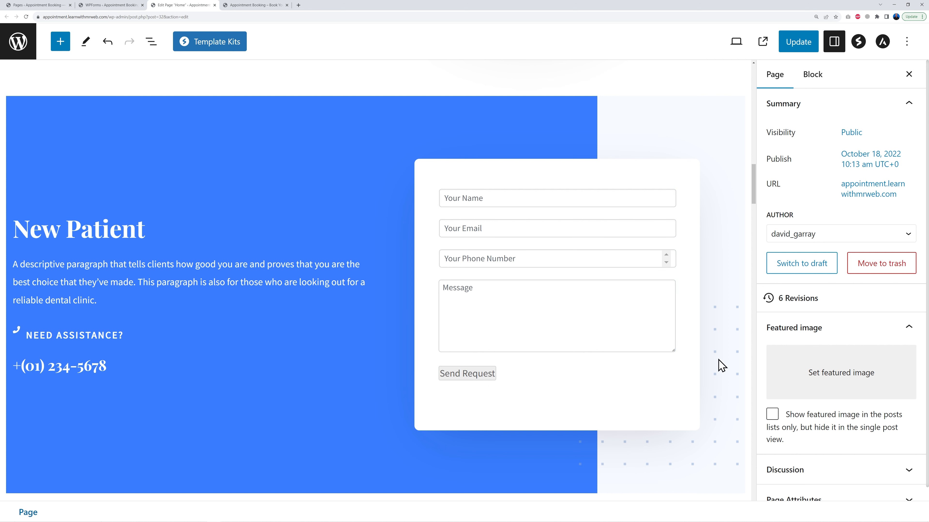
Try adjusting the New Patient section's background gradient stops, then undo the change
left_click(153, 117)
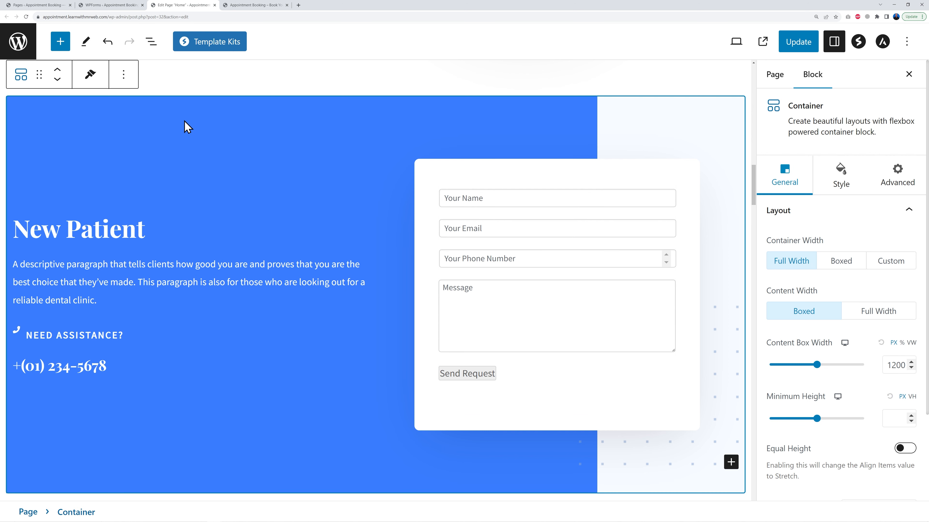
left_click(842, 184)
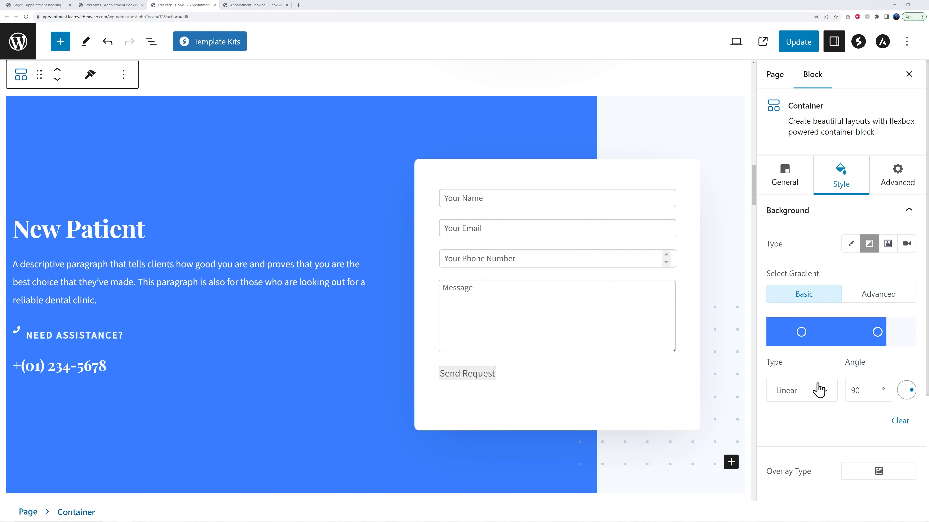
left_click_drag(877, 336, 913, 332)
left_click_drag(820, 332, 903, 336)
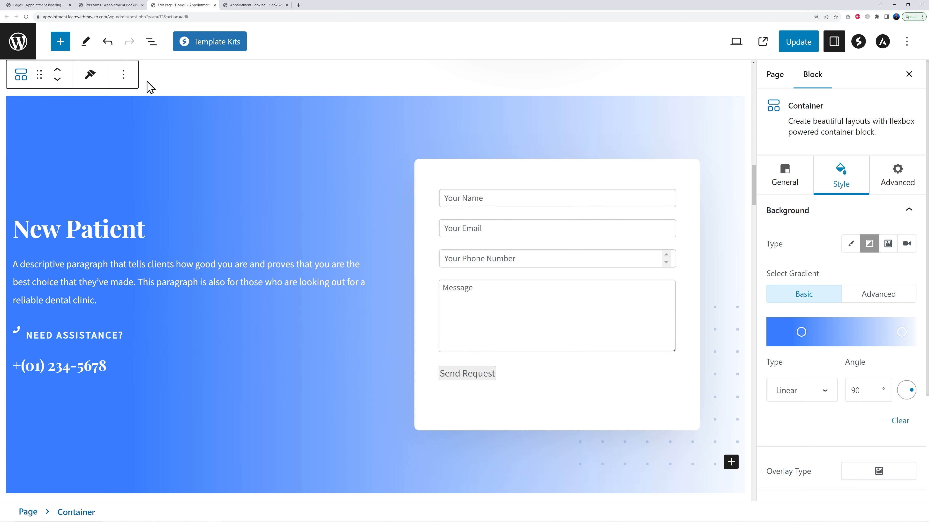
left_click(107, 42)
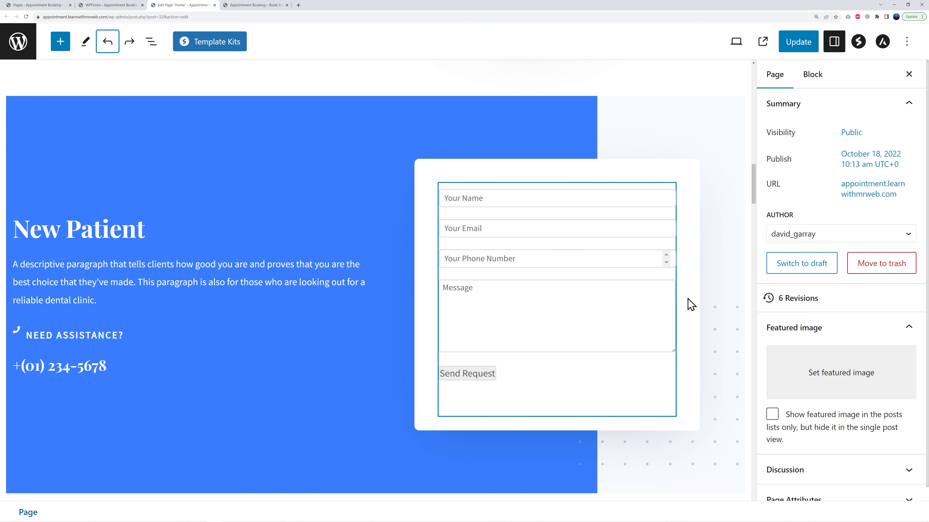
Inspect the about section's headings, paragraphs and nested containers in the list view to locate the dentist image
scroll(690, 303, "down", 15)
scroll(703, 308, "up", 1)
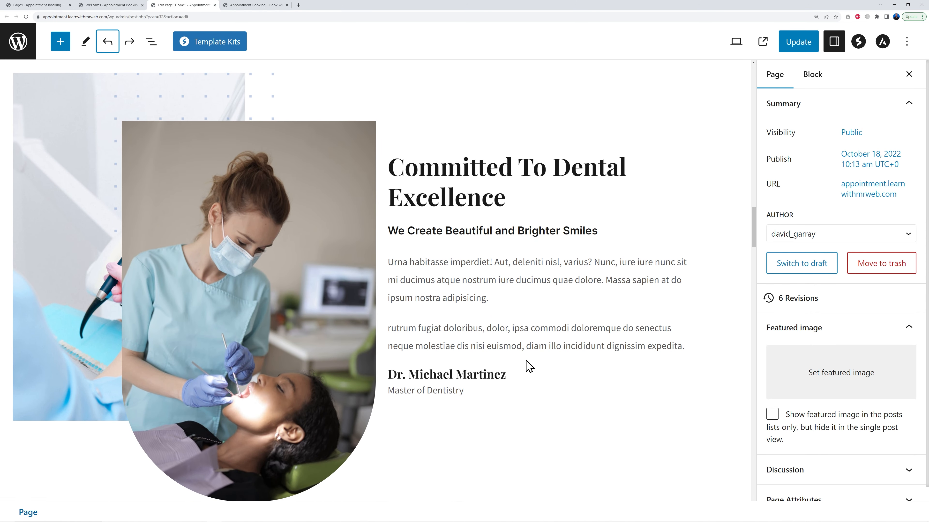
left_click(424, 197)
left_click(421, 231)
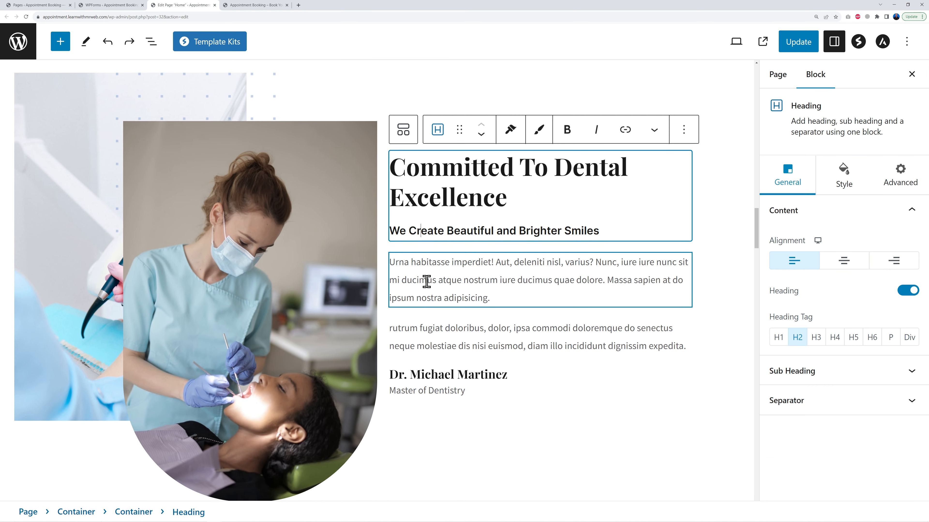
left_click(437, 345)
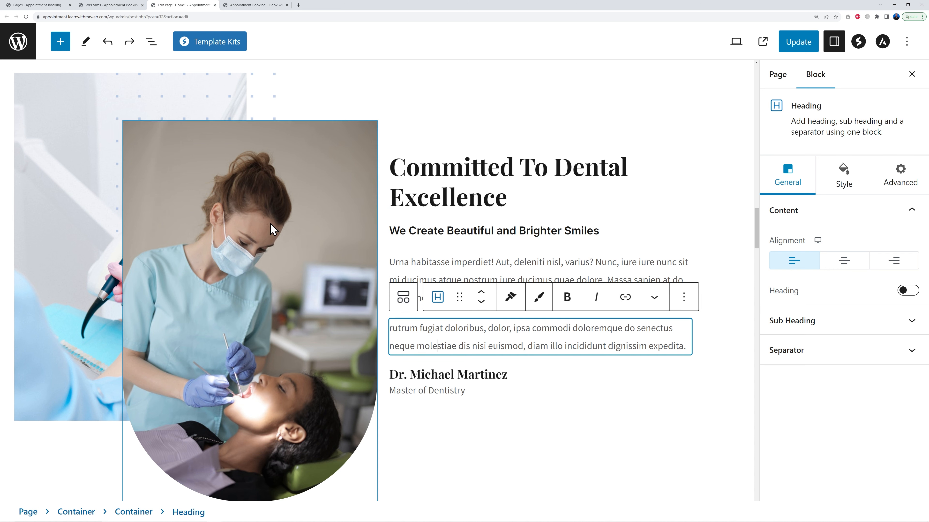
left_click(67, 108)
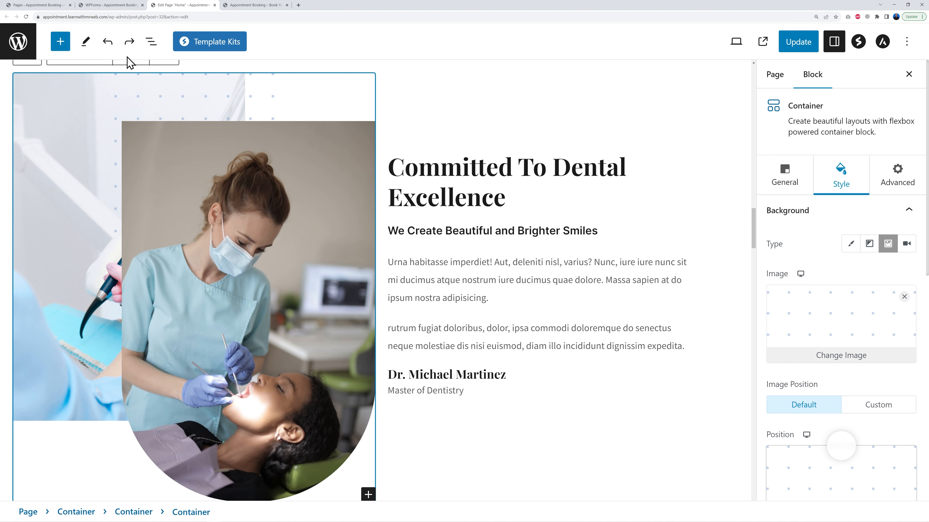
left_click(151, 46)
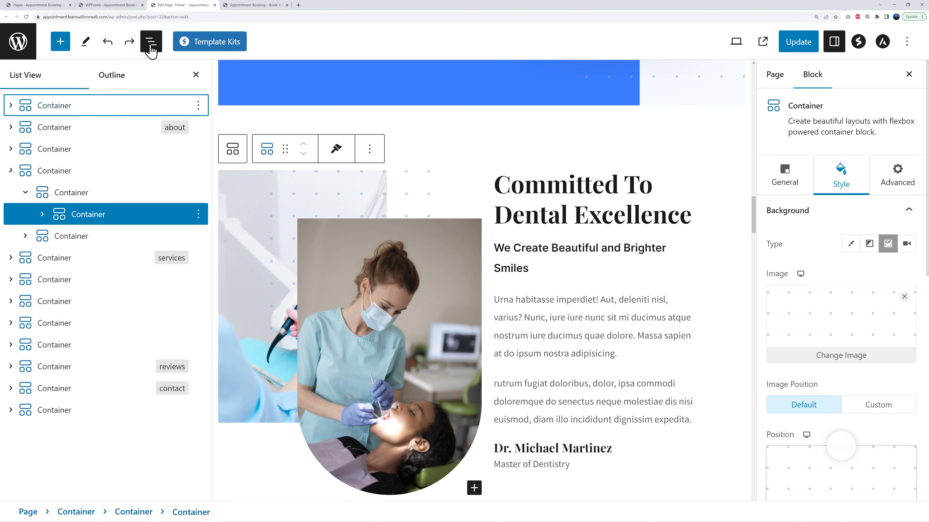
left_click(77, 194)
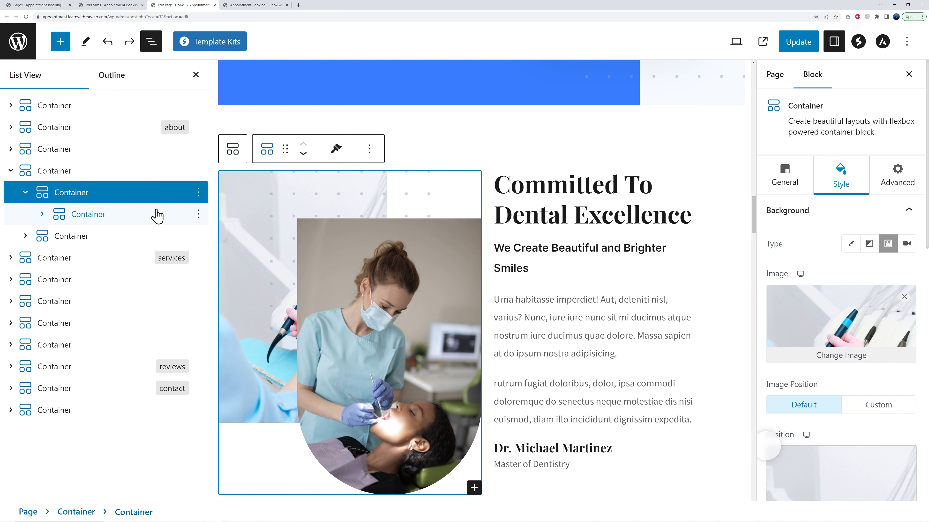
left_click(196, 75)
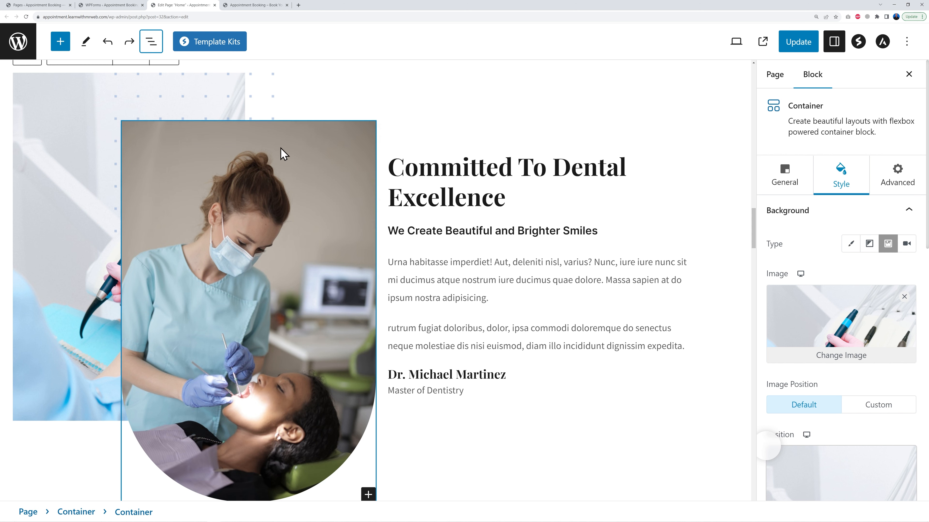
Select the about section's dentist image and set its bottom border radius to 0
left_click(245, 288)
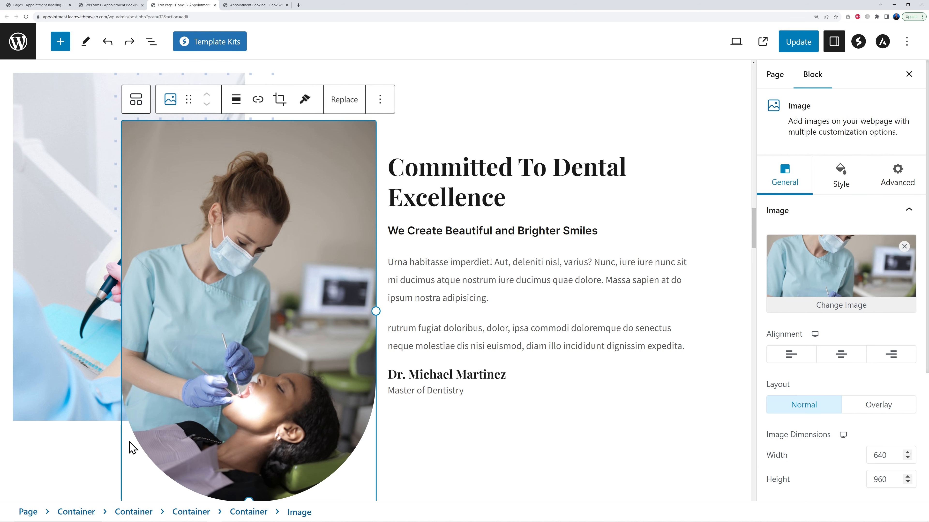
scroll(334, 428, "down", 1)
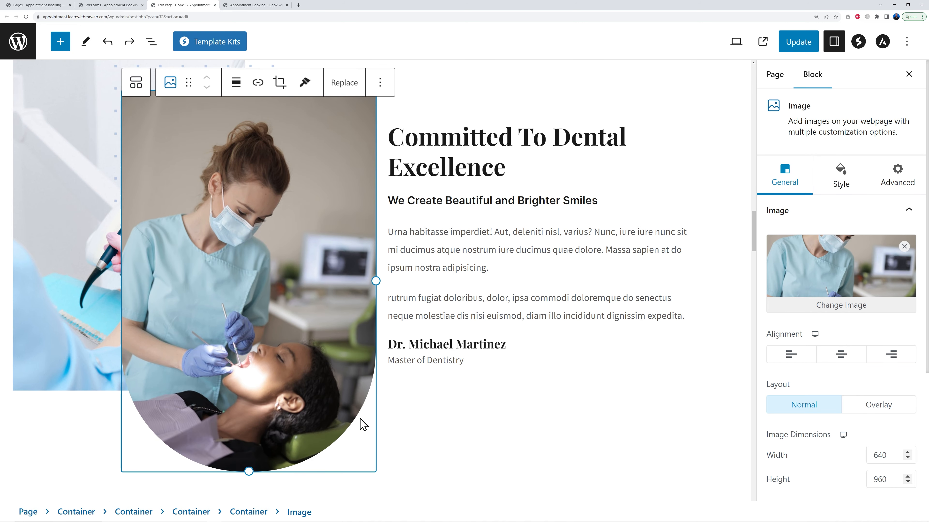
left_click(828, 189)
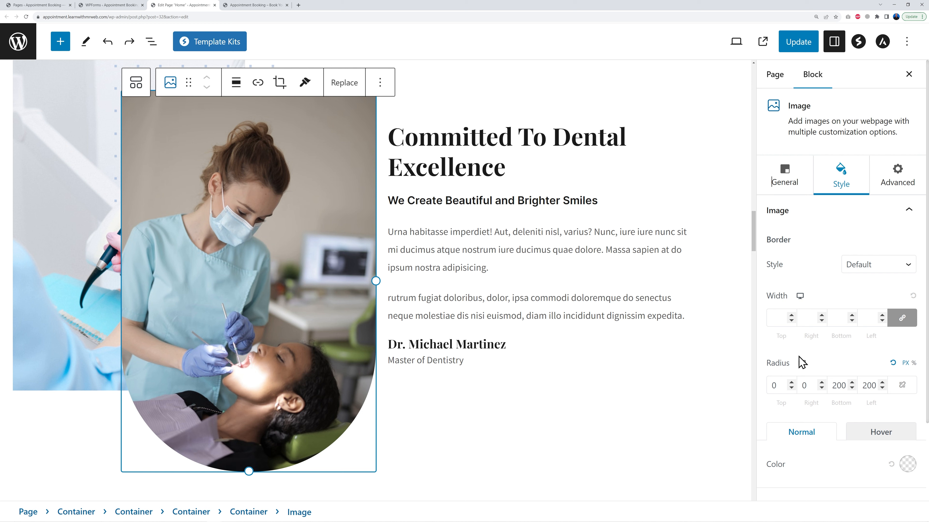
double_click(842, 385)
type("0")
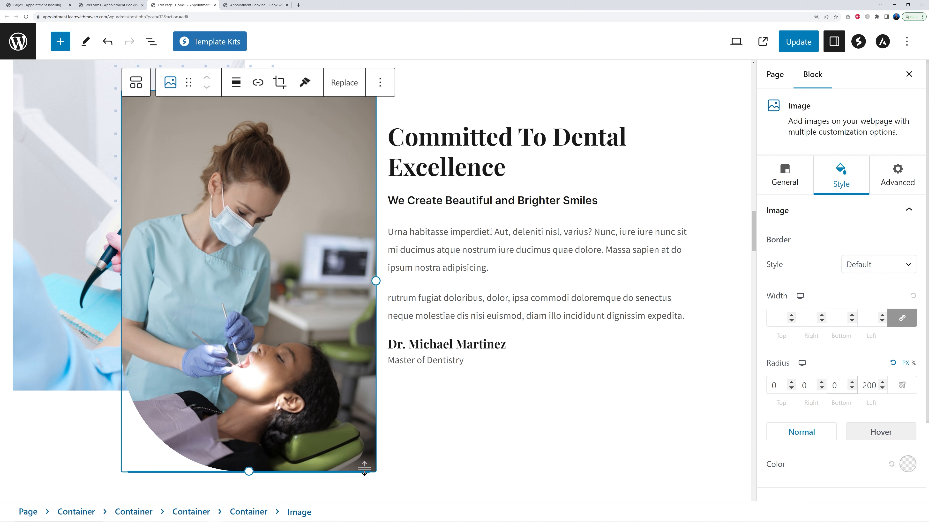
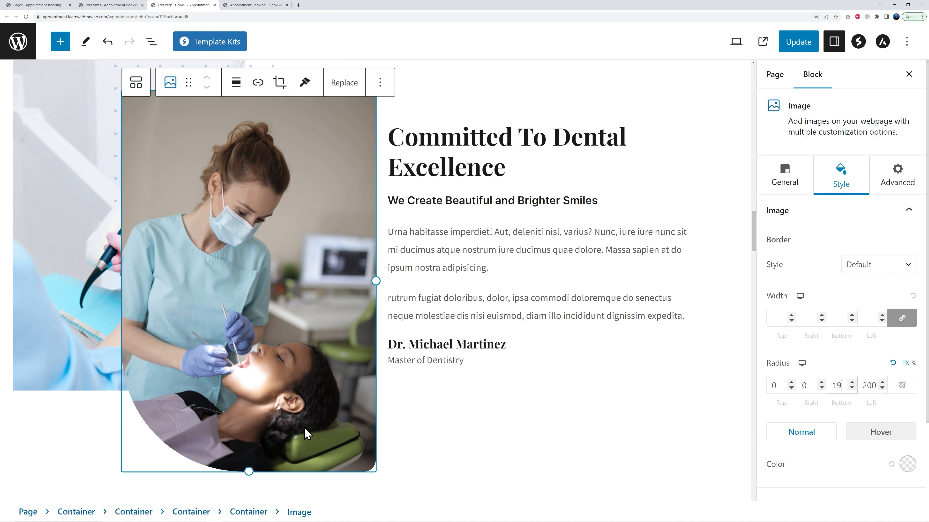
Update the homepage to save the about image's border radius change
left_click(802, 49)
scroll(689, 338, "down", 8)
scroll(693, 334, "down", 4)
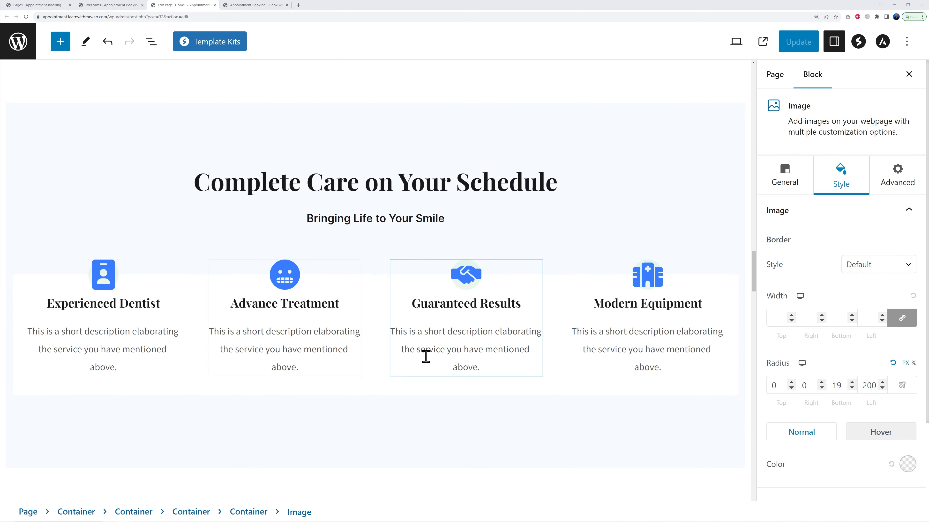
Replace the Experienced Dentist info box's icon with the Bullhorn icon from the Communication icon category
left_click(111, 286)
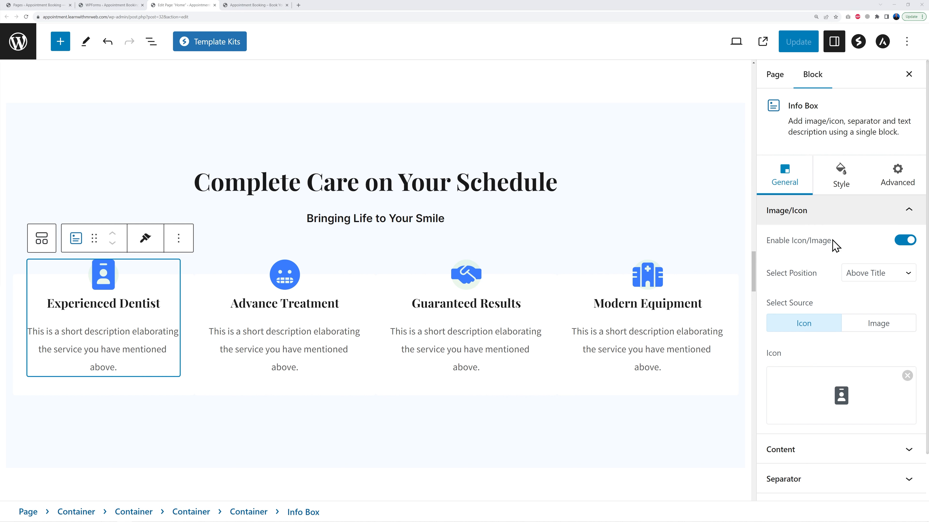
mouse_move(898, 383)
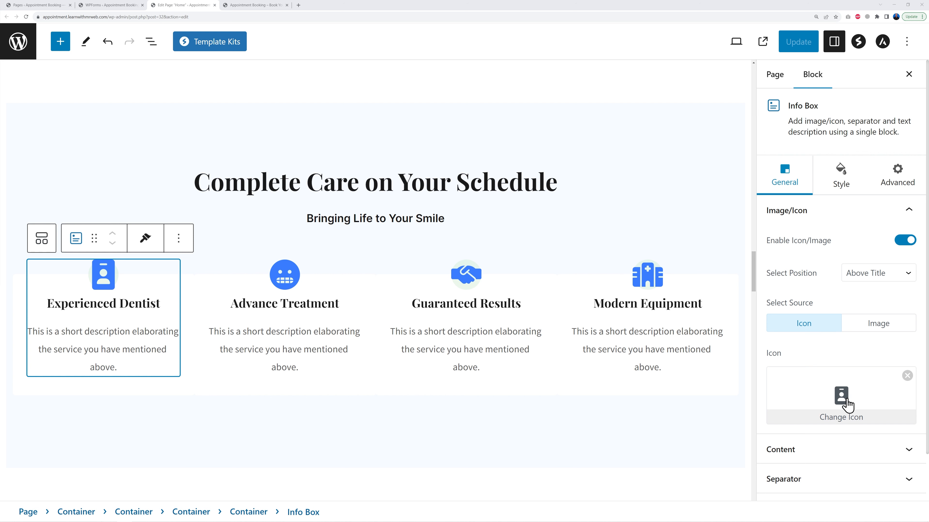
scroll(910, 408, "down", 2)
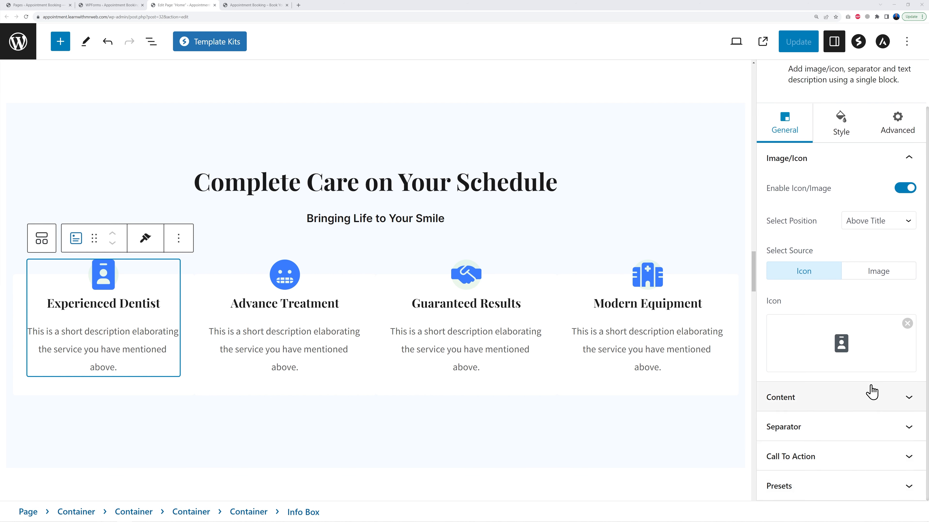
mouse_move(854, 350)
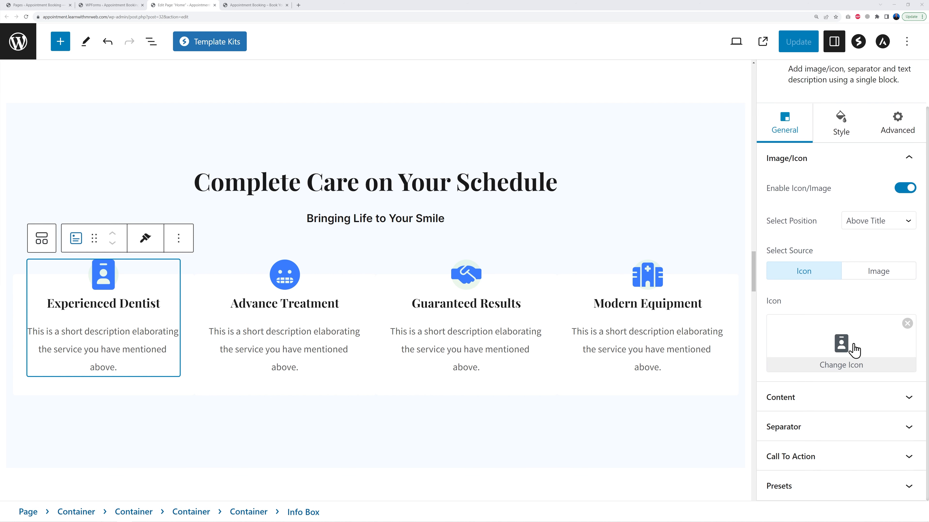
left_click(842, 351)
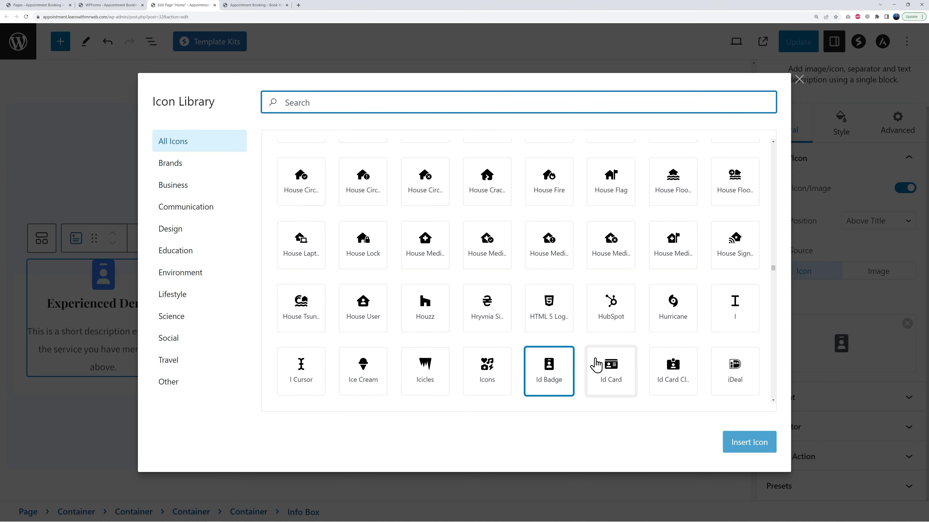
scroll(642, 276, "down", 15)
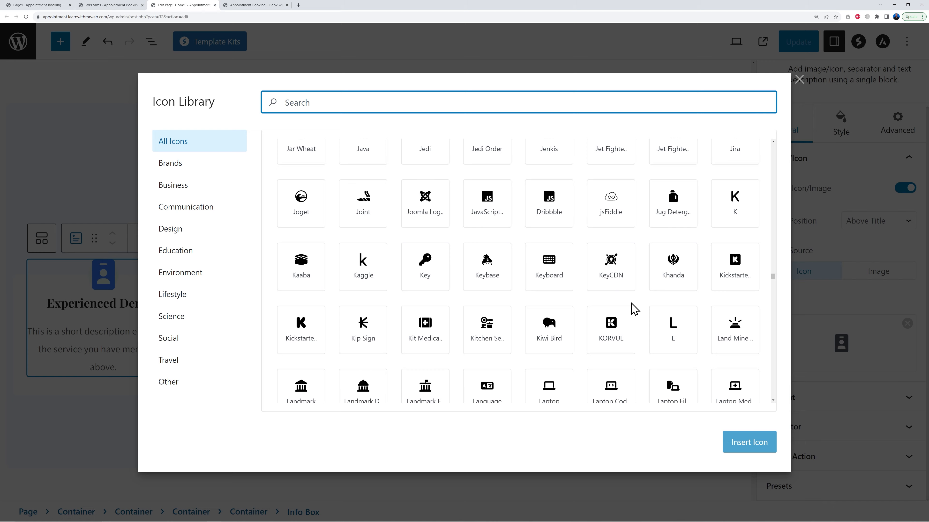
scroll(634, 309, "down", 5)
scroll(633, 306, "up", 20)
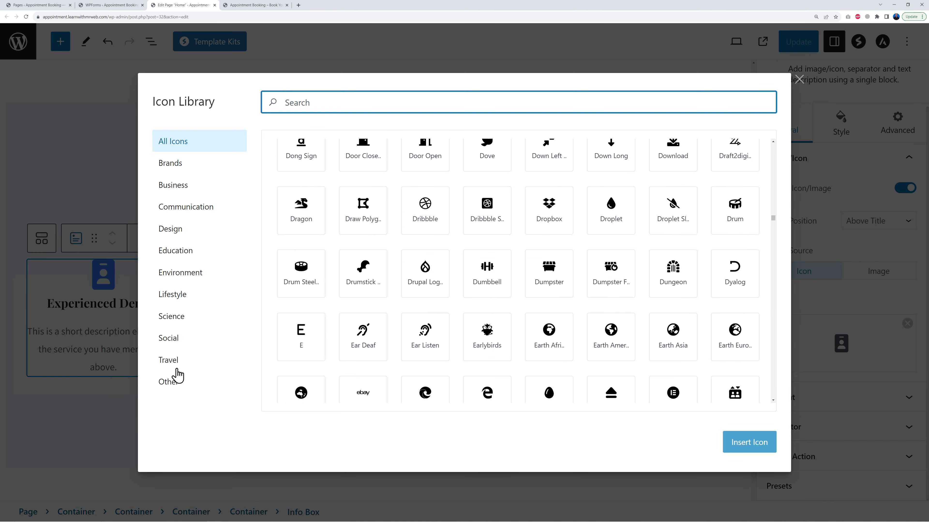
left_click(186, 255)
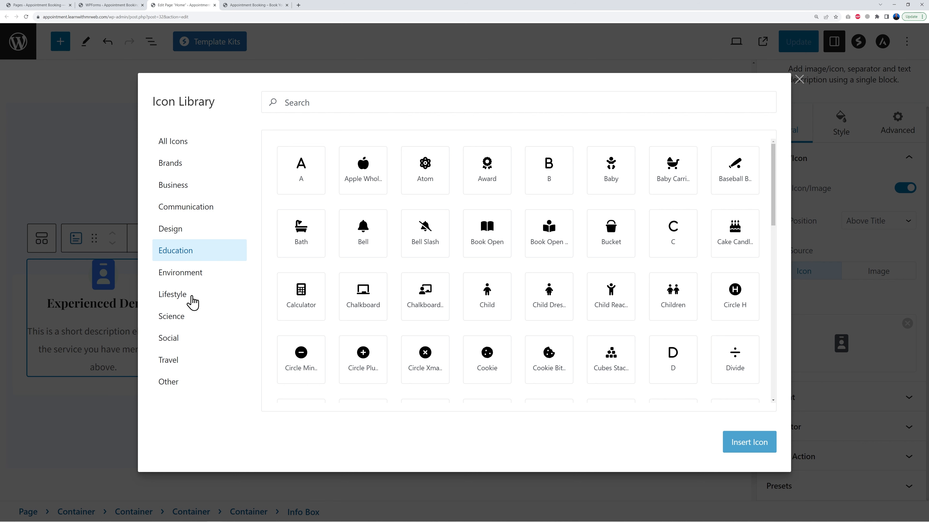
left_click(191, 211)
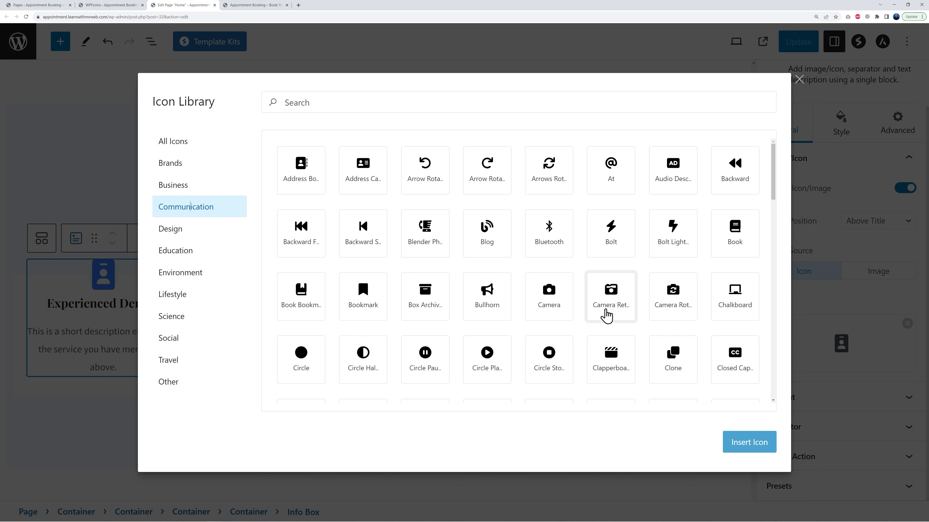
left_click(482, 306)
left_click(758, 443)
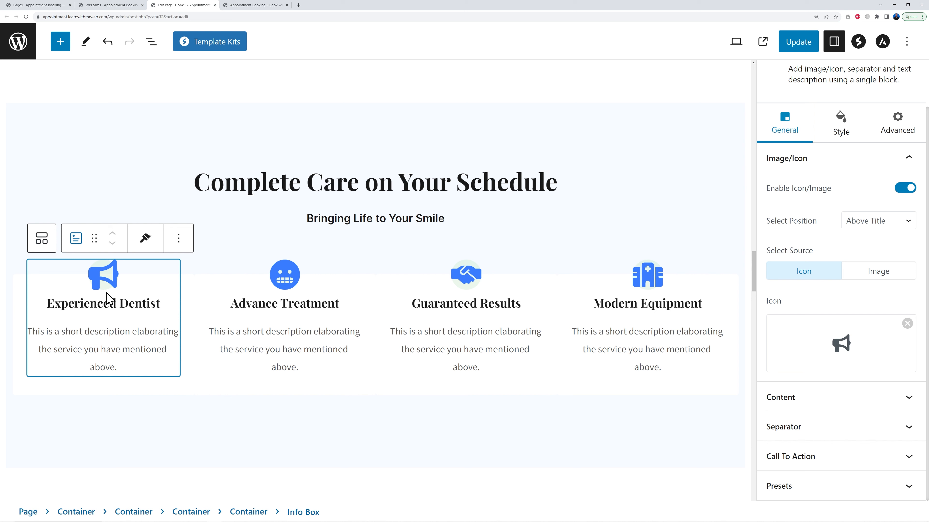
Examine the info box texts and the dental services grid further down the page
triple_click(113, 305)
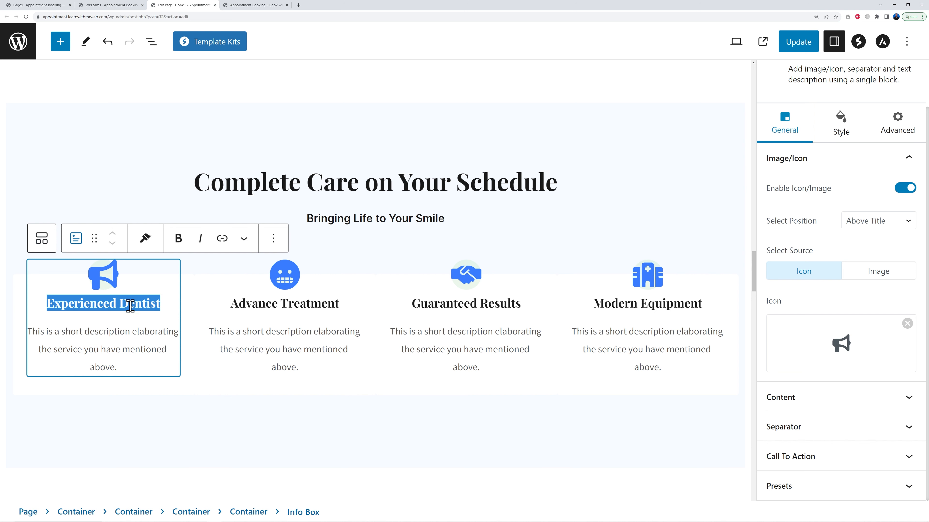
triple_click(110, 334)
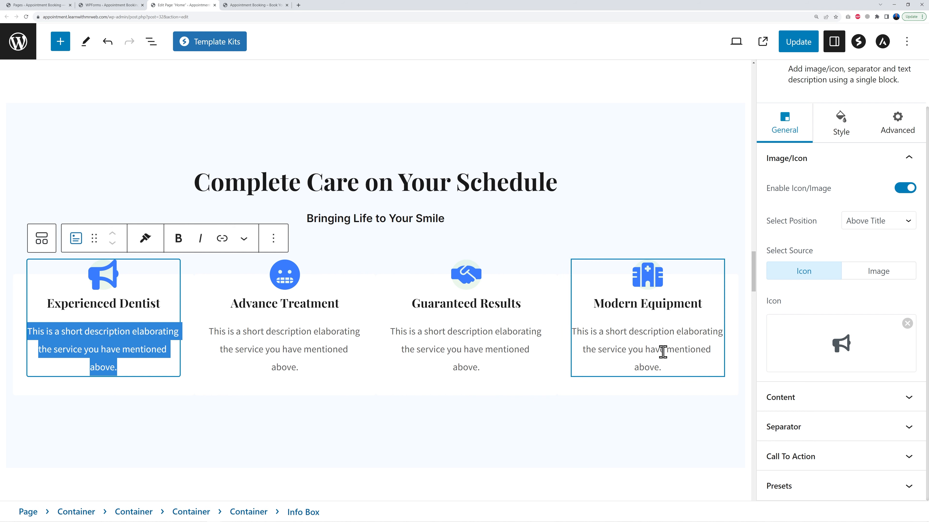
scroll(712, 337, "down", 7)
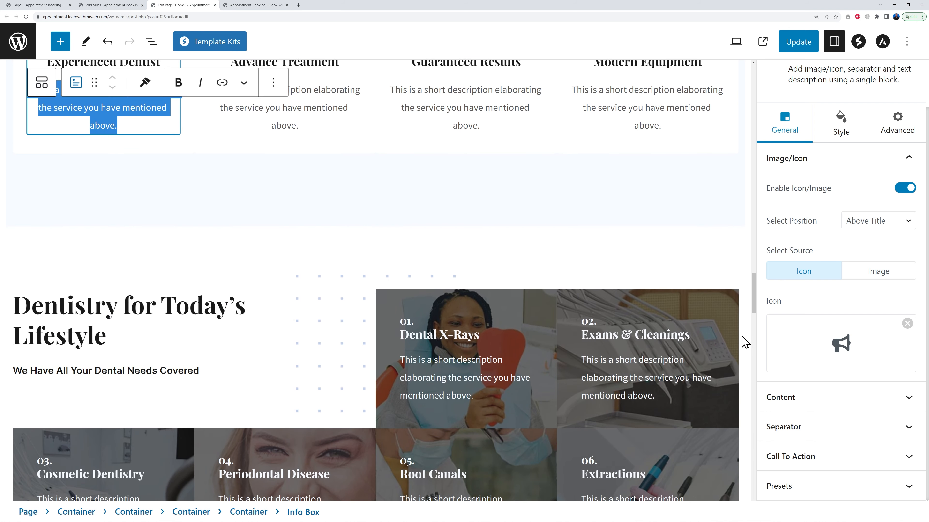
scroll(744, 341, "down", 2)
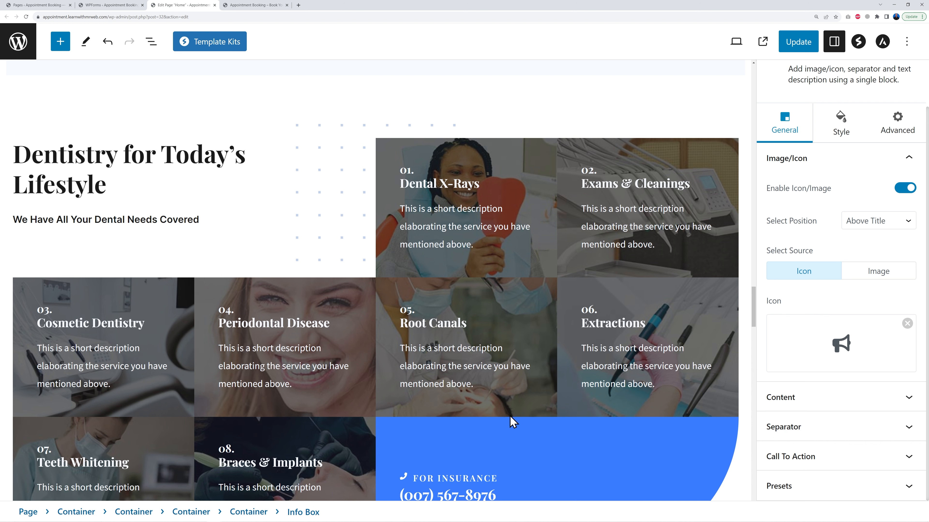
scroll(512, 420, "down", 2)
scroll(513, 420, "down", 1)
scroll(572, 418, "up", 2)
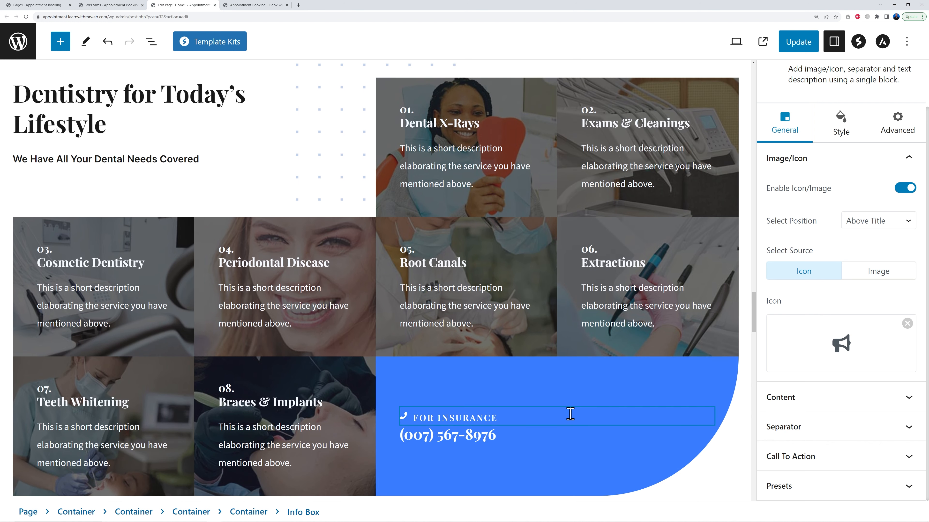
Locate the dental services grid's containers in the list view
left_click(733, 443)
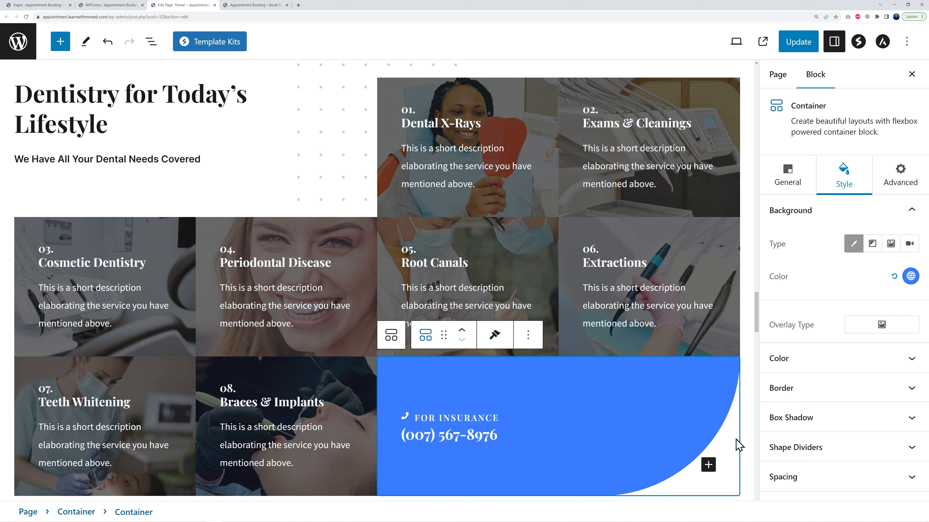
left_click(156, 69)
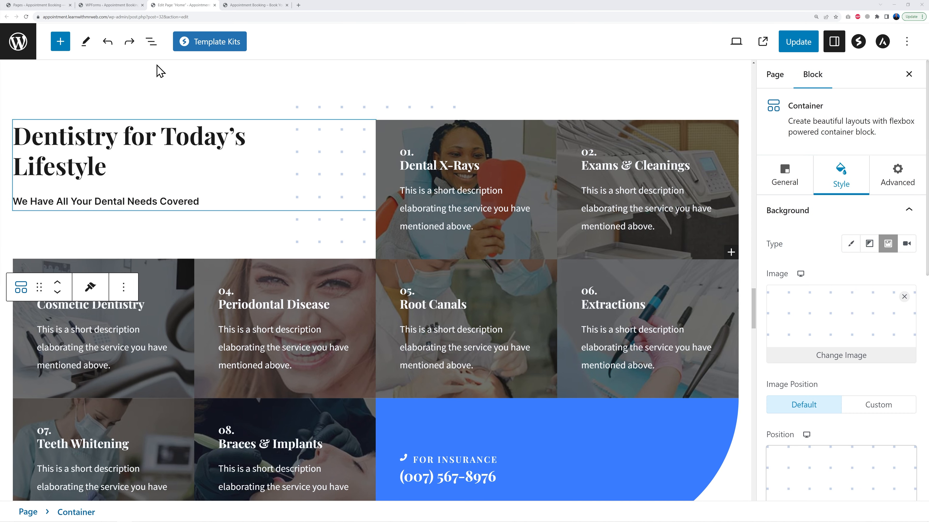
left_click(151, 42)
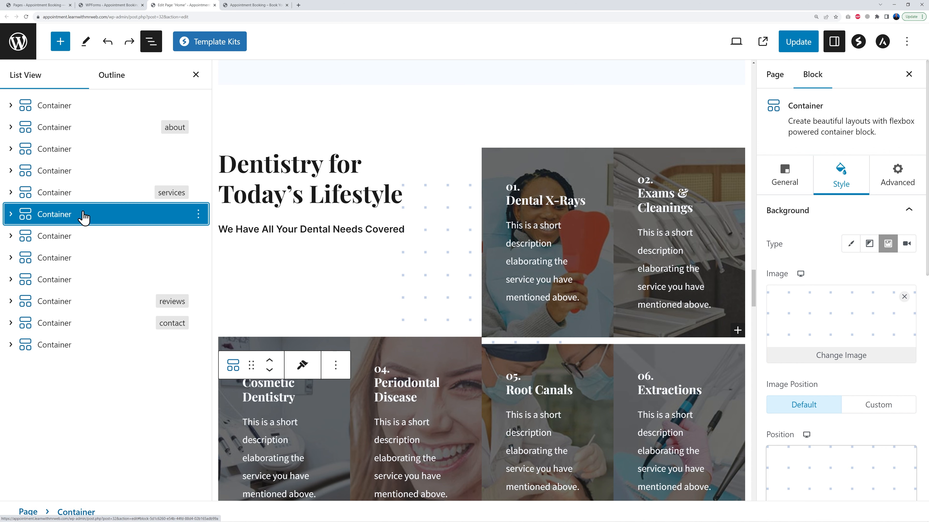
left_click(70, 238)
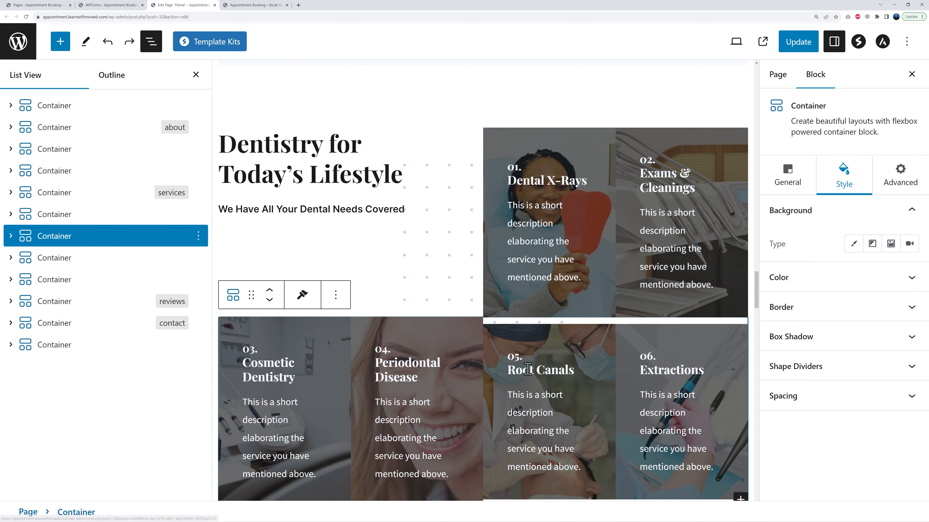
scroll(515, 375, "down", 5)
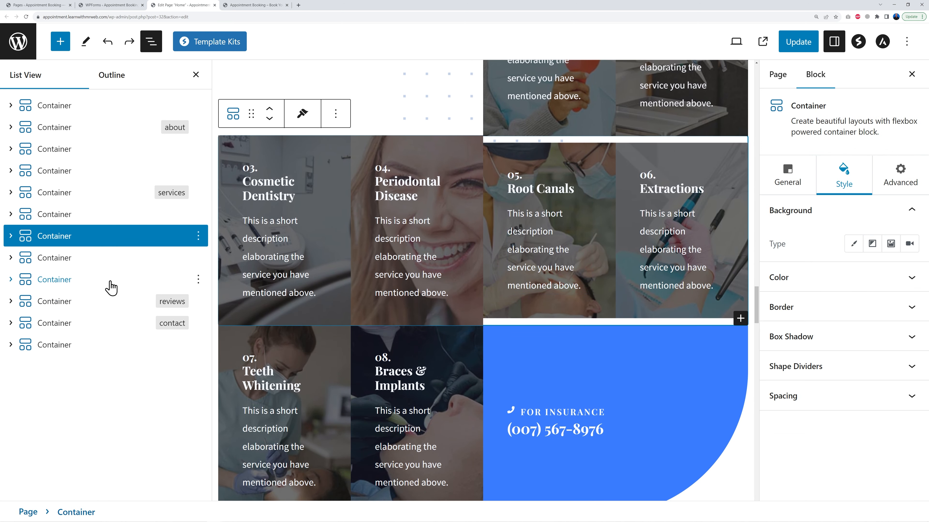
Delete the empty container below the dental services grid
left_click(67, 260)
scroll(537, 397, "down", 2)
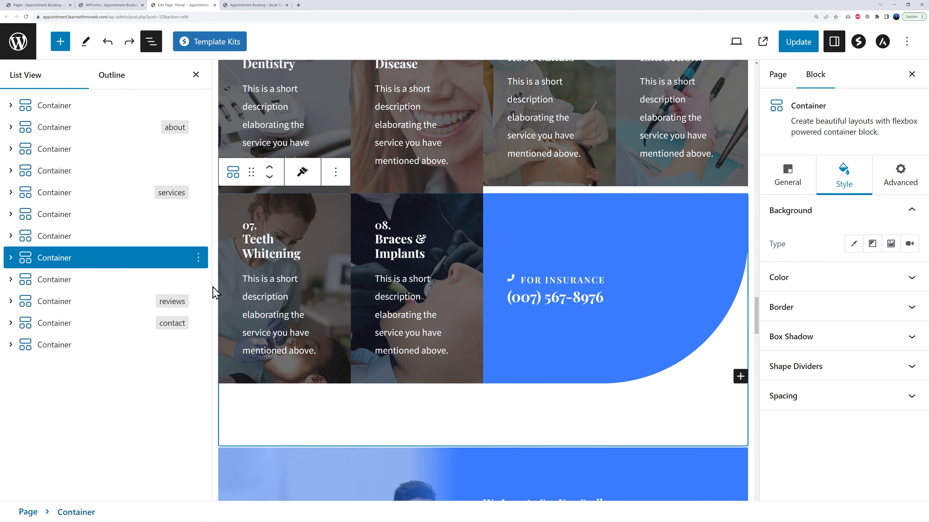
left_click(198, 259)
left_click(229, 508)
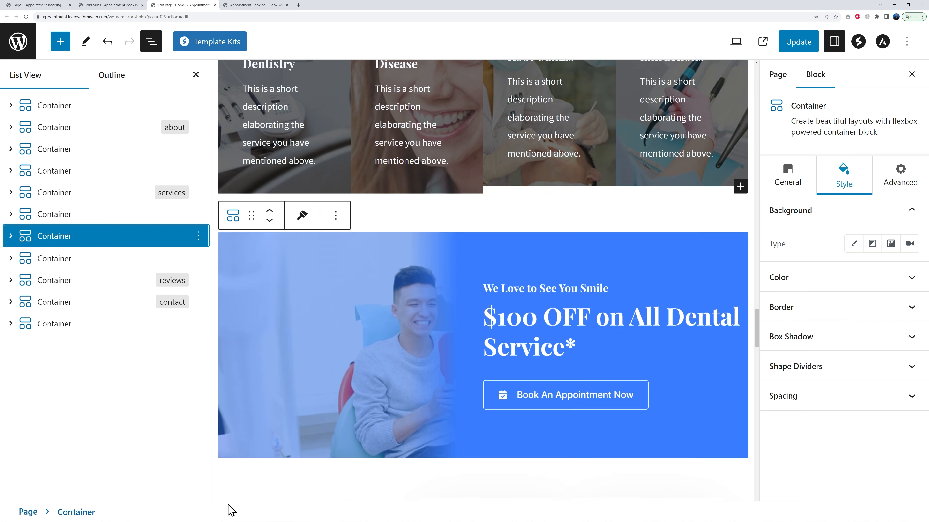
Delete the container holding the lower rows of the dental services grid
left_click(86, 236)
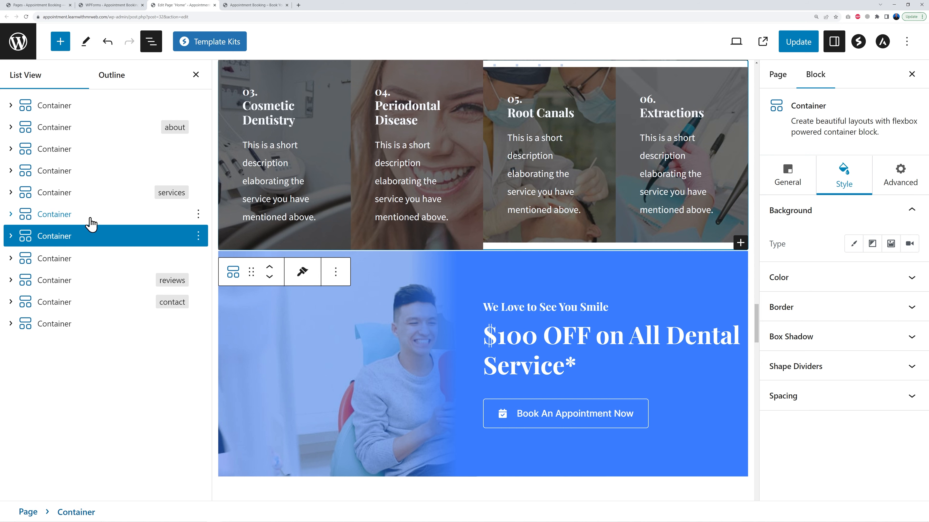
left_click(90, 219)
left_click(77, 238)
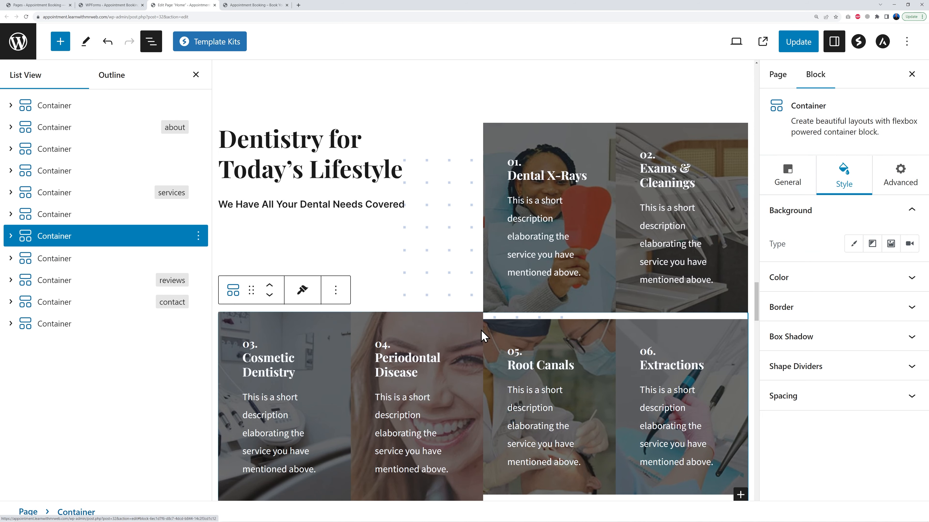
scroll(482, 336, "down", 3)
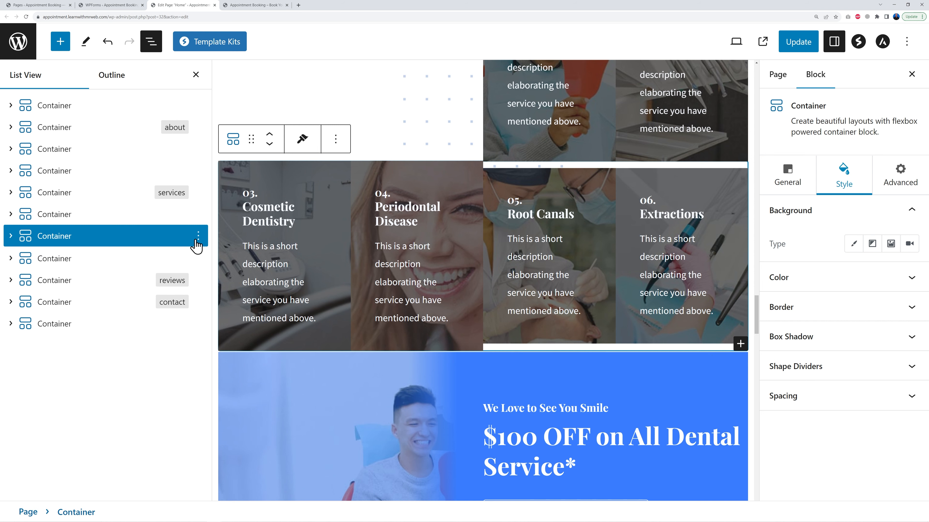
left_click(198, 236)
left_click(212, 483)
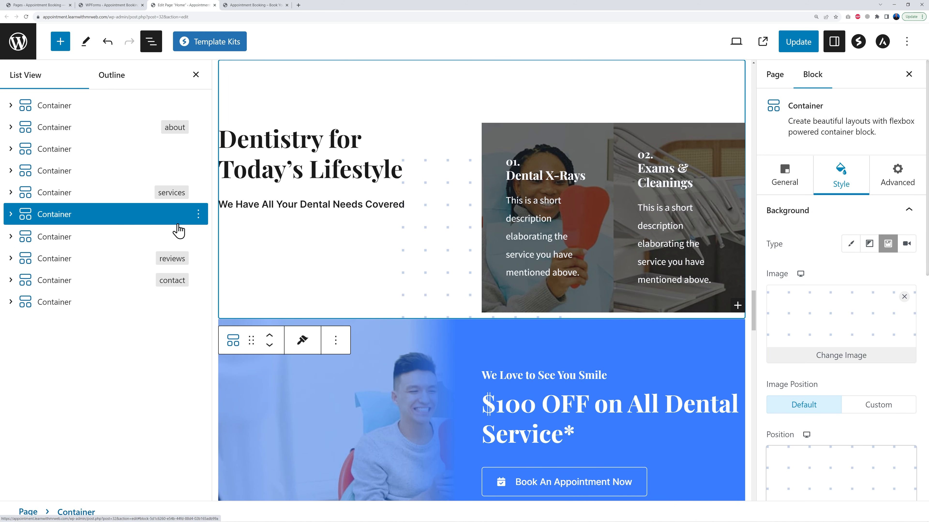
Delete the Dentistry for Today's Lifestyle section container
left_click(199, 216)
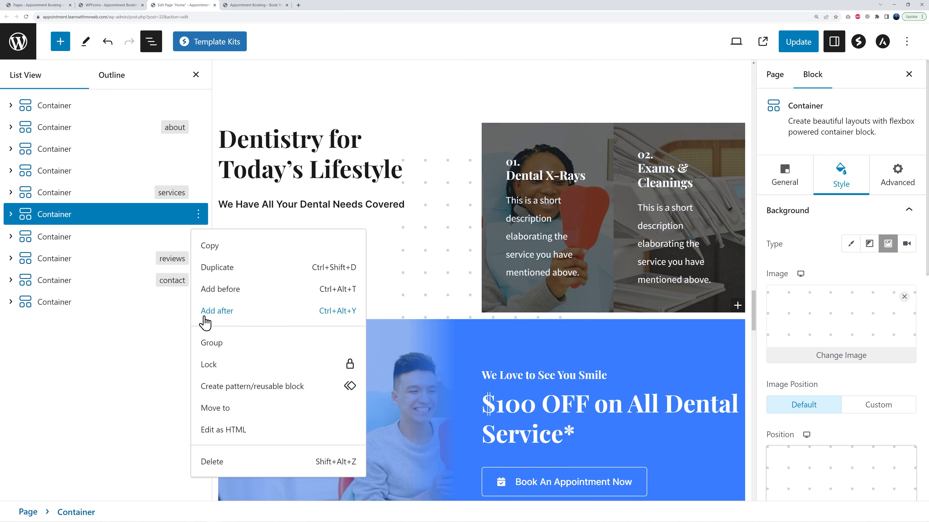
left_click(205, 463)
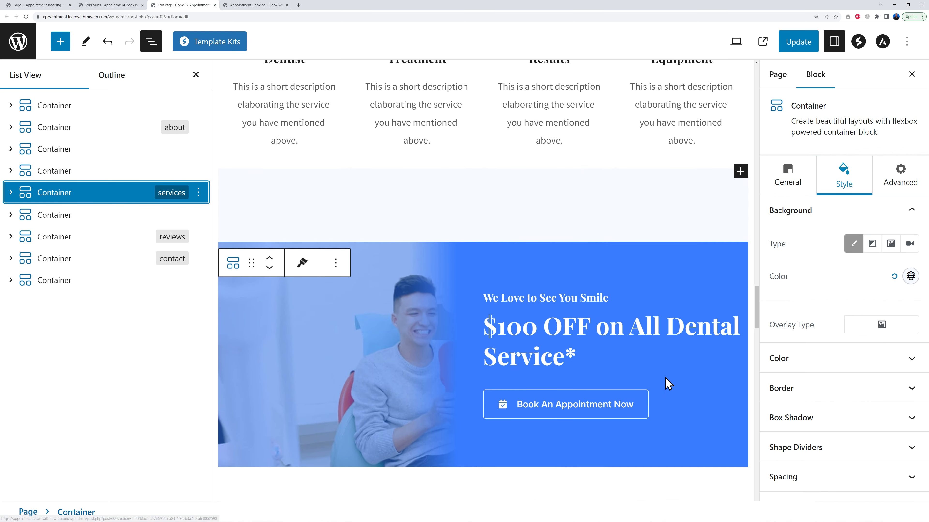
Undo the recent container deletions to restore the dental services section
scroll(684, 373, "up", 3)
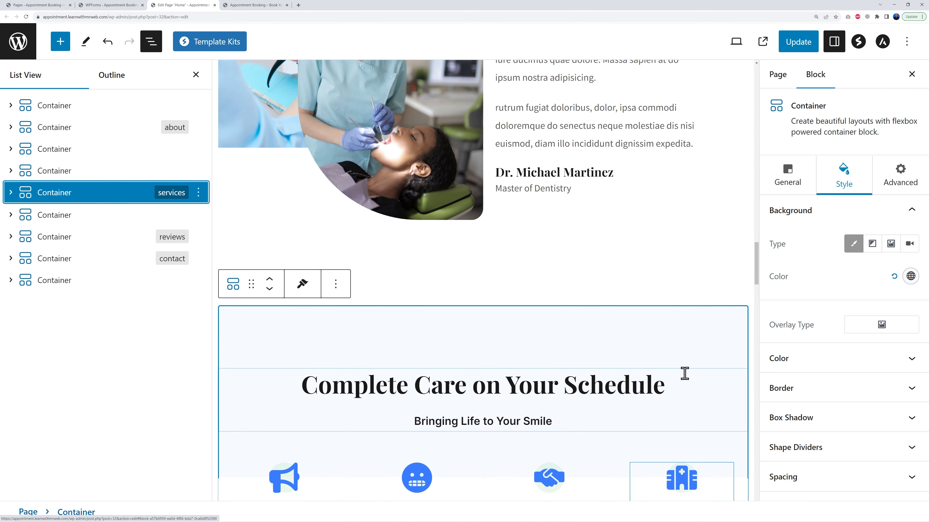
scroll(684, 375, "down", 7)
scroll(685, 358, "down", 7)
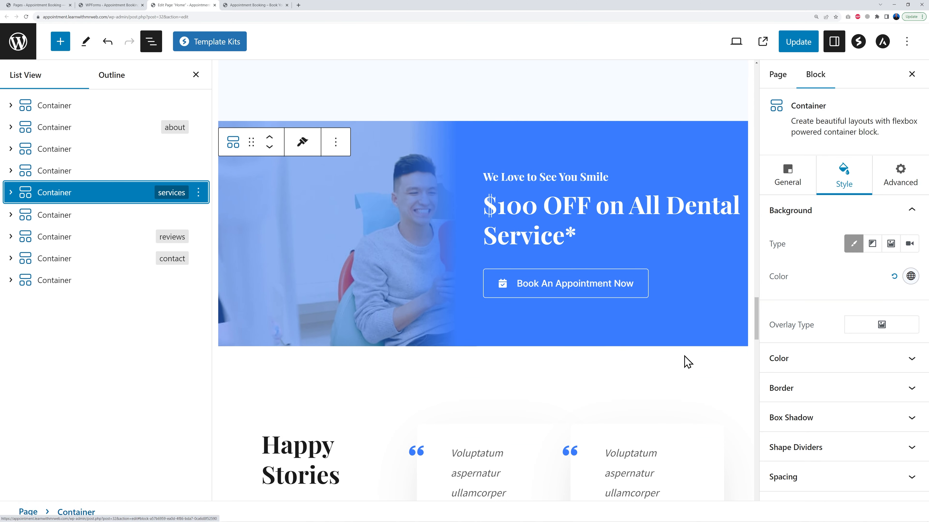
scroll(684, 362, "up", 3)
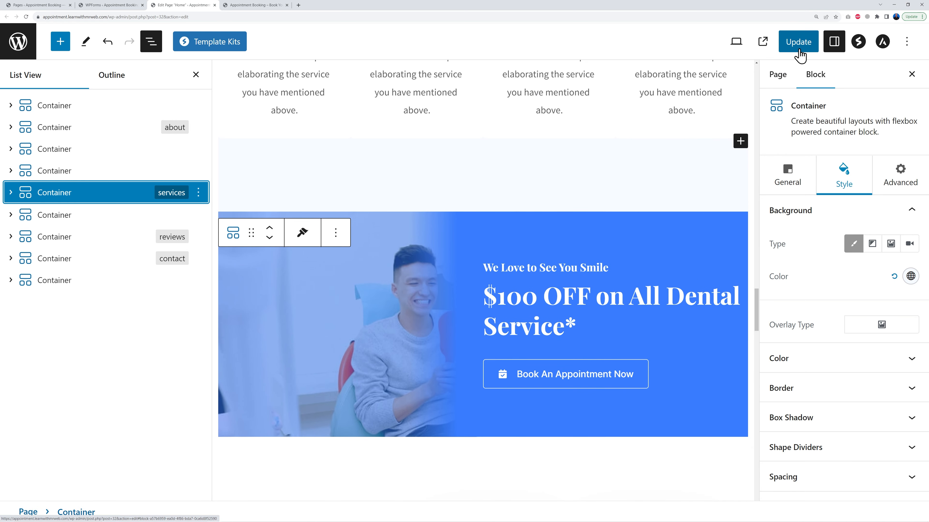
left_click(107, 42)
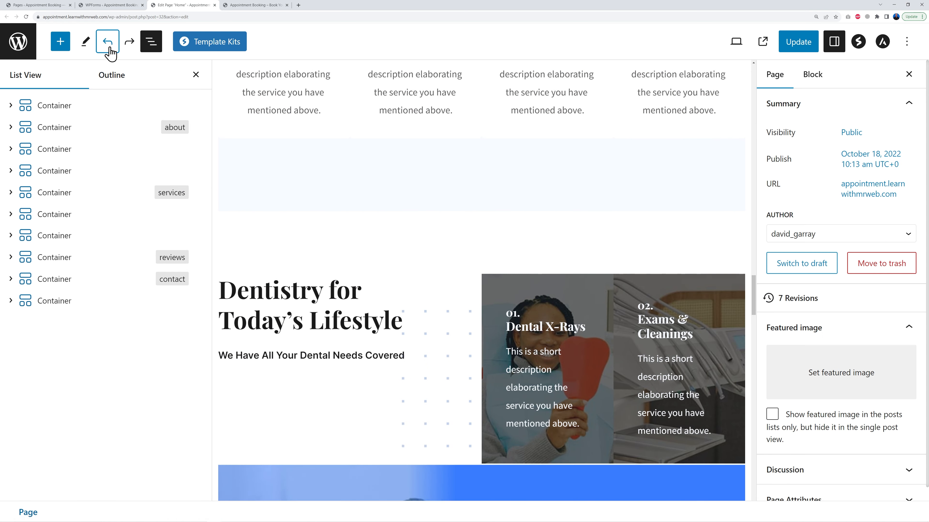
left_click(108, 46)
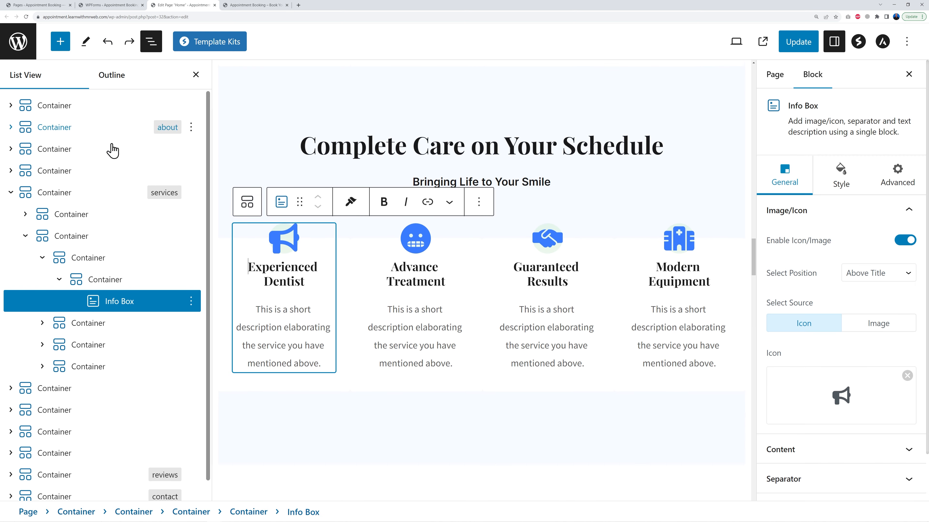
scroll(402, 403, "down", 5)
scroll(418, 400, "down", 6)
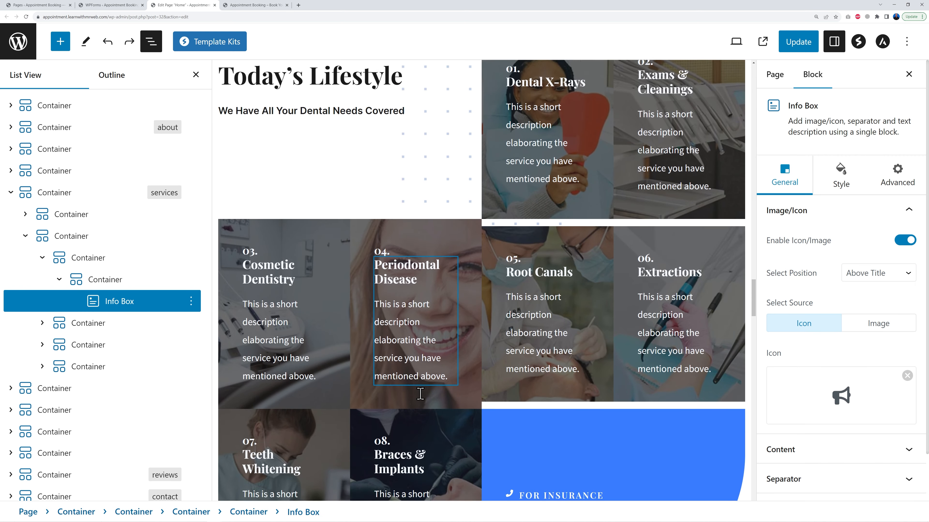
Inspect the background images of the dental service tiles and scroll to the booking banner below them
left_click(201, 80)
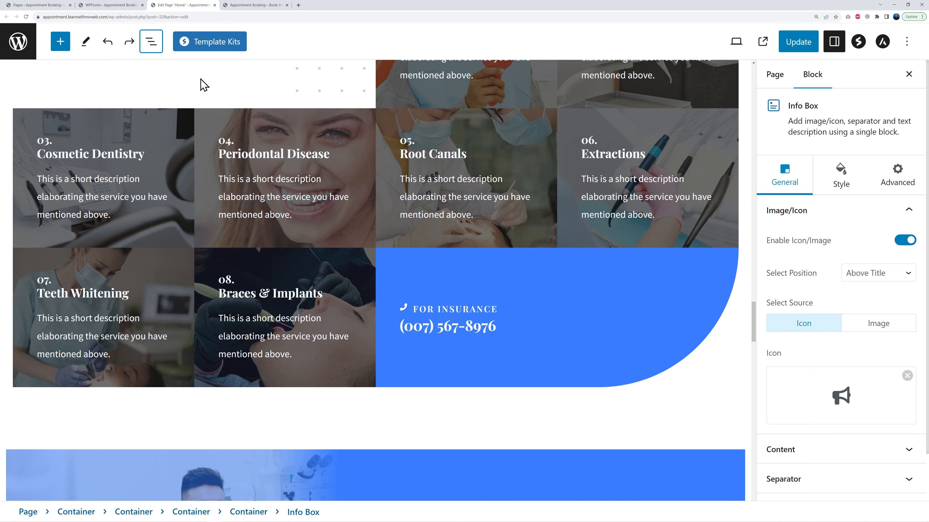
scroll(577, 327, "up", 5)
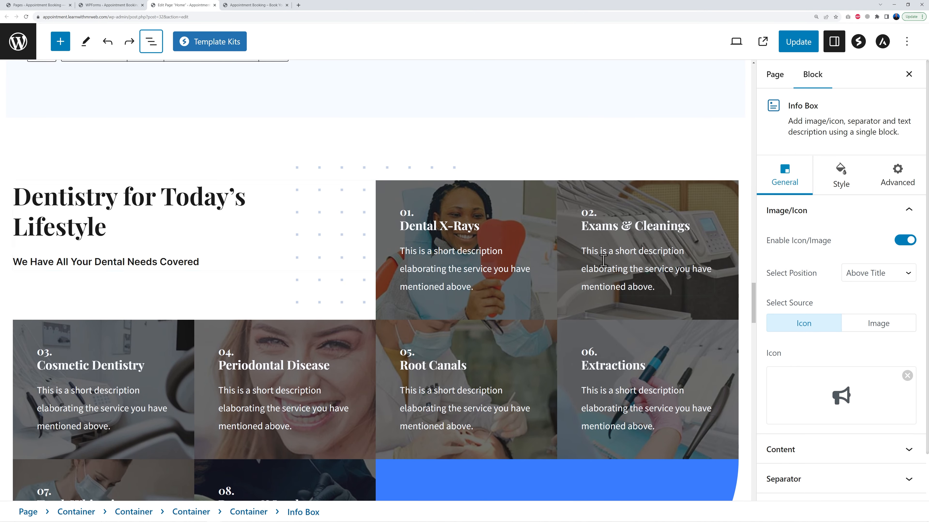
left_click(475, 197)
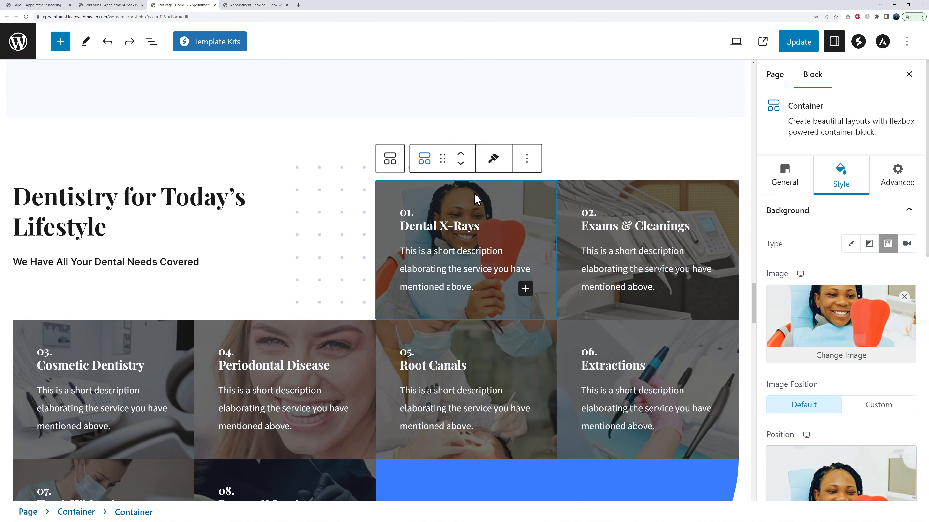
left_click(442, 229)
left_click(736, 230)
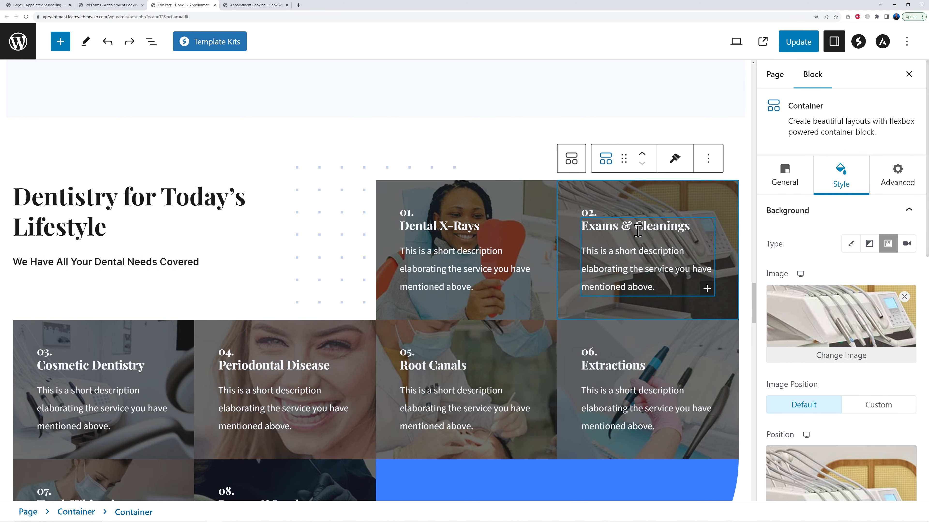
scroll(483, 417, "down", 3)
scroll(287, 352, "down", 5)
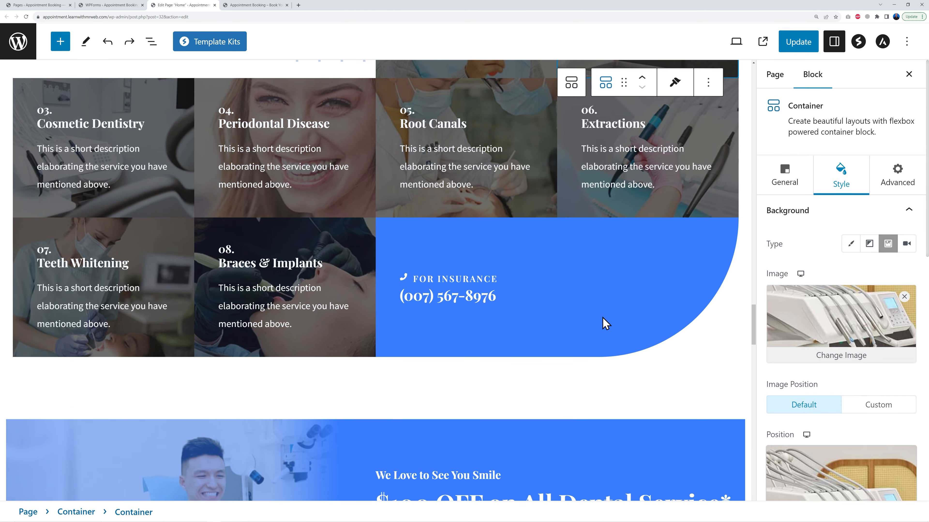
scroll(607, 324, "down", 7)
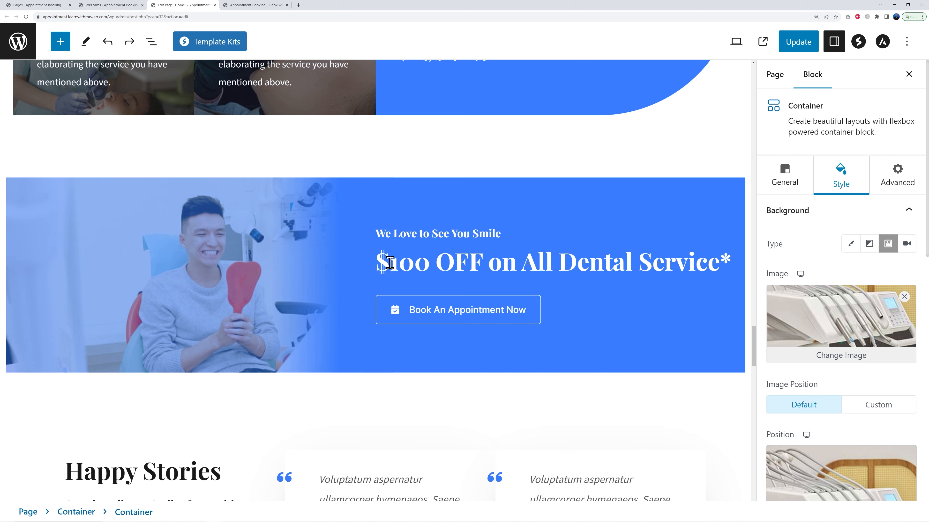
scroll(515, 367, "down", 1)
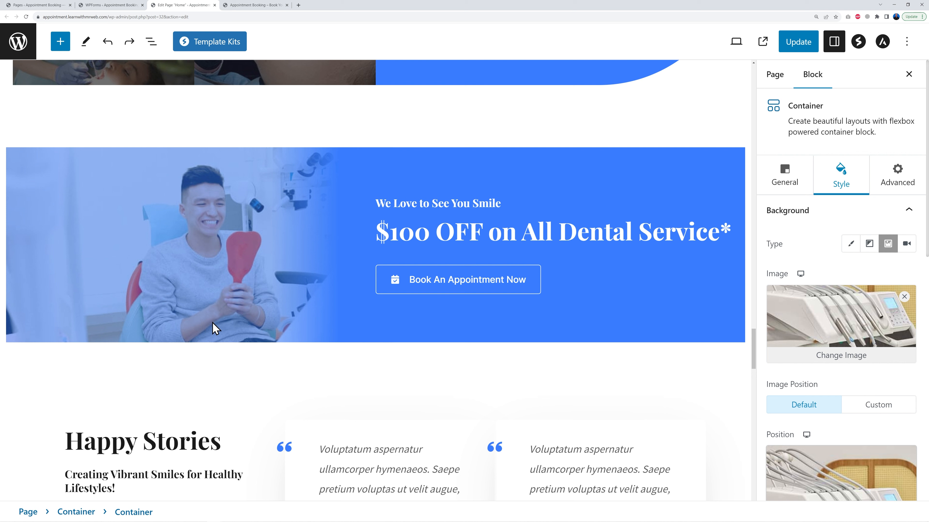
Replace the Book An Appointment Now button's icon with the Calendar Plus icon from the icon library
left_click(509, 286)
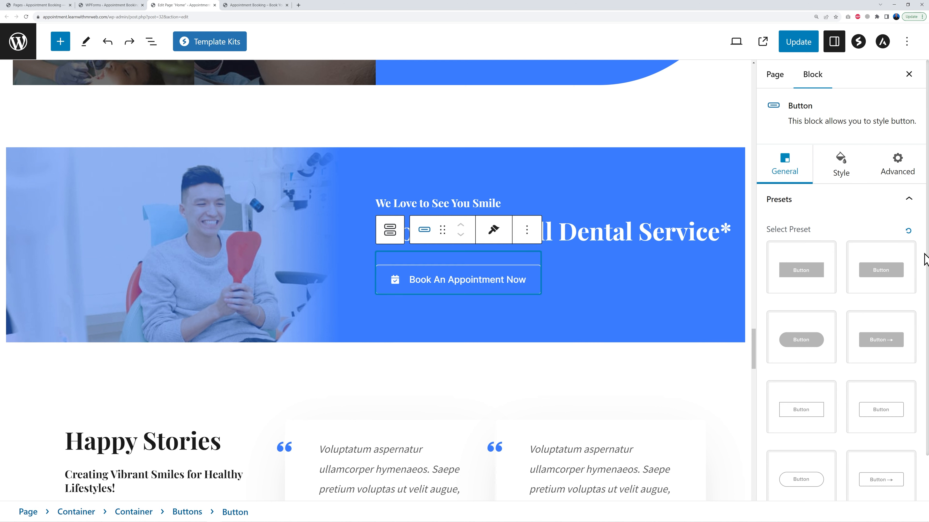
scroll(923, 259, "down", 1)
left_click(910, 486)
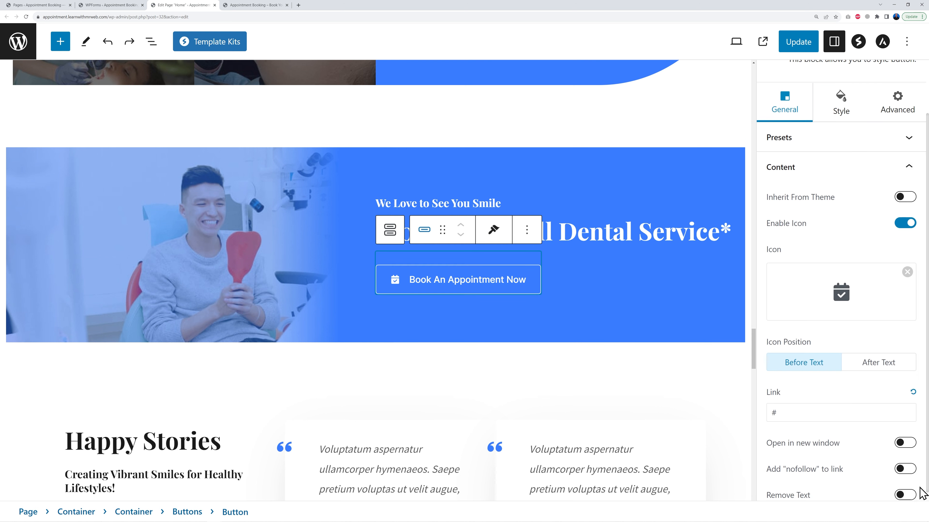
left_click(841, 285)
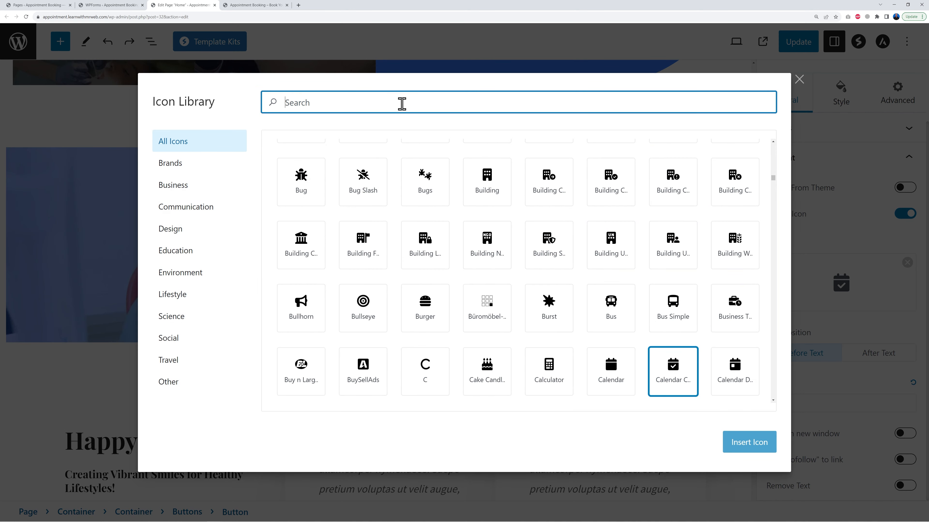
type("calendar")
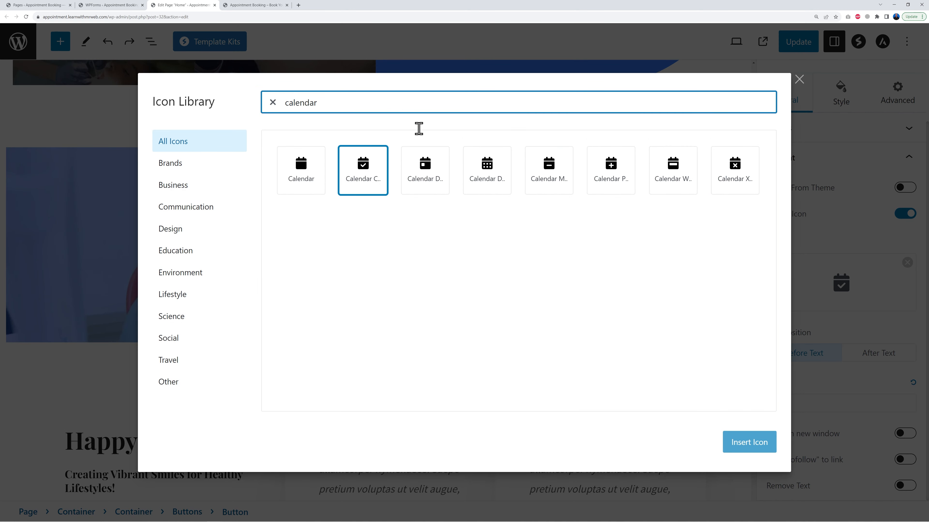
left_click(489, 176)
left_click(610, 170)
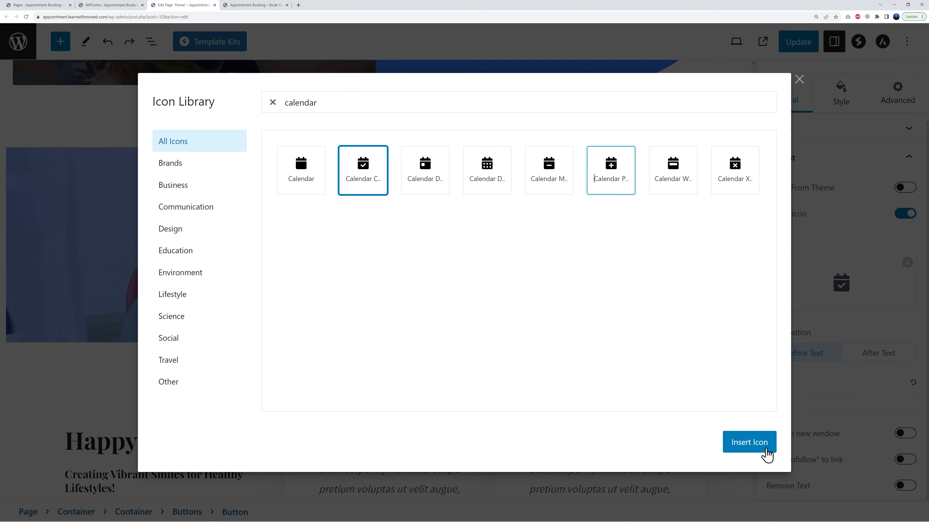
left_click(749, 442)
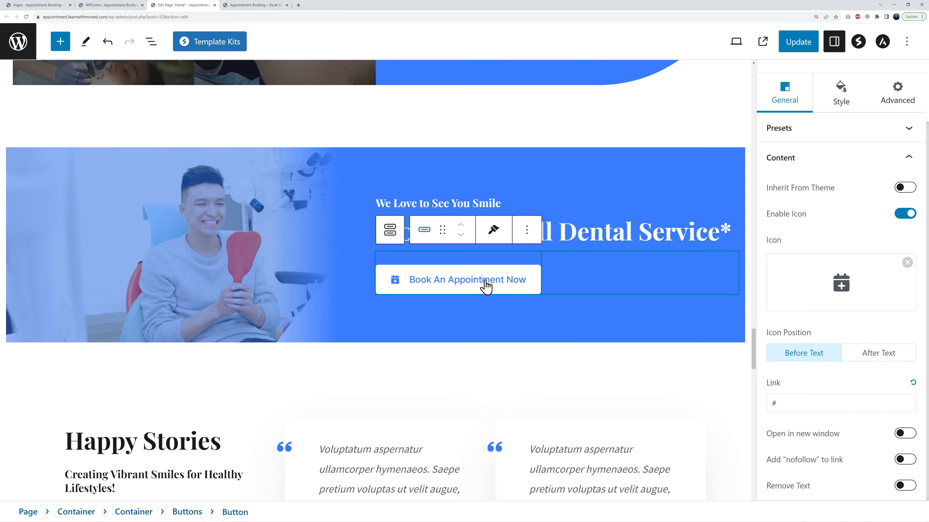
Copy the link address of the Appointment Form page from the Pages list
left_click(126, 6)
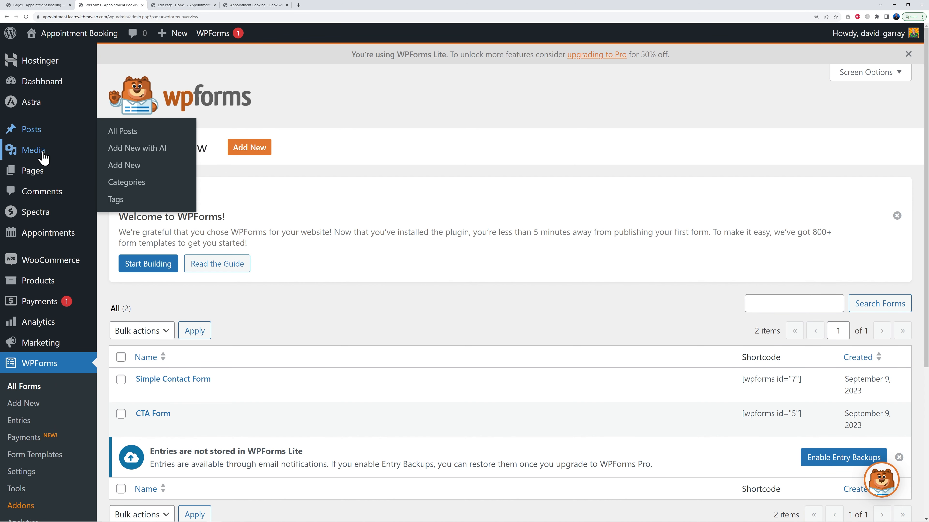
left_click(42, 175)
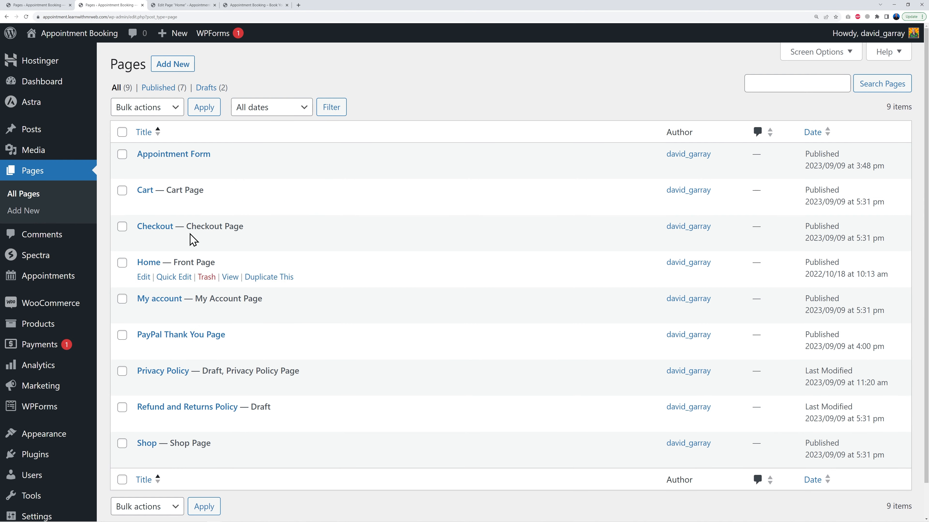
right_click(230, 169)
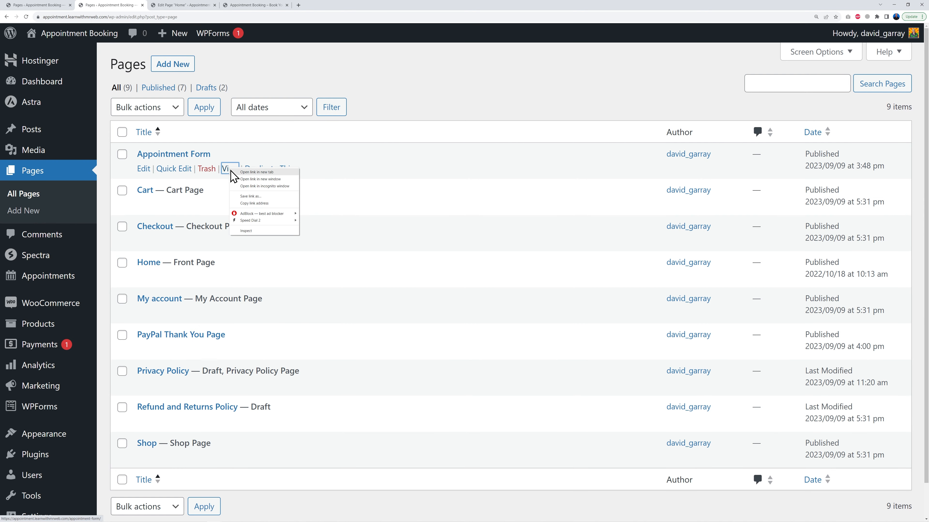
left_click(266, 209)
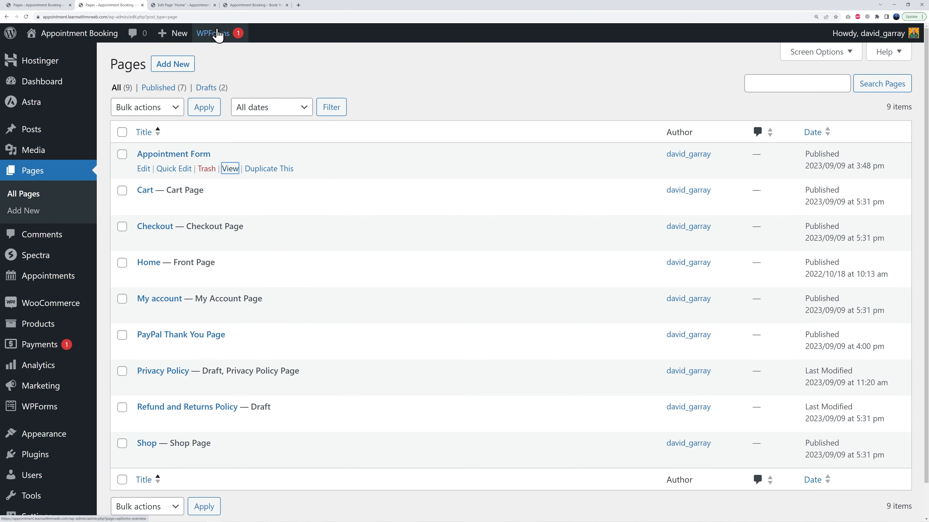
Paste the Appointment Form page URL as the button's link and update the page
left_click(193, 6)
left_click(782, 402)
type("https://appointment.learnwithmrweb.com/appointment-form/")
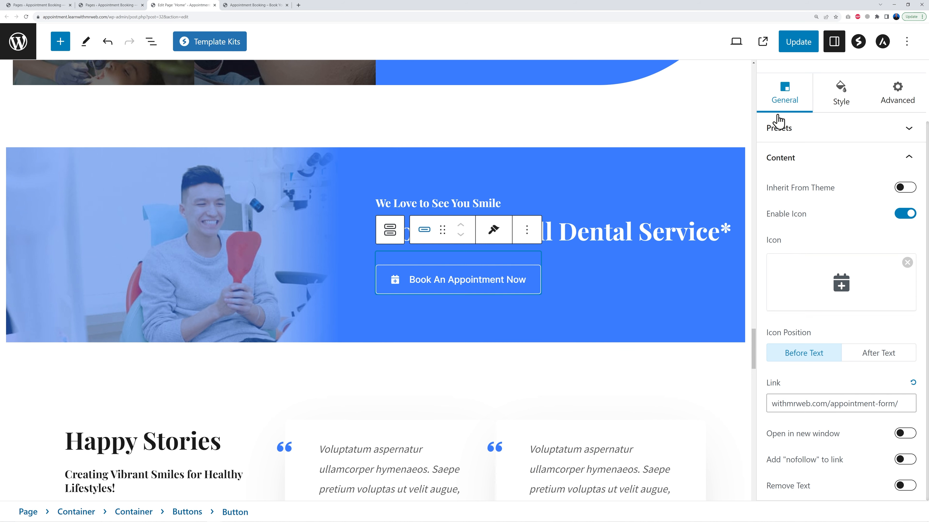
left_click(791, 46)
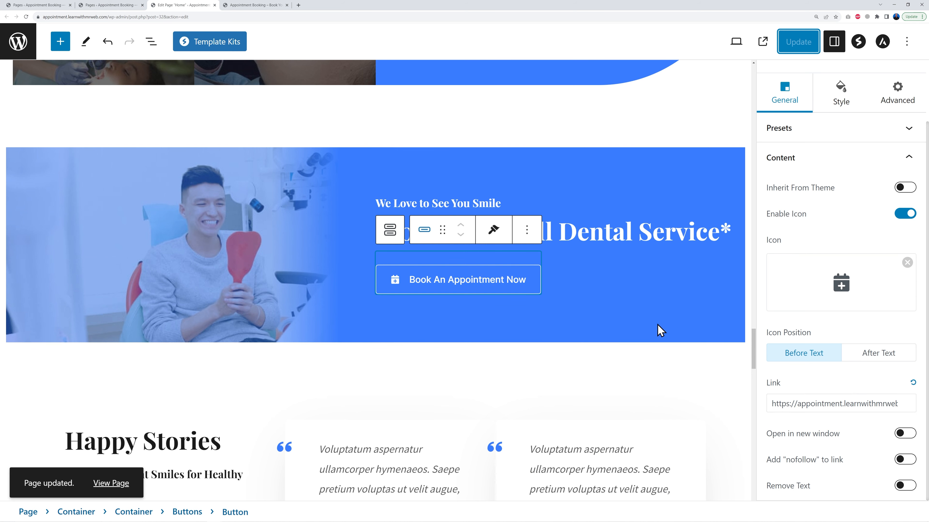
Scroll down to examine the contact details and Book Your Appointment form section
scroll(658, 337, "down", 10)
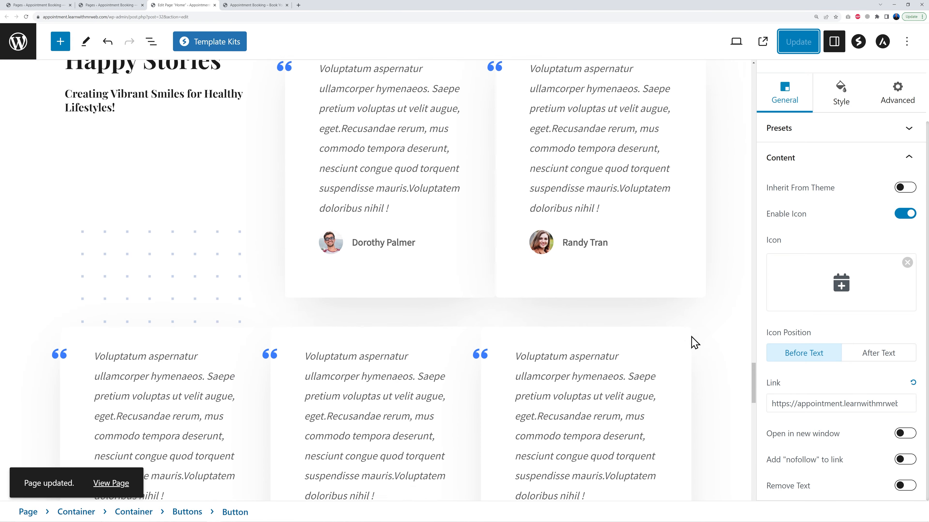
scroll(695, 343, "down", 10)
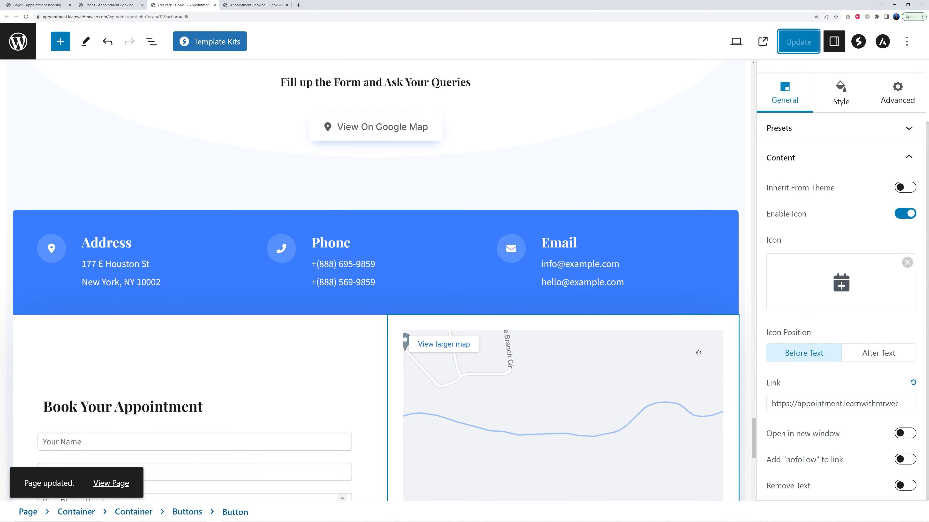
scroll(746, 353, "up", 3)
scroll(745, 353, "down", 5)
scroll(745, 353, "down", 3)
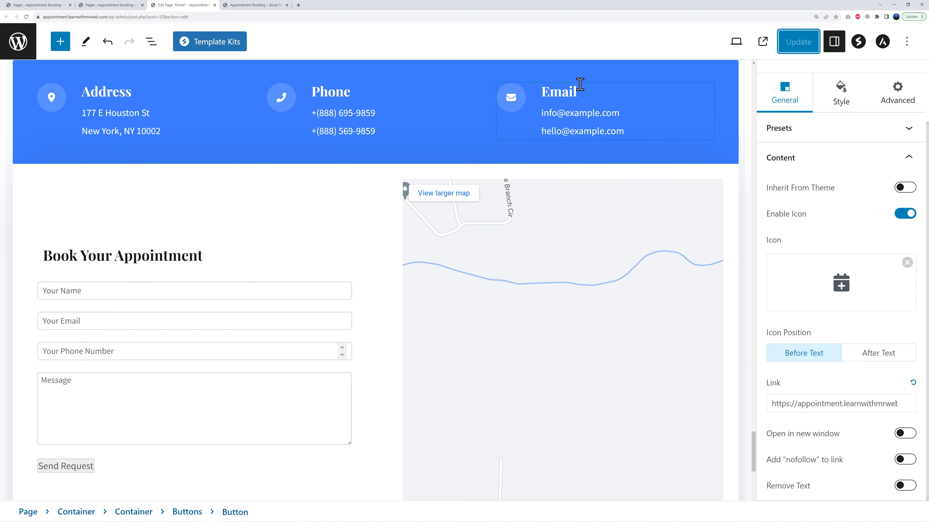
double_click(116, 112)
triple_click(109, 114)
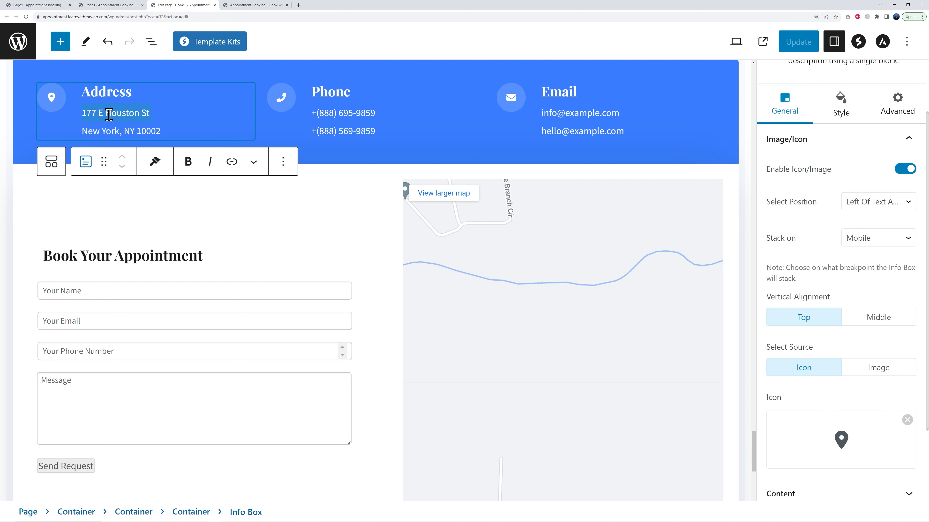
left_click(369, 230)
scroll(371, 256, "down", 3)
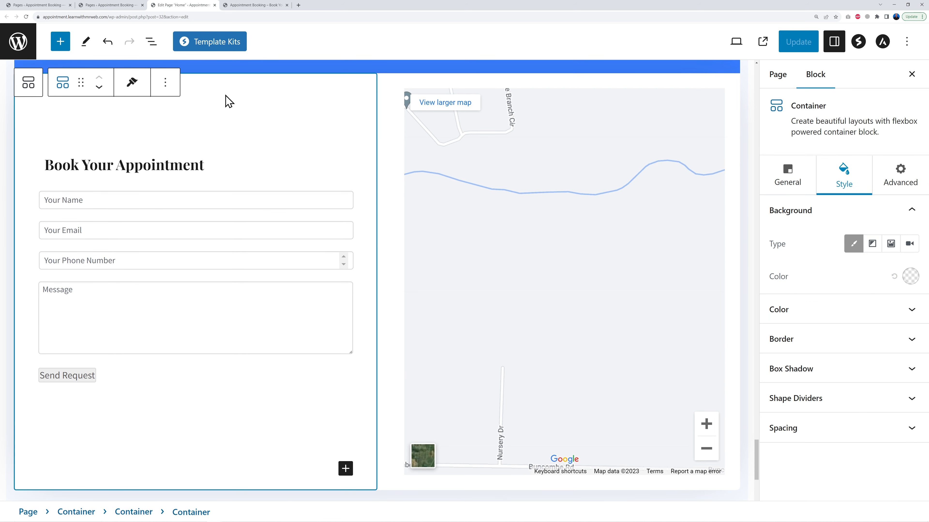
scroll(280, 356, "up", 3)
scroll(270, 317, "down", 2)
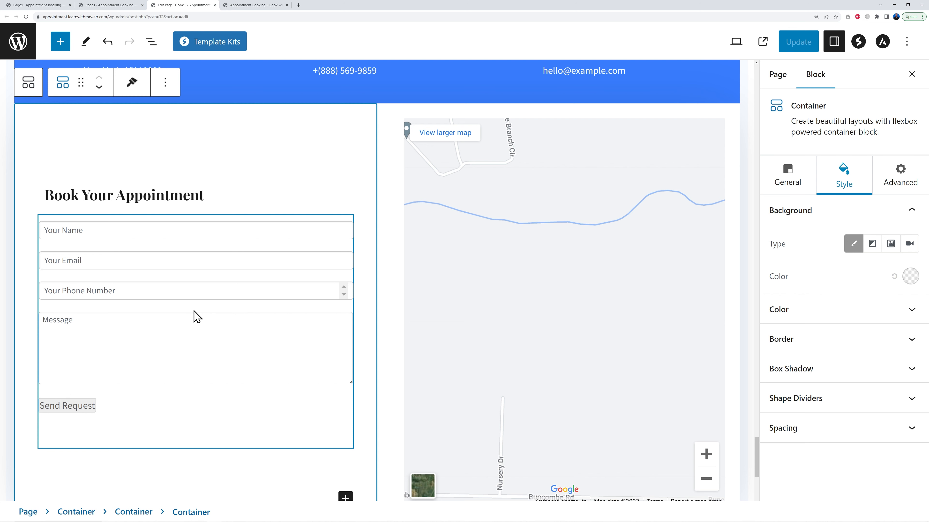
Try to switch the embedded form to Simple Contact Form
left_click(182, 223)
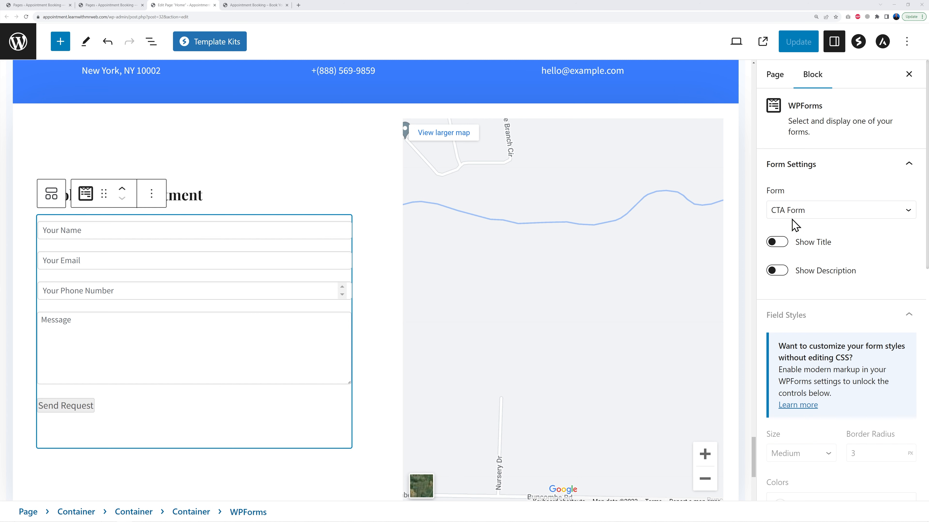
left_click(880, 212)
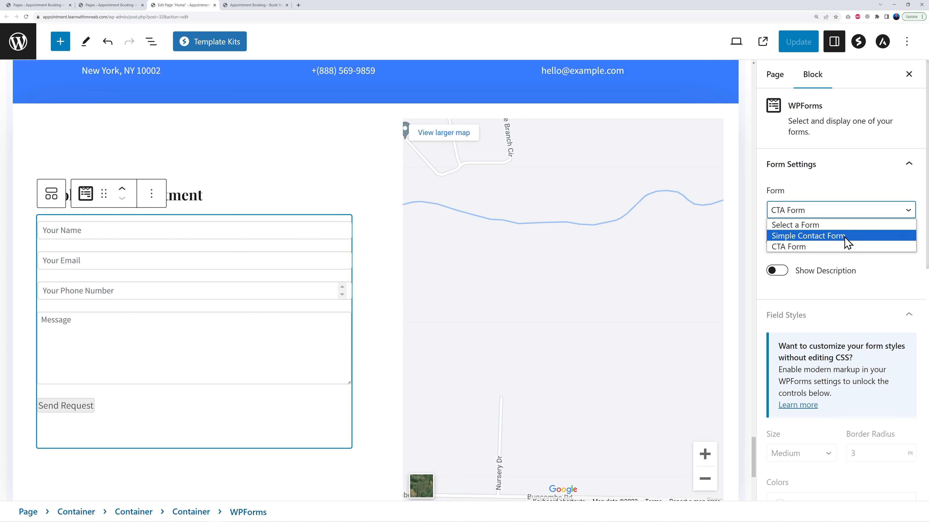
left_click(847, 247)
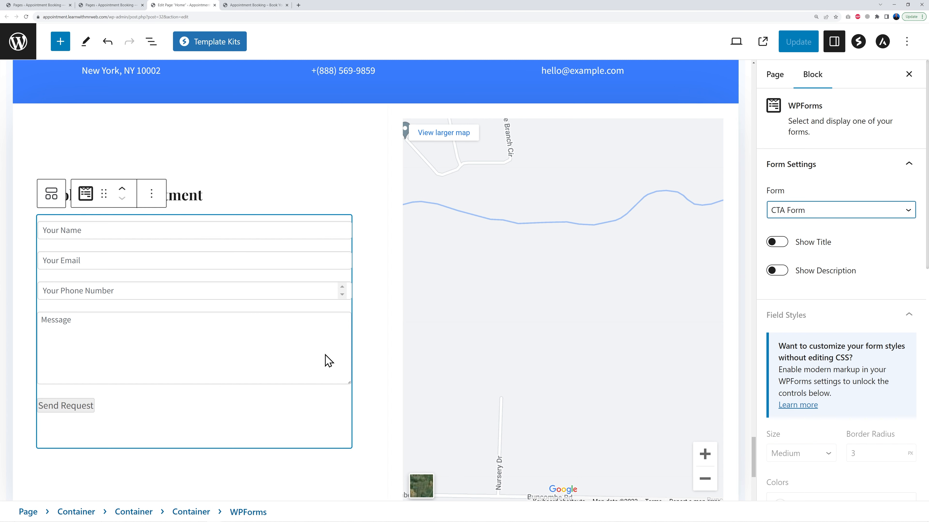
Delete the WPForms block under the Book Your Appointment heading
left_click(150, 47)
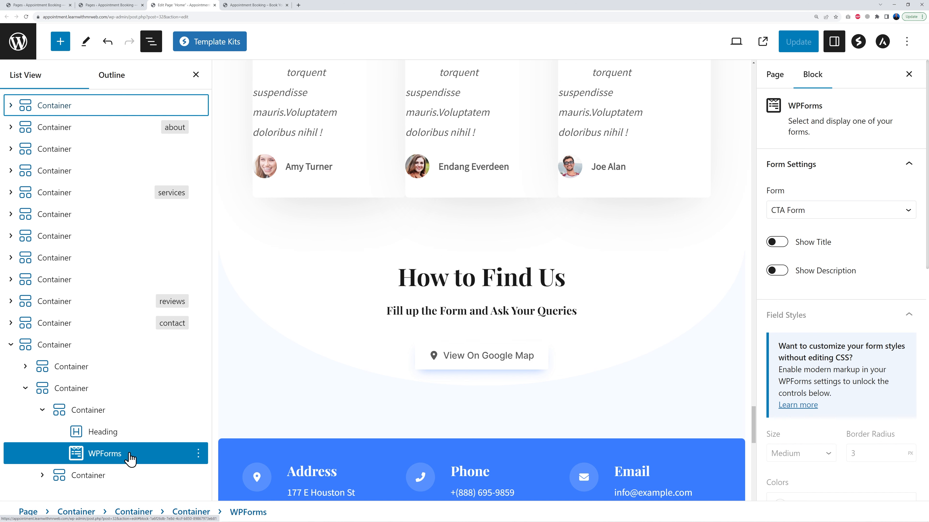
left_click(198, 453)
left_click(221, 426)
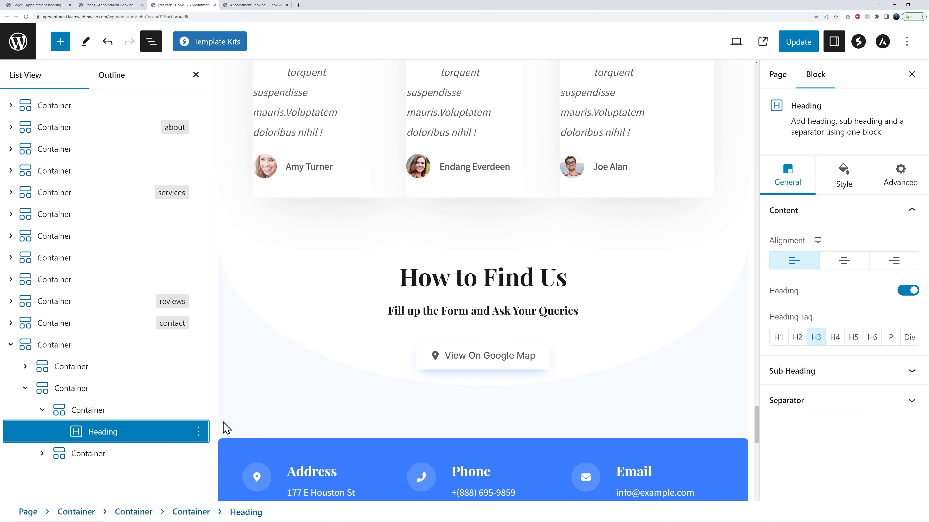
left_click(196, 75)
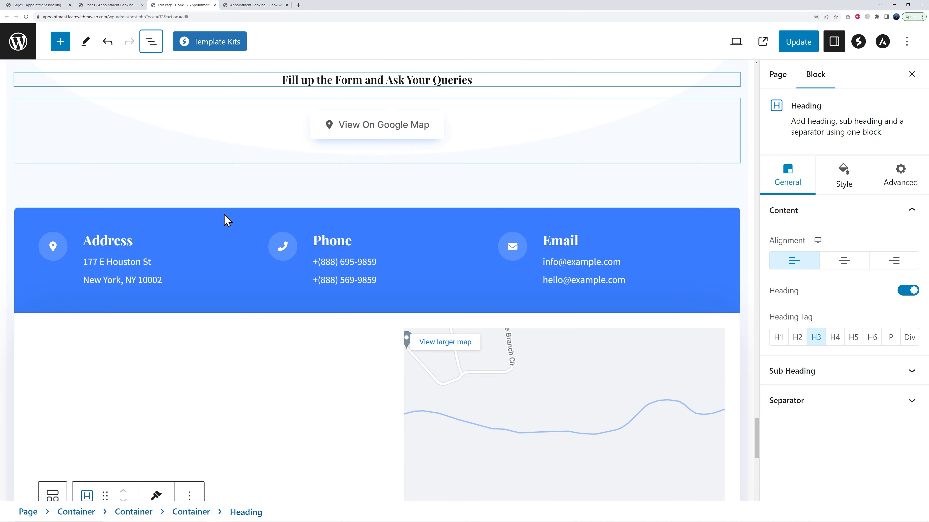
Insert a Shortcode block below the Book Your Appointment heading
scroll(321, 406, "down", 3)
scroll(198, 366, "down", 1)
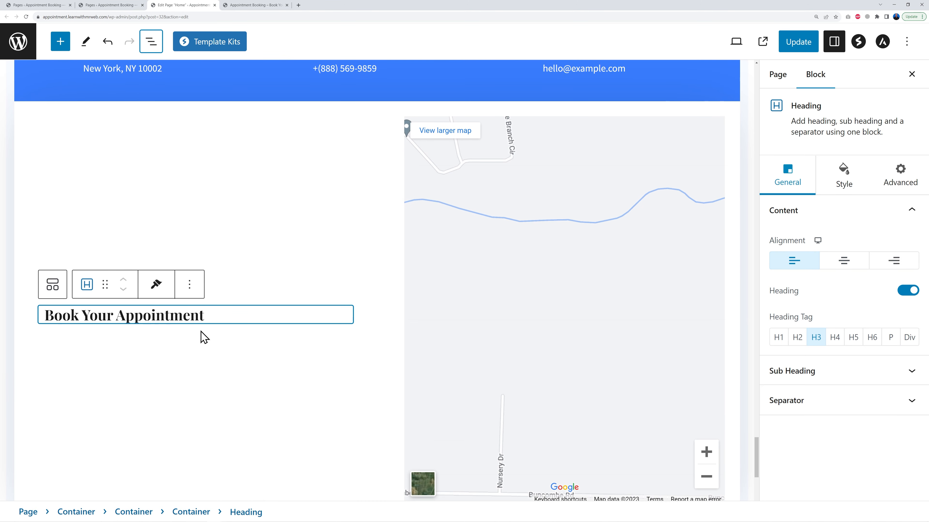
left_click(213, 318)
left_click(266, 345)
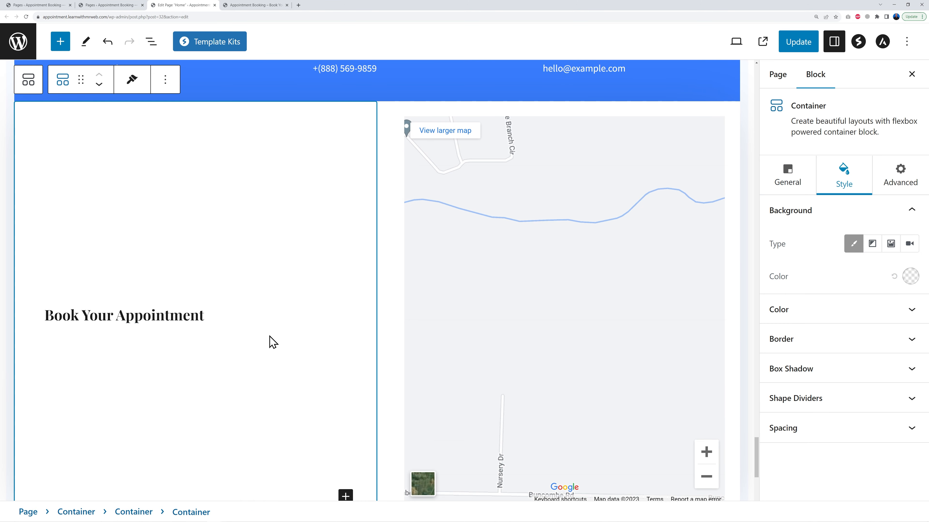
scroll(345, 421, "down", 2)
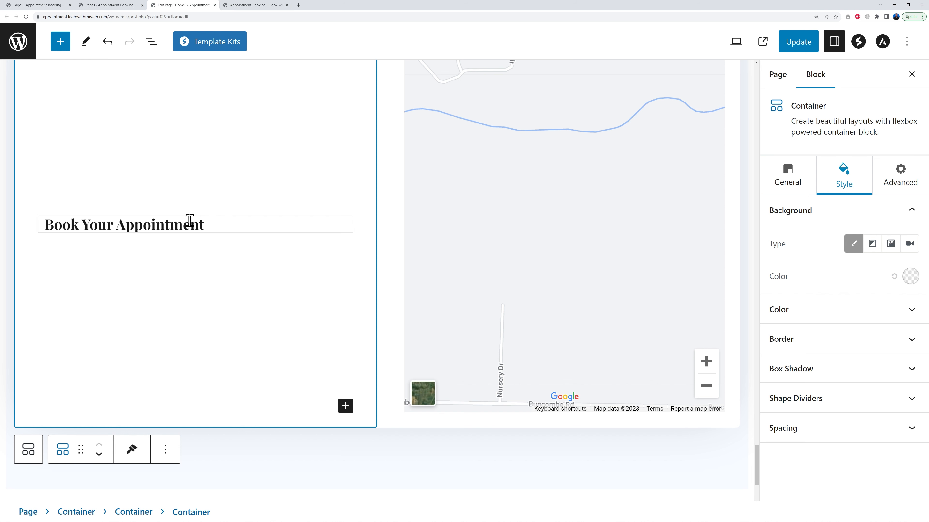
left_click(345, 407)
scroll(346, 415, "down", 2)
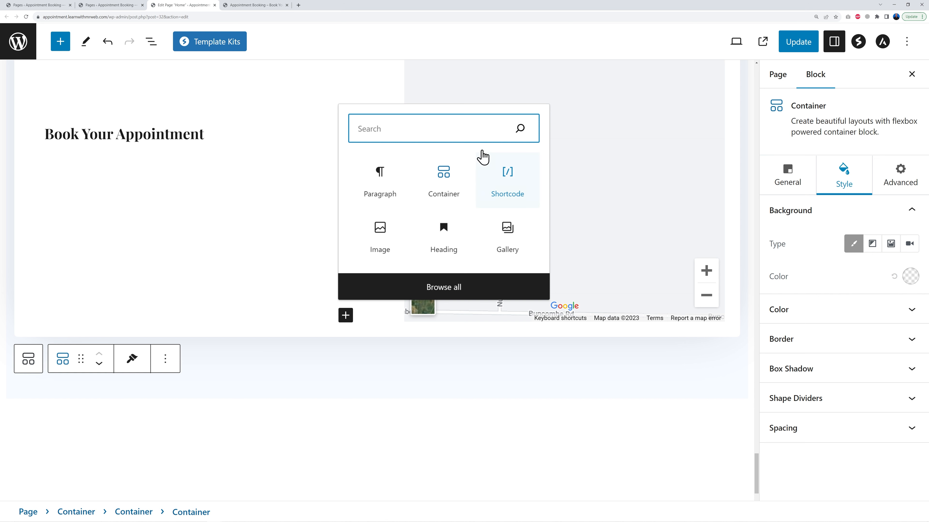
type("short")
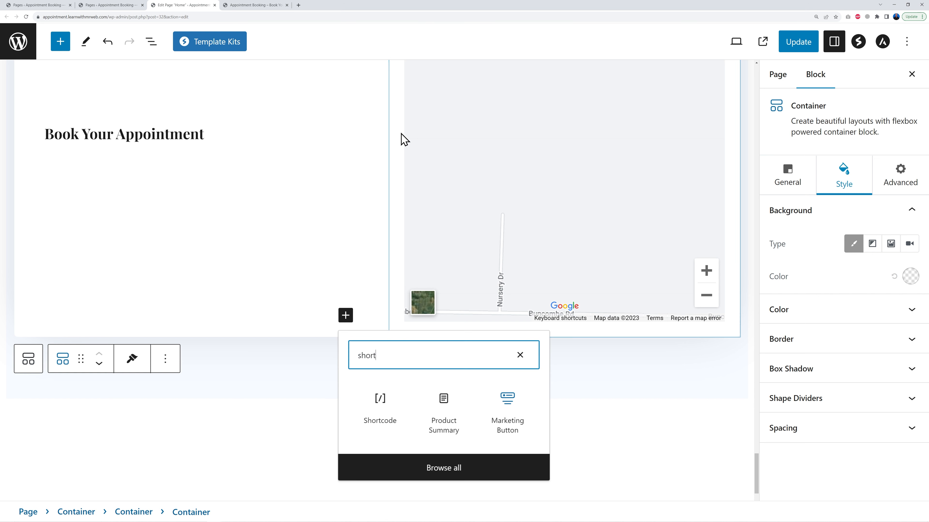
left_click(389, 414)
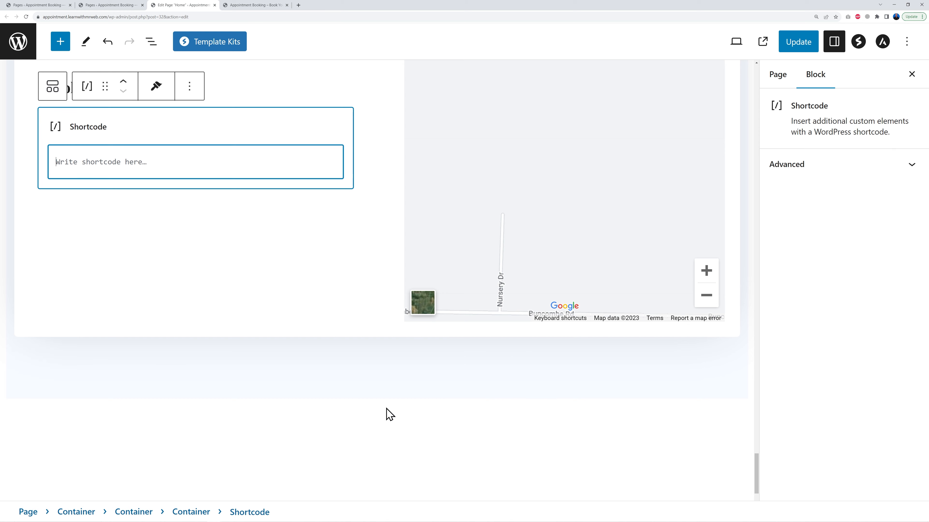
scroll(220, 221, "up", 4)
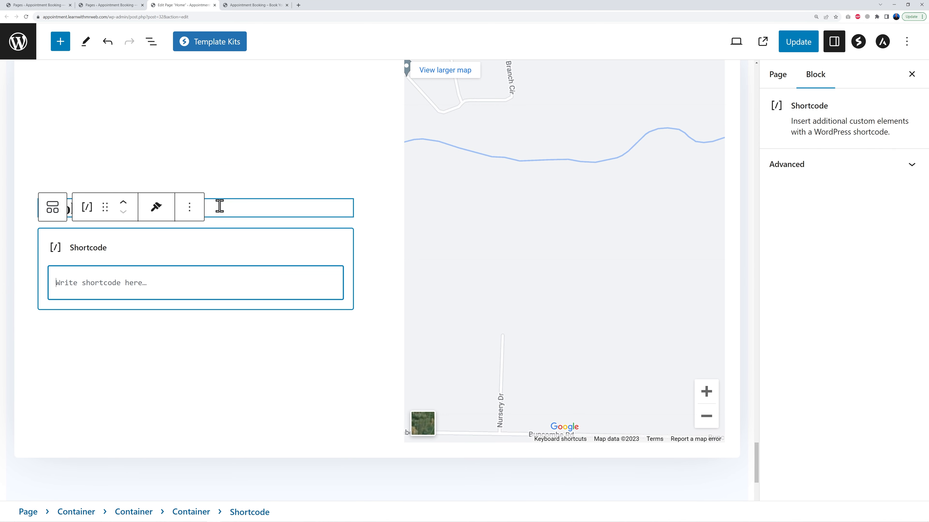
left_click(221, 208)
left_click(230, 248)
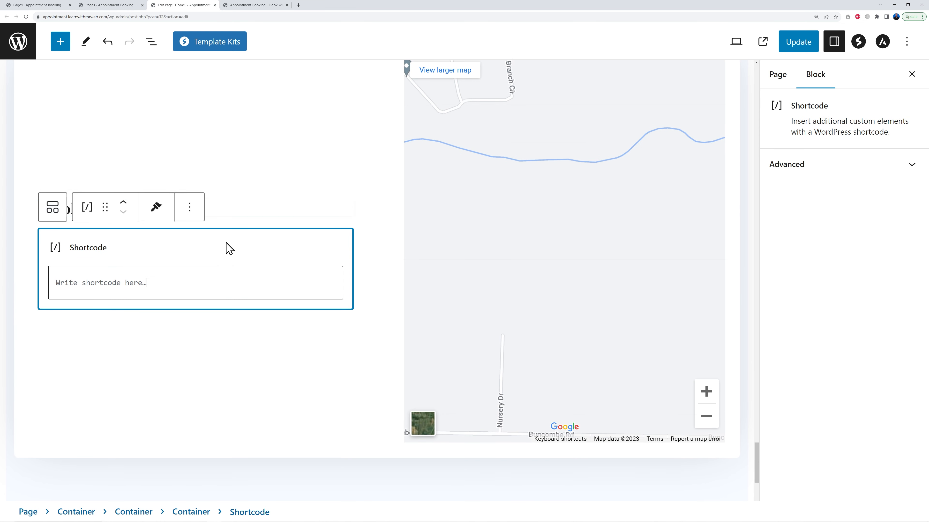
left_click(216, 282)
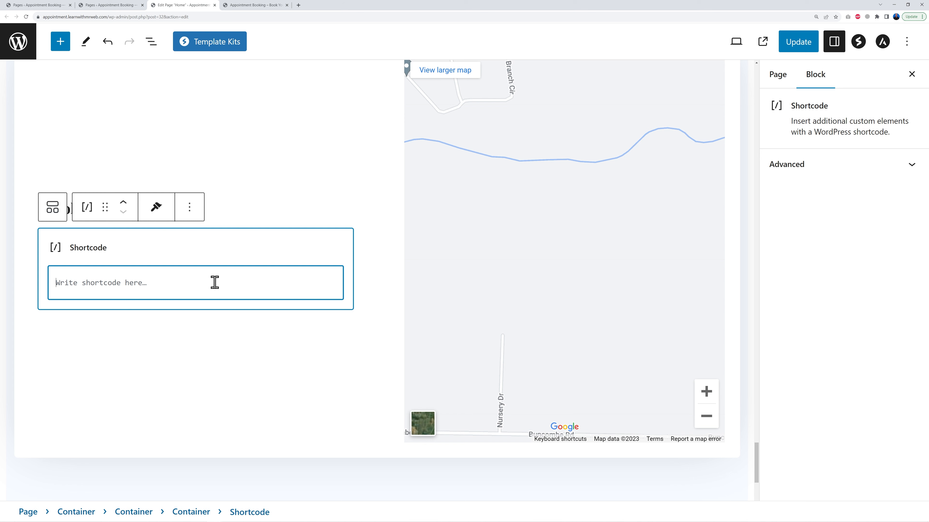
Copy the Appointment Form shortcode from the Appointments Shortcodes list
left_click(124, 5)
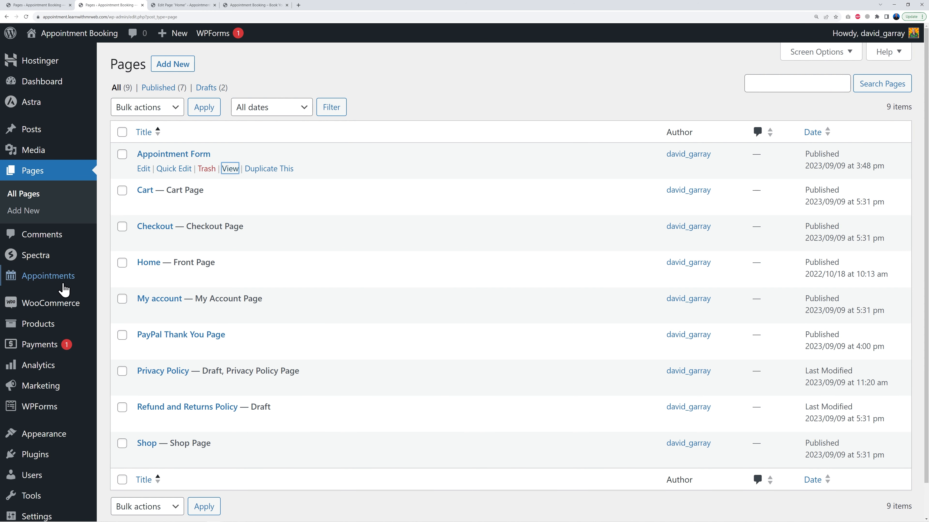
mouse_move(62, 287)
left_click(144, 438)
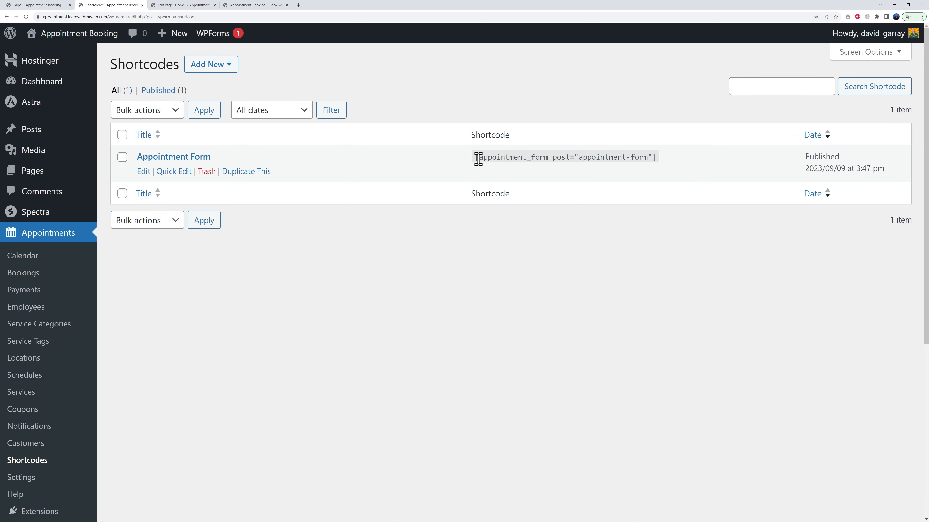
left_click_drag(476, 158, 652, 163)
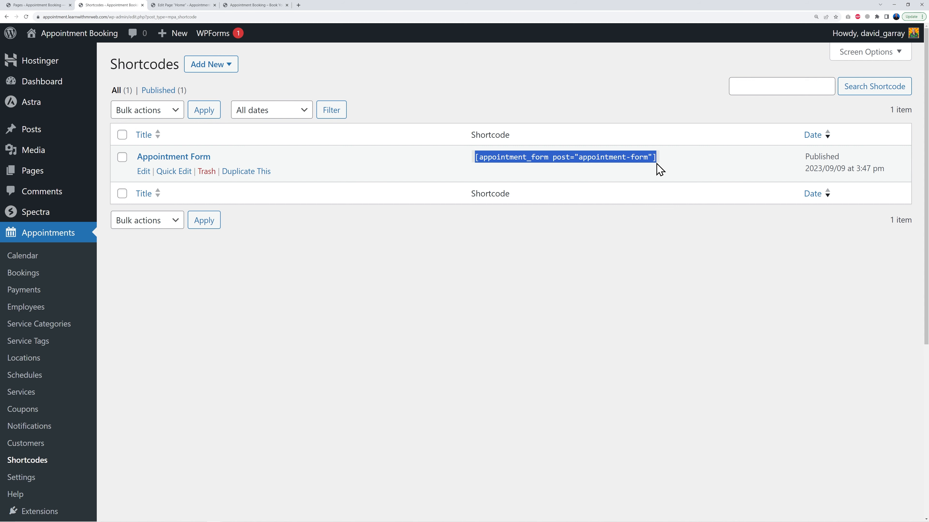
Paste the copied shortcode into the Shortcode block and update the page
left_click(198, 6)
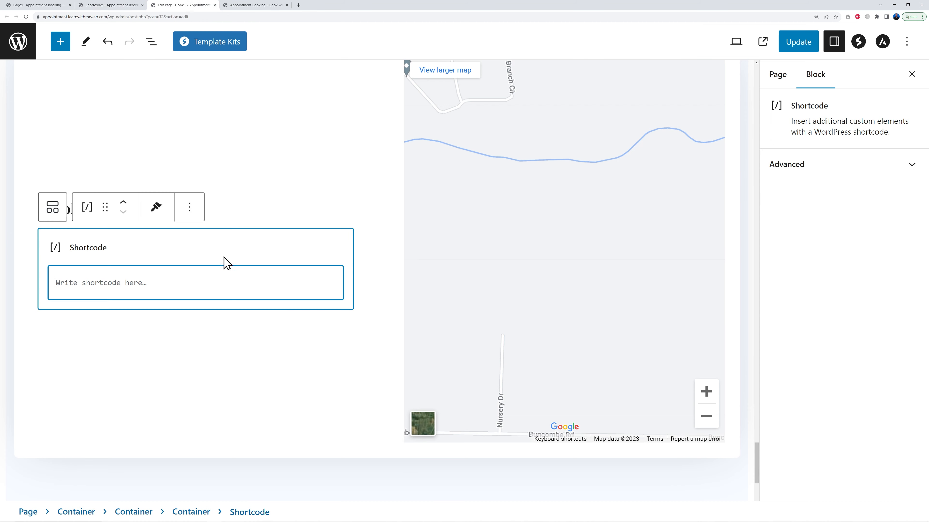
type("[appointment_form post=\"appointment-form\"]")
left_click(790, 46)
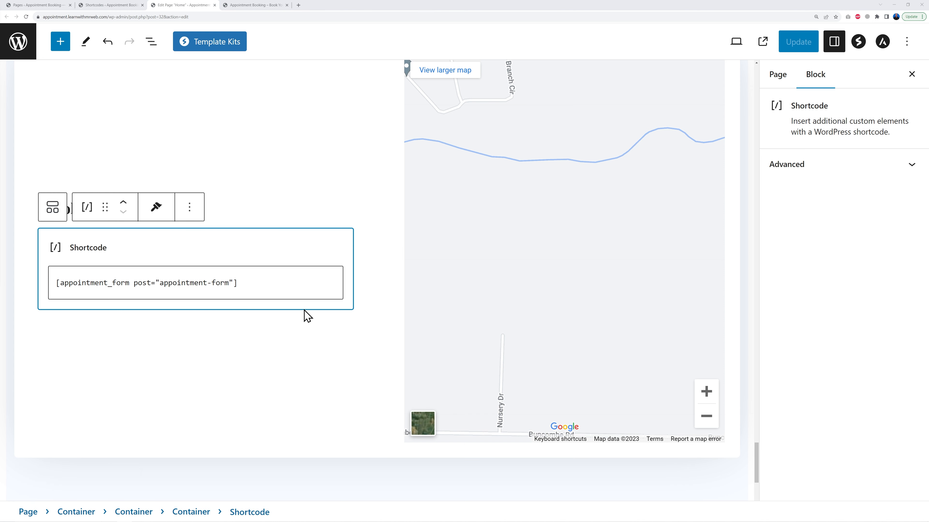
Set the Google Maps block's address to 123, St Stephen Green
scroll(330, 351, "up", 2)
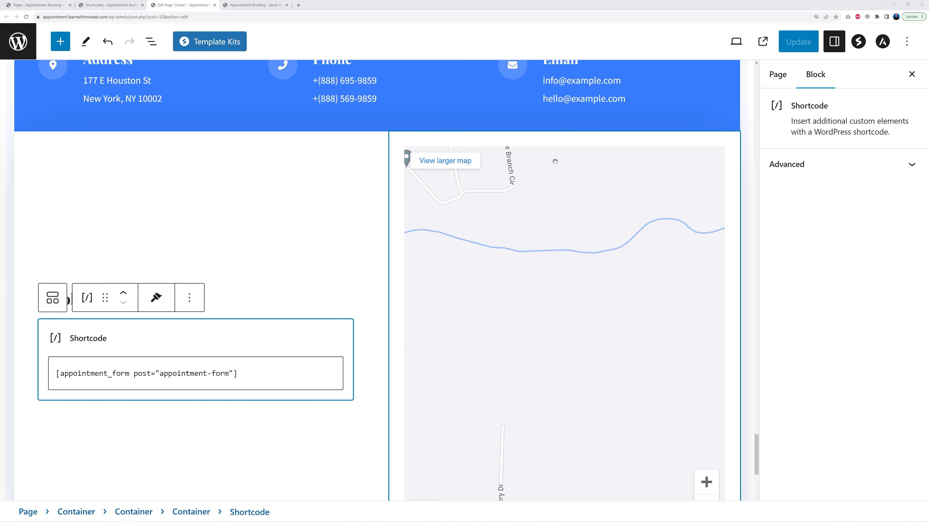
left_click(552, 146)
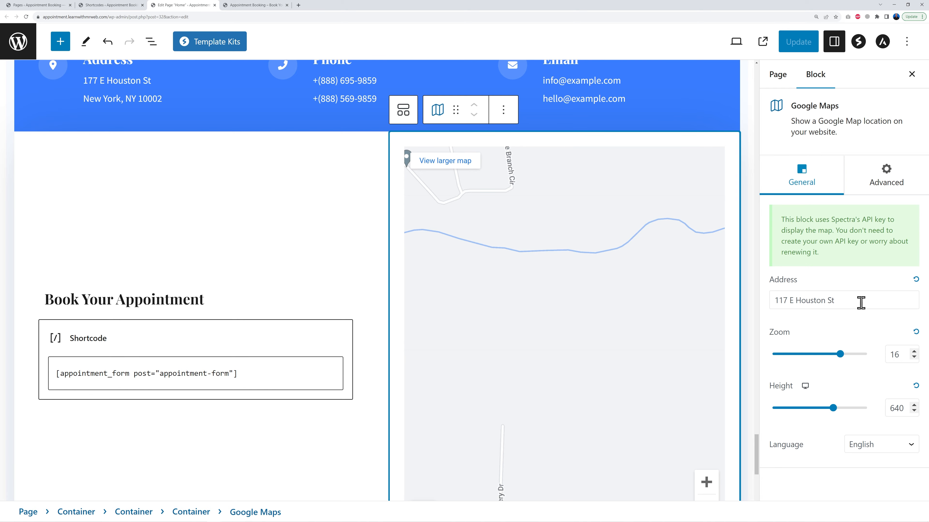
left_click_drag(863, 302, 779, 318)
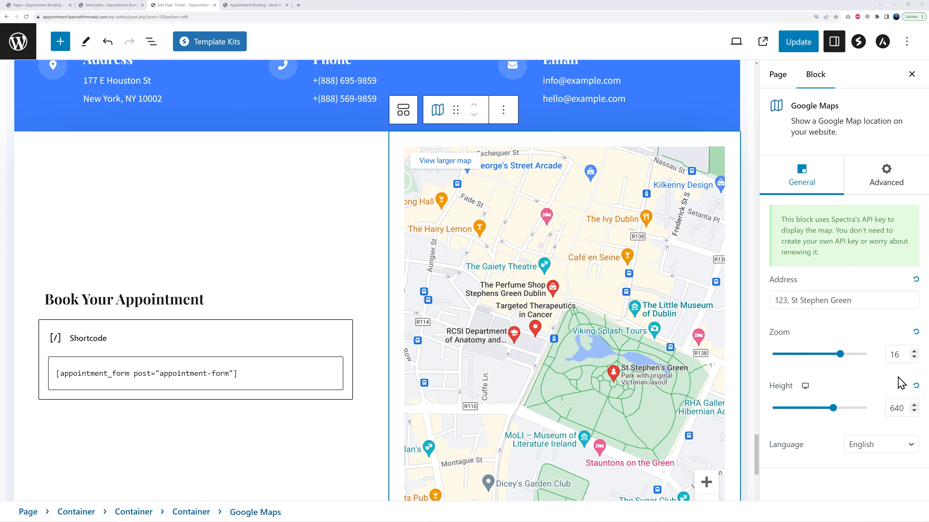
scroll(753, 393, "down", 3)
scroll(754, 394, "up", 3)
scroll(753, 394, "down", 3)
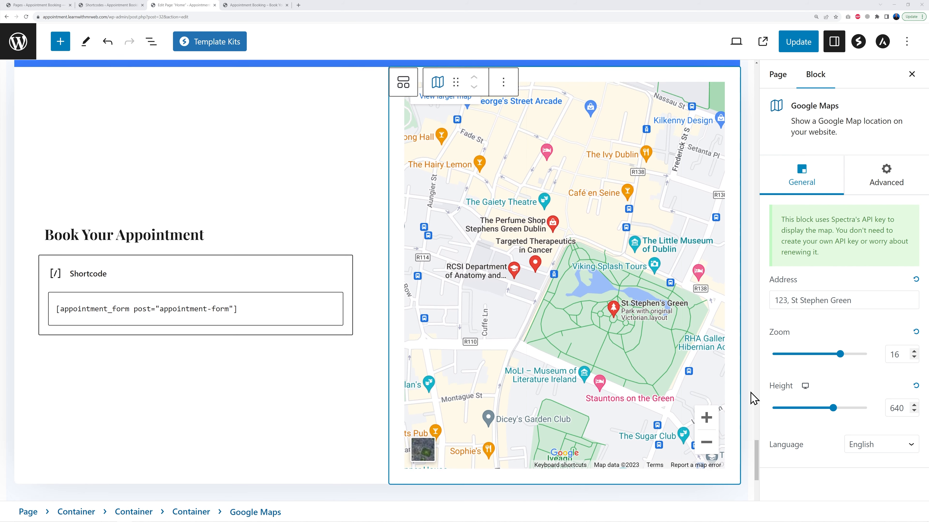
Try different zoom levels on the map, set it to 16 and update the page
left_click(914, 352)
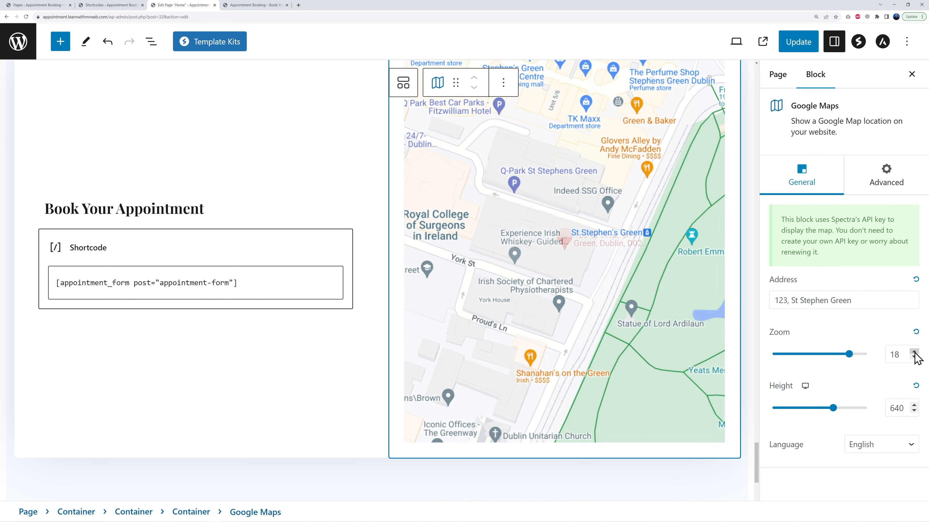
left_click(914, 358)
left_click(914, 358)
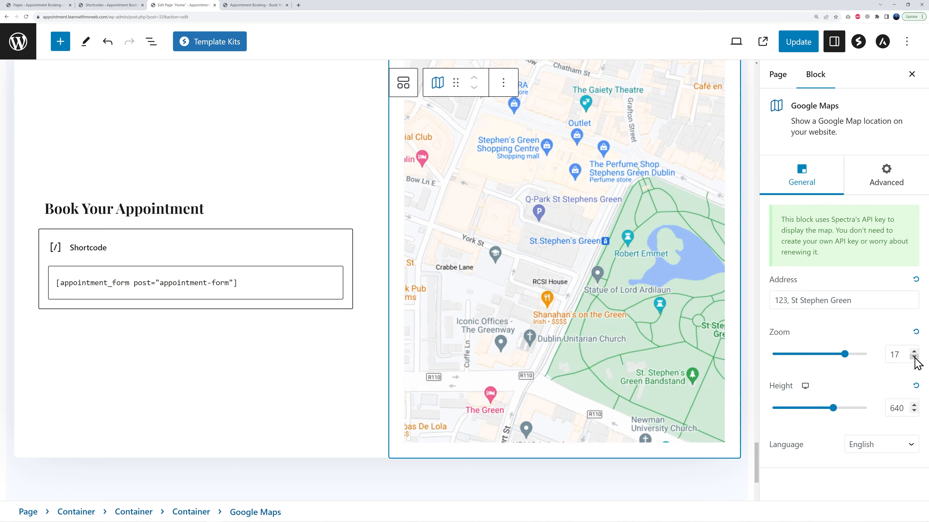
left_click(914, 358)
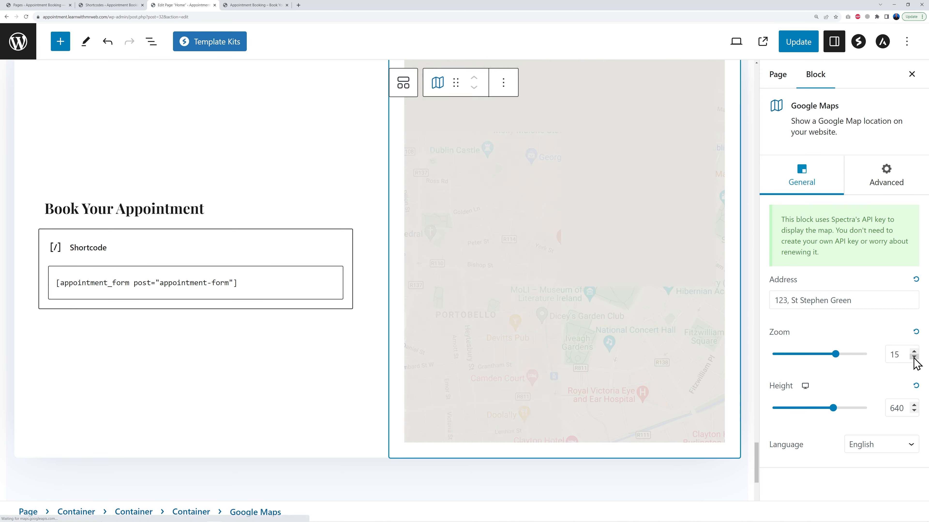
left_click(914, 358)
left_click(914, 352)
left_click(914, 352)
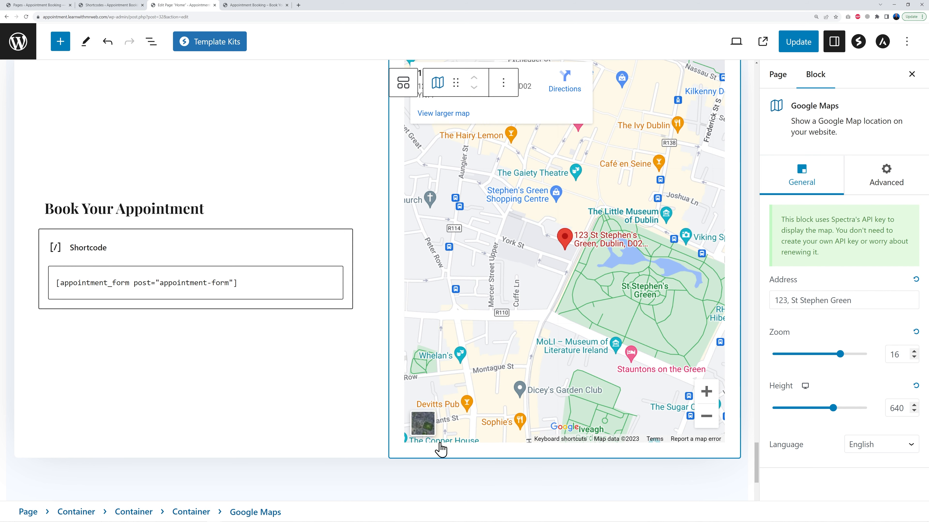
left_click(798, 43)
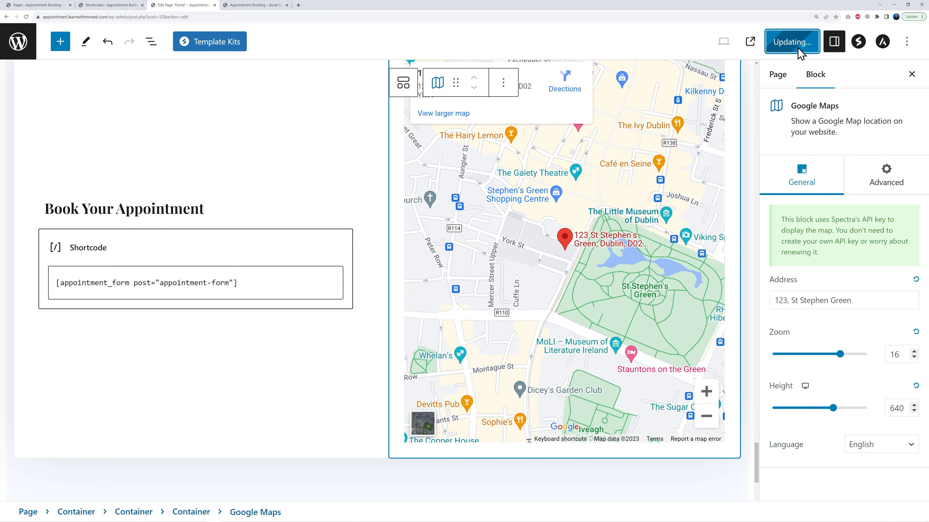
Scroll through the live homepage to review the updated sections
left_click(249, 6)
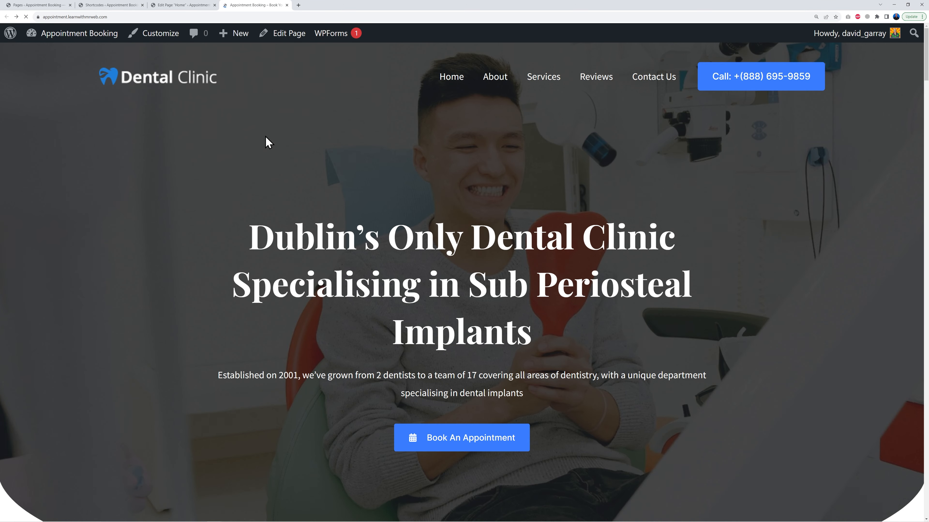
scroll(601, 325, "down", 3)
scroll(740, 322, "down", 8)
scroll(841, 326, "down", 2)
scroll(622, 311, "down", 3)
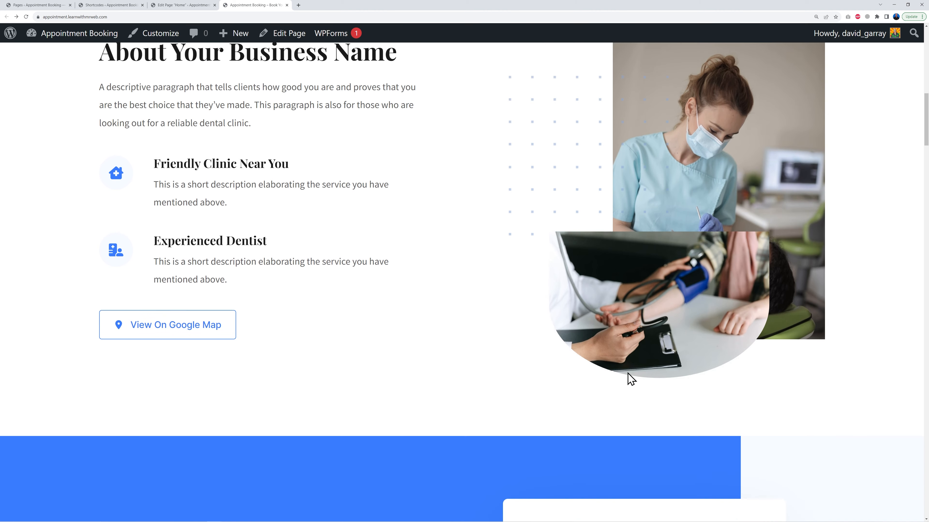
scroll(854, 354, "down", 8)
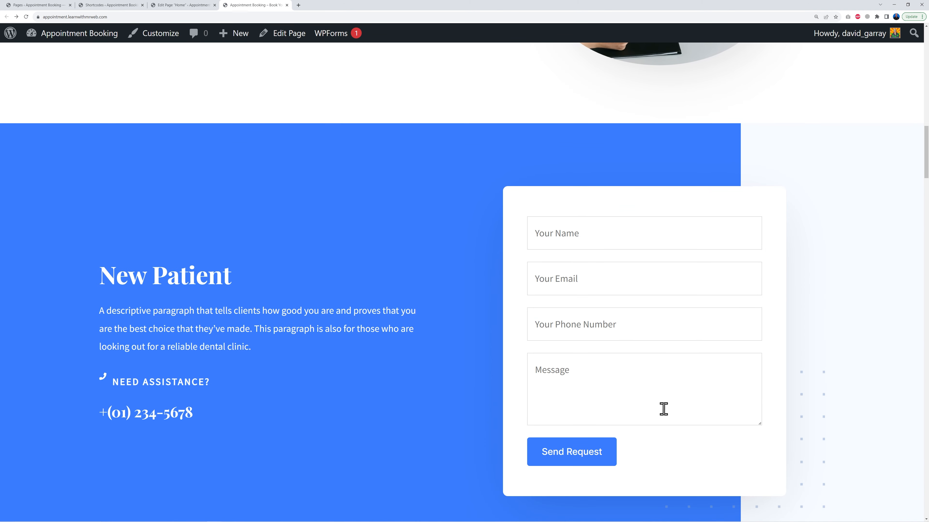
scroll(877, 414, "down", 2)
scroll(874, 413, "down", 10)
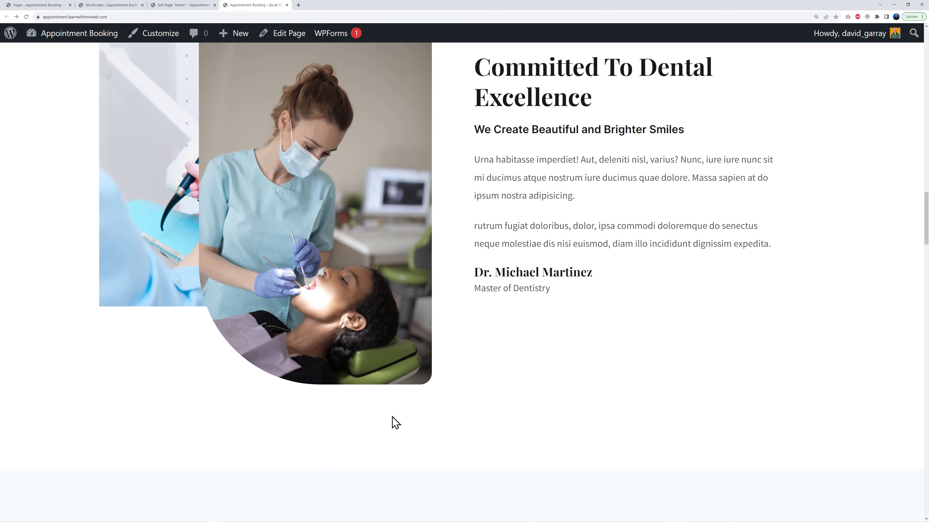
scroll(809, 398, "down", 20)
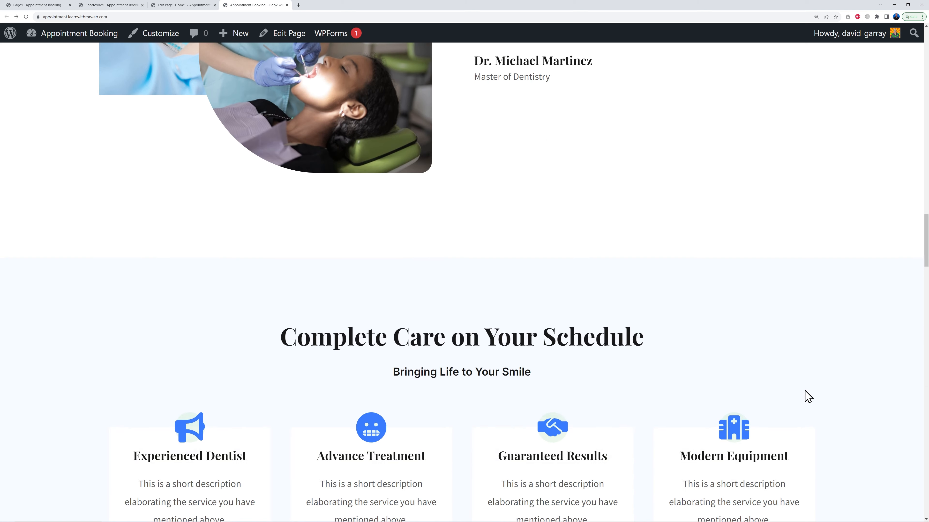
scroll(811, 403, "down", 1)
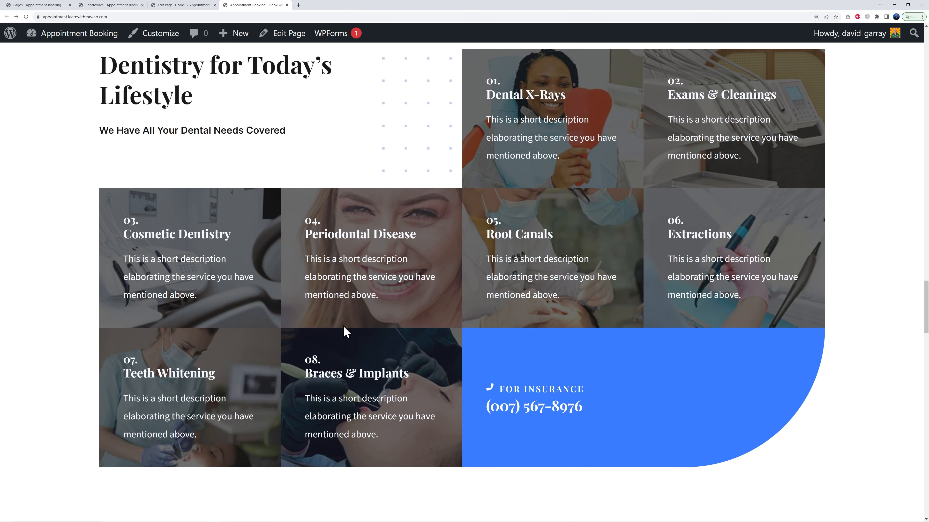
scroll(774, 416, "down", 10)
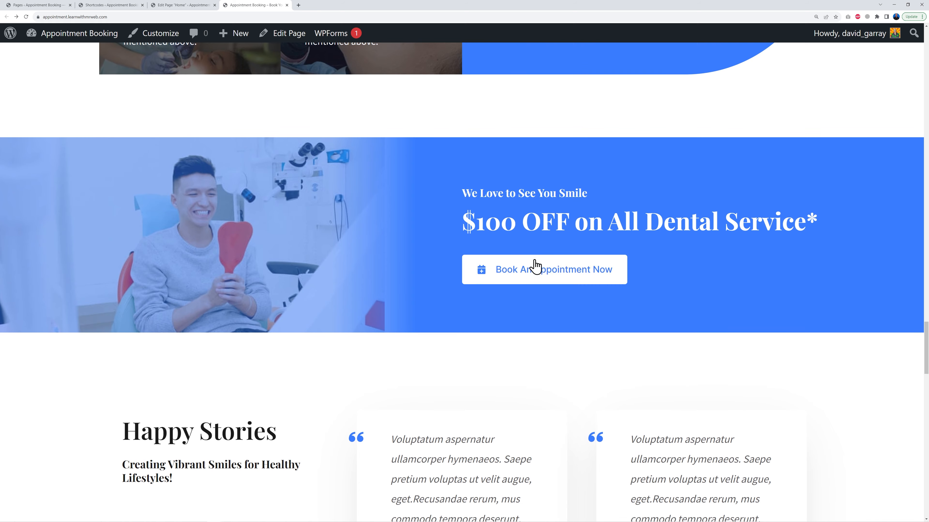
scroll(844, 418, "down", 20)
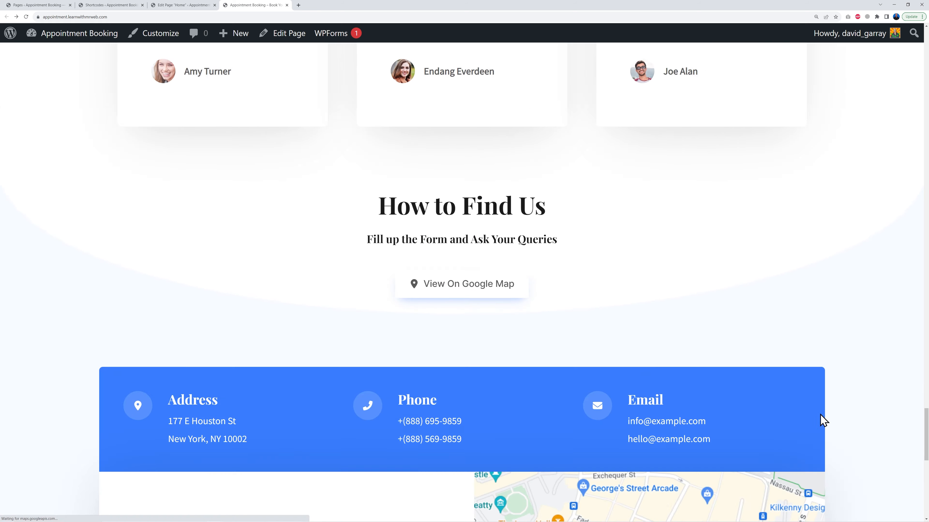
scroll(848, 416, "down", 5)
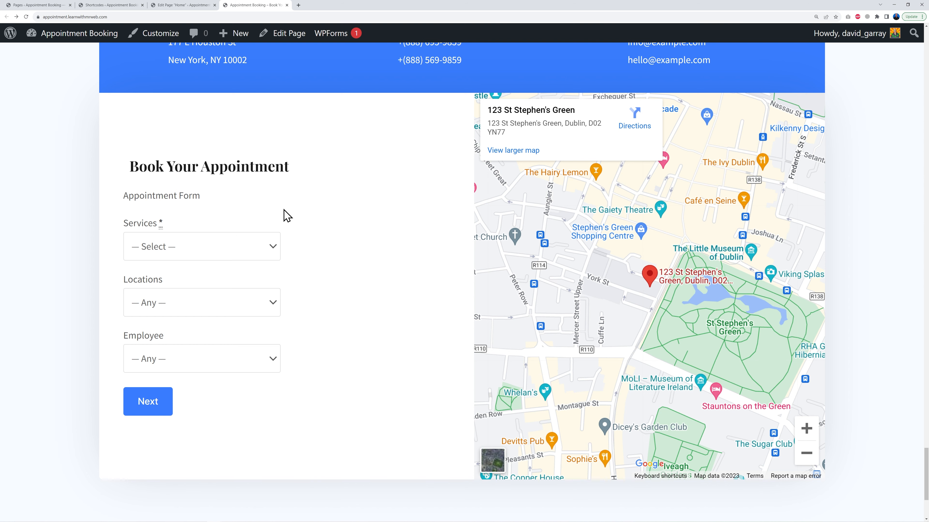
Test the booking form by choosing Internal Medicine / Cardiology, Galway and an employee, then continuing to date and time
left_click(268, 256)
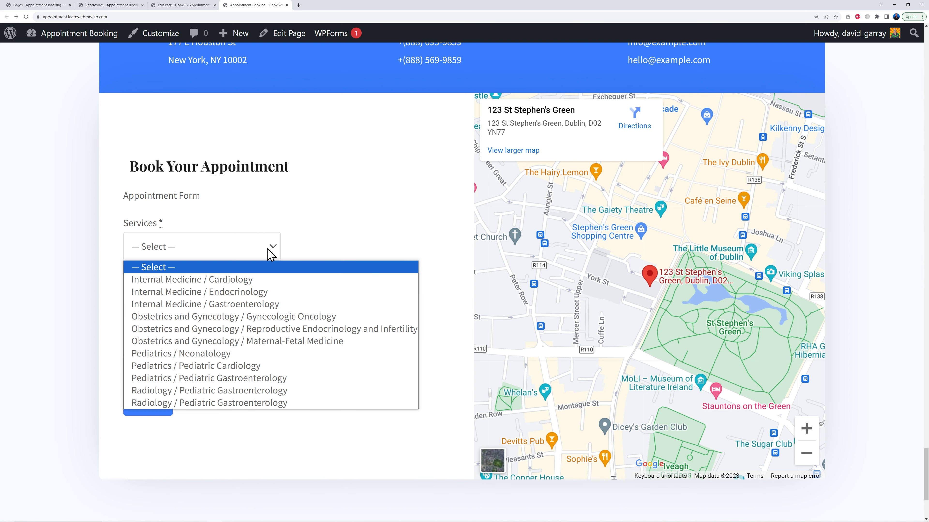
left_click(187, 280)
left_click(273, 305)
left_click(216, 347)
left_click(255, 366)
left_click(200, 393)
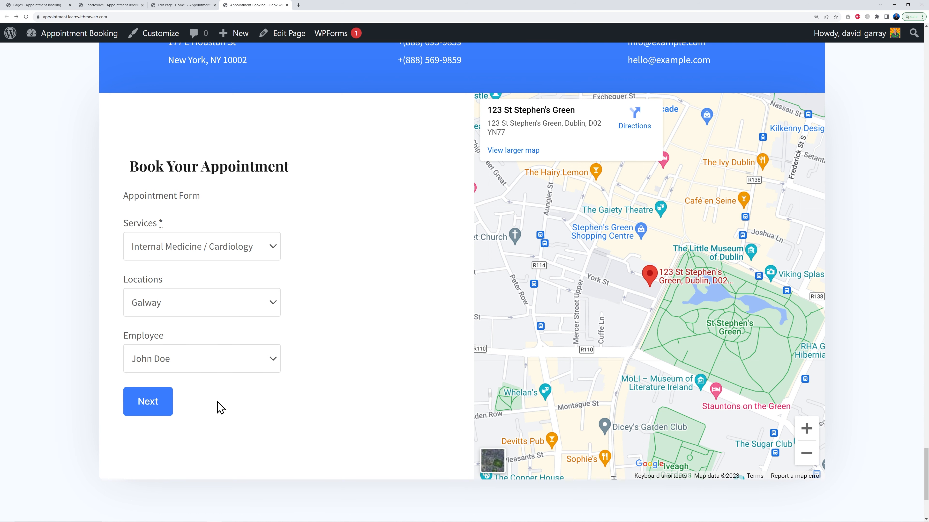
left_click(161, 407)
scroll(384, 300, "down", 5)
scroll(402, 311, "up", 5)
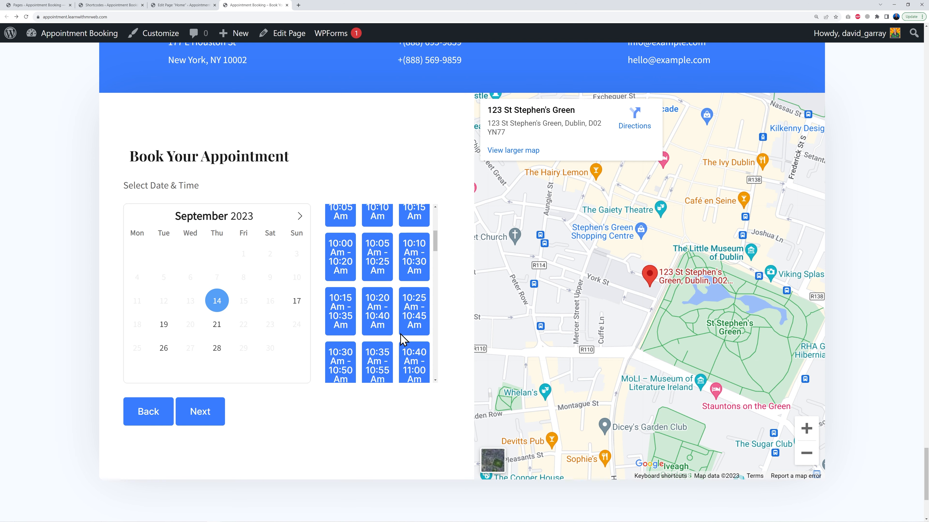
Pick September 21 and the 9:55 am slot in the booking form, then continue to the reservation summary
left_click(218, 325)
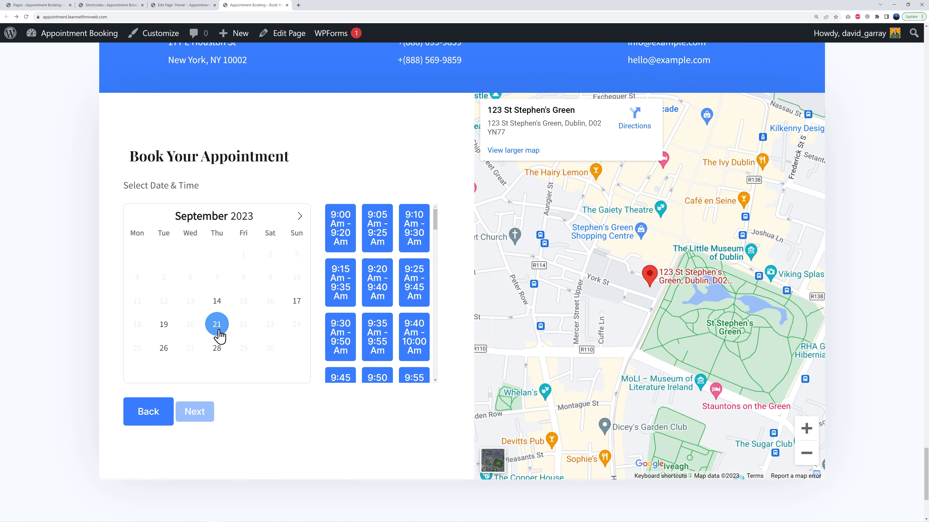
scroll(377, 355, "down", 3)
left_click(417, 322)
left_click(204, 417)
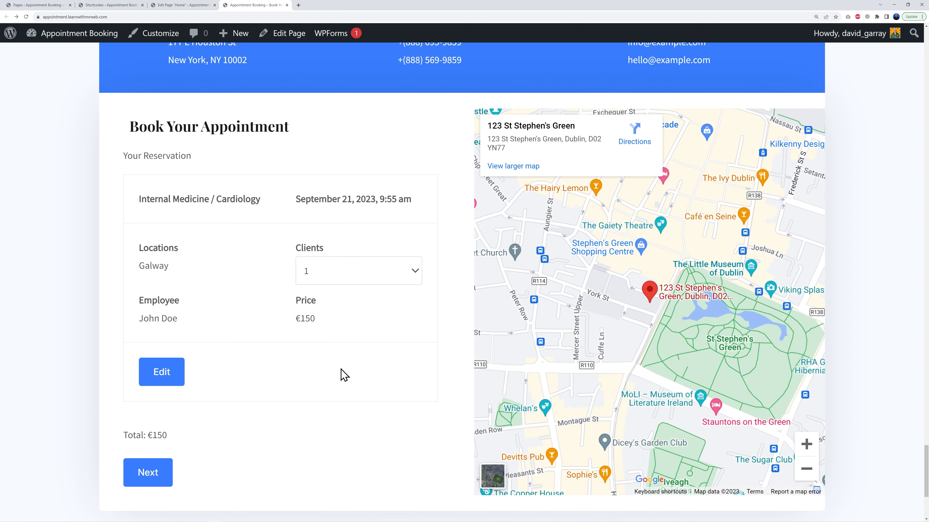
Continue from the reservation summary to the client information form
scroll(351, 380, "down", 3)
scroll(390, 412, "up", 4)
scroll(375, 419, "down", 3)
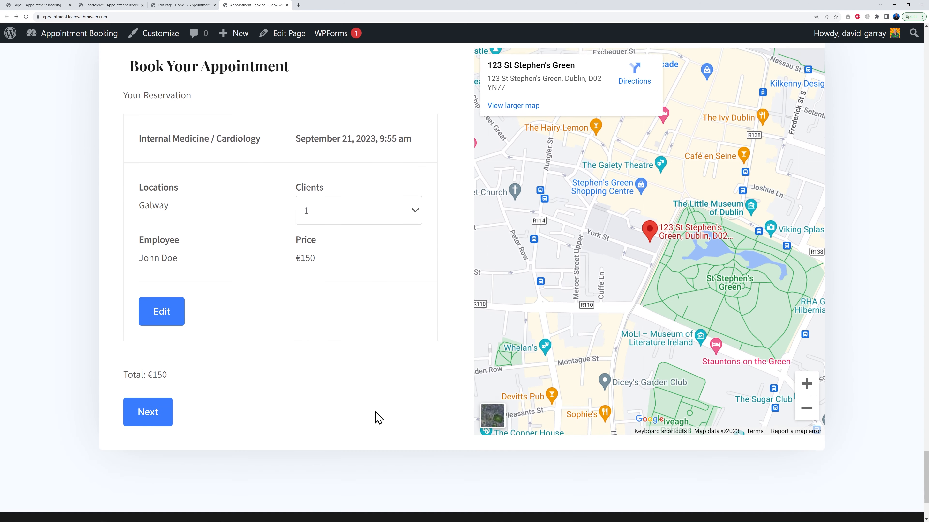
left_click(163, 423)
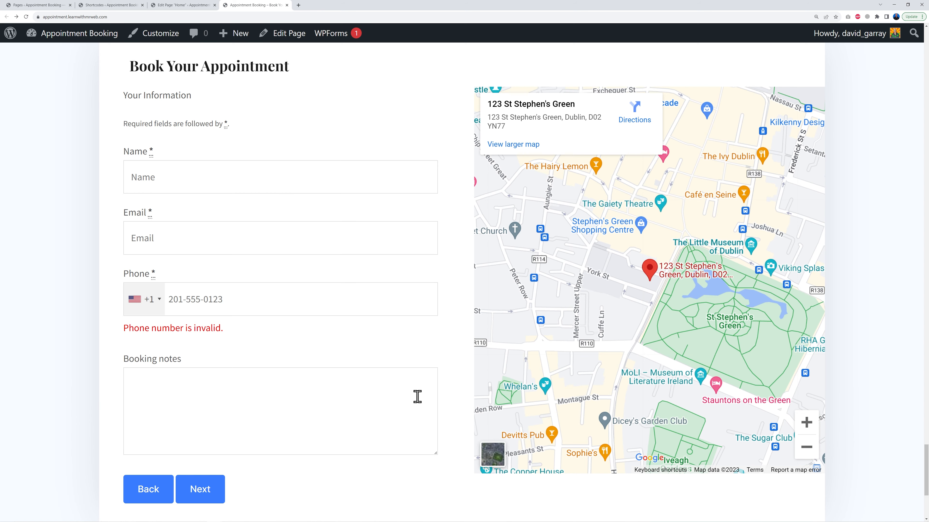
Scroll through the homepage sections, from the booking form back up to the hero
scroll(216, 295, "up", 3)
scroll(234, 454, "down", 4)
scroll(255, 449, "up", 2)
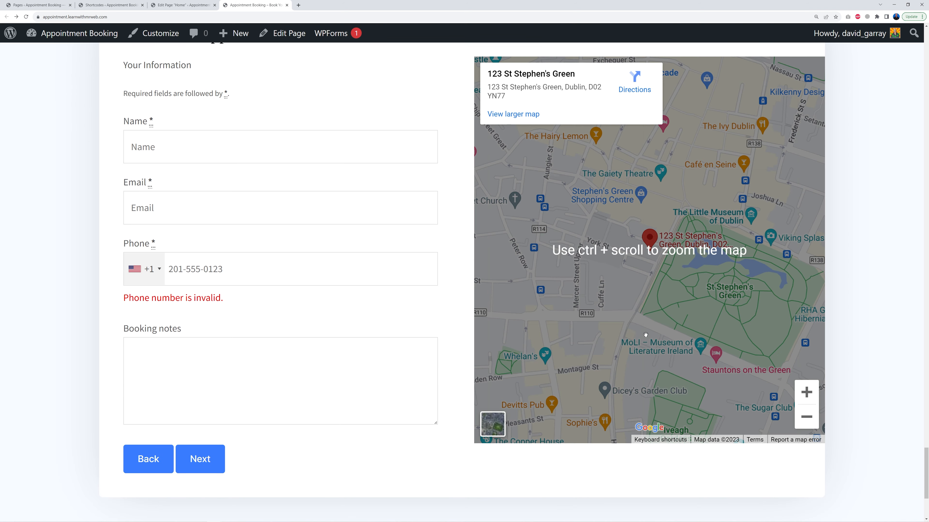
scroll(872, 356, "up", 15)
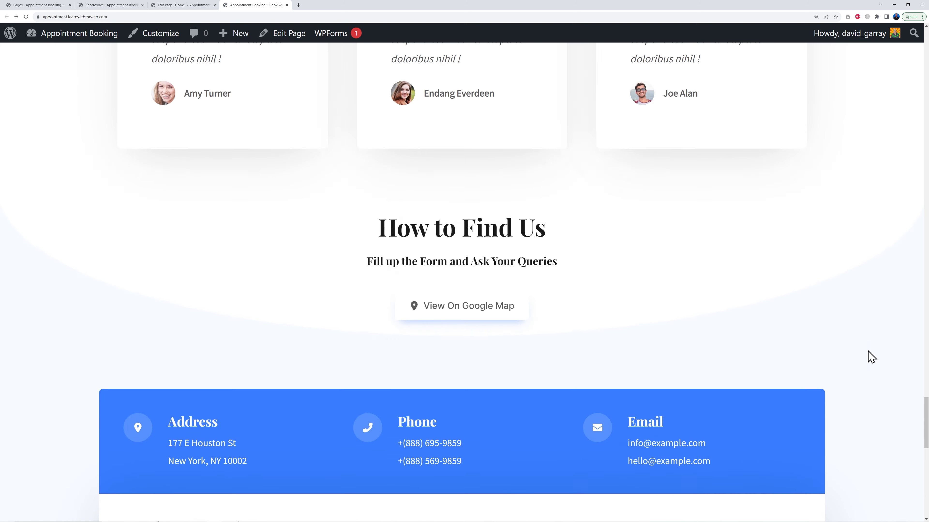
scroll(871, 357, "up", 20)
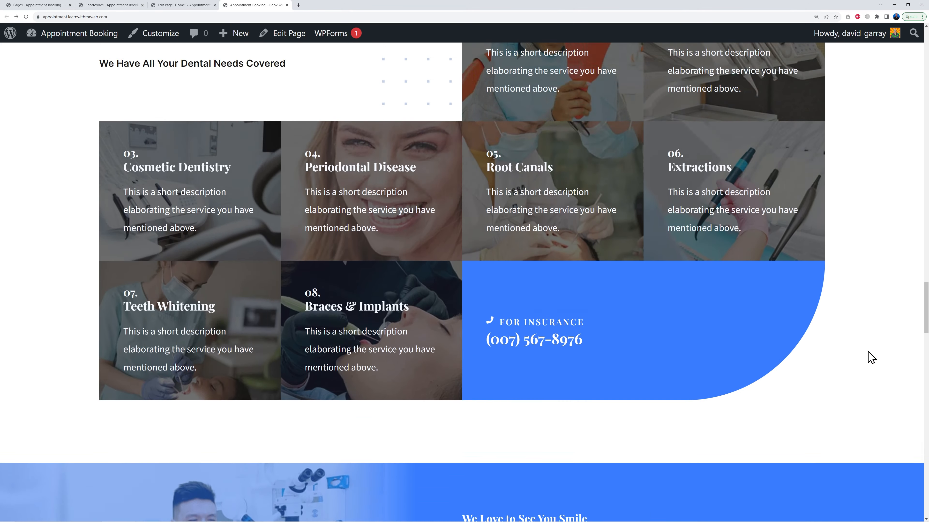
scroll(870, 358, "down", 1)
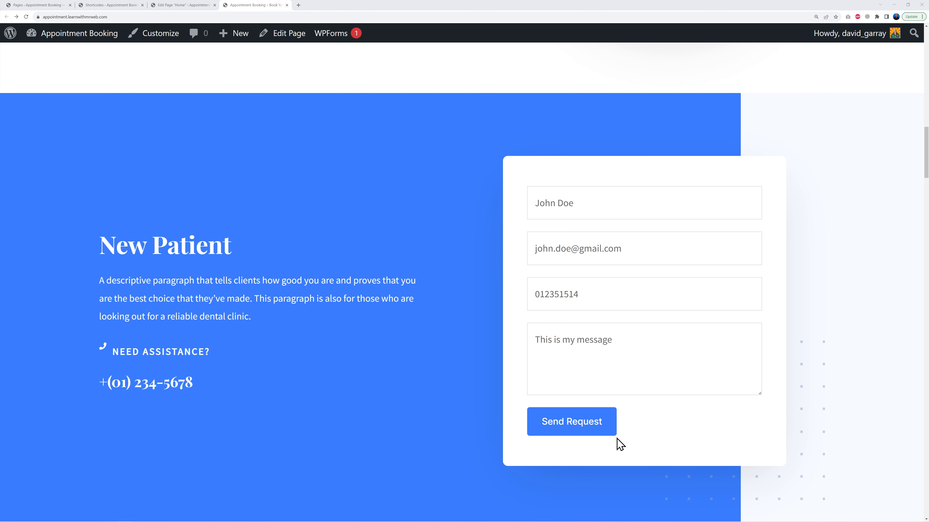
left_click(581, 435)
scroll(701, 440, "up", 3)
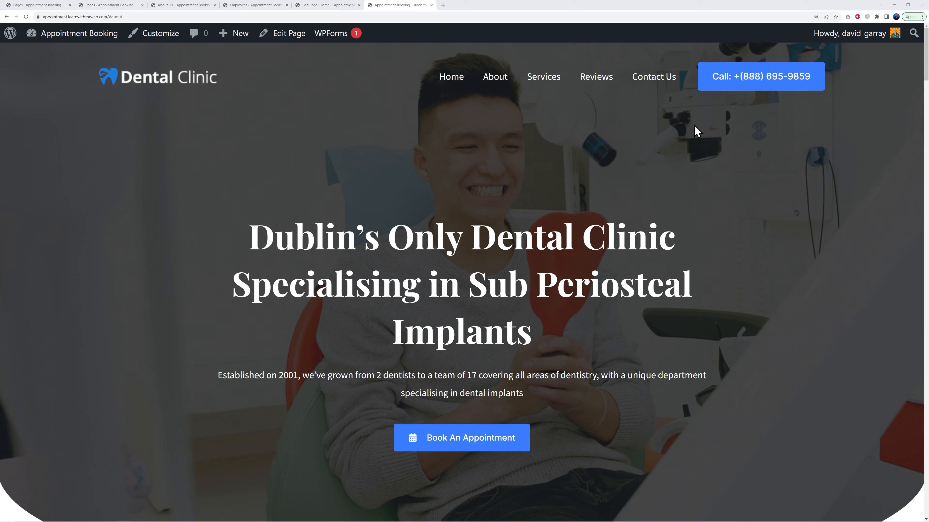
scroll(863, 194, "down", 15)
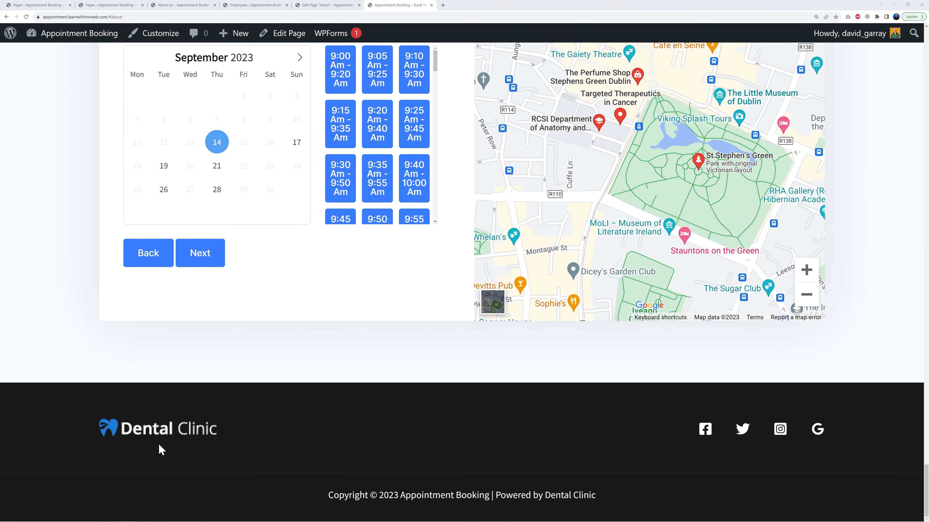
scroll(890, 404, "up", 15)
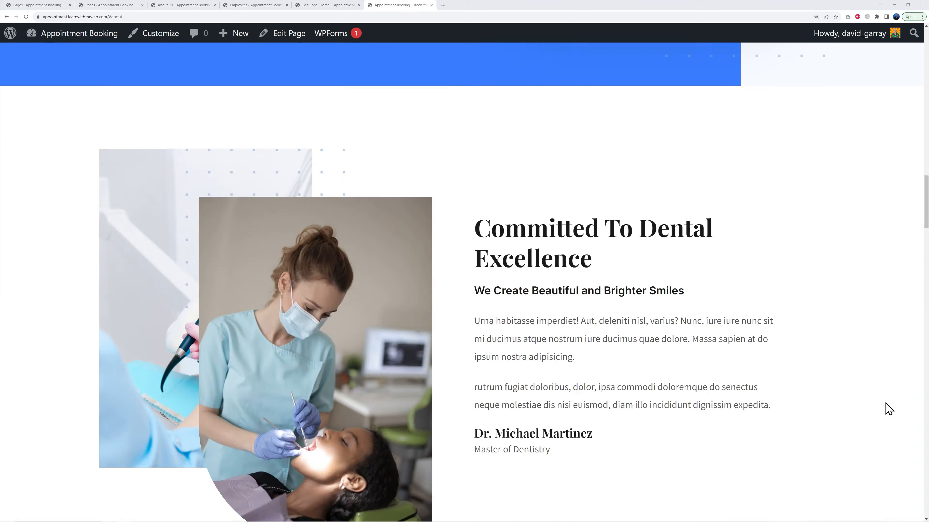
In the Customizer, replace the site logo with Mr-Web-like-Webflow-TV.png without cropping and set its width to 164 px
left_click(110, 5)
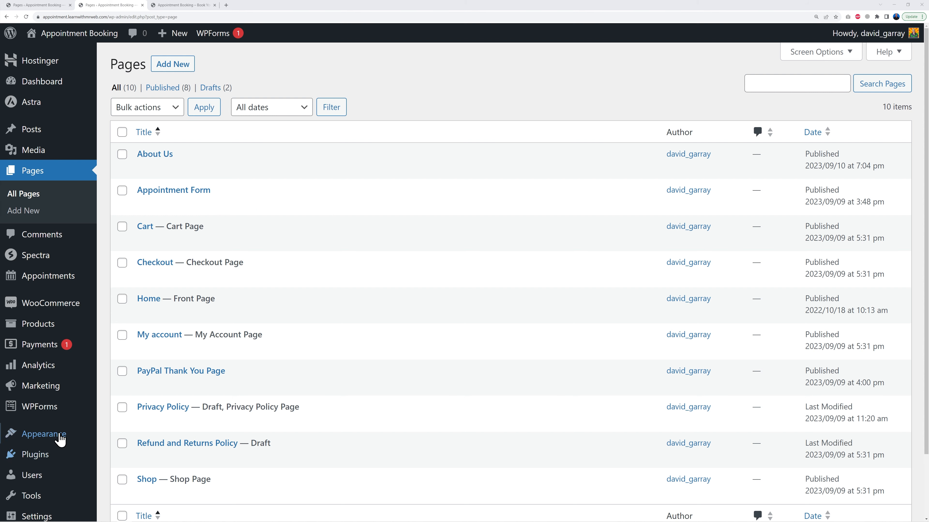
mouse_move(47, 439)
left_click(134, 418)
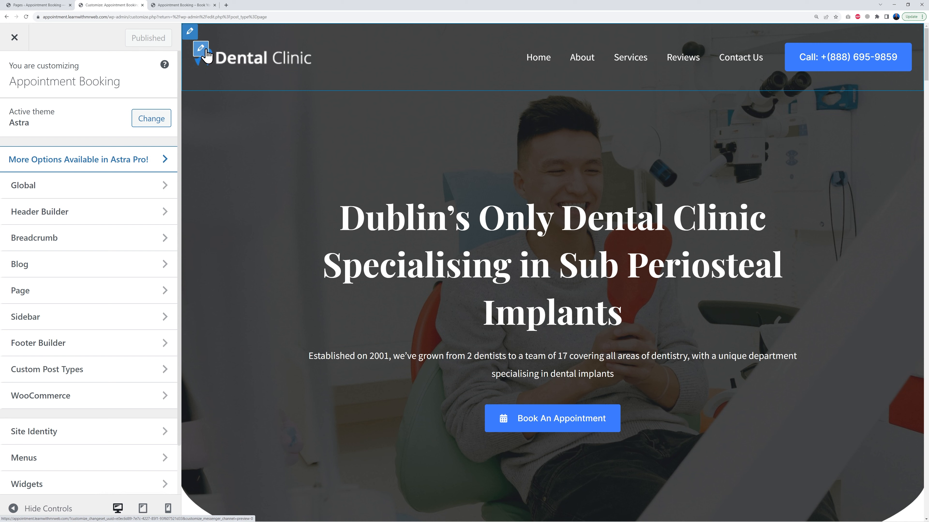
left_click(201, 48)
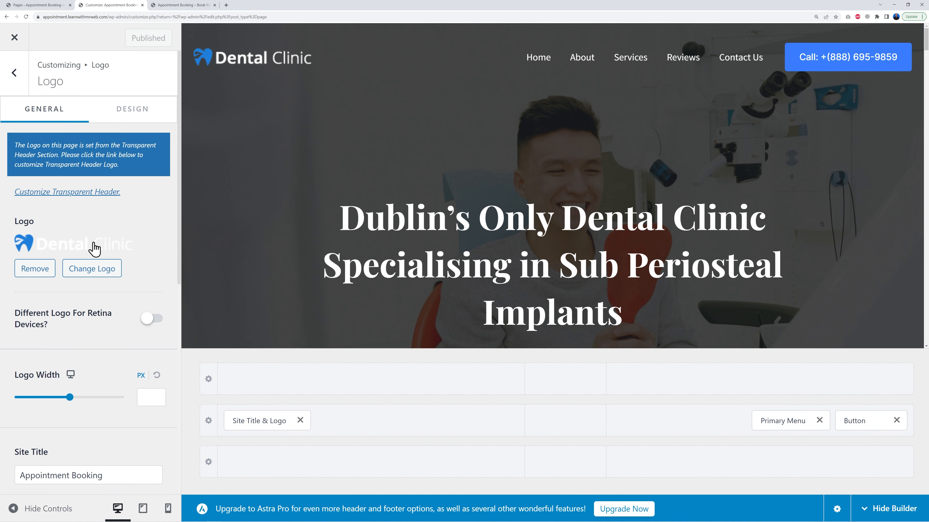
left_click(91, 269)
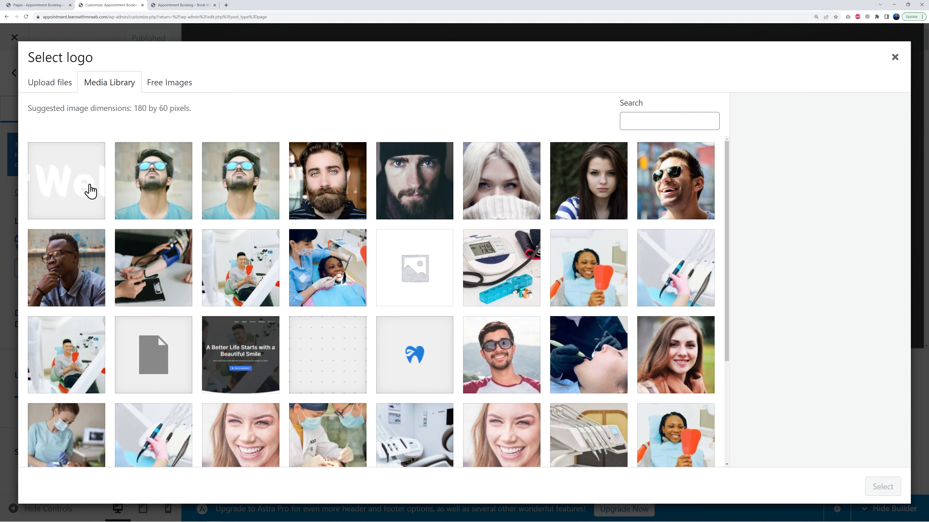
left_click(78, 190)
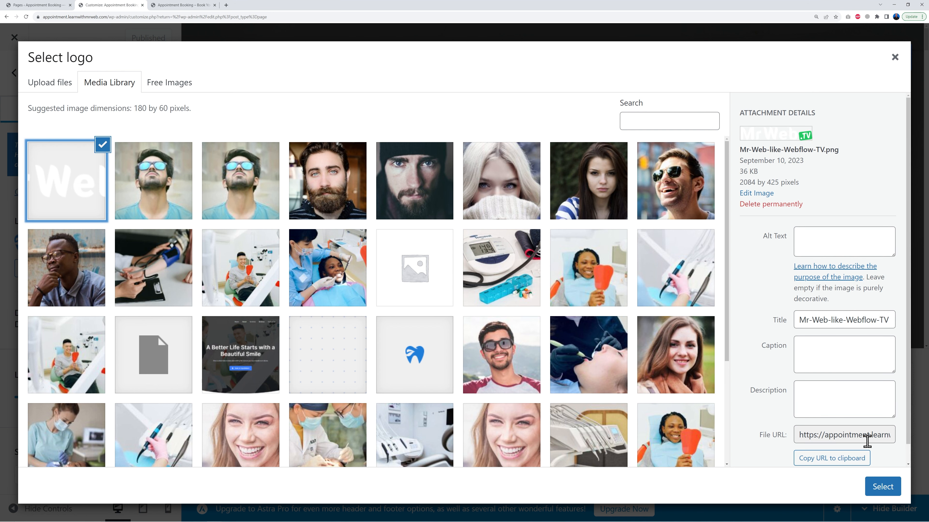
left_click(883, 493)
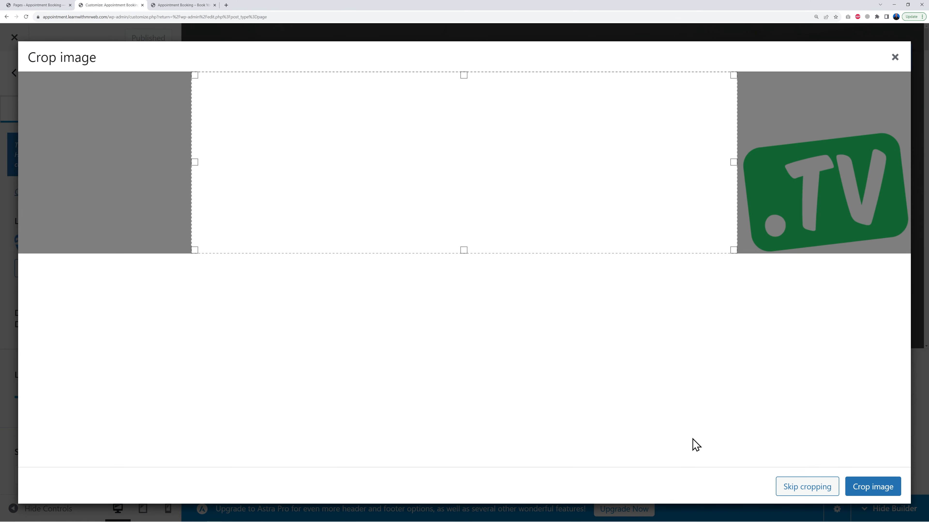
left_click(789, 490)
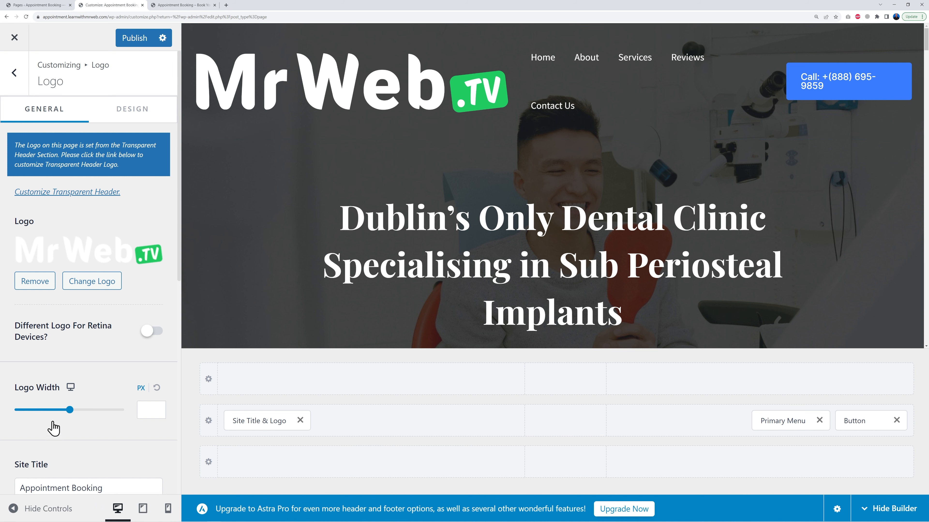
left_click_drag(70, 410, 47, 419)
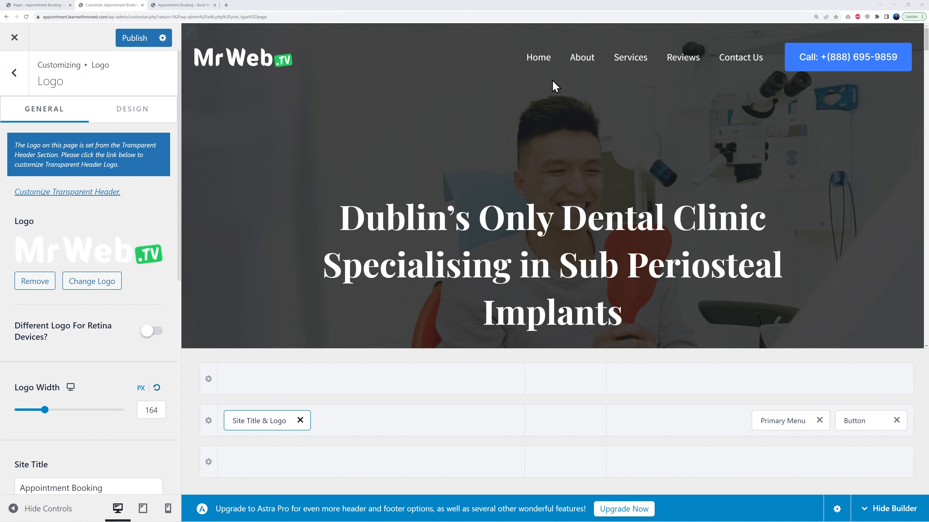
Change the header button's text to BOOK AN APPOINTMENT
left_click(522, 41)
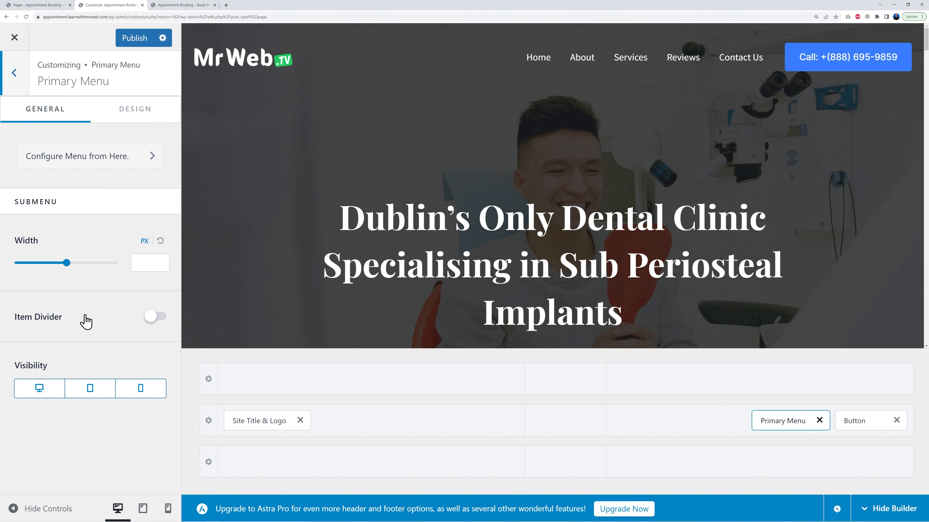
left_click(110, 161)
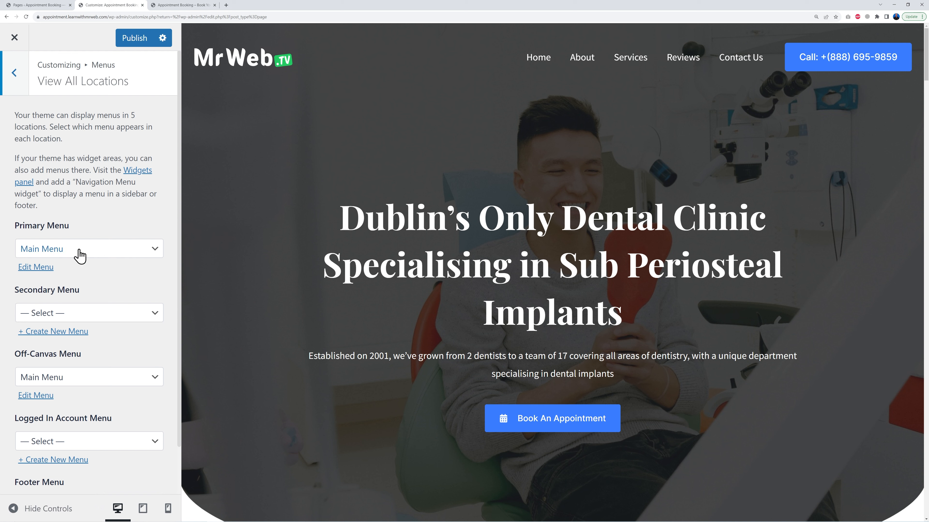
mouse_move(800, 55)
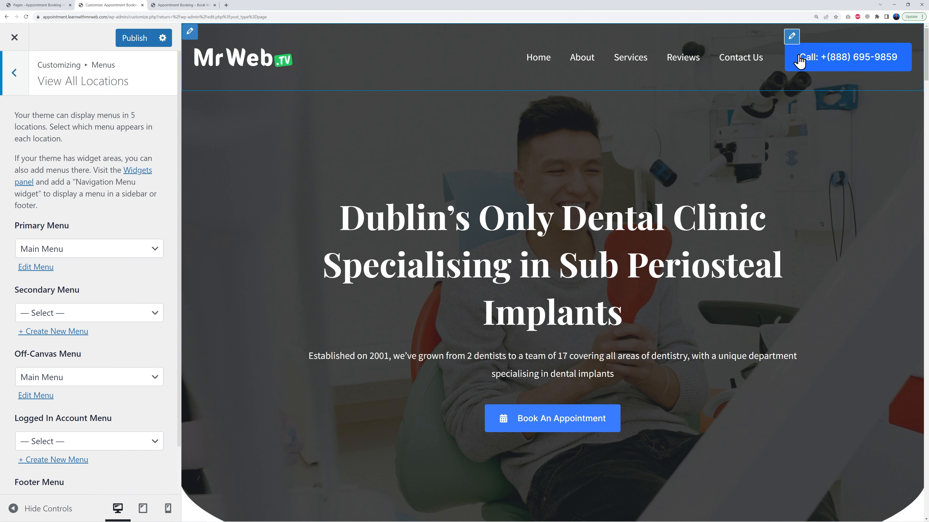
left_click(792, 37)
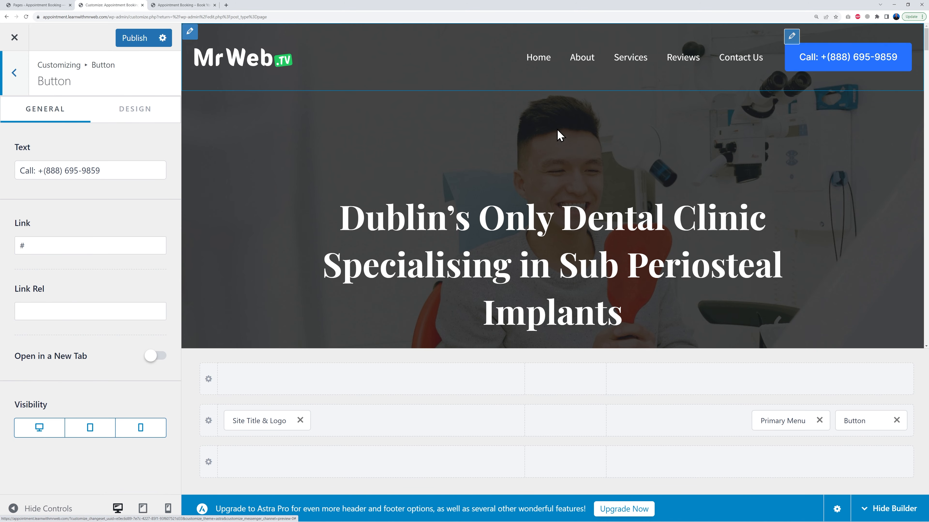
left_click_drag(22, 172, 138, 165)
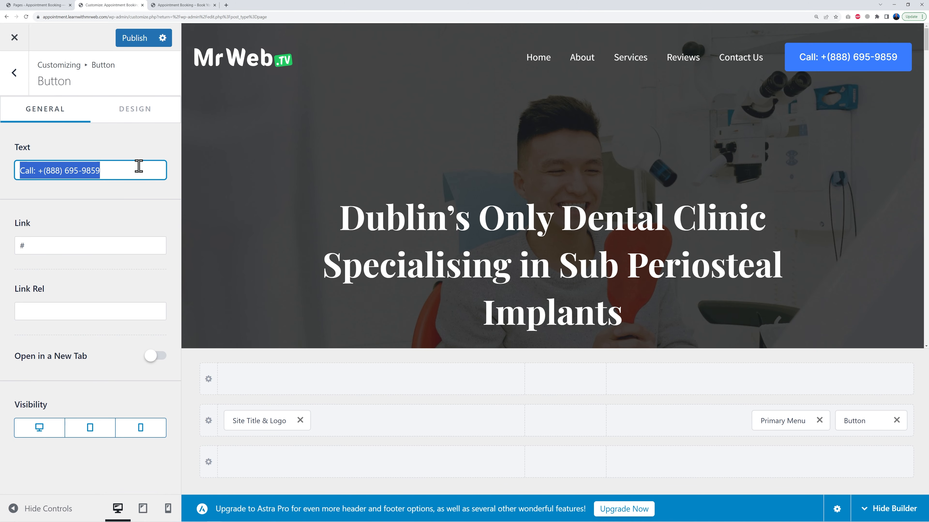
type("BOOK AN APPOINTMENT")
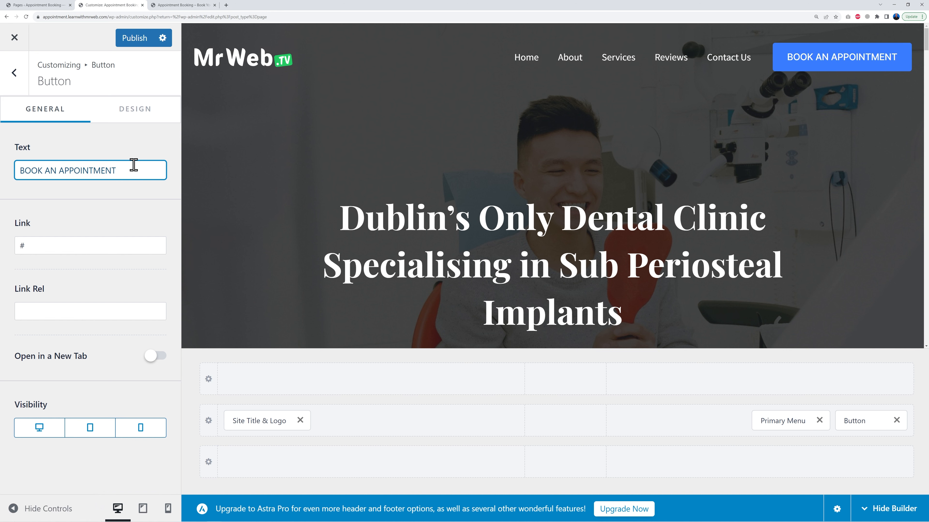
Copy the Appointment Form page's link, paste it as the header button's link, and publish
left_click(56, 251)
double_click(56, 252)
left_click(51, 5)
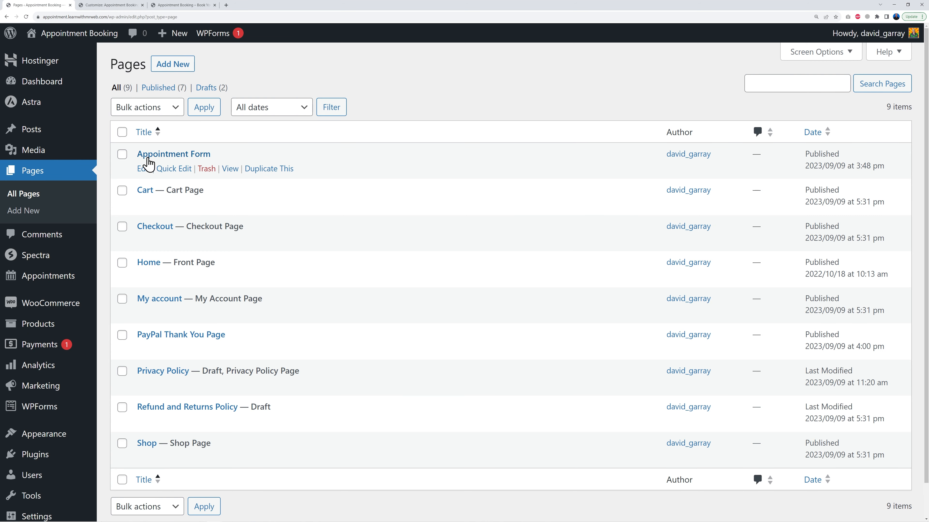
right_click(233, 170)
left_click(267, 205)
left_click(112, 5)
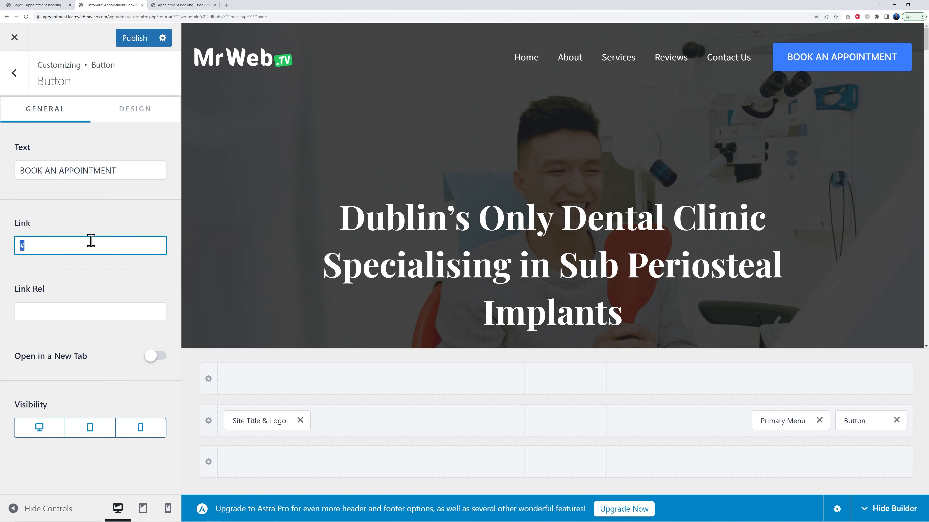
key("ctrl+v")
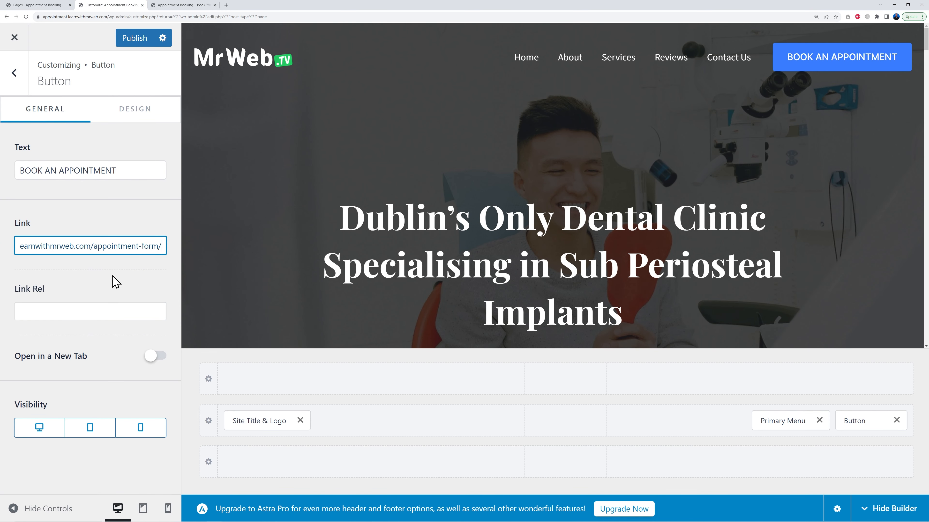
left_click(132, 44)
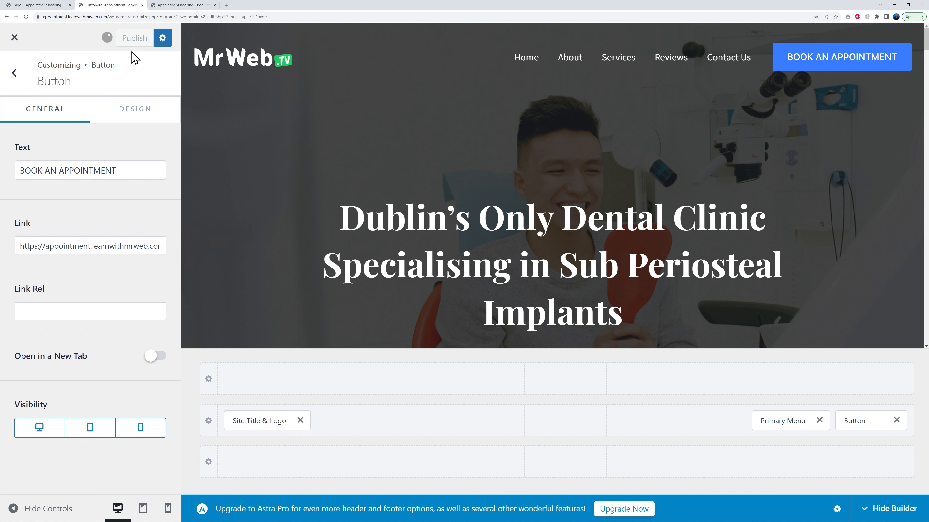
Open the menu editor and remove the About, Services, Reviews and Contact Us custom links from Main Menu
left_click(15, 37)
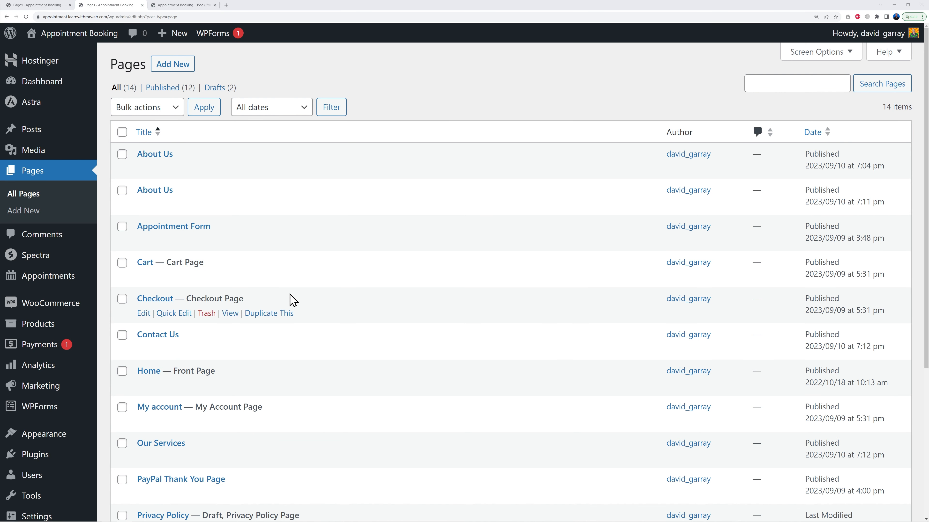
mouse_move(53, 443)
left_click(121, 454)
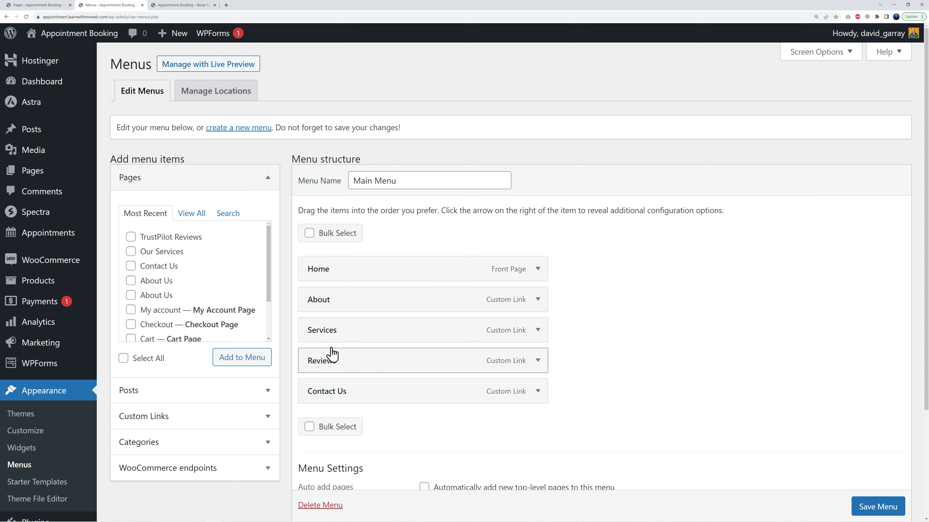
left_click(183, 5)
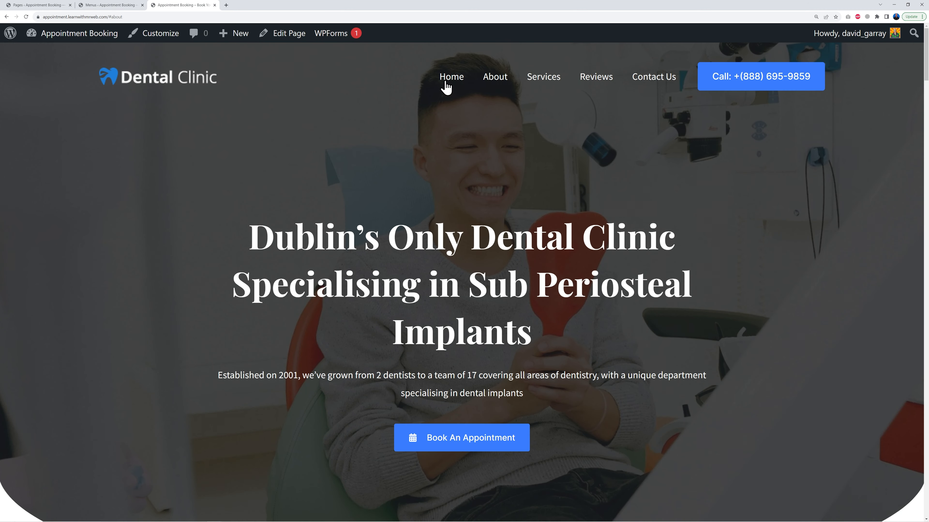
left_click(123, 6)
scroll(590, 342, "down", 2)
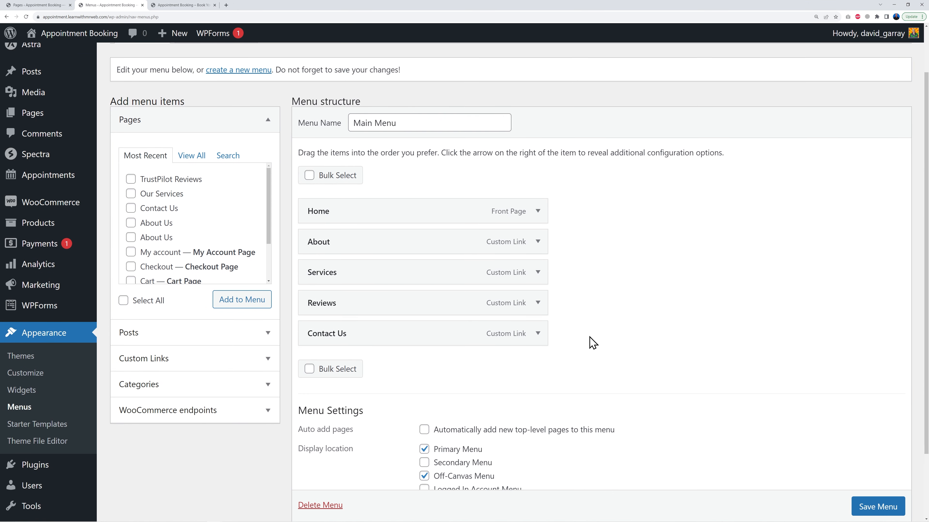
scroll(567, 342, "down", 1)
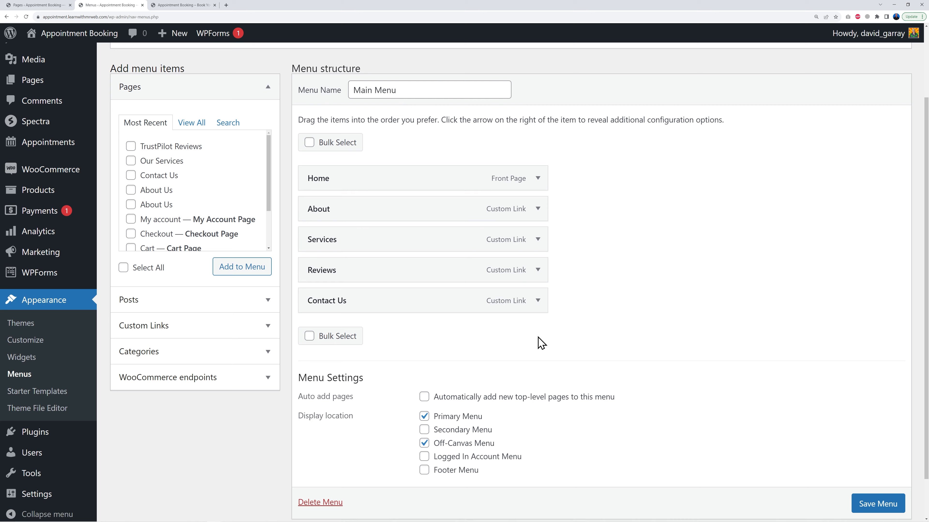
left_click(310, 336)
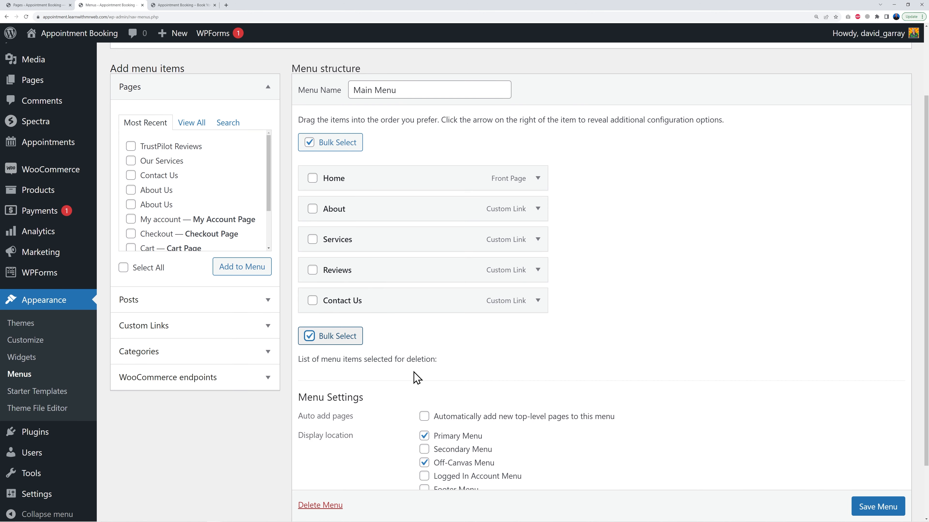
left_click(313, 210)
left_click(313, 240)
left_click(313, 270)
left_click(313, 301)
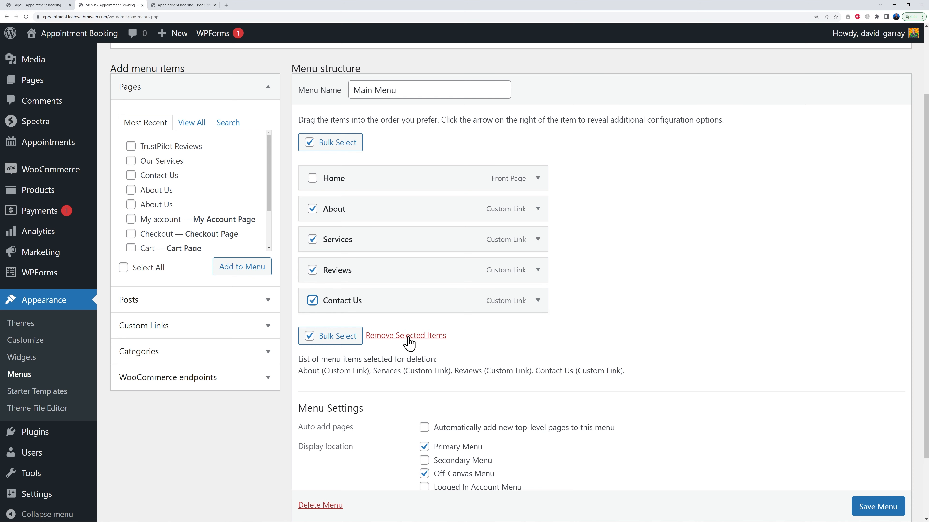
left_click(420, 336)
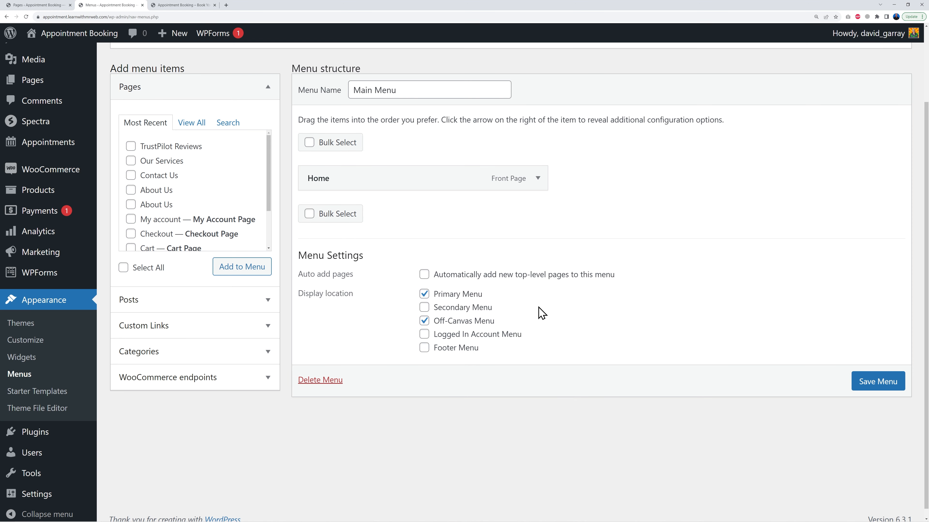
Add the About Us, Contact Us, Our Services and TrustPilot Reviews pages to Main Menu
scroll(680, 309, "up", 3)
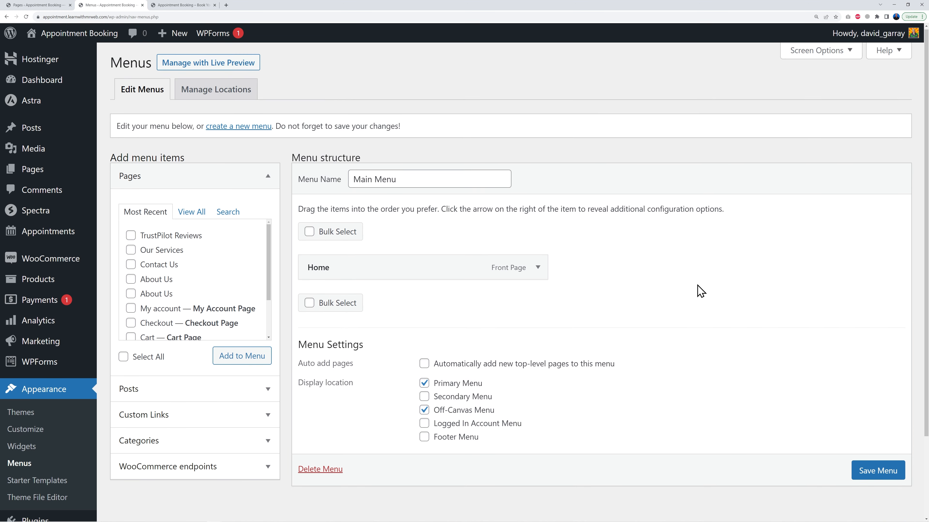
left_click(196, 216)
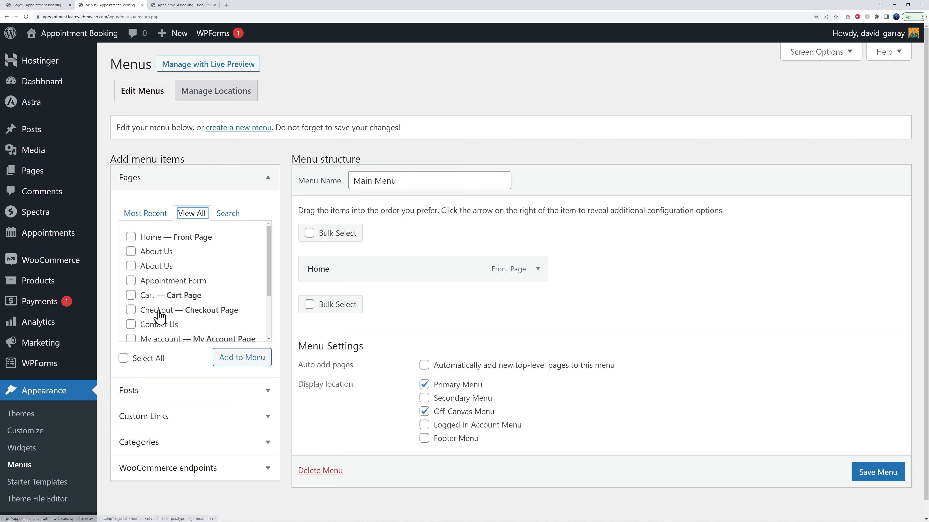
left_click(131, 266)
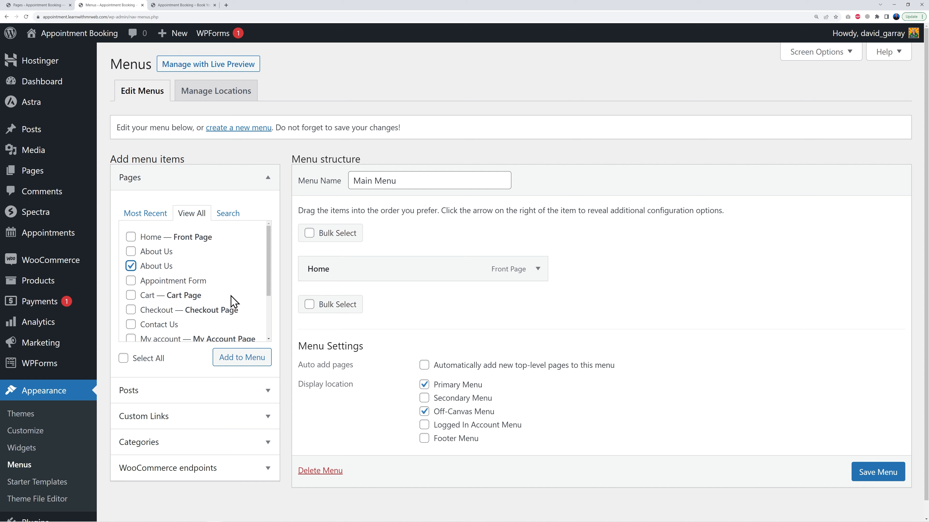
scroll(228, 296, "down", 2)
left_click(131, 264)
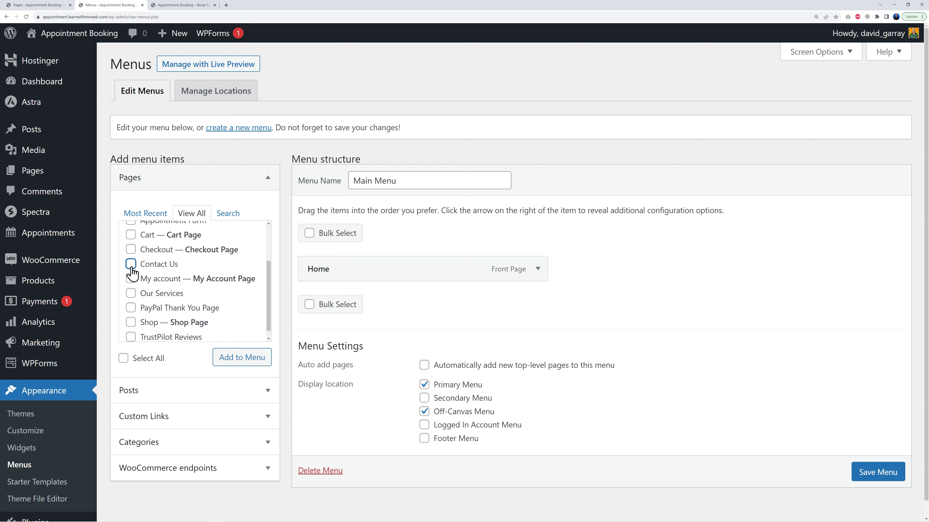
left_click(130, 293)
scroll(237, 315, "down", 1)
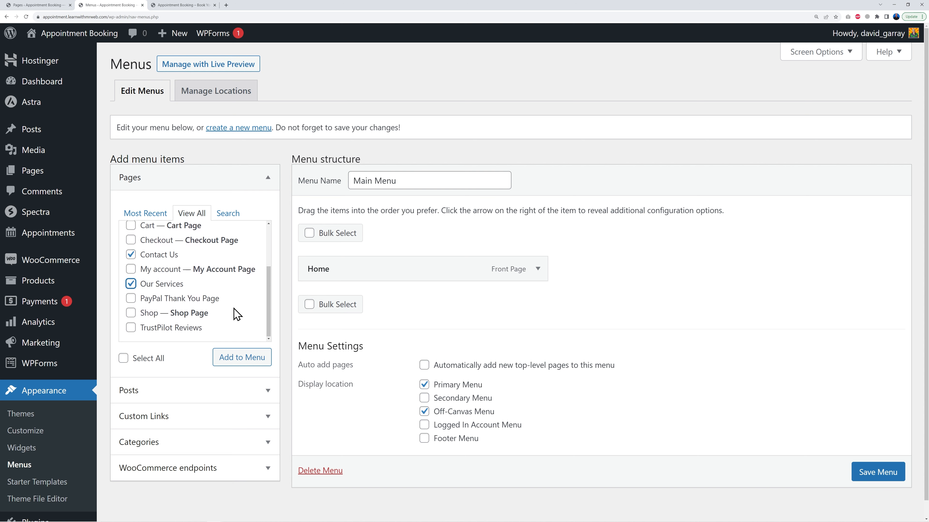
left_click(130, 327)
left_click(261, 367)
scroll(593, 335, "down", 1)
scroll(614, 335, "up", 1)
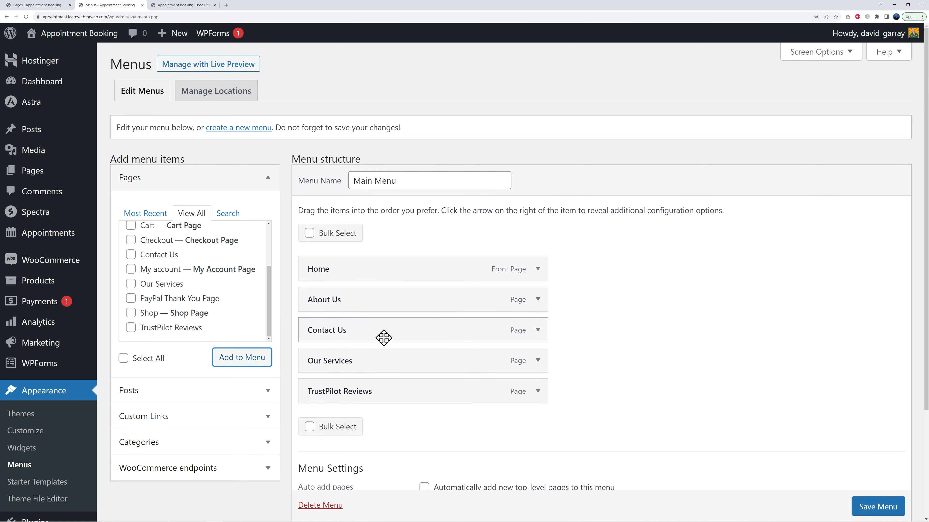
Move Contact Us to the end of the menu and rename the Our Services item as Services
left_click_drag(356, 336, 357, 398)
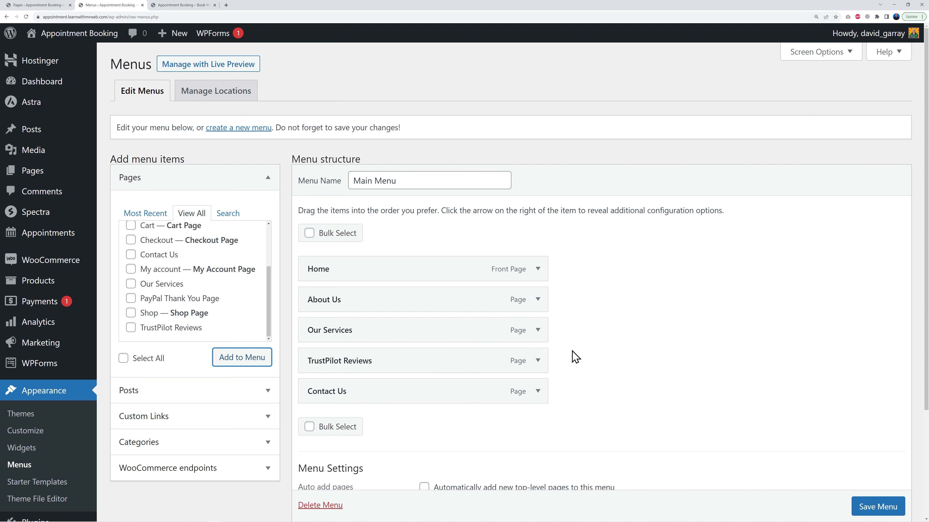
scroll(614, 310, "down", 1)
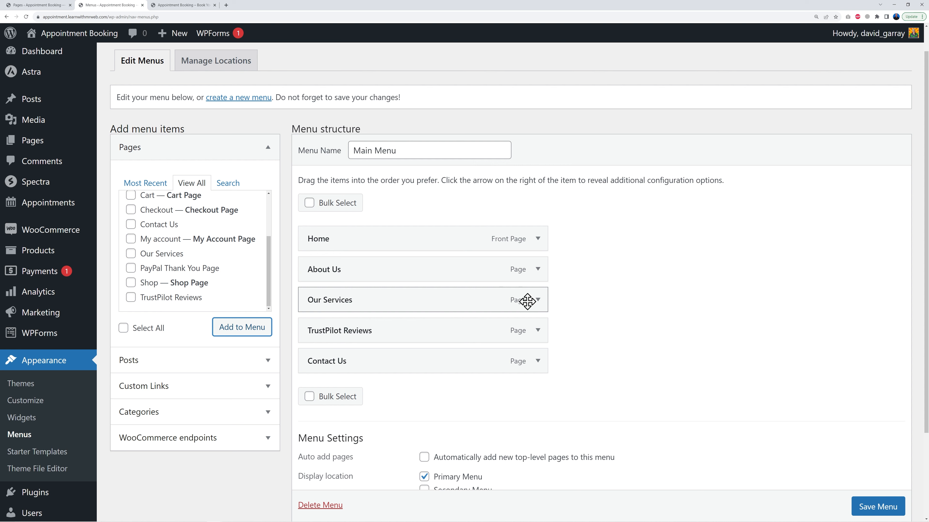
left_click(538, 300)
left_click_drag(328, 342, 296, 349)
key("BackSpace")
left_click(537, 300)
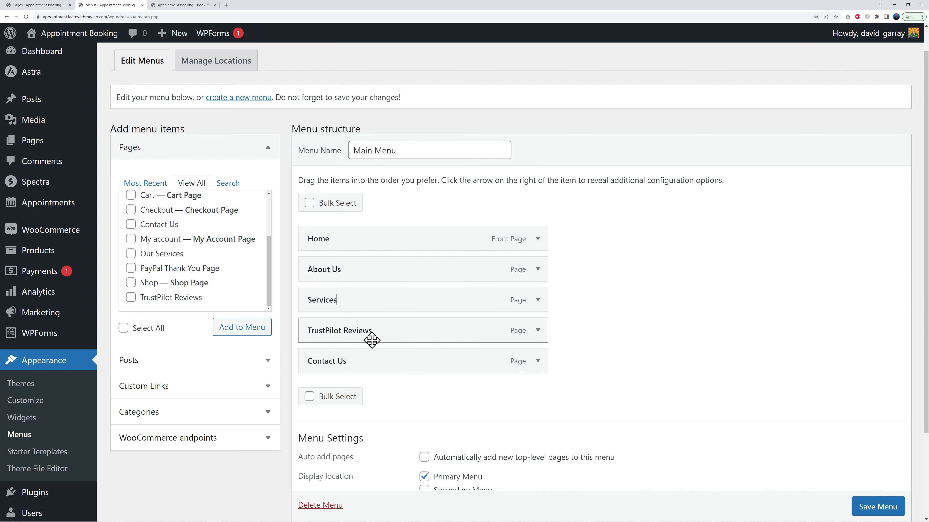
Rename the TrustPilot Reviews menu item's navigation label as Reviews
left_click(538, 330)
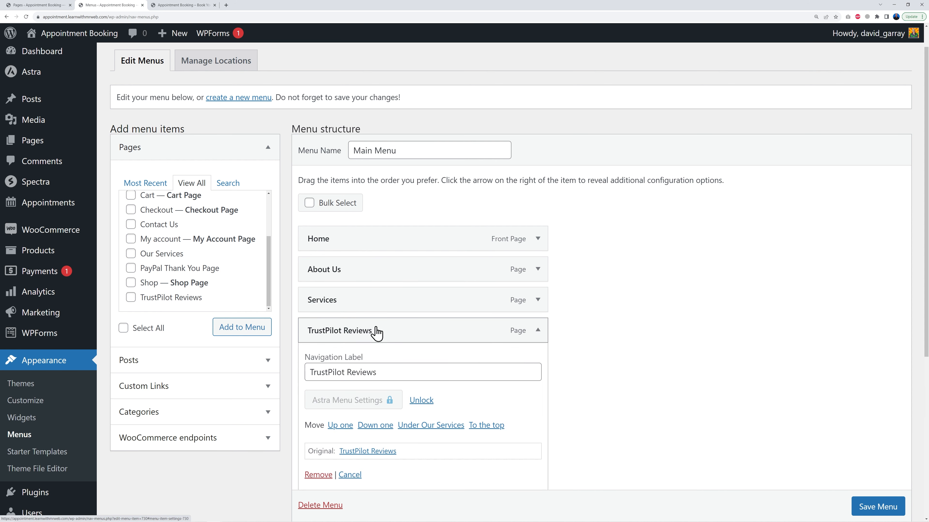
left_click_drag(346, 369, 292, 379)
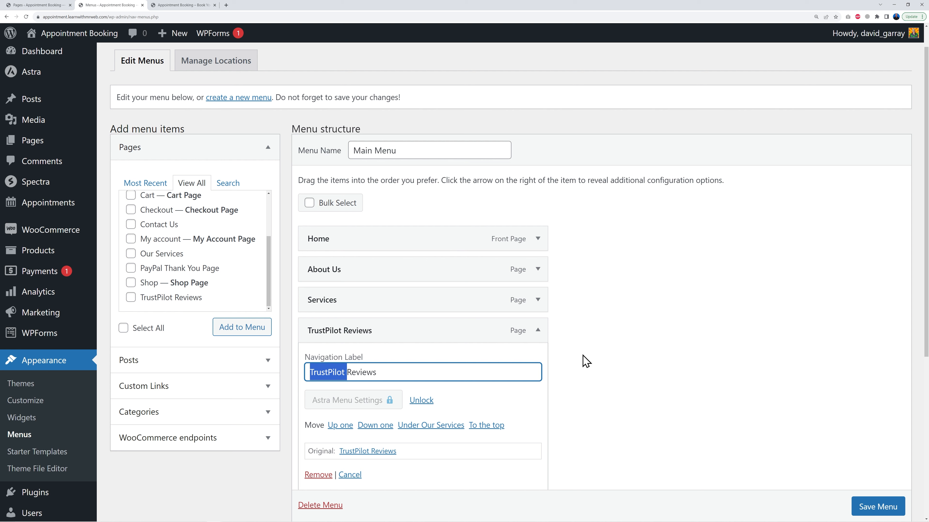
key("BackSpace")
left_click(538, 330)
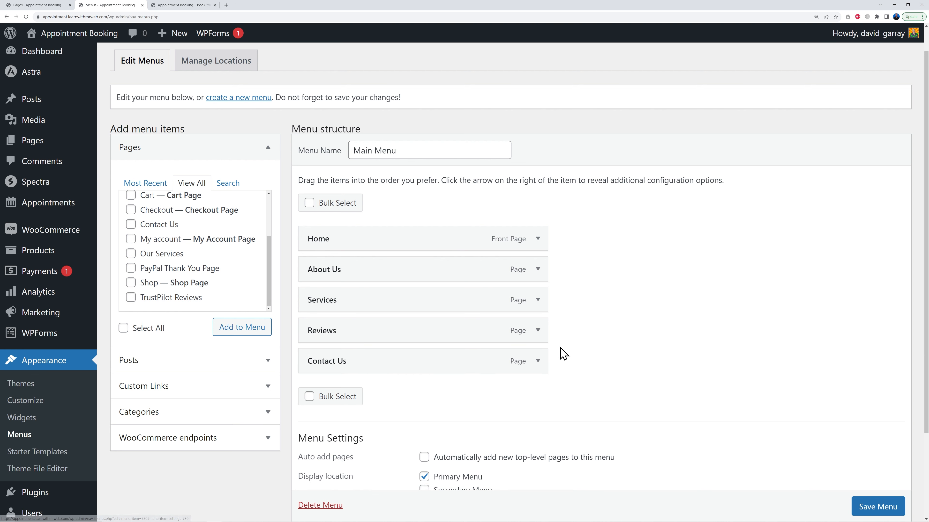
Rename the Contact Us menu item's navigation label as Contact and save the menu
left_click(538, 361)
double_click(350, 404)
key("BackSpace")
left_click(600, 381)
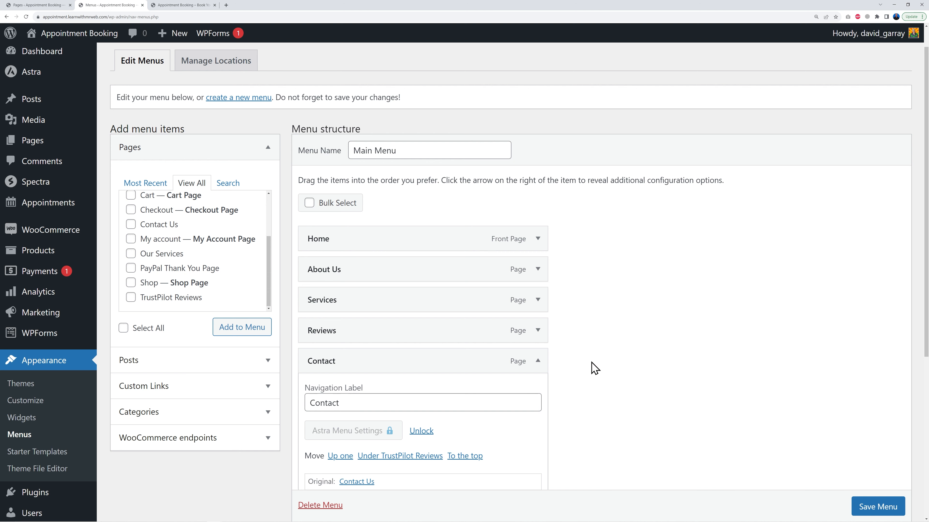
left_click(538, 361)
scroll(596, 353, "down", 2)
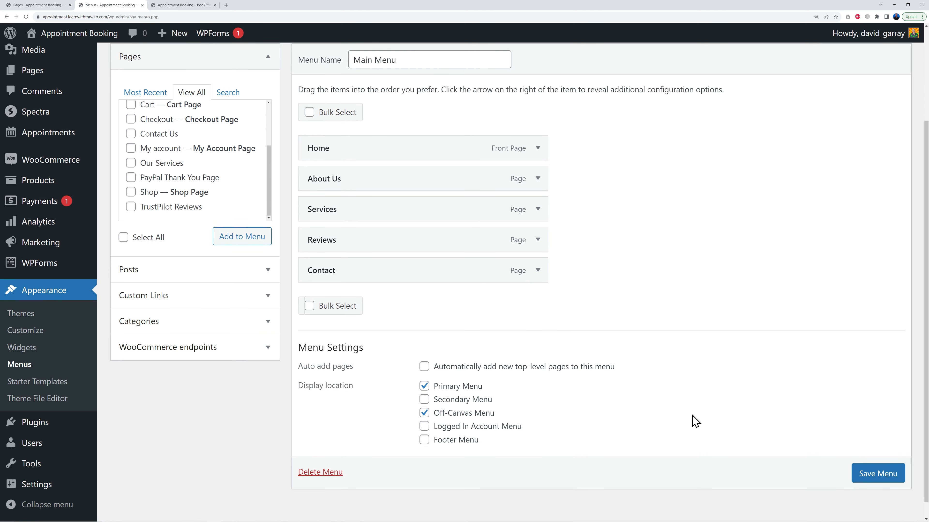
left_click(875, 480)
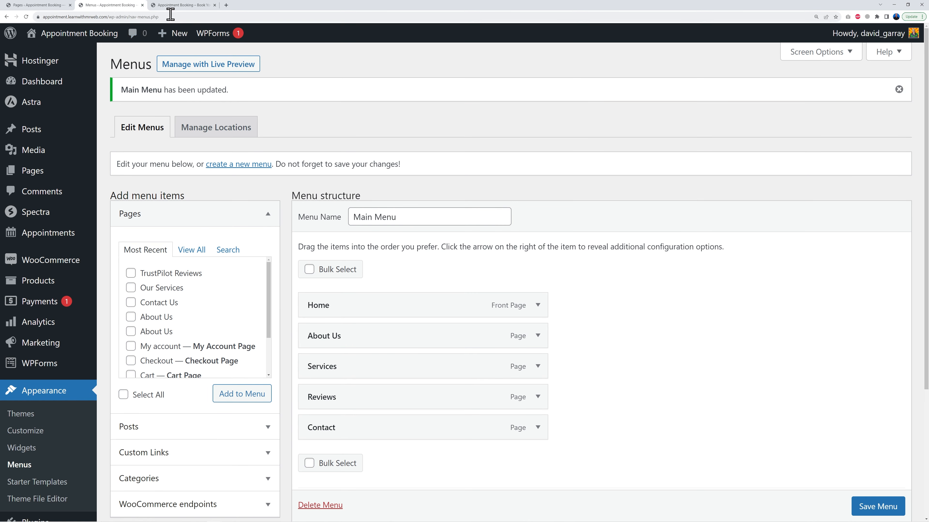
Reload the live site and test the header's BOOK AN APPOINTMENT button
left_click(172, 6)
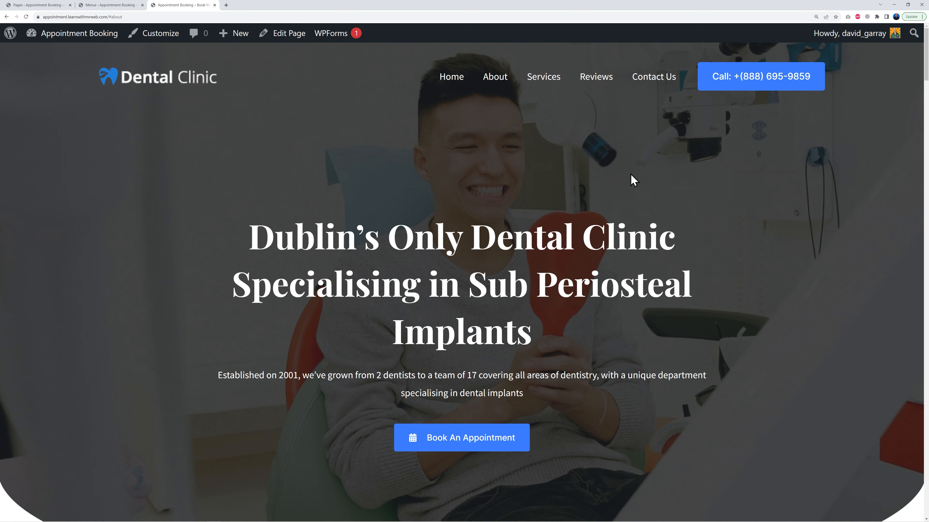
left_click(26, 17)
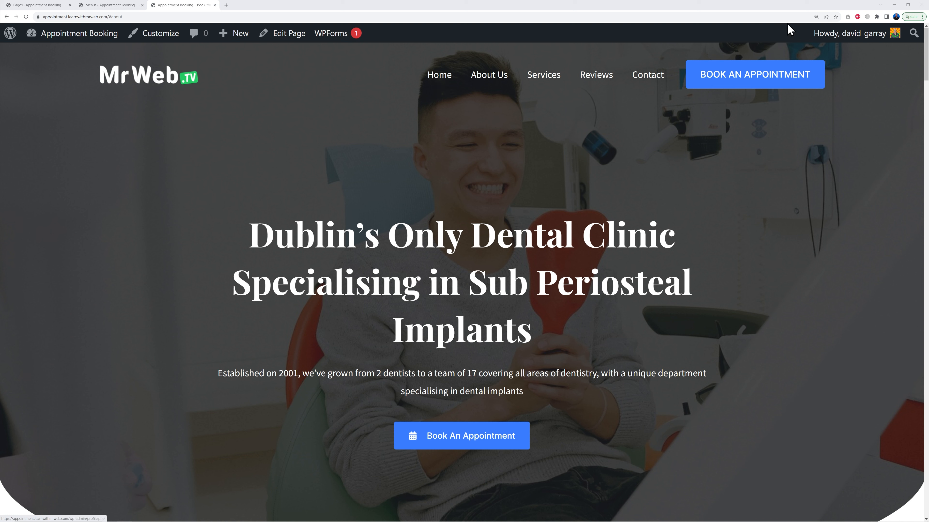
left_click(744, 84)
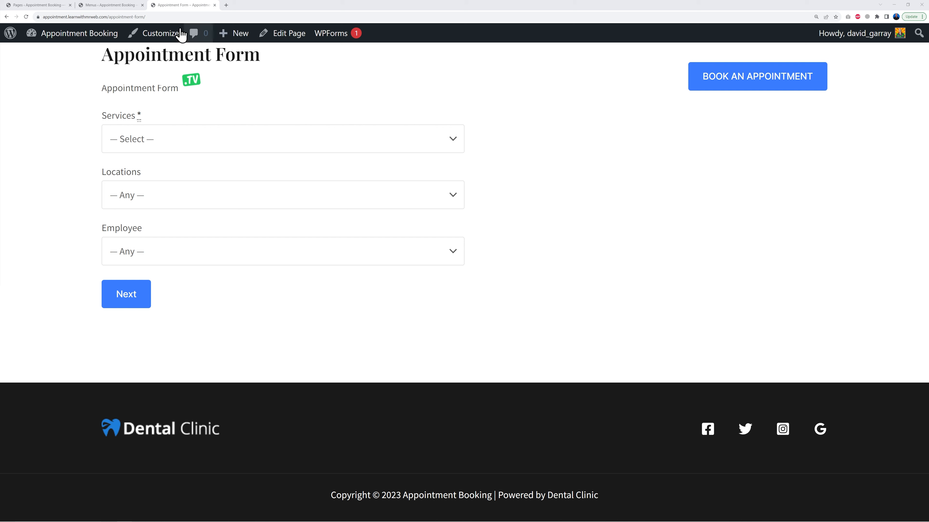
Open the Customizer's footer builder and inspect its Widget, Social and Copyright elements
left_click(44, 6)
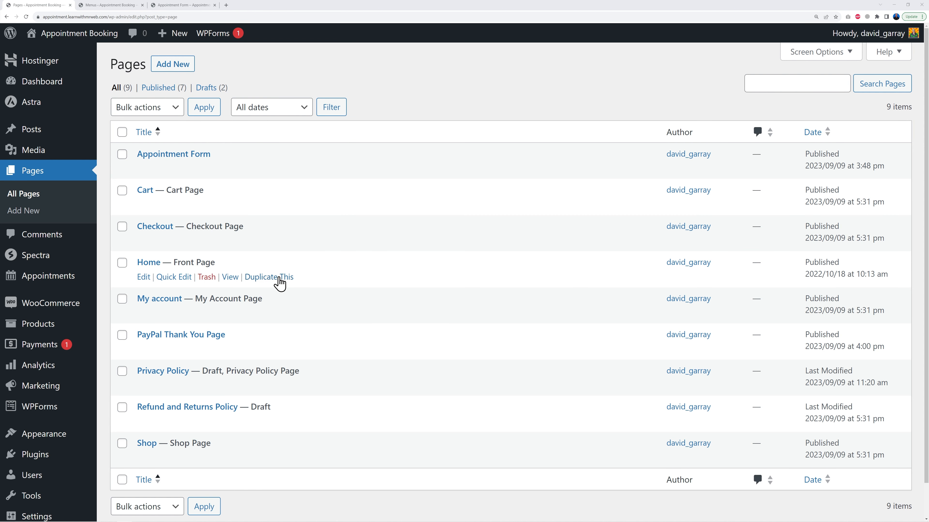
mouse_move(56, 436)
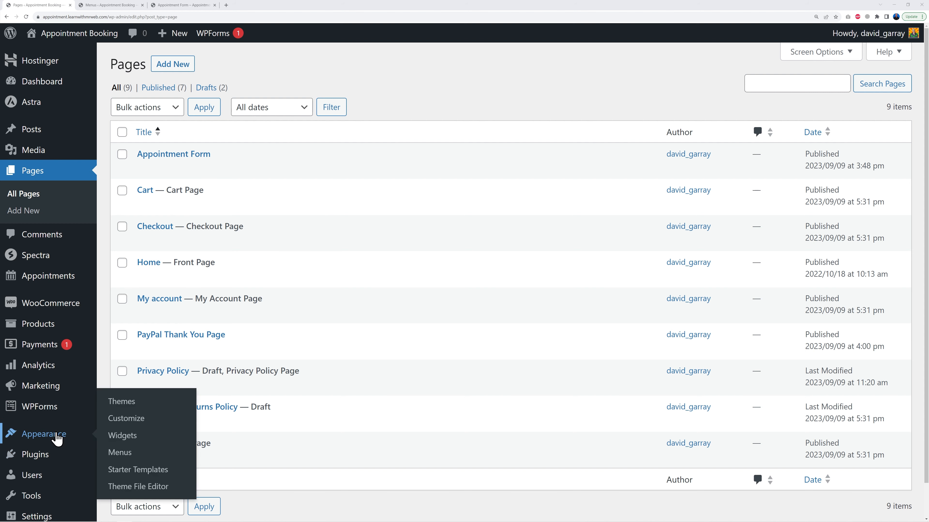
left_click(137, 419)
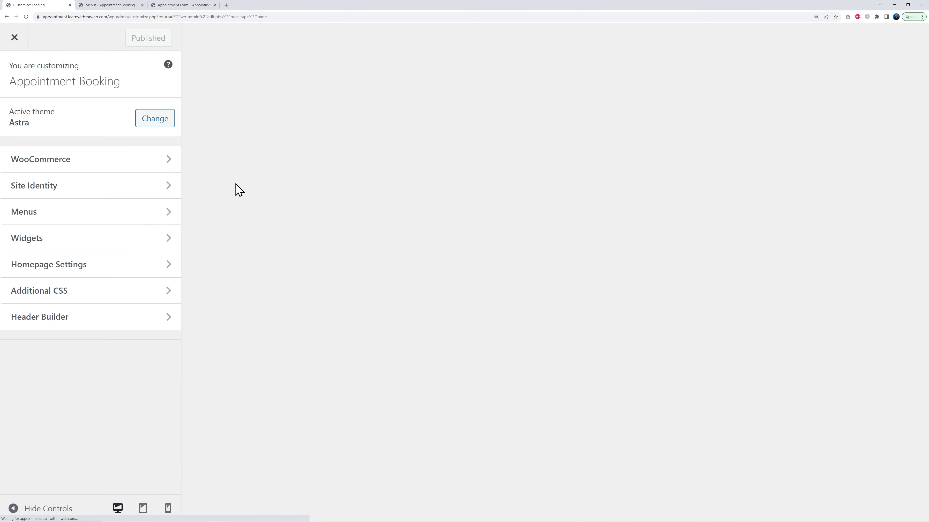
scroll(825, 245, "down", 5)
scroll(824, 244, "down", 15)
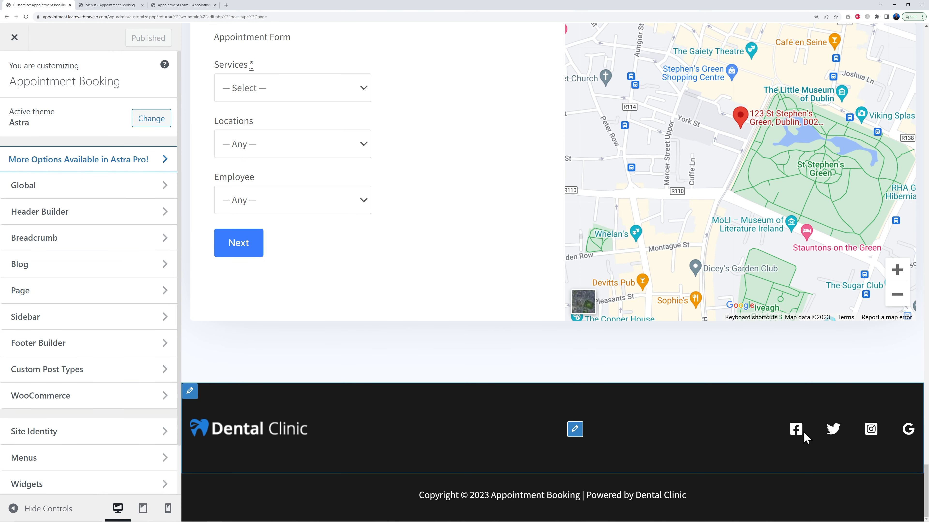
left_click(200, 430)
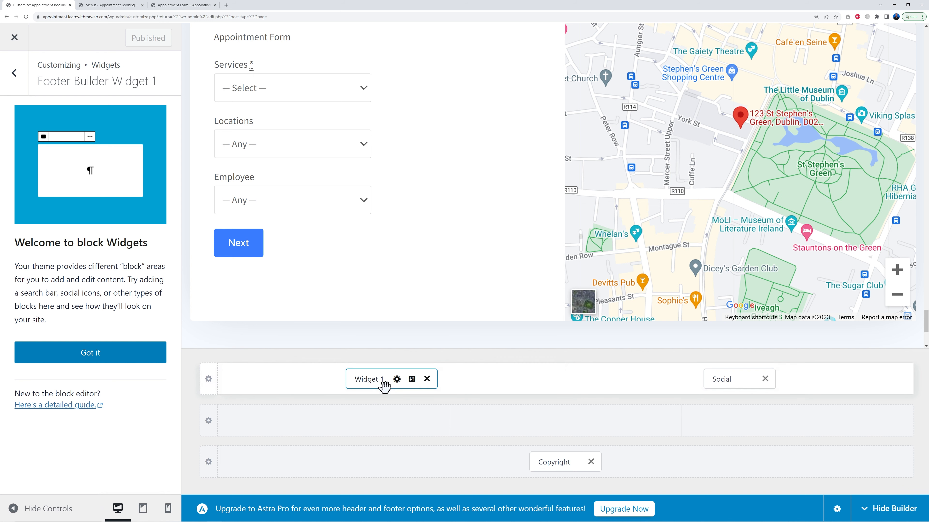
left_click(720, 381)
left_click(556, 461)
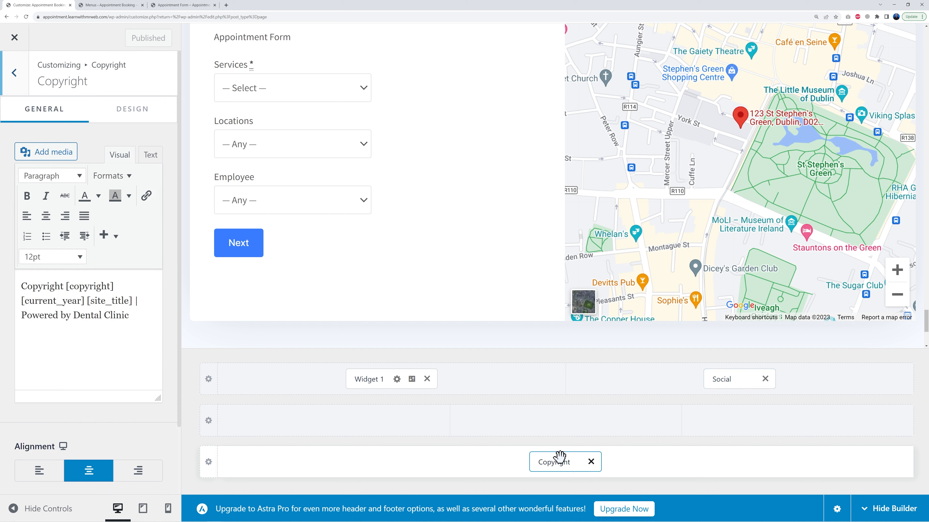
Add a YouTube icon to the footer Social element and remove the Google Reviews icon
left_click(723, 379)
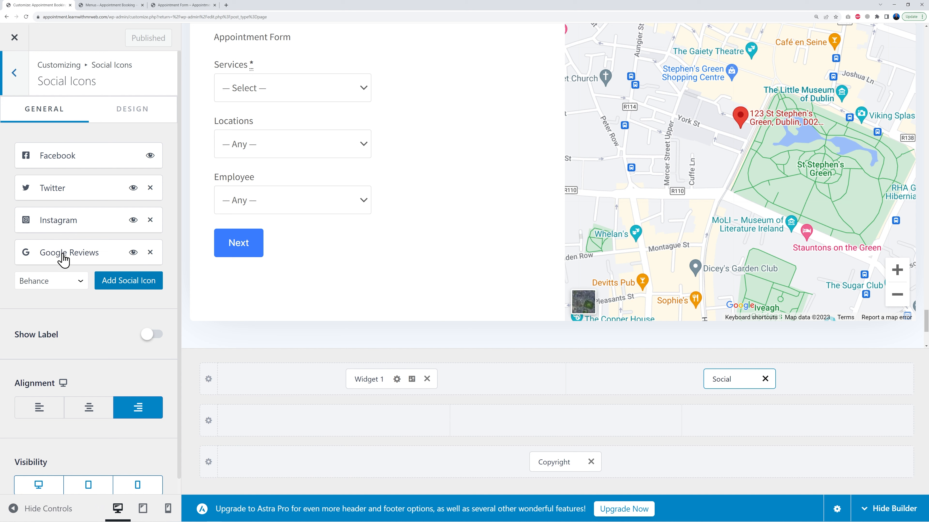
left_click(80, 286)
scroll(69, 433, "down", 3)
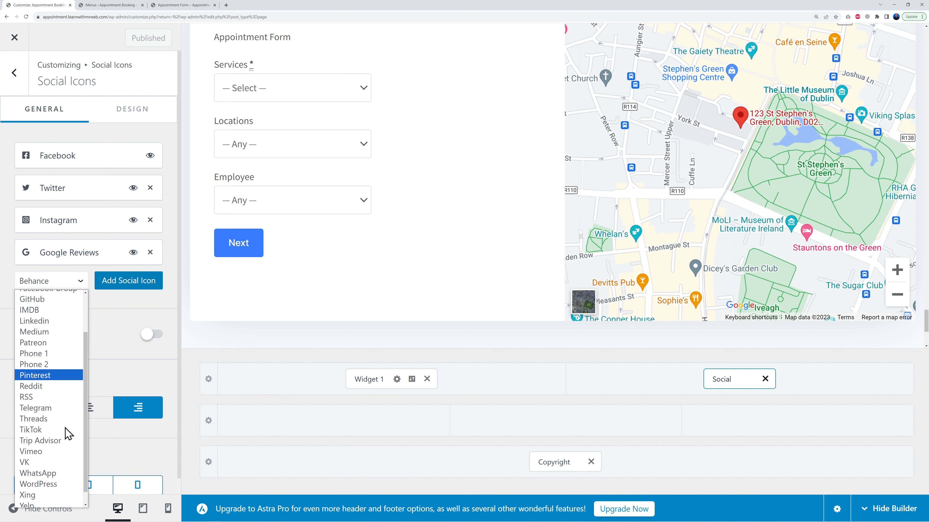
left_click(65, 504)
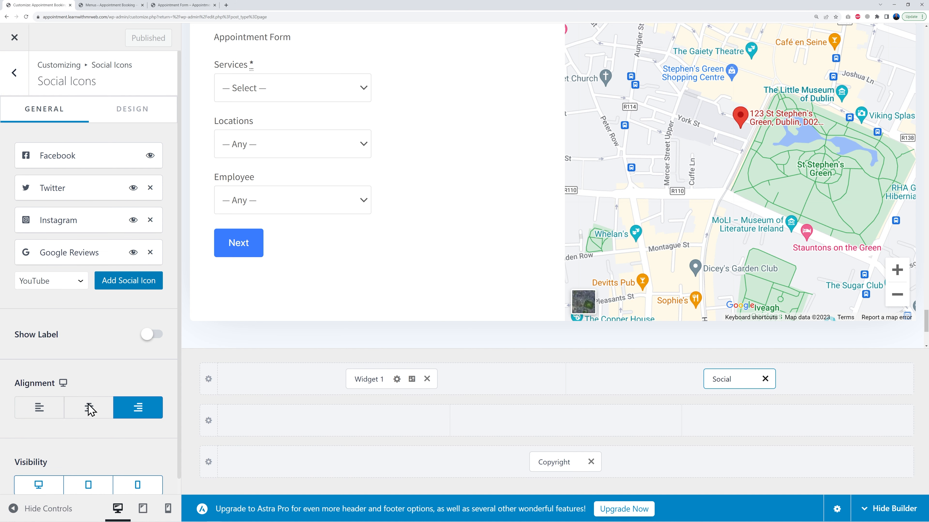
left_click(120, 288)
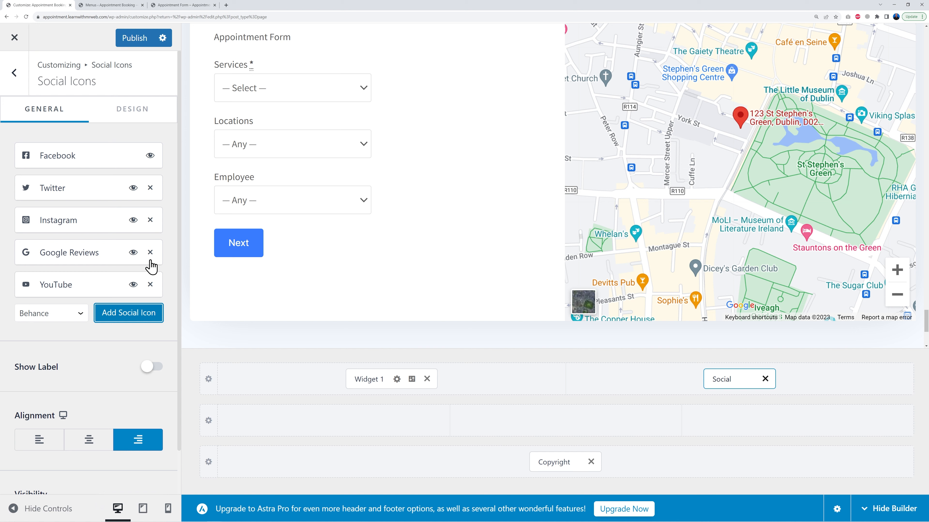
left_click(150, 253)
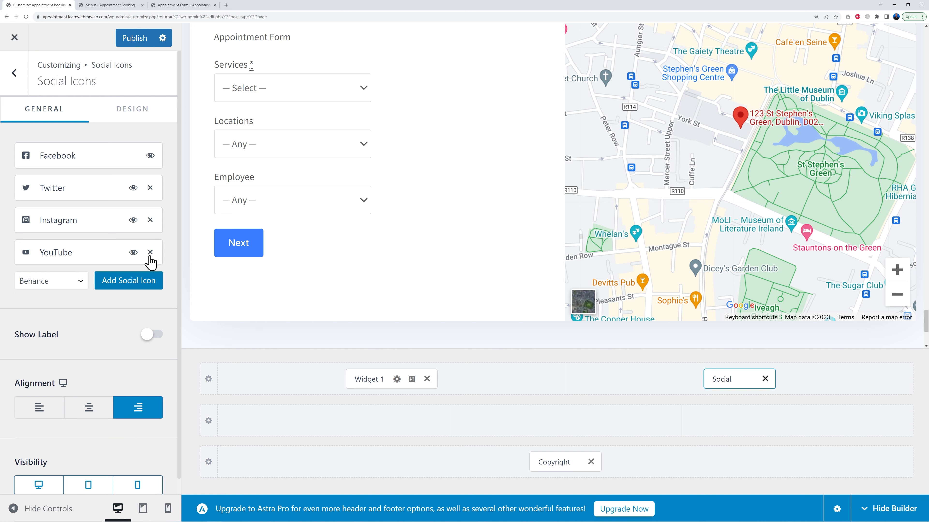
Inspect the social icons' URL fields and rename the Twitter icon's label as X
left_click(59, 258)
left_click(40, 337)
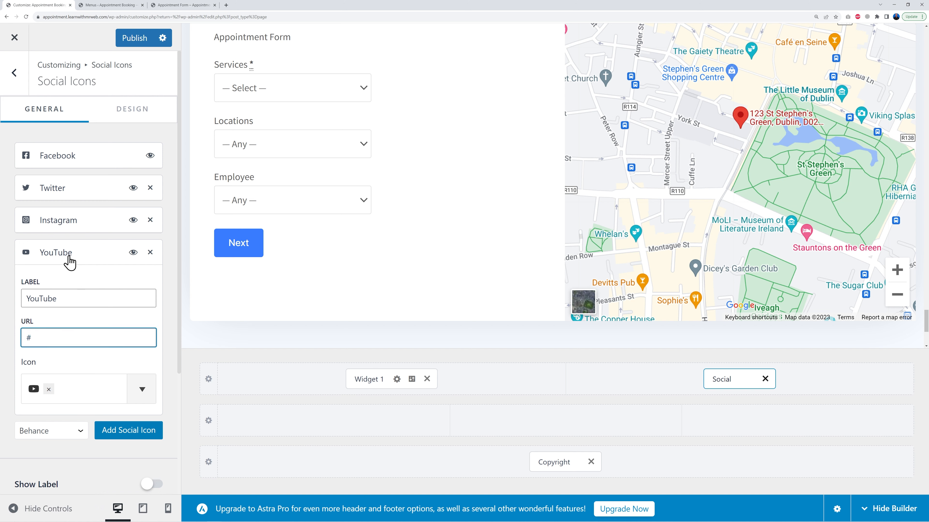
left_click(64, 230)
left_click(64, 303)
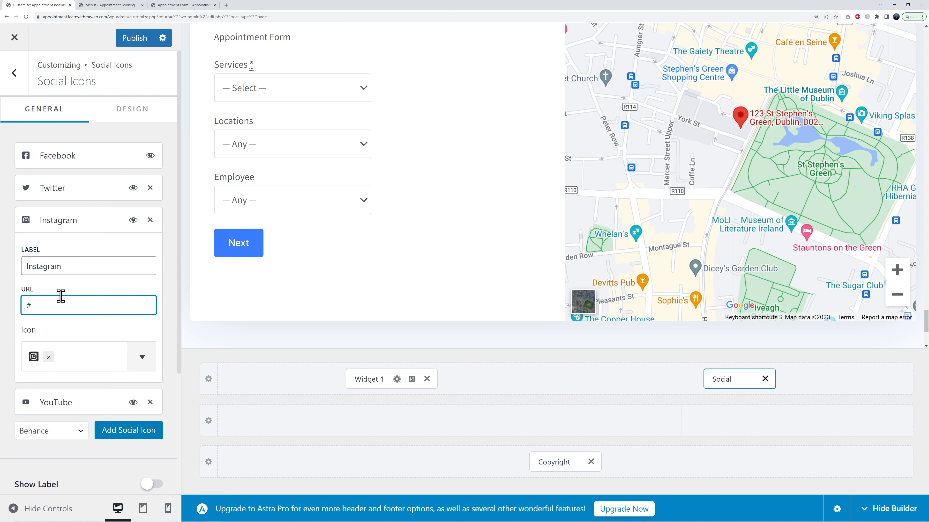
left_click(70, 195)
left_click(62, 268)
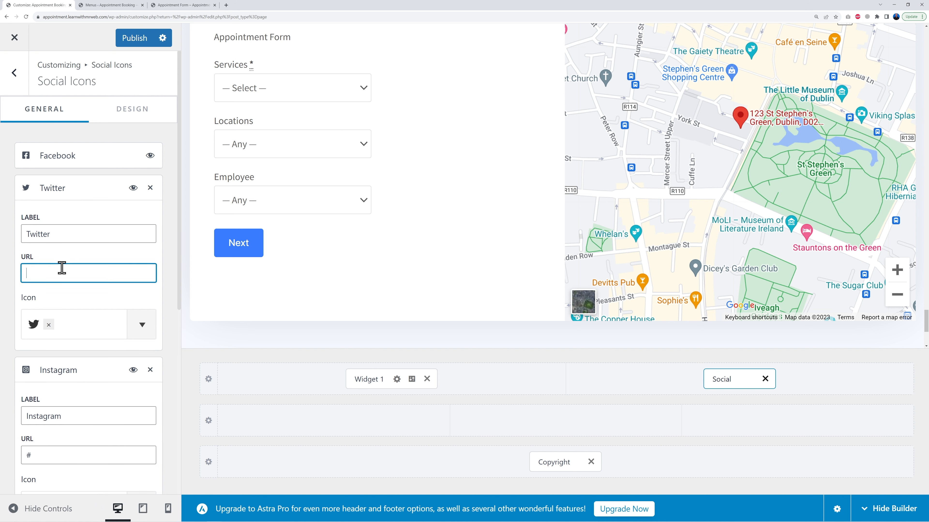
left_click_drag(72, 239, 14, 243)
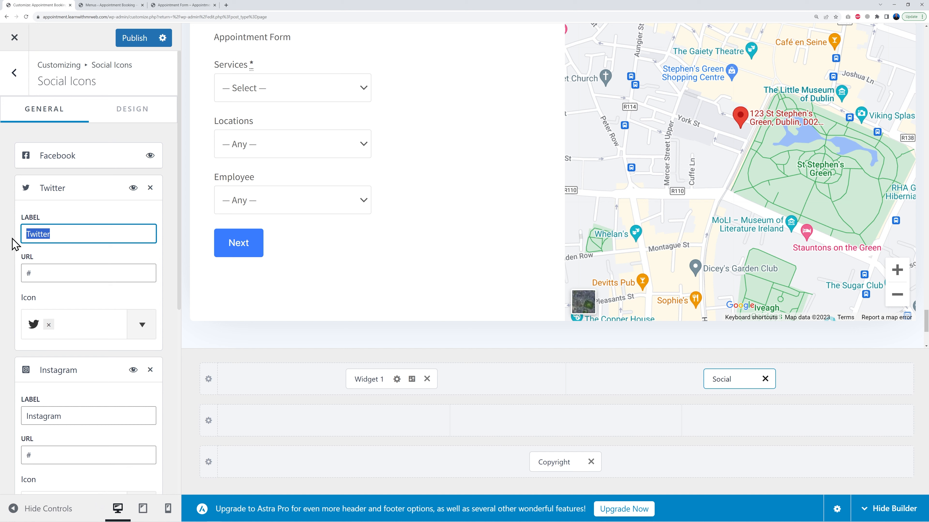
type("X")
Check the Facebook icon's URL field and collapse the expanded social icon panels
left_click(67, 167)
left_click(68, 241)
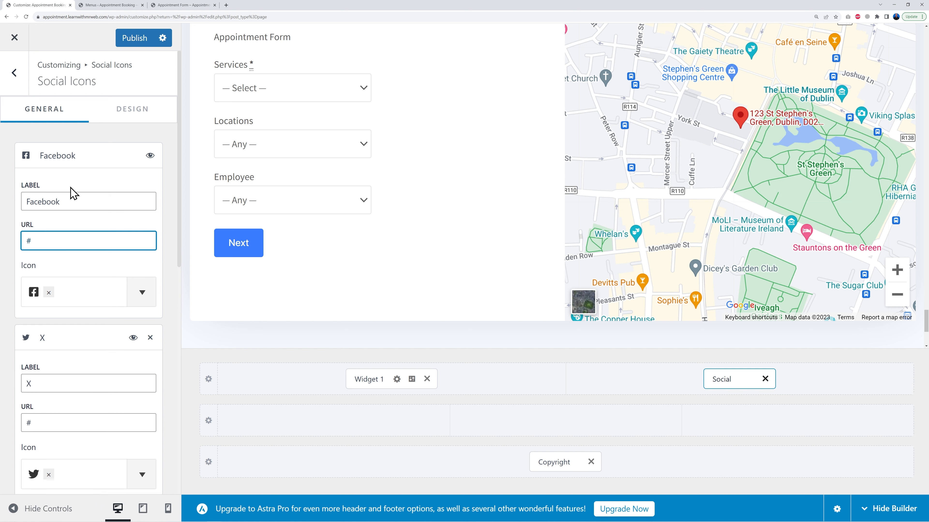
left_click(69, 169)
left_click(45, 189)
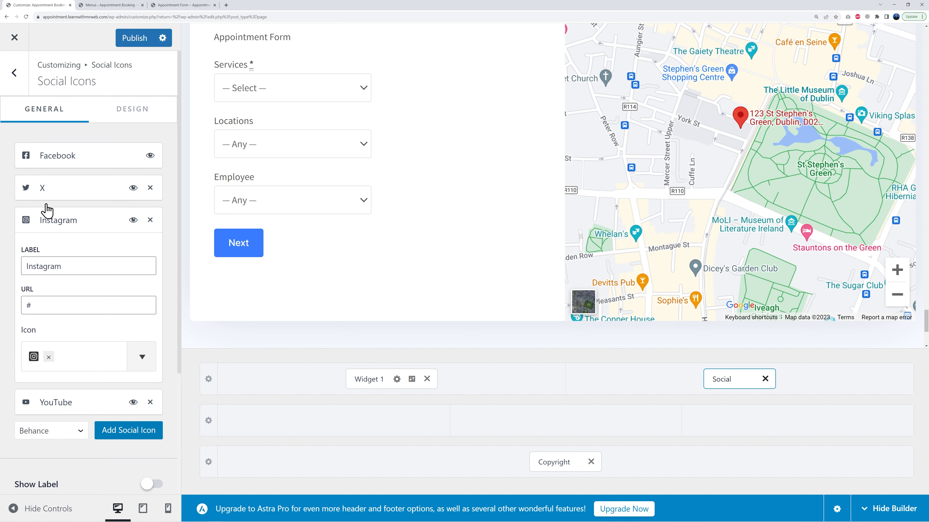
left_click(49, 224)
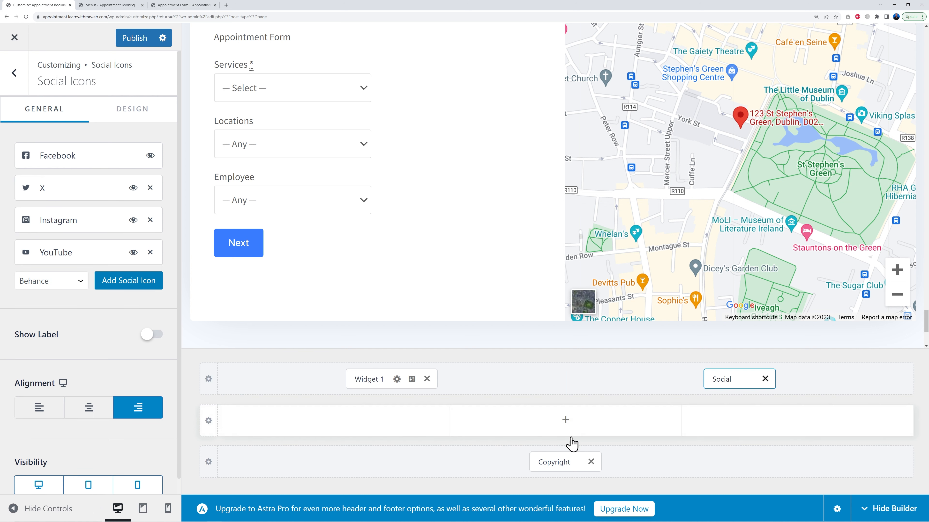
Remove "| Powered by Dental Clinic" from the footer copyright text and publish the changes
left_click(555, 461)
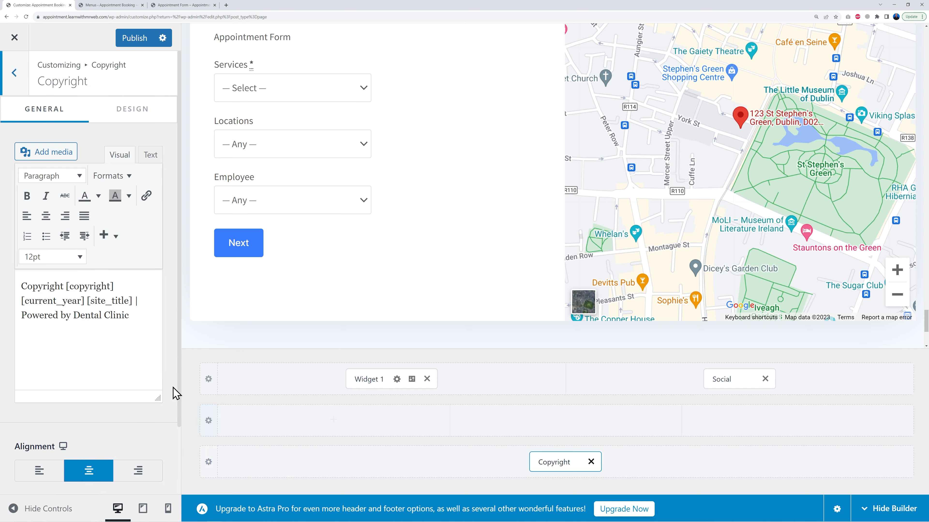
left_click(179, 5)
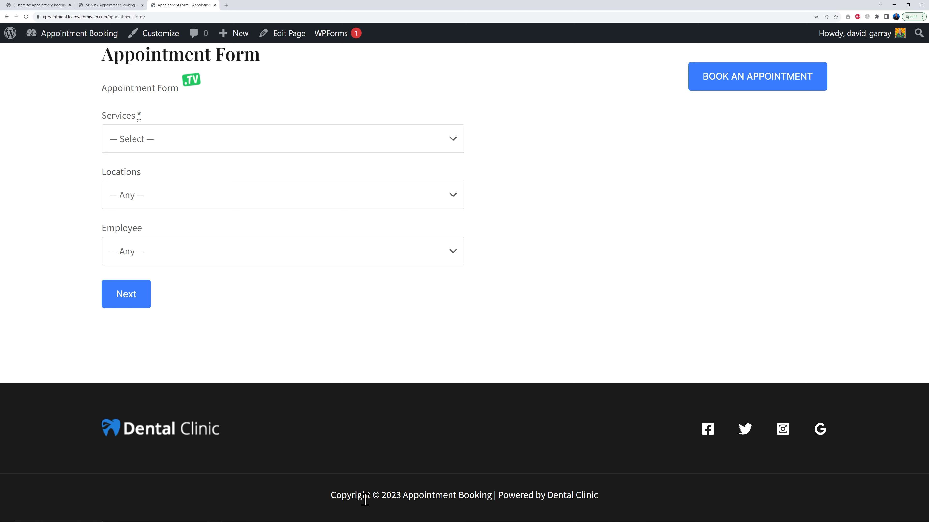
left_click_drag(499, 496, 628, 498)
left_click(628, 498)
left_click(43, 6)
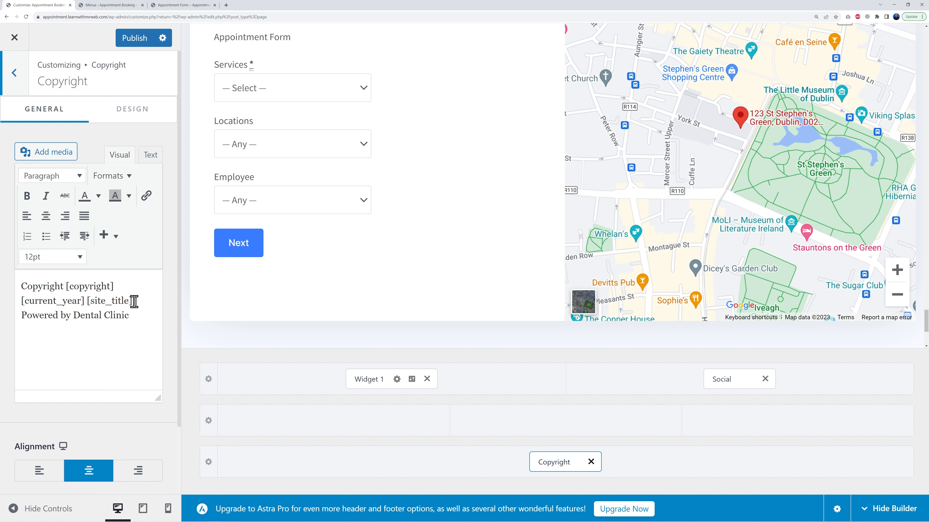
left_click_drag(134, 302, 142, 327)
key("BackSpace")
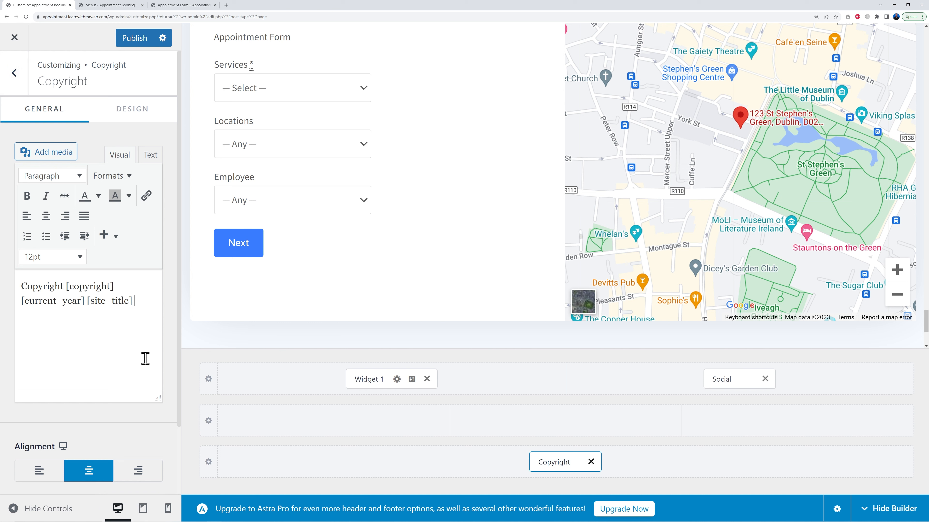
left_click(134, 40)
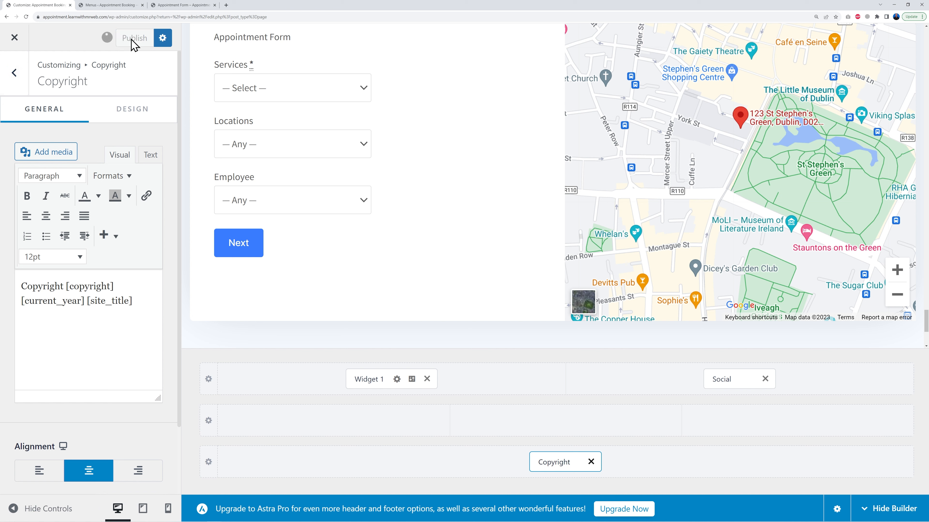
Reload the live site to check the updated footer social icons and copyright
left_click(181, 6)
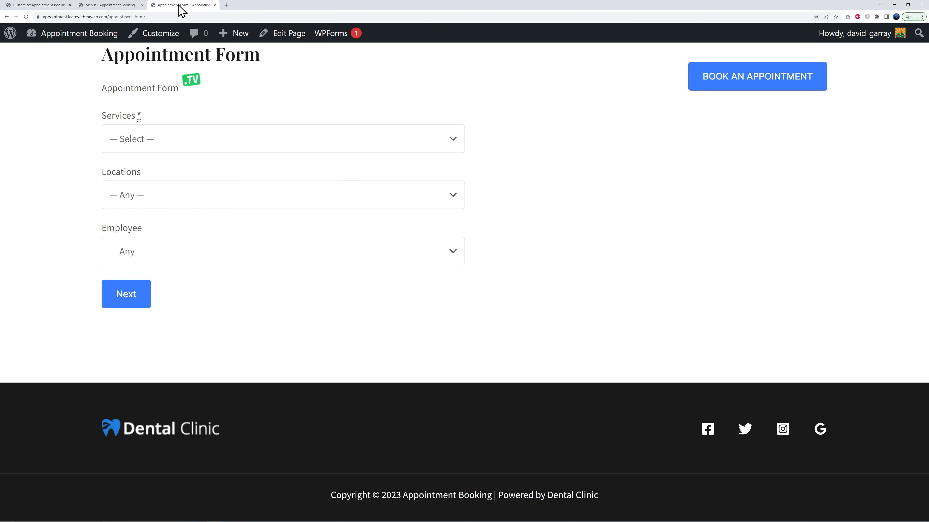
left_click(26, 16)
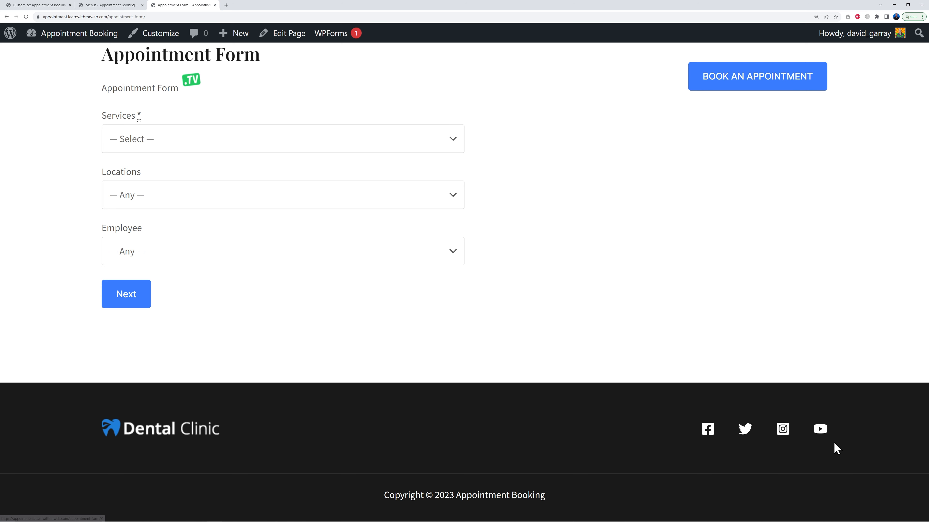
left_click(51, 5)
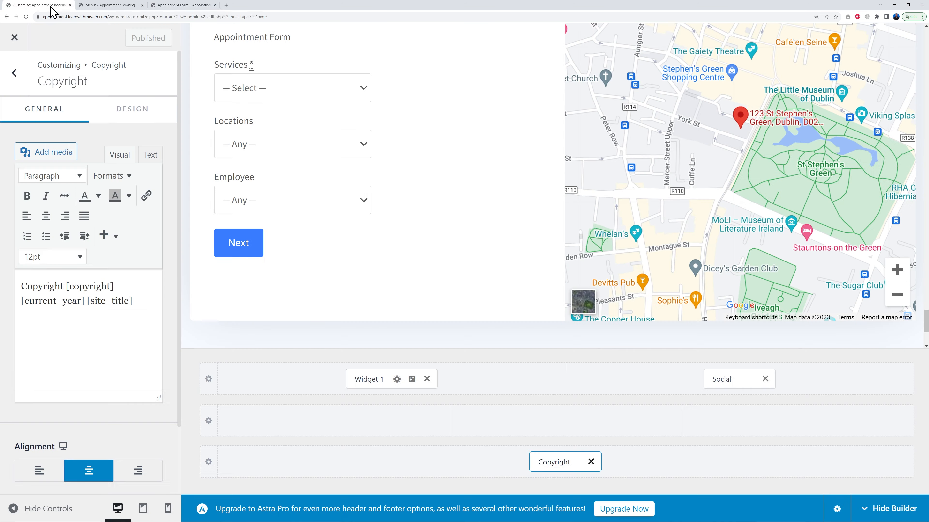
Replace the Footer Builder Widget 1 logo image with the MrWeb.TV logo in the Widgets screen and save
left_click(14, 41)
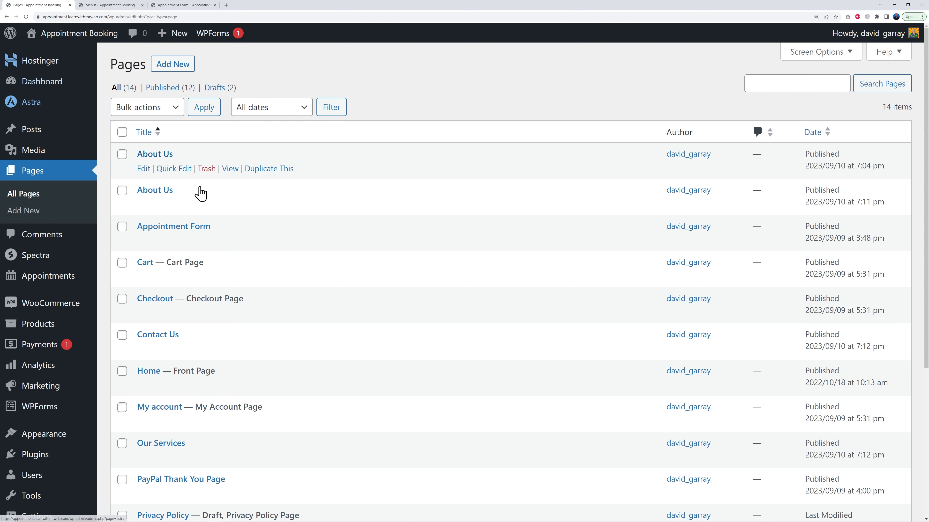
mouse_move(62, 441)
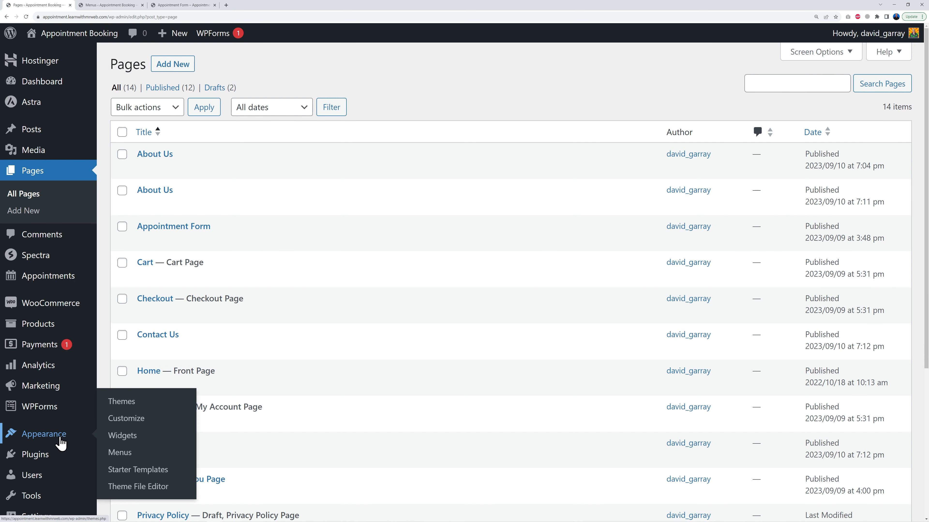
left_click(123, 441)
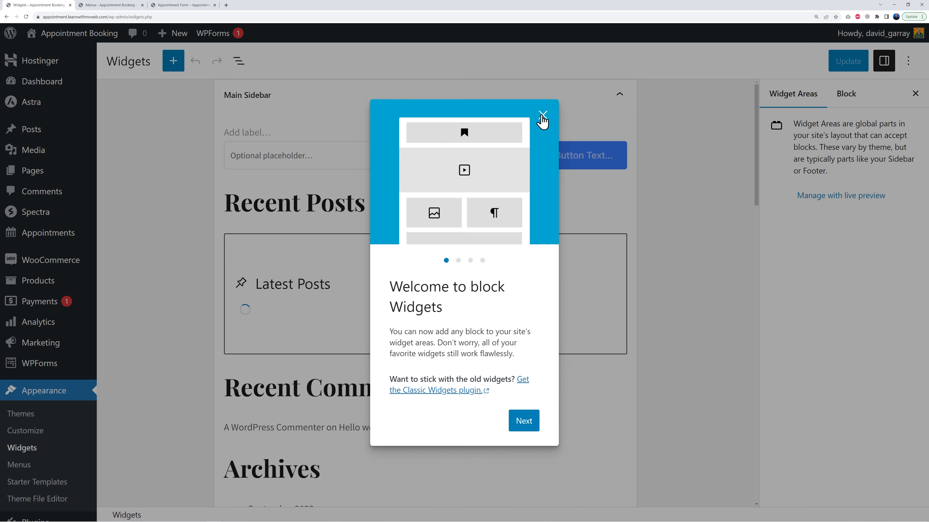
left_click(543, 115)
left_click(619, 94)
left_click(690, 184)
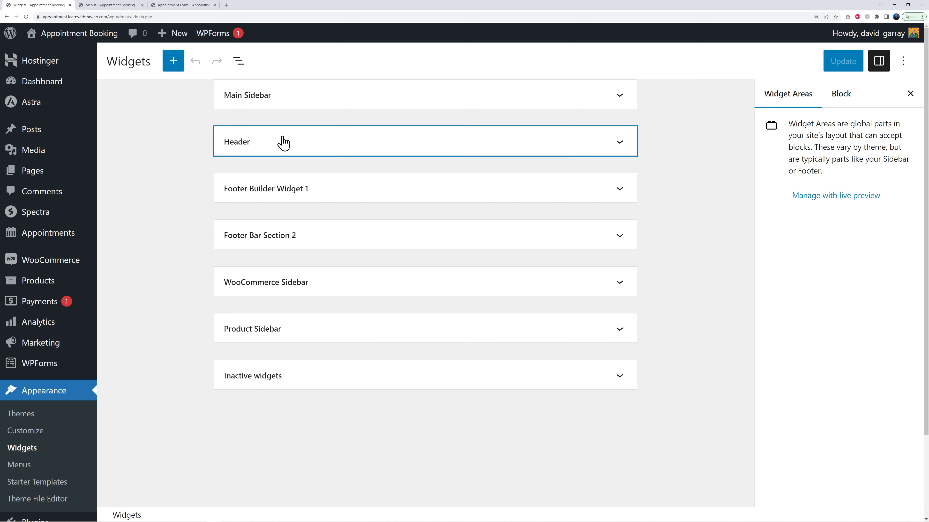
left_click(314, 197)
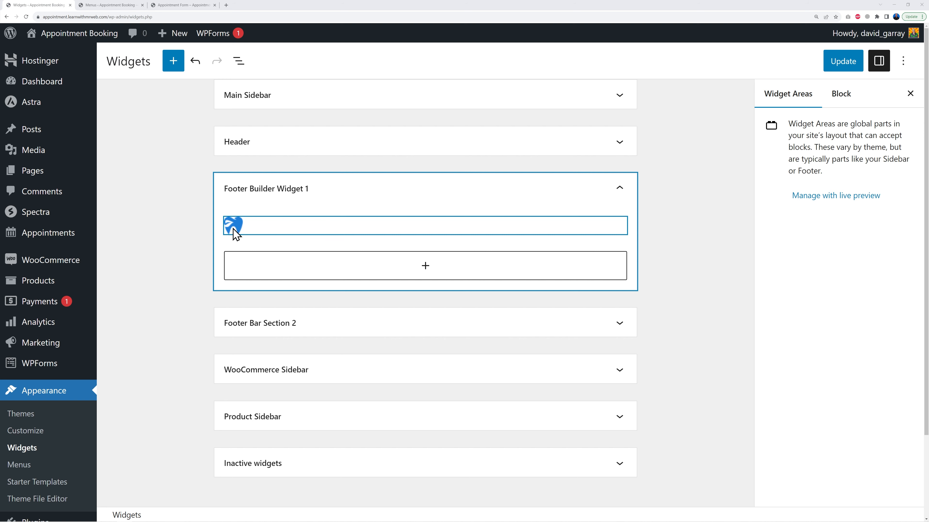
left_click(238, 233)
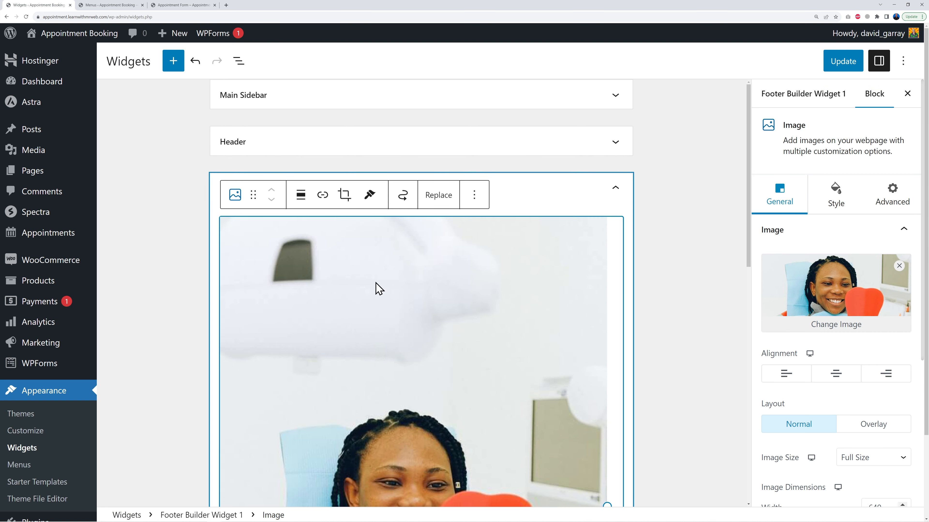
scroll(544, 374, "down", 1)
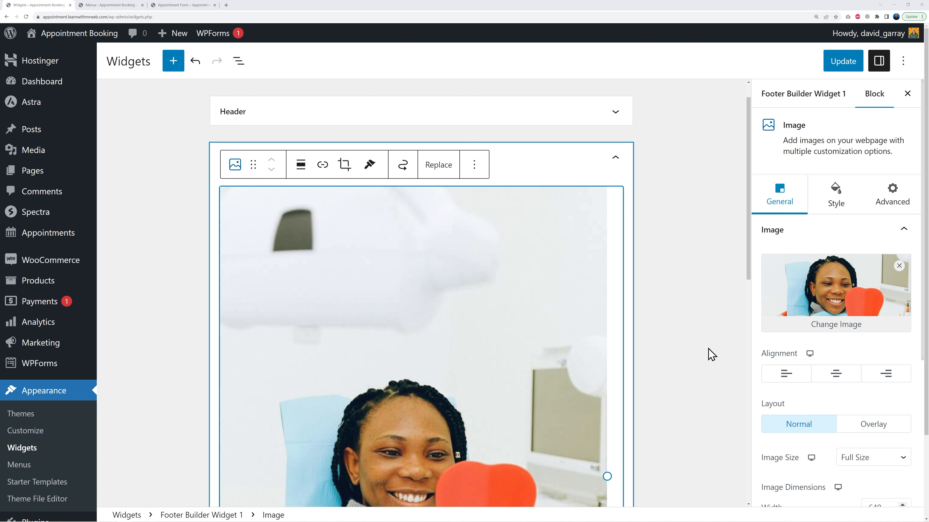
left_click(823, 325)
left_click(83, 192)
left_click(83, 193)
left_click(881, 487)
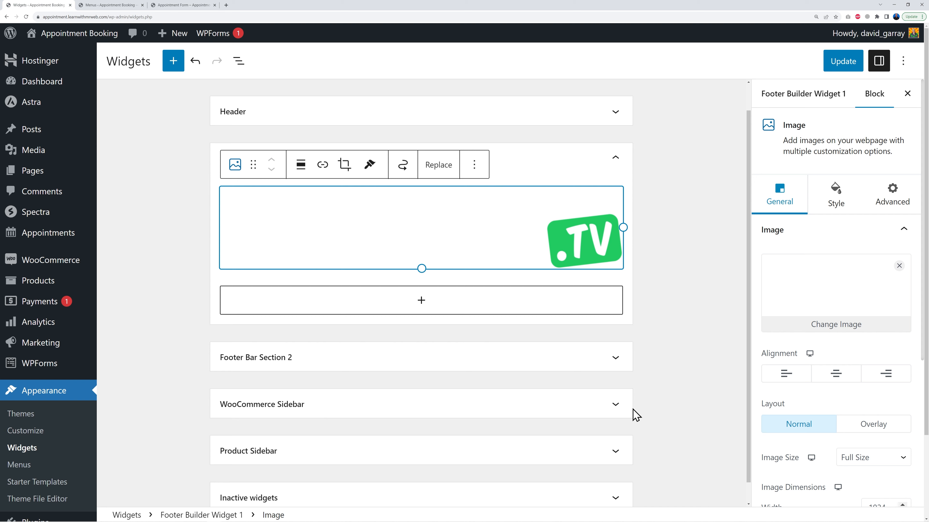
left_click(835, 67)
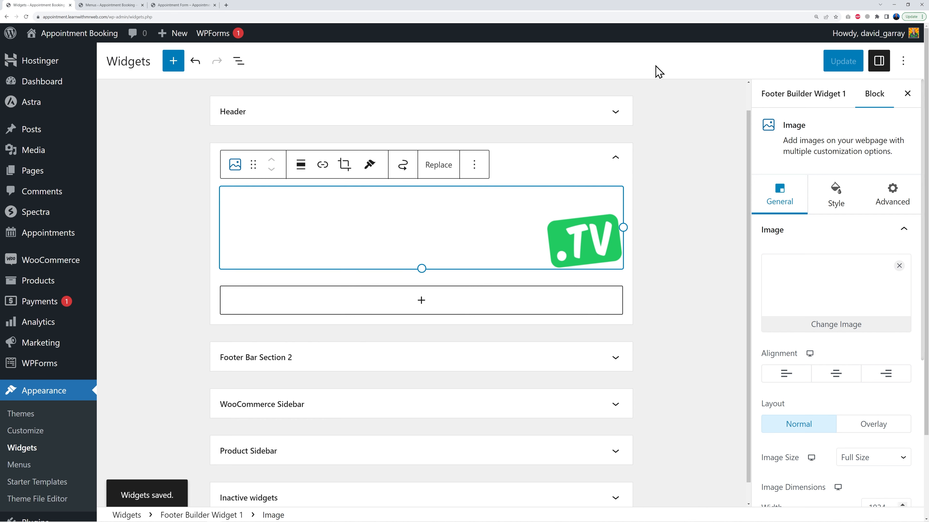
Reload the live site to check the new footer logo
left_click(187, 6)
left_click(26, 16)
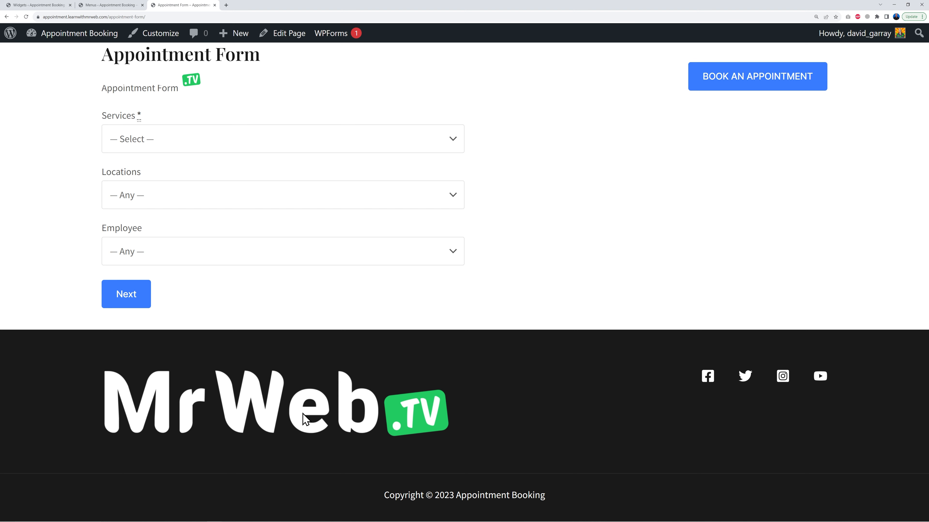
left_click(53, 6)
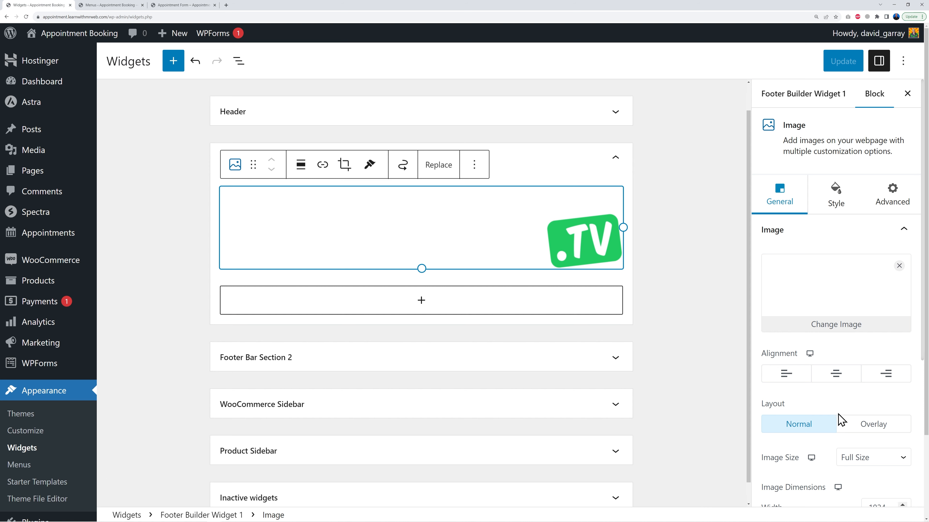
Set the footer logo's image size to Custom with width 120, and enlarge it to about 157 px wide
scroll(829, 462, "down", 2)
scroll(828, 457, "down", 4)
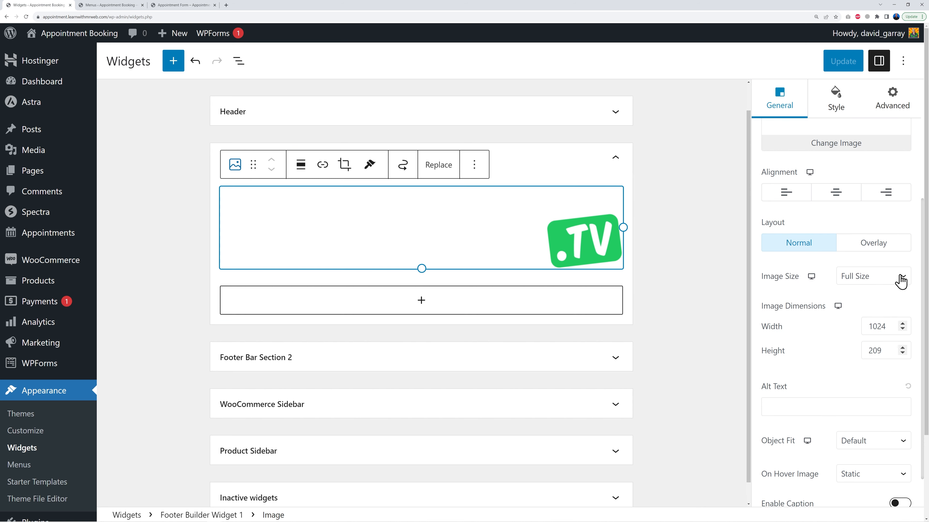
left_click(900, 278)
left_click(872, 334)
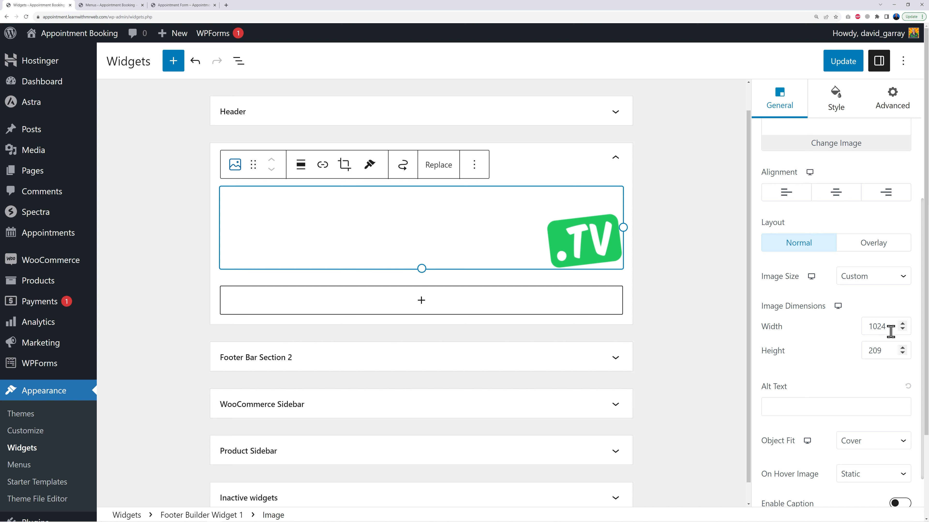
left_click_drag(868, 327, 887, 326)
type("120")
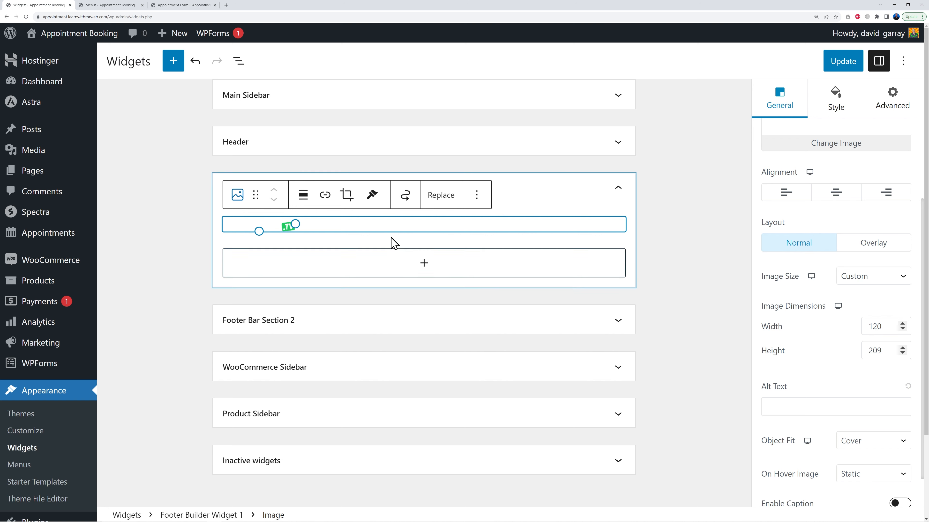
left_click_drag(297, 224, 320, 227)
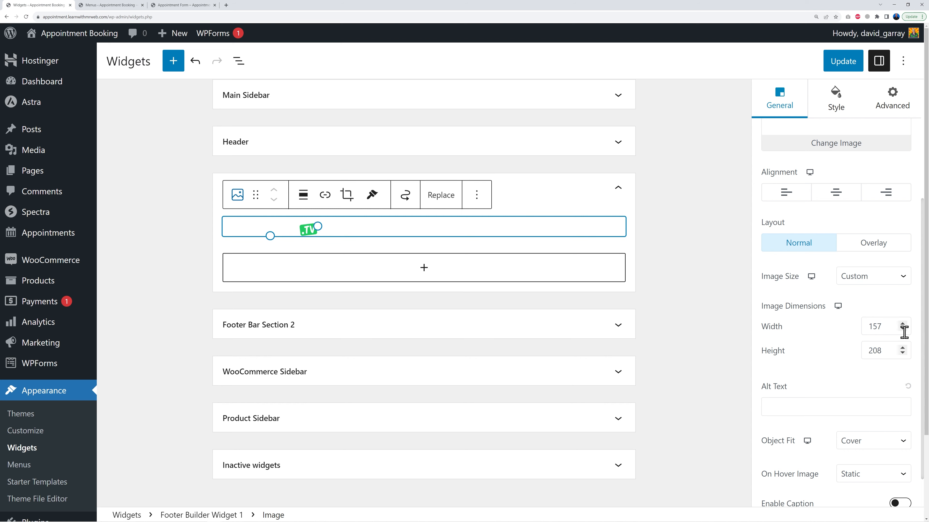
Save the widget changes and reload the live site to check the resized footer logo
left_click(844, 62)
left_click(179, 5)
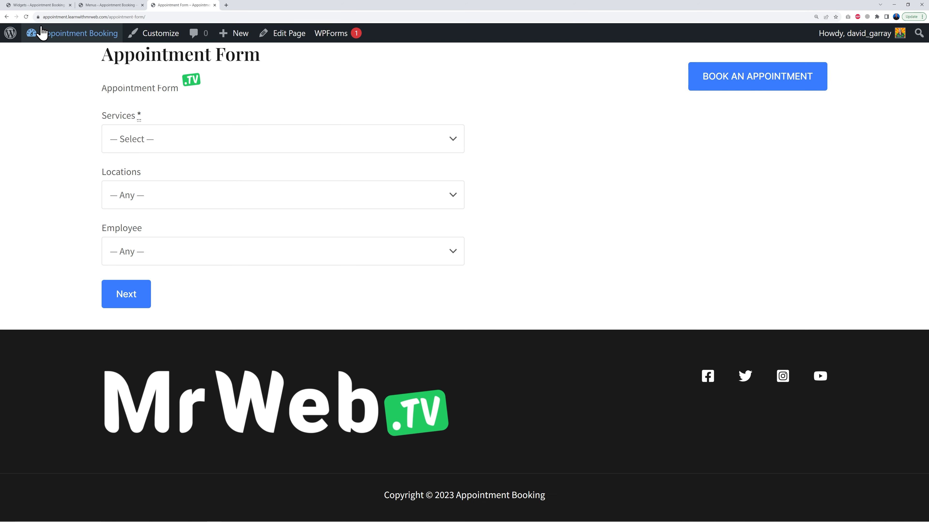
left_click(26, 16)
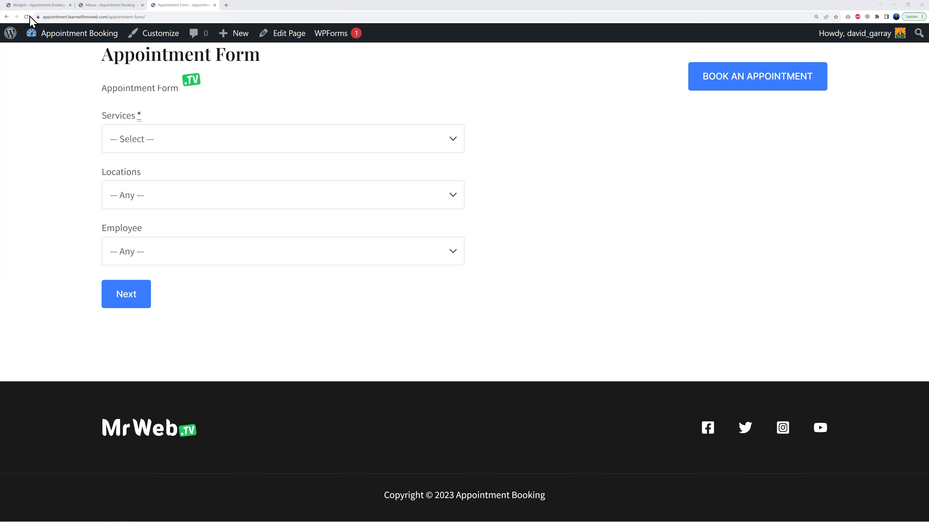
left_click(37, 5)
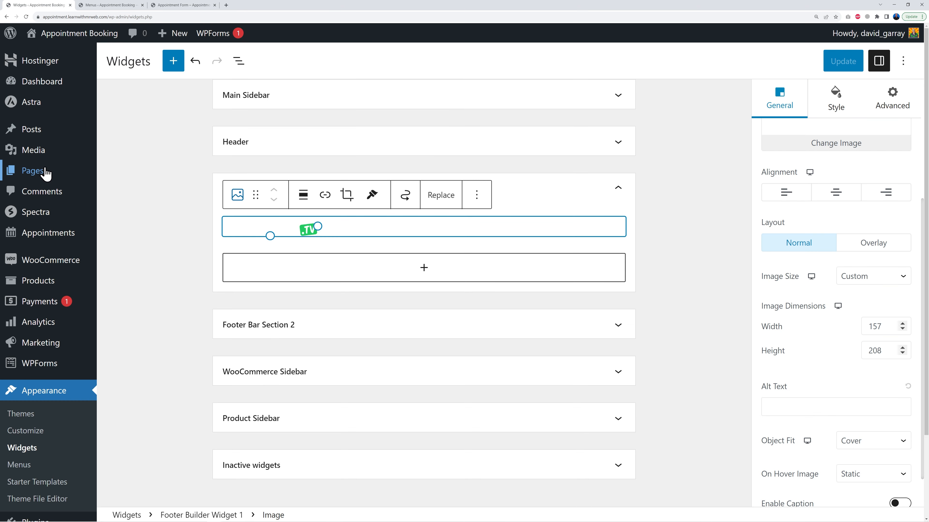
Open the Appointment Form page in the editor and add a single-column Container block below the shortcode
left_click(35, 177)
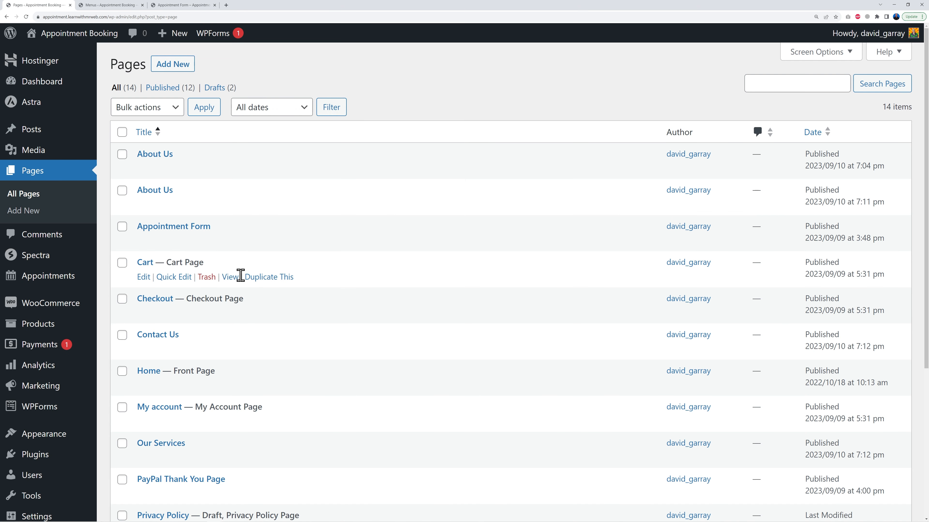
left_click(193, 228)
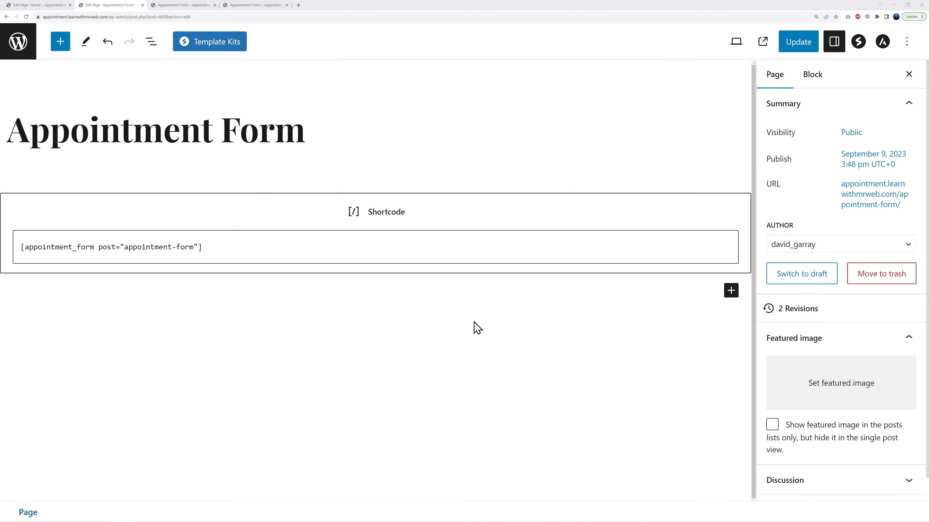
left_click(730, 291)
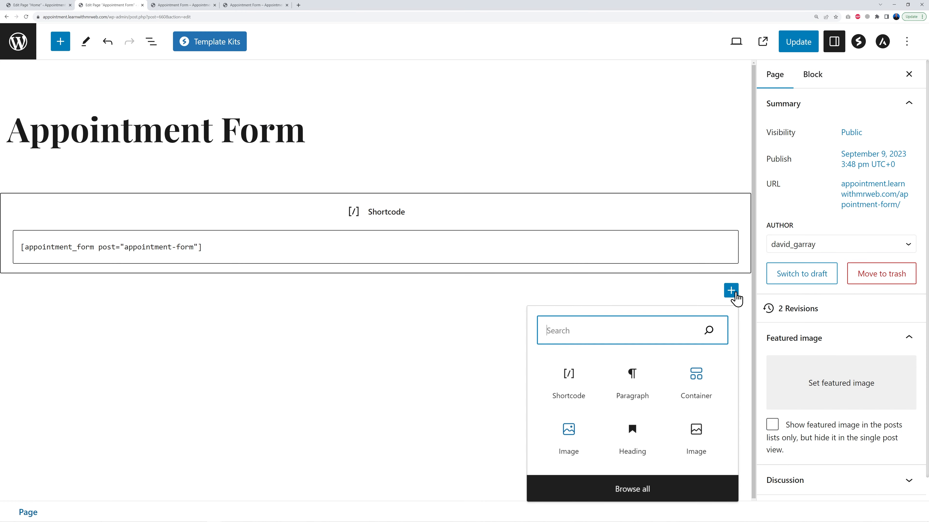
left_click(699, 382)
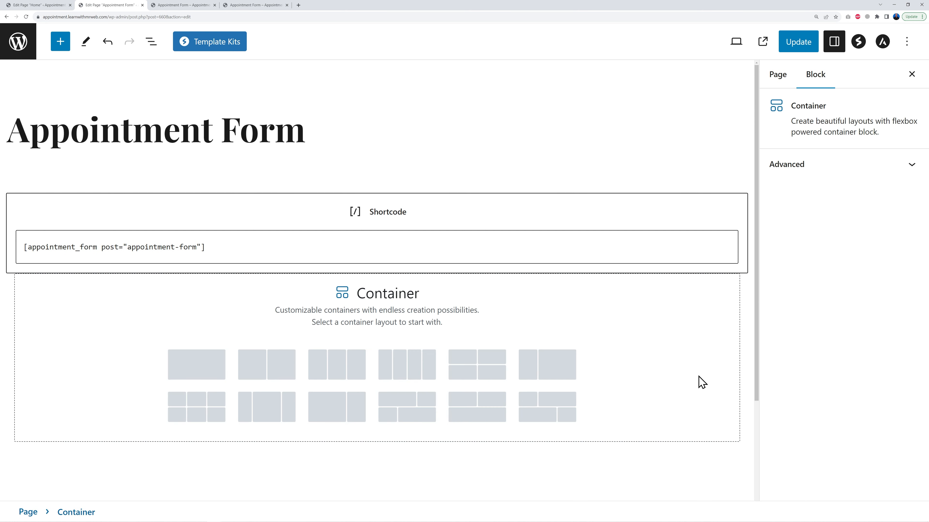
left_click(191, 374)
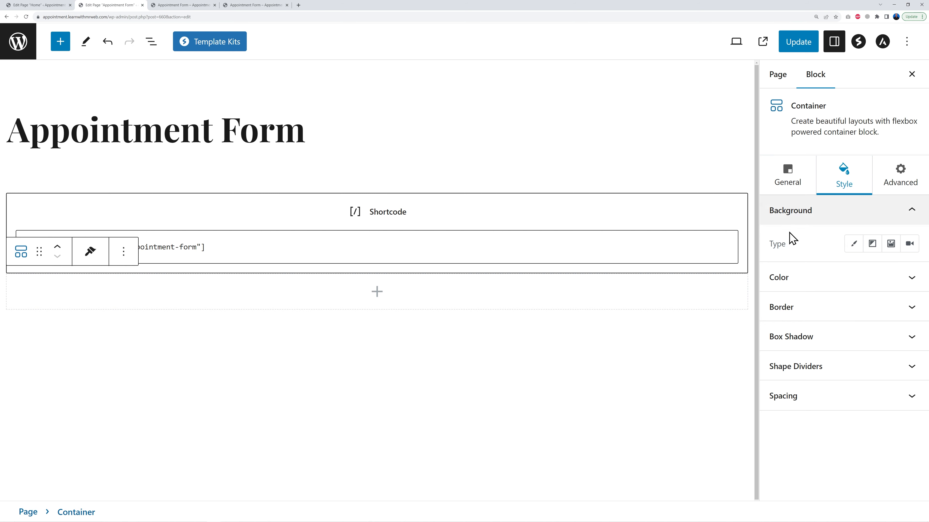
Set the container's background to the image pexels-anna-shvets-3845808-scaled.jpg from the media library
left_click(891, 243)
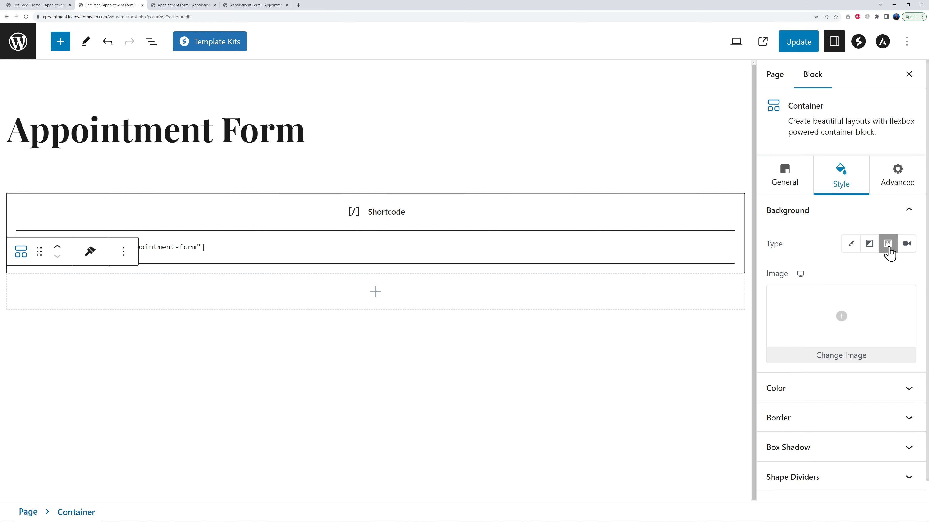
left_click(845, 318)
left_click(338, 286)
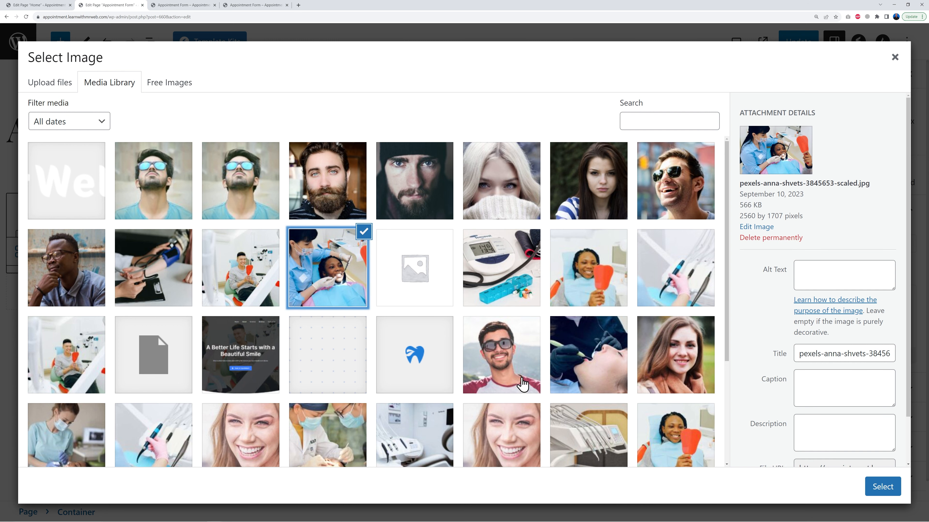
scroll(533, 384, "down", 3)
scroll(533, 383, "up", 3)
scroll(534, 383, "up", 1)
left_click(263, 271)
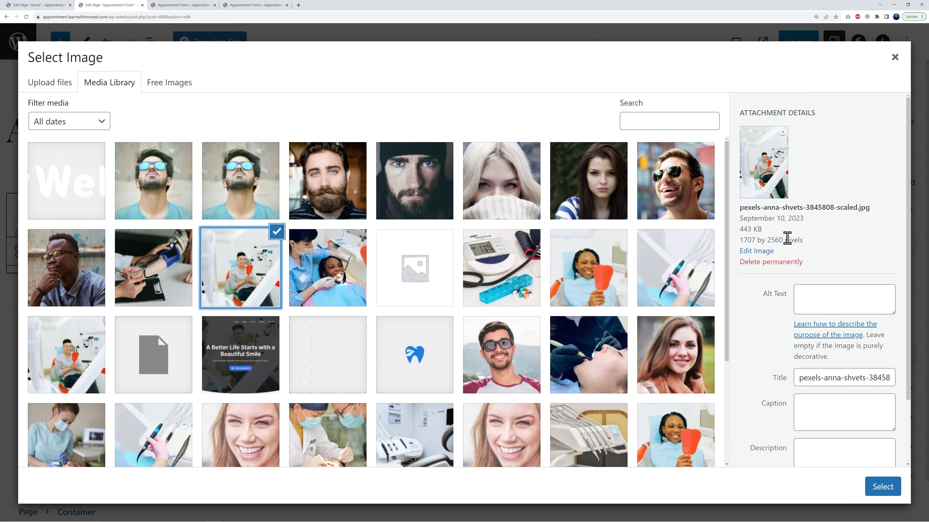
left_click(891, 488)
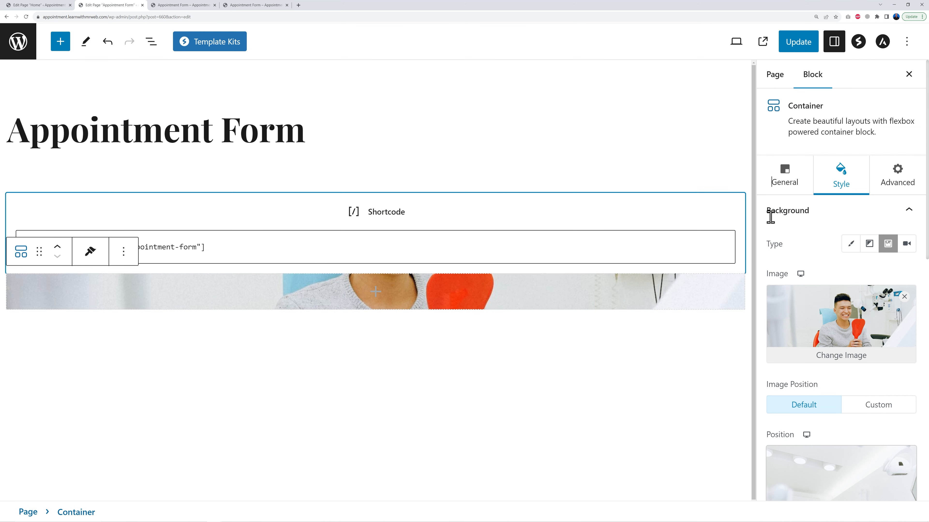
Set the container's minimum height to 342 px and move the background image position to 43% from the top
left_click(792, 183)
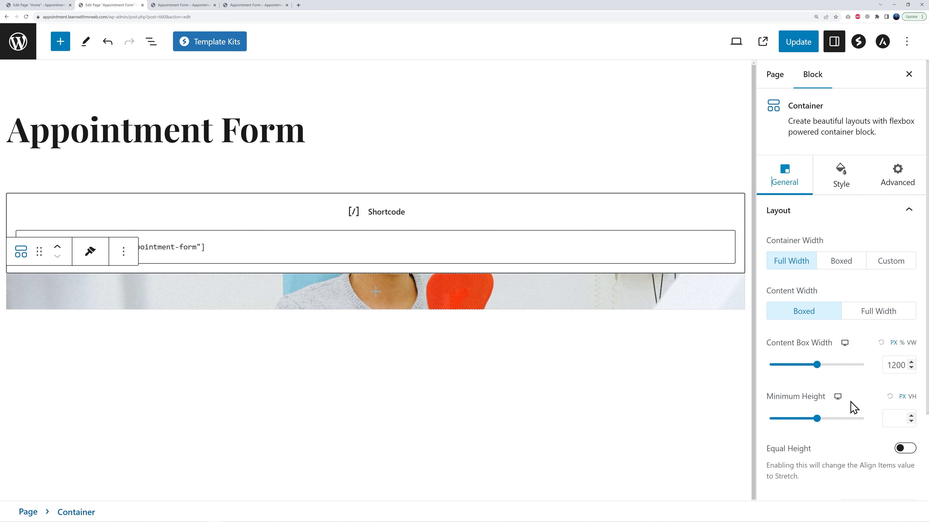
mouse_move(817, 419)
left_mouse_down()
mouse_move(785, 420)
mouse_move(803, 421)
left_mouse_up()
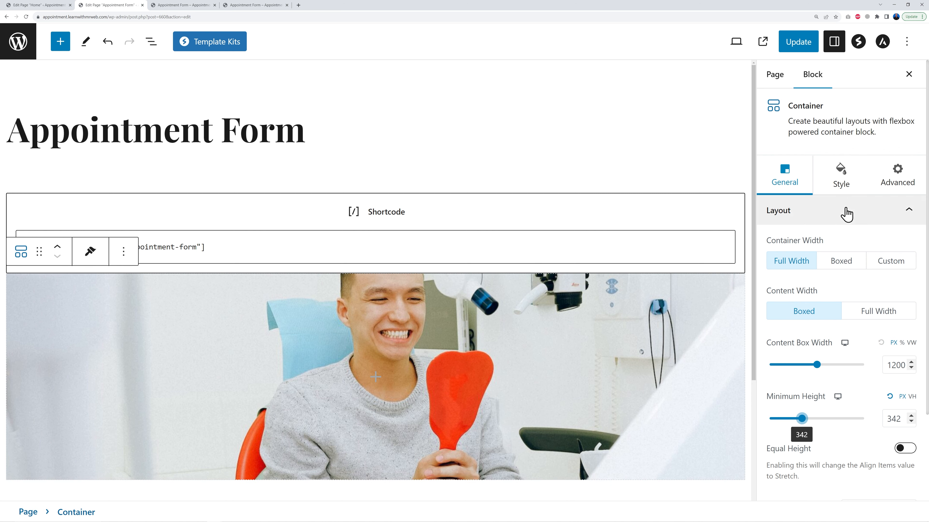
left_click(841, 179)
scroll(924, 337, "down", 8)
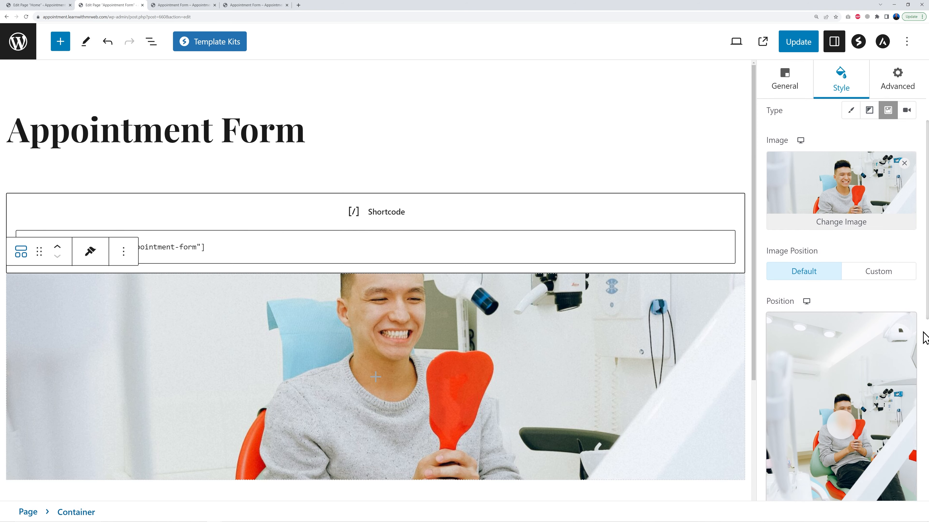
left_click_drag(843, 254, 840, 239)
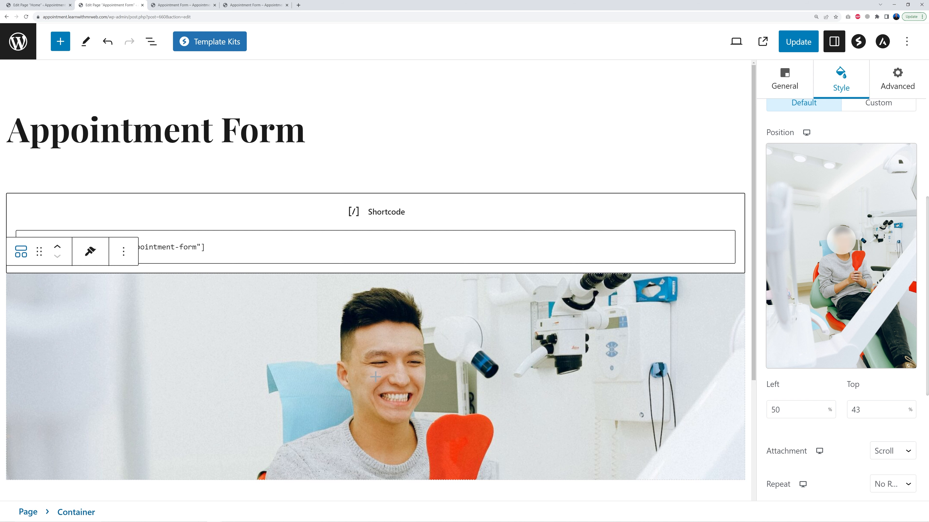
Insert a centre-aligned heading reading BOOK AN APPOINTMENT inside the container
left_click(376, 379)
scroll(511, 414, "down", 3)
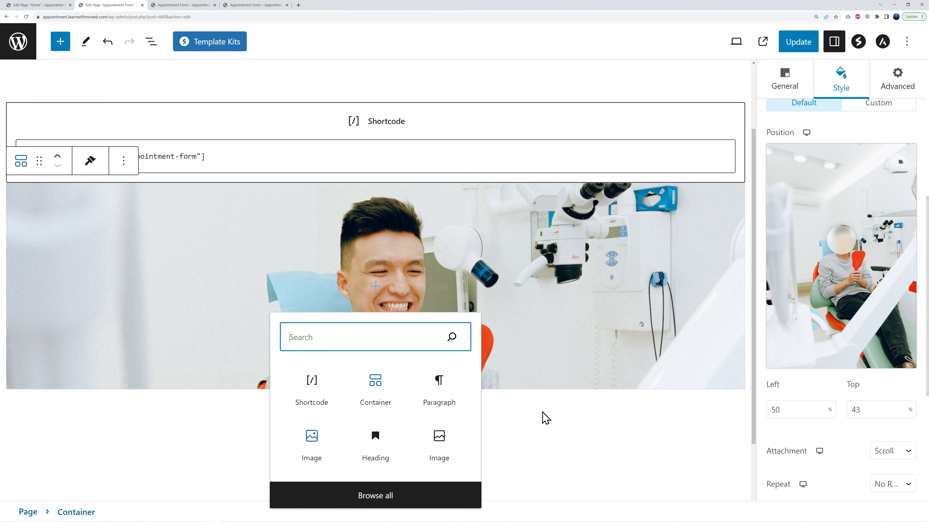
left_click(382, 456)
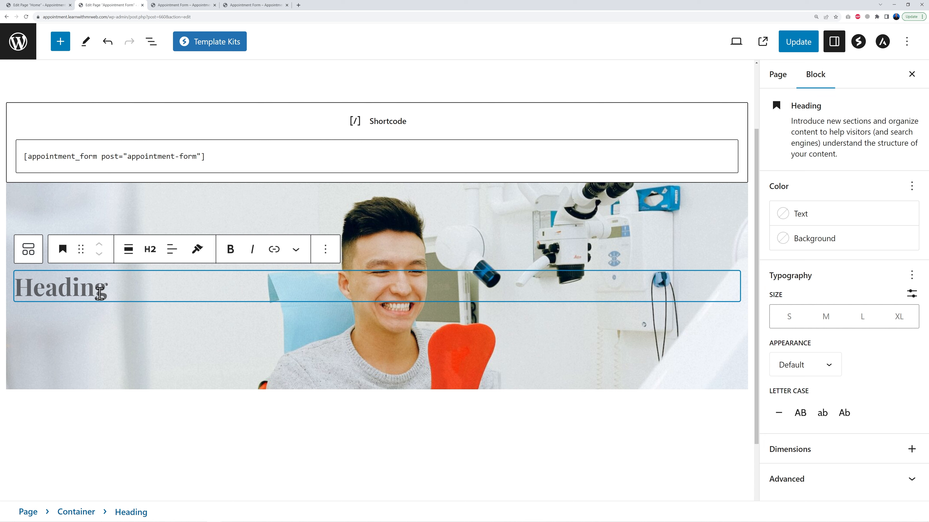
type("BOOK AN")
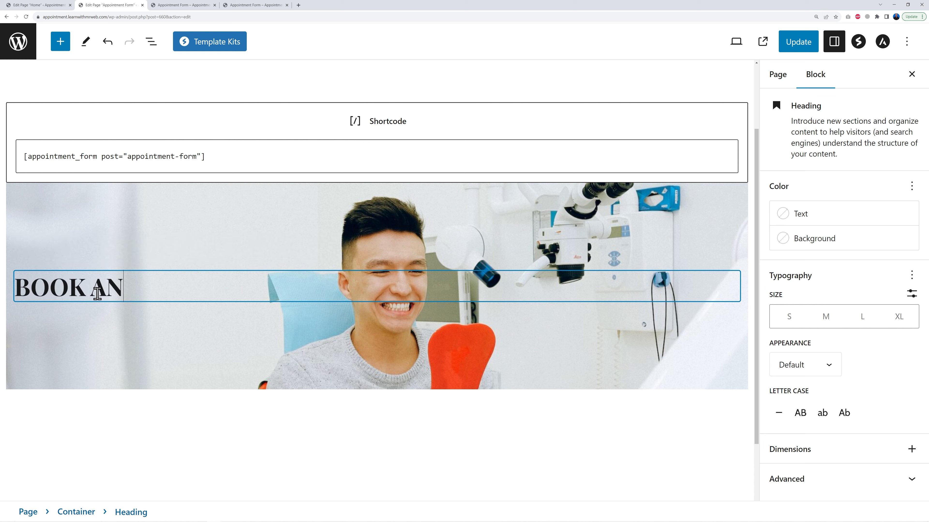
type(" APPOINTMENT")
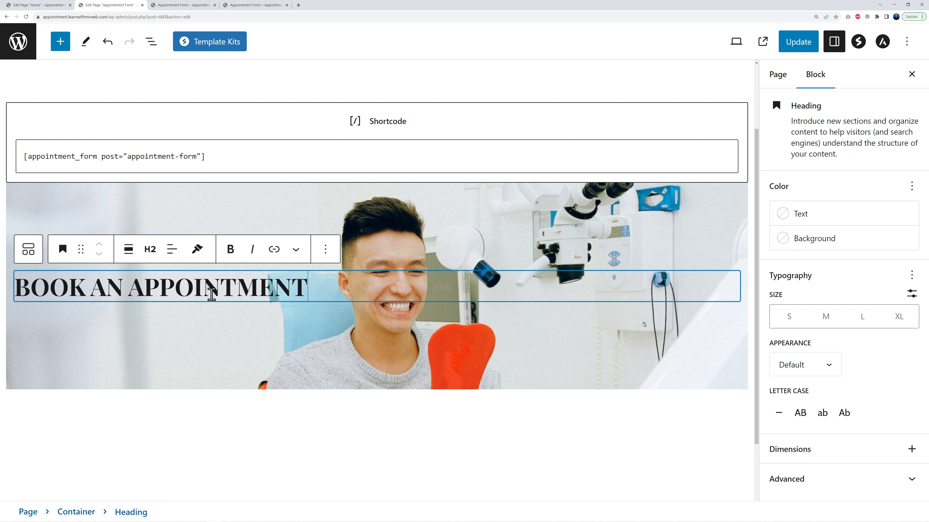
left_click(177, 253)
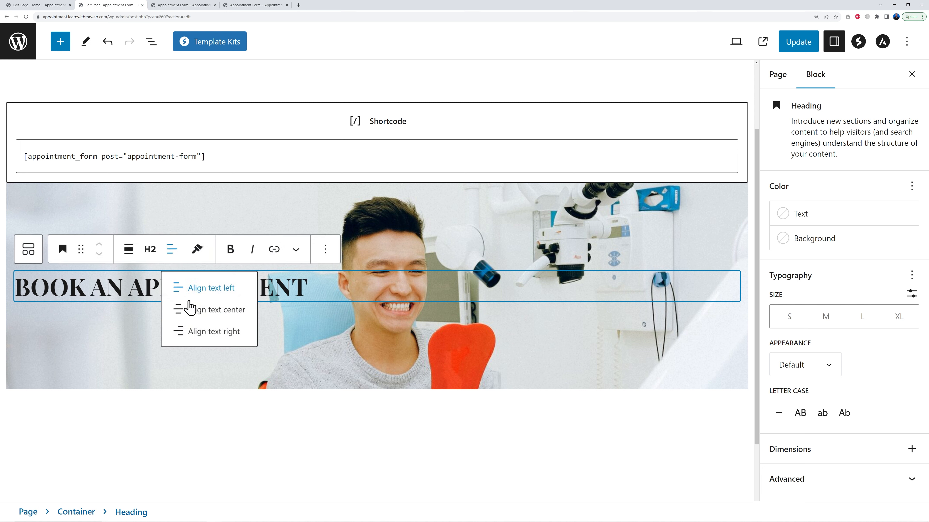
left_click(204, 313)
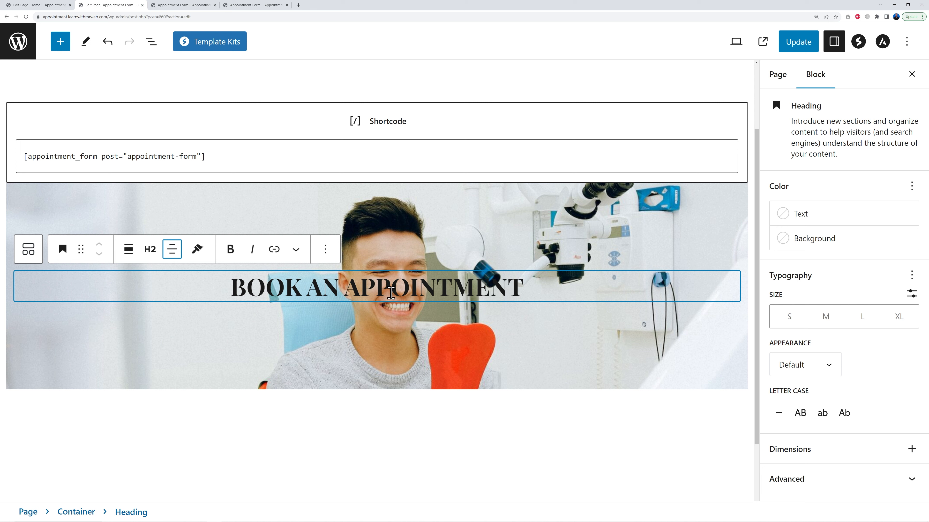
Set the heading's text colour to Theme Color 2
triple_click(414, 292)
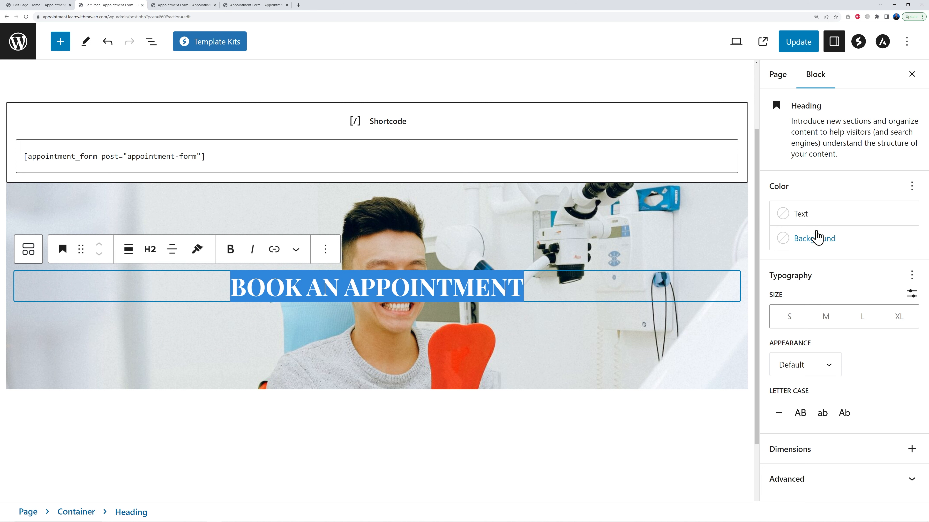
left_click(802, 215)
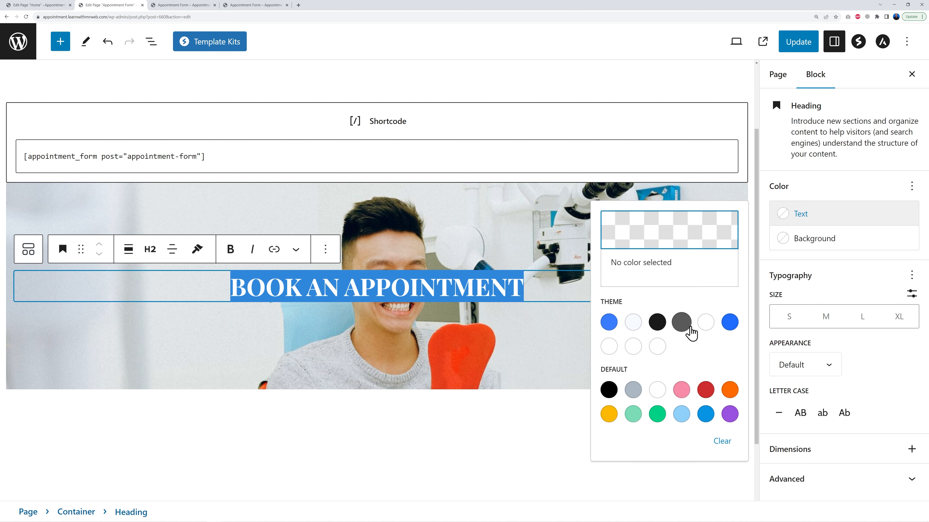
left_click(633, 322)
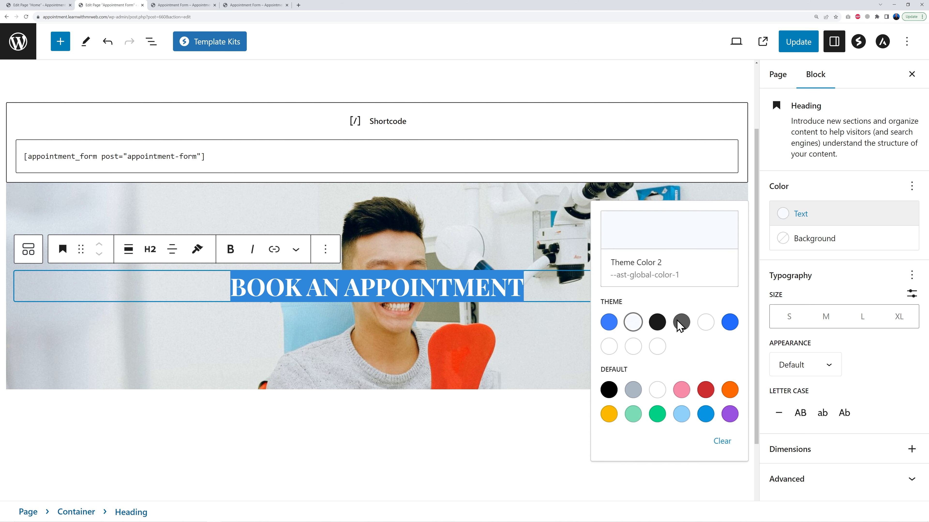
left_click(482, 366)
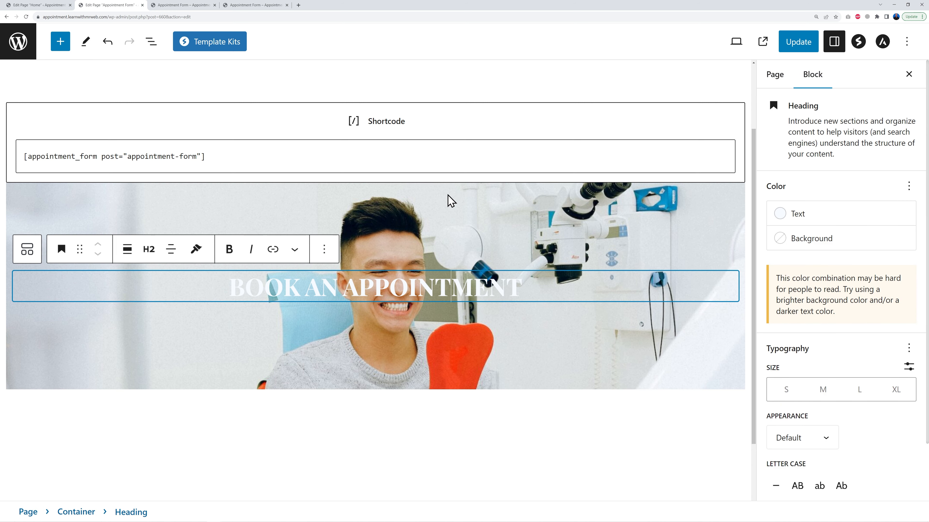
Add a dark semi-transparent colour overlay to the container's background image
left_click(51, 374)
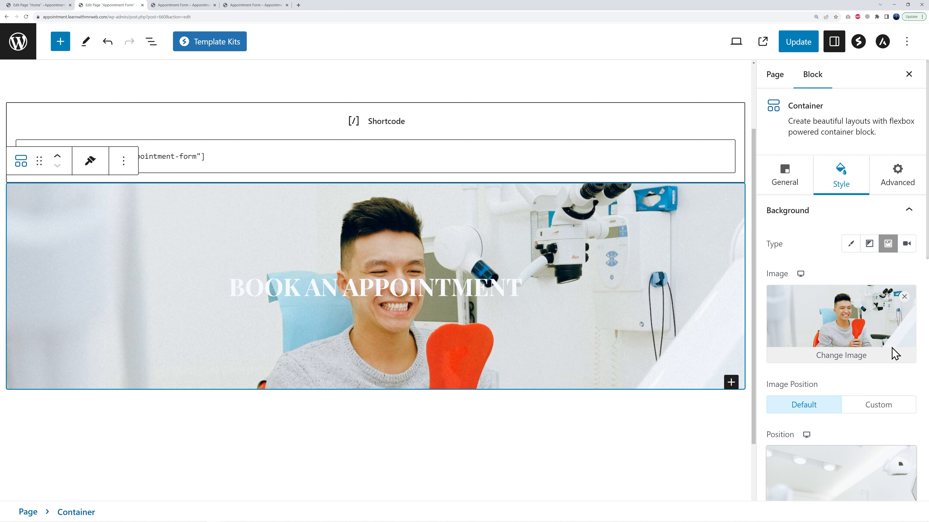
scroll(924, 362, "down", 10)
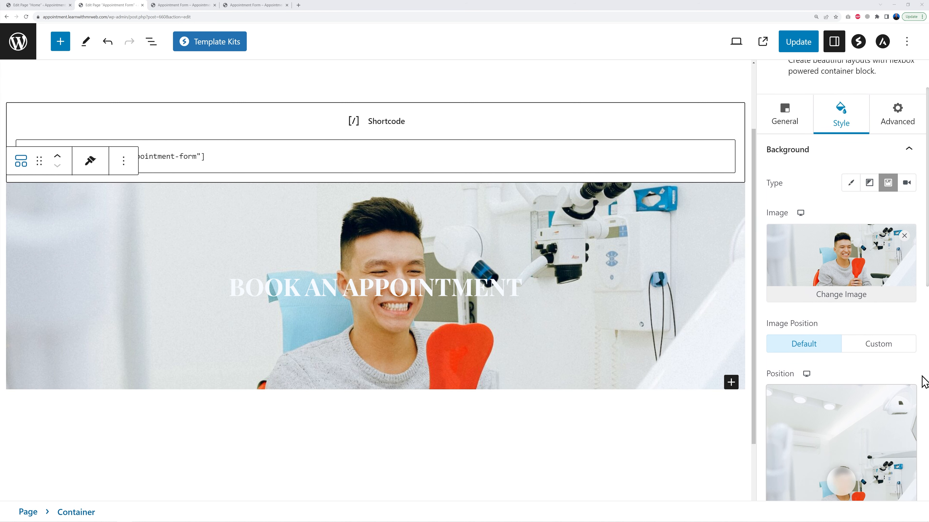
scroll(923, 382, "down", 3)
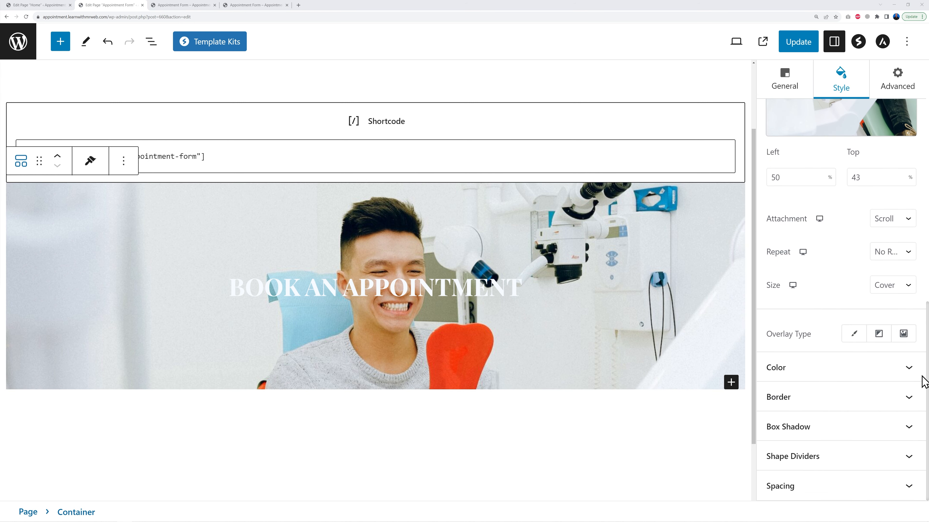
left_click(853, 335)
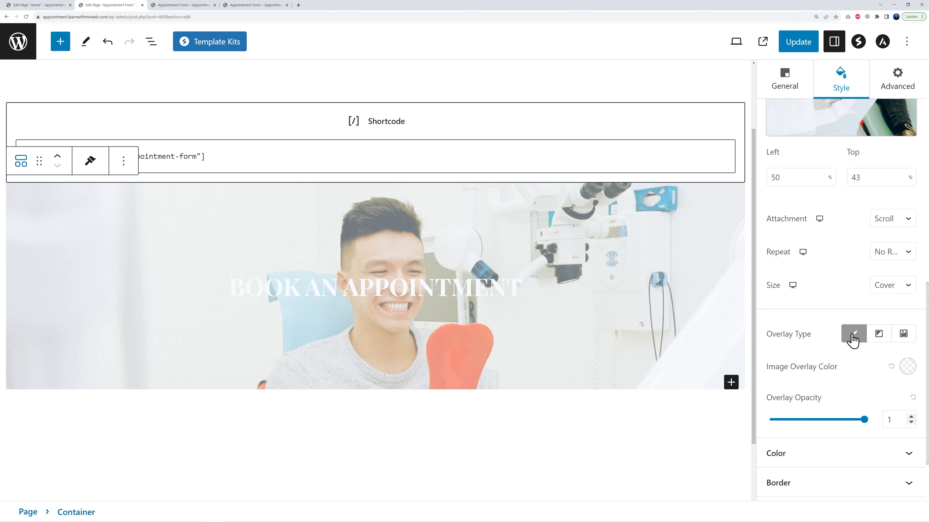
left_click(907, 368)
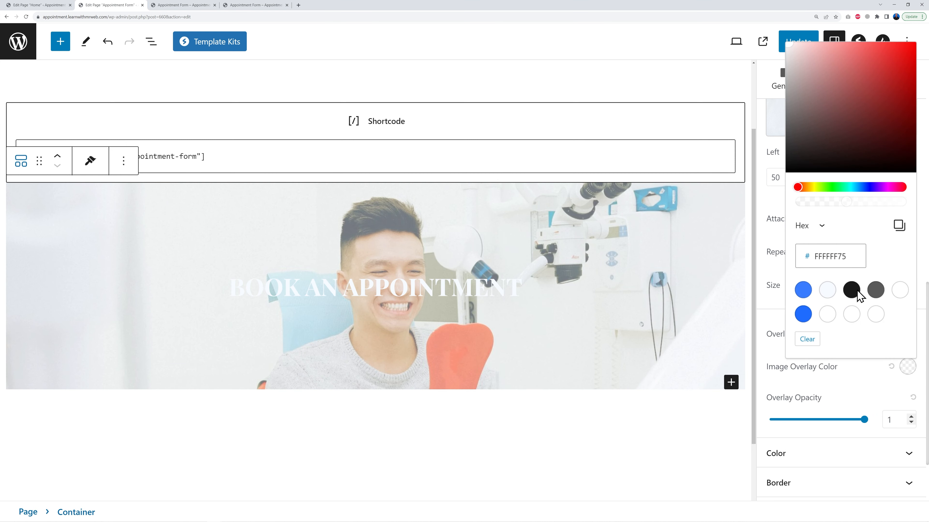
left_click(811, 130)
left_click(907, 367)
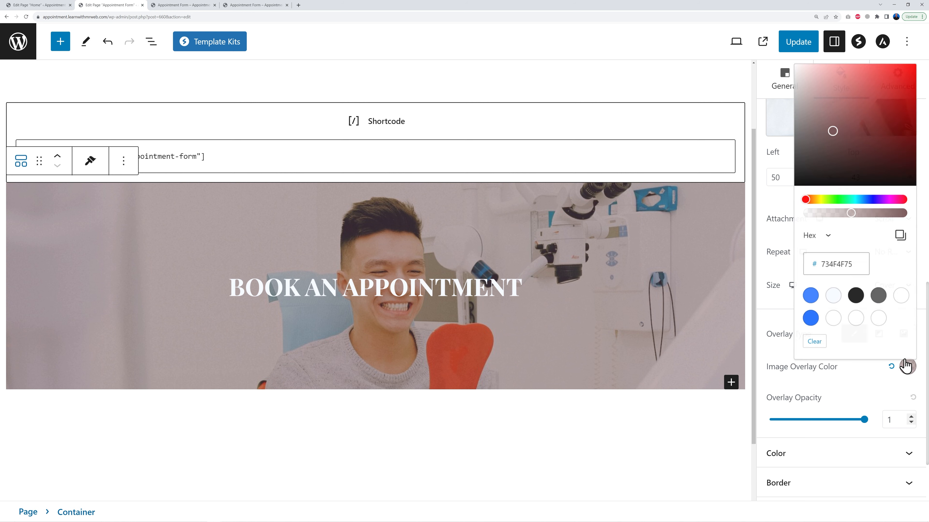
left_click(827, 172)
left_click(909, 369)
left_click(796, 173)
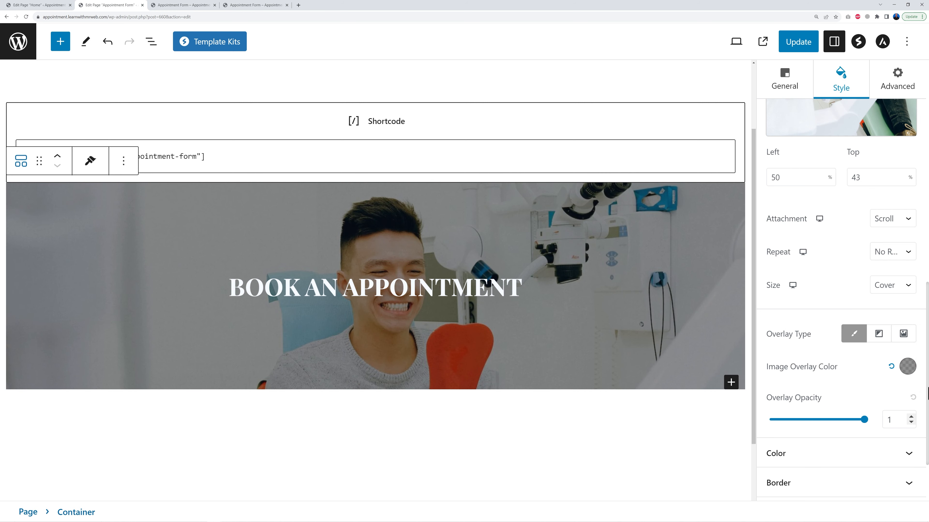
left_click(907, 368)
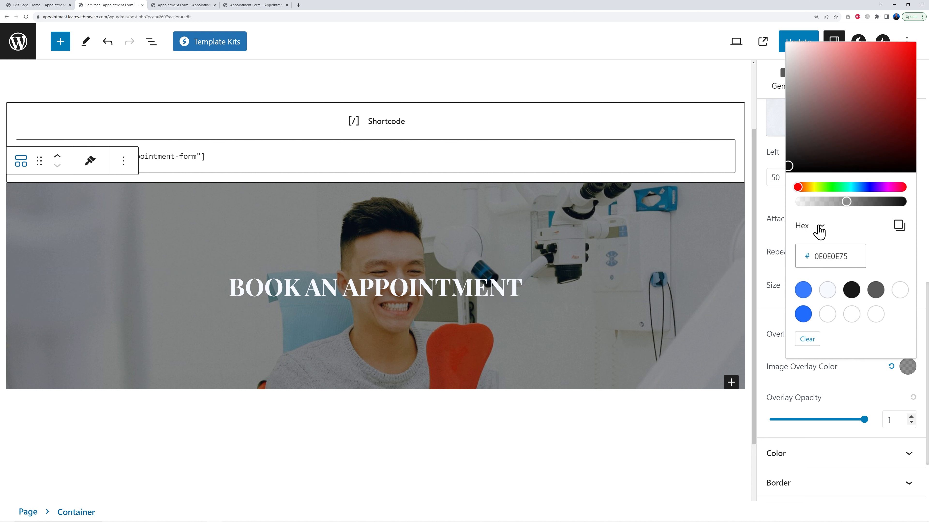
left_click(878, 203)
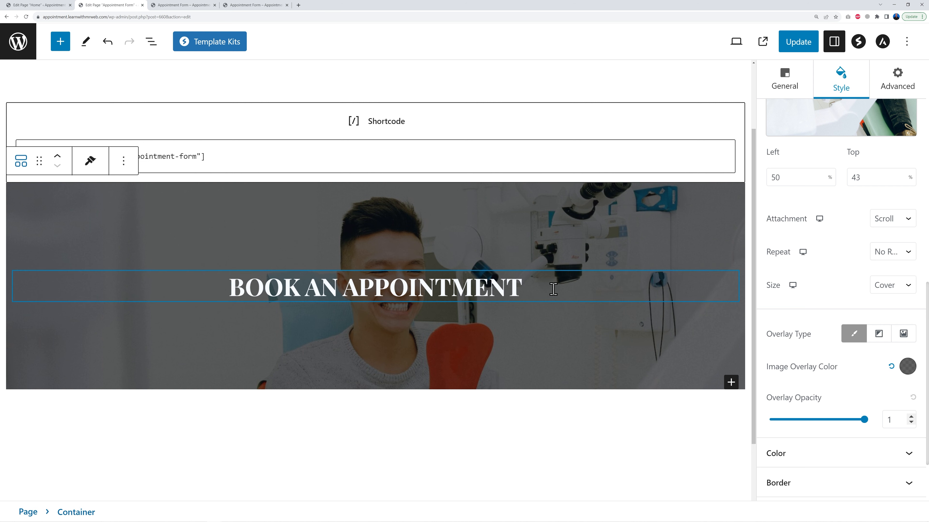
Move the banner container above the shortcode block and update the page
scroll(648, 388, "up", 2)
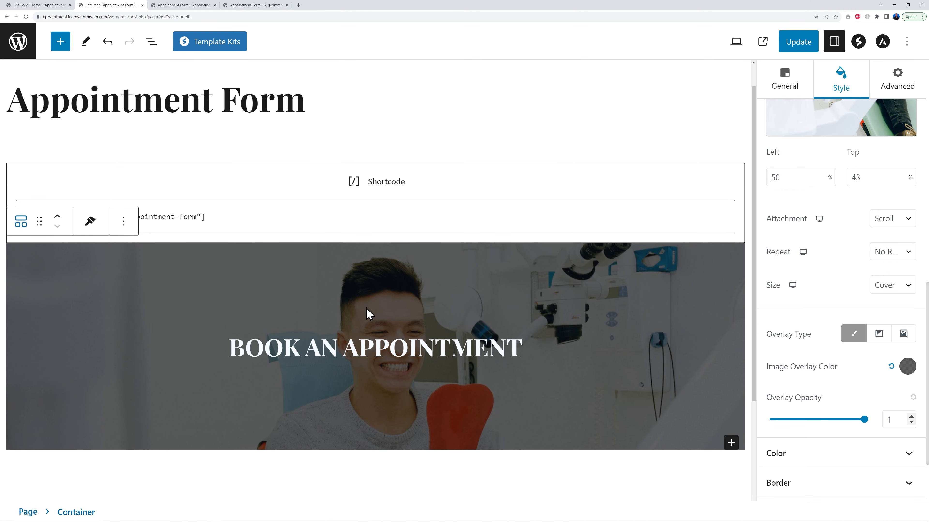
left_click(57, 219)
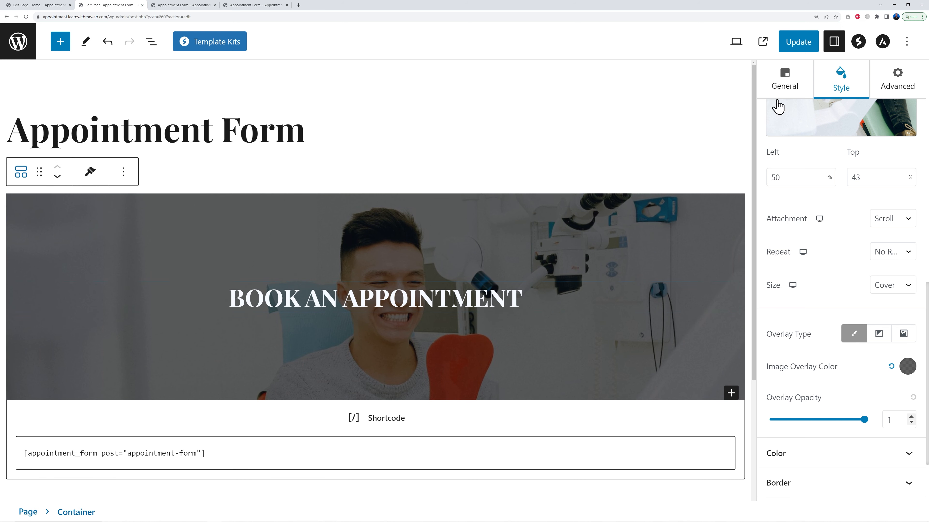
left_click(805, 49)
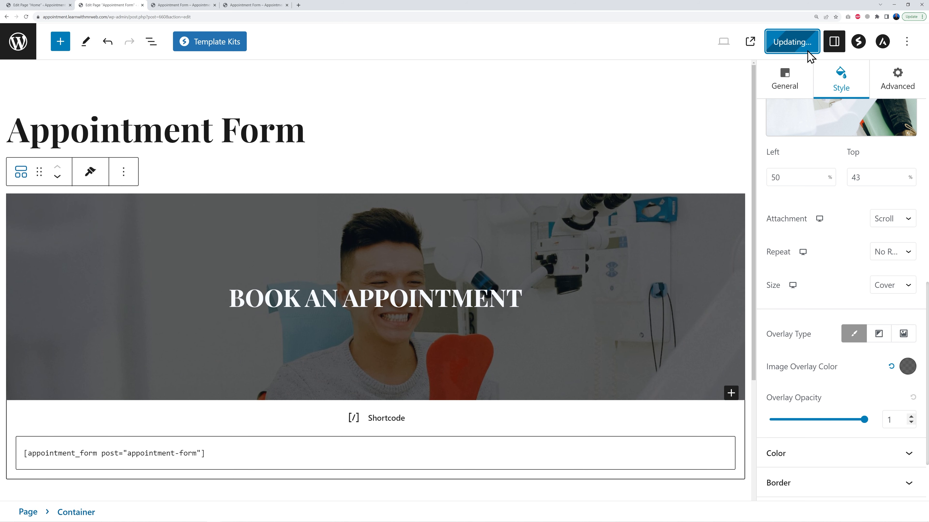
Check the appointment form page in the front-end preview tab
left_click(237, 7)
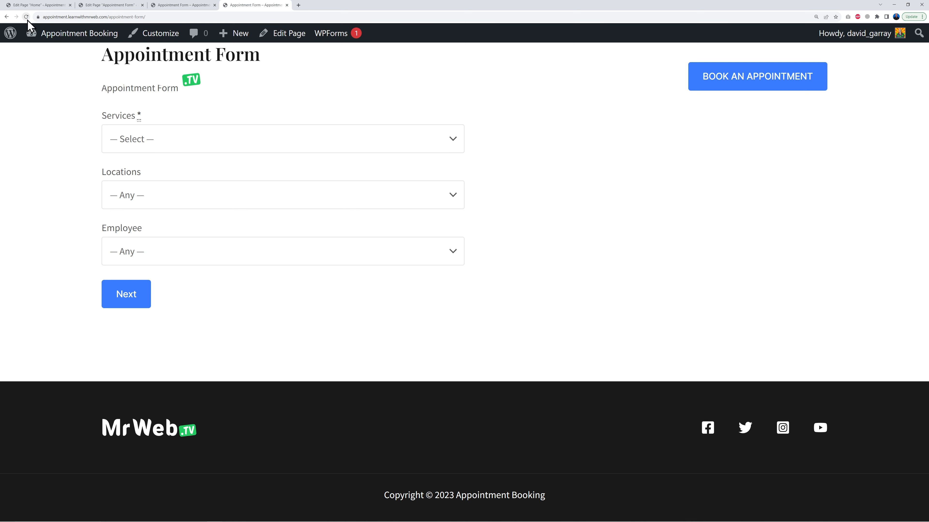
key("ctrl+w")
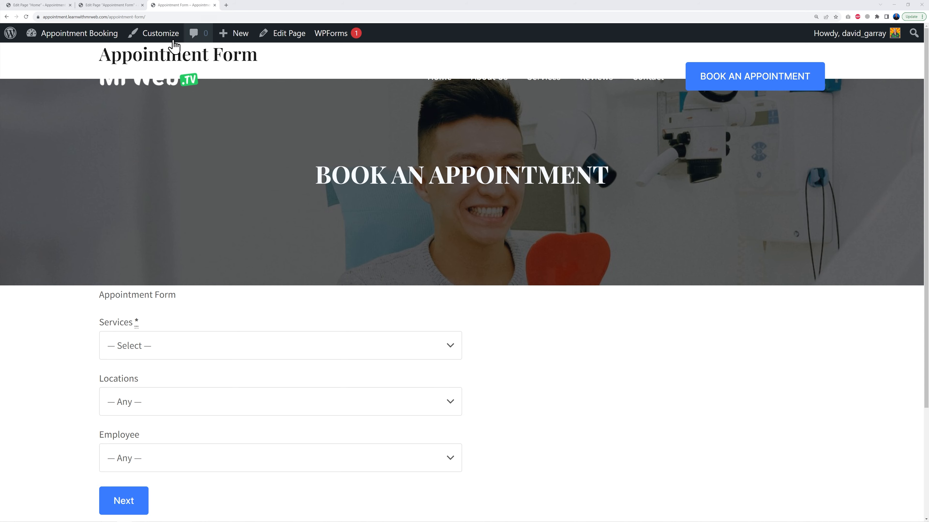
left_click(126, 8)
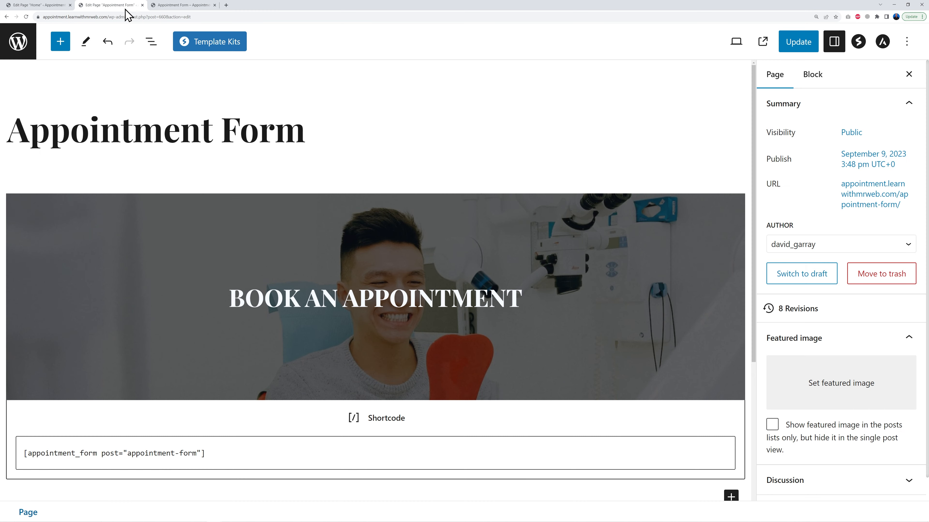
Unlink the container's margins, set its top margin to -5, and update the page
left_click(555, 211)
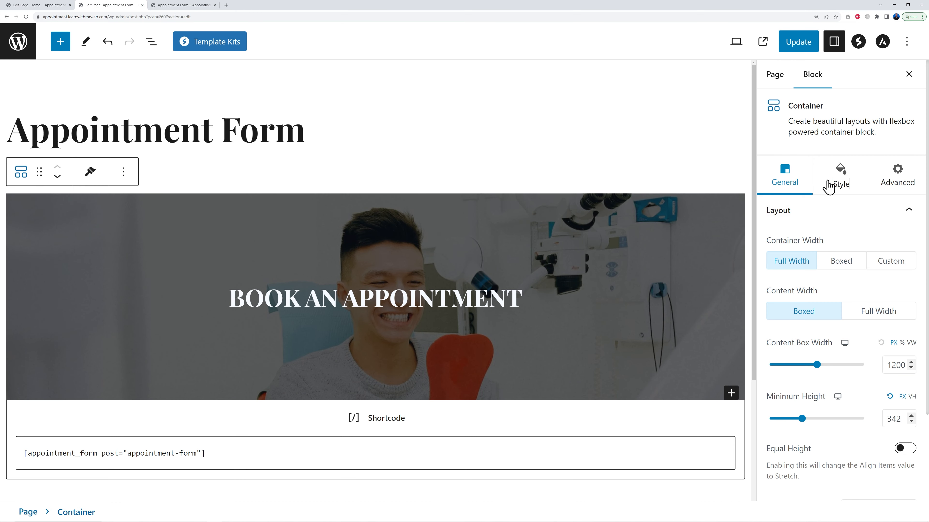
left_click(837, 181)
scroll(878, 384, "down", 3)
scroll(901, 402, "down", 10)
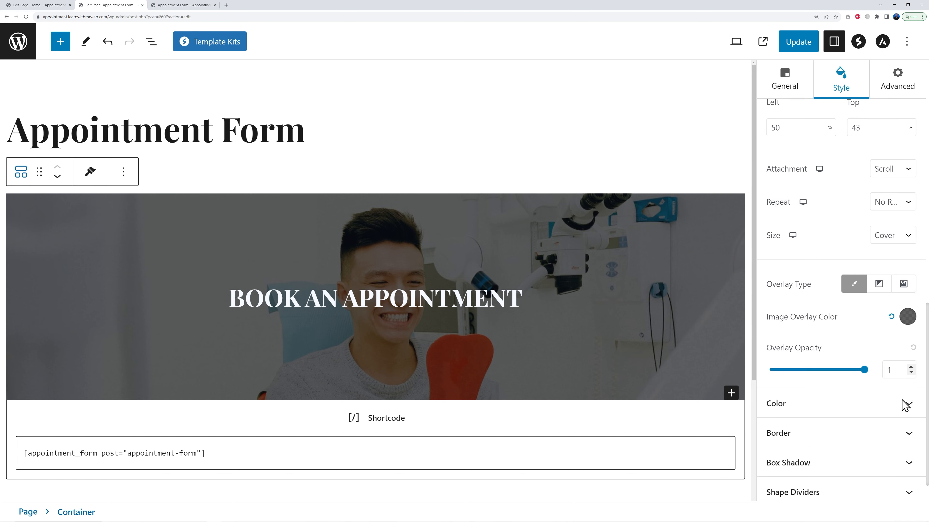
left_click(894, 487)
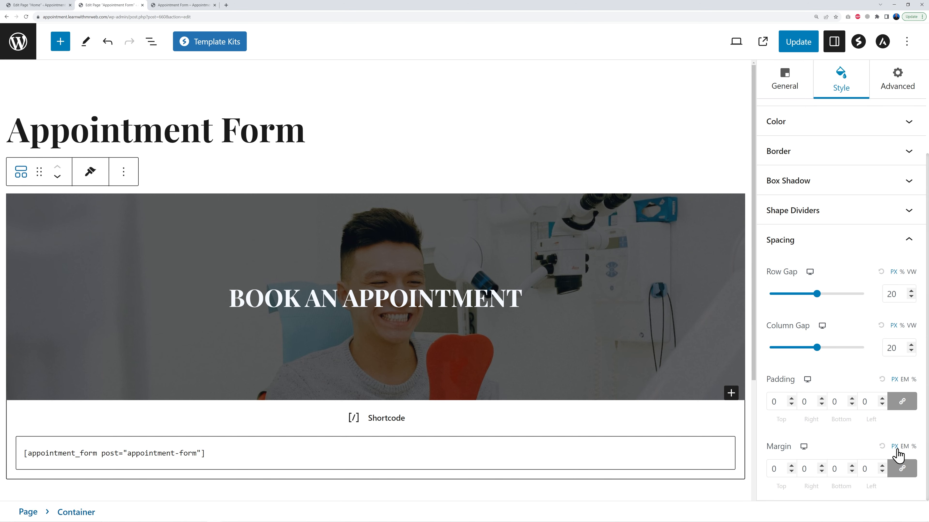
left_click(904, 474)
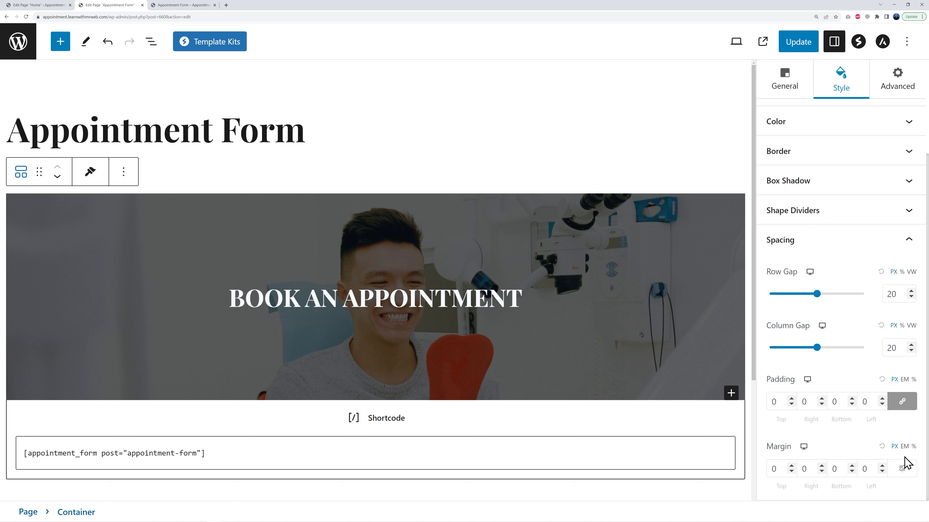
left_click(904, 447)
left_click(791, 471)
left_click(791, 471)
left_click(791, 472)
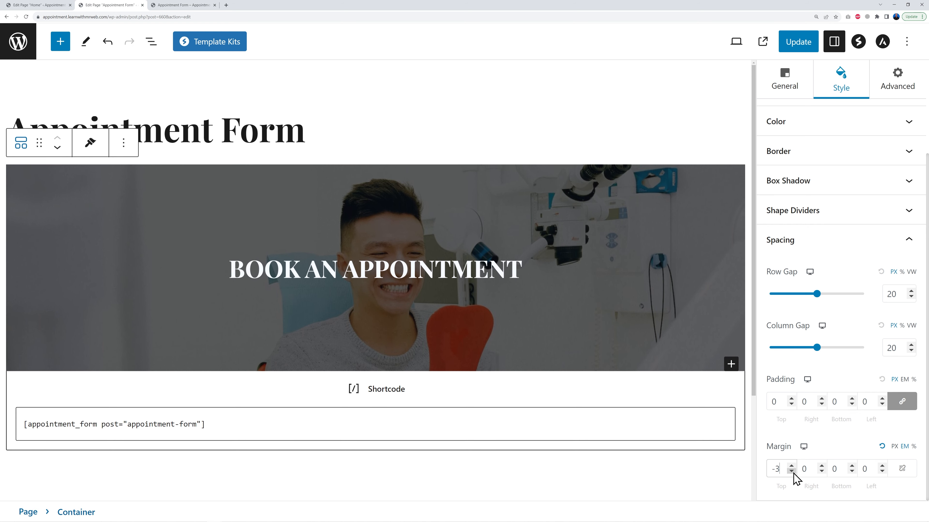
left_click(792, 472)
left_click(791, 472)
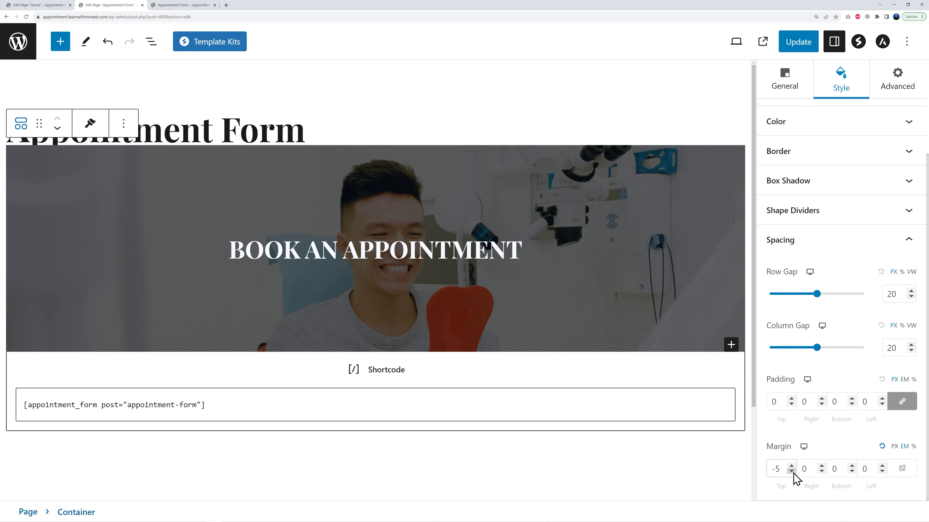
left_click(801, 43)
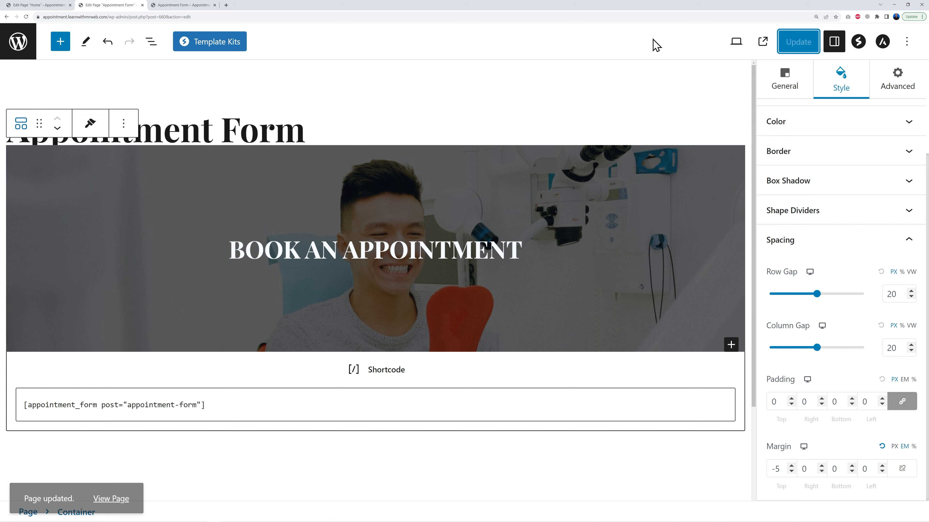
Reload the front-end preview to check the banner's position
left_click(183, 5)
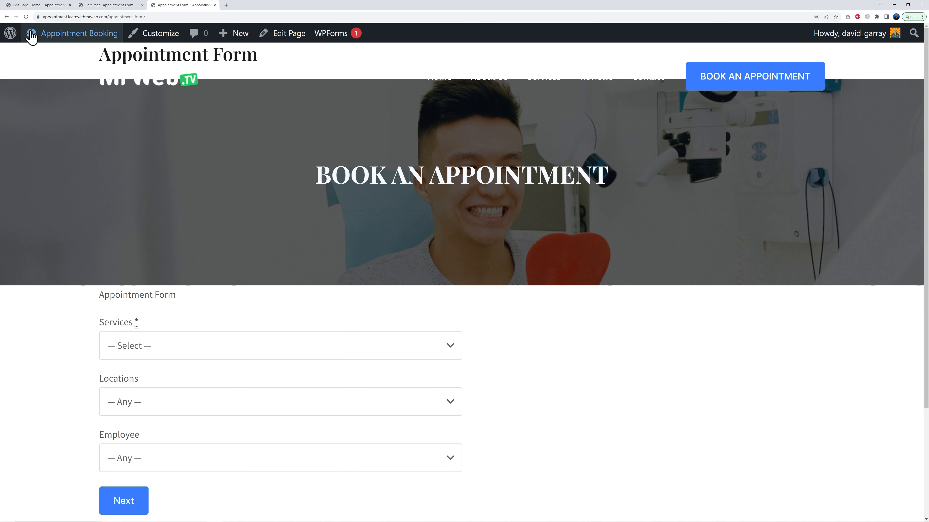
left_click(26, 18)
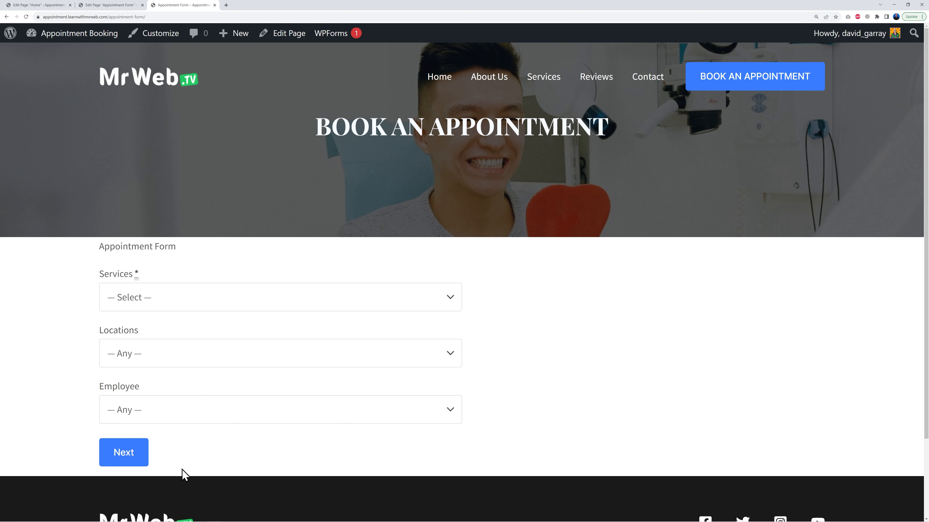
left_click(126, 7)
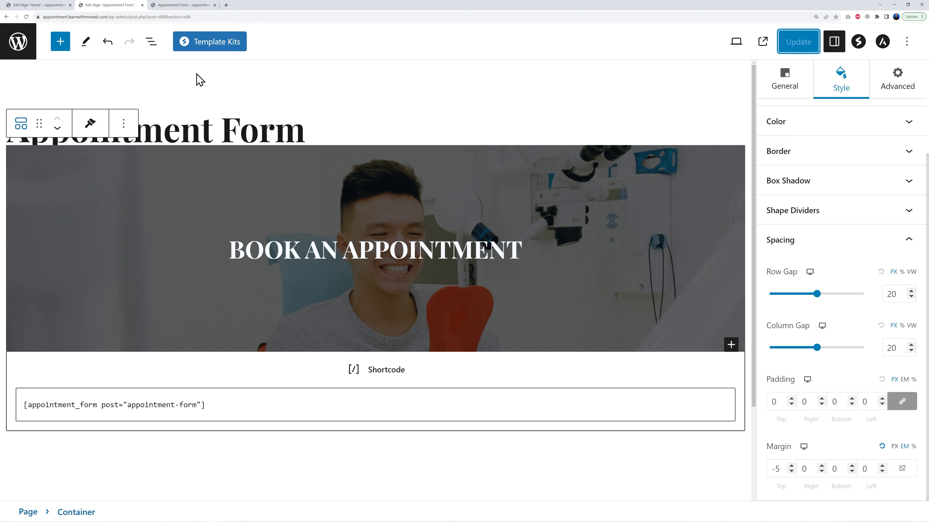
Insert a Spacer block and move it above the appointment form shortcode block
left_click(701, 459)
left_click(729, 472)
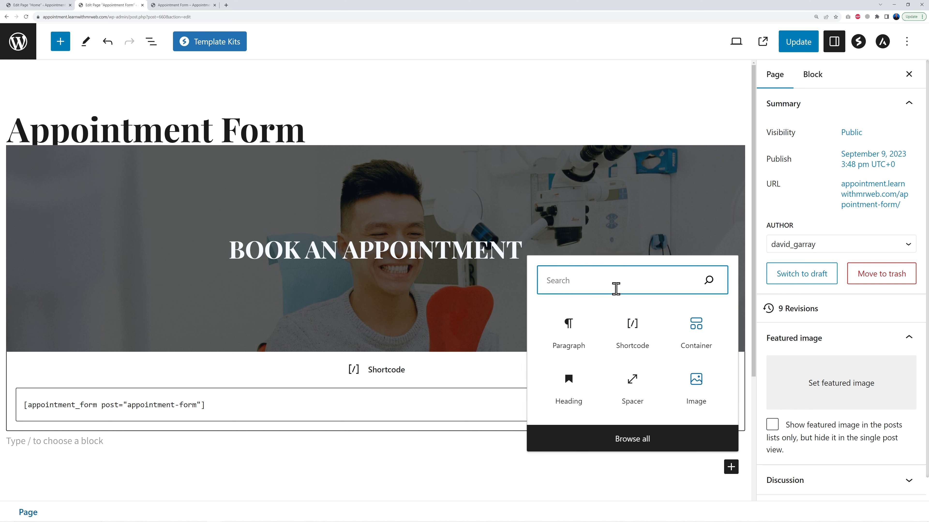
type("spacer")
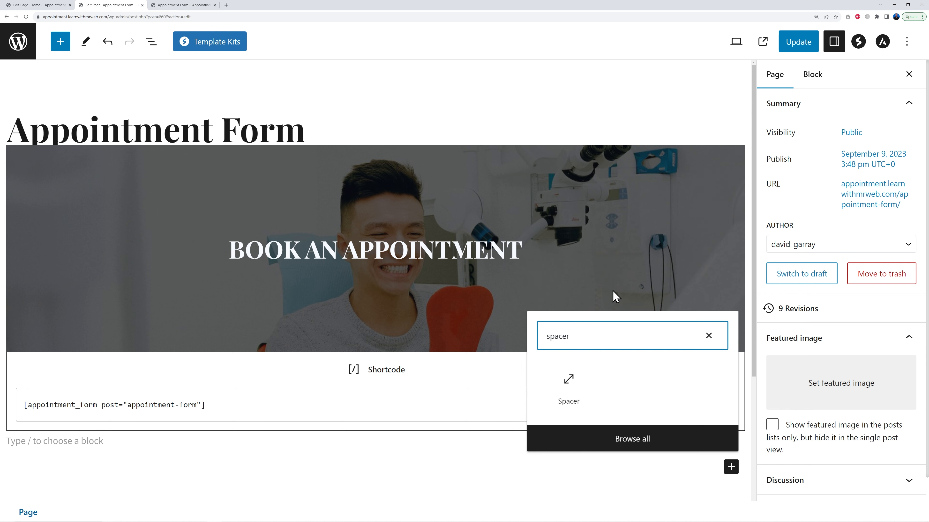
left_click(569, 388)
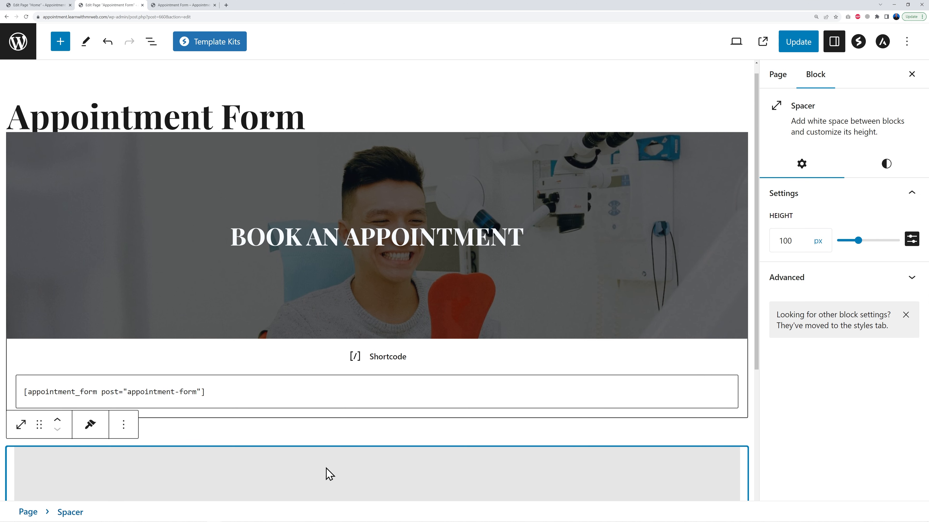
scroll(322, 472, "down", 3)
scroll(331, 461, "down", 1)
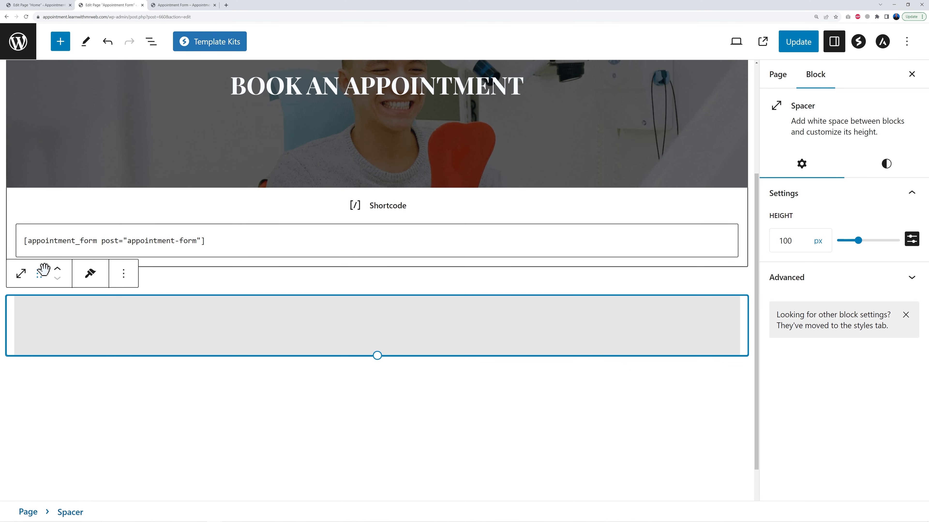
left_click(58, 270)
left_click(58, 269)
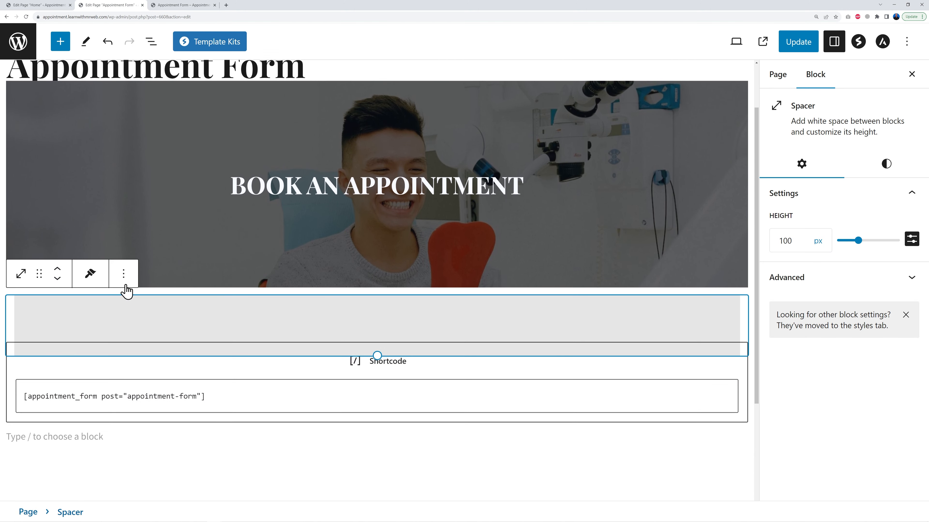
Duplicate the spacer, place the copy below the shortcode block, and update the page
left_click(124, 273)
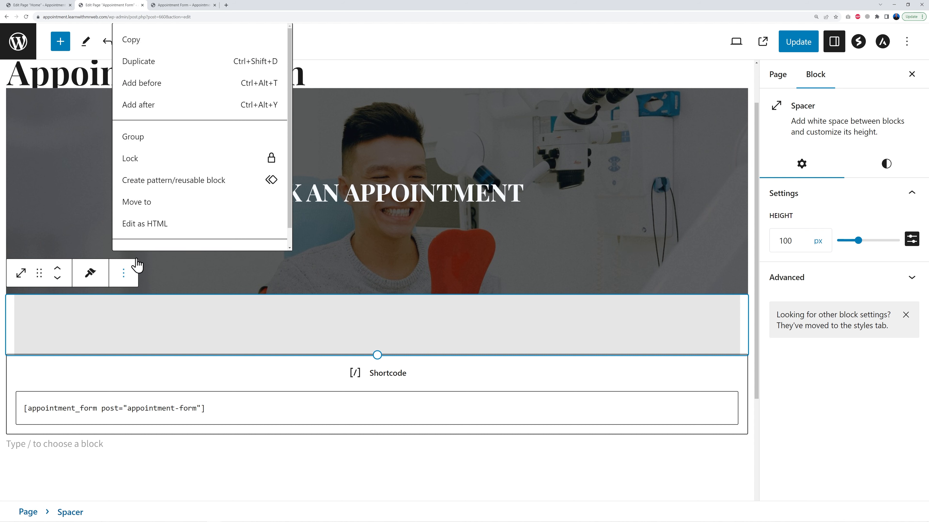
left_click(144, 60)
scroll(371, 337, "down", 3)
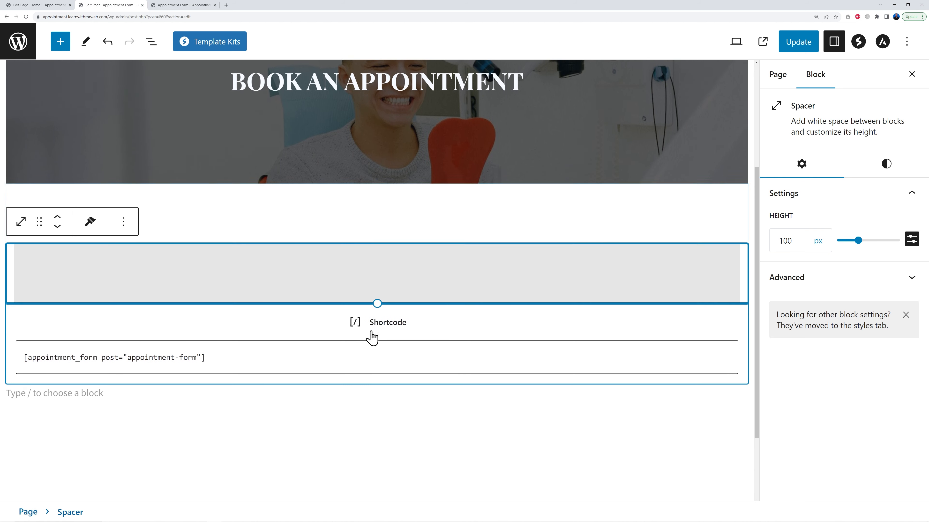
left_click(57, 217)
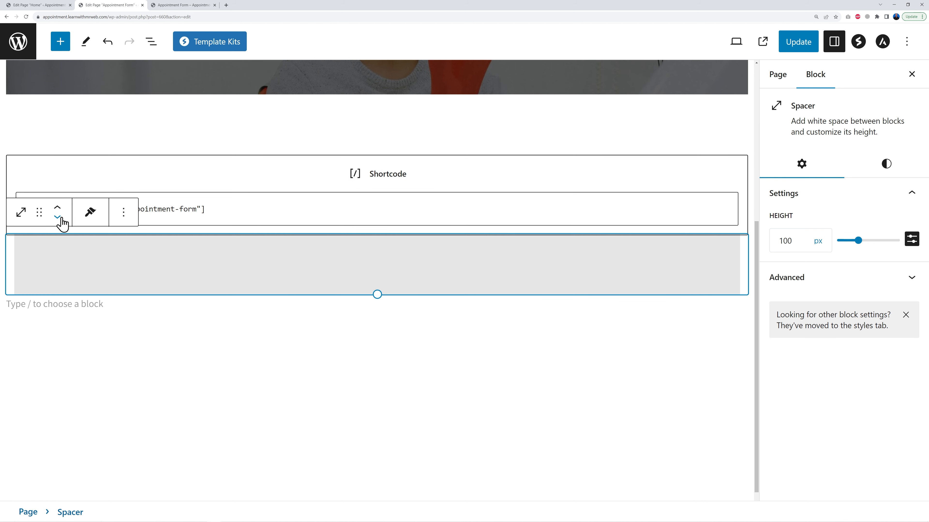
left_click_drag(531, 276, 323, 133)
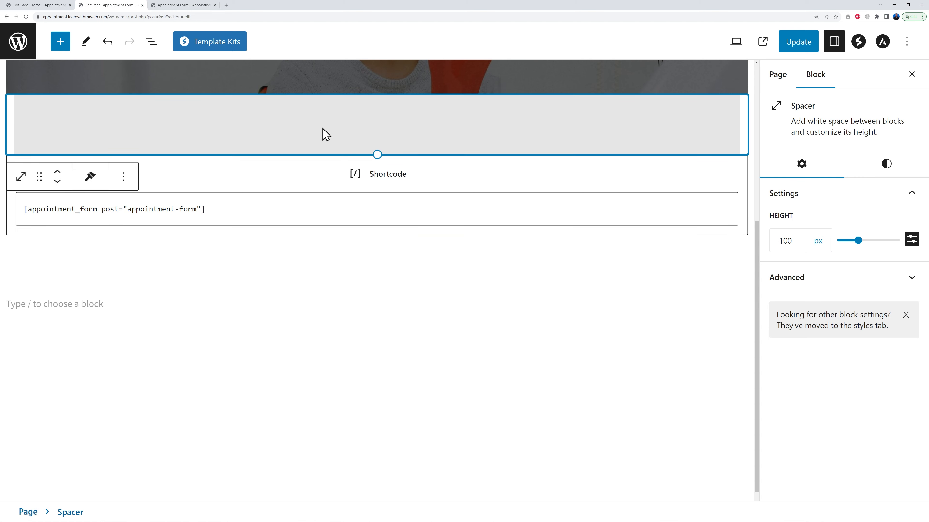
left_click(289, 298)
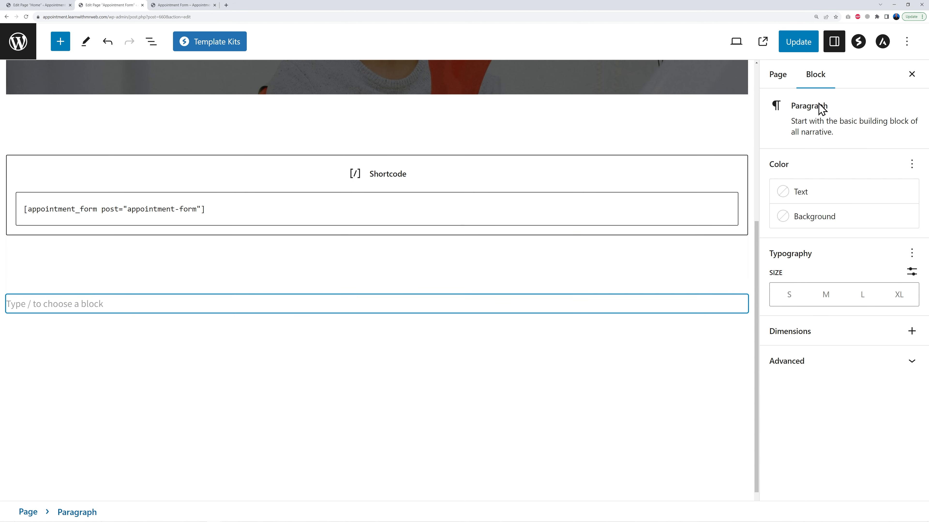
left_click(812, 49)
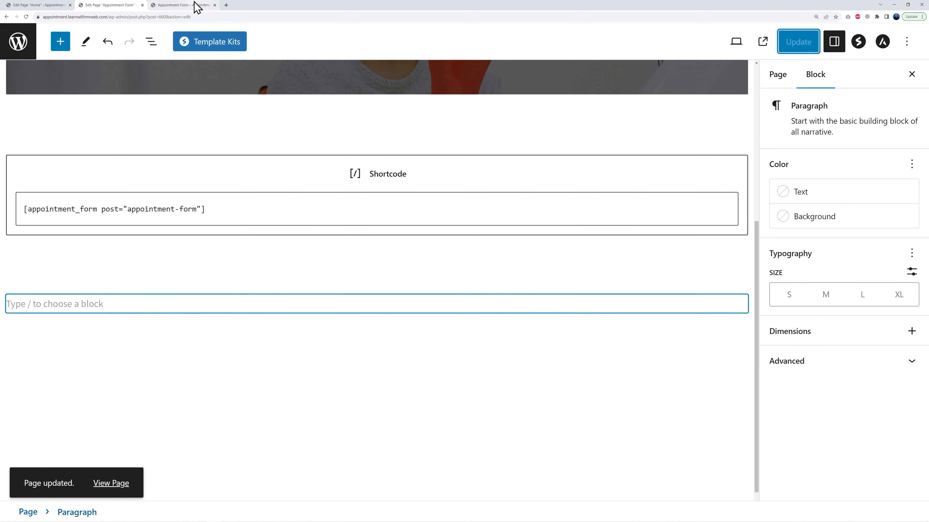
Reload the front-end preview and review the spacing around the appointment form
left_click(197, 5)
left_click(26, 16)
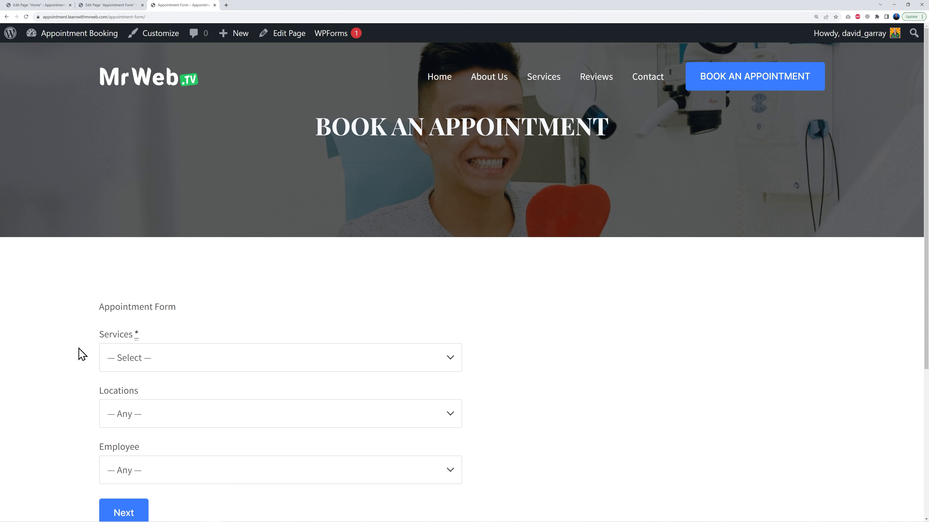
scroll(685, 367, "down", 3)
scroll(685, 367, "down", 2)
scroll(638, 370, "up", 5)
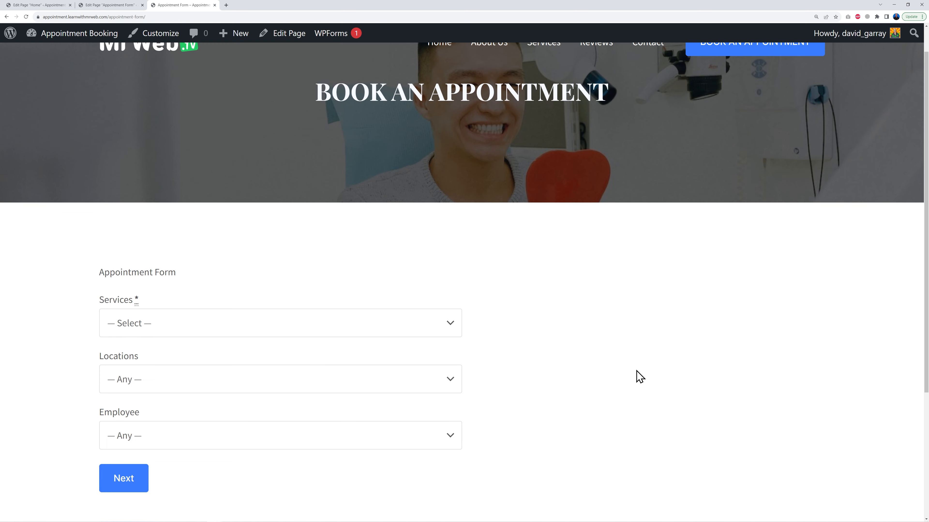